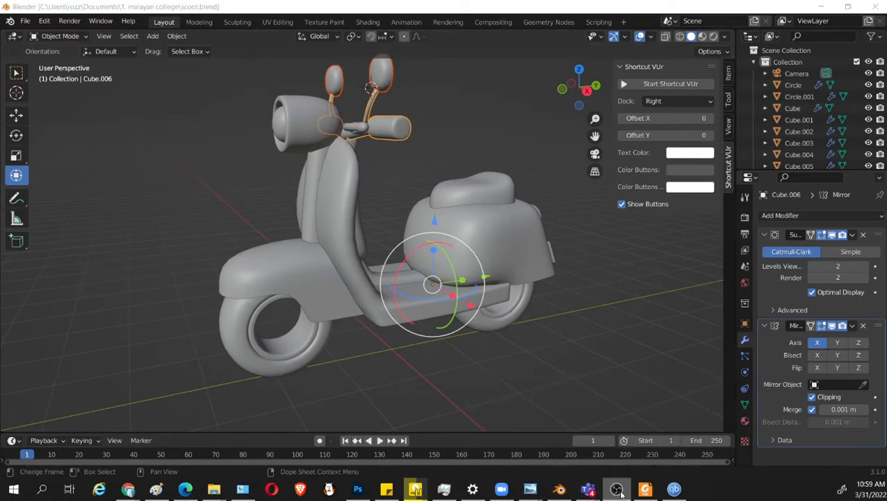
Open the rounded storage box behind the scooter's leg shield for mesh editing.
click(502, 365)
middle_drag(502, 365, 262, 312)
scroll(308, 329, up, 5)
click(282, 326)
click(268, 334)
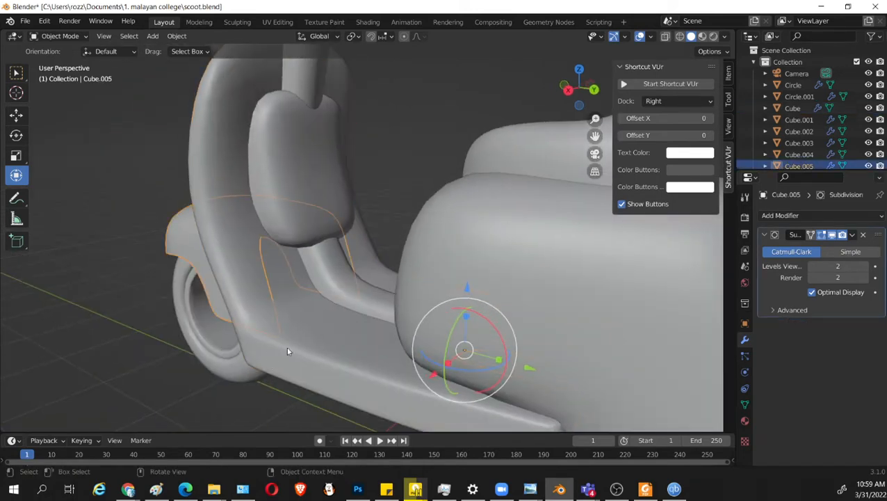
click(341, 292)
middle_drag(340, 292, 341, 206)
click(277, 231)
key(Tab)
Move the storage box's rear-side vertices about 0.05 m rearward along Y, then leave mesh editing and save the file.
click(355, 155)
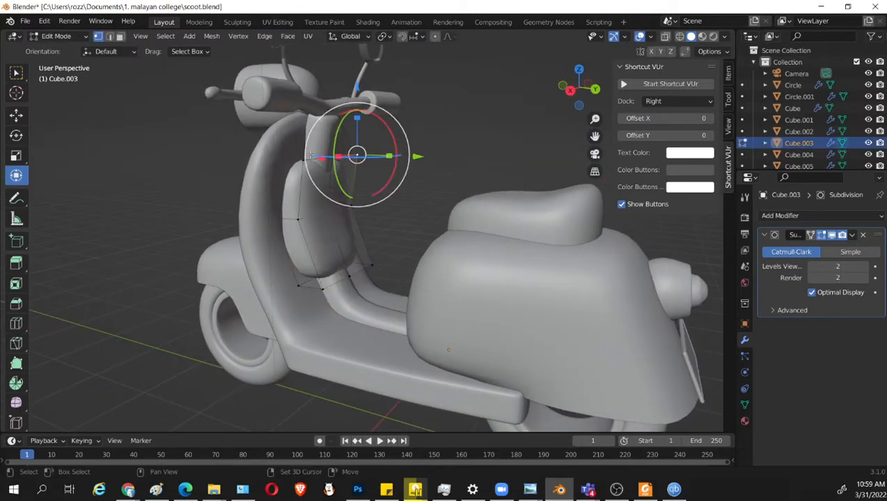
shift+click(372, 264)
shift+click(349, 276)
shift+click(324, 288)
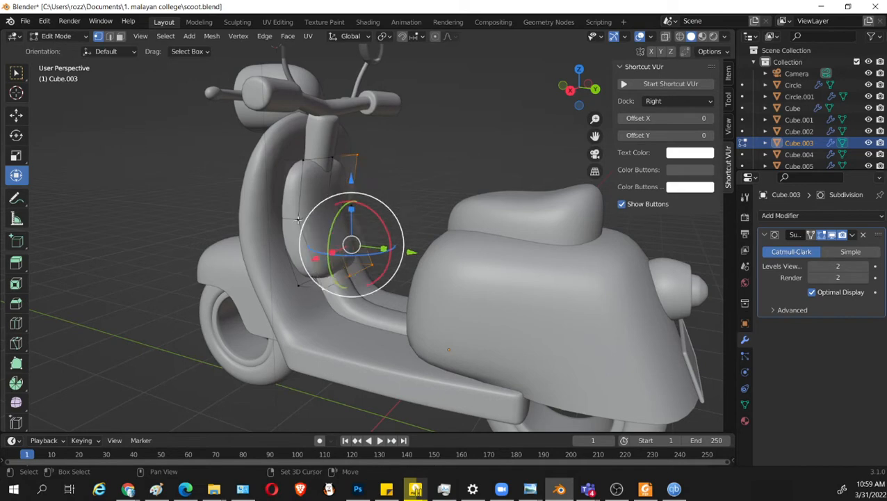
shift+click(298, 220)
shift+click(304, 161)
shift+click(355, 155)
shift+click(333, 159)
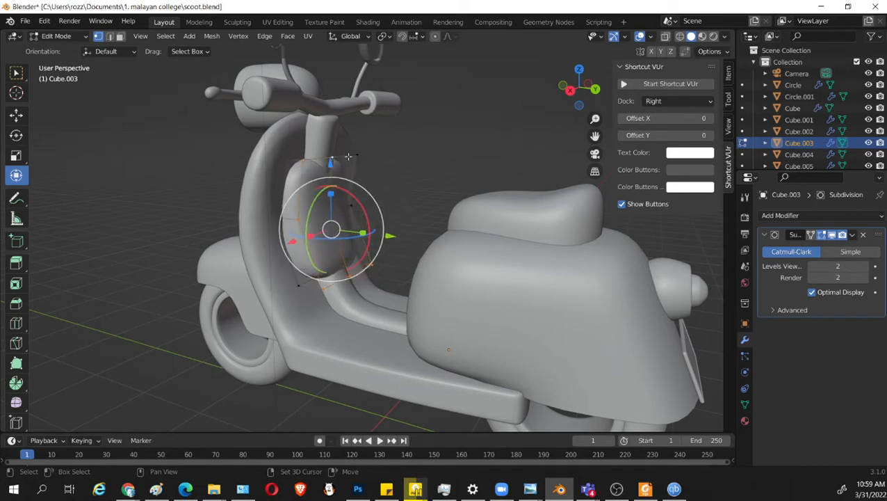
middle_drag(348, 156, 302, 196)
key(shift+z)
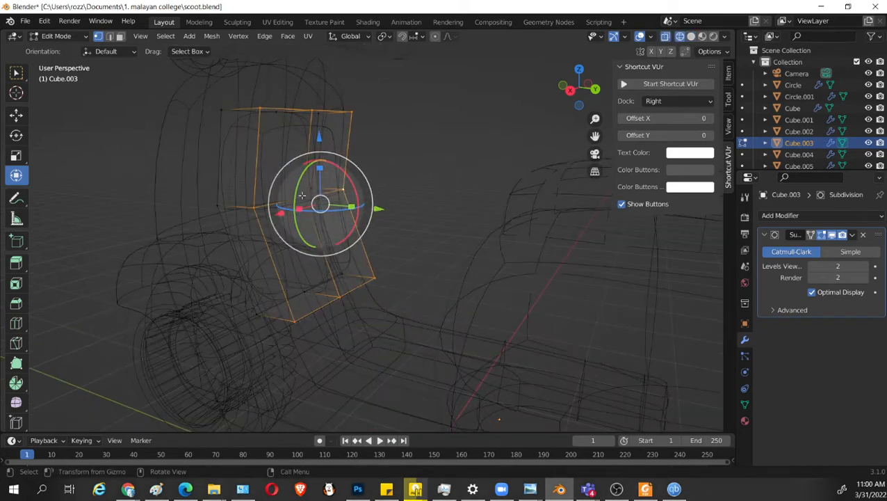
key(shift+z)
key(shift+z)
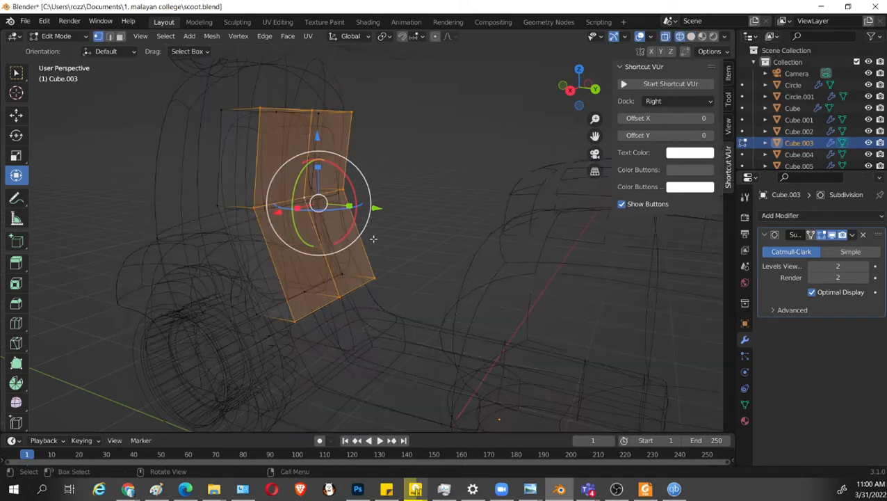
key(shift+z)
key(g)
key(y)
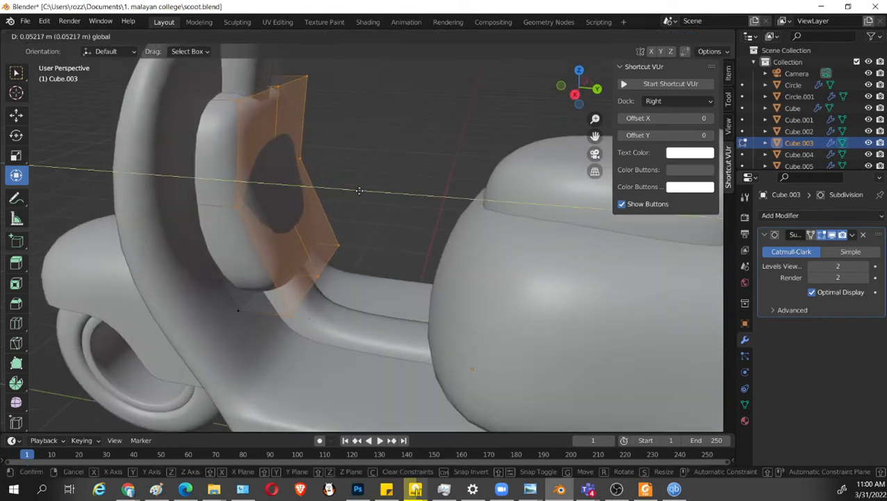
click(362, 191)
middle_drag(356, 192, 445, 207)
scroll(386, 223, down, 4)
key(Tab)
scroll(388, 257, down, 3)
click(425, 191)
scroll(360, 295, up, 3)
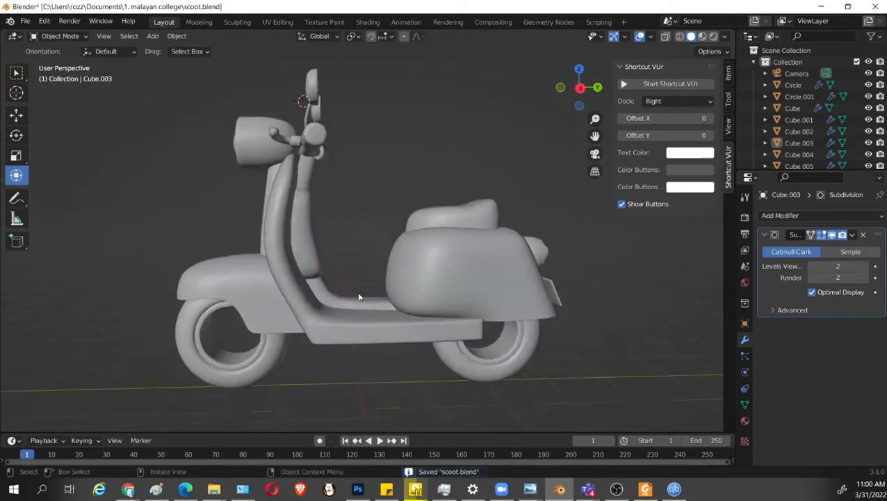
Shift the storage box's top row of vertices slightly rearward along Y.
click(313, 269)
click(397, 194)
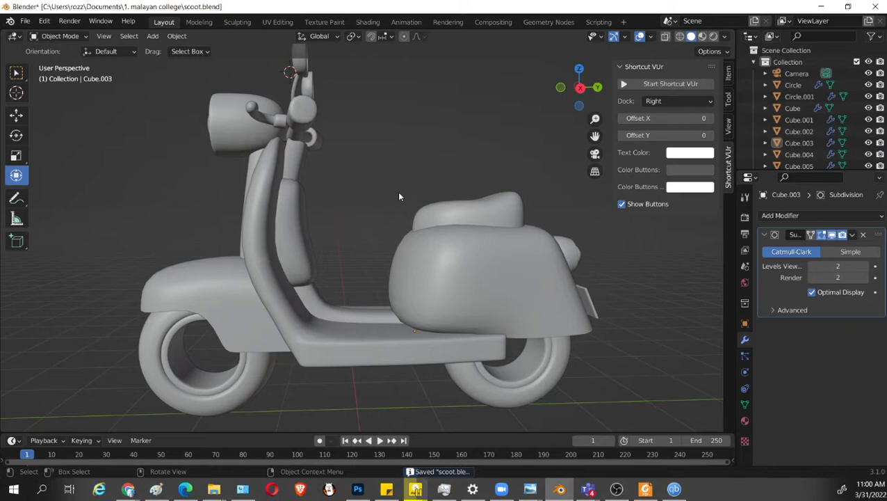
click(307, 211)
key(Tab)
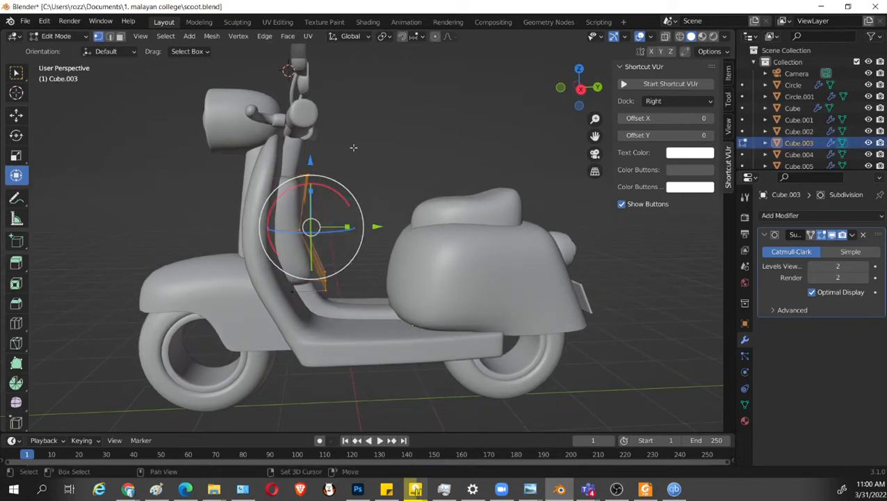
key(alt+z)
drag(353, 148, 258, 192)
key(alt+z)
drag(355, 173, 362, 175)
Shift the storage box's mid-height vertices slightly rearward along Y and save the file.
key(alt+z)
drag(166, 134, 286, 248)
key(alt+z)
key(alt+z)
drag(366, 224, 370, 222)
key(alt+z)
middle_drag(432, 212, 356, 268)
key(Tab)
middle_drag(396, 184, 388, 226)
scroll(385, 111, up, 4)
middle_drag(386, 106, 389, 235)
scroll(403, 130, up, 3)
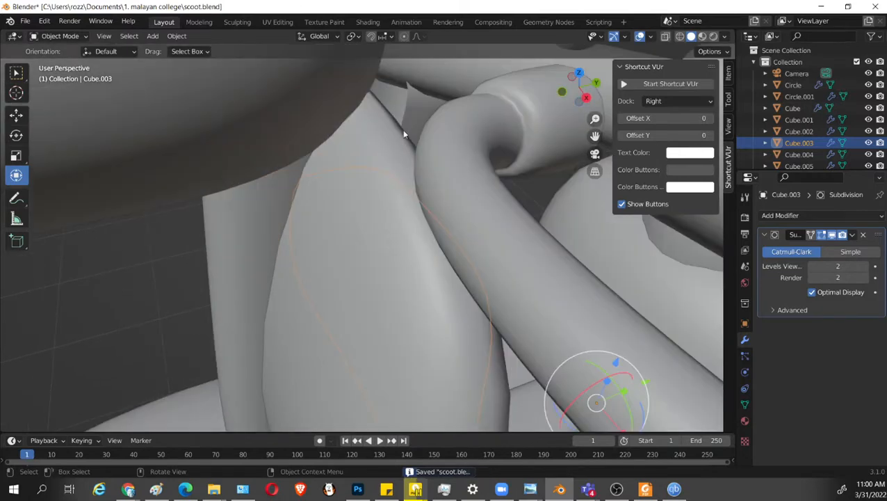
Lower the steering column's top vertices about 0.067 m along Z and shift them slightly forward along Y.
scroll(449, 271, down, 1)
middle_drag(449, 271, 321, 232)
click(312, 131)
middle_drag(312, 130, 391, 160)
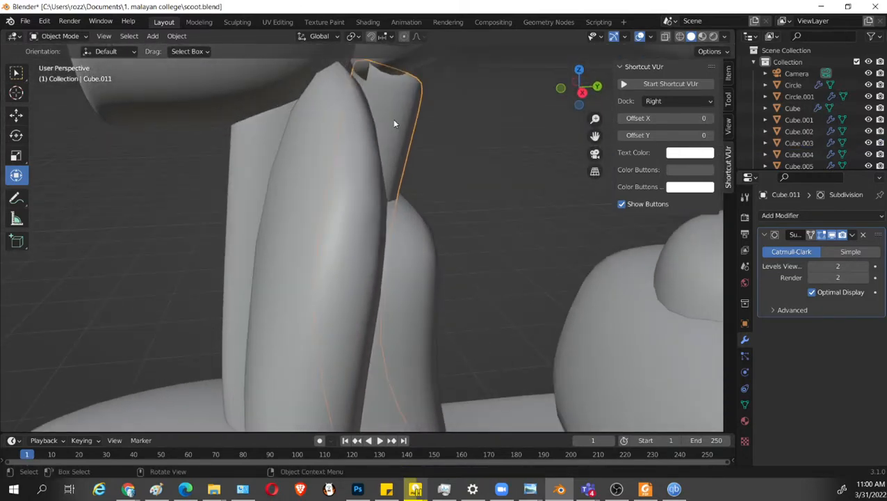
key(Tab)
scroll(396, 122, down, 4)
middle_drag(418, 116, 415, 104)
key(shift+z)
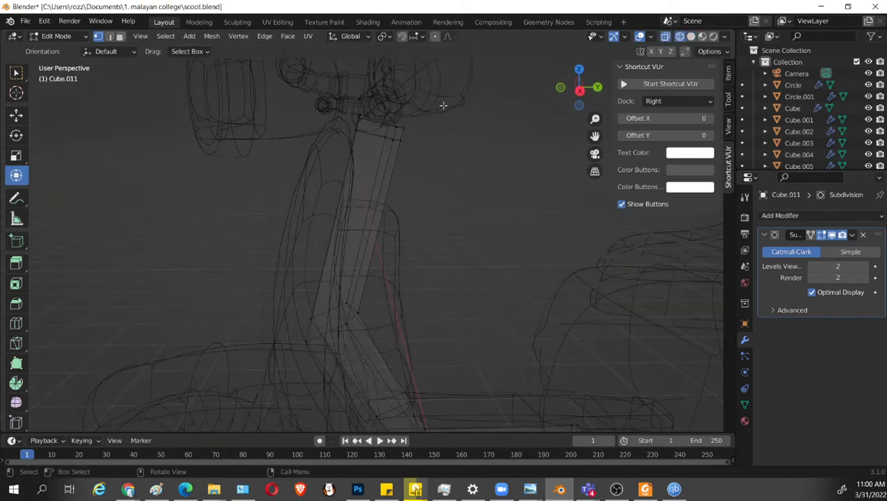
drag(445, 103, 326, 166)
key(shift+z)
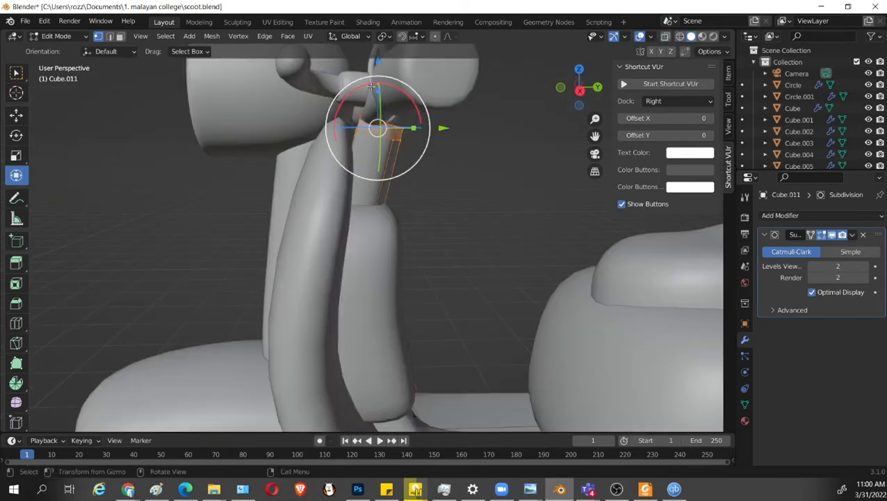
drag(373, 61, 373, 70)
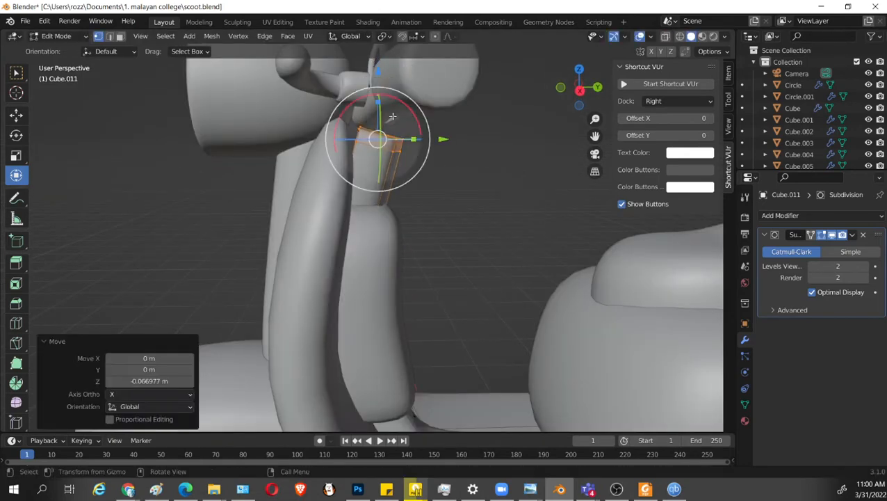
drag(439, 138, 429, 140)
key(Tab)
Lower the whole handlebar mesh about 0.063 m along Z and save the file.
click(412, 159)
middle_drag(411, 160, 364, 180)
key(Tab)
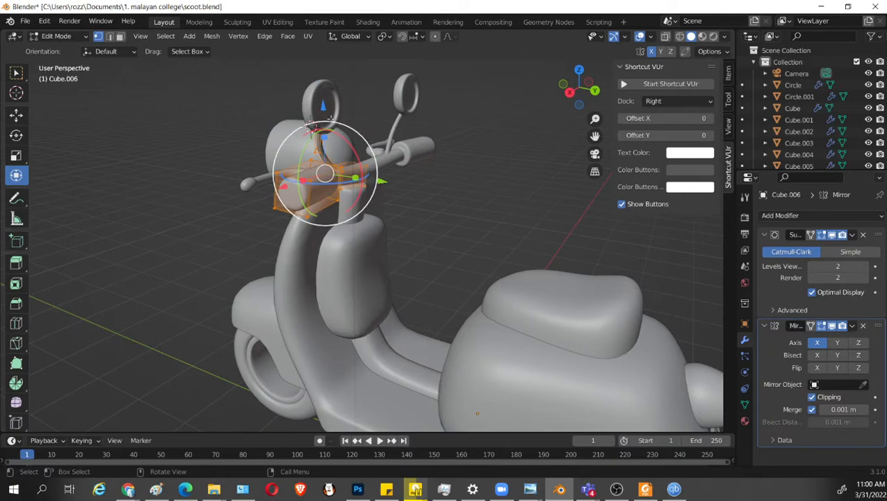
drag(323, 106, 323, 116)
middle_drag(361, 167, 437, 218)
scroll(477, 203, up, 4)
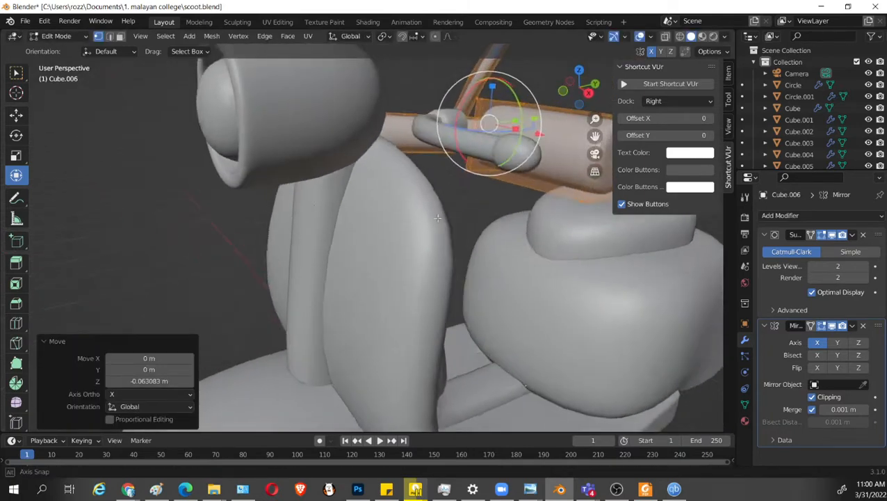
scroll(437, 219, down, 5)
middle_drag(392, 151, 443, 135)
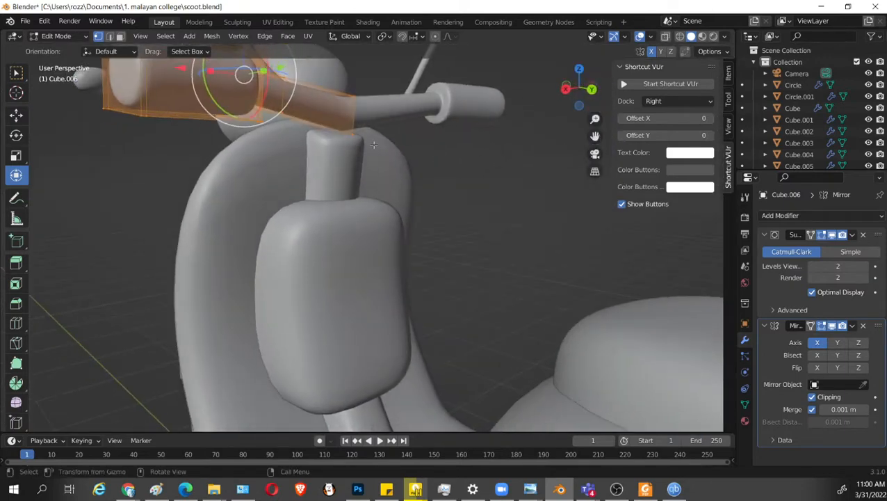
middle_drag(373, 143, 311, 265)
key(Tab)
key(ctrl+s)
Examine the joint between the steering column's top and the handlebar from above and behind.
click(360, 185)
scroll(362, 186, up, 4)
scroll(306, 169, down, 2)
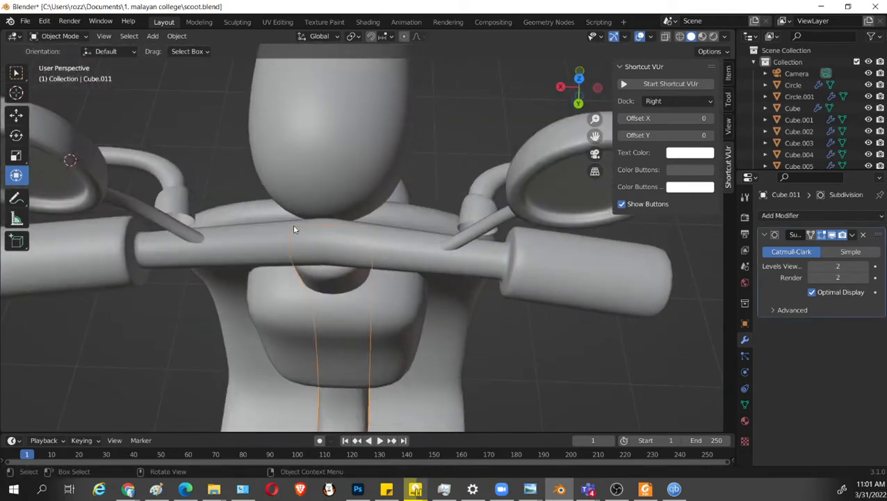
middle_drag(326, 228, 396, 162)
click(390, 167)
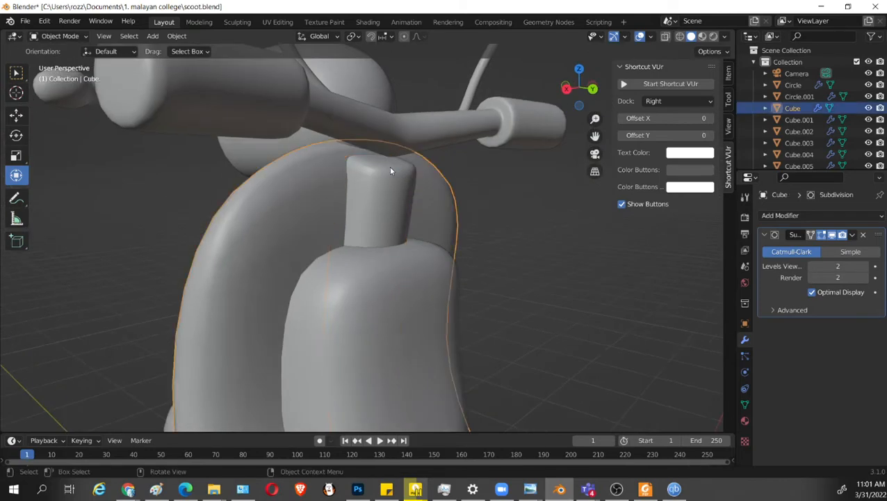
scroll(411, 169, up, 1)
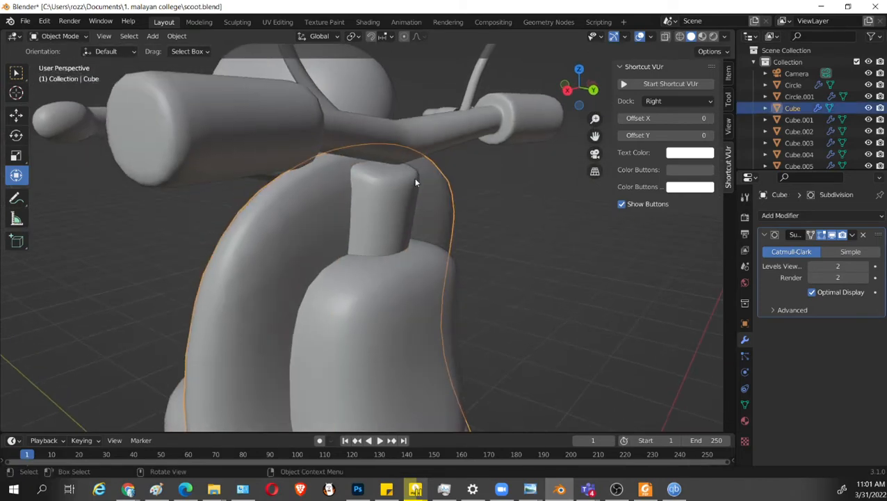
key(Tab)
scroll(414, 177, up, 5)
key(Tab)
click(392, 163)
key(Tab)
middle_drag(392, 163, 409, 169)
middle_drag(408, 202, 349, 220)
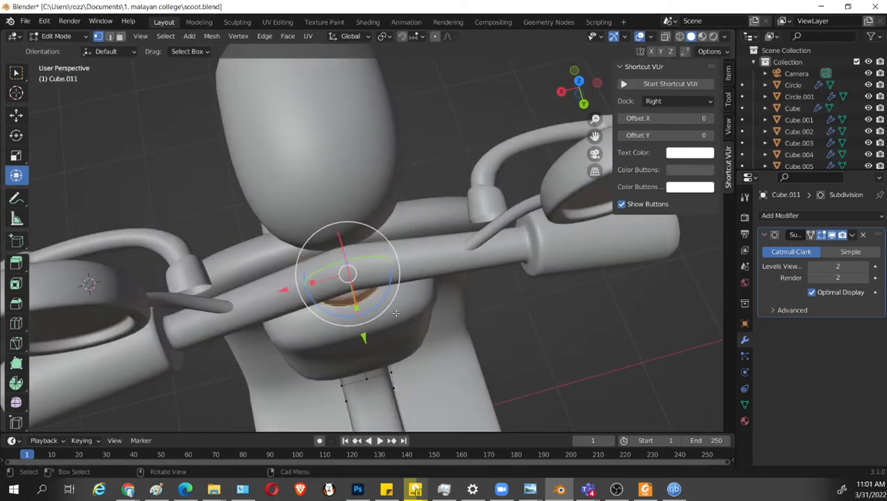
middle_drag(395, 313, 326, 189)
key(Tab)
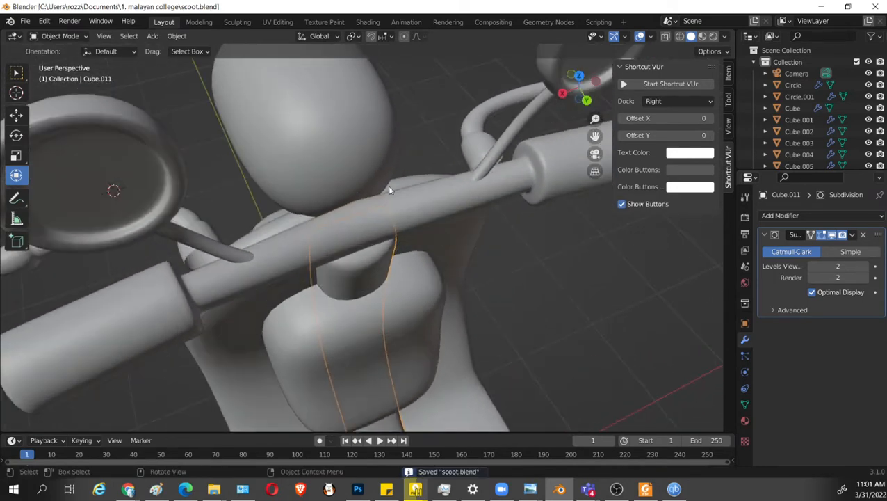
mouse_move(390, 190)
middle_down()
mouse_move(340, 216)
mouse_move(390, 180)
mouse_move(363, 176)
mouse_move(389, 172)
mouse_move(346, 190)
mouse_move(390, 210)
mouse_move(355, 176)
mouse_move(410, 163)
mouse_move(422, 174)
mouse_move(372, 188)
middle_up()
click(428, 174)
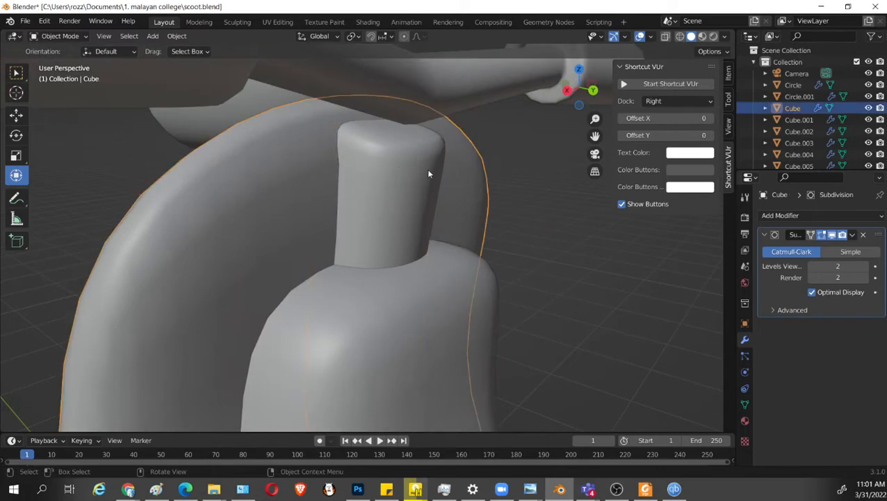
Inset the steering column's top faces with a thickness of about 0.046 m.
middle_drag(429, 174, 376, 157)
click(370, 169)
key(Tab)
scroll(403, 169, up, 3)
key(3)
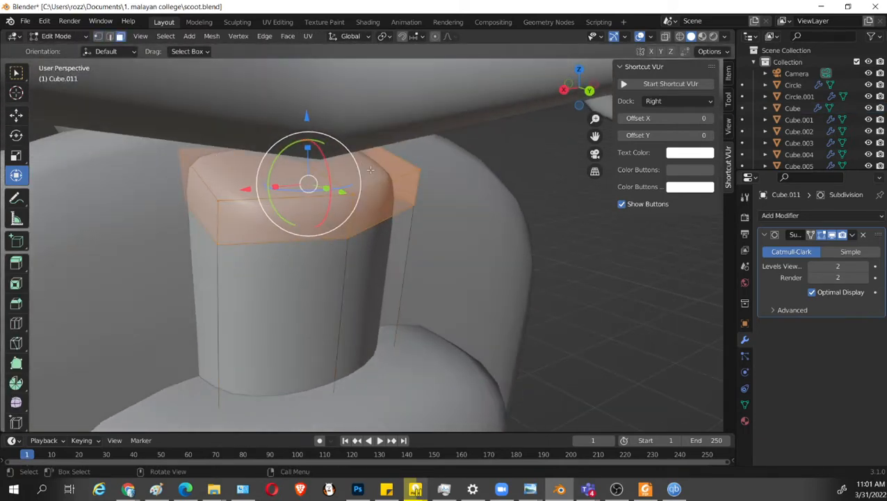
click(369, 171)
click(356, 178)
middle_drag(359, 187, 365, 215)
key(i)
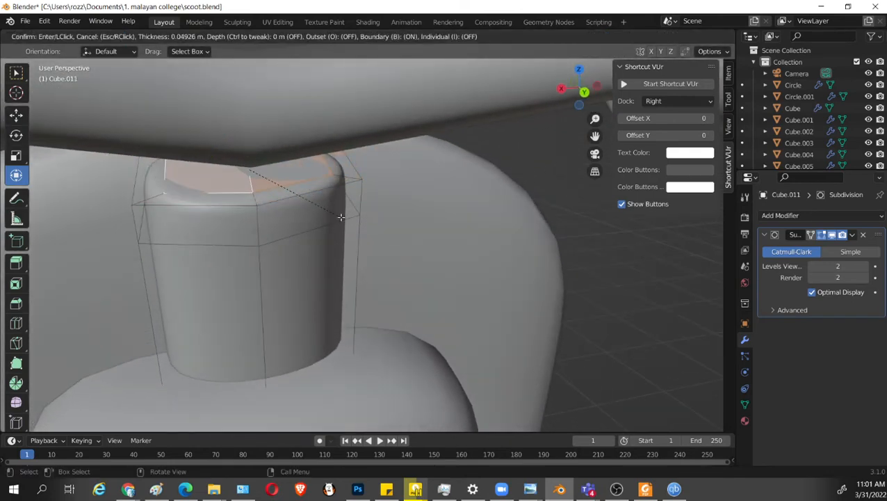
click(342, 218)
Set the transform orientation to Normal and extrude the inset top faces in successive segments up into the handlebar.
middle_drag(342, 218, 334, 194)
click(352, 37)
click(344, 97)
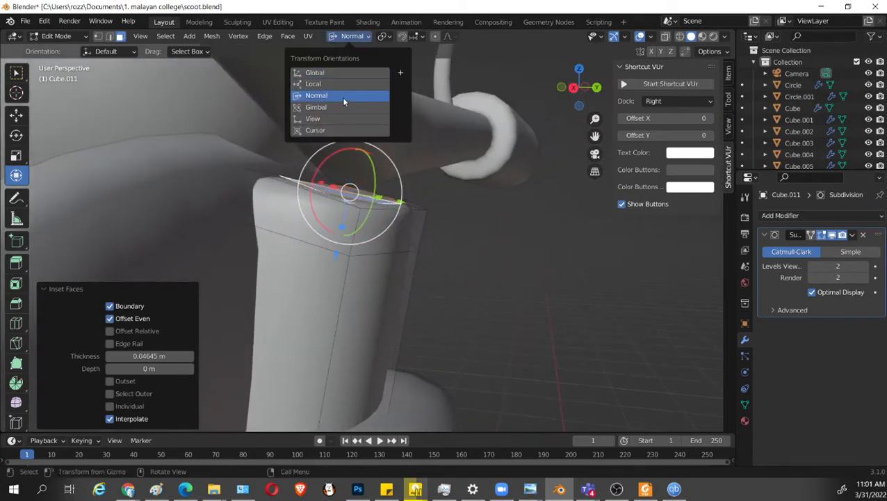
middle_drag(431, 202, 357, 265)
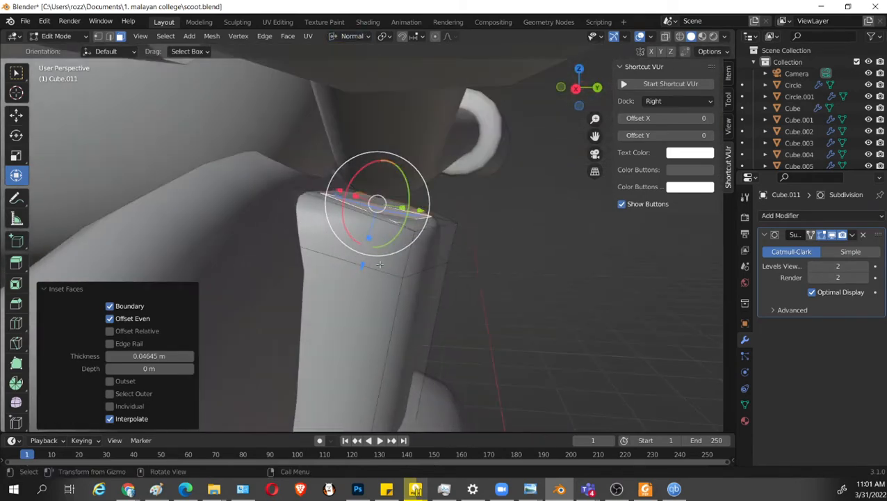
drag(379, 264, 379, 258)
click(380, 256)
key(e)
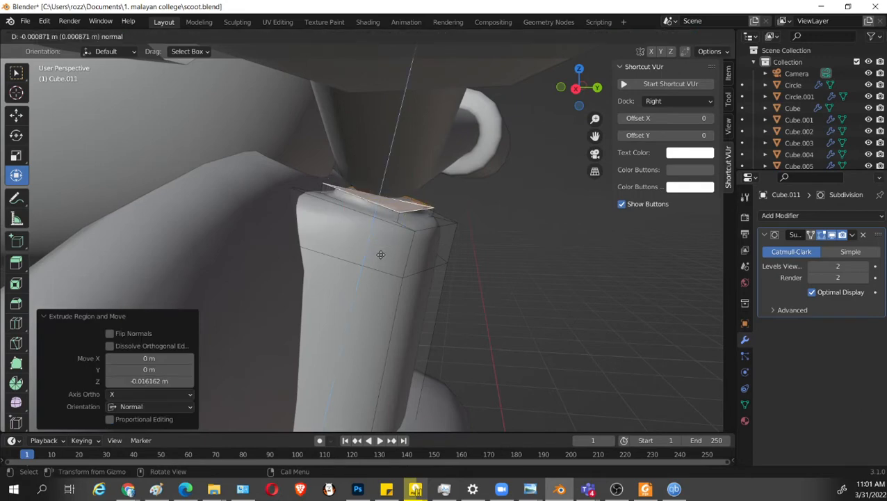
click(381, 203)
key(e)
click(381, 191)
key(Tab)
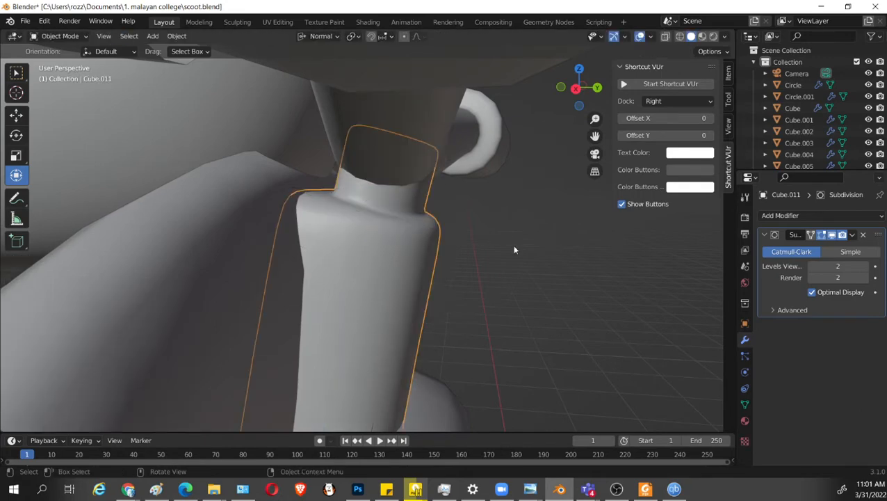
Deselect the steering column and save the file.
middle_drag(514, 248, 399, 254)
scroll(507, 264, down, 1)
click(507, 265)
middle_drag(508, 265, 555, 320)
key(ctrl+s)
Examine the whole scooter from the side and rear to check the steering column and overall proportions.
scroll(485, 275, down, 4)
scroll(531, 318, up, 3)
scroll(555, 320, down, 3)
middle_drag(370, 287, 407, 274)
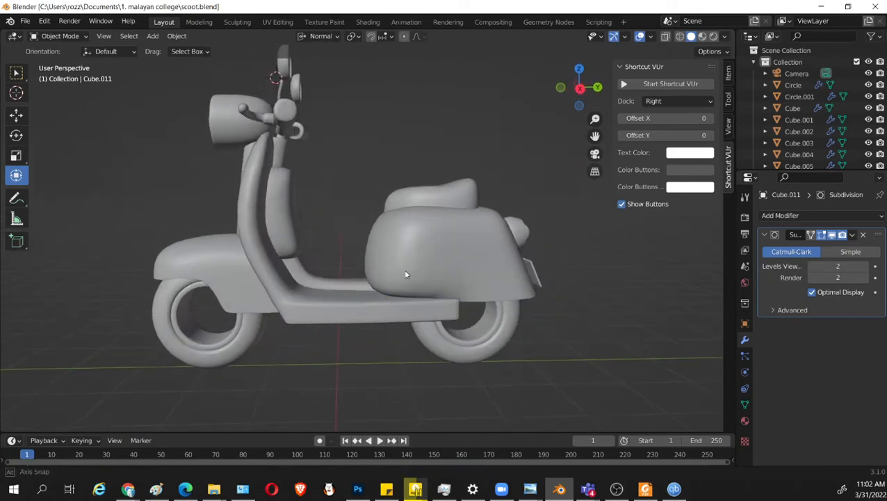
scroll(298, 206, up, 1)
shift+middle_drag(298, 206, 405, 264)
scroll(403, 258, up, 1)
mouse_move(337, 242)
middle_down()
mouse_move(402, 239)
mouse_move(341, 244)
middle_up()
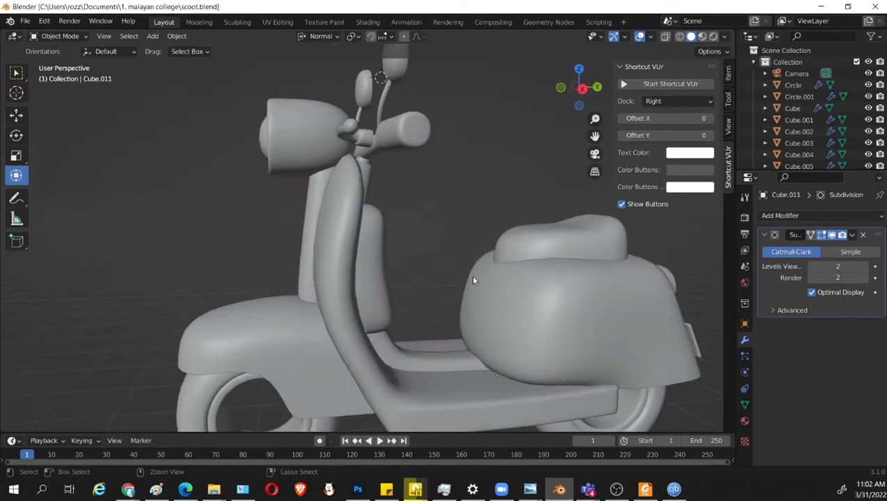
key(ctrl+s)
middle_drag(471, 275, 444, 258)
scroll(467, 307, up, 3)
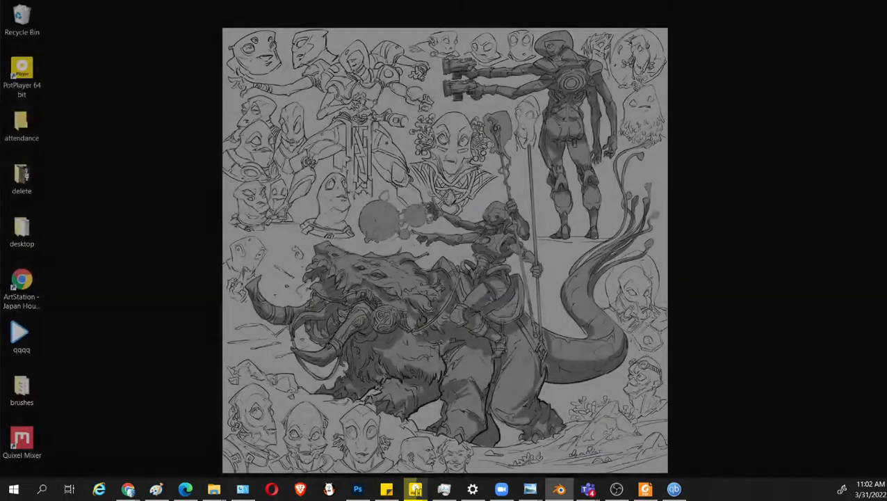
click(416, 490)
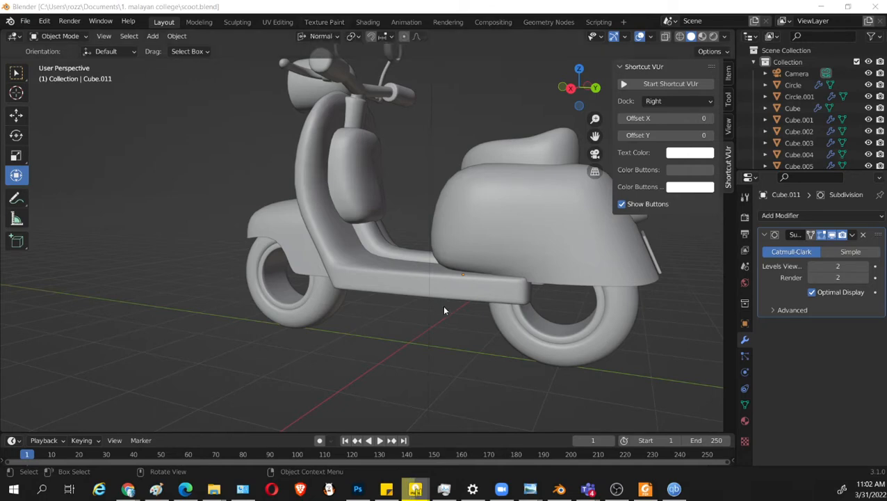
Select the fender over the front wheel.
middle_drag(393, 306, 447, 301)
shift+middle_drag(323, 313, 386, 288)
scroll(375, 291, up, 2)
middle_drag(296, 299, 423, 240)
scroll(320, 299, down, 3)
click(346, 215)
middle_drag(326, 265, 412, 225)
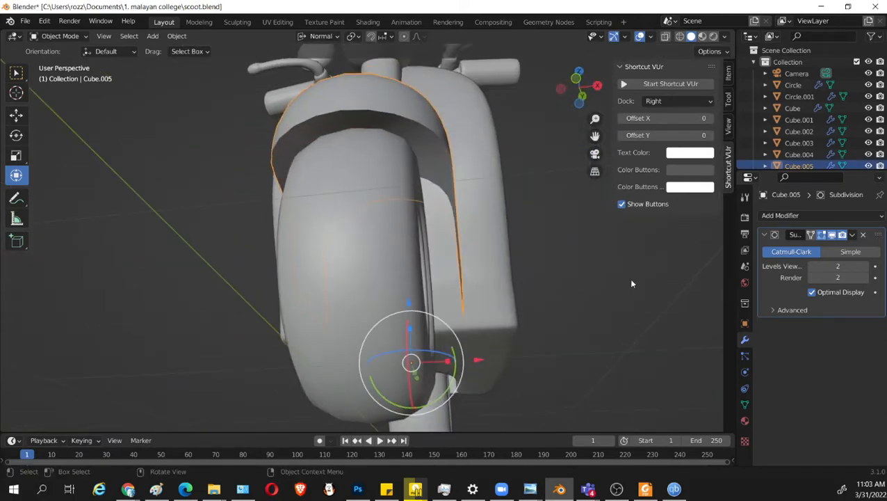
Confirm quitting qBittorrent despite its active transfers.
click(792, 216)
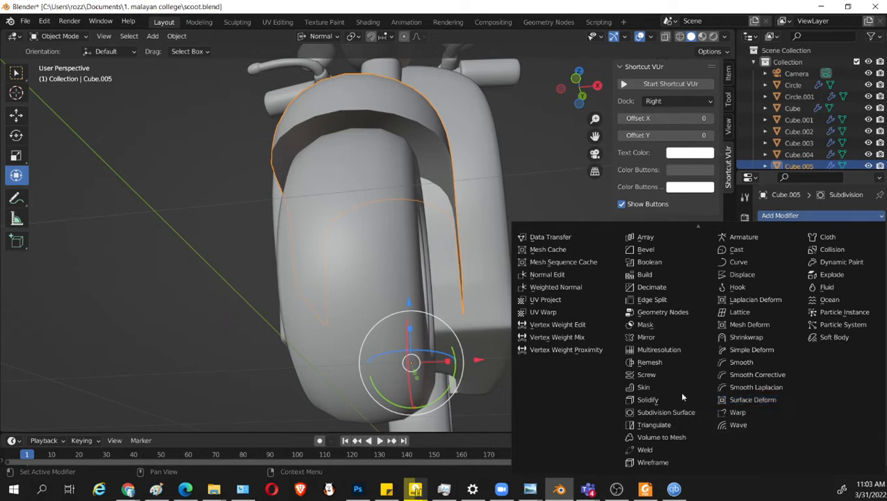
click(660, 412)
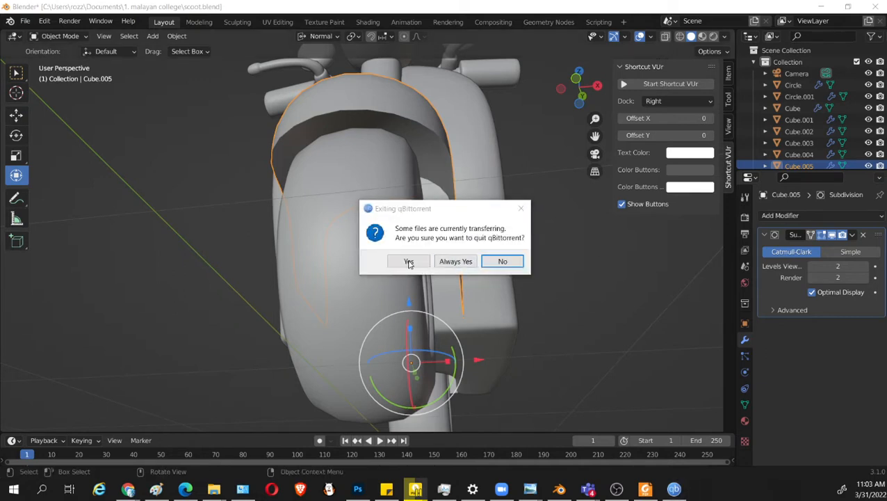
click(408, 261)
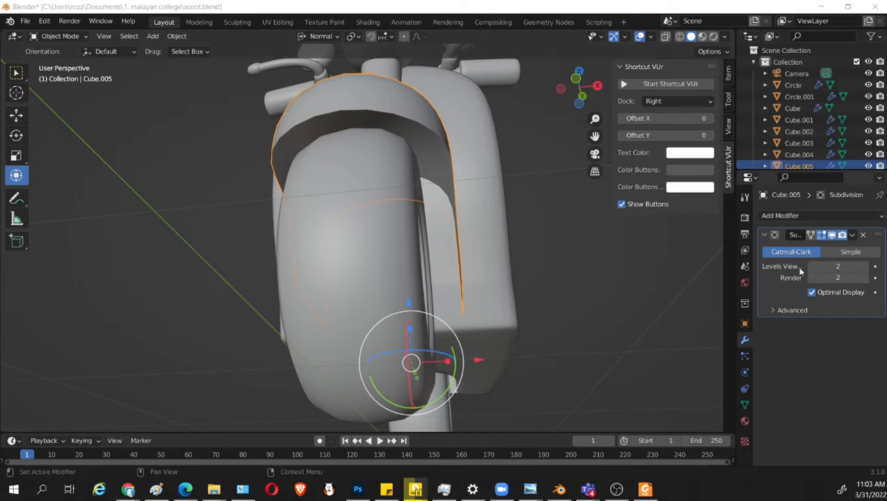
Add a Solidify modifier to the front fender and set its thickness to -0.05 m.
click(787, 217)
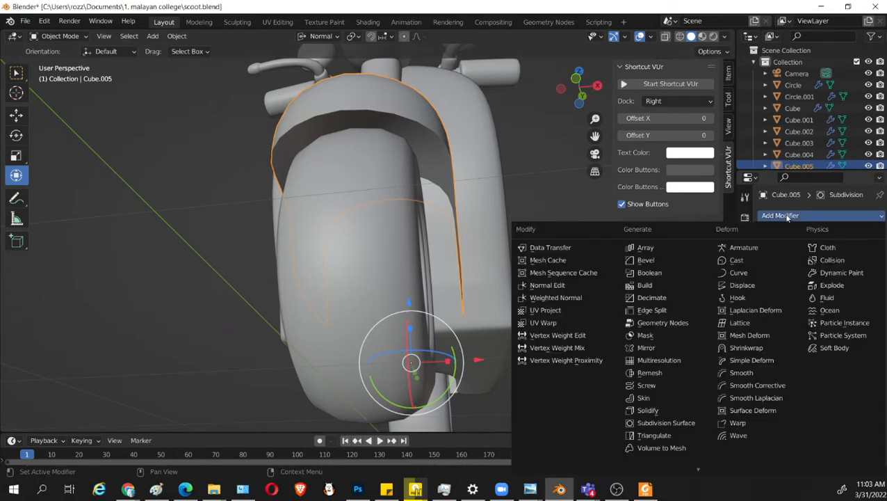
click(672, 412)
mouse_move(566, 277)
middle_down()
mouse_move(575, 251)
mouse_move(570, 275)
middle_up()
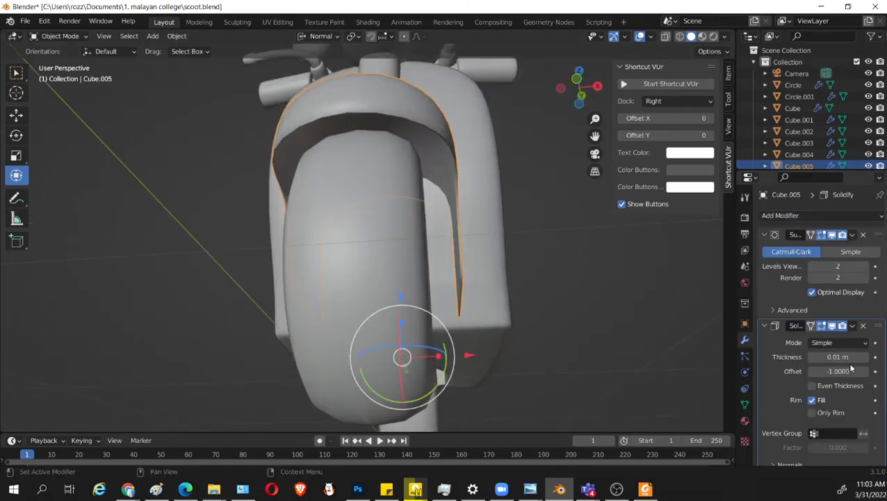
scroll(594, 314, up, 2)
drag(837, 356, 807, 357)
middle_drag(725, 343, 562, 359)
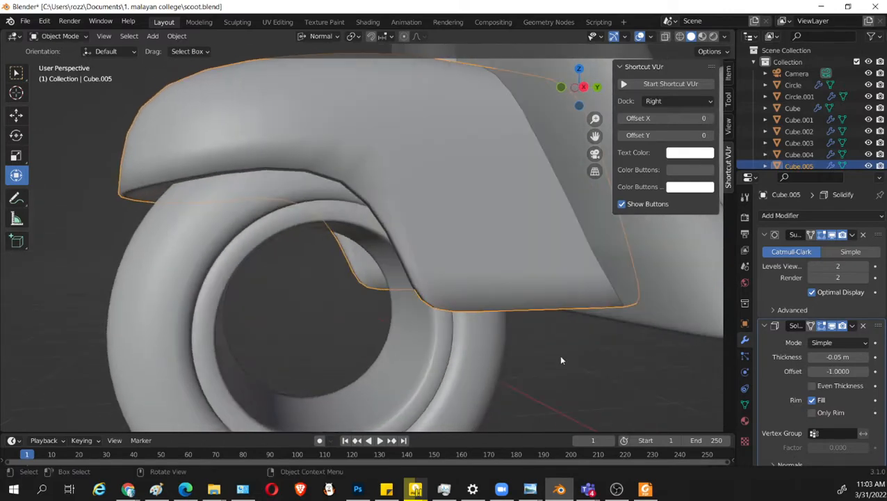
Enable Even Thickness for the fender's Solidify modifier and place it above Subdivision in the modifier stack.
click(811, 386)
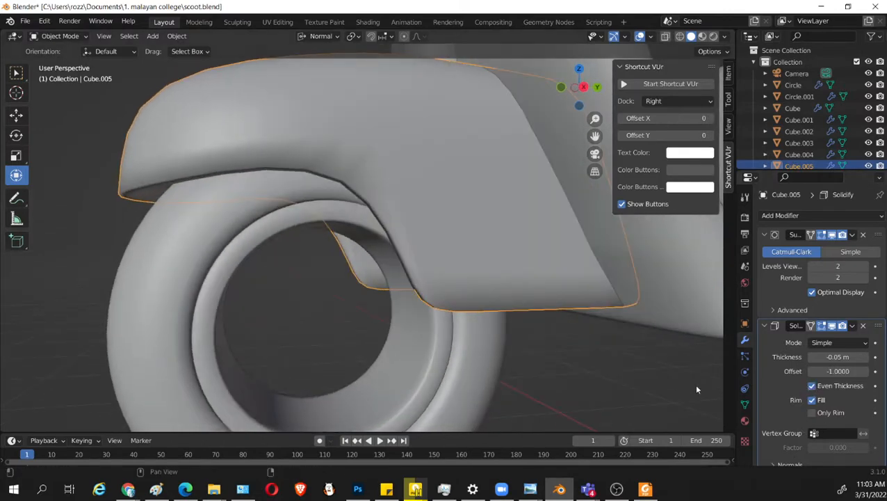
middle_drag(667, 379, 543, 368)
key(Tab)
key(Tab)
scroll(490, 329, down, 2)
mouse_move(499, 334)
middle_down()
mouse_move(523, 342)
mouse_move(511, 339)
middle_up()
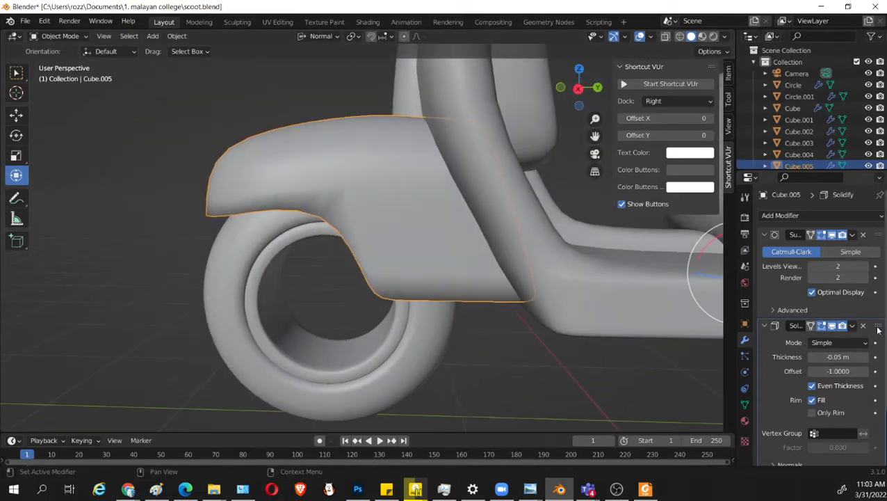
drag(878, 329, 877, 235)
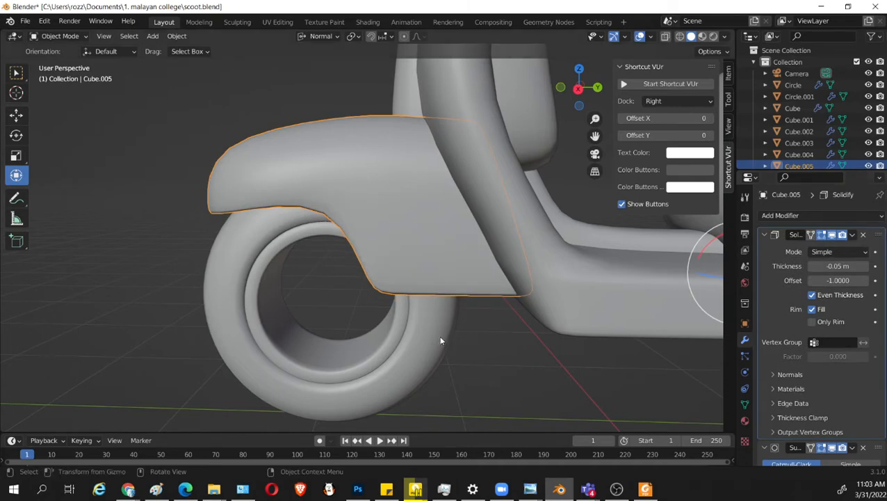
Set the front fender's Solidify thickness to -0.07 m.
middle_drag(440, 341, 610, 340)
scroll(593, 353, up, 2)
scroll(835, 382, down, 1)
middle_drag(454, 319, 535, 306)
mouse_move(831, 248)
mouse_down()
mouse_move(818, 247)
mouse_move(827, 248)
mouse_up()
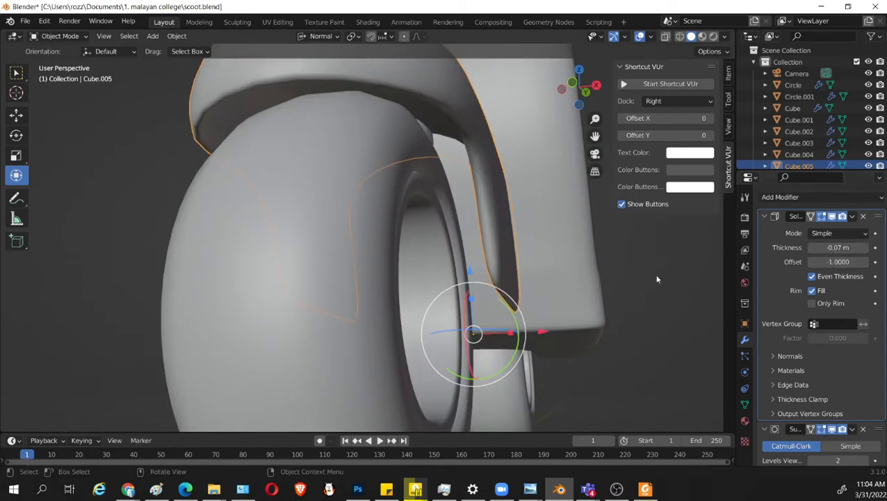
middle_drag(657, 279, 588, 280)
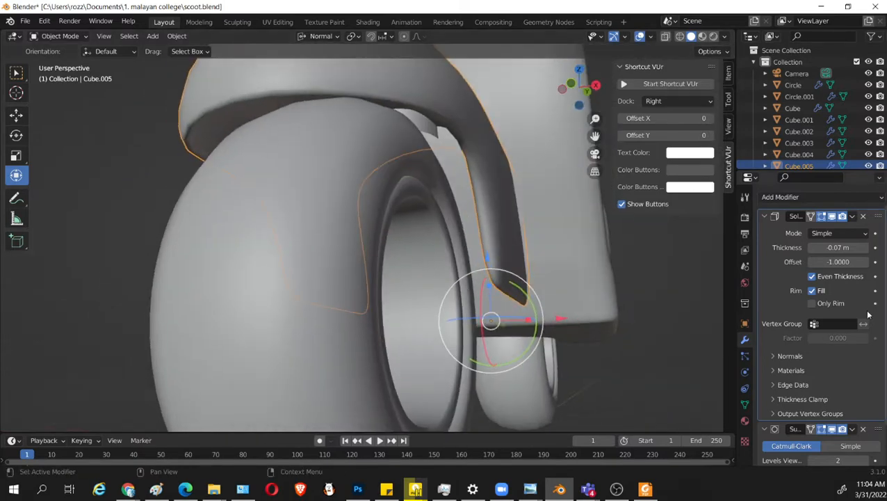
Try the Solidify modifier's Complex mode and its Only Rim, Fill and Even Thickness options on the fender.
click(859, 234)
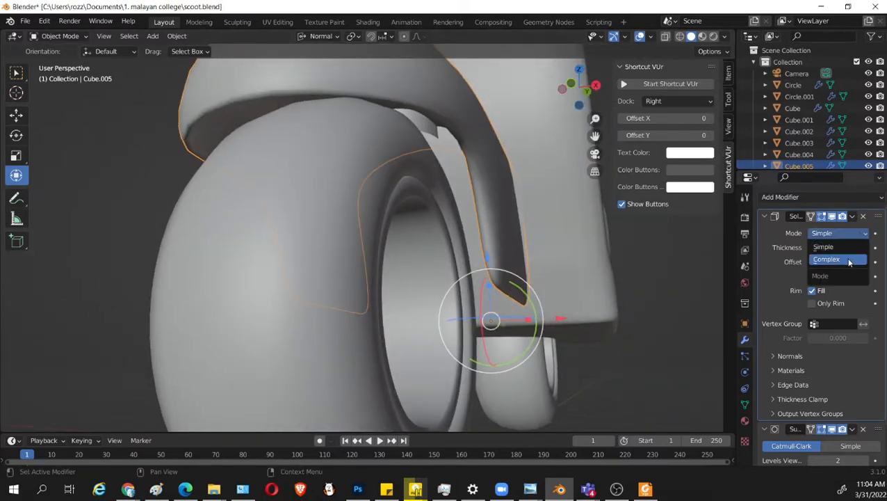
click(848, 259)
click(849, 235)
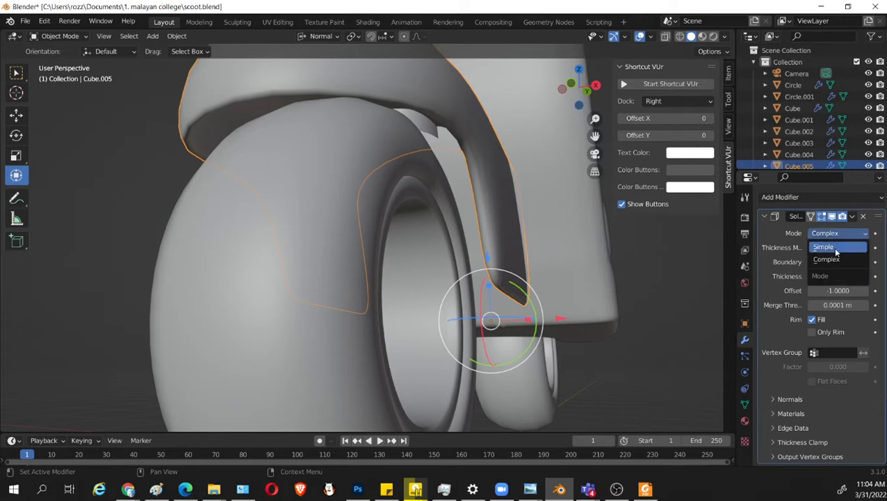
click(832, 247)
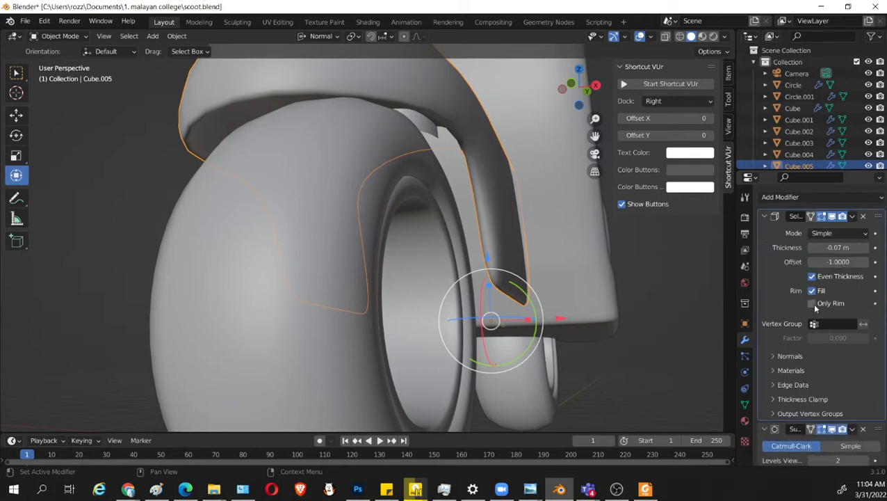
click(813, 304)
click(813, 304)
click(812, 290)
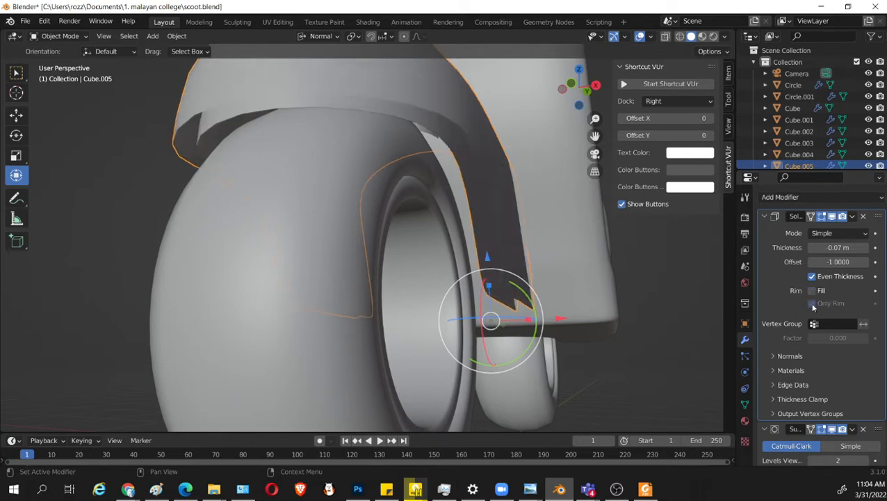
click(812, 291)
click(812, 303)
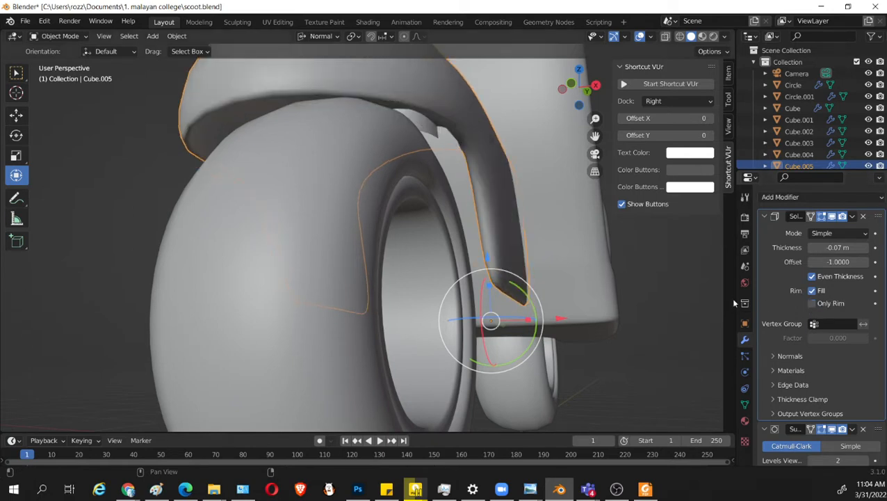
click(812, 277)
click(812, 276)
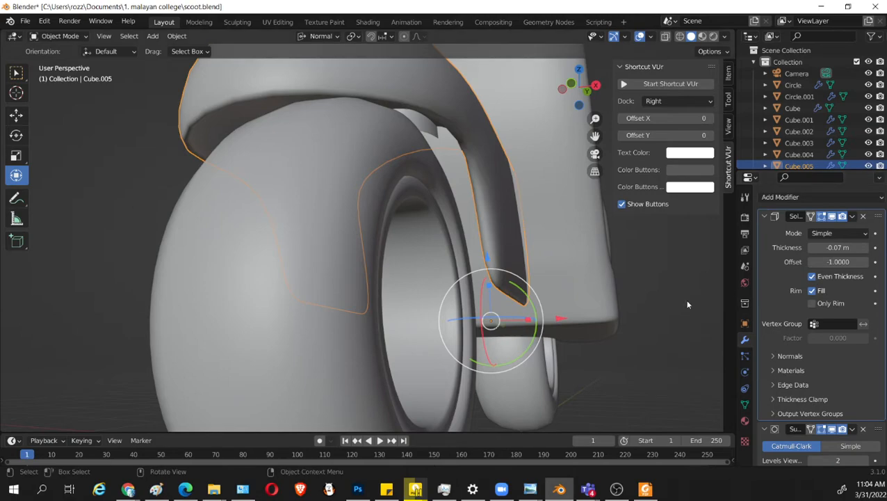
Examine the thickened fender from the front and side, comparing its editable cage with the smoothed shape and modifier settings.
middle_drag(688, 304, 595, 339)
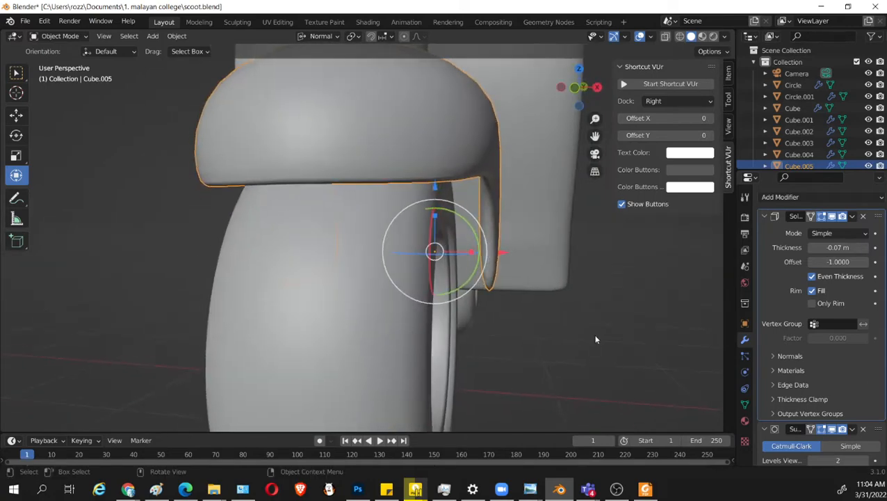
scroll(595, 339, up, 1)
scroll(844, 367, down, 2)
scroll(524, 317, down, 1)
middle_drag(525, 317, 491, 306)
key(Tab)
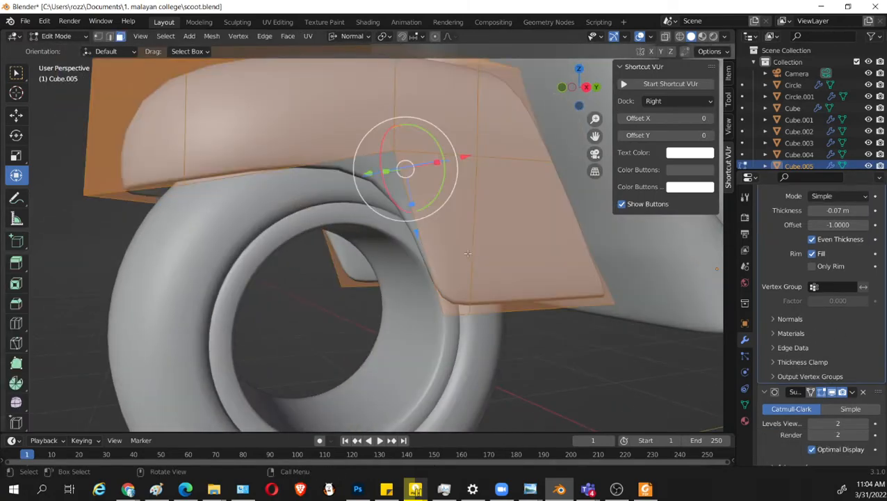
middle_drag(467, 253, 496, 295)
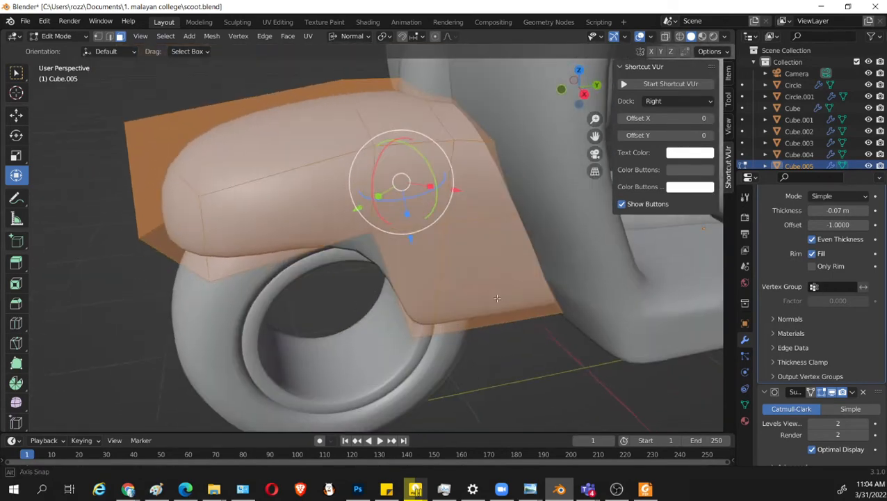
key(Tab)
middle_drag(426, 297, 408, 200)
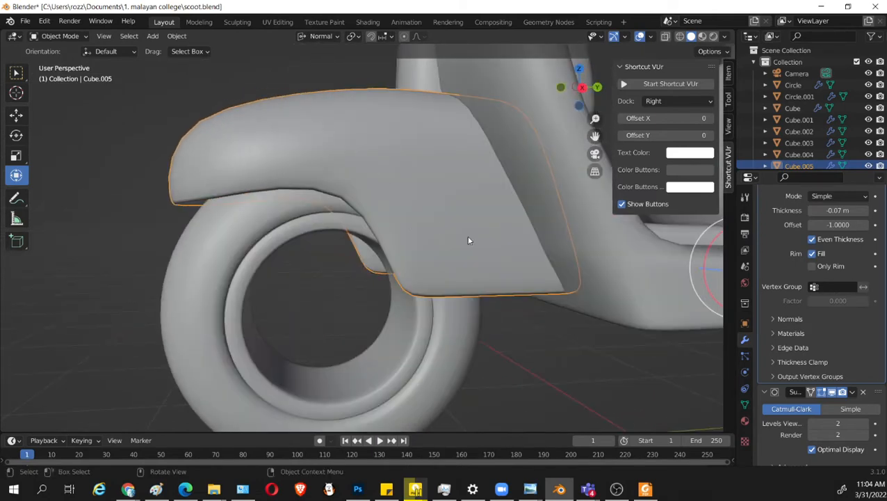
scroll(874, 315, up, 3)
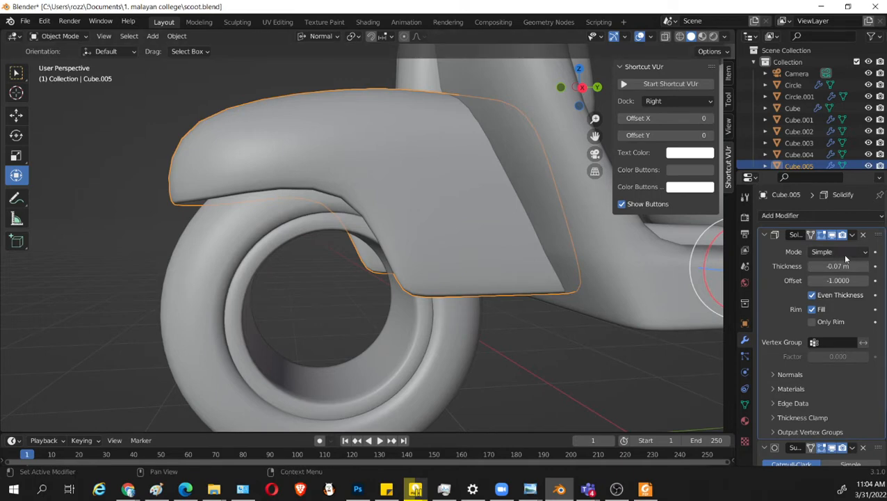
scroll(864, 412, down, 3)
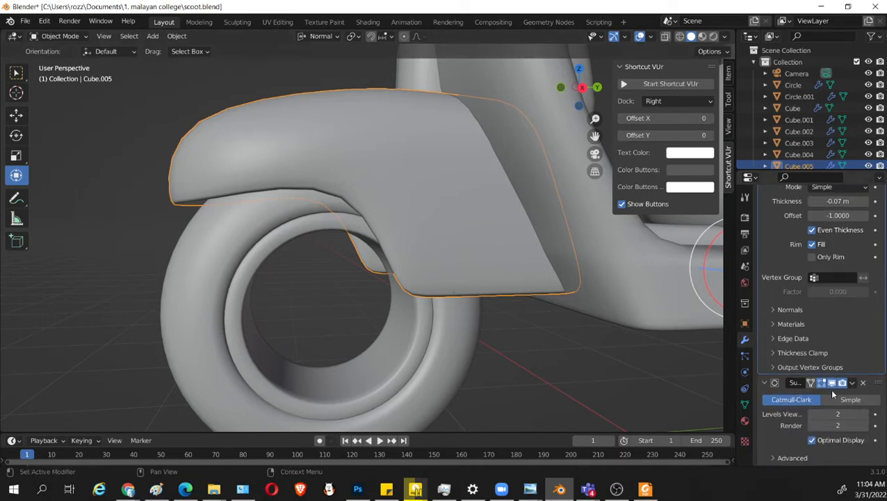
Widen the modifier settings area and apply the fender's Solidify modifier.
scroll(852, 210, up, 3)
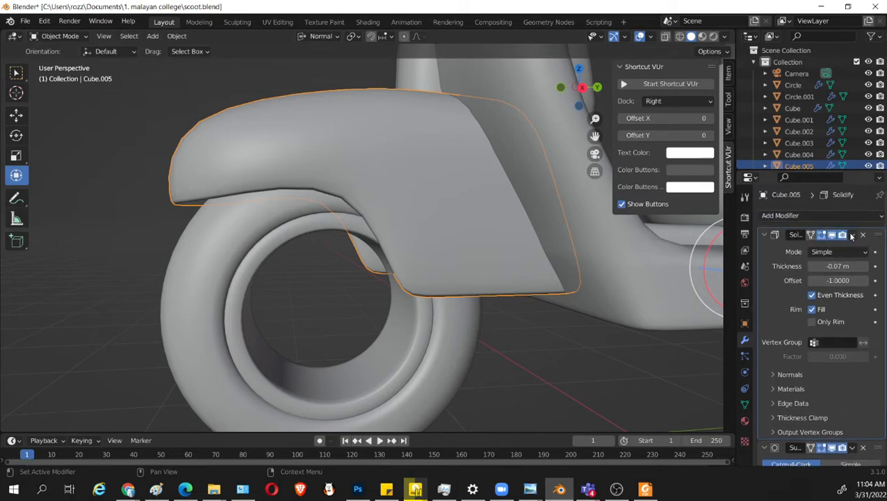
click(851, 236)
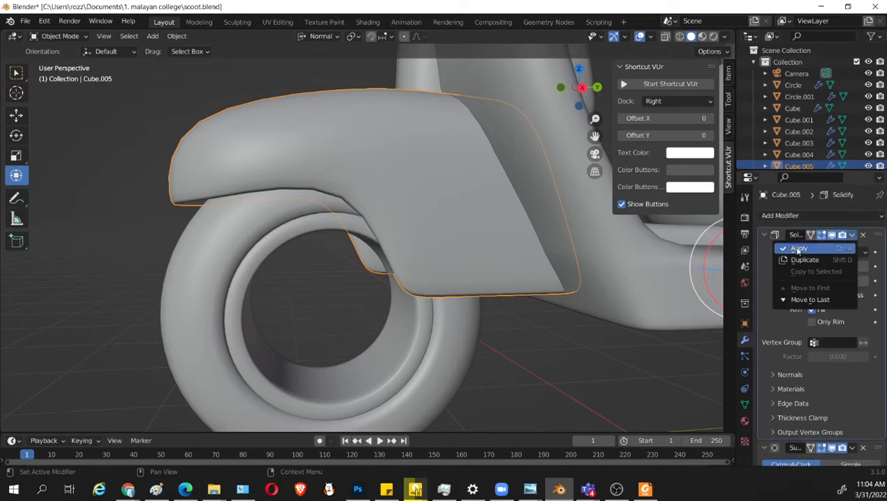
drag(756, 243, 725, 243)
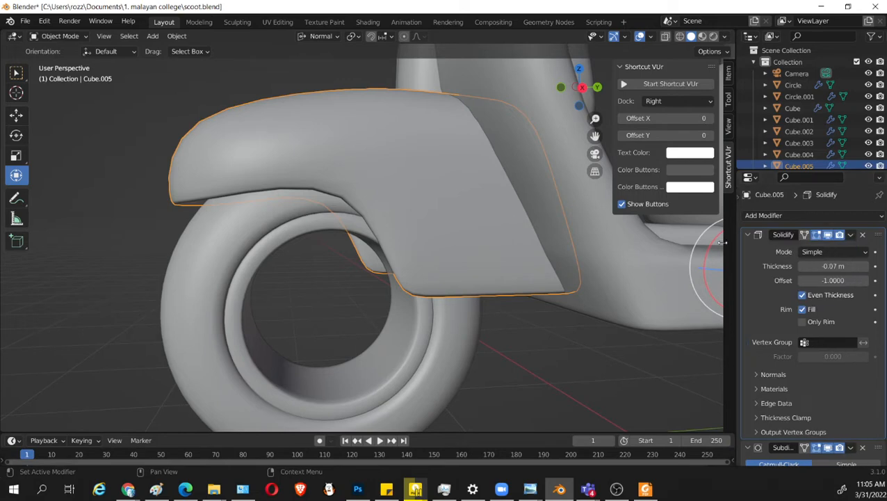
click(850, 234)
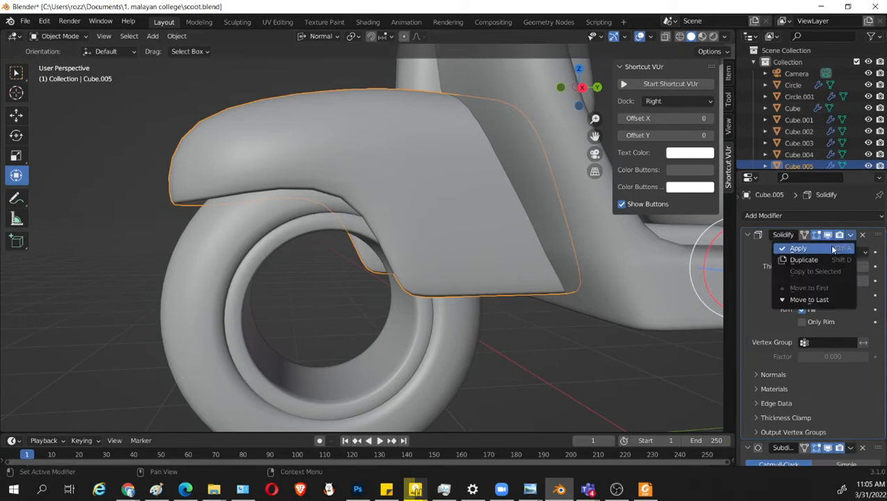
click(799, 248)
Turn off the fender's subdivision display in the viewport and select the vertices at its upper front corner in Edit Mode.
key(Tab)
middle_drag(443, 252, 490, 262)
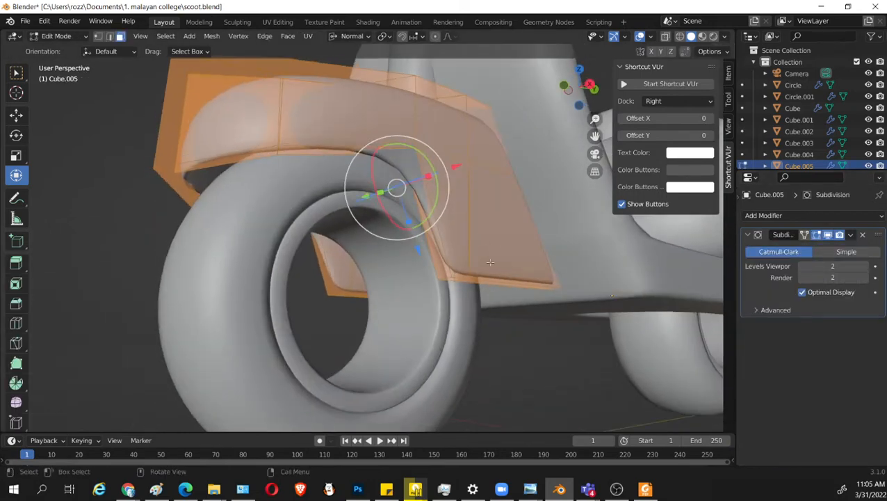
click(515, 357)
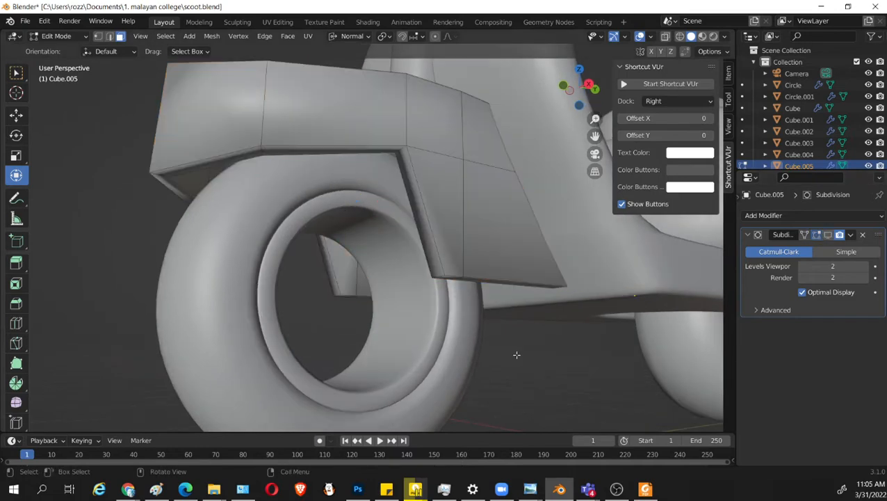
middle_drag(514, 357, 291, 231)
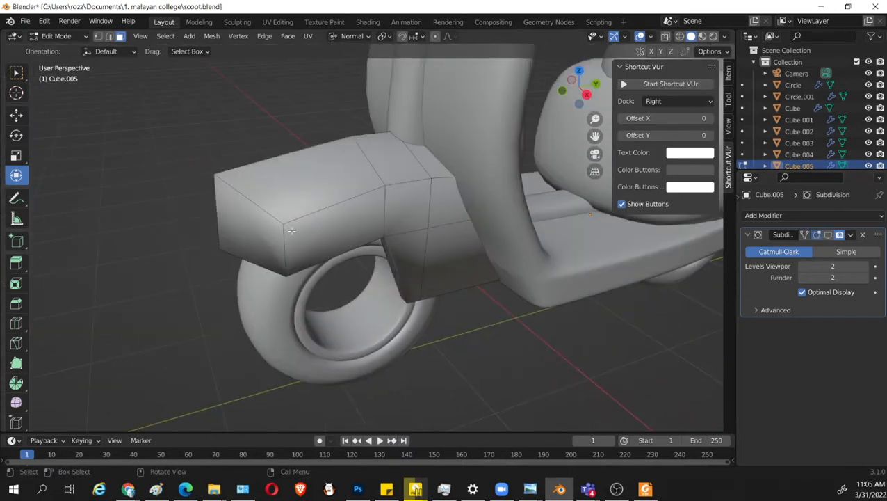
key(alt+z)
drag(246, 187, 212, 150)
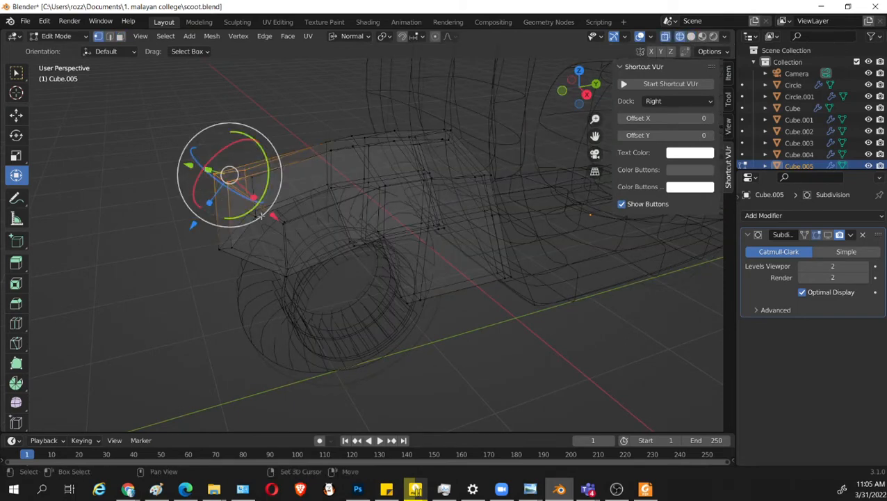
key(alt+z)
middle_drag(230, 172, 289, 214)
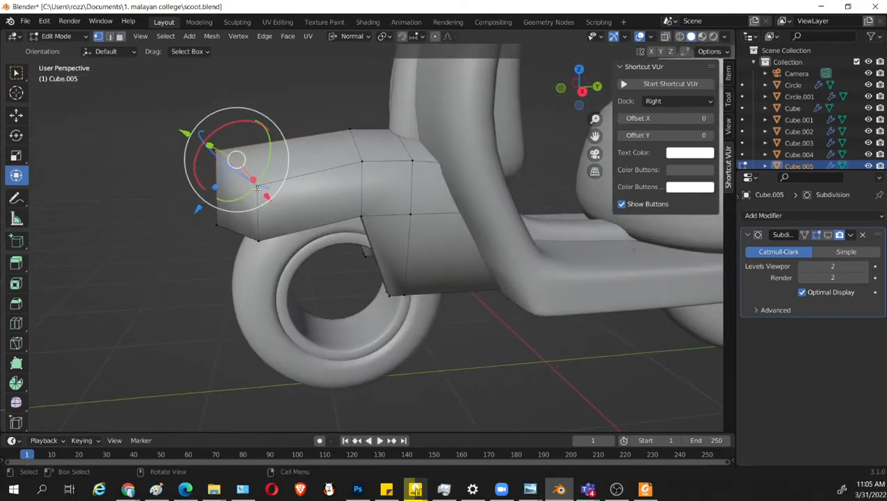
Set the transform orientation to Global and lower the selected front fender vertices along the Z axis.
click(357, 36)
click(335, 74)
key(g)
key(z)
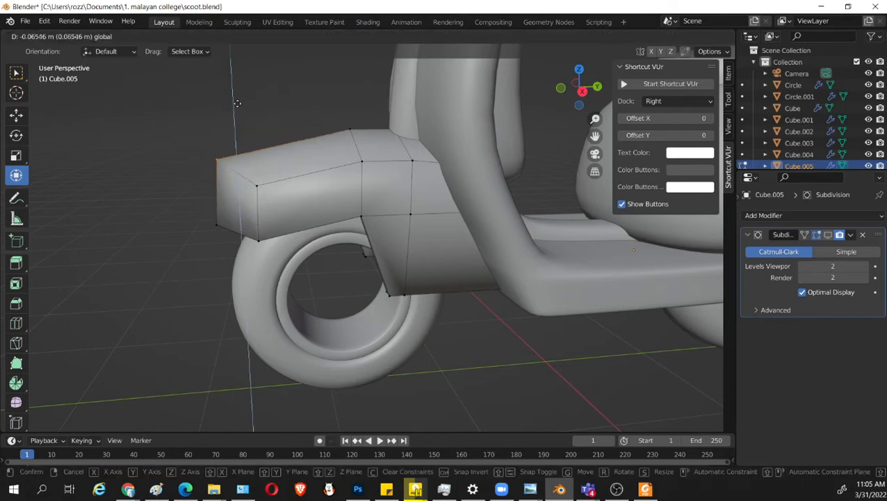
click(246, 129)
Return the fender to Object Mode and turn its subdivision display back on in the viewport.
middle_drag(295, 199, 440, 268)
key(Tab)
middle_drag(590, 249, 542, 244)
click(827, 235)
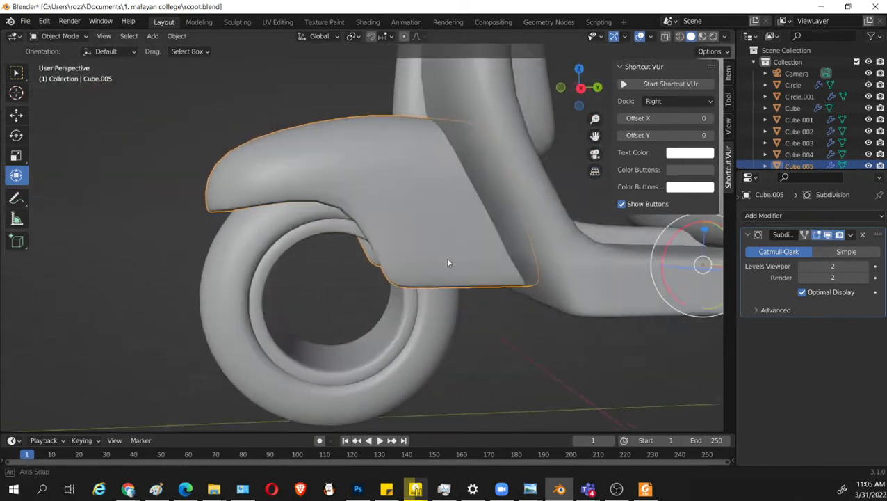
Set the front fender's viewport subdivision level to 1.
middle_drag(450, 263, 424, 260)
click(803, 267)
middle_drag(558, 283, 577, 292)
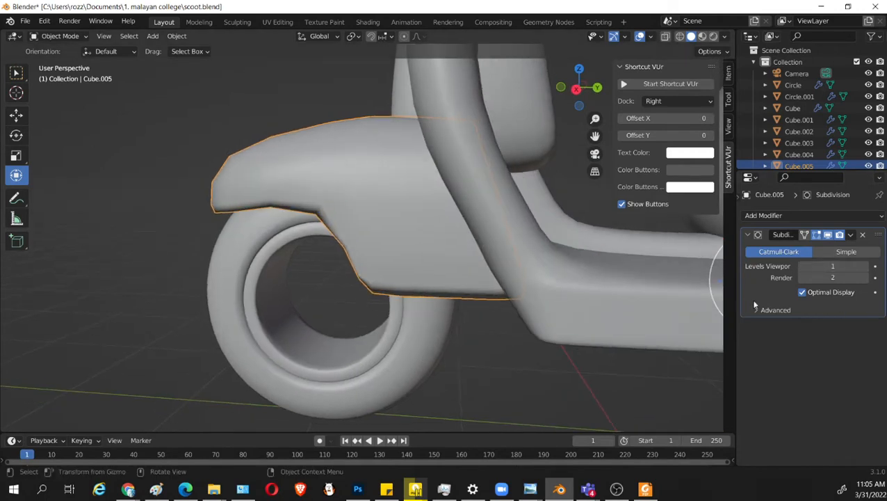
Try to apply the fender's Subdivision modifier and look at the mesh in Edit Mode.
click(851, 236)
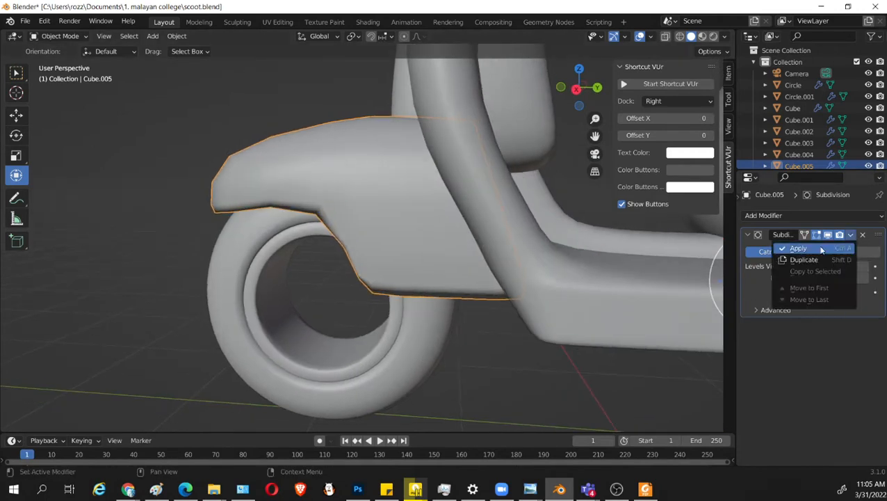
click(852, 236)
click(798, 248)
key(Tab)
middle_drag(504, 264, 564, 323)
key(Tab)
key(ctrl+1)
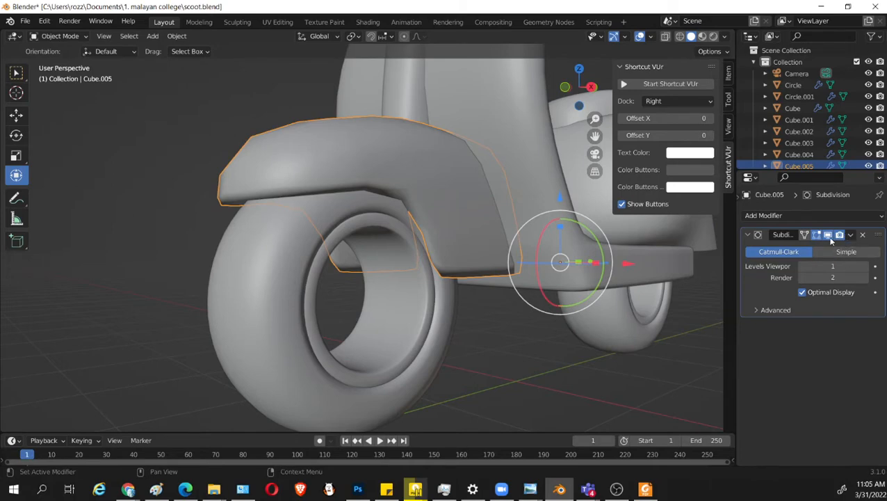
Hide the fender's subdivision and add two loop cuts close to its lower edges, with slide factors of about -0.905 and -0.878.
middle_drag(415, 281, 403, 256)
key(Tab)
key(ctrl+r)
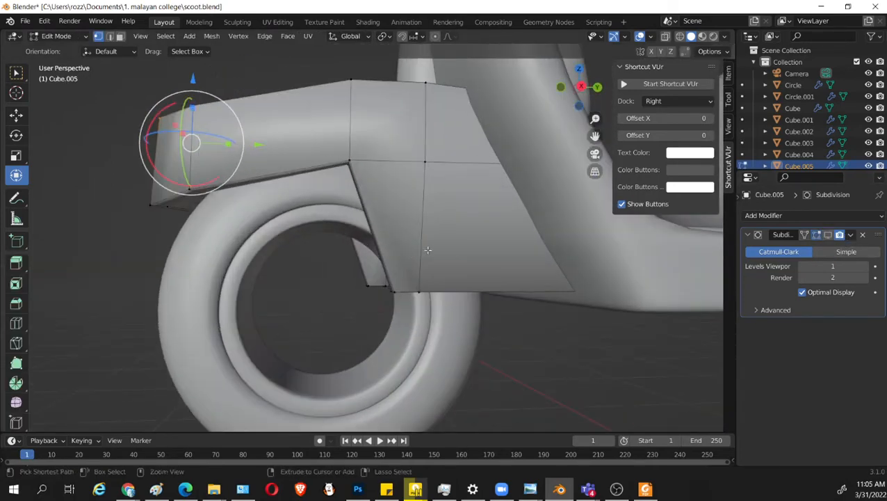
click(429, 240)
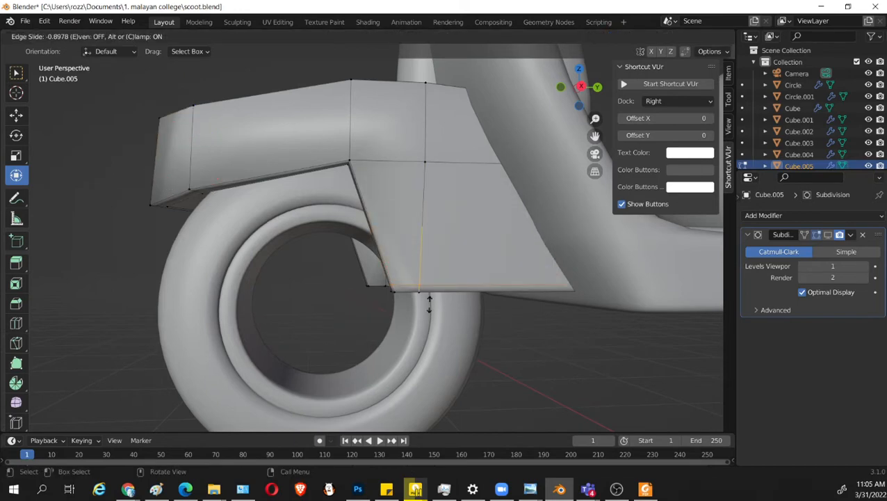
click(388, 178)
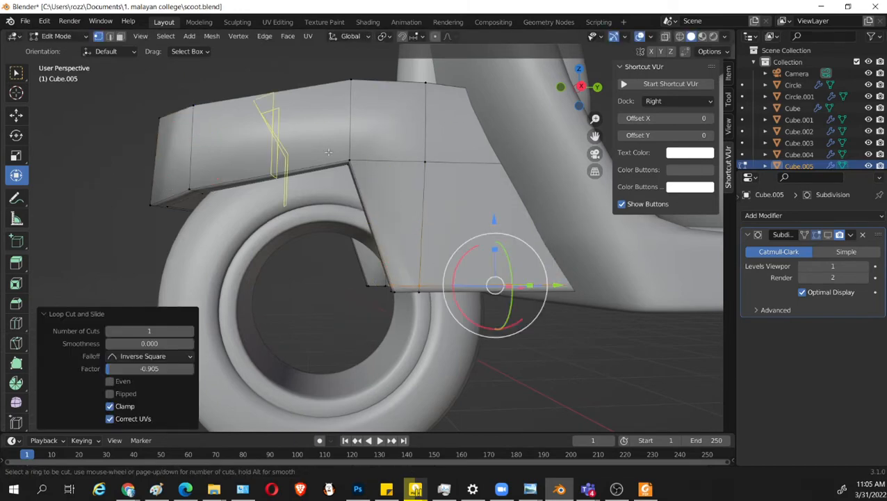
click(202, 154)
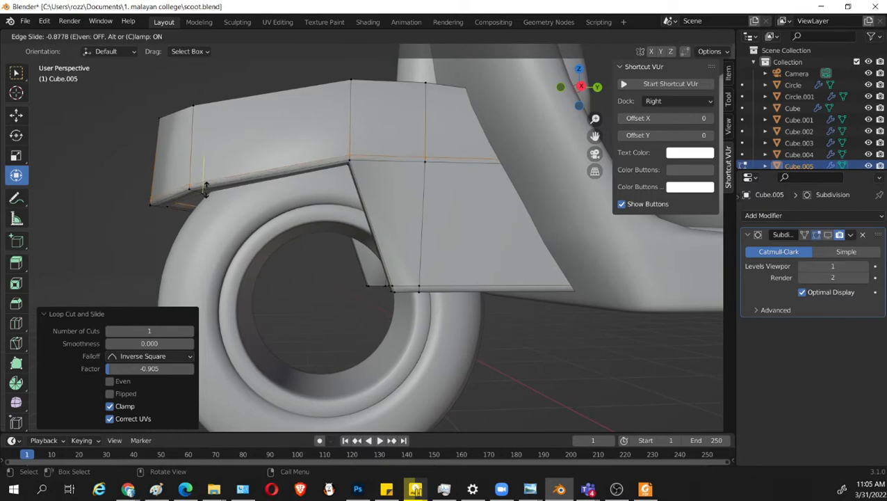
click(205, 188)
Add two loop cuts lengthwise along the thin underside rim of the fender, with slide factors of about -0.638 and 0.503.
middle_drag(205, 189, 520, 335)
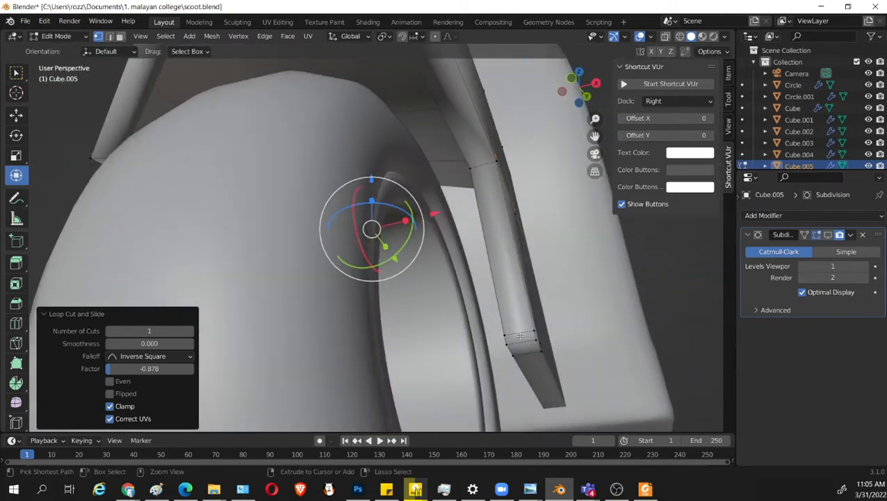
key(ctrl+r)
click(520, 337)
click(526, 341)
key(ctrl+r)
click(520, 340)
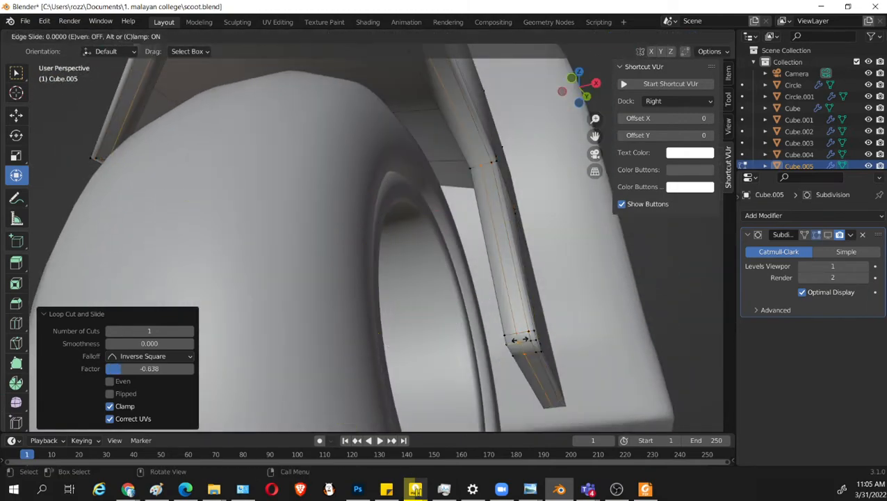
click(517, 340)
Turn the fender's subdivision display back on in the viewport and return to Object Mode.
middle_drag(452, 267, 677, 391)
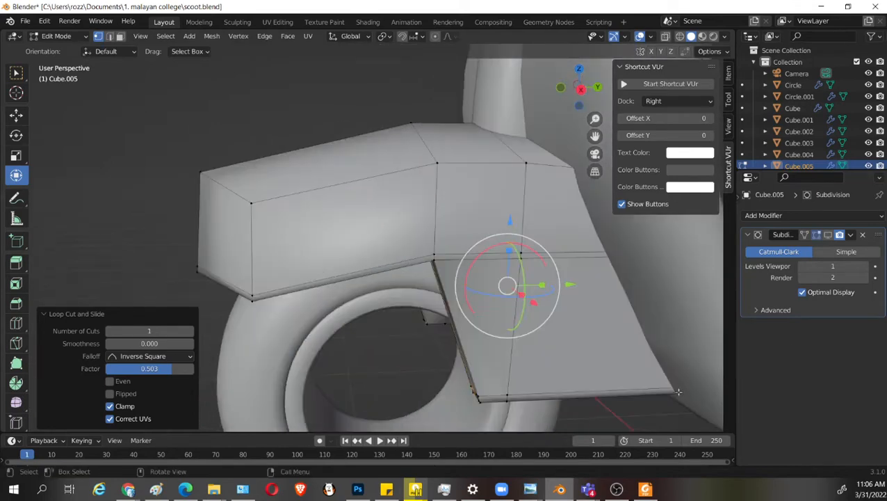
click(828, 235)
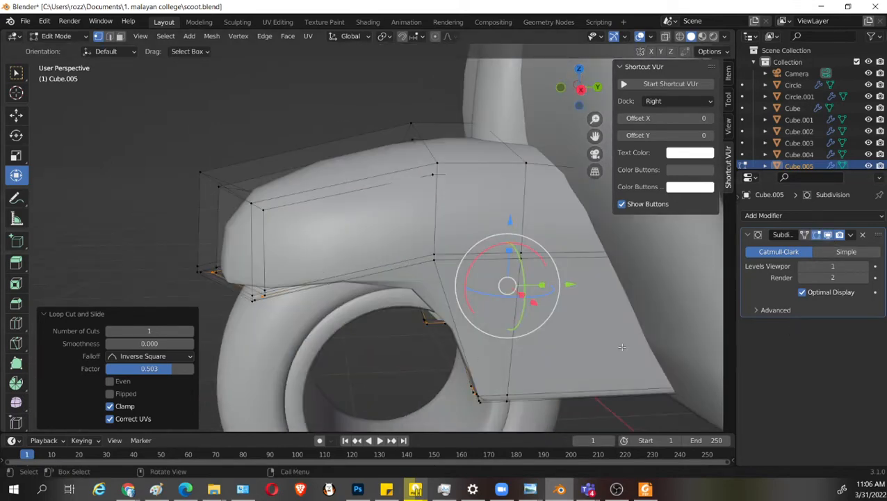
key(Tab)
middle_drag(622, 346, 579, 344)
middle_drag(391, 287, 431, 281)
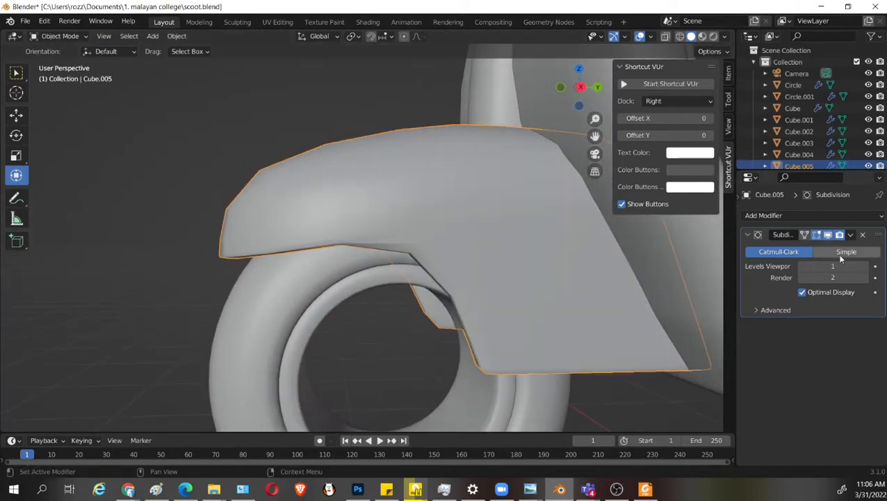
Preview the fender at viewport subdivision level 2 and return it to level 1.
click(863, 266)
middle_drag(584, 303, 497, 284)
key(Tab)
key(Tab)
middle_drag(548, 332, 612, 327)
click(801, 266)
middle_drag(590, 299, 511, 258)
middle_drag(556, 285, 525, 310)
key(Tab)
key(Tab)
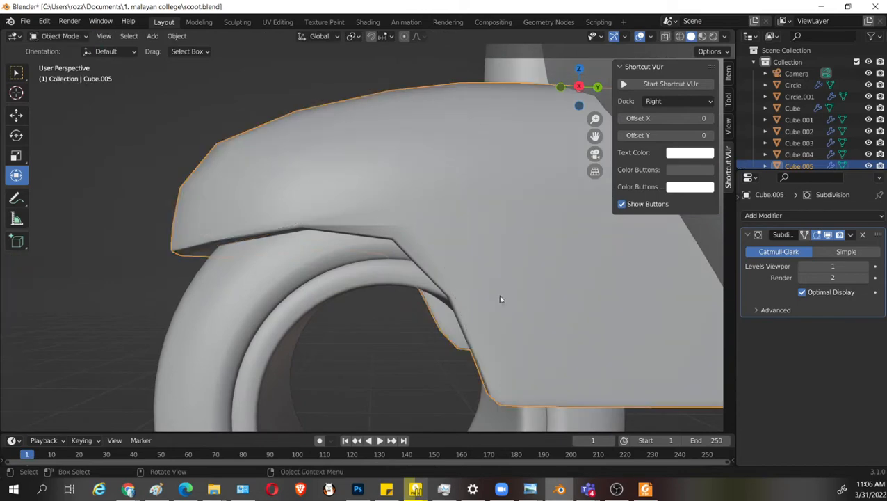
Set the fender's viewport subdivision level to 2.
middle_drag(501, 297, 452, 264)
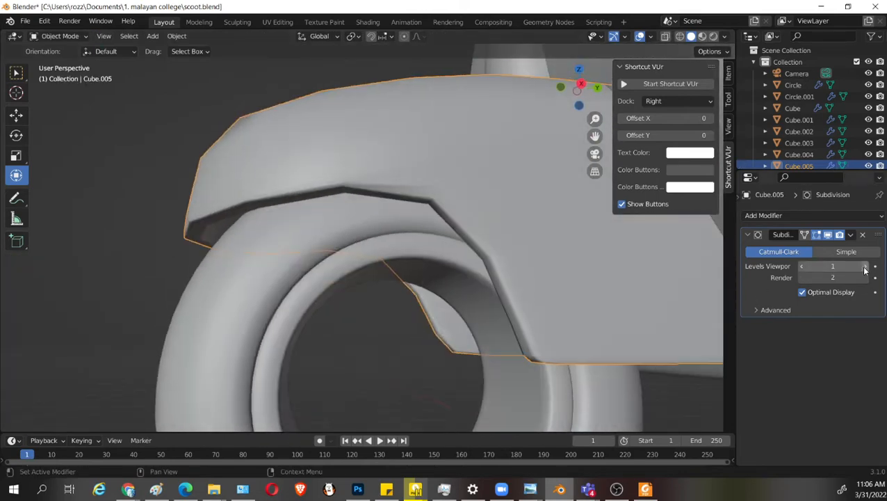
click(864, 266)
middle_drag(635, 265, 437, 280)
scroll(445, 277, down, 3)
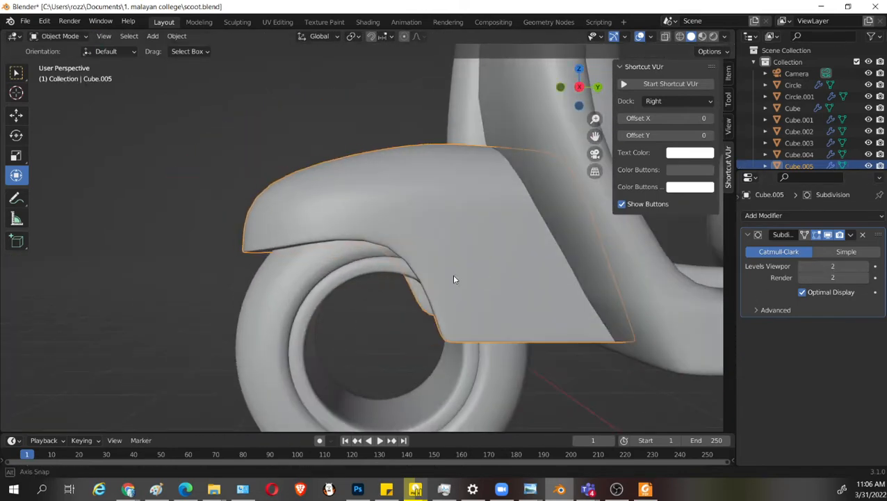
Try flat shading on the fender and lower its viewport subdivision level to 1.
click(865, 265)
middle_drag(588, 297, 499, 269)
click(802, 266)
right_click(431, 216)
click(429, 228)
click(869, 266)
click(801, 266)
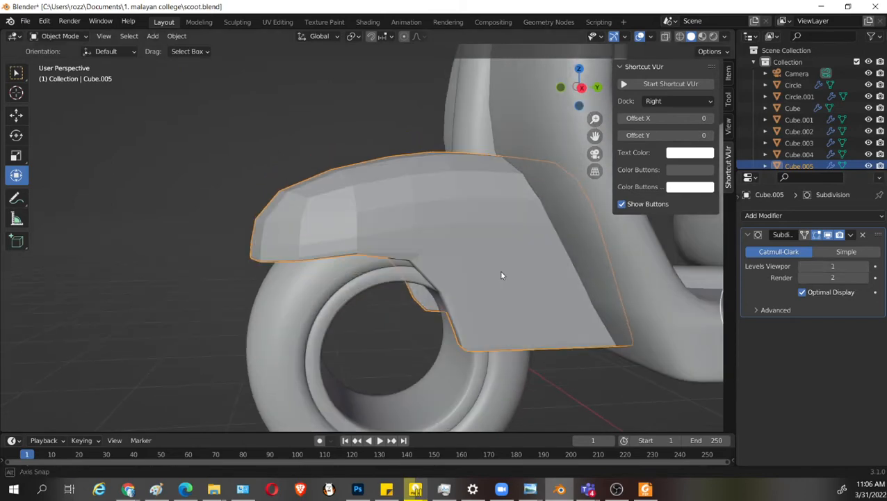
Shade the fender smooth and try viewport subdivision level 3 on it.
click(866, 266)
right_click(439, 212)
click(438, 195)
middle_drag(457, 257, 562, 319)
click(867, 267)
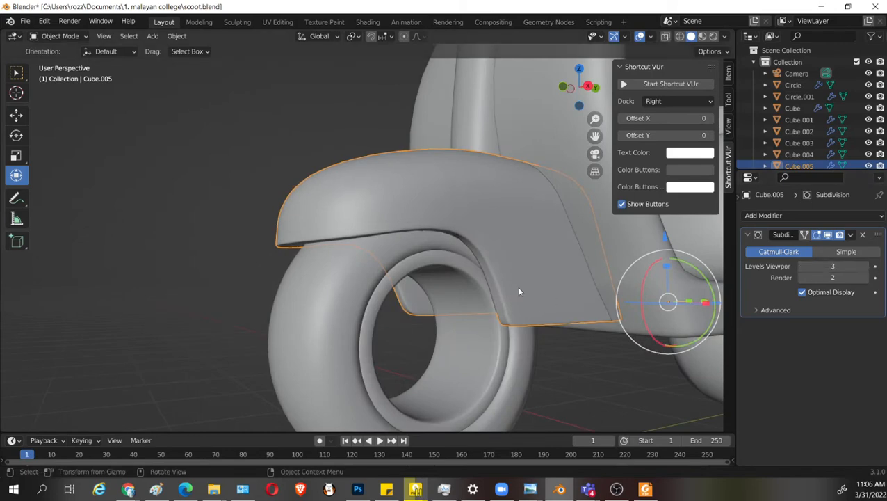
mouse_move(519, 293)
middle_down()
mouse_move(550, 250)
mouse_move(447, 275)
mouse_move(507, 306)
middle_up()
scroll(447, 274, down, 4)
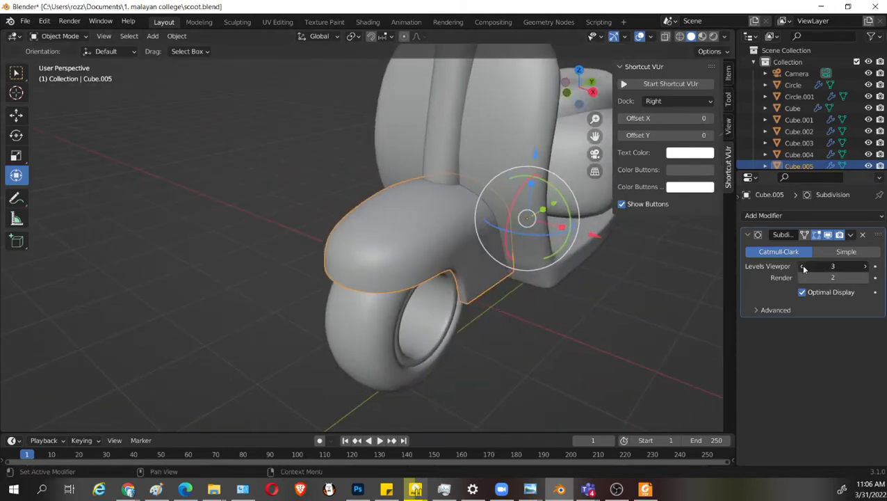
Set the fender's viewport subdivision level back to 2 and save the file.
click(803, 268)
middle_drag(612, 327, 566, 321)
key(ctrl+s)
Shade the fender flat while its subdivision display is off, and turn the display back on in the viewport.
mouse_move(510, 365)
middle_down()
mouse_move(508, 310)
mouse_move(574, 308)
mouse_move(576, 298)
mouse_move(512, 375)
middle_up()
key(Tab)
scroll(509, 310, up, 4)
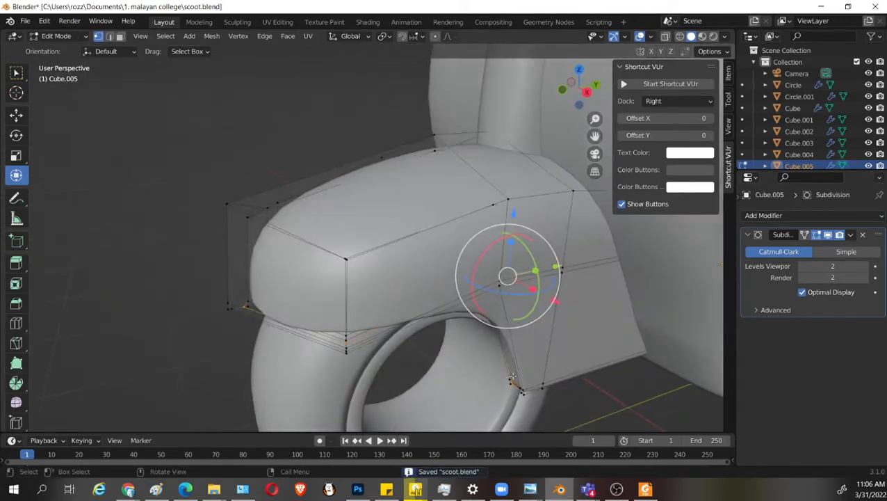
key(Tab)
click(828, 235)
middle_drag(597, 333, 569, 303)
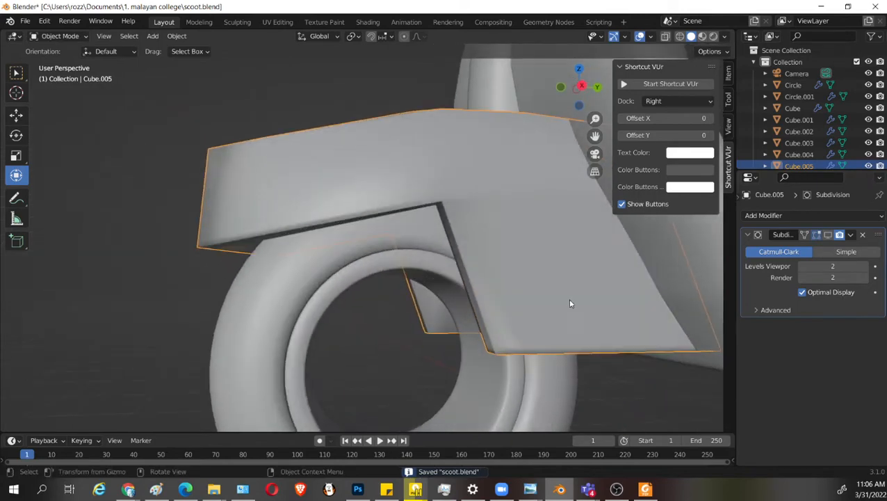
right_click(518, 260)
click(518, 240)
middle_drag(515, 251, 556, 346)
click(828, 235)
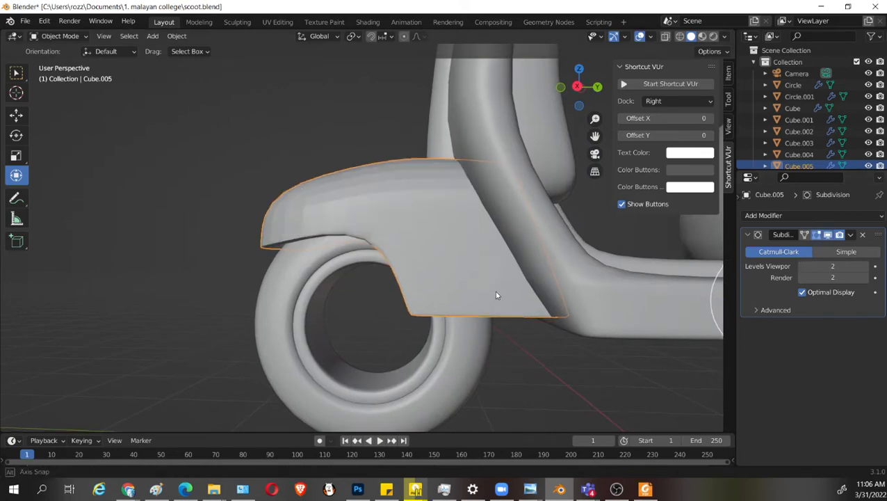
Open the fender in Edit Mode and turn off its subdivision display in the viewport.
middle_drag(494, 291, 456, 353)
key(Tab)
key(Tab)
scroll(525, 352, down, 5)
key(Tab)
click(827, 237)
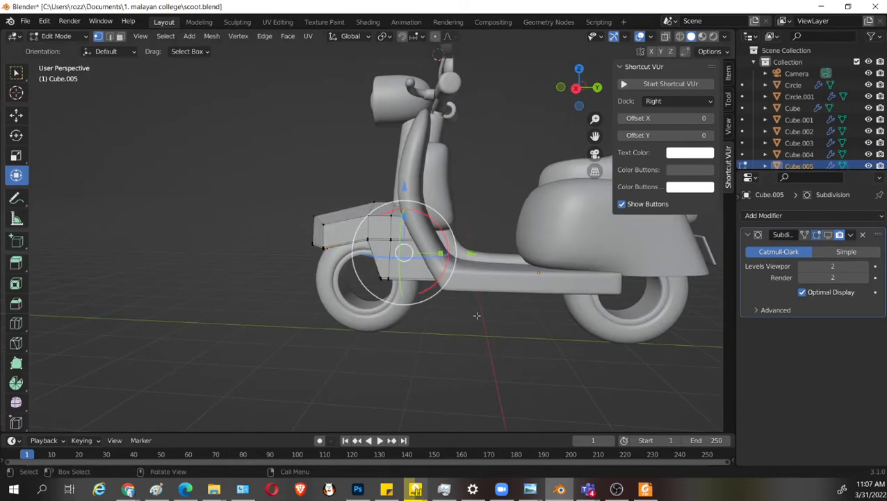
Select the fender's middle vertex columns through the mesh in wireframe and move them about 0.067 m along the Y axis.
middle_drag(477, 315, 483, 316)
key(shift+z)
drag(350, 161, 413, 316)
key(shift+z)
key(g)
key(y)
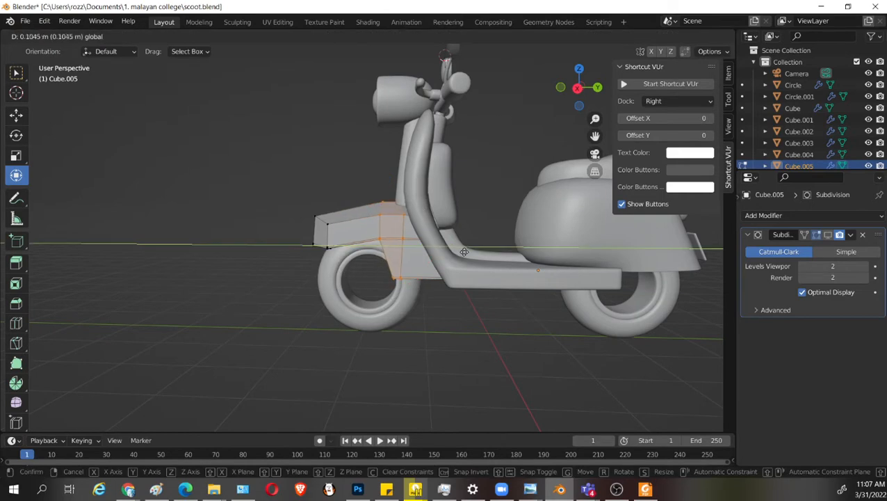
click(461, 251)
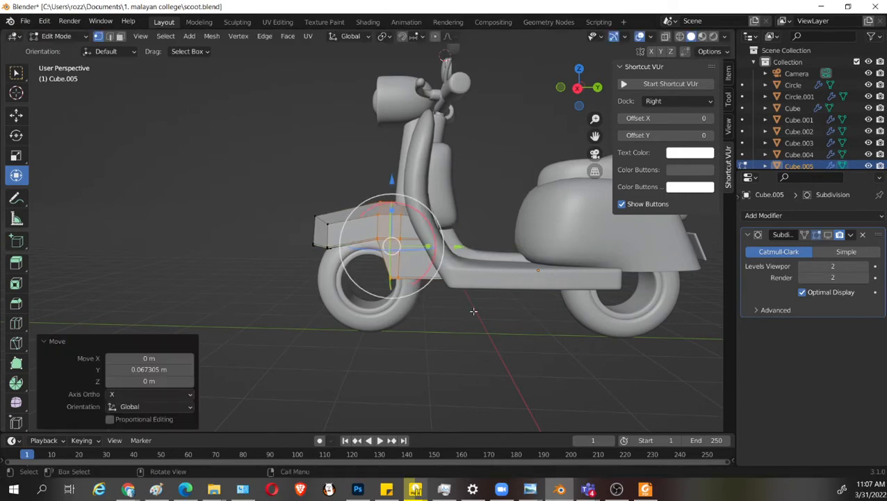
middle_drag(473, 312, 525, 323)
scroll(487, 317, up, 5)
middle_drag(428, 308, 546, 308)
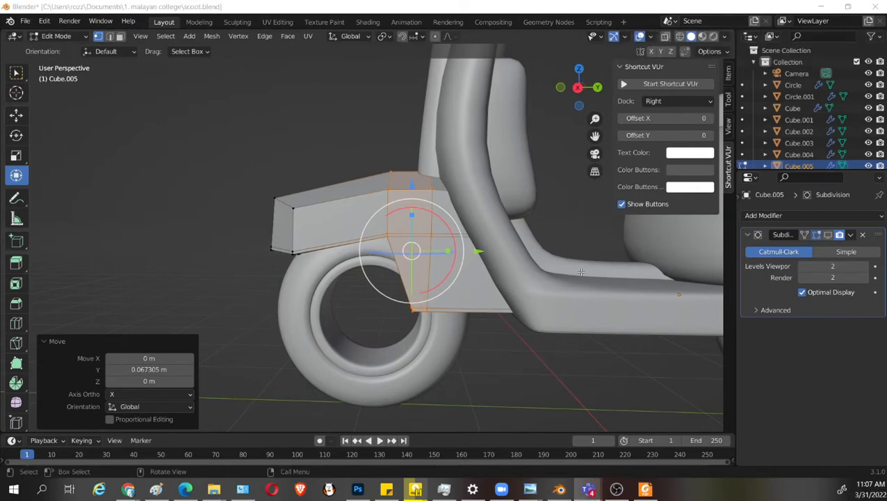
Turn the fender's subdivision display back on, save the file and return to Object Mode.
click(827, 236)
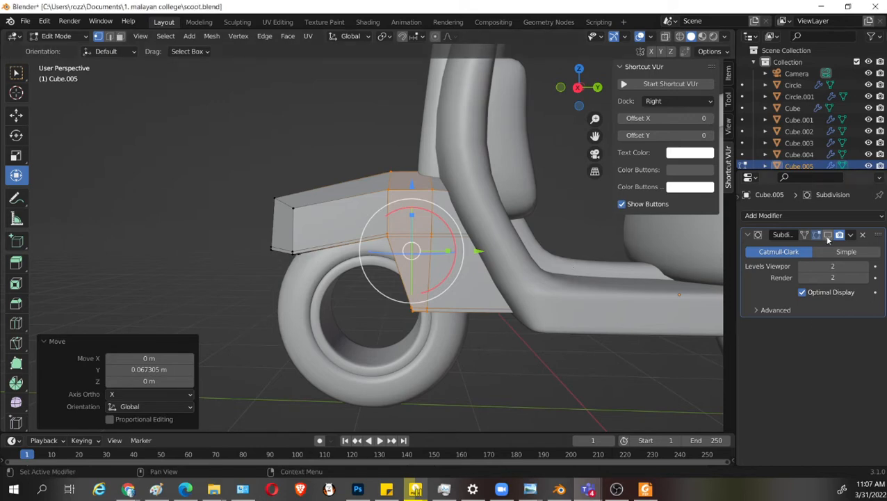
middle_drag(467, 311, 544, 306)
key(ctrl+s)
key(Tab)
scroll(487, 319, down, 3)
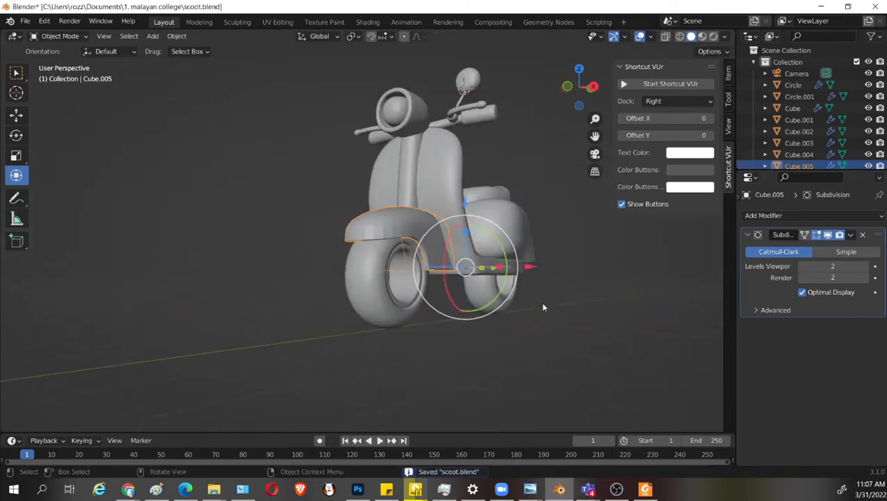
scroll(471, 317, up, 5)
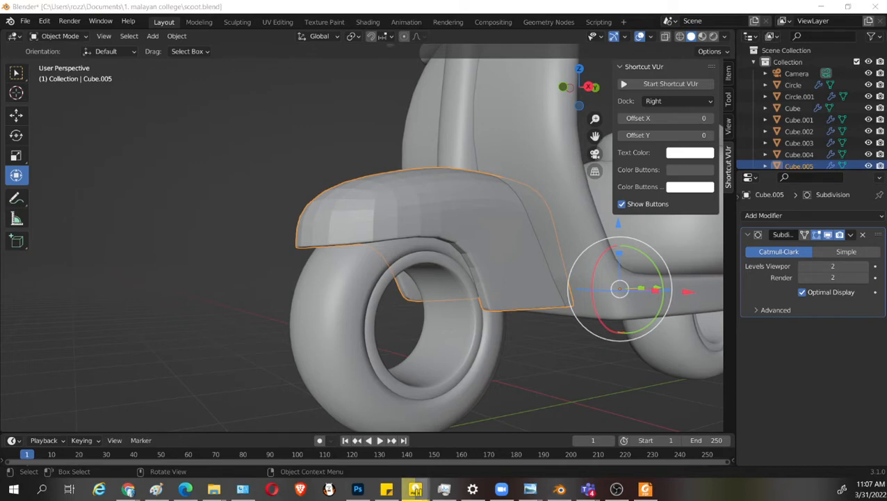
middle_drag(405, 304, 451, 252)
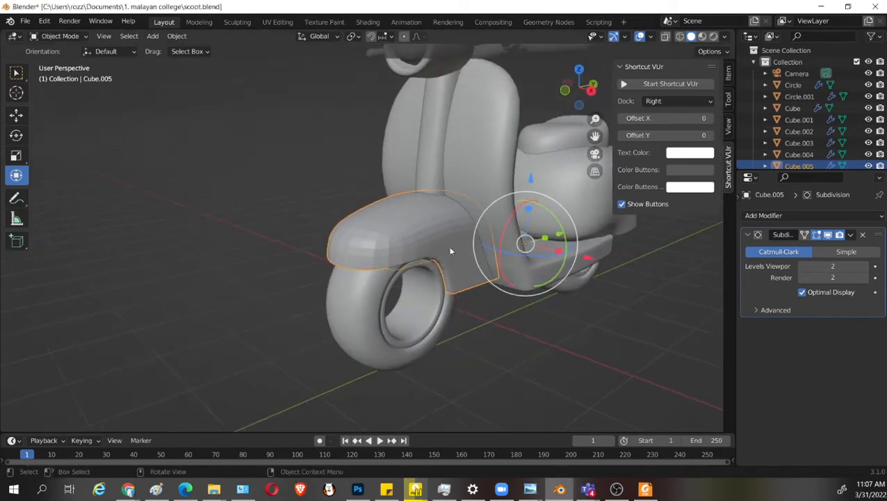
Open the front wheel and the fender together in Edit Mode and turn off the fender's subdivision display in the viewport.
click(454, 262)
click(462, 280)
drag(436, 324, 445, 329)
middle_drag(444, 330, 494, 313)
scroll(501, 356, up, 2)
key(Tab)
scroll(513, 337, up, 1)
middle_drag(544, 336, 456, 322)
scroll(468, 304, up, 2)
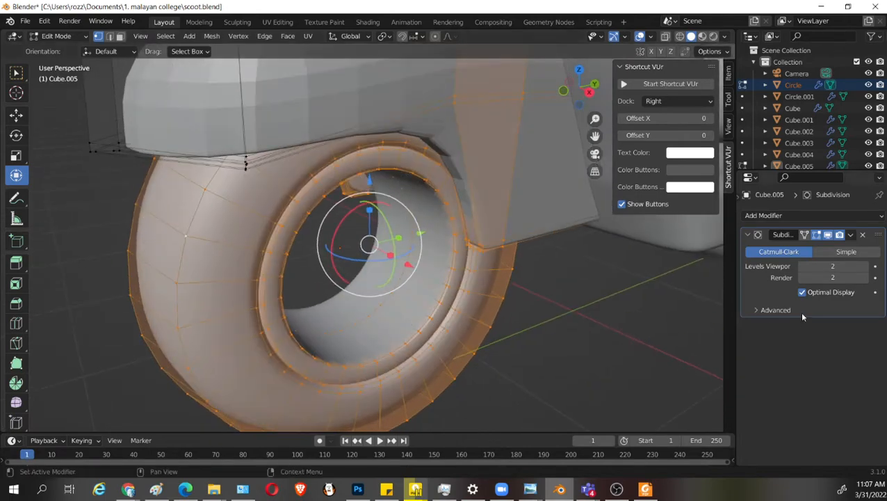
click(830, 235)
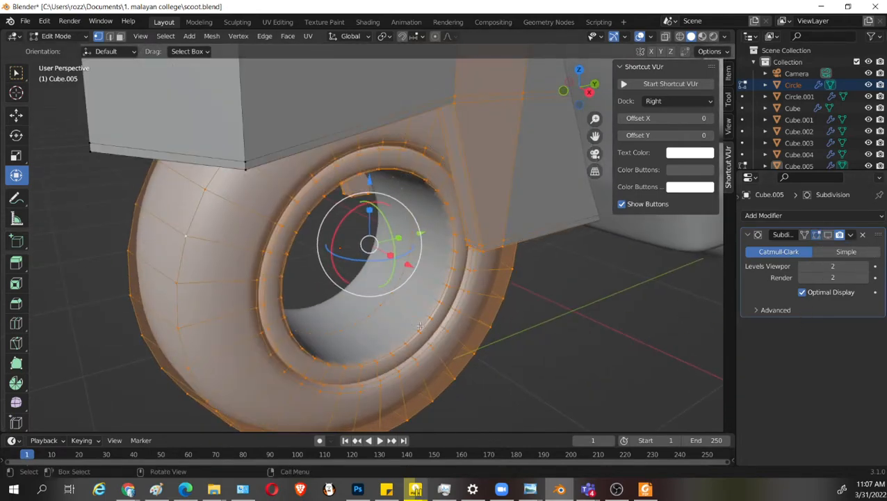
Open only the front wheel in Edit Mode, keeping its Mirror display on and turning off its subdivision display in the viewport.
key(Tab)
key(Tab)
key(Tab)
click(447, 294)
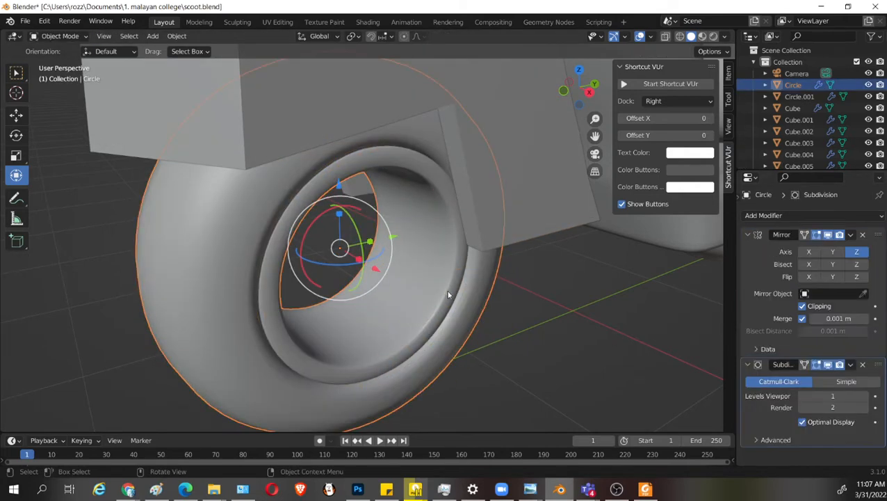
click(827, 235)
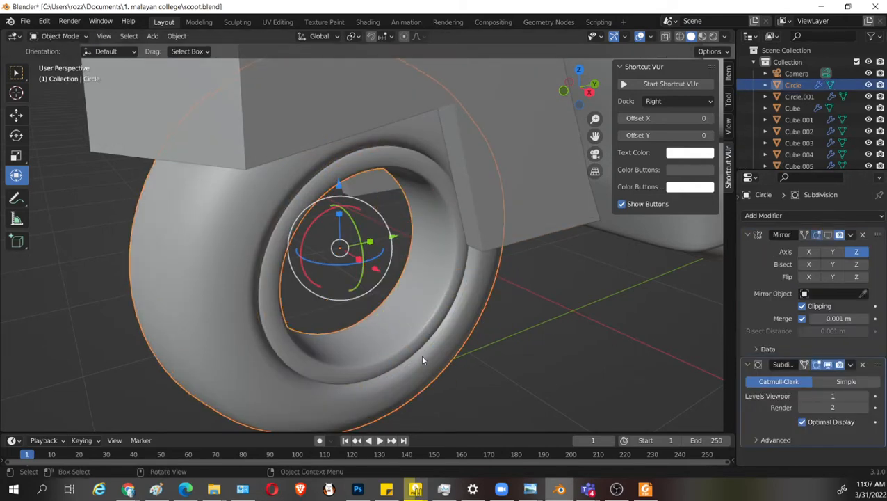
key(Tab)
click(827, 236)
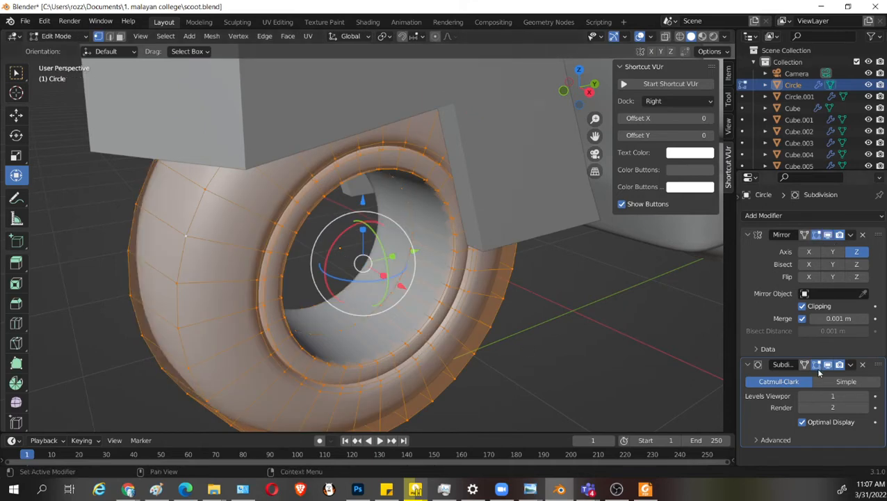
click(829, 366)
scroll(510, 371, up, 1)
middle_drag(511, 372, 574, 383)
scroll(502, 378, up, 1)
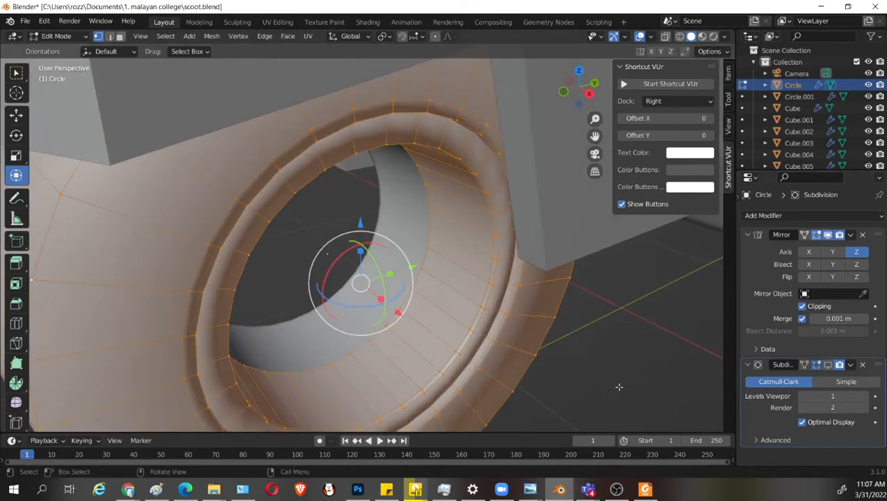
Select the ring of faces lining the front wheel's inner opening, duplicate it in place and scale the copy uniformly by 0.426.
click(449, 343)
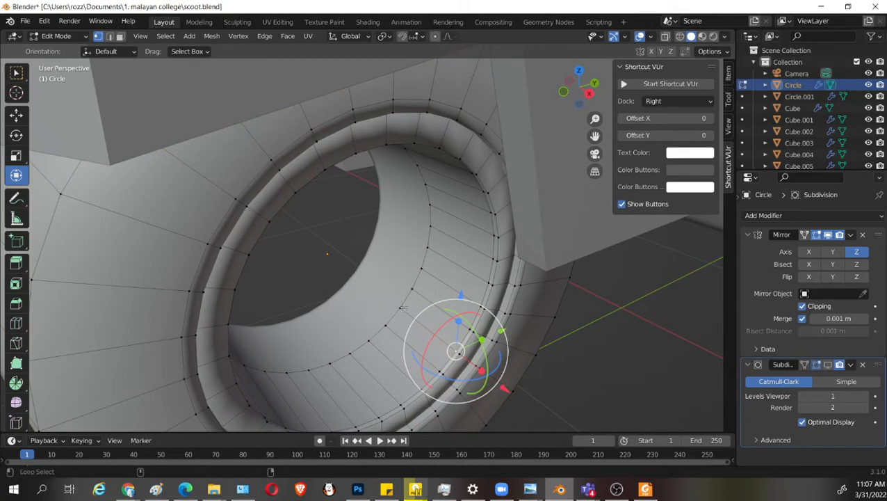
alt+click(403, 307)
alt+shift+click(461, 336)
middle_drag(476, 344, 480, 344)
key(shift+d)
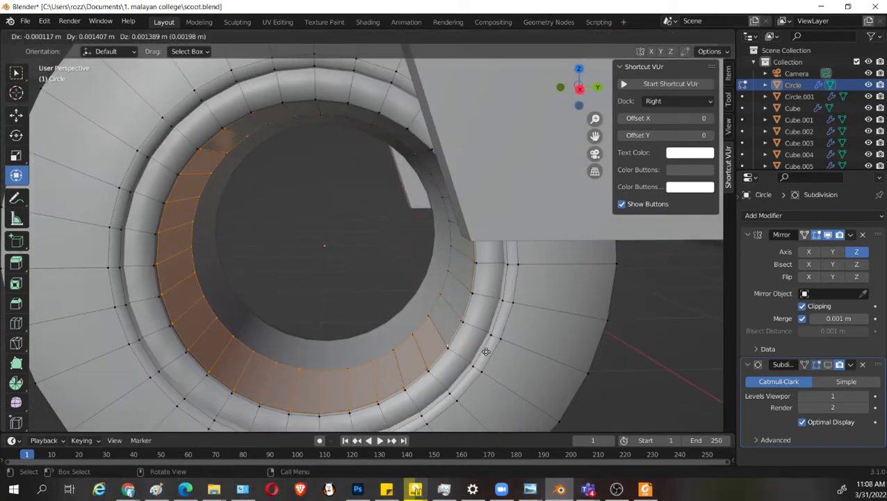
right_click(485, 353)
key(s)
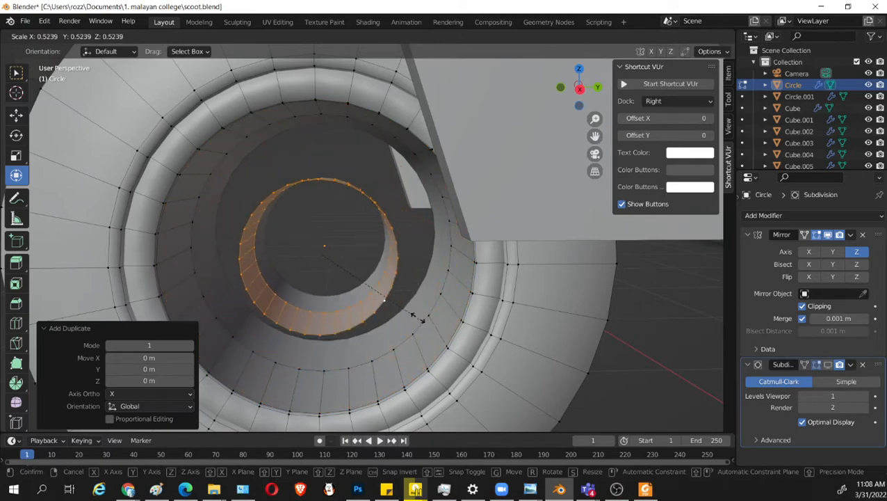
click(402, 304)
Scale the small hub cylinder by 0.967 along the X axis in the front wireframe view, and return to solid shading.
middle_drag(402, 304, 425, 340)
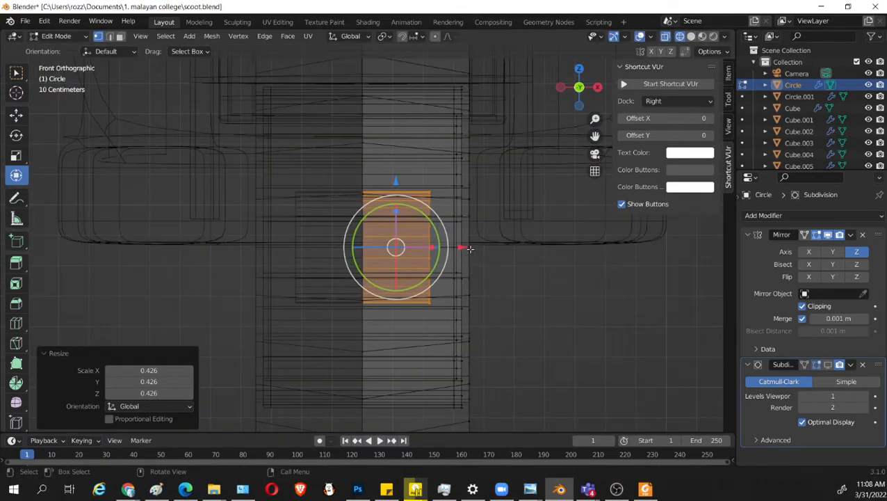
key(s)
key(x)
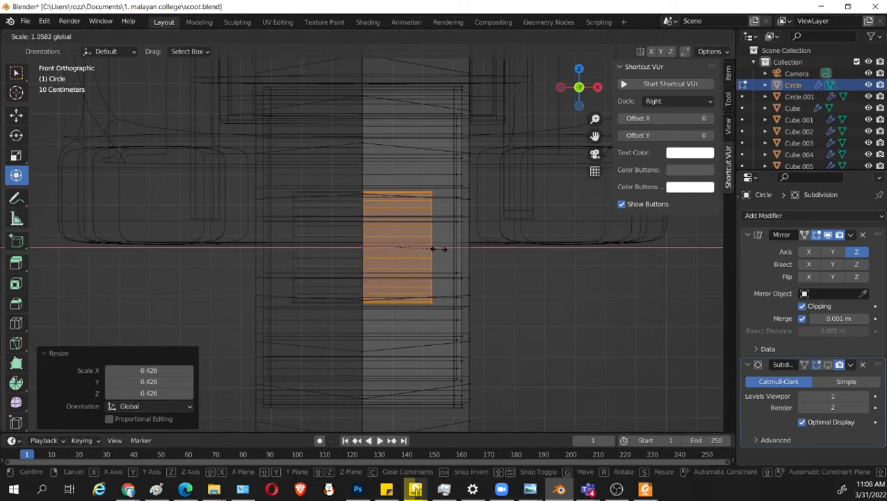
click(436, 249)
mouse_move(435, 249)
middle_down()
mouse_move(424, 314)
mouse_move(380, 316)
mouse_move(441, 332)
mouse_move(496, 367)
middle_up()
key(shift+z)
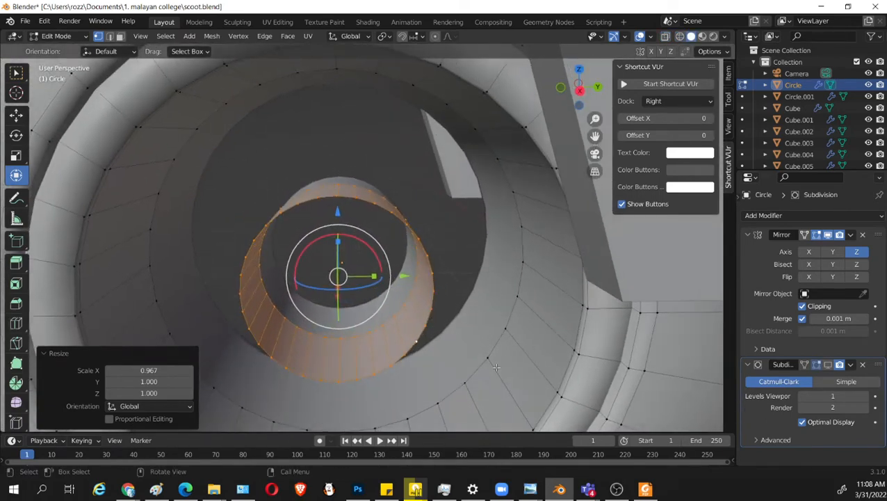
Extrude the hub cylinder inward twice, scaling the first extrusion by 0.880 and the second by 0.719.
key(e)
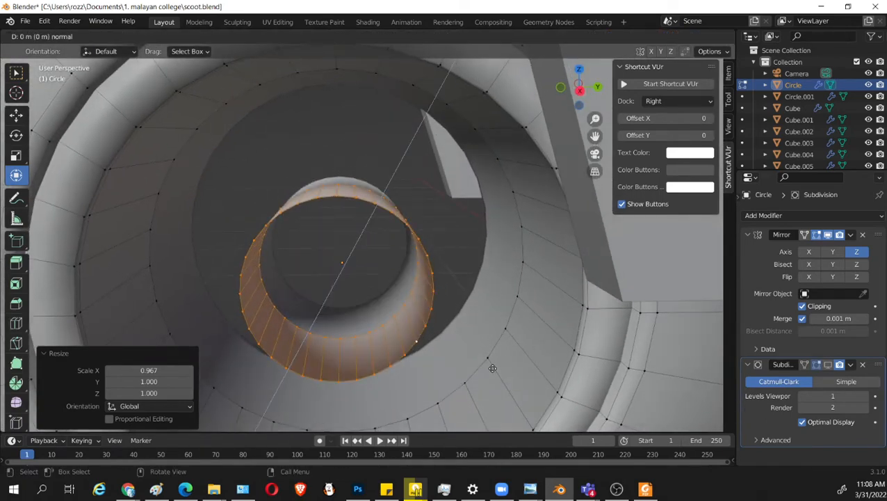
key(s)
click(479, 359)
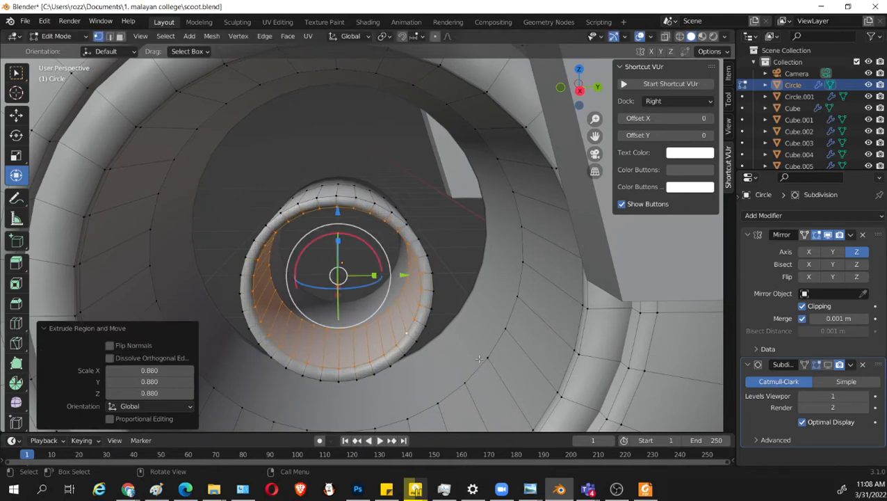
key(e)
key(s)
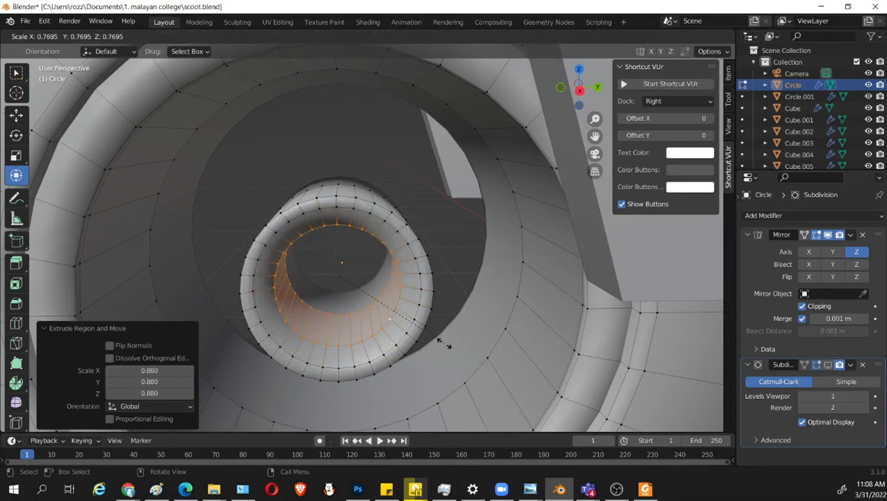
click(437, 339)
Move the hub's innermost extruded wall about 0.04 m along the X axis.
middle_drag(437, 338, 436, 356)
key(g)
key(x)
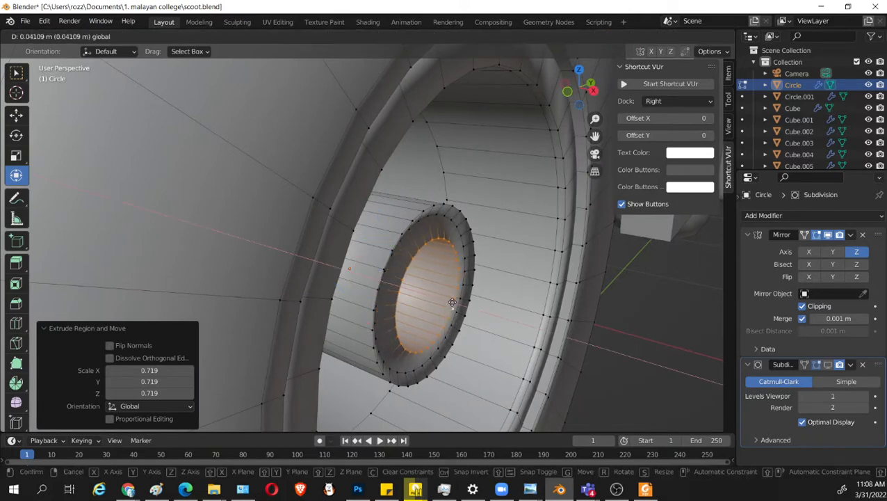
click(448, 305)
middle_drag(449, 306, 462, 310)
Select the middle edge loop on the hub's end face and move it about 0.013 m along the X axis.
alt+shift+click(484, 205)
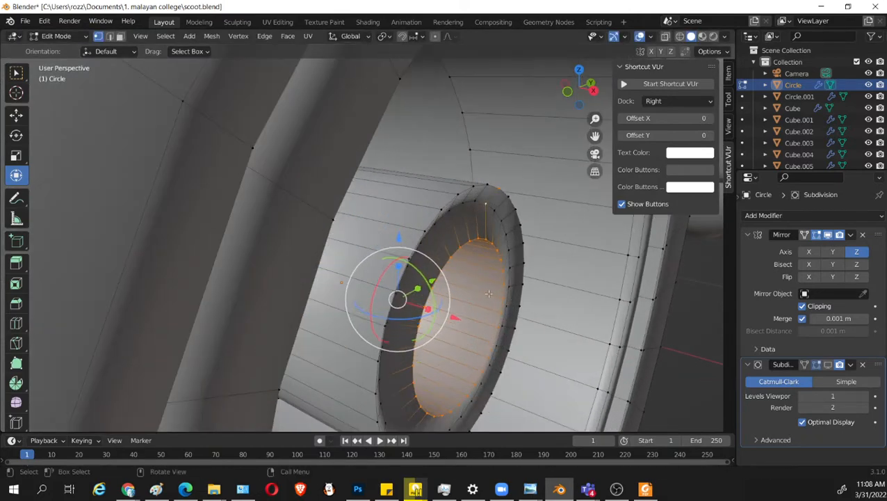
click(507, 234)
click(475, 201)
alt+click(473, 201)
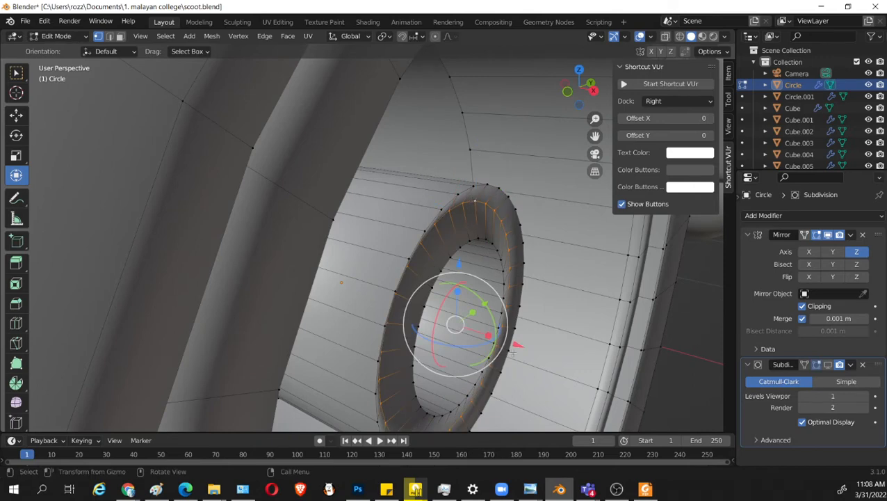
drag(517, 343, 523, 346)
middle_drag(523, 346, 436, 221)
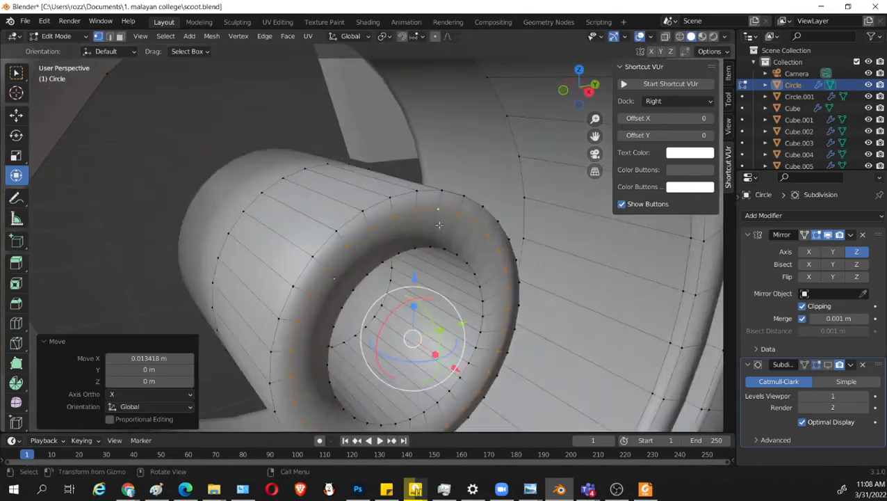
Apply flat shading to the front wheel in Object Mode and reopen its mesh in Edit Mode.
right_click(439, 222)
key(Escape)
key(Tab)
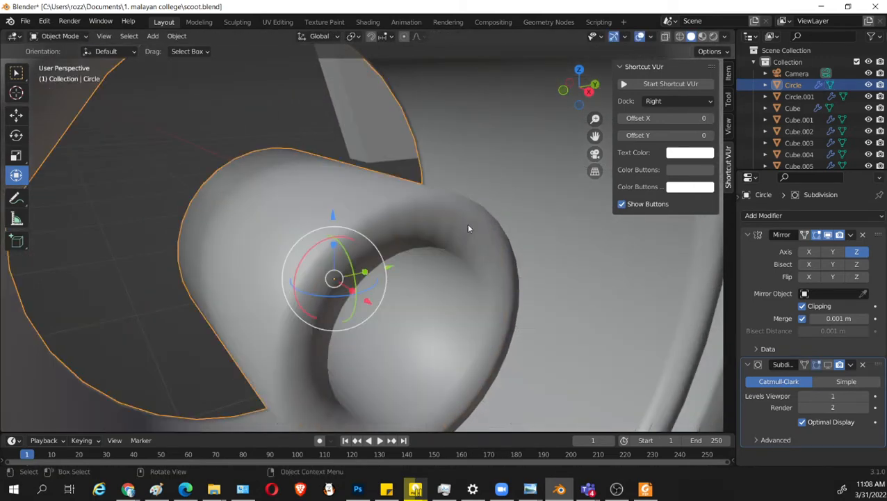
right_click(467, 223)
click(464, 226)
right_click(458, 229)
click(456, 242)
key(Tab)
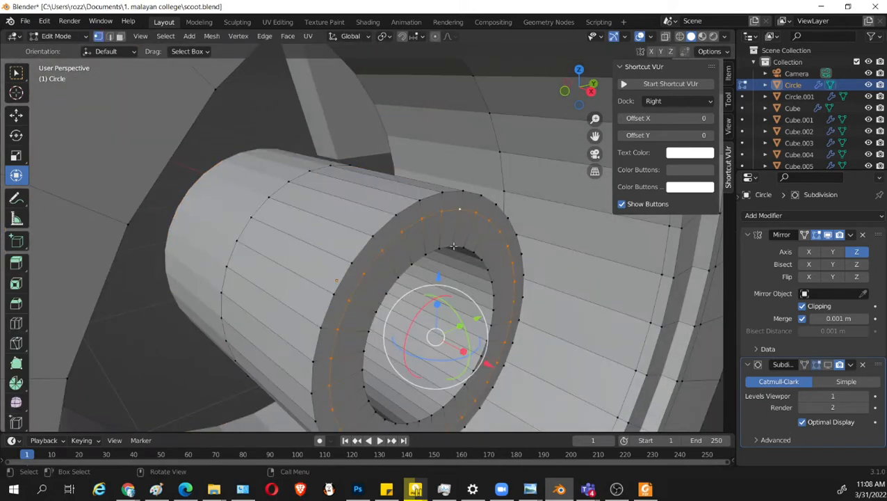
Select all the edge loops of the hub's end face, flatten them with an X scale of 0 and move them about 0.005 m along X.
middle_drag(453, 246, 421, 212)
alt+shift+click(420, 210)
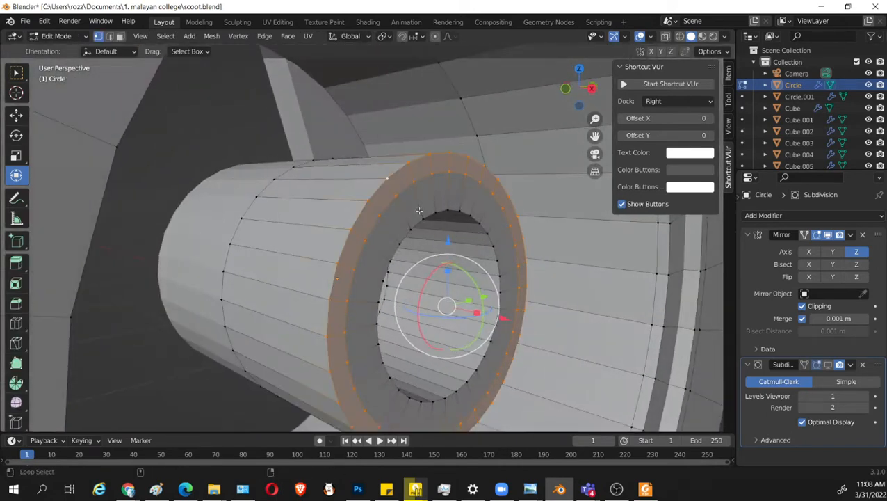
alt+shift+click(424, 220)
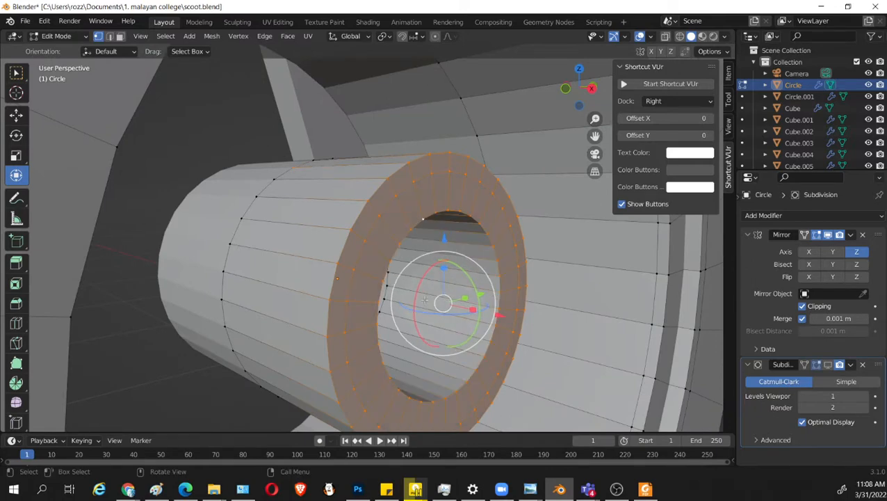
middle_drag(418, 223, 469, 339)
key(s)
key(x)
key(0)
key(Return)
key(g)
drag(475, 336, 474, 337)
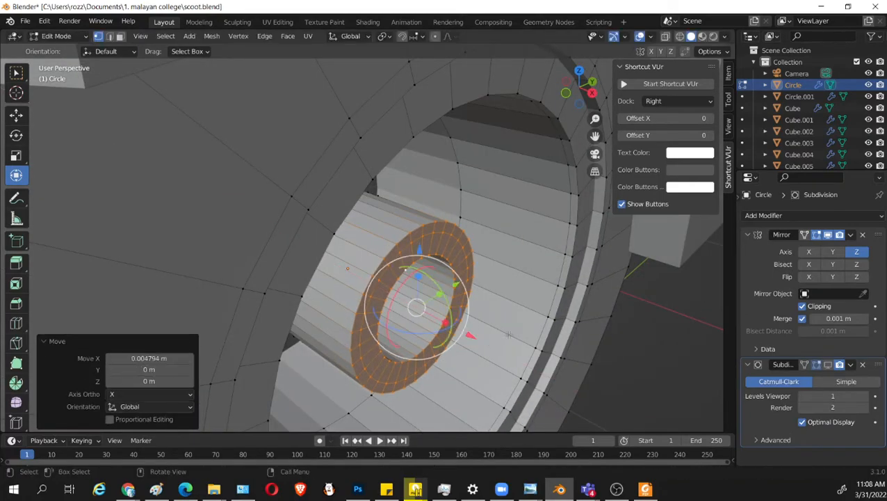
Select the inner edge loop deep inside the hub's bore and delete its vertices.
middle_drag(470, 334, 427, 314)
scroll(361, 271, up, 3)
shift+middle_drag(227, 209, 228, 163)
click(195, 108)
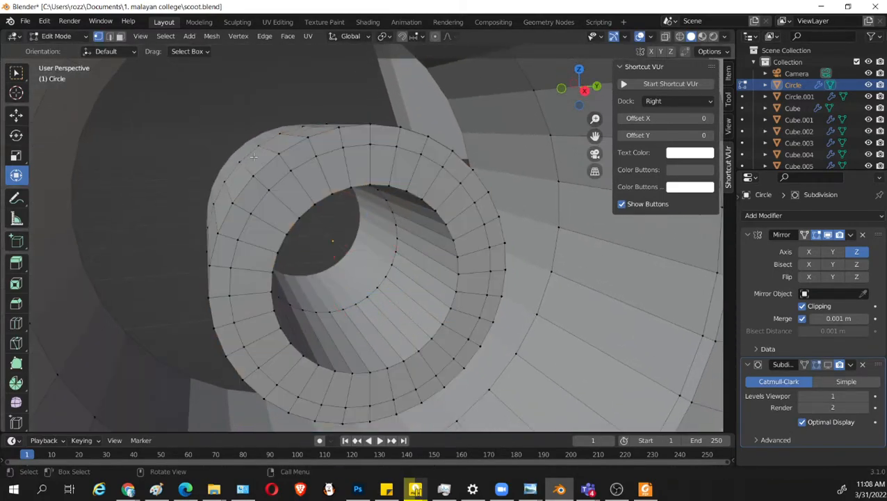
scroll(434, 268, up, 3)
middle_drag(387, 305, 315, 289)
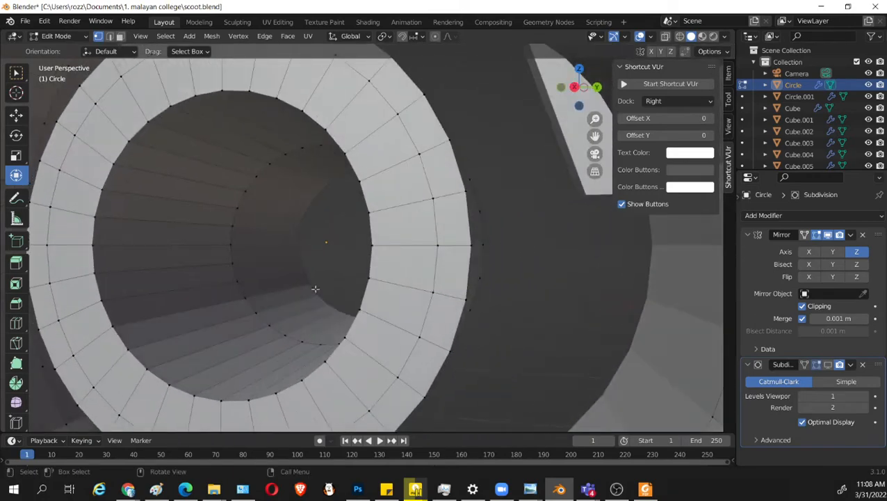
middle_drag(261, 263, 385, 345)
alt+click(380, 313)
click(376, 310)
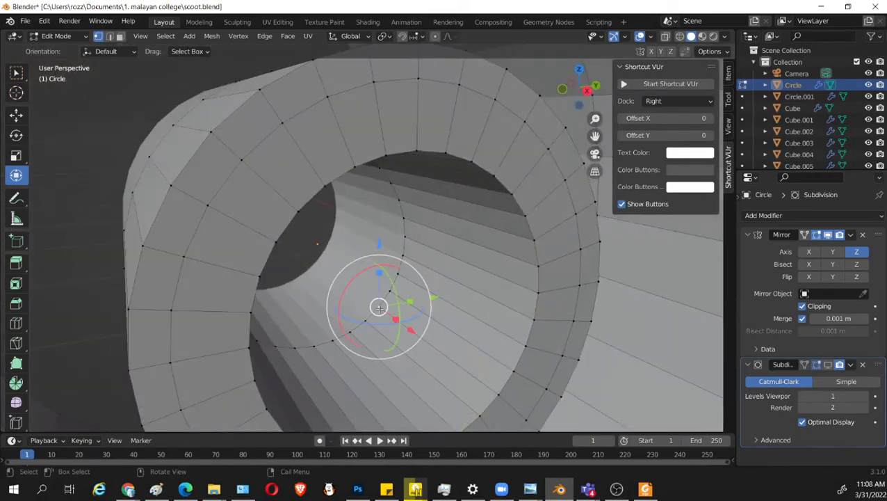
alt+click(374, 310)
key(x)
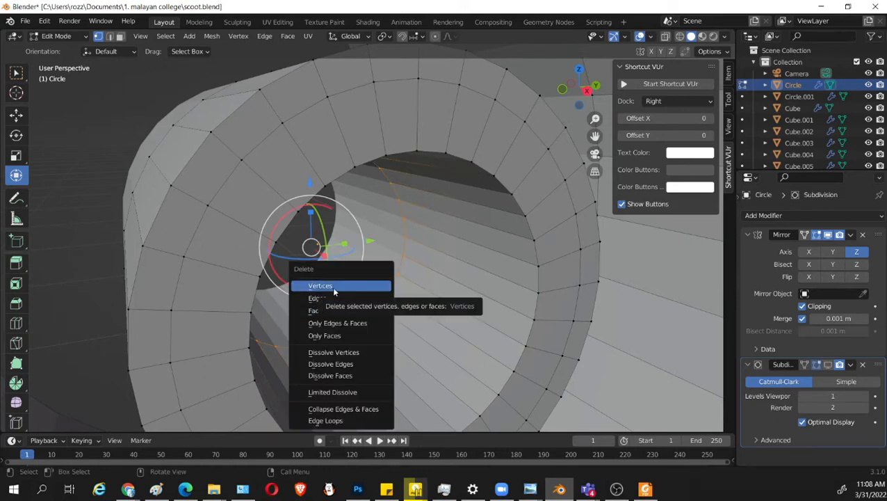
click(332, 286)
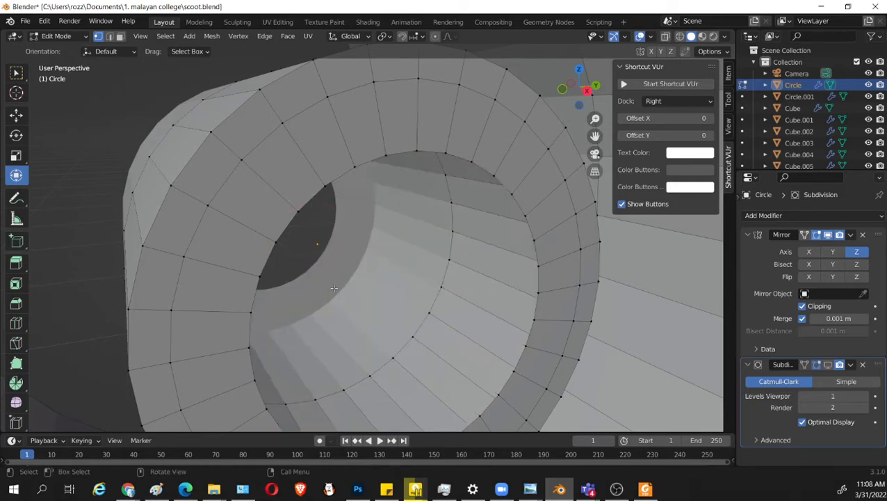
Select the edge loop around the hub's opening and scale it uniformly by 0.726.
middle_drag(444, 324, 393, 272)
click(415, 489)
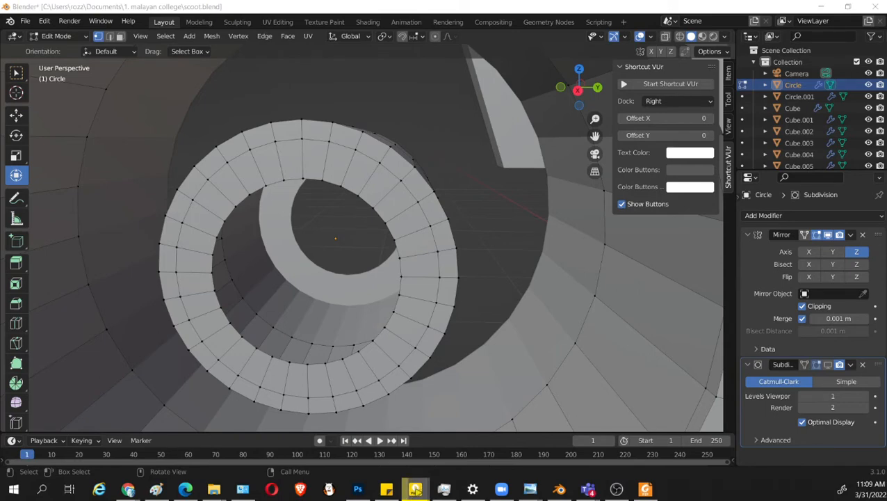
middle_drag(339, 182, 438, 236)
alt+click(416, 216)
key(s)
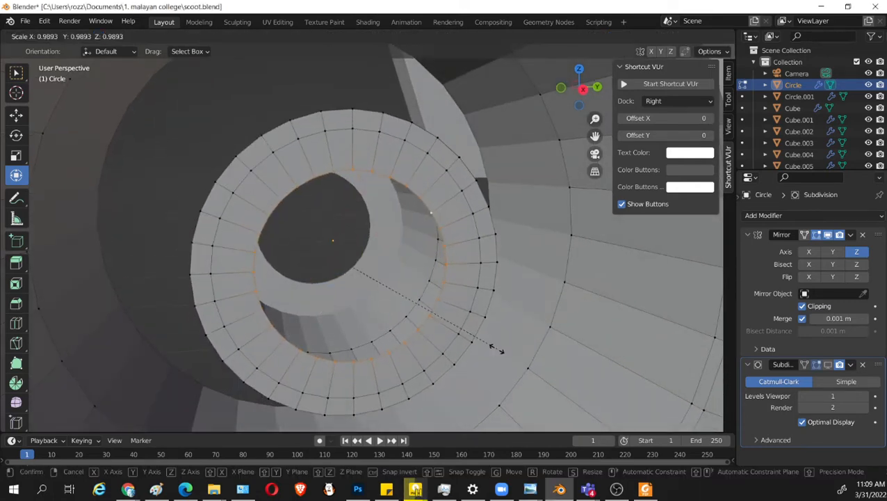
click(459, 326)
Extrude the hub opening's edge loop about 0.112 m outward along the X axis as a narrow tube.
middle_drag(459, 326, 464, 265)
key(e)
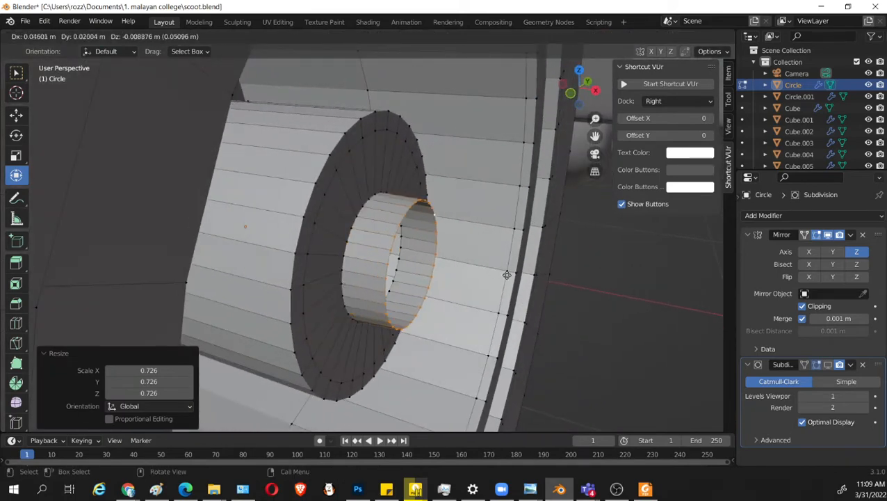
right_click(486, 280)
middle_drag(471, 278, 449, 278)
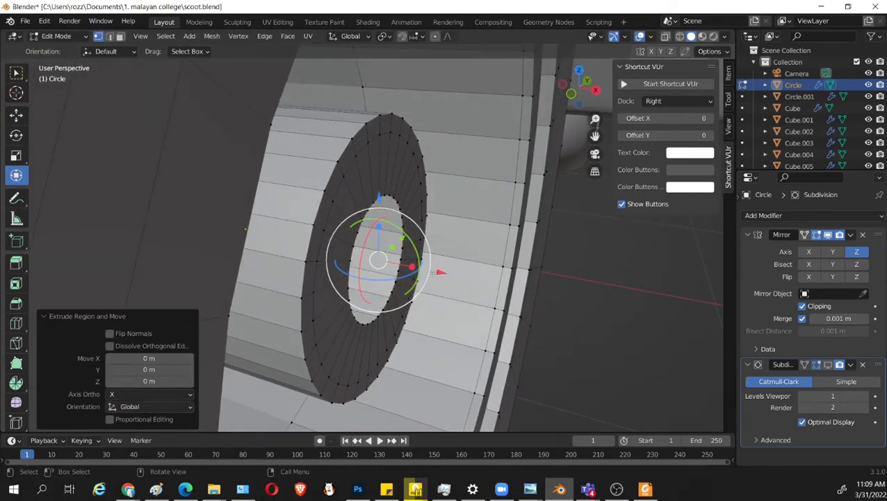
key(e)
key(x)
click(527, 287)
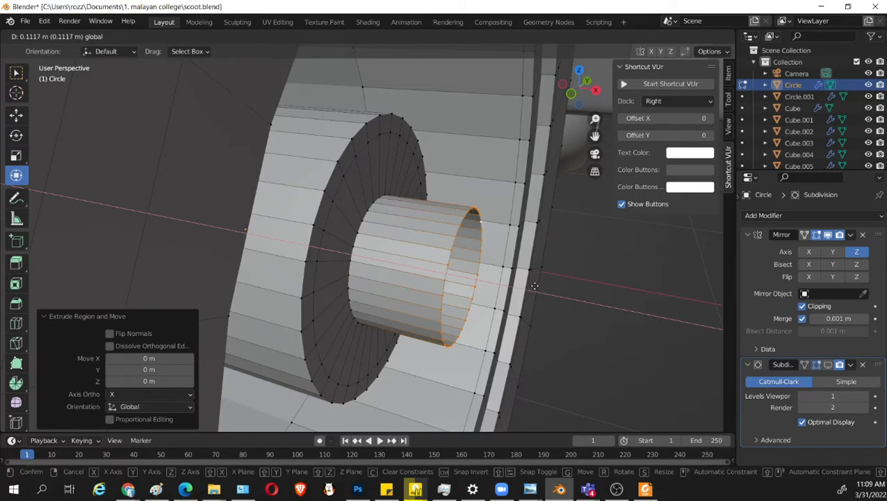
middle_drag(527, 288, 378, 245)
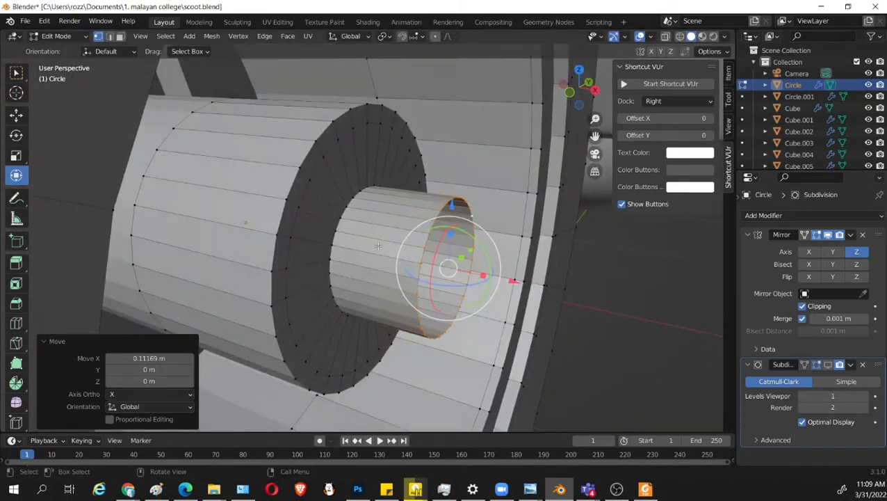
alt+shift+click(344, 224)
middle_drag(464, 303, 482, 308)
key(s)
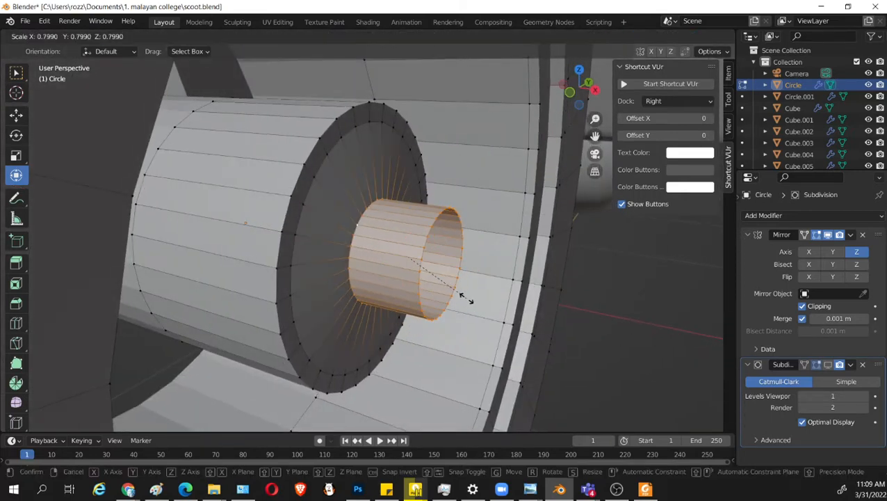
right_click(466, 299)
Delete the narrow tube extruded from the hub's end face.
alt+click(465, 300)
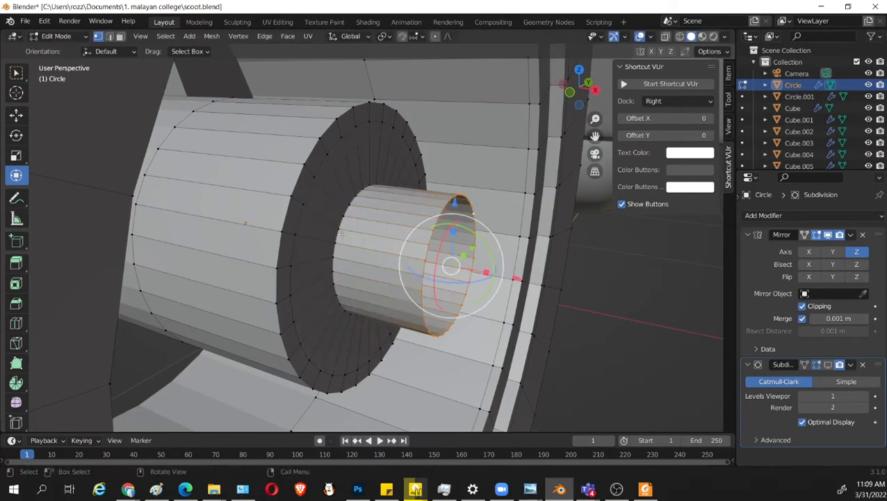
click(338, 232)
alt+click(339, 233)
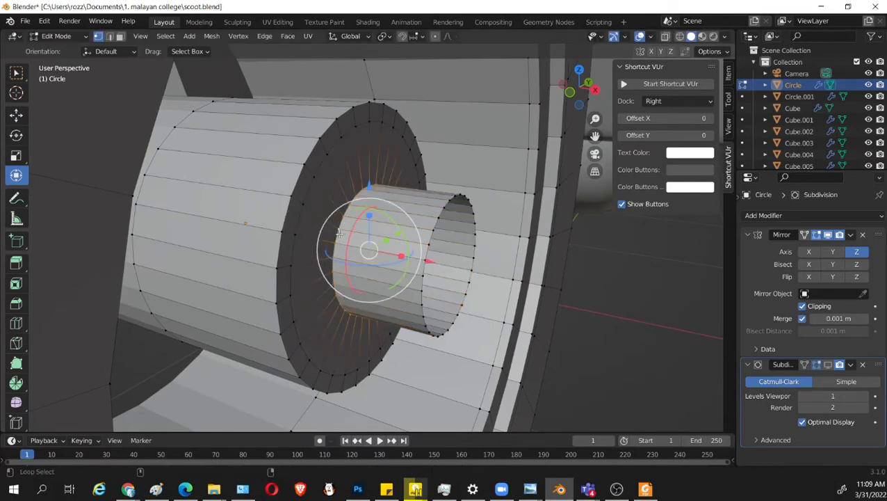
key(x)
click(437, 212)
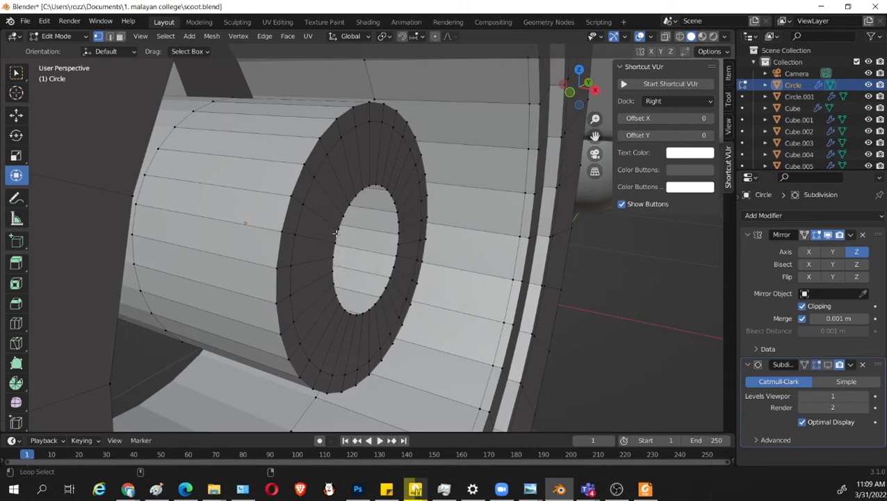
Select the edge loop around the hub's opening and resize it uniformly by 0.870 and by 1.102.
alt+click(337, 233)
middle_drag(338, 235, 450, 300)
key(s)
click(327, 306)
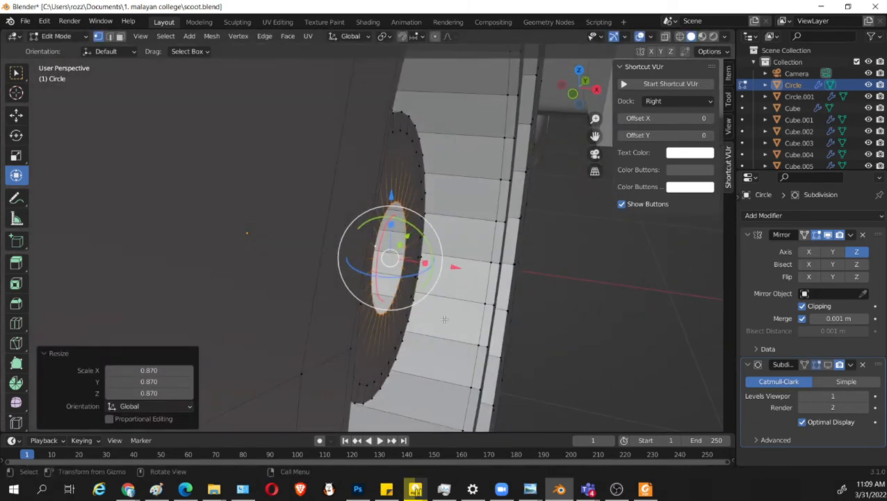
key(s)
click(461, 314)
Extrude the hub opening's edge loop about 0.166 m along the X axis and extend it another 0.051 m as an axle.
key(e)
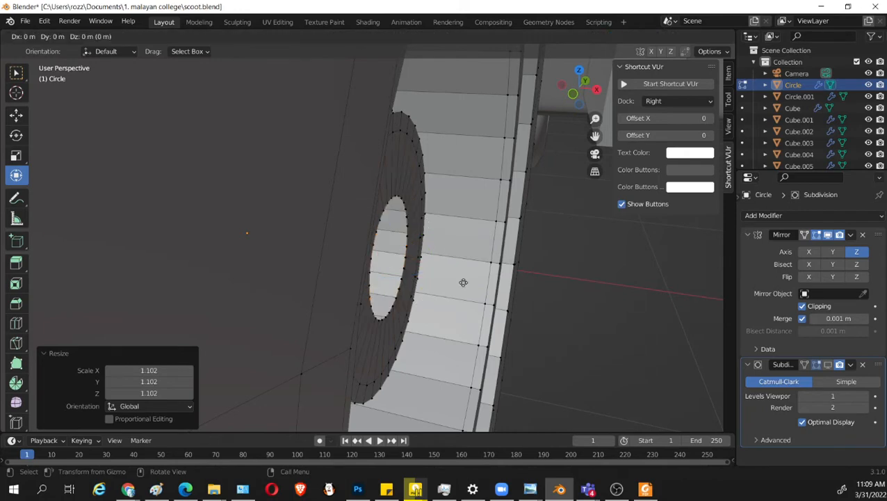
right_click(461, 269)
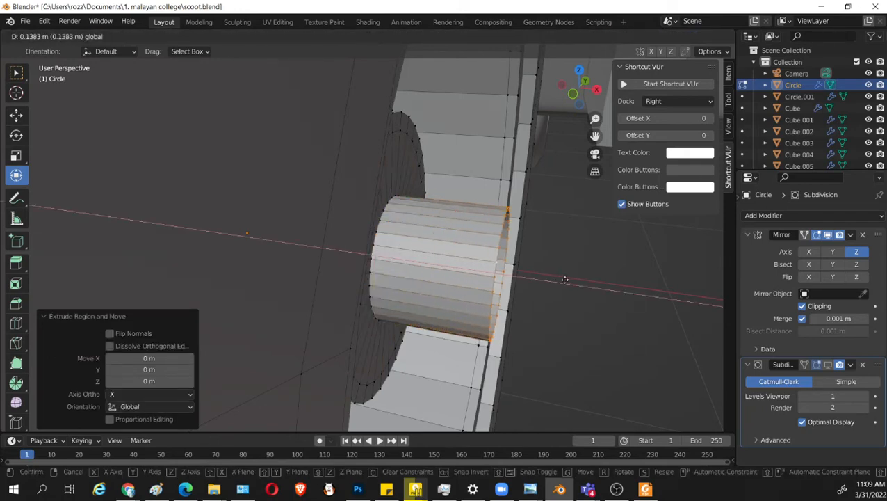
click(585, 280)
key(KP_1)
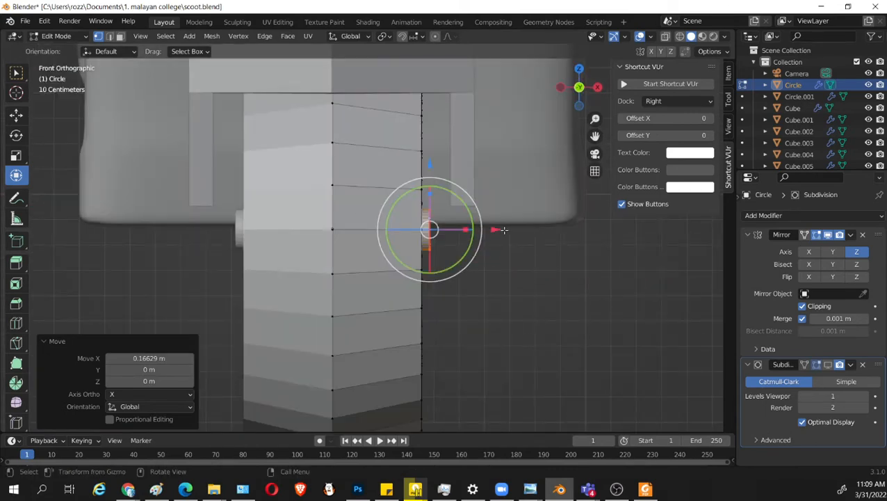
drag(503, 230, 516, 225)
middle_drag(517, 260, 511, 311)
Cap the axle's end with two inward extrusions scaled by 0.862 and 0.665, merging the innermost loop at its center.
key(g)
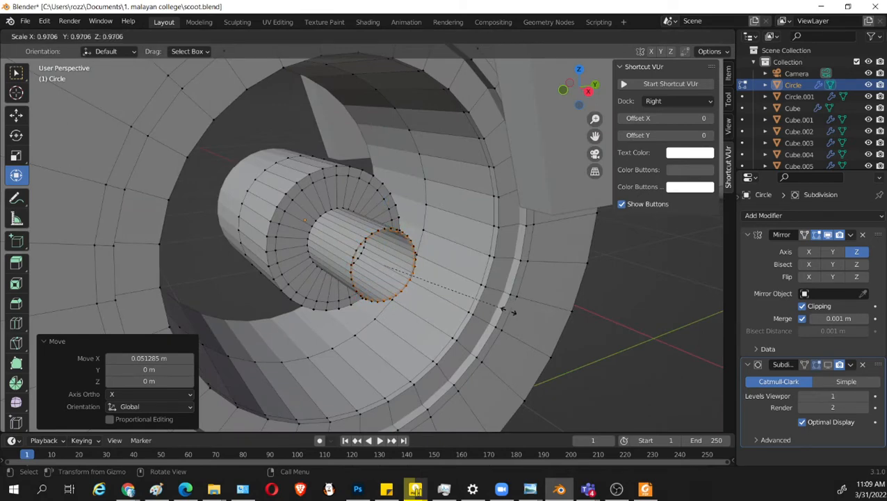
click(492, 305)
key(e)
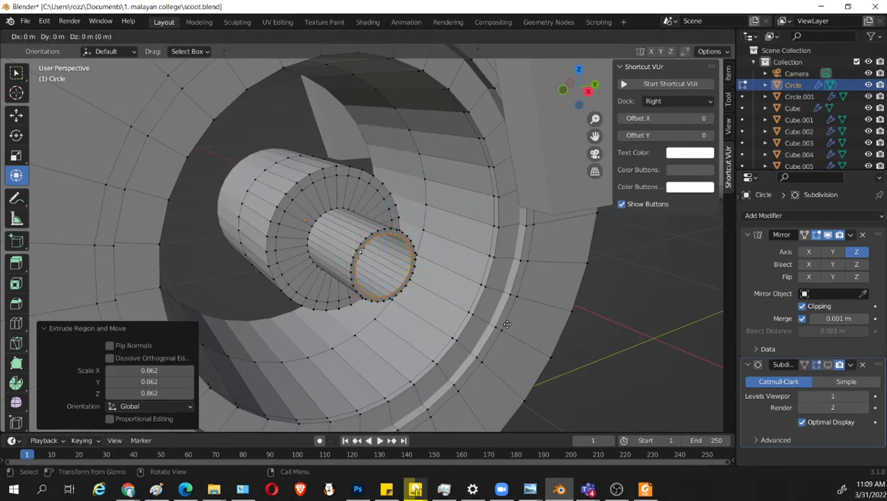
key(s)
click(464, 304)
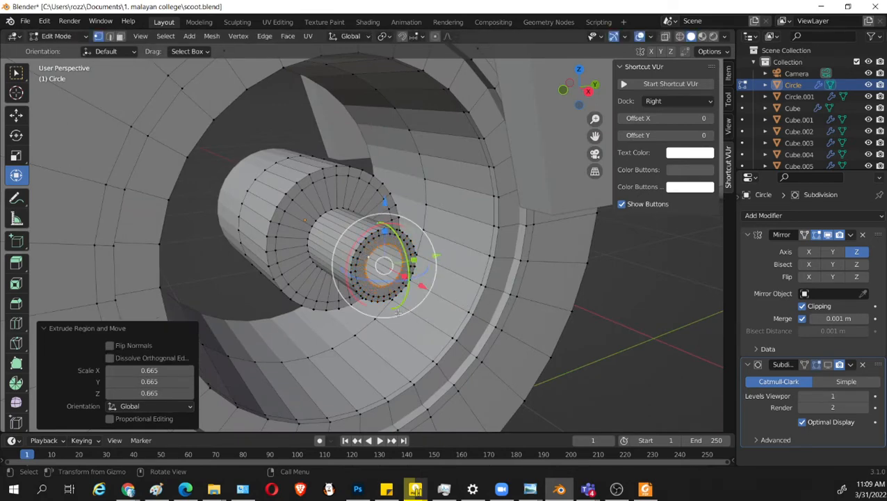
key(m)
click(373, 316)
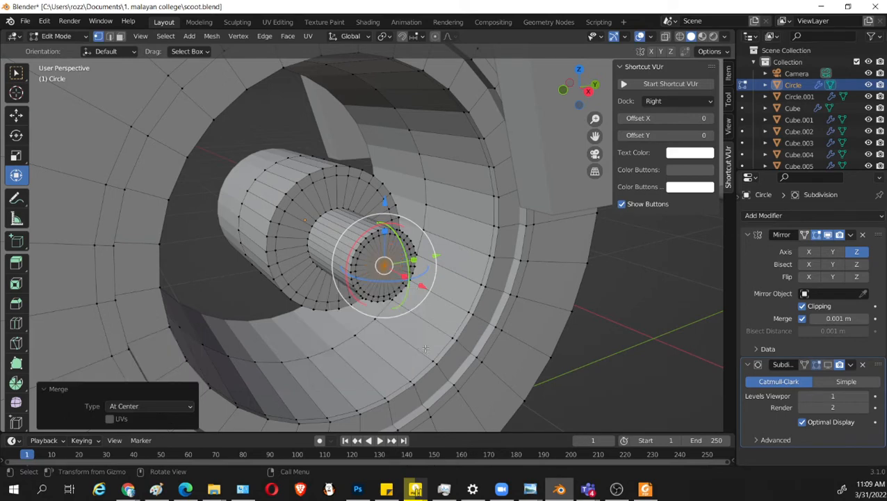
Add supporting loop cuts close to both ends of the axle and beside the hub's outer end edge.
middle_drag(373, 316, 473, 306)
middle_drag(464, 259, 536, 248)
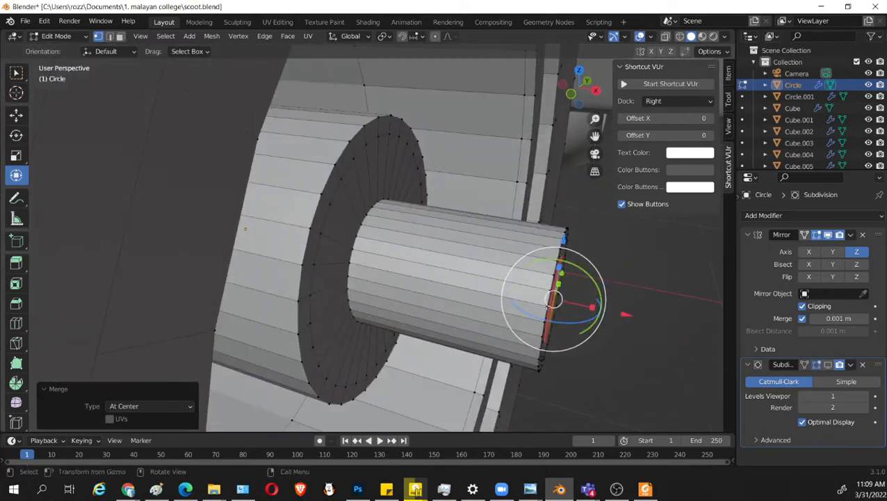
key(ctrl+r)
click(545, 247)
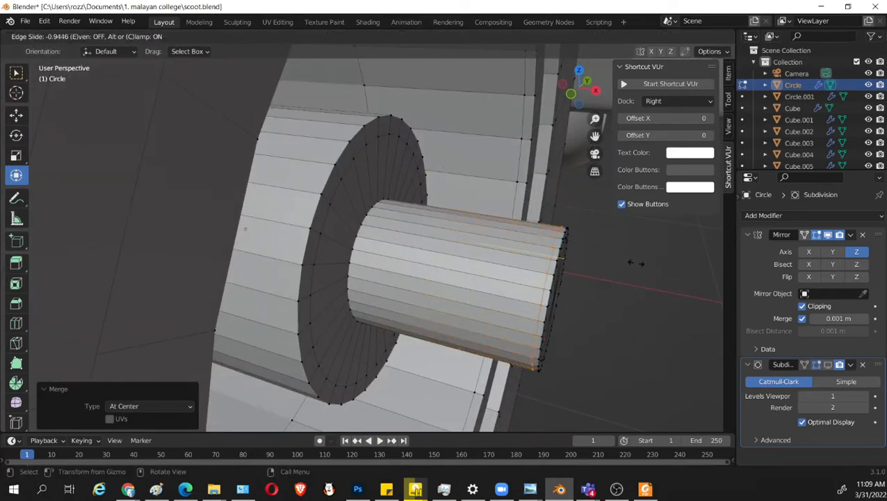
click(635, 263)
key(g)
key(g)
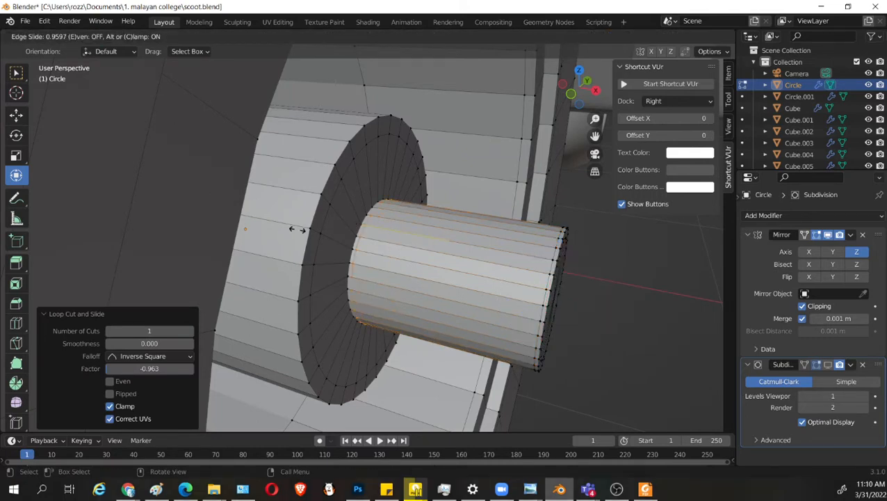
click(300, 229)
key(ctrl+r)
click(319, 174)
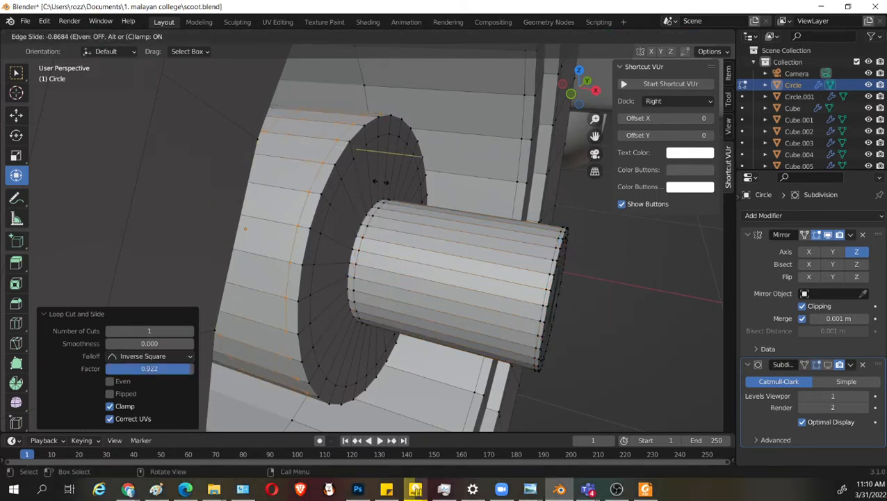
click(380, 181)
middle_drag(381, 181, 350, 184)
Return to object mode, show the wheel's subdivision at viewport level 2 and shade the wheel smooth.
key(Tab)
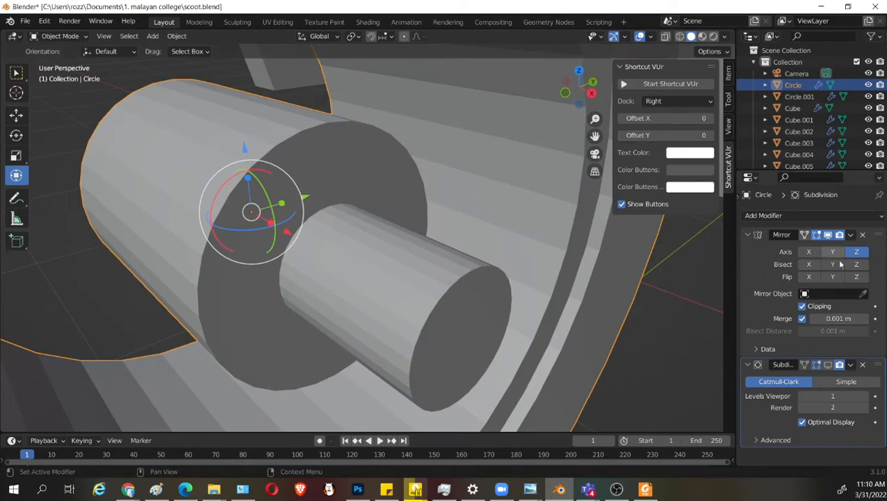
middle_drag(372, 313, 413, 292)
click(864, 396)
right_click(356, 127)
click(344, 116)
scroll(419, 296, down, 3)
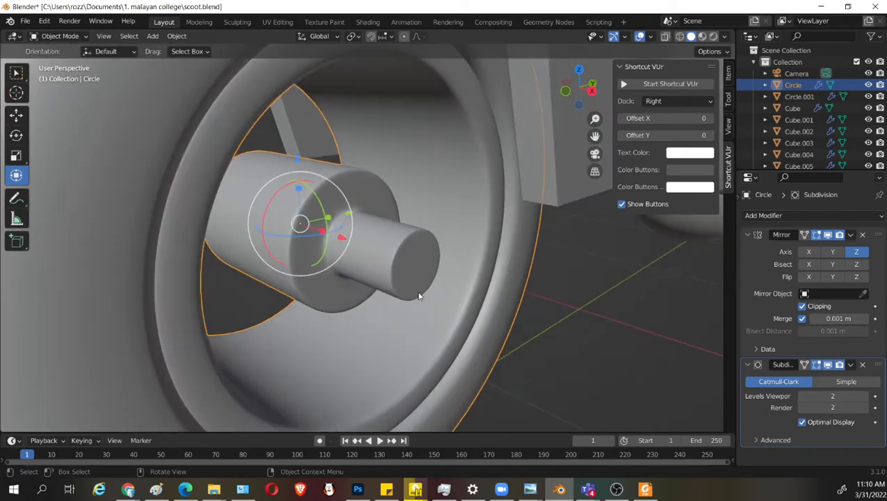
Turn off the wheel's subdivision display in the viewport and save the file.
click(576, 333)
middle_drag(462, 310, 419, 301)
scroll(390, 304, down, 2)
middle_drag(381, 307, 406, 304)
click(827, 365)
middle_drag(502, 314, 487, 312)
key(ctrl+s)
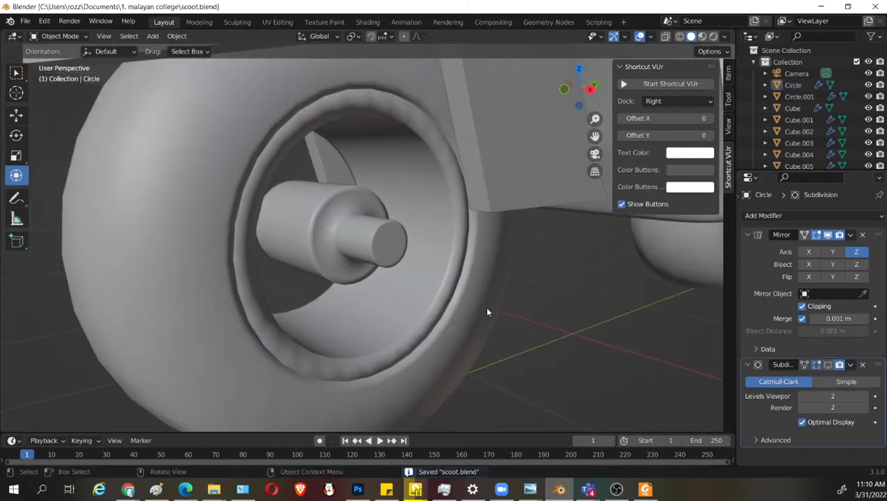
Try applying smooth and flat shading to the wheel.
scroll(488, 312, up, 3)
right_click(504, 265)
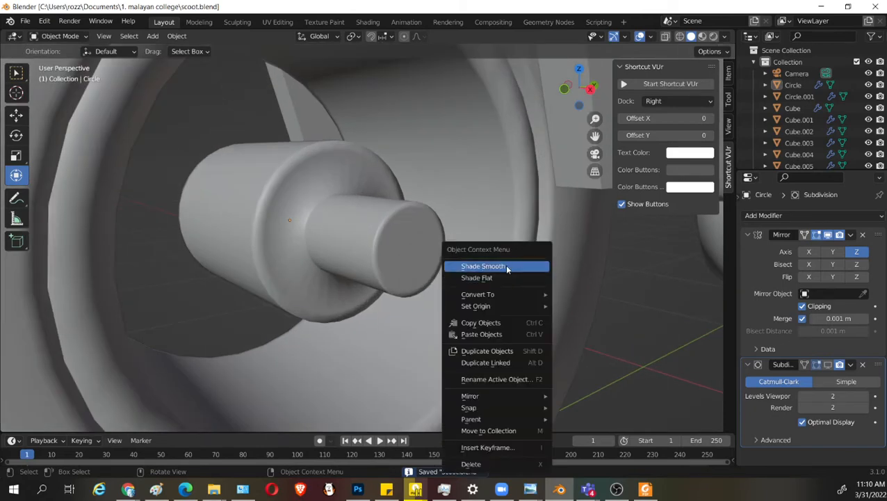
click(507, 267)
right_click(504, 250)
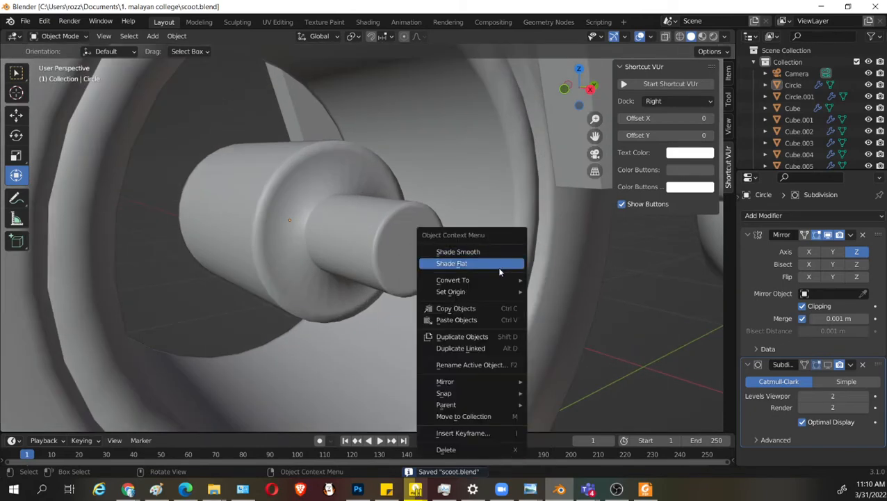
click(511, 267)
right_click(551, 306)
right_click(531, 278)
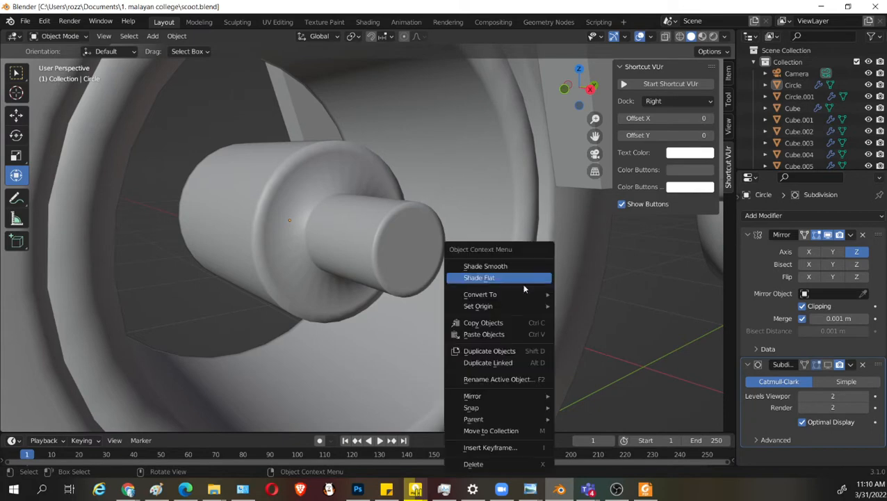
click(520, 283)
Select the wheel and shade it flat.
scroll(523, 285, down, 3)
click(378, 241)
right_click(386, 240)
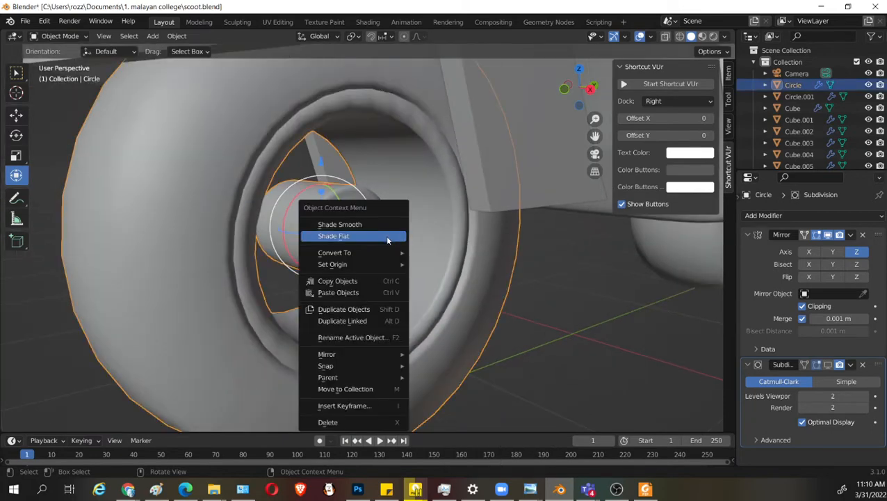
click(371, 242)
click(563, 335)
scroll(557, 335, down, 2)
middle_drag(518, 334, 418, 318)
Enter edit mode on the wheel and examine the hub and axle topology in perspective, front and side views.
key(Tab)
scroll(529, 327, up, 3)
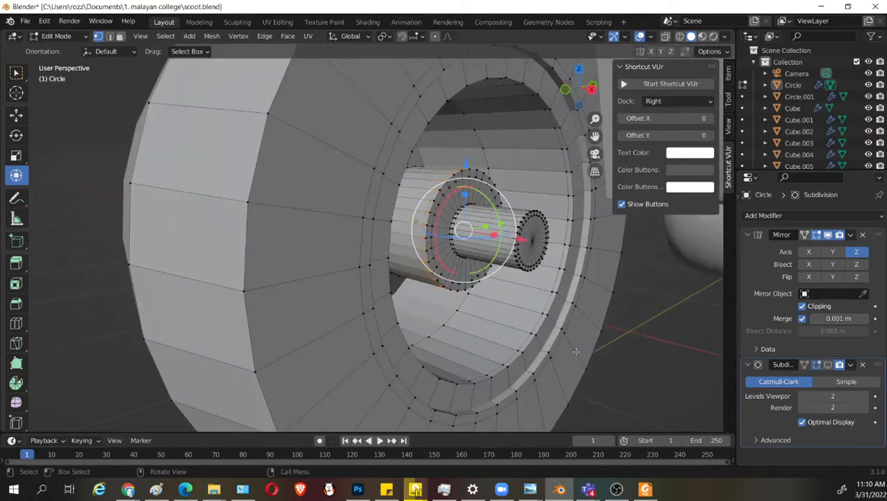
scroll(607, 362, up, 3)
click(415, 488)
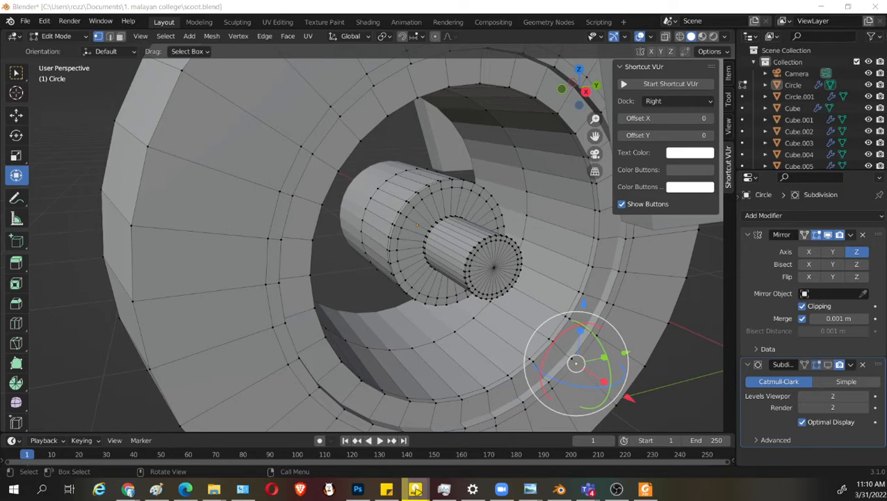
scroll(497, 262, down, 1)
middle_drag(498, 263, 487, 252)
scroll(479, 243, up, 2)
middle_drag(467, 210, 417, 222)
scroll(423, 225, up, 3)
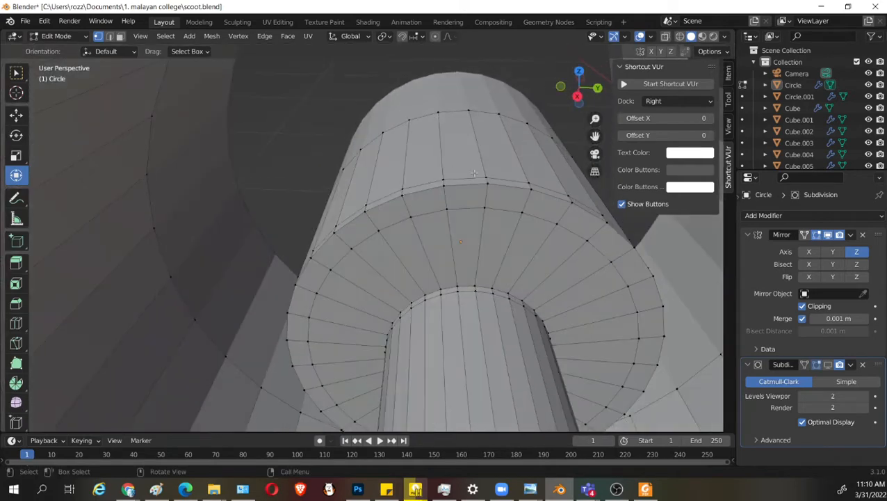
key(KP_3)
shift+middle_drag(511, 172, 495, 231)
middle_drag(425, 131, 439, 166)
key(KP_3)
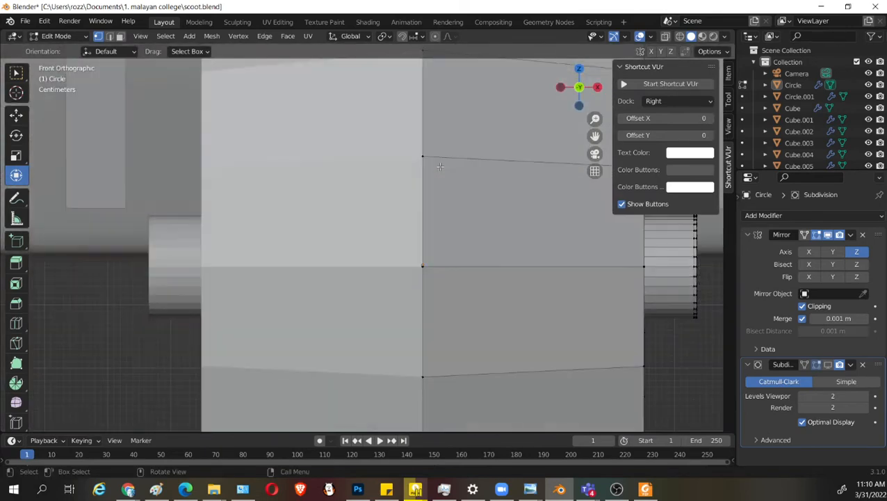
scroll(464, 155, up, 1)
scroll(424, 162, up, 2)
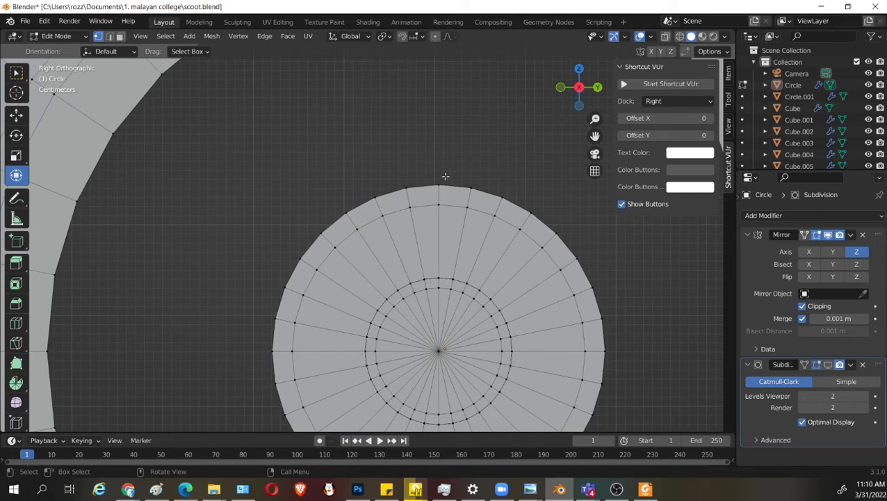
Duplicate two adjacent faces on top of the hub and raise the copy about 0.025 m along Z.
middle_drag(445, 176, 462, 261)
click(466, 263)
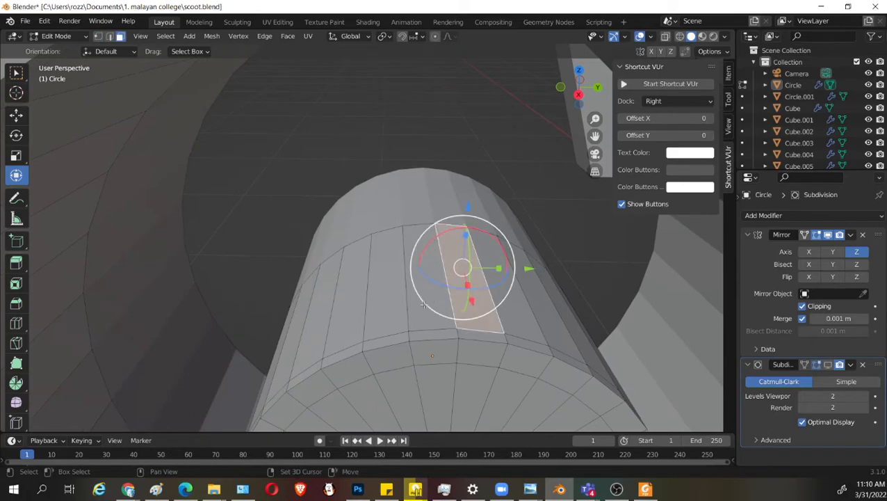
middle_drag(424, 305, 479, 316)
key(shift+d)
right_click(442, 251)
drag(385, 136, 384, 104)
middle_drag(405, 252, 417, 243)
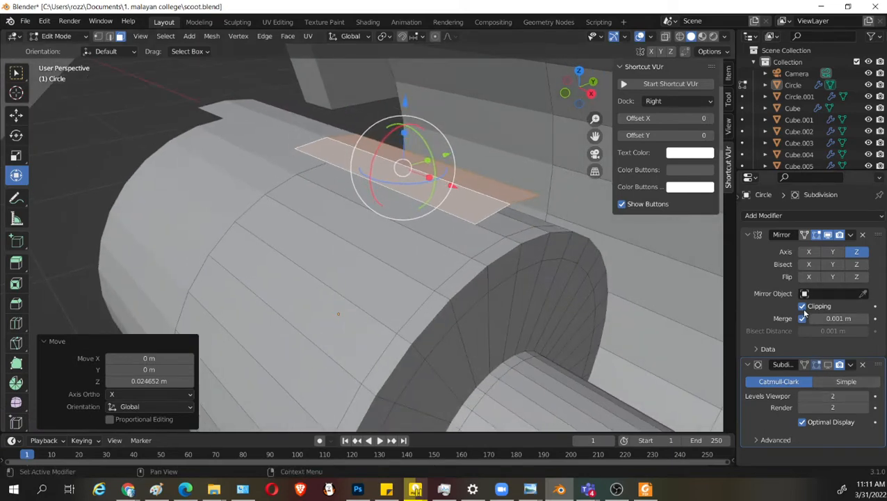
Turn off clipping in the Mirror modifier and move the copied faces about 0.068 m along X.
click(803, 306)
drag(458, 184, 523, 211)
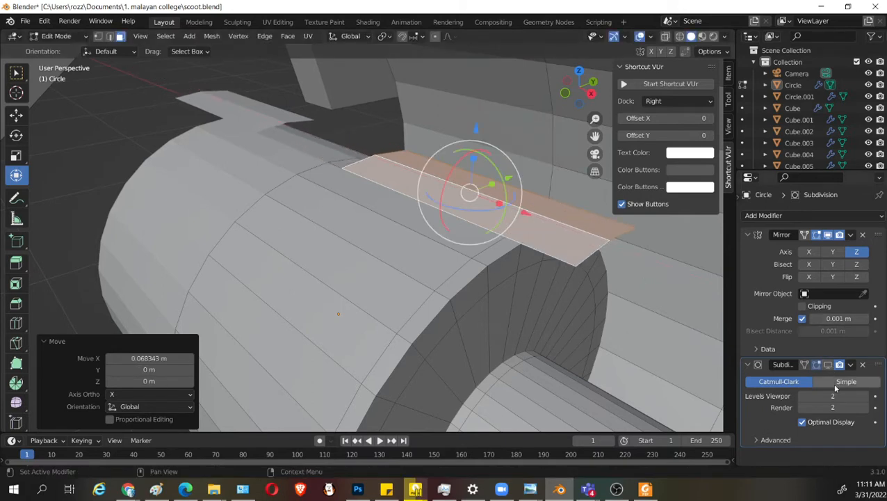
Scale the copied faces by 0.213 along X and 0.762 along Y.
key(s)
key(x)
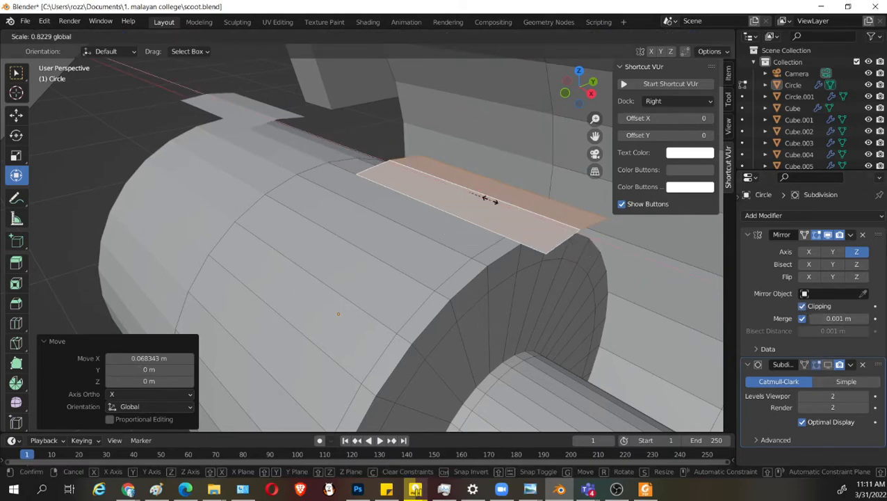
click(472, 196)
middle_drag(472, 196, 290, 222)
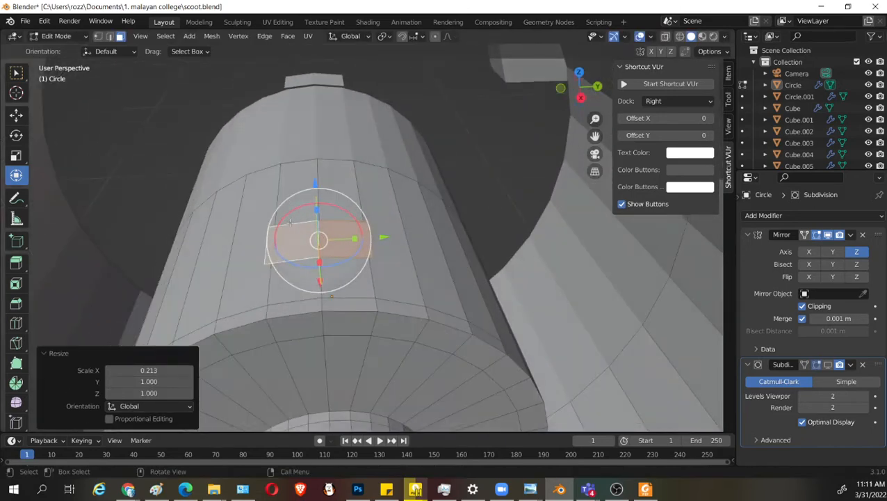
key(s)
key(y)
click(345, 238)
Flatten the copied faces above the hub by scaling them along Z, first by 0.060 and finally to 0.
middle_drag(345, 238, 395, 381)
key(KP_3)
scroll(394, 288, up, 5)
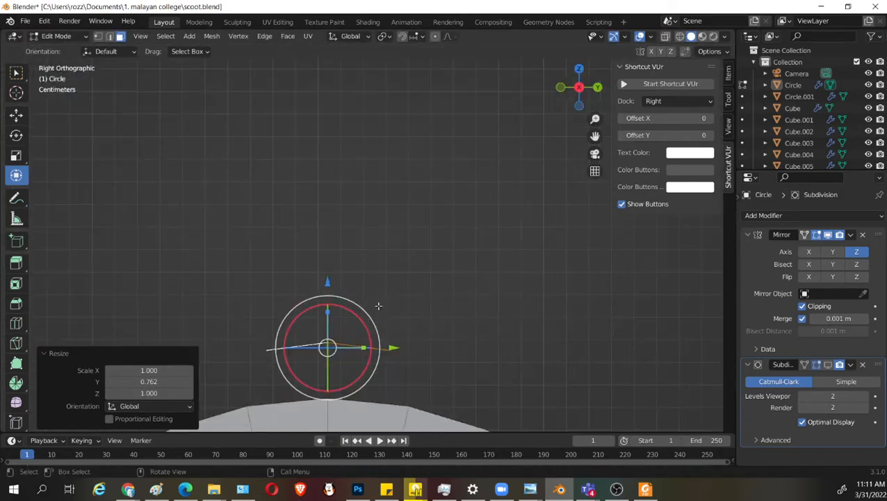
shift+middle_drag(377, 305, 426, 247)
key(s)
key(z)
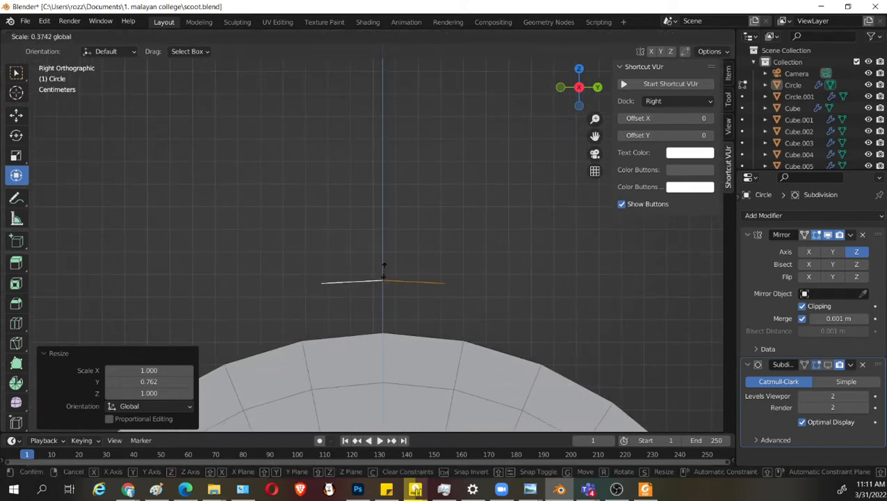
click(387, 278)
right_click(470, 289)
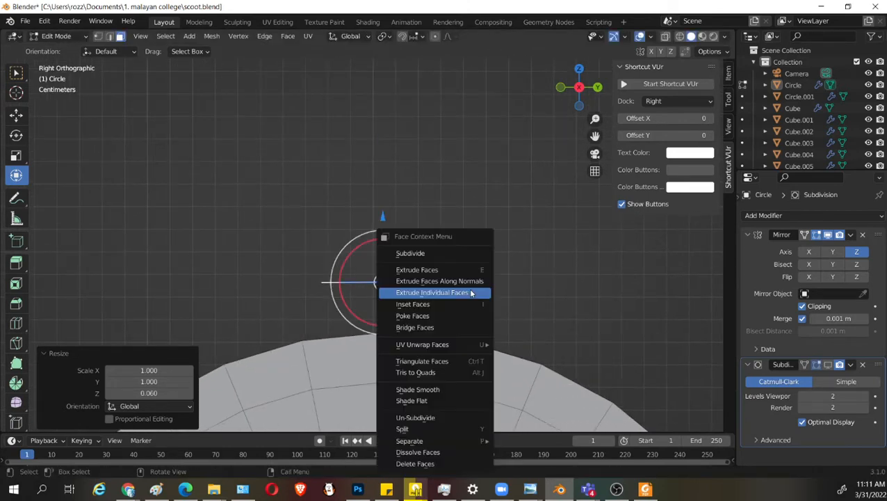
key(Escape)
key(s)
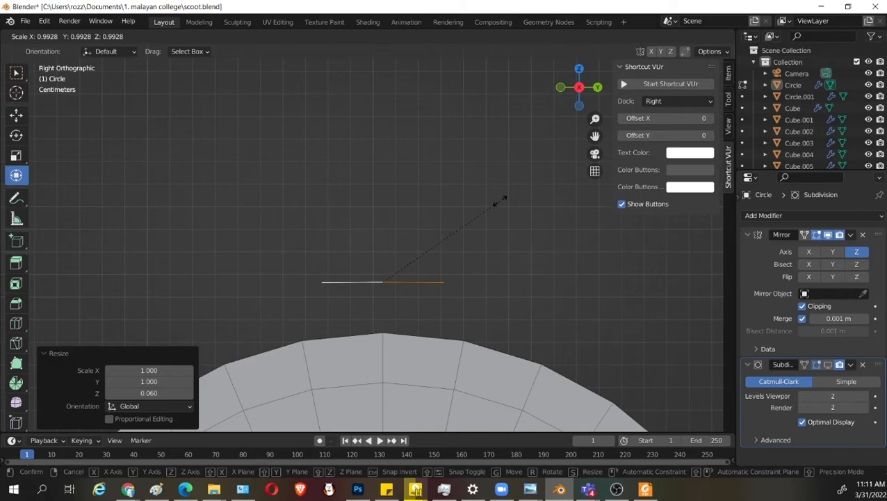
text(z)
text(0)
key(Return)
Lower the flattened faces about 0.017 m along Z onto the hub's surface.
middle_drag(444, 267, 513, 338)
drag(513, 388, 498, 375)
middle_drag(498, 375, 487, 328)
drag(441, 209, 444, 225)
Extrude the flattened faces upward into a spoke and shift its top about -0.085 m along X so it leans inward.
key(e)
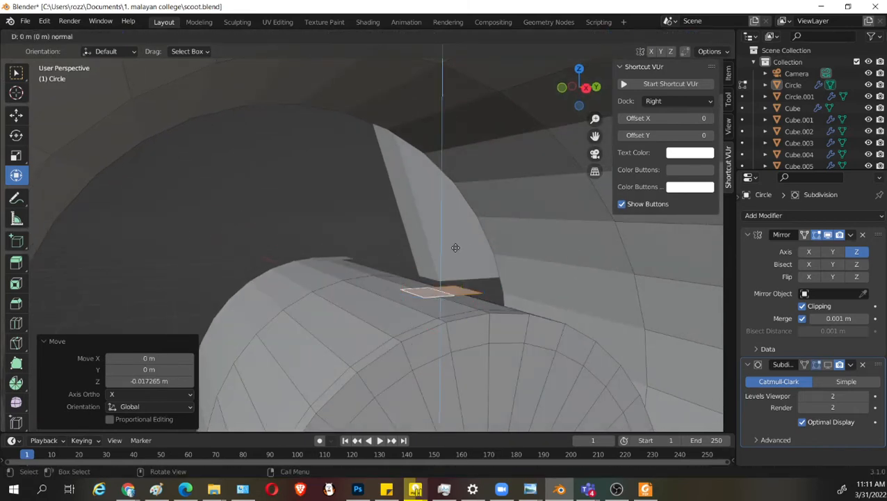
right_click(477, 148)
drag(442, 223, 425, 76)
shift+middle_drag(425, 78, 404, 149)
drag(406, 159, 408, 104)
middle_drag(436, 172, 438, 231)
drag(444, 157, 419, 165)
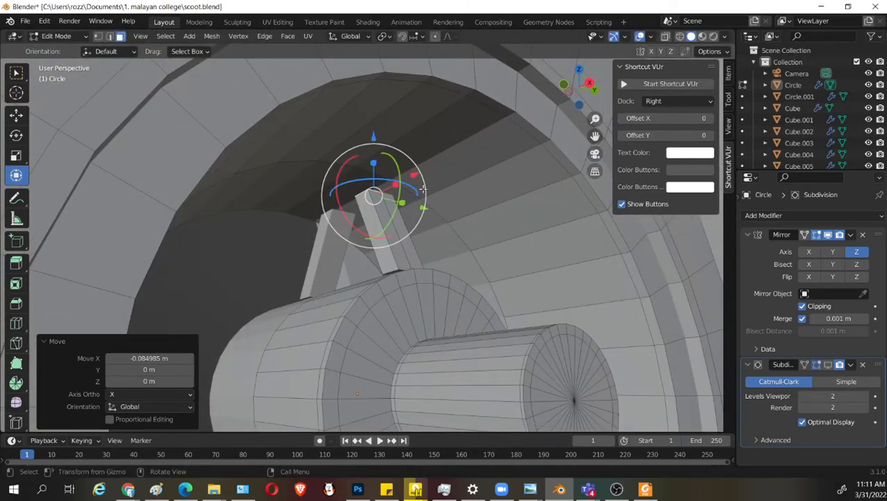
Shift the spoke's top face in small moves until it meets its mirrored counterpart, and undo the last move.
shift+middle_drag(416, 168, 395, 233)
drag(352, 197, 336, 158)
drag(392, 201, 372, 202)
drag(343, 171, 342, 152)
drag(381, 194, 372, 203)
key(ctrl+z)
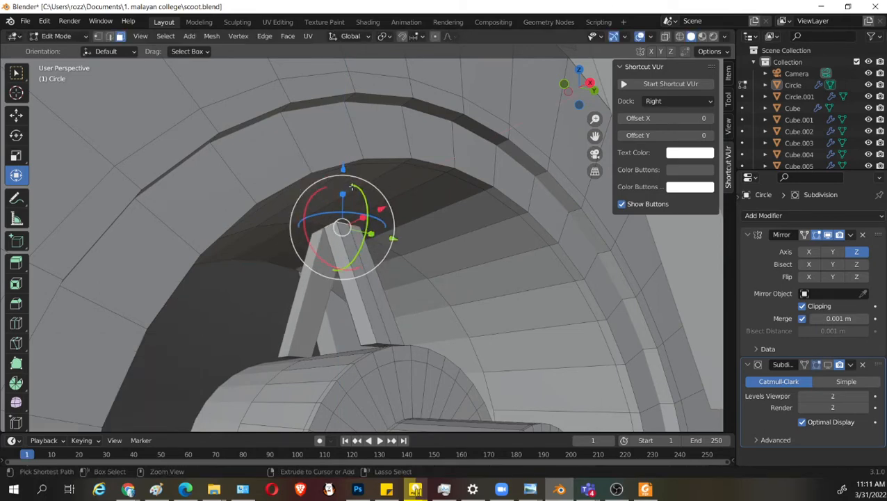
Nudge the spoke's top face about 0.0025 m along Y and -0.0026 m along X.
middle_drag(381, 212, 478, 284)
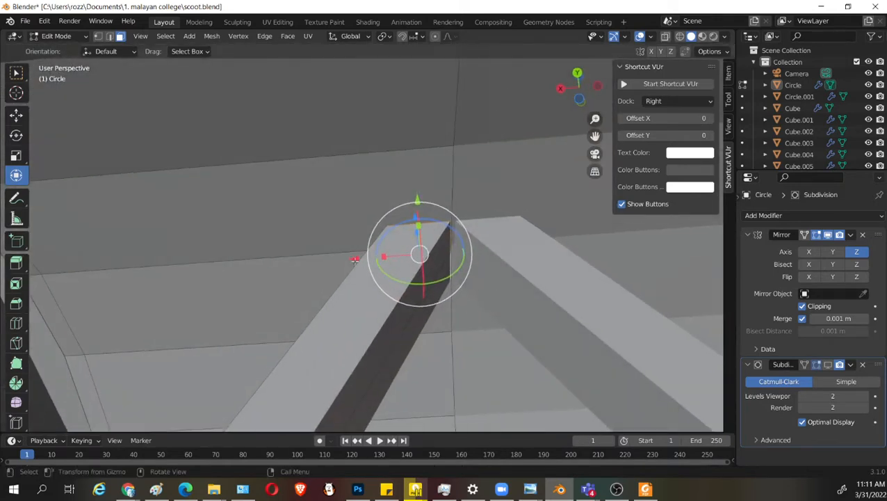
drag(418, 198, 418, 195)
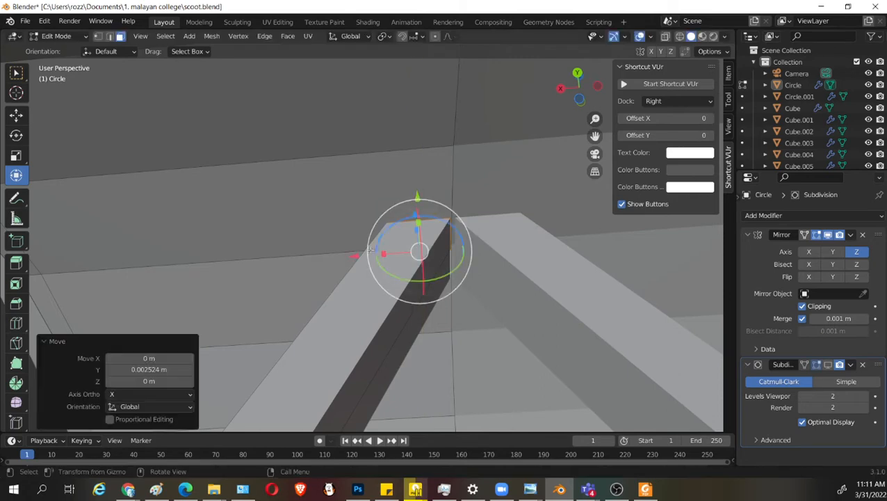
drag(357, 258, 361, 254)
Examine the spoke, hub and tire in the right side view with the wheel's subdivision shown and hidden.
scroll(354, 258, down, 10)
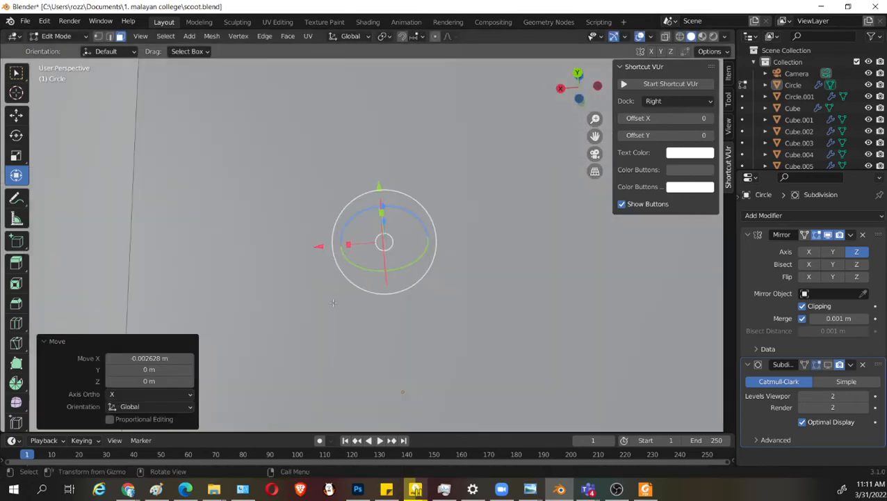
middle_drag(340, 267, 431, 351)
scroll(369, 359, up, 3)
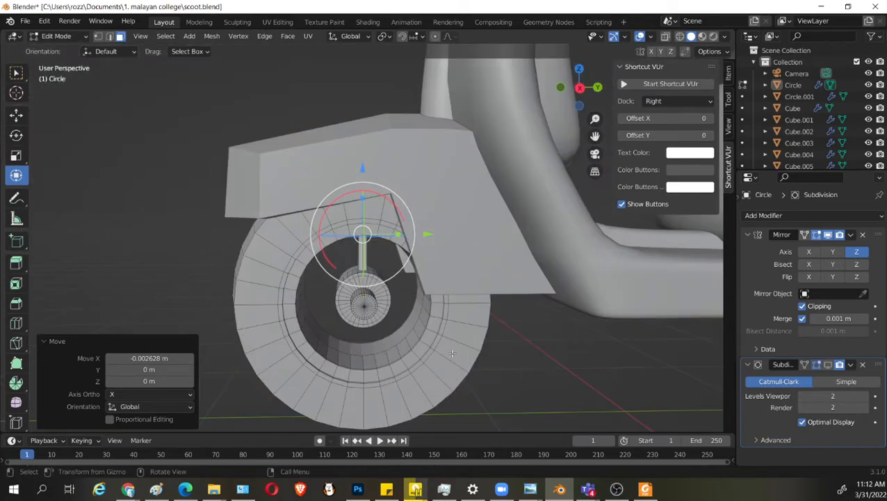
key(KP_3)
scroll(453, 352, up, 6)
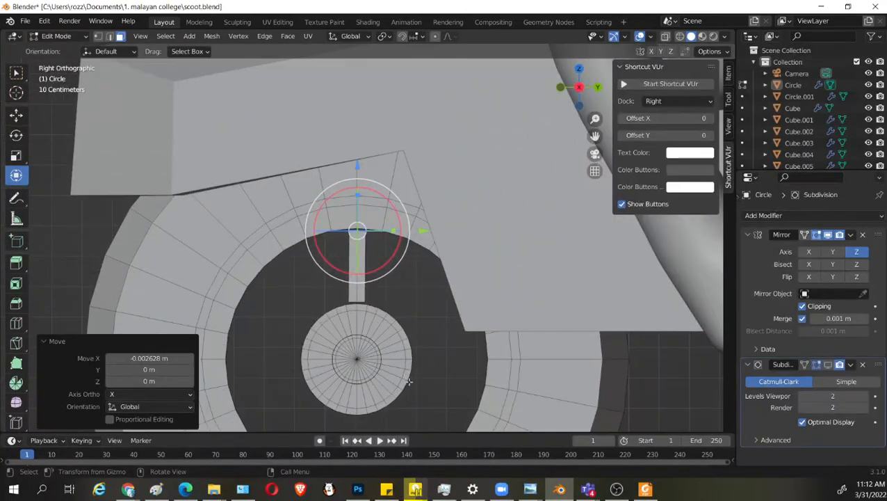
scroll(409, 382, down, 4)
shift+middle_drag(417, 380, 449, 353)
scroll(449, 354, up, 2)
scroll(450, 354, down, 2)
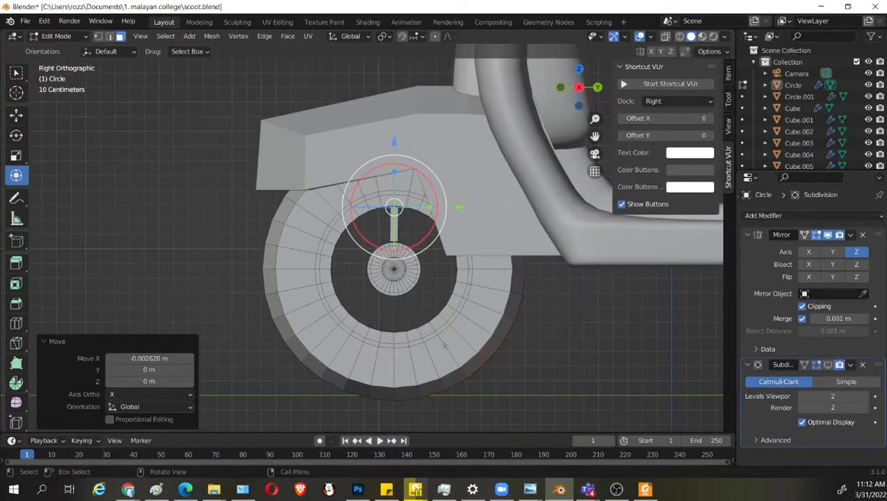
scroll(440, 306, up, 3)
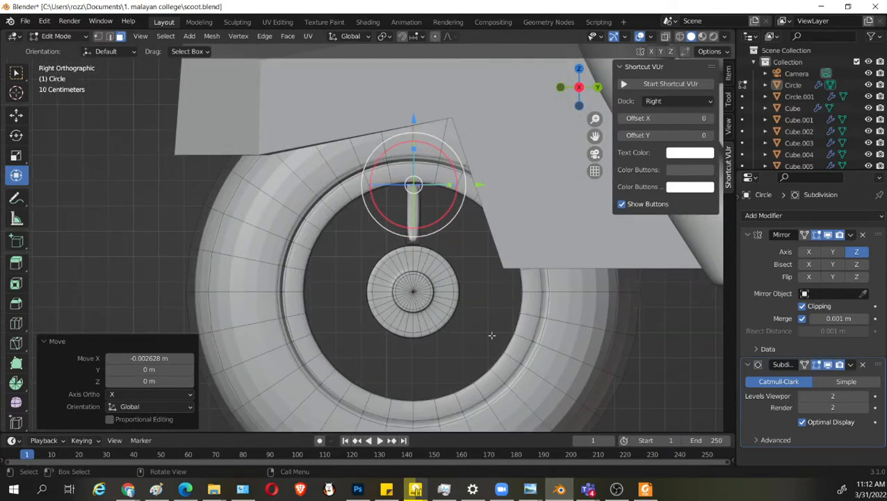
scroll(486, 337, down, 4)
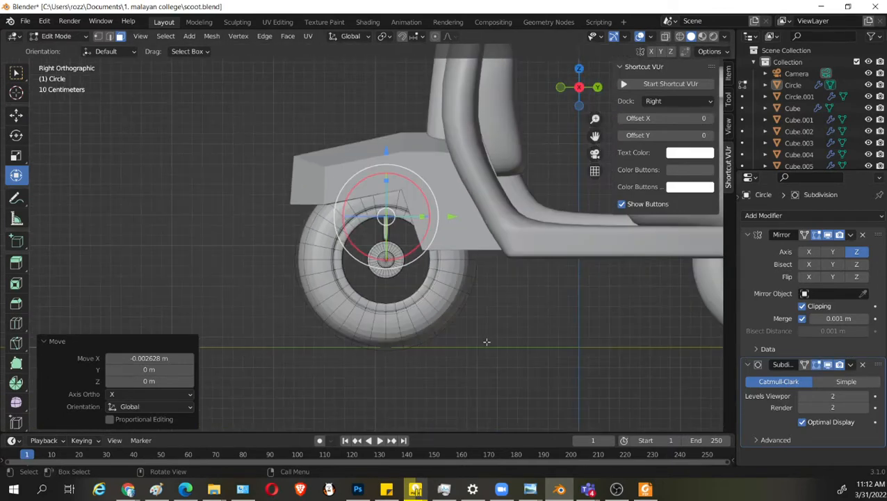
scroll(481, 356, up, 3)
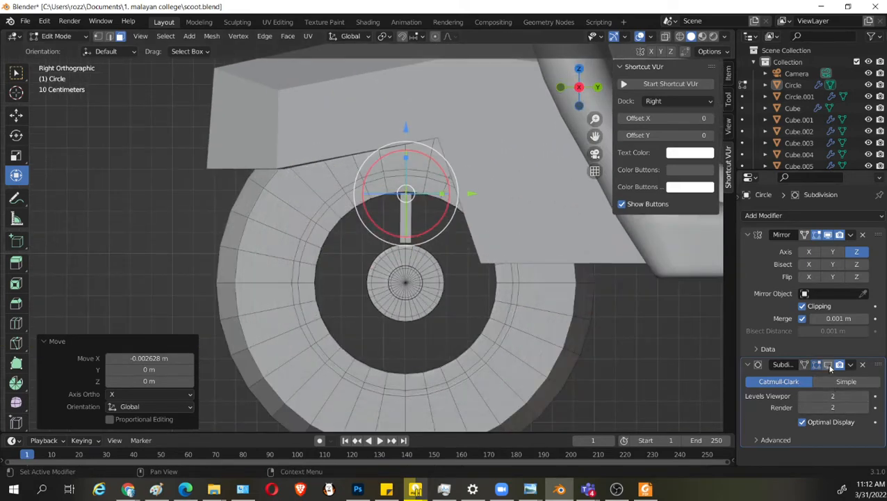
scroll(424, 281, up, 5)
scroll(423, 280, down, 3)
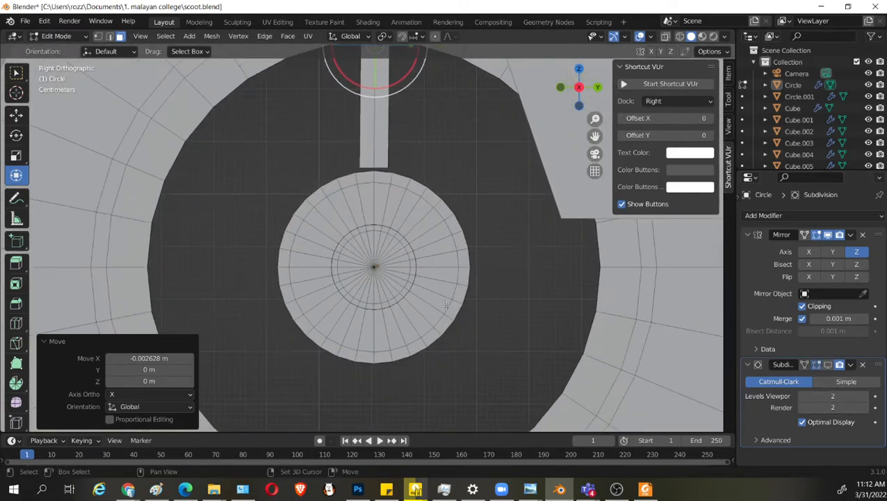
click(495, 361)
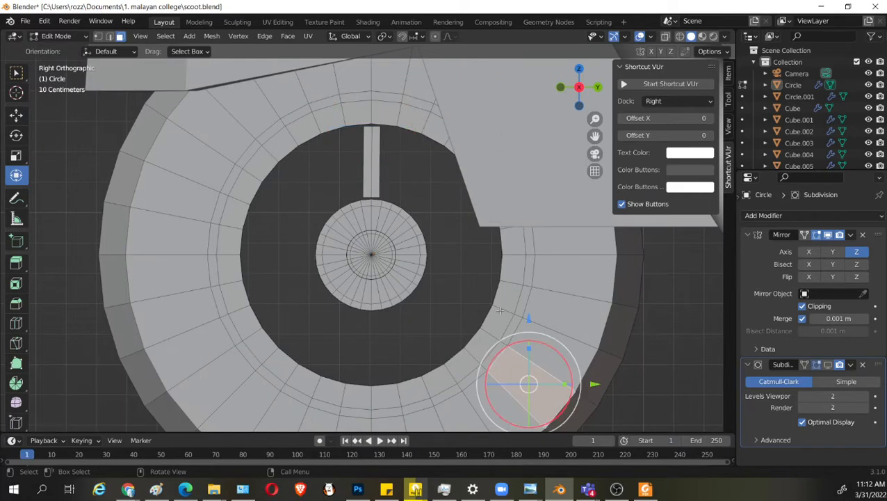
middle_drag(499, 310, 448, 301)
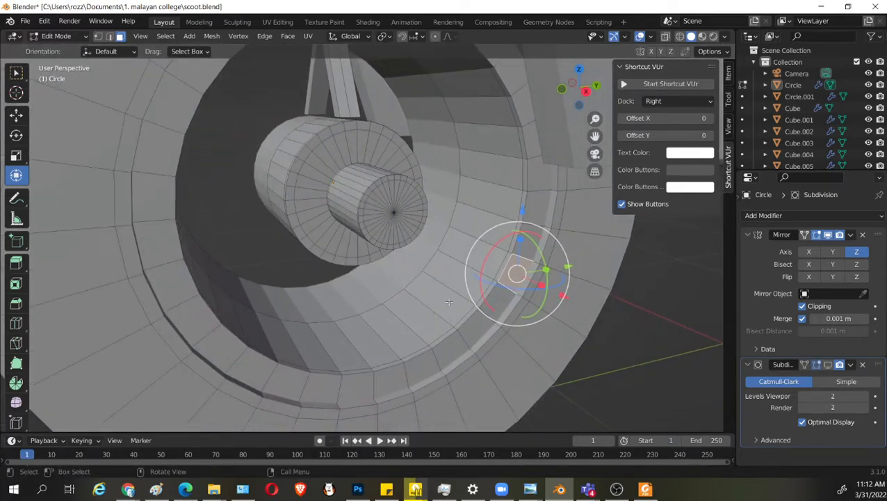
key(1)
click(431, 259)
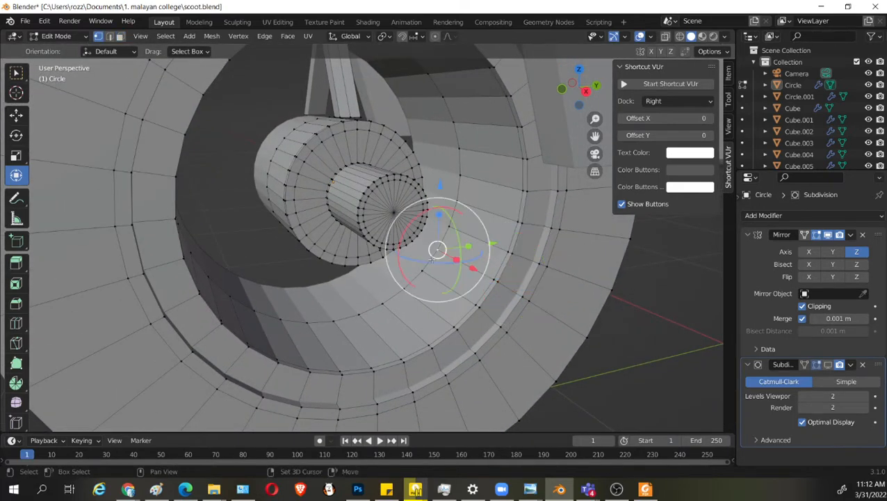
alt+click(432, 259)
alt+shift+click(481, 296)
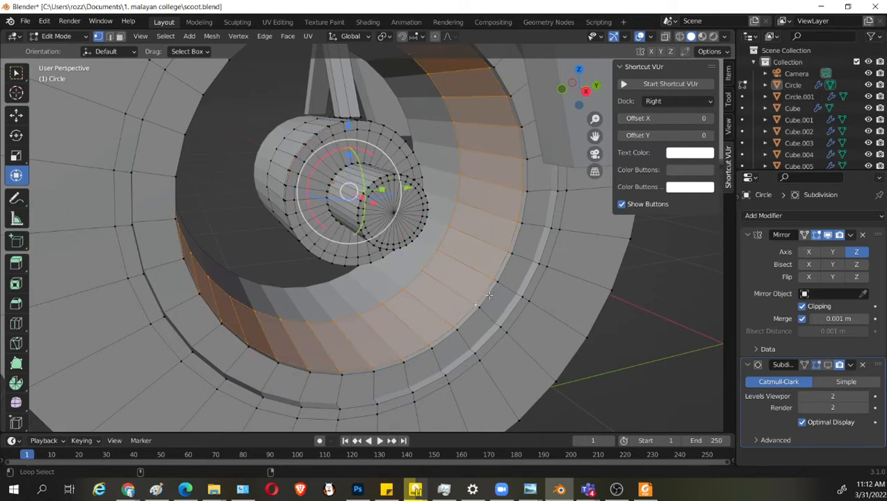
mouse_move(488, 294)
middle_down()
mouse_move(504, 303)
mouse_move(517, 346)
mouse_move(505, 329)
mouse_move(531, 311)
mouse_move(546, 321)
mouse_move(495, 324)
mouse_move(495, 344)
mouse_move(537, 345)
mouse_move(493, 319)
mouse_move(520, 316)
mouse_move(501, 309)
mouse_move(495, 325)
middle_up()
key(alt+z)
key(alt+z)
key(shift+z)
key(l)
key(shift+z)
scroll(520, 315, down, 3)
alt+click(456, 289)
alt+click(467, 275)
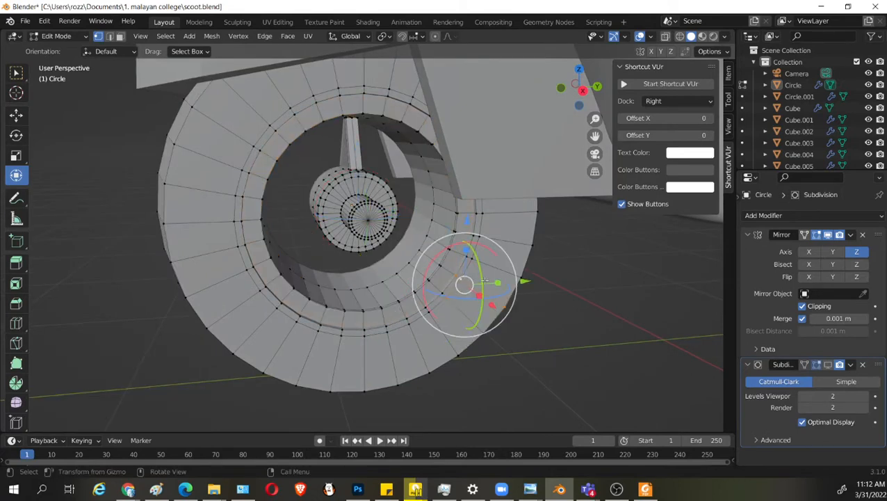
scroll(513, 367, down, 3)
key(KP_3)
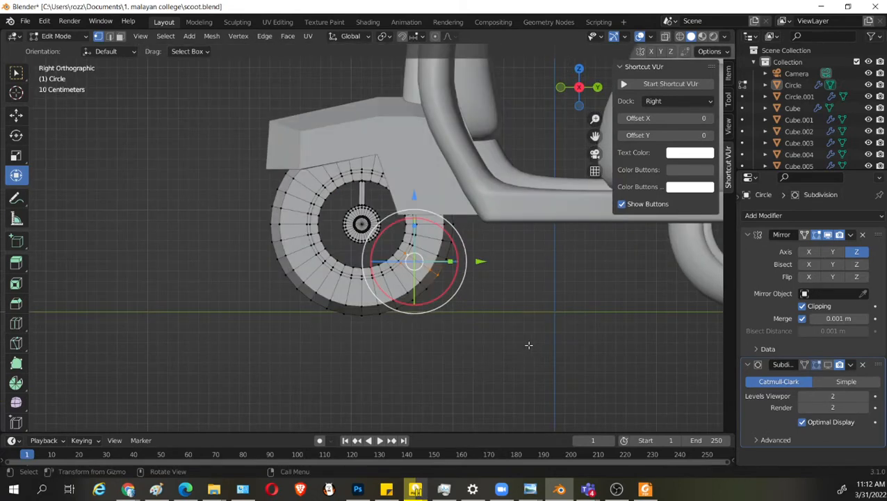
Turn on the wheel's Subdivision display in the viewport and switch to Object Mode.
click(828, 364)
key(Tab)
scroll(501, 333, down, 3)
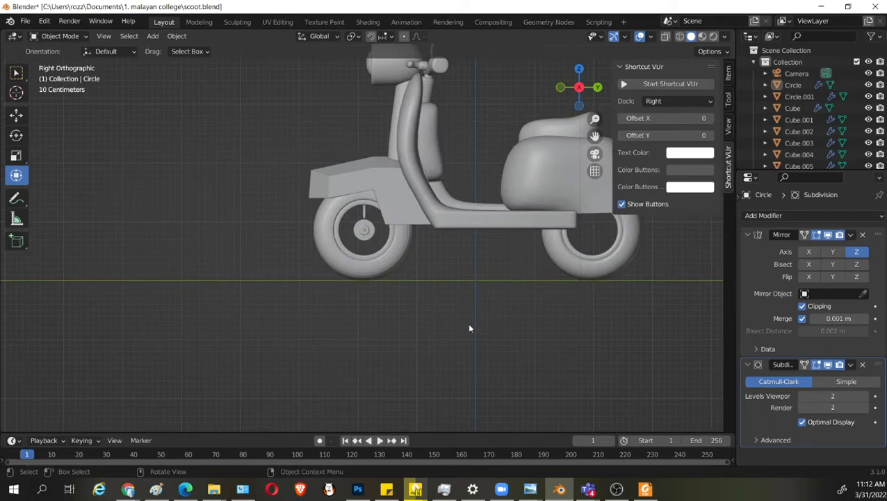
scroll(470, 328, up, 3)
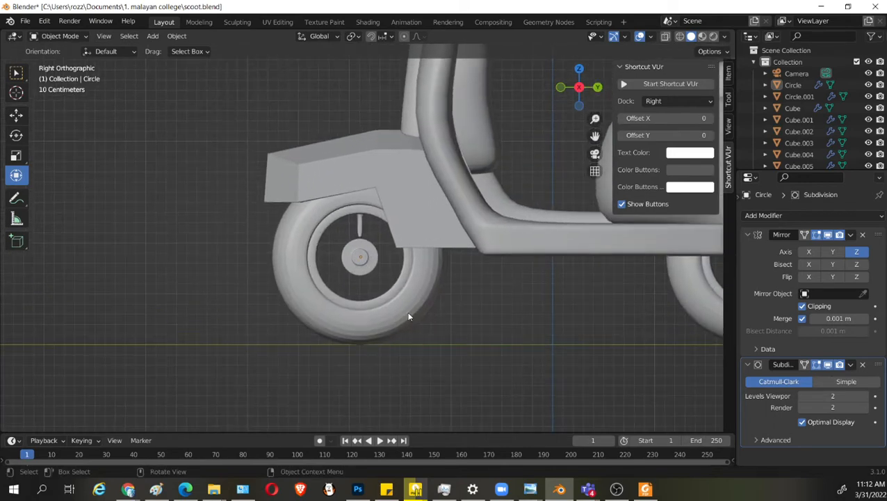
Select the front tire's outer tread loops and scale them by 0.947 and again by 0.945.
click(409, 316)
key(Tab)
middle_drag(429, 341, 401, 339)
click(239, 230)
alt+click(241, 217)
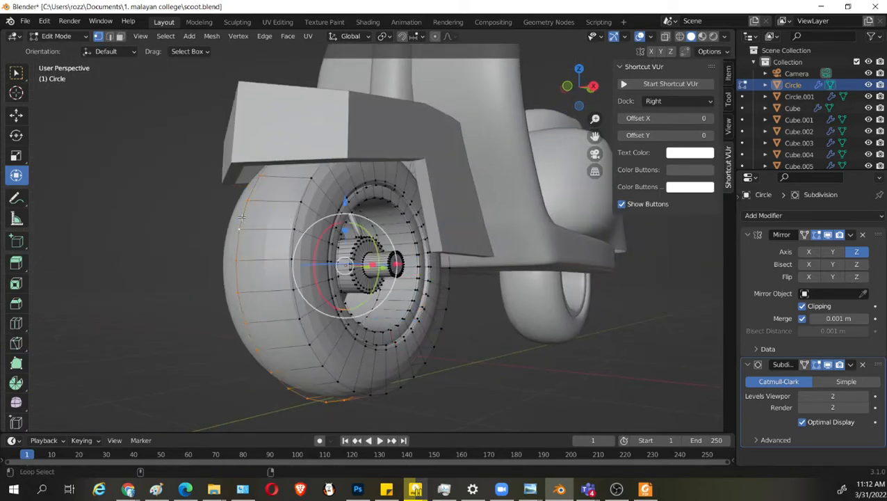
alt+shift+click(297, 216)
key(KP_3)
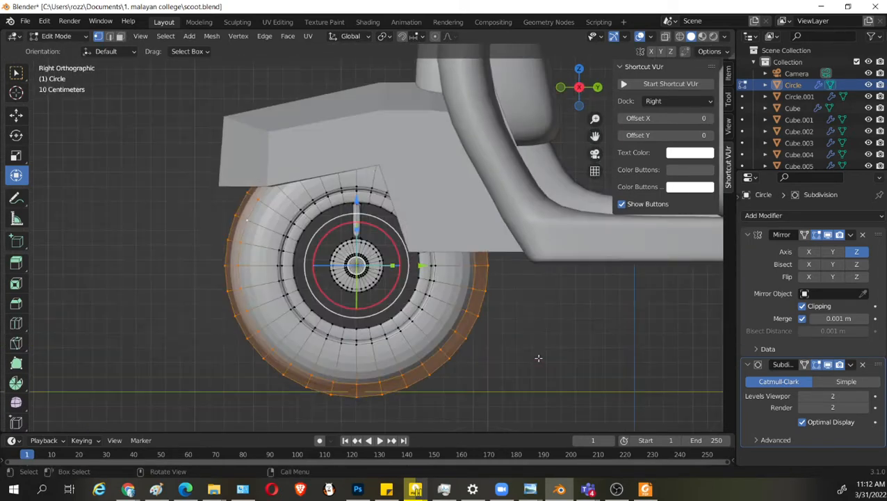
key(s)
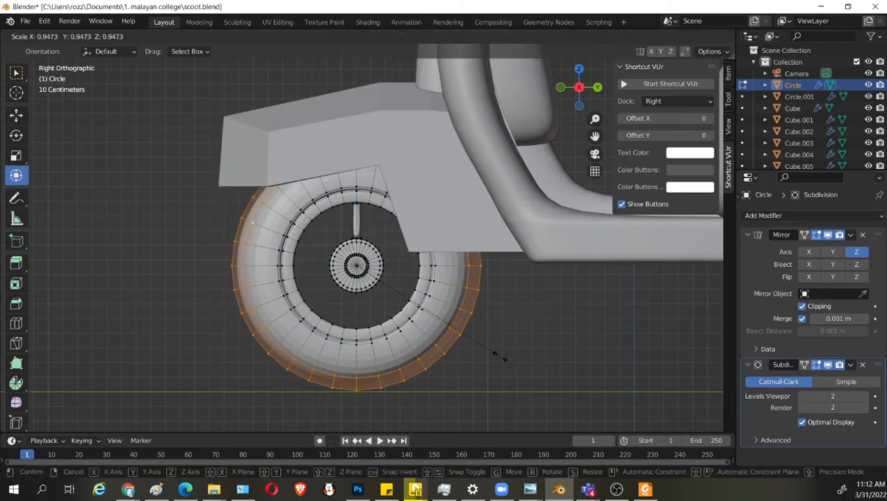
click(500, 357)
scroll(503, 355, up, 2)
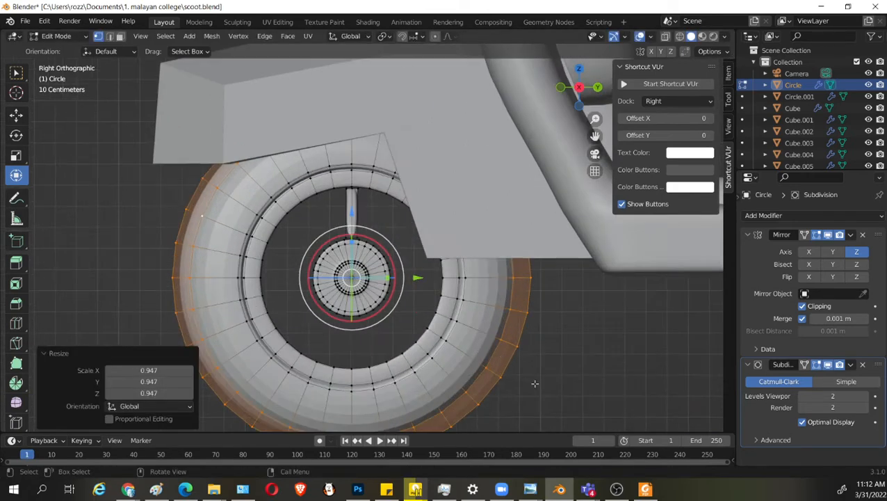
key(s)
click(529, 373)
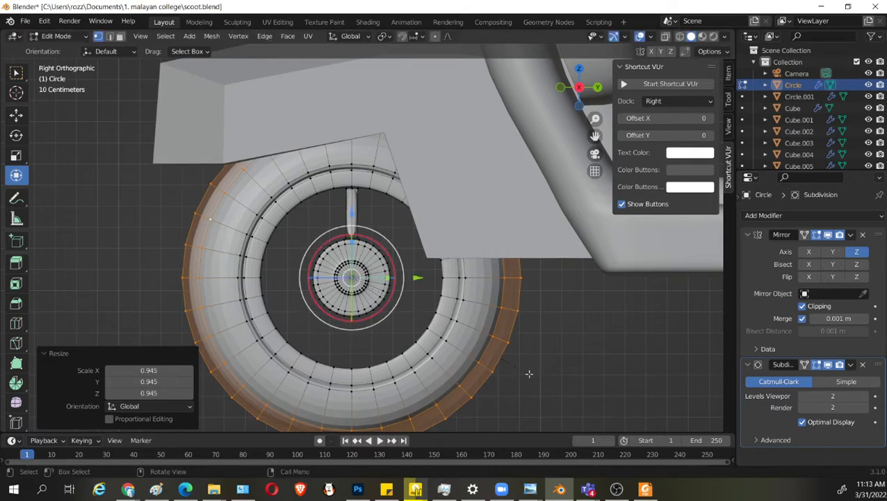
Select only the edge loop around the tire's shoulder and scale it by 1.030.
click(497, 325)
alt+click(502, 317)
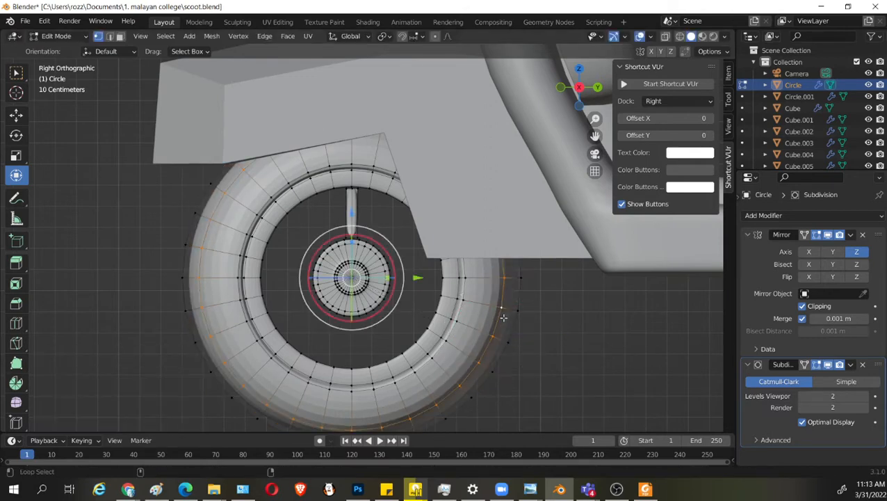
key(s)
click(567, 378)
scroll(566, 377, down, 5)
Select the linked geometry of the spoke above the hub and separate it into its own object.
middle_drag(563, 372, 457, 383)
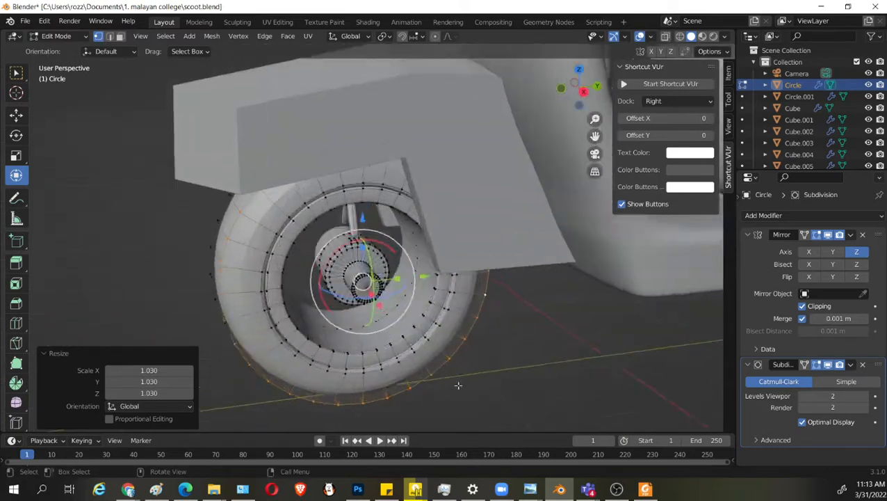
scroll(435, 353, up, 5)
middle_drag(323, 242, 338, 230)
scroll(337, 229, up, 2)
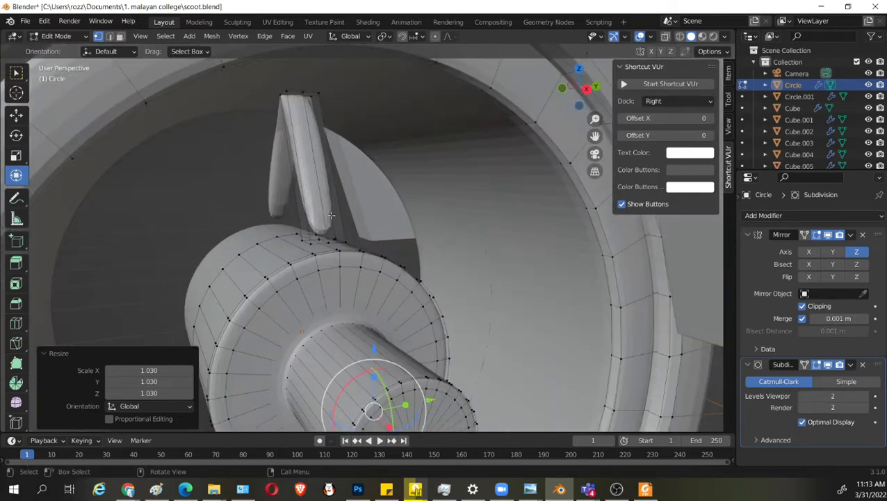
scroll(338, 228, up, 2)
click(303, 202)
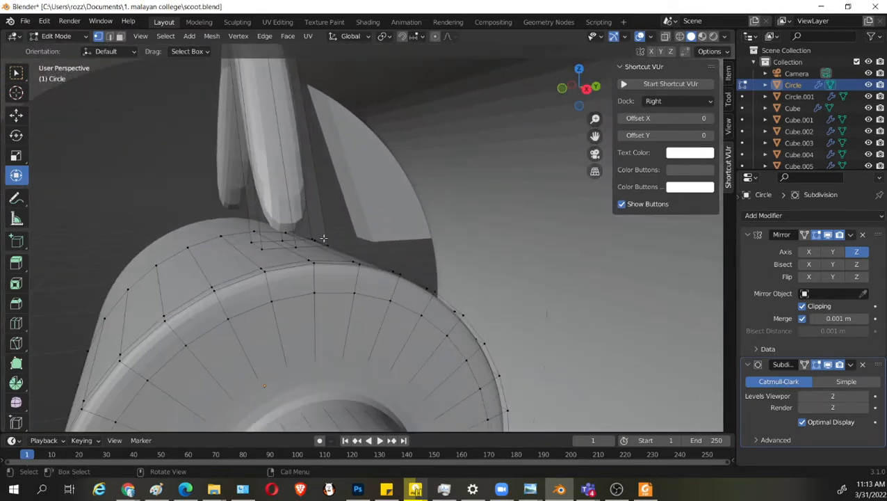
key(l)
middle_drag(322, 237, 351, 252)
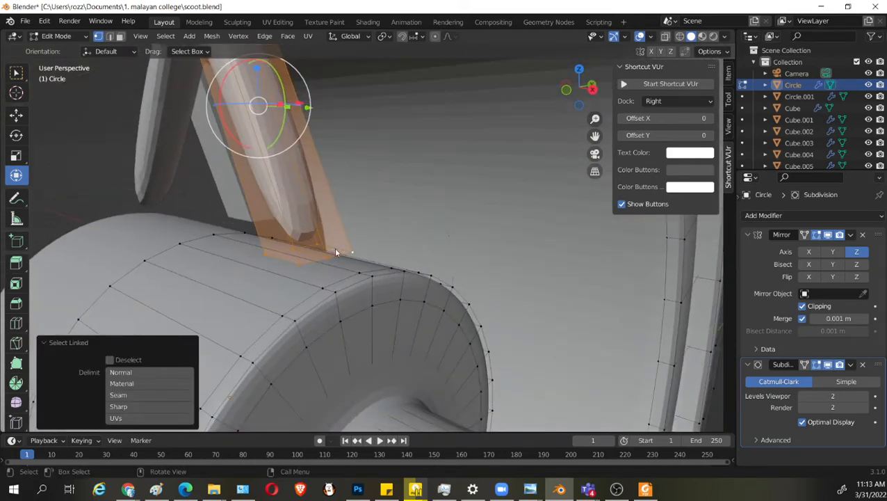
key(p)
click(336, 249)
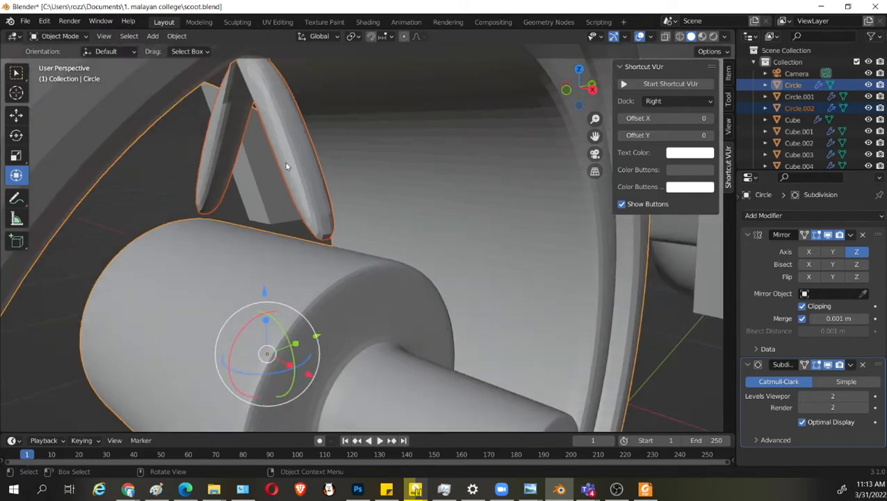
Open the separated spoke for mesh editing and isolate it in local view.
shift+middle_drag(342, 220, 339, 306)
scroll(320, 237, up, 3)
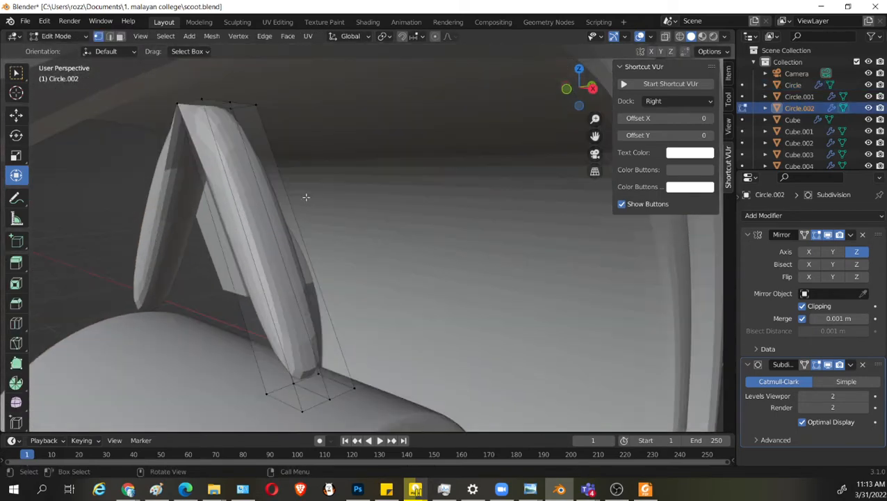
middle_drag(266, 153, 253, 217)
scroll(252, 217, down, 4)
key(KP_Divide)
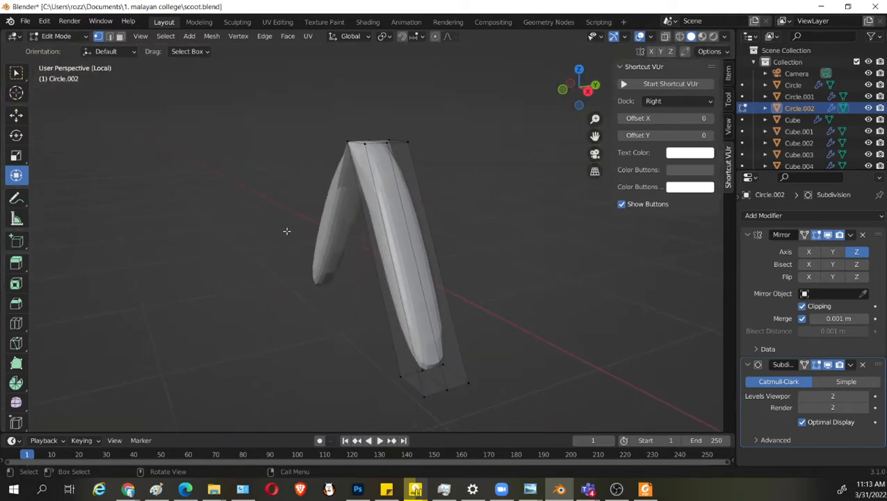
Delete the faces capping the spoke's top end.
middle_drag(351, 182, 401, 219)
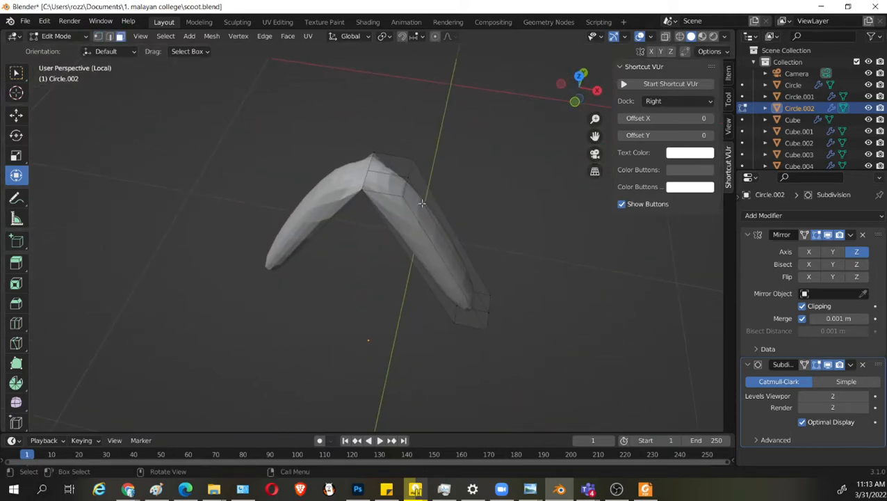
click(399, 165)
key(x)
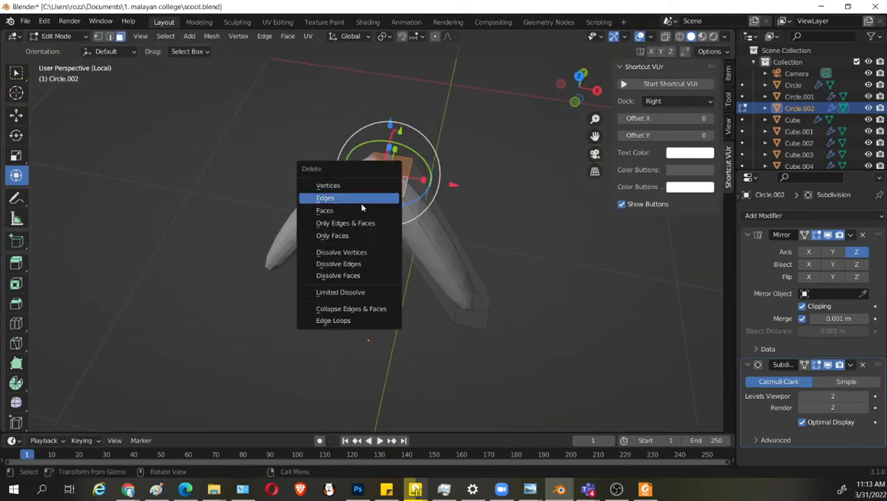
click(362, 210)
middle_drag(463, 264, 421, 246)
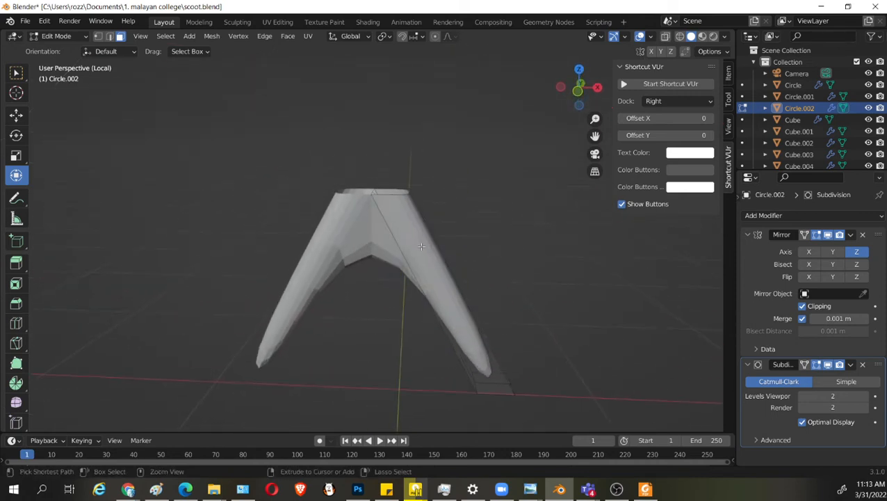
Add a loop cut across the spoke close to its open top end, slid to a factor of -0.923.
key(ctrl+r)
click(421, 246)
click(413, 199)
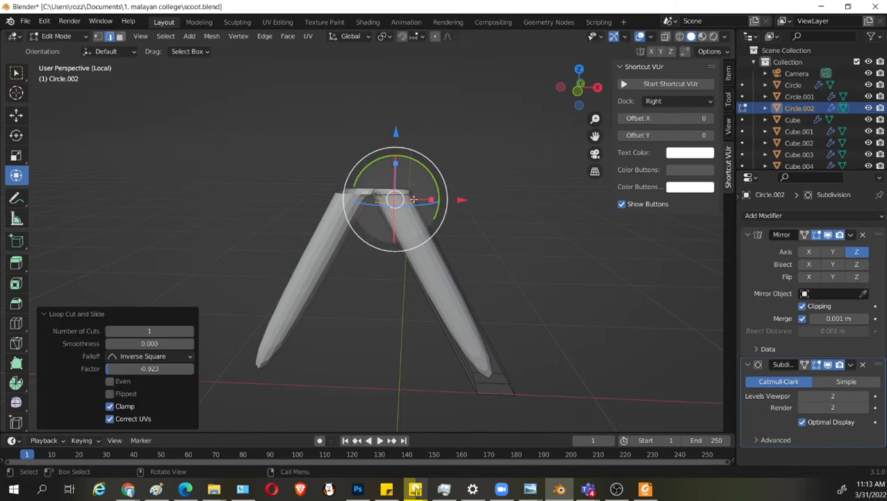
Raise the spoke's top geometry along Z and shift it inward along X so the mirrored halves meet in a peak.
scroll(413, 200, up, 3)
shift+middle_drag(414, 200, 387, 142)
click(387, 246)
key(g)
key(z)
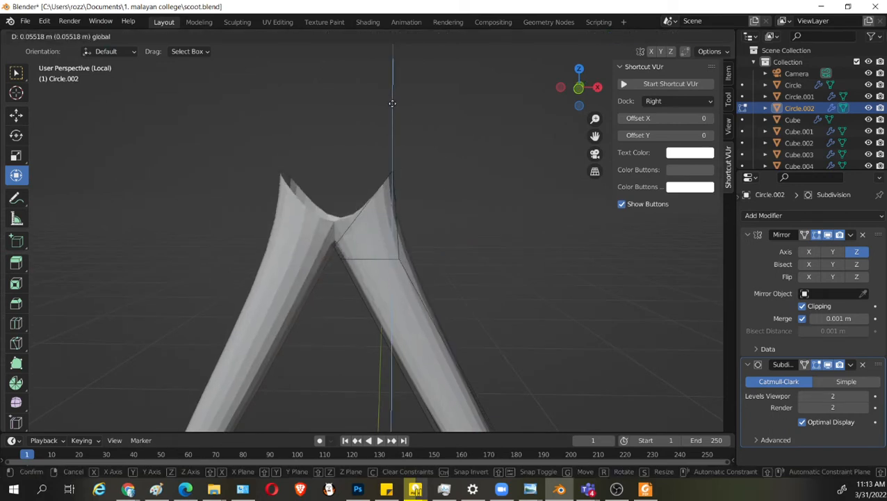
click(392, 102)
drag(457, 174, 423, 174)
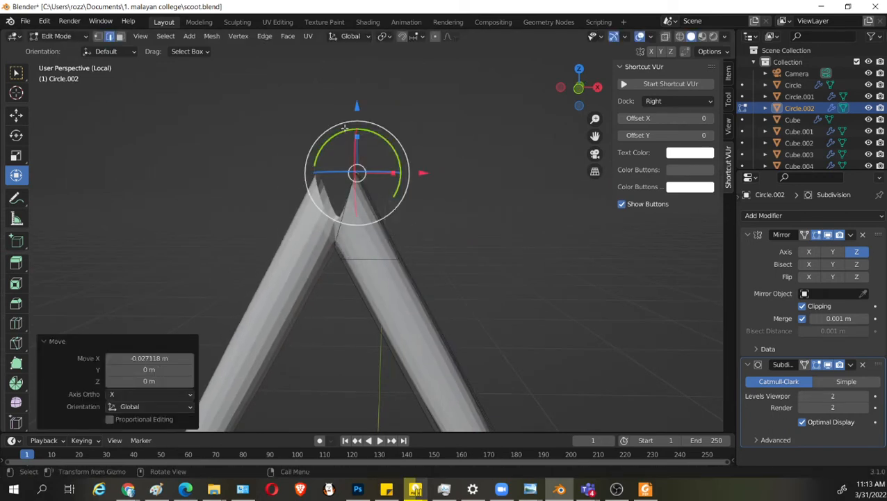
drag(356, 109, 356, 95)
drag(419, 158, 394, 157)
drag(338, 115, 340, 90)
Delete the faces capping the spoke's bottom end.
scroll(429, 285, down, 4)
middle_drag(430, 285, 370, 288)
key(3)
click(412, 298)
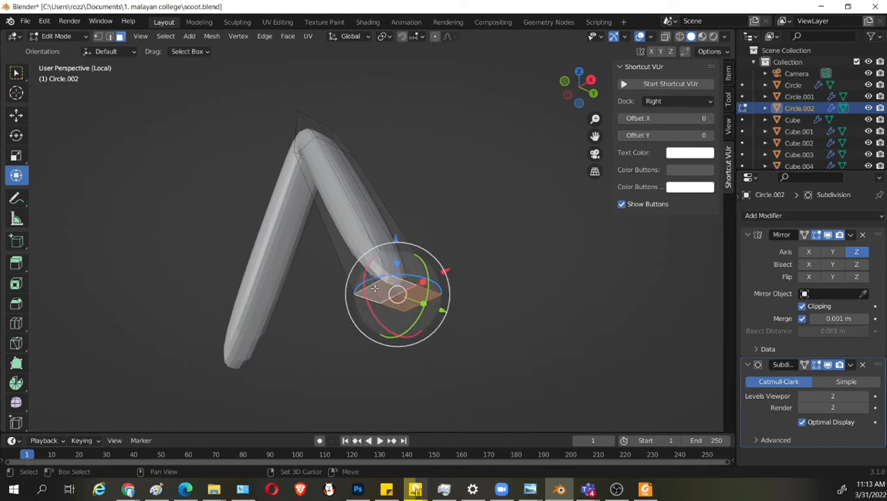
key(x)
click(380, 290)
middle_drag(419, 288, 450, 315)
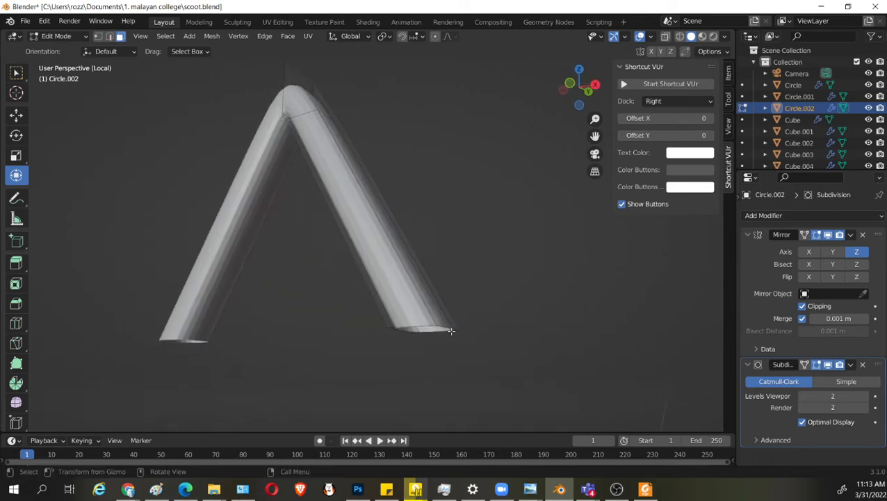
Select the spoke's bottom end vertices, leave local view, move them about 0.019 m along X onto the hub, and save the file.
key(1)
drag(499, 358, 376, 307)
drag(431, 277, 438, 297)
key(shift+z)
key(KP_Divide)
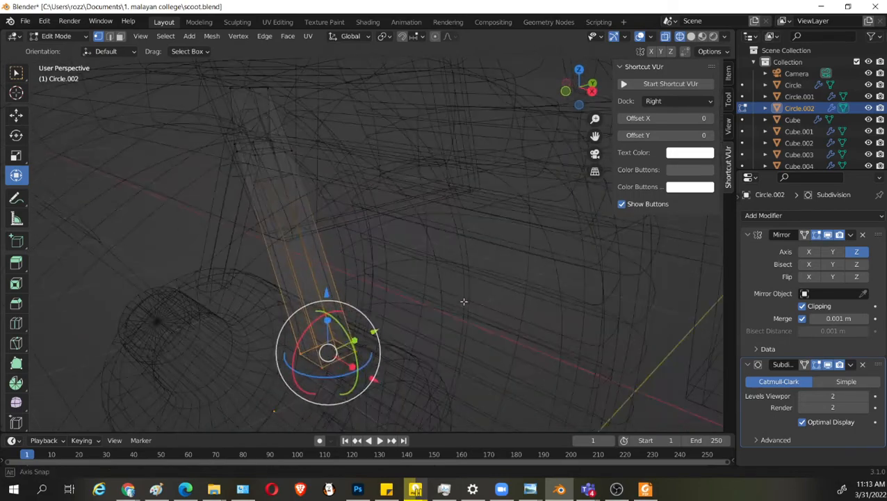
key(shift+z)
scroll(459, 299, up, 4)
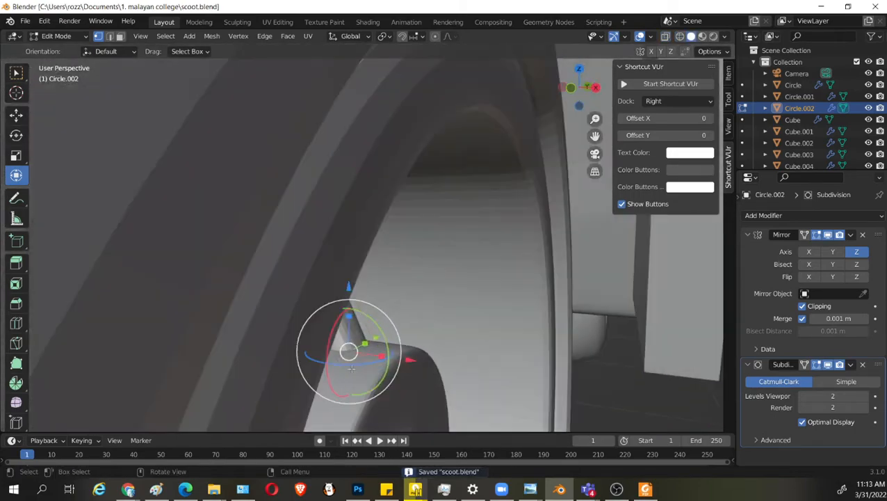
key(g)
key(x)
click(424, 361)
key(ctrl+s)
scroll(427, 348, down, 8)
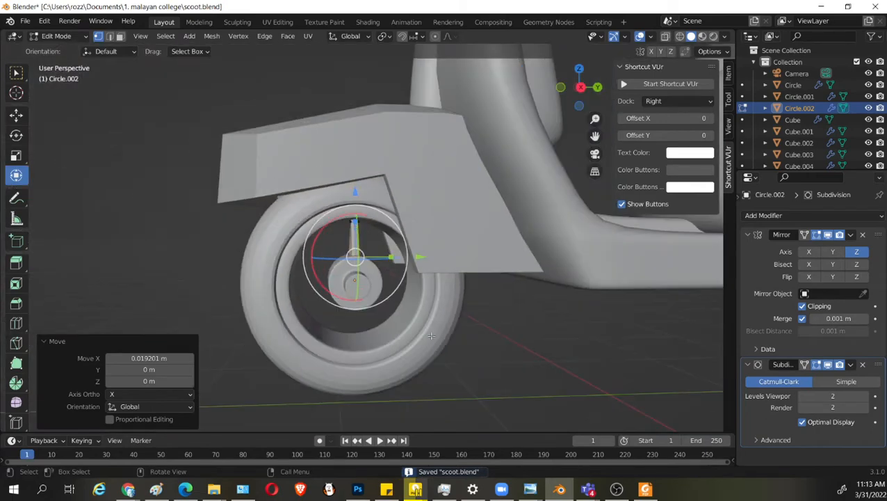
Leave mesh editing and scale the spoke and front wheel together to 0.693 along X.
mouse_move(431, 335)
middle_down()
mouse_move(519, 337)
mouse_move(453, 320)
mouse_move(487, 349)
mouse_move(414, 350)
mouse_move(432, 332)
middle_up()
key(Tab)
click(306, 231)
click(396, 348)
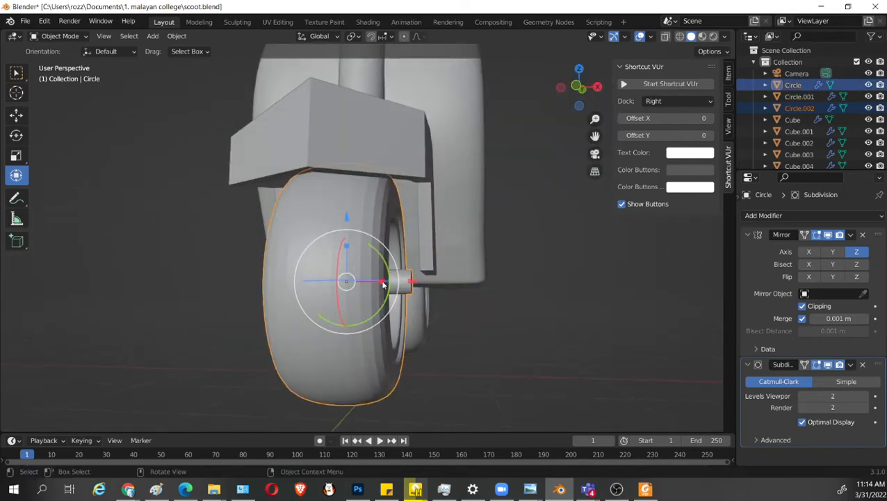
drag(383, 283, 372, 284)
middle_drag(461, 308, 494, 311)
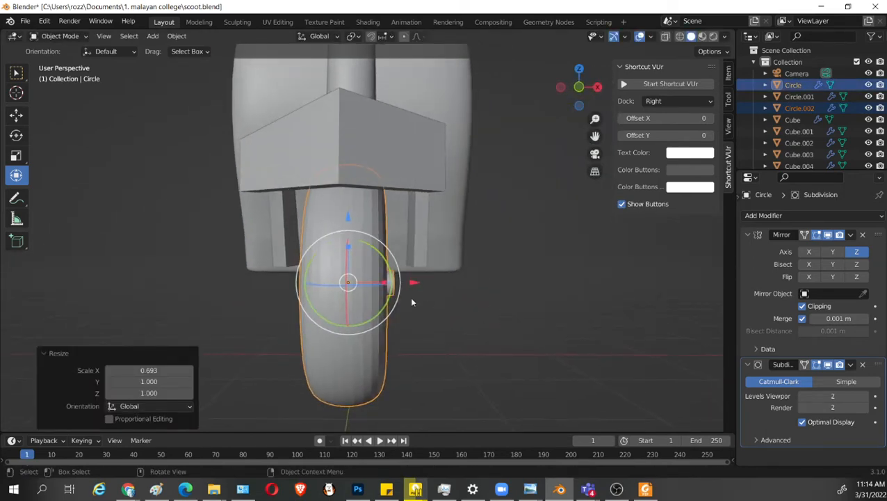
Scale the front fender to 0.832 along X and enable its Subdivision modifier's viewport display.
click(400, 172)
mouse_move(394, 256)
mouse_down()
mouse_move(379, 256)
mouse_move(388, 256)
mouse_up()
middle_drag(421, 272, 436, 300)
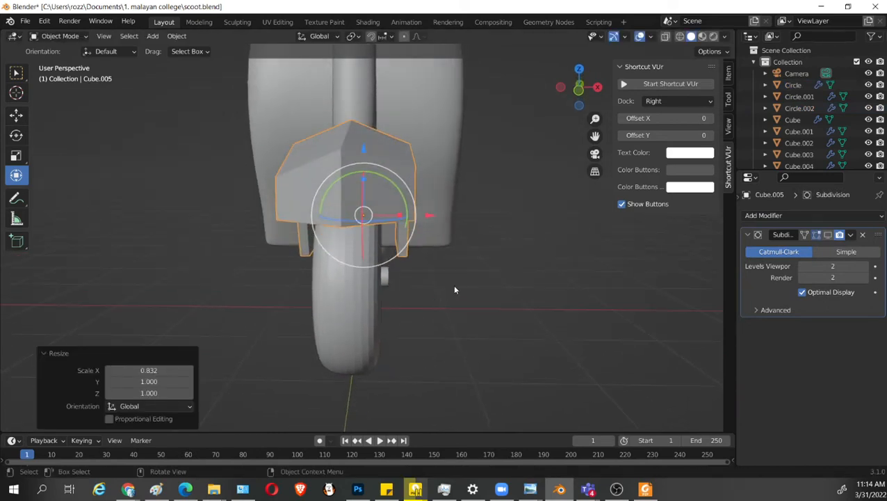
click(437, 183)
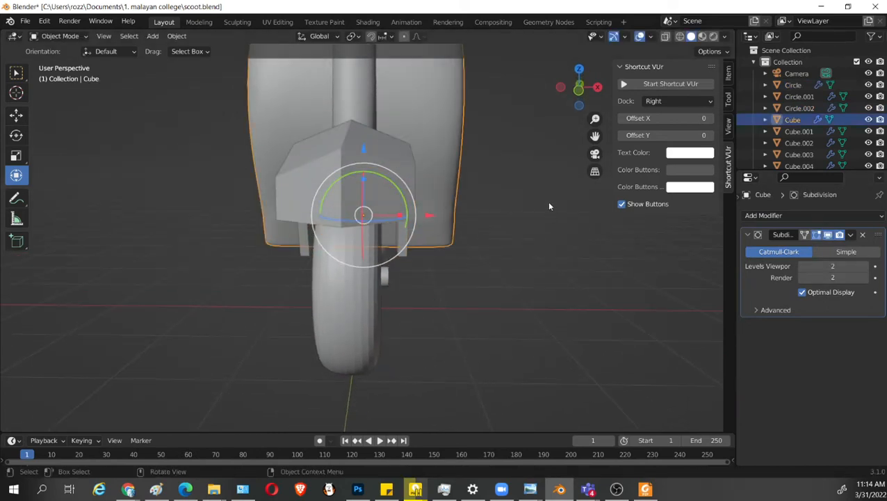
click(399, 161)
click(826, 235)
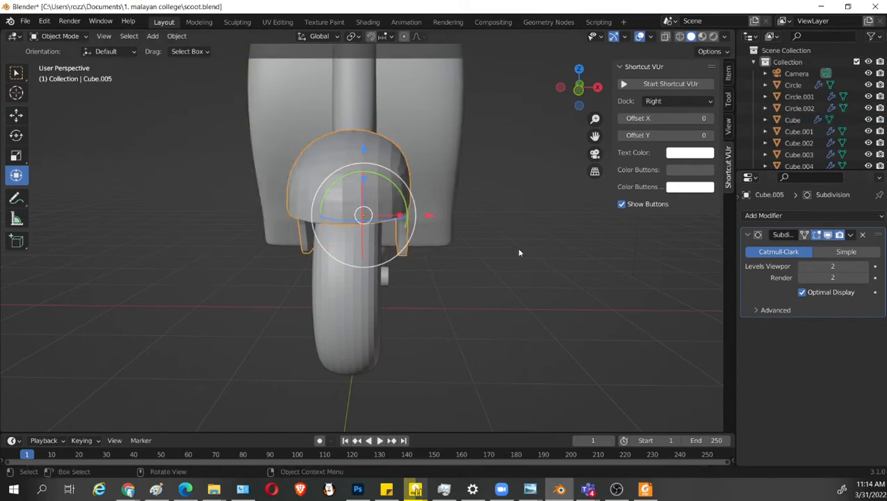
middle_drag(522, 252, 549, 317)
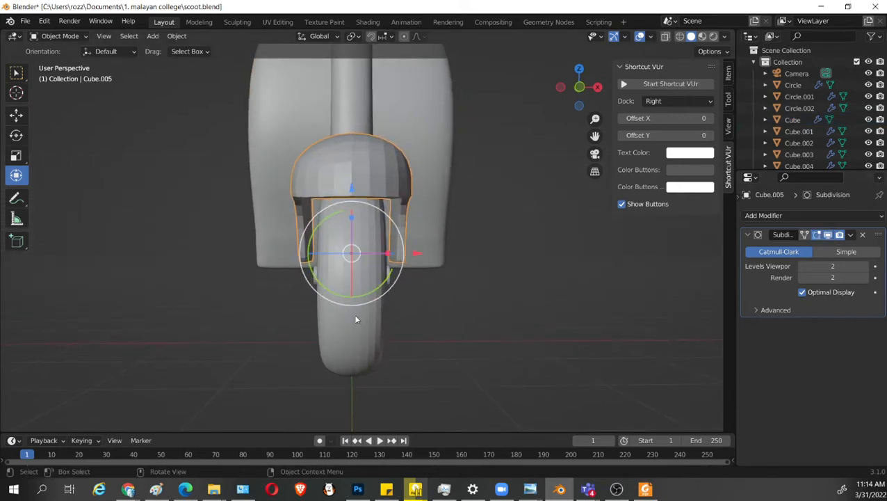
Scale the smoothed front fender by 1.029 along X.
click(396, 188)
click(394, 254)
key(s)
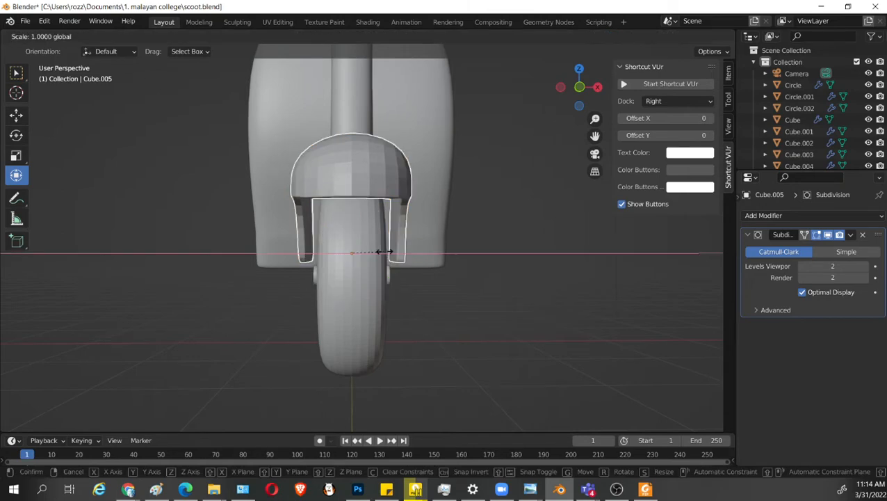
key(x)
click(379, 252)
middle_drag(378, 251, 401, 333)
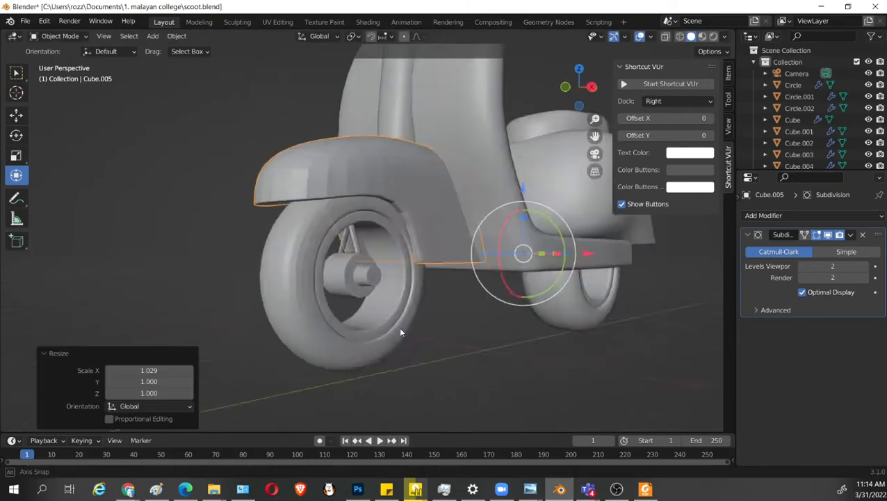
Examine how the separated spoke aligns with the hub and rim in the right orthographic view.
drag(399, 328, 353, 331)
scroll(353, 331, up, 1)
click(473, 362)
middle_drag(473, 363, 434, 369)
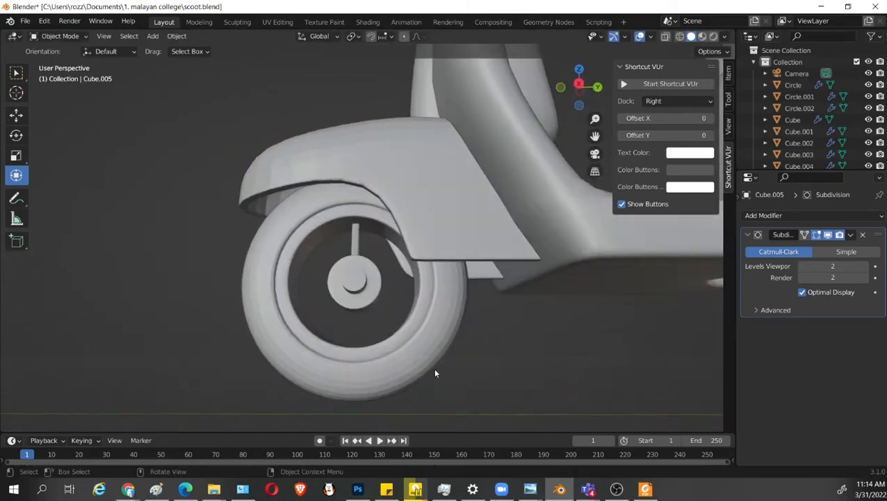
scroll(434, 369, up, 2)
click(349, 258)
scroll(389, 270, down, 2)
key(KP_3)
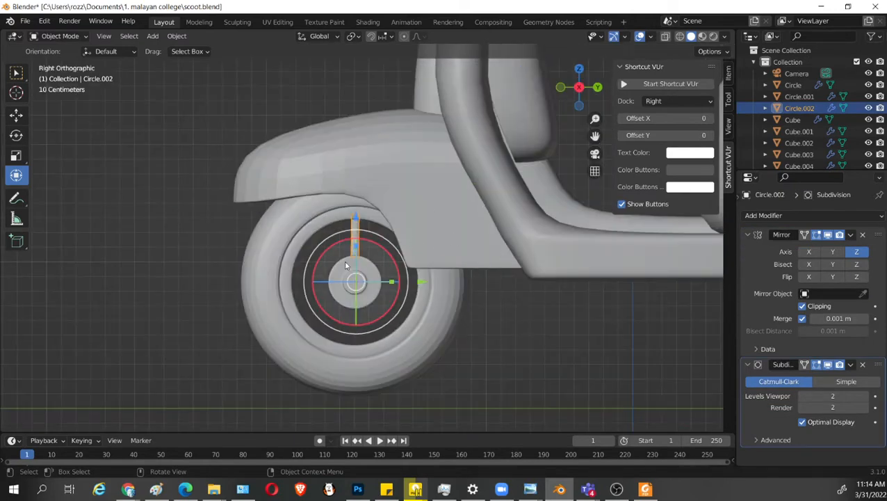
key(Tab)
key(Tab)
scroll(389, 330, up, 1)
scroll(389, 331, up, 3)
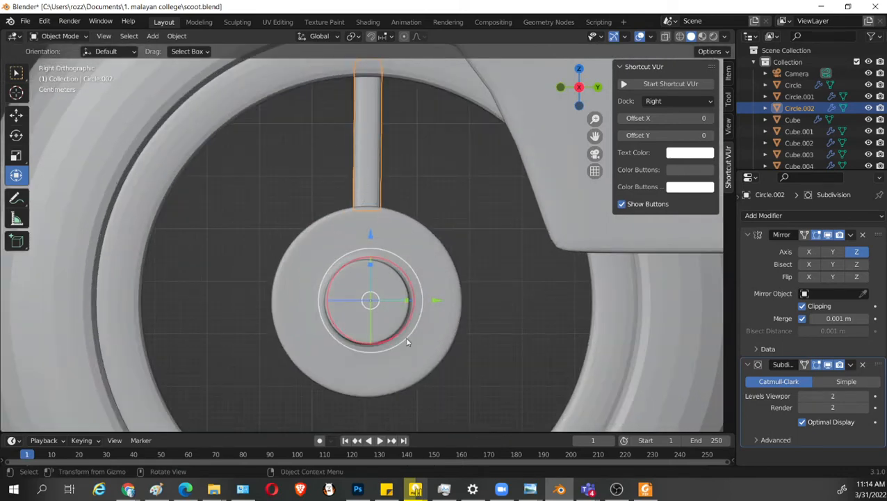
key(Tab)
key(alt+a)
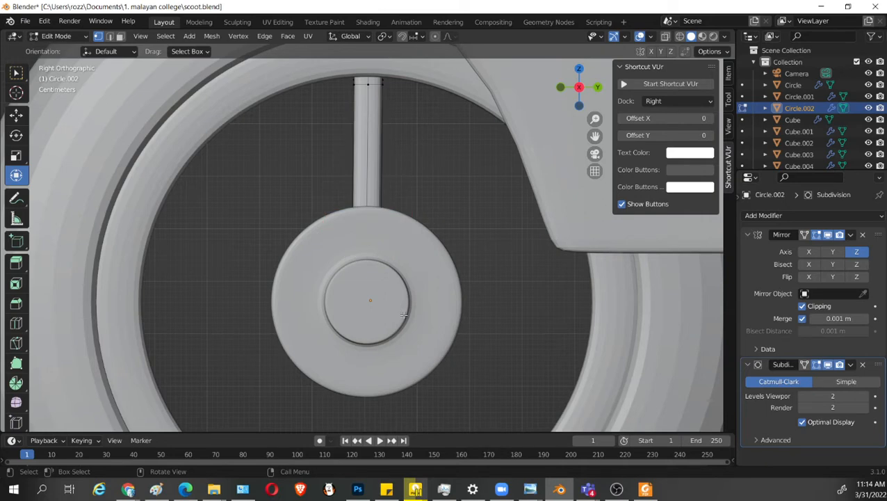
key(Tab)
Apply the Mirror modifier on the front wheel object.
click(442, 253)
scroll(457, 301, down, 3)
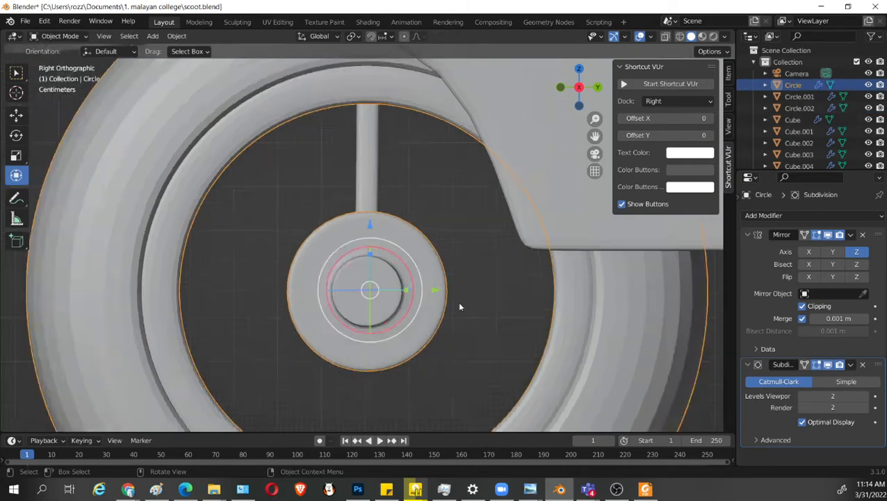
mouse_move(460, 313)
middle_down()
mouse_move(517, 314)
mouse_move(462, 314)
middle_up()
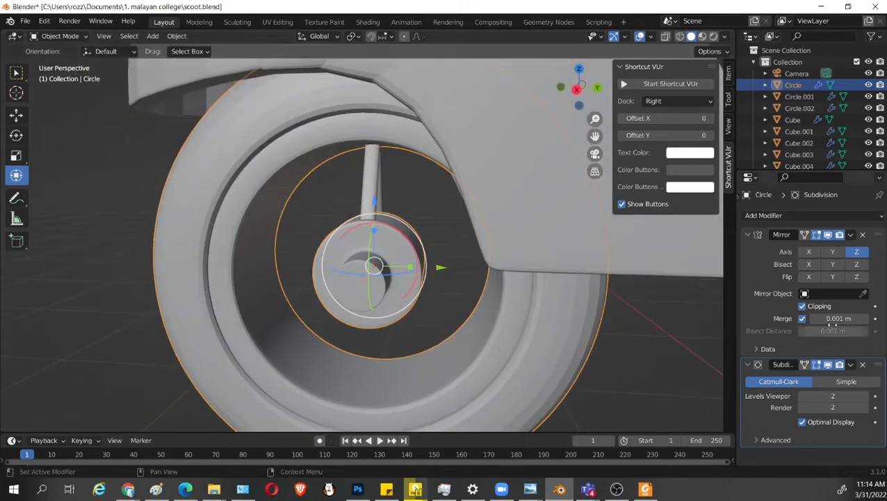
click(850, 235)
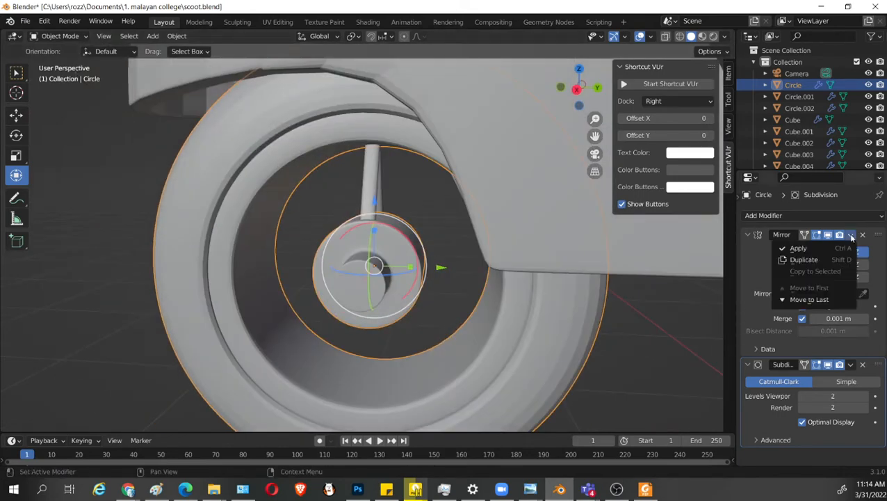
click(799, 249)
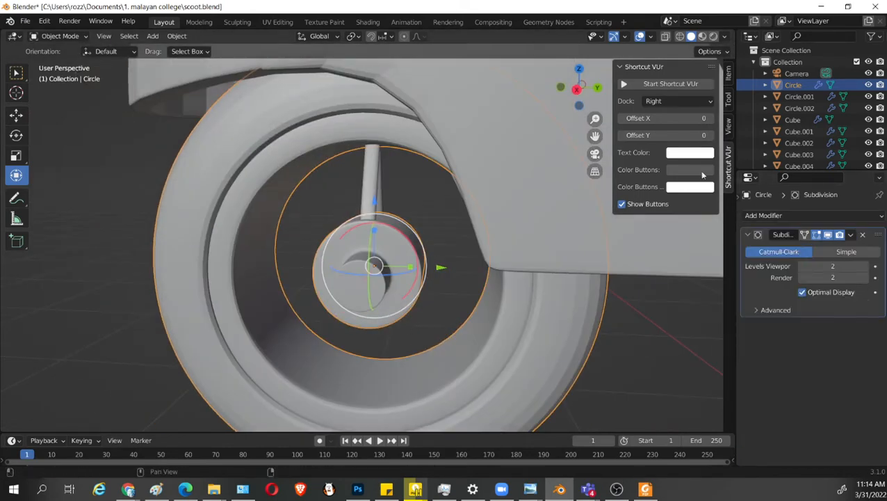
Set the front wheel's origin to its geometry and return to the right orthographic view.
click(176, 35)
mouse_move(206, 63)
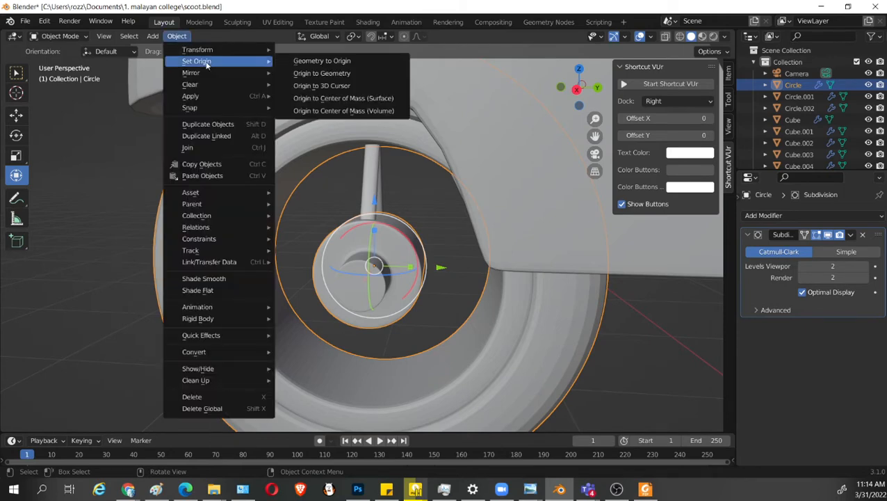
click(353, 77)
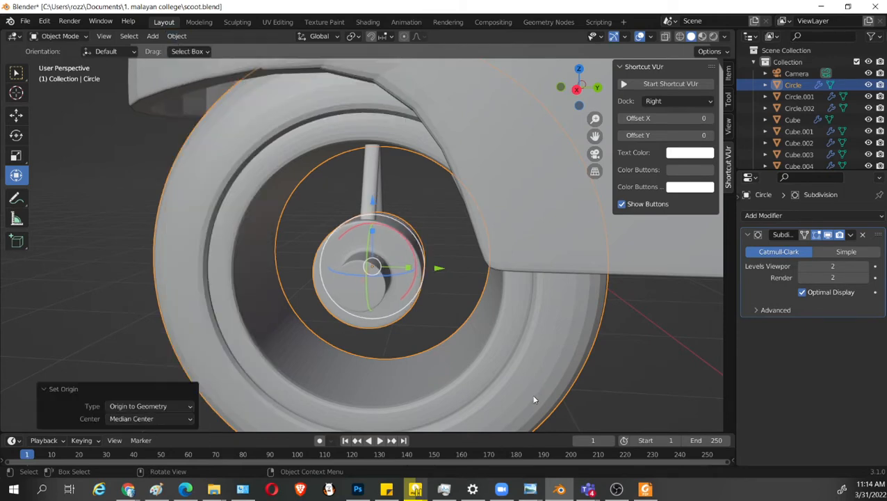
key(KP_3)
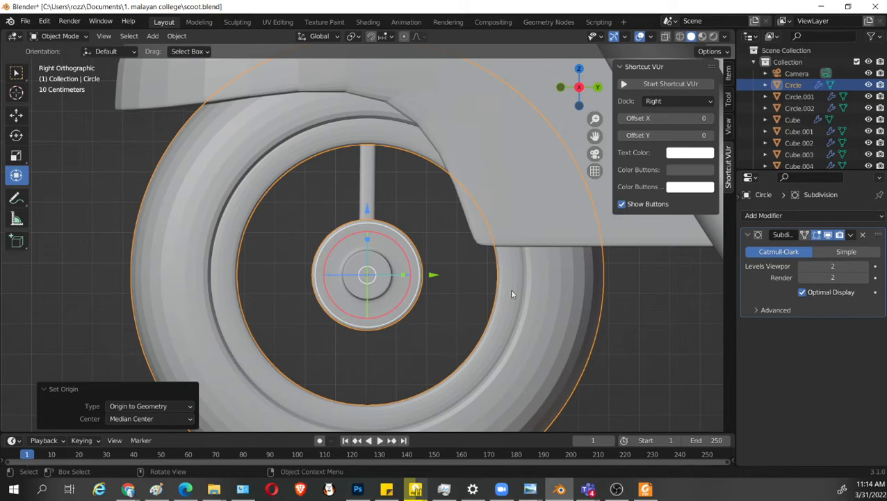
Join the spoke object into the front wheel object.
click(373, 187)
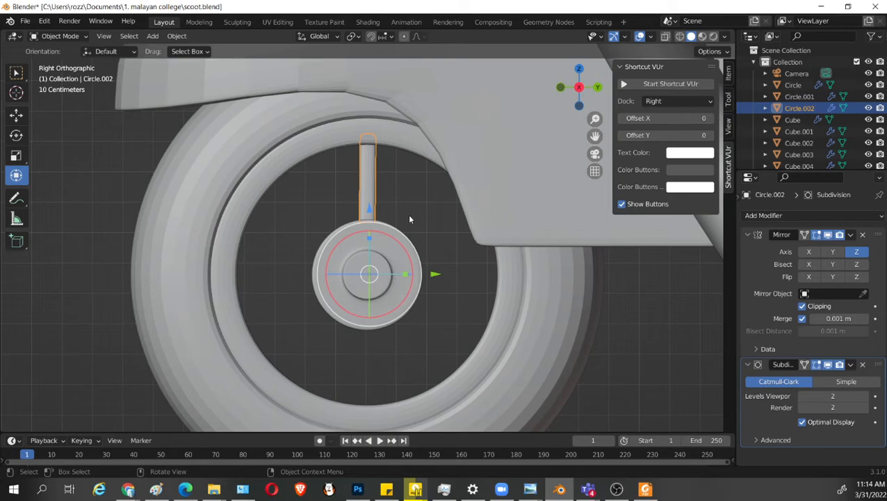
scroll(372, 286, up, 1)
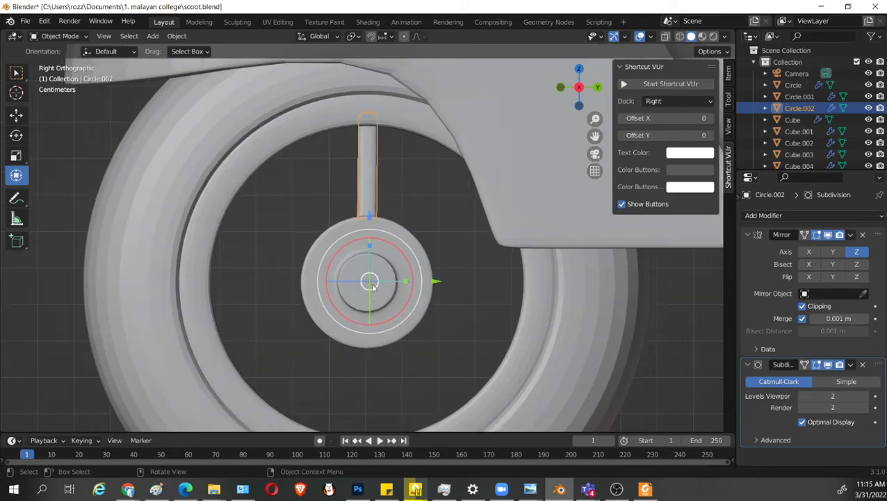
shift+click(365, 169)
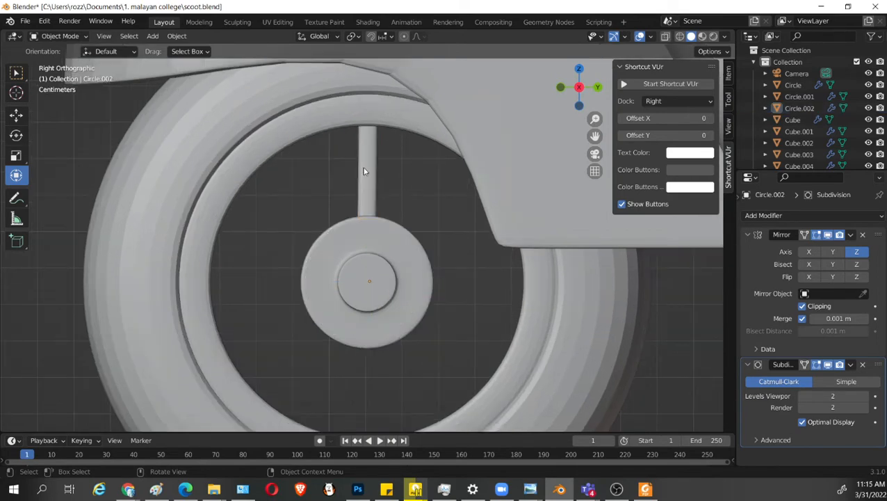
shift+click(363, 171)
shift+click(408, 126)
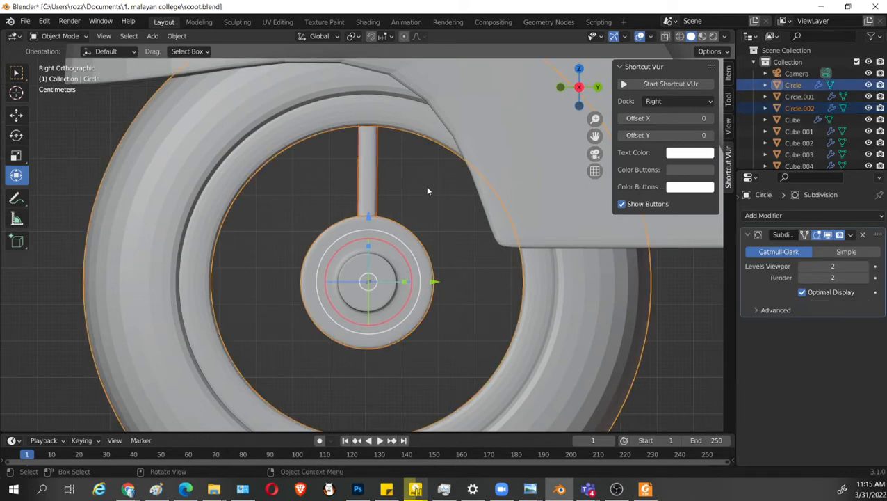
key(ctrl+j)
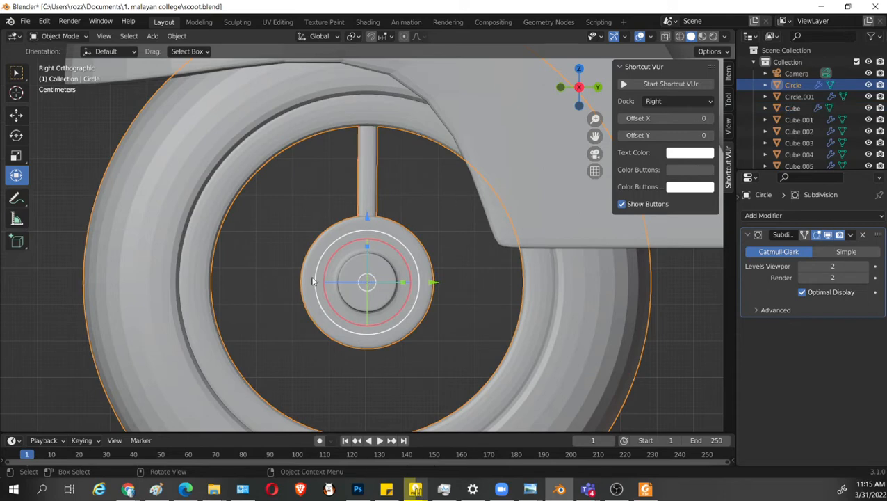
Select the spoke's linked geometry in the front wheel mesh and scale it to about 0.753 along Y.
middle_drag(315, 280, 351, 191)
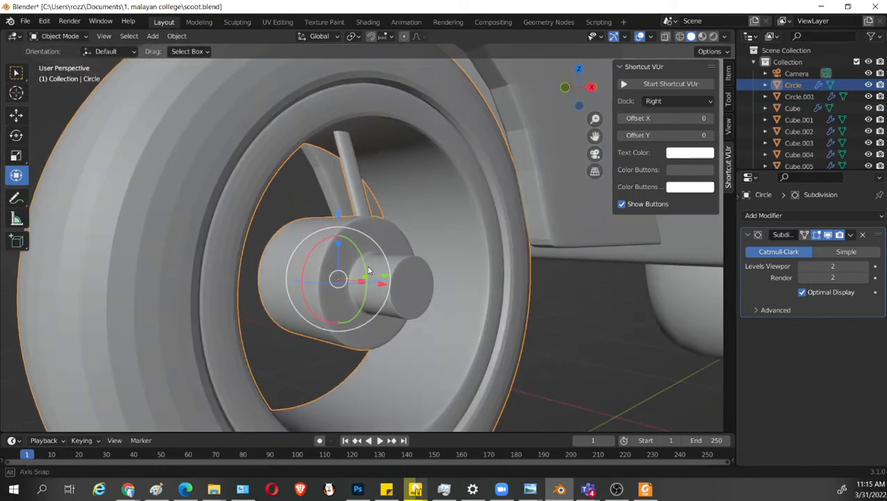
click(351, 178)
click(349, 189)
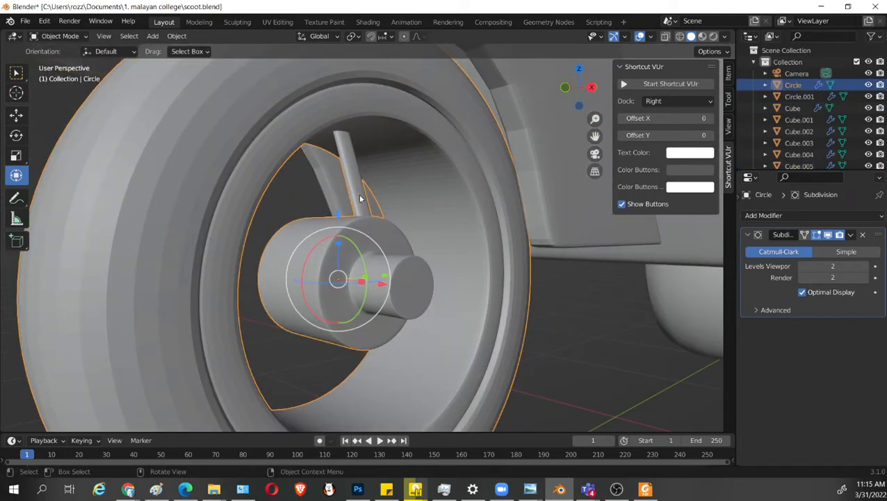
key(Tab)
click(363, 194)
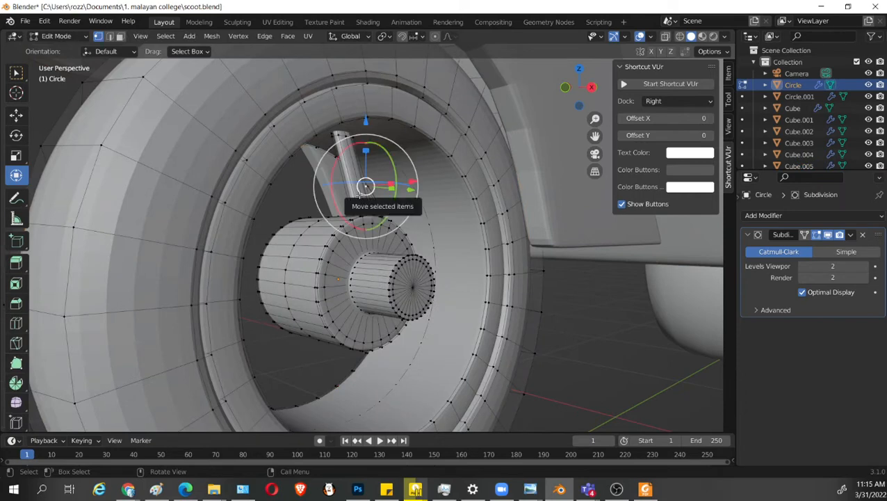
key(l)
click(375, 199)
scroll(376, 199, up, 1)
click(347, 117)
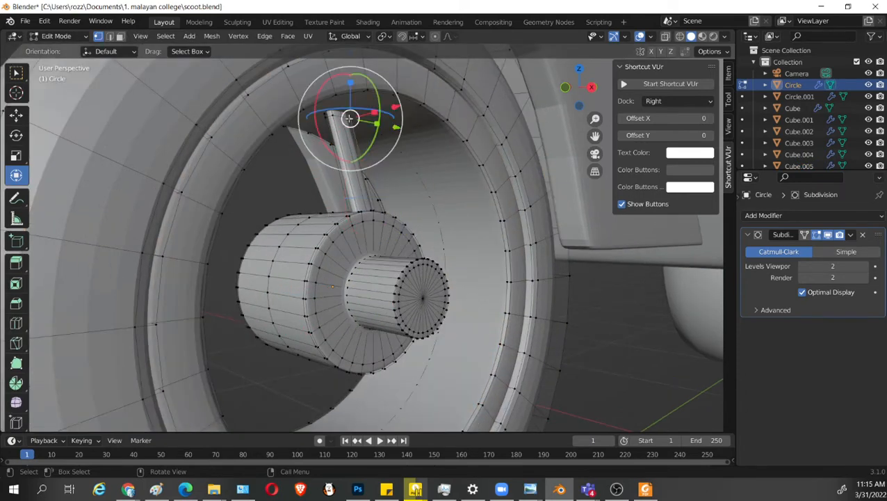
key(l)
middle_drag(400, 190, 407, 237)
key(s)
click(394, 139)
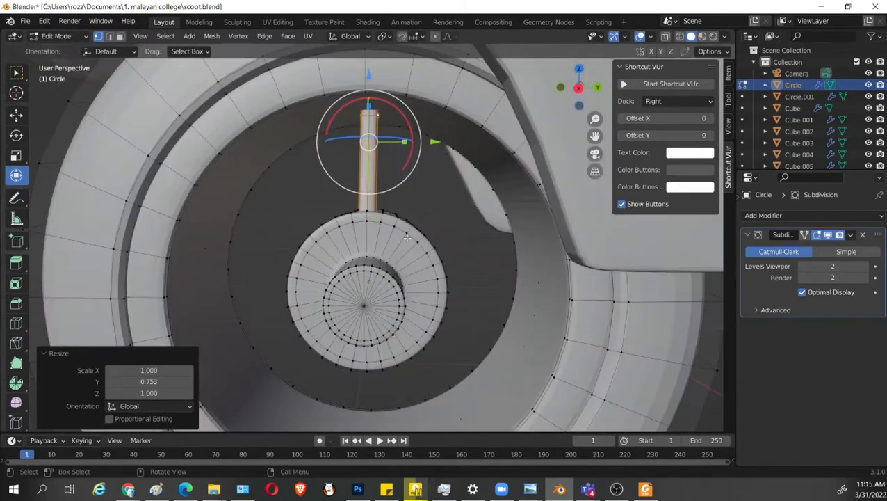
Separate the selected spoke into its own object, select that object in the right orthographic view and save the file.
middle_drag(372, 309, 376, 287)
key(p)
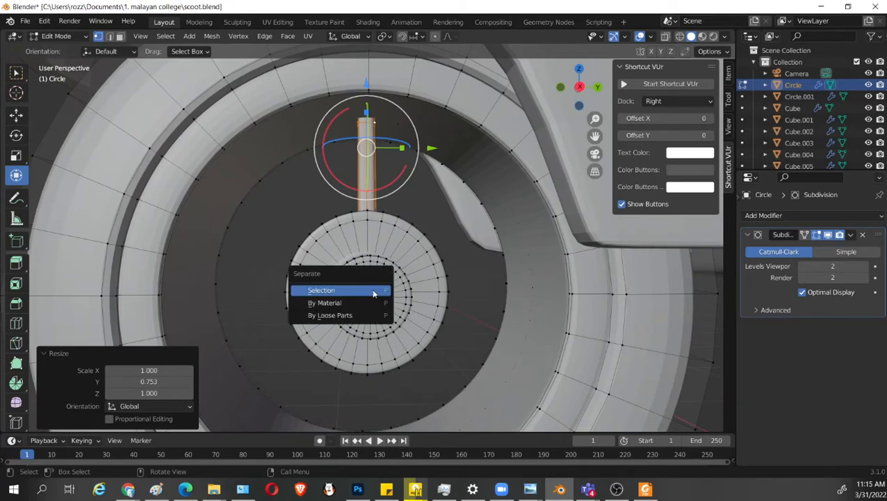
click(374, 291)
key(p)
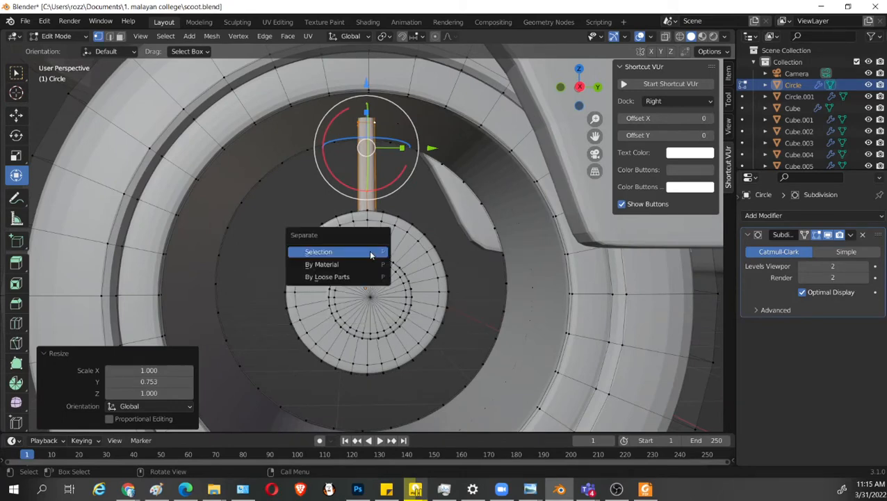
click(370, 252)
key(Tab)
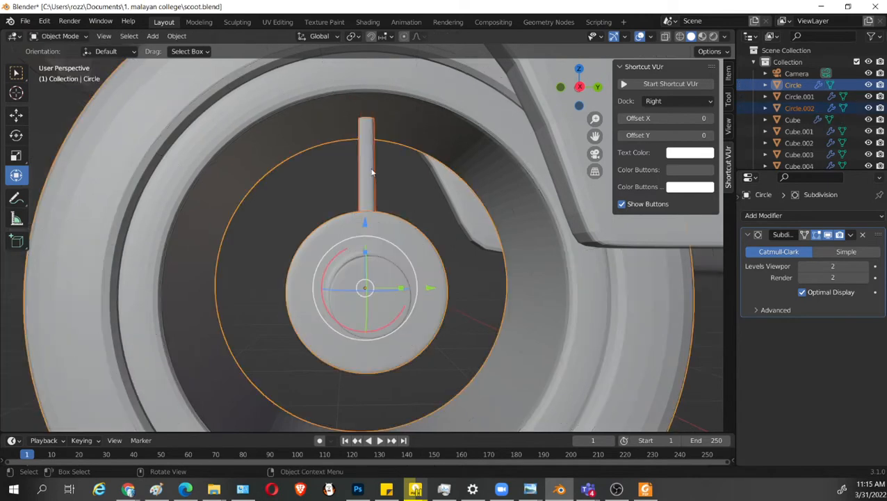
click(371, 171)
key(KP_3)
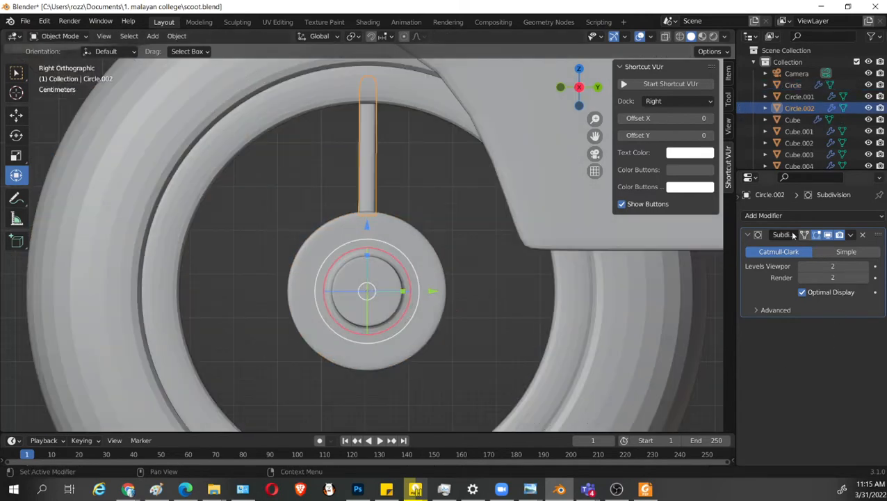
key(ctrl+s)
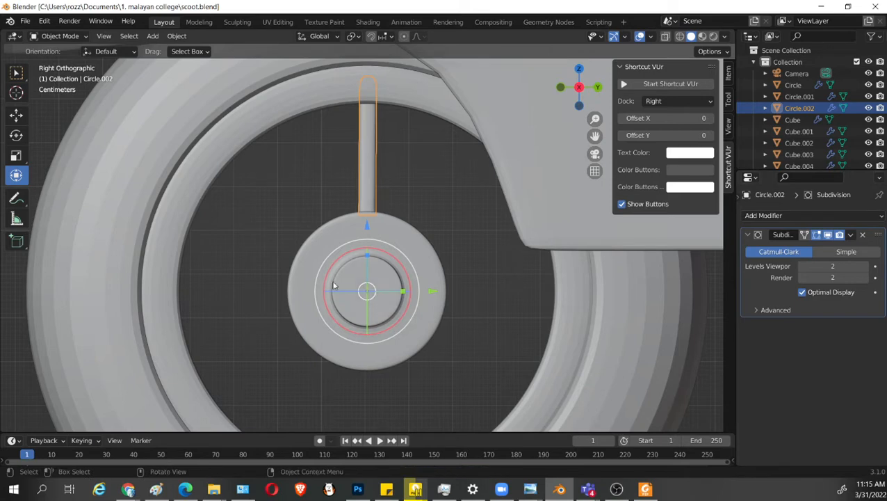
Snap the 3D cursor to the spoke object's origin and add a Plain Axes empty there.
key(shift+s)
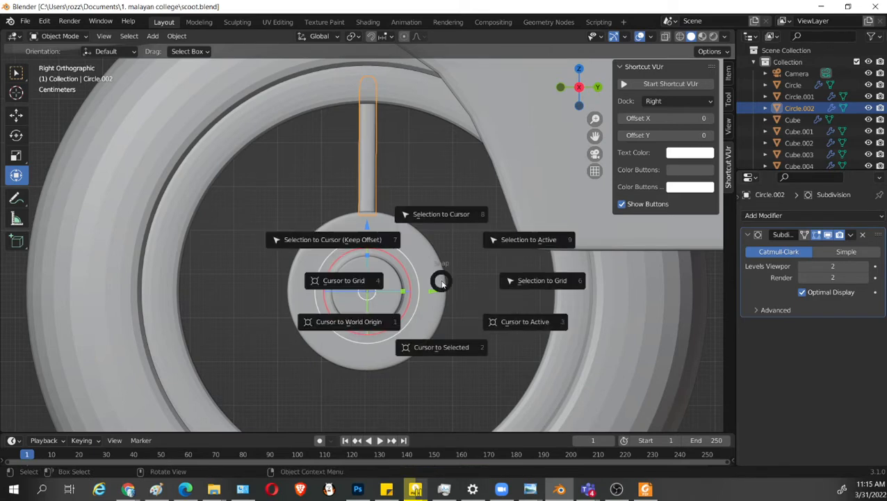
click(436, 347)
key(shift+a)
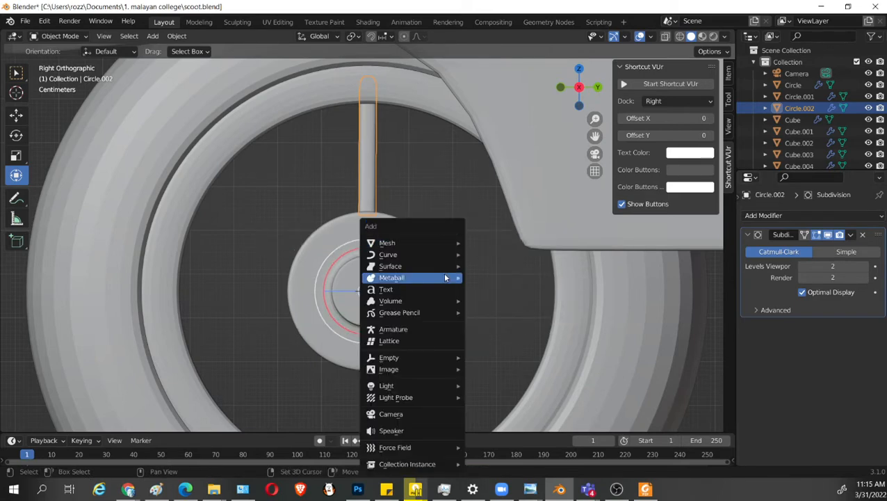
mouse_move(418, 243)
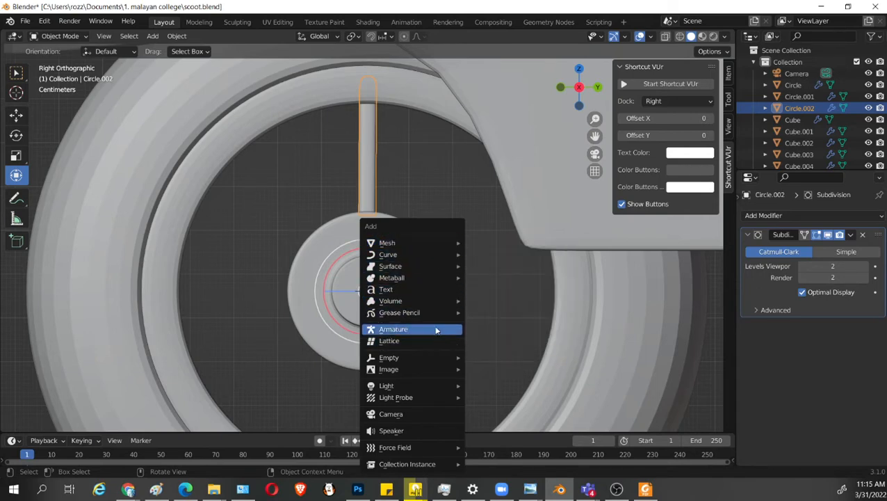
mouse_move(427, 357)
click(488, 357)
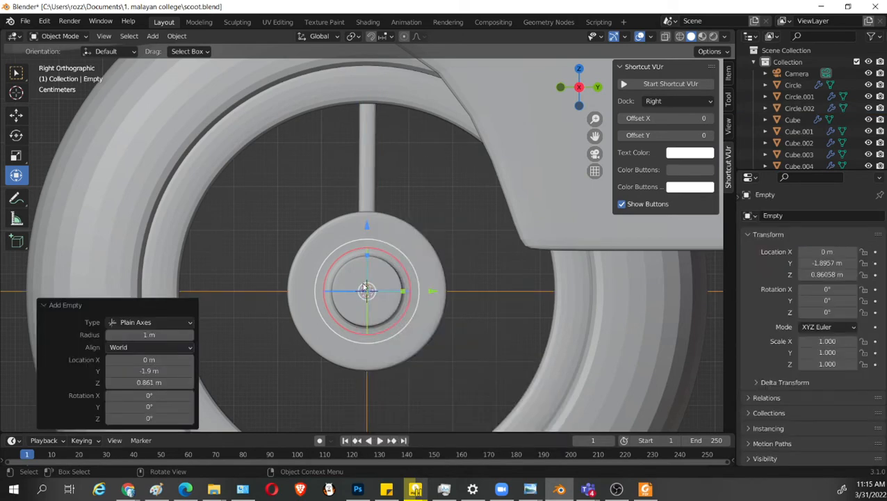
Add an Array modifier to the spoke object with a fixed count of 4.
click(372, 181)
click(787, 217)
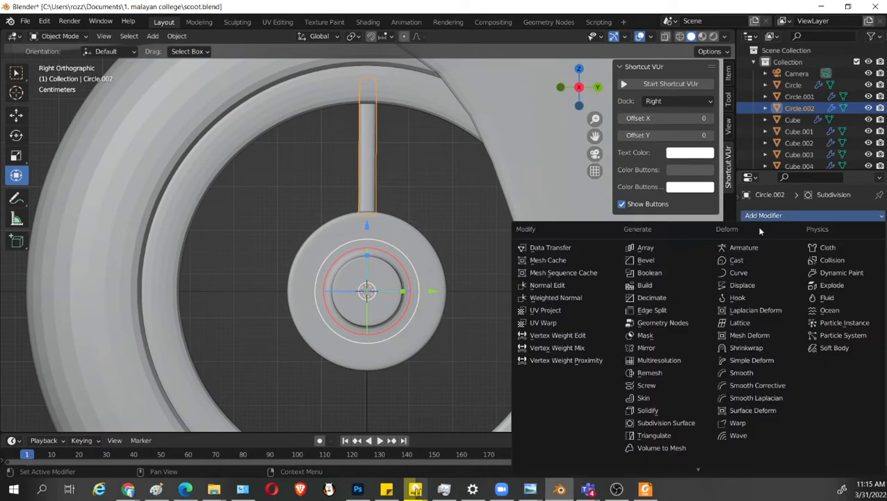
click(664, 249)
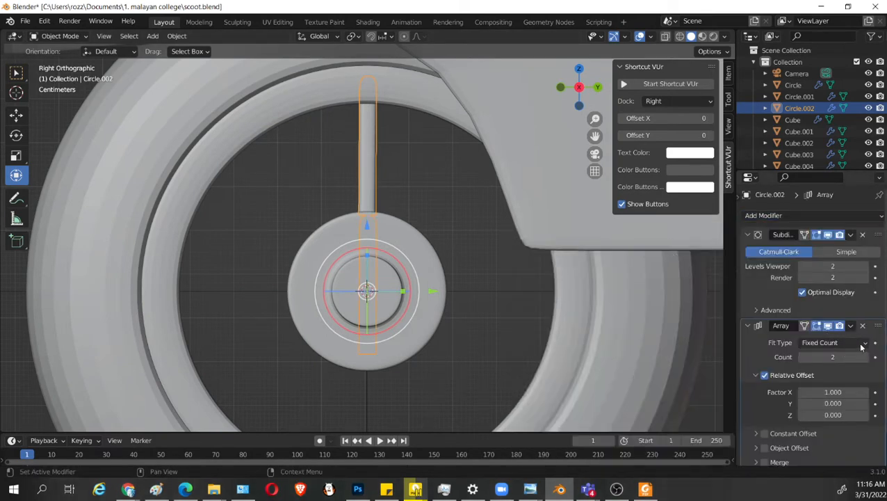
scroll(841, 417, down, 2)
click(756, 400)
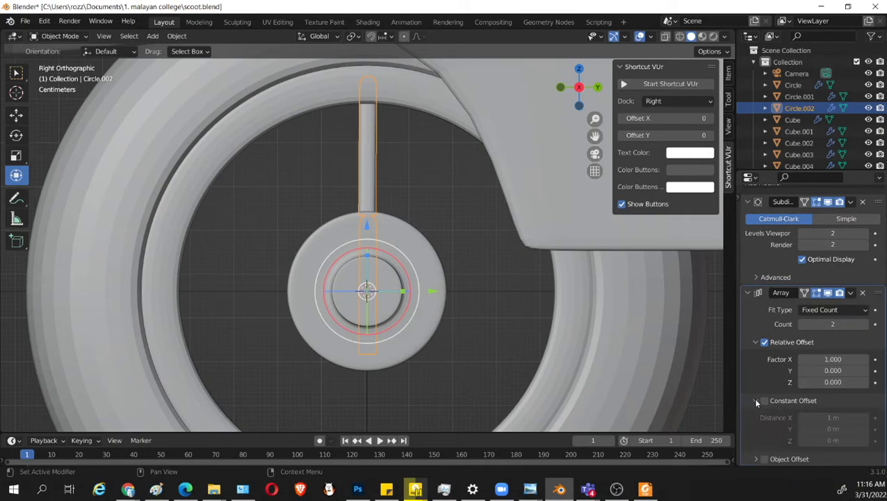
click(757, 401)
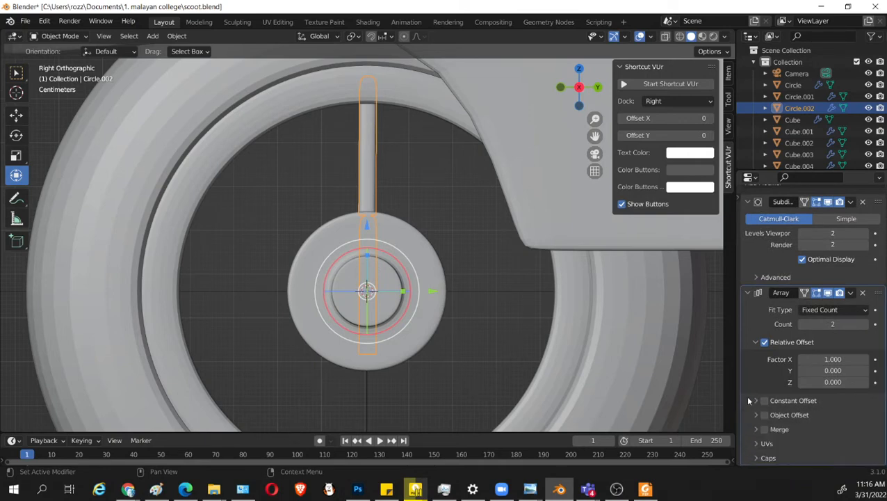
click(863, 324)
click(866, 325)
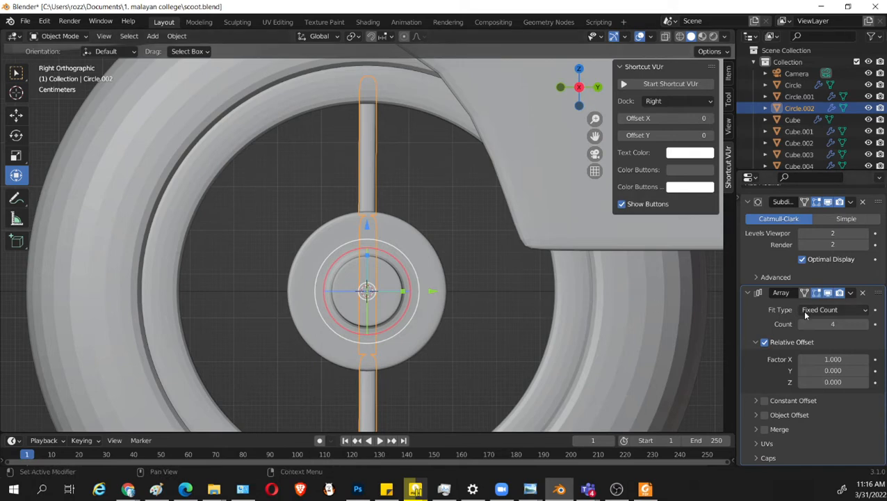
Undo the spoke's Array modifier and delete the empty at the hub centre.
click(506, 293)
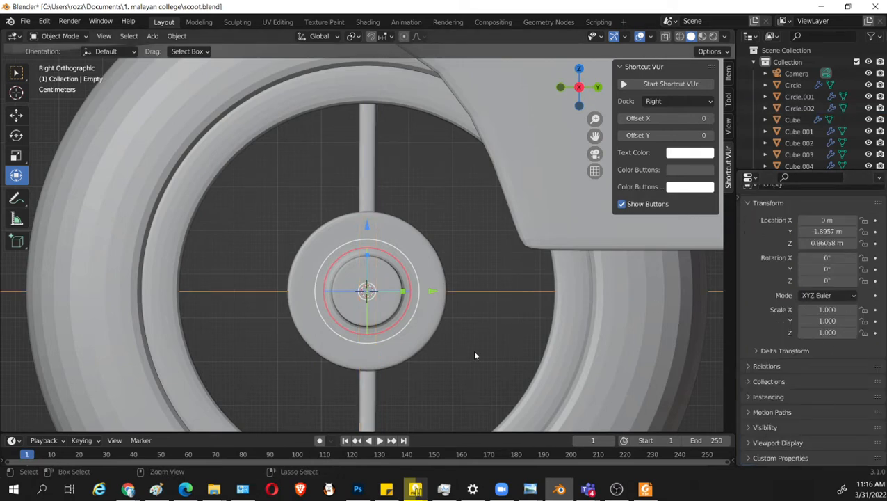
key(ctrl+z)
key(ctrl+z)
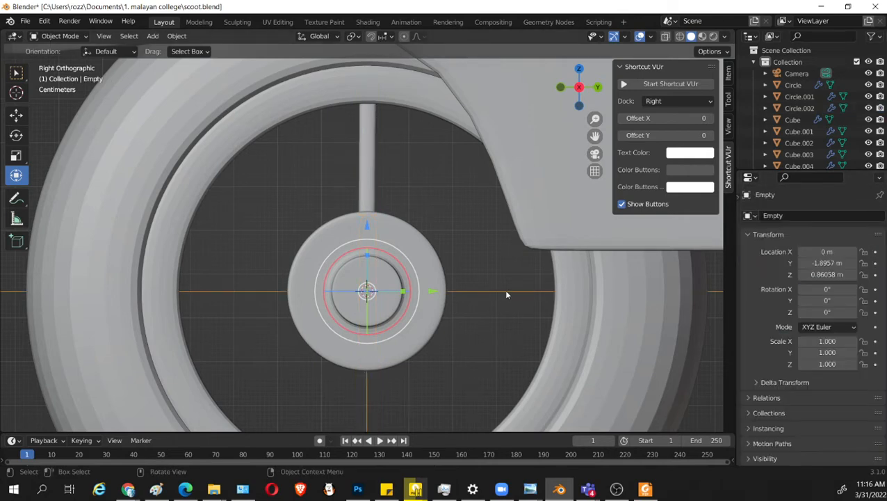
key(Delete)
Add a Mirror modifier to the spoke object and mirror it across both the X and Z axes.
click(396, 191)
middle_drag(395, 196, 479, 288)
click(781, 217)
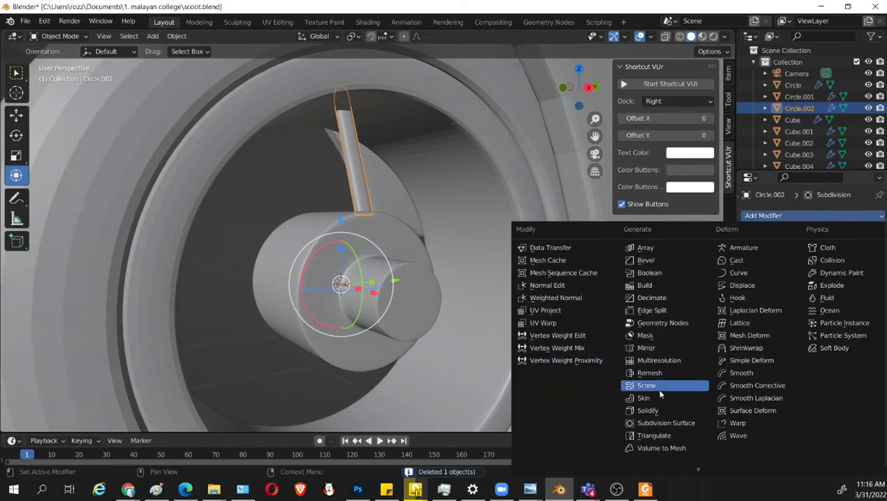
click(669, 348)
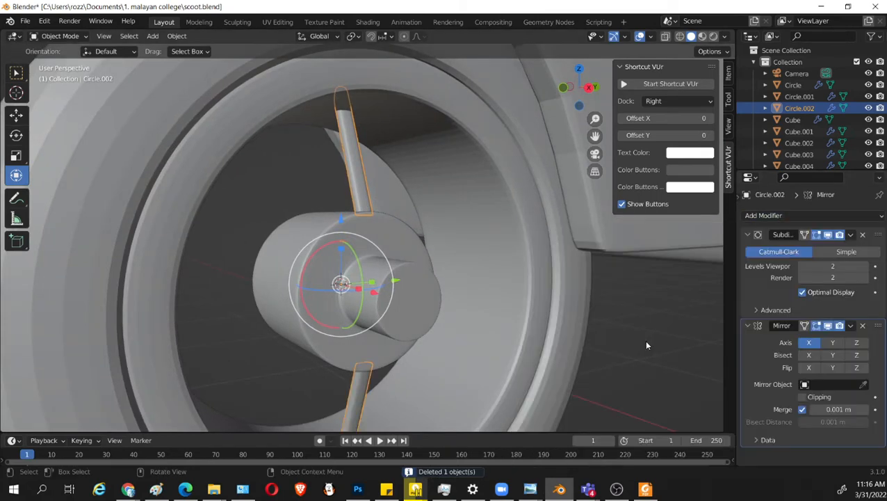
middle_drag(597, 336, 499, 321)
middle_drag(712, 339, 445, 313)
click(831, 342)
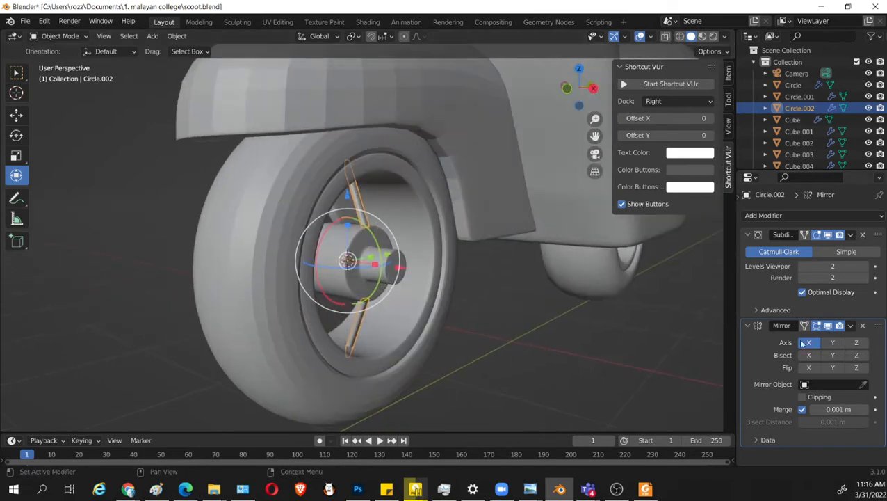
click(856, 342)
middle_drag(508, 316, 468, 321)
scroll(457, 334, up, 3)
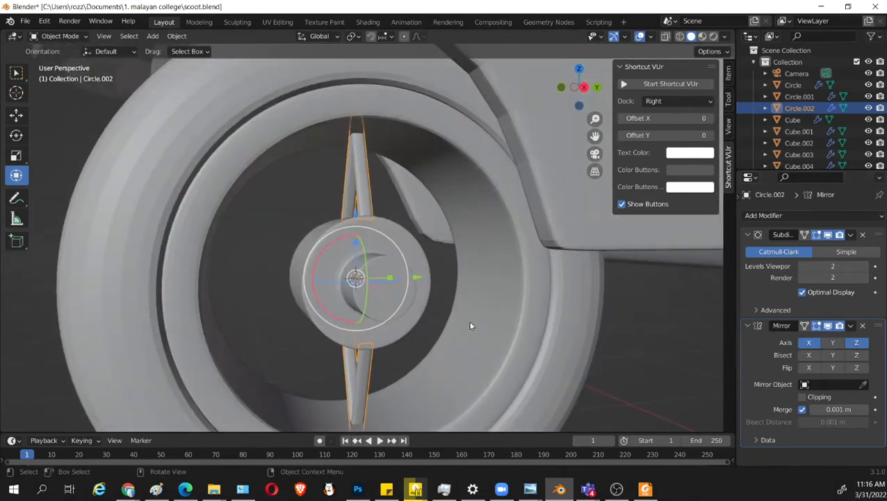
key(KP_3)
scroll(482, 330, down, 2)
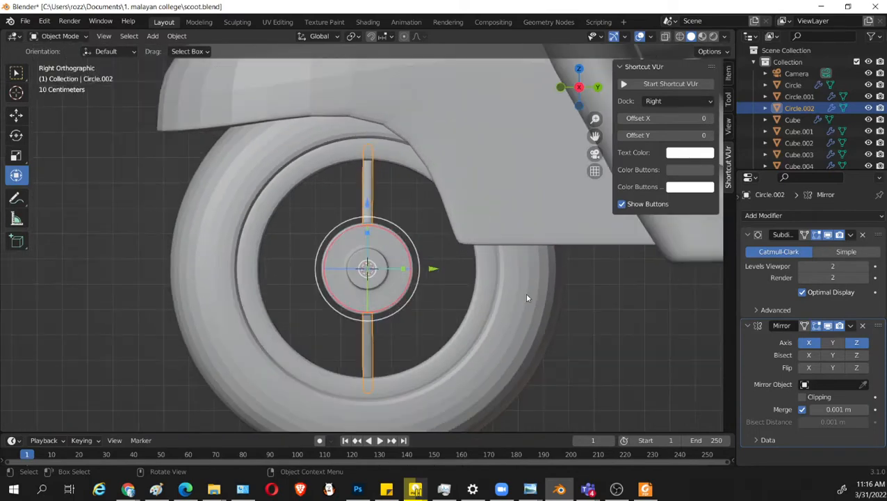
key(shift+d)
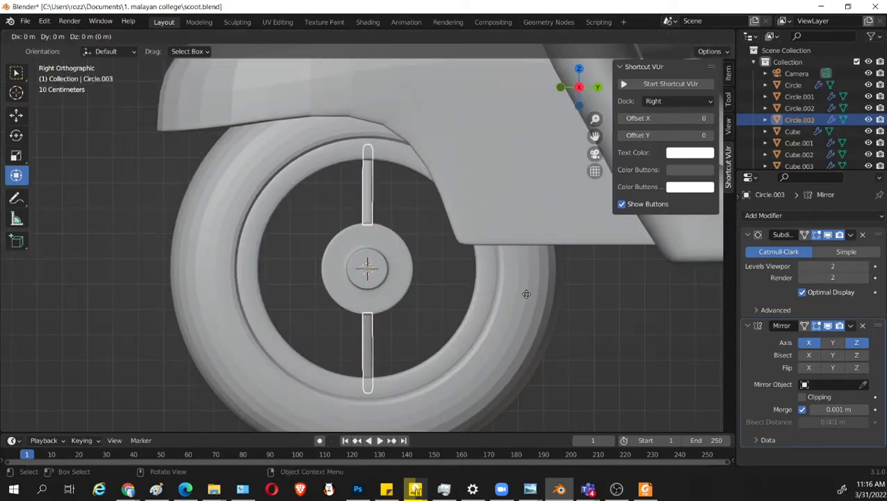
text(r45)
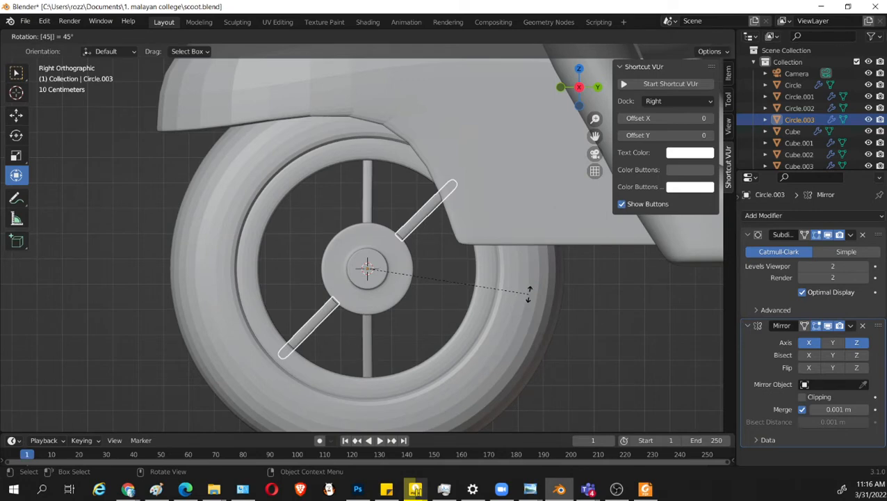
key(Escape)
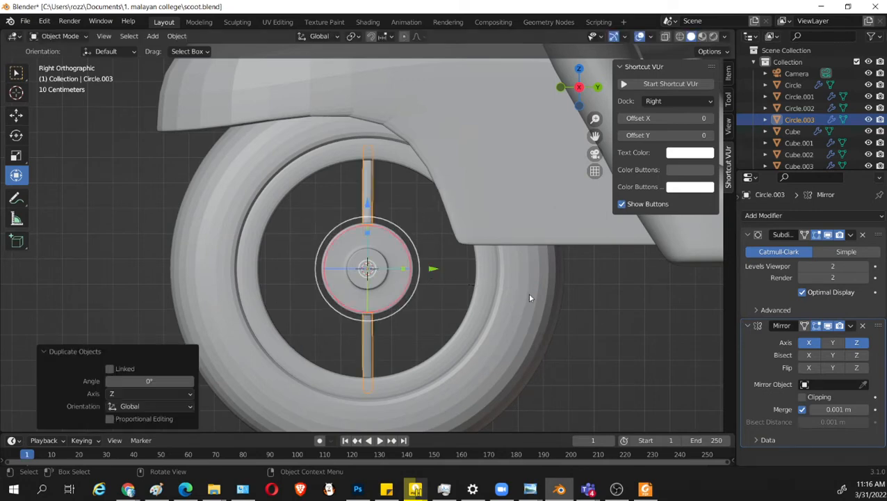
key(ctrl+z)
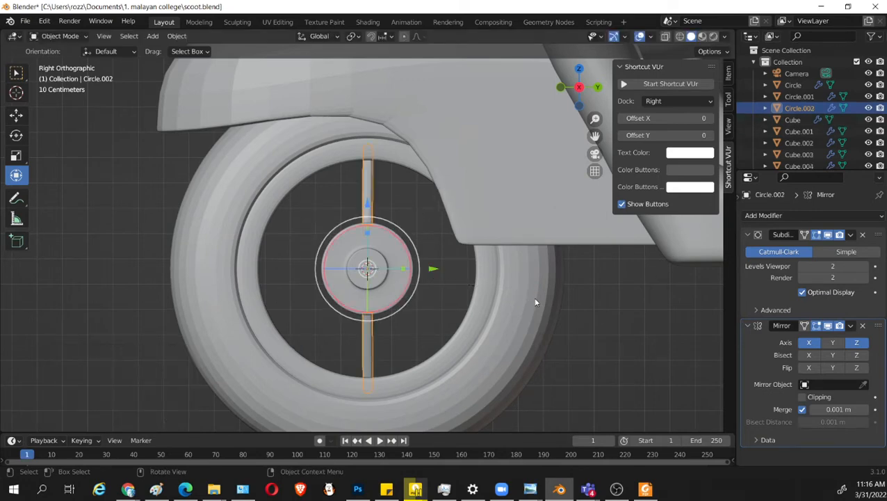
key(r)
key(Escape)
Duplicate the mirrored vertical spokes and rotate the copy 90° around the hub in the right view.
key(shift+d)
key(r)
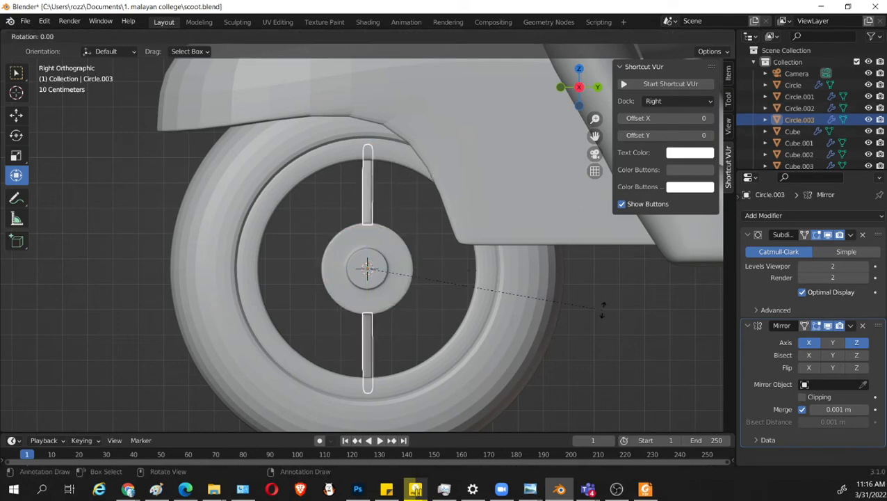
text(90)
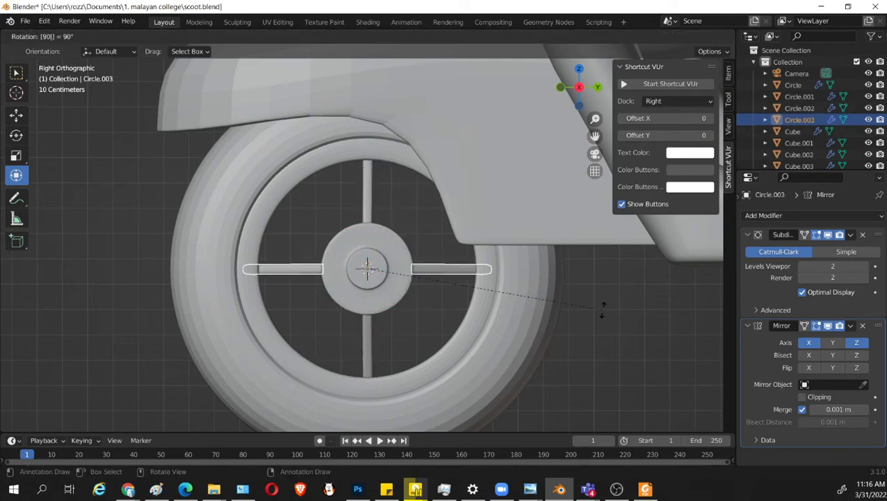
key(Return)
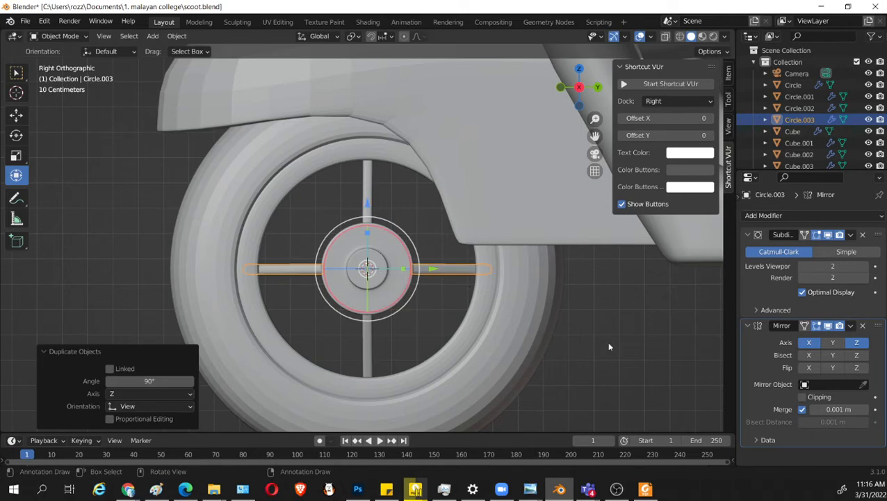
Select both the vertical and horizontal spoke objects, duplicate them and rotate the copies 45° around the hub.
shift+click(368, 183)
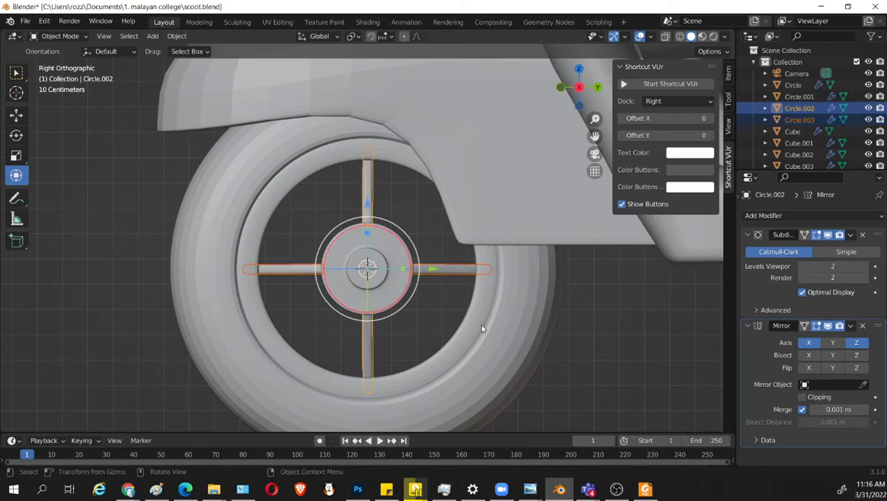
key(shift+d)
key(r)
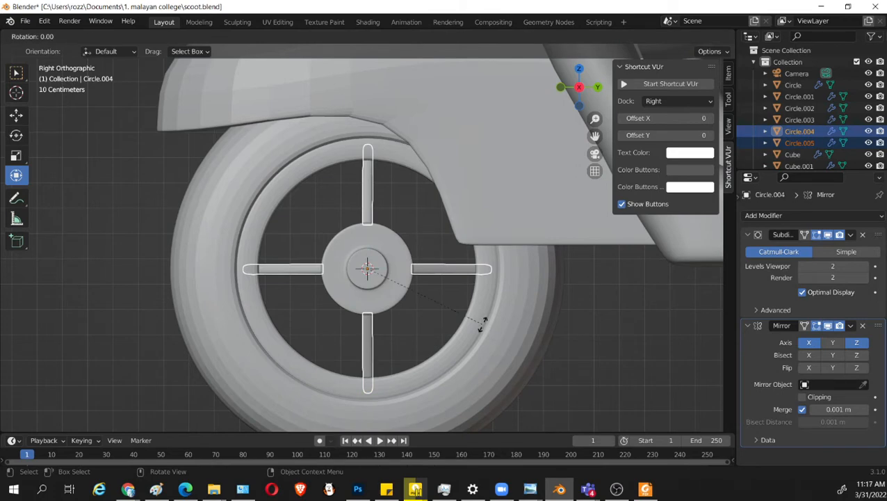
text(45)
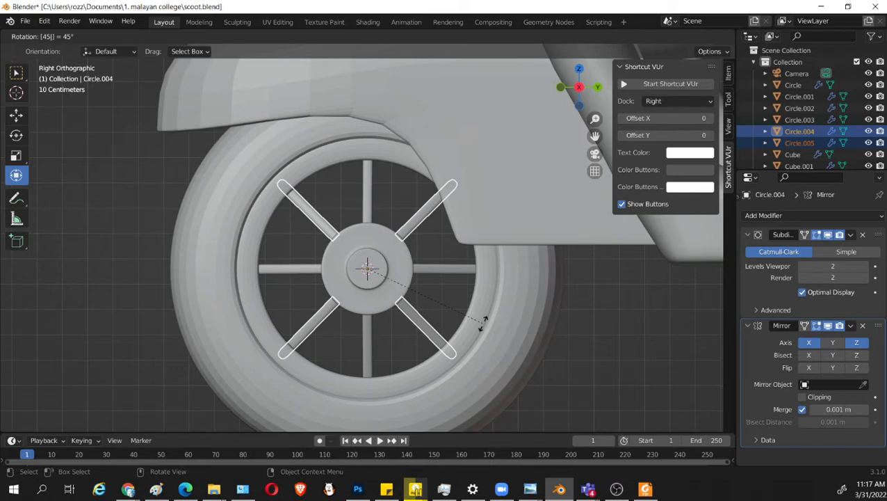
key(Return)
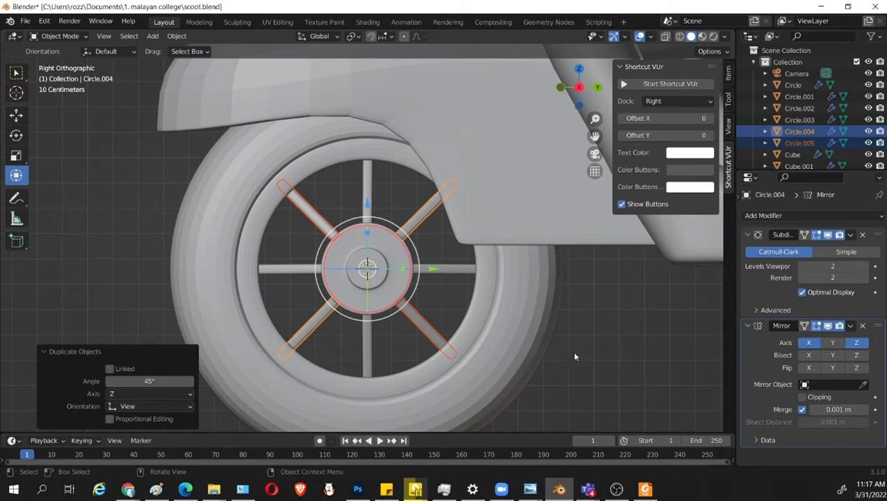
Rotate the duplicated diagonal spokes a further 14° around the hub in the right view.
key(r)
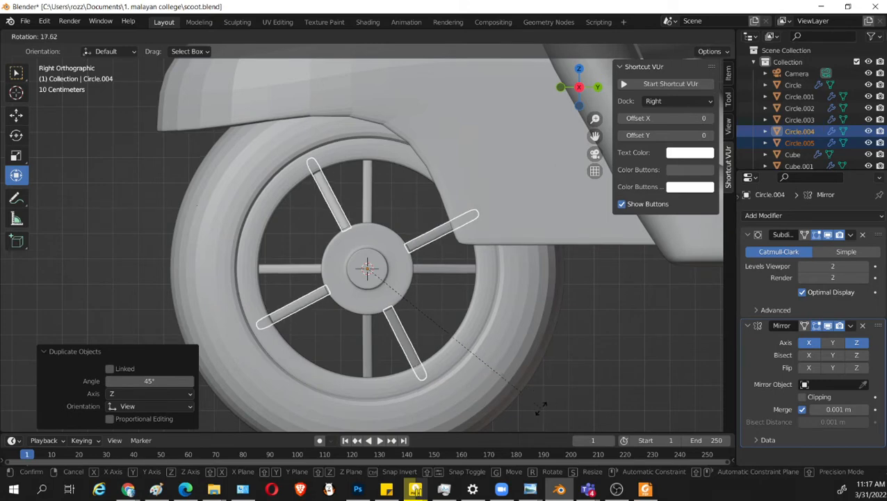
right_click(589, 383)
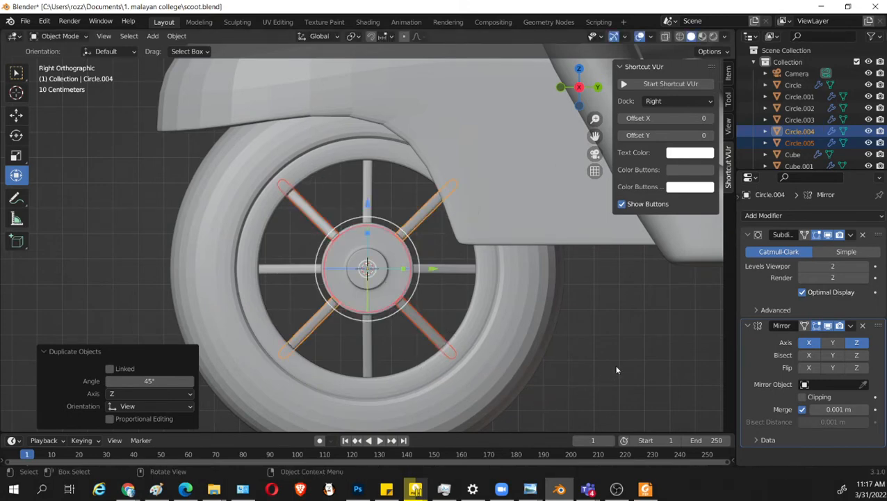
key(r)
click(616, 381)
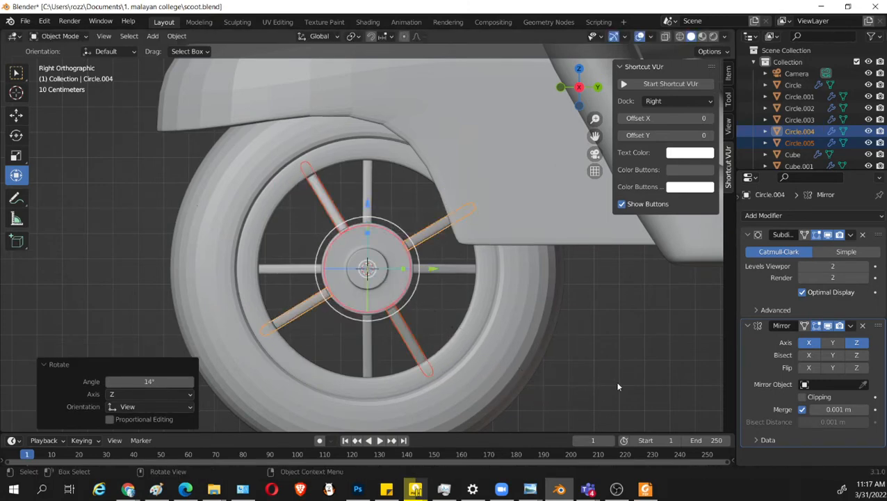
Duplicate the rotated spokes and rotate the copies about -29.5° around the hub to fill the remaining gaps.
key(shift+d)
key(r)
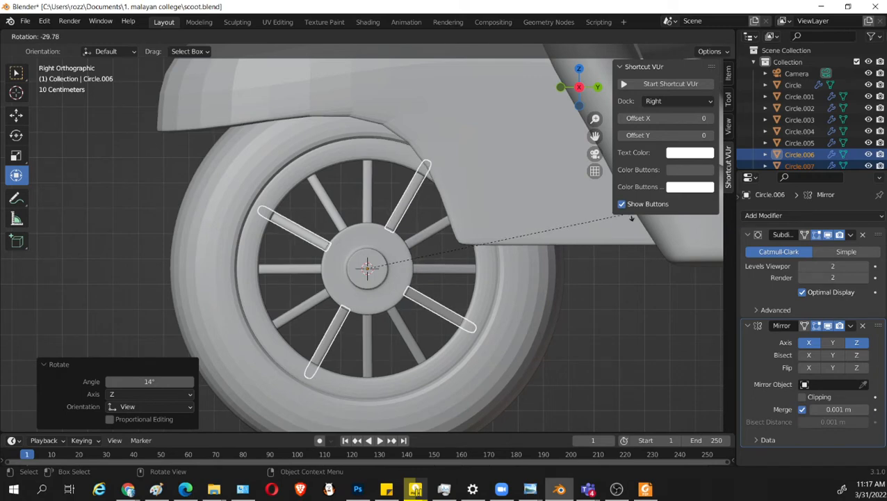
click(630, 218)
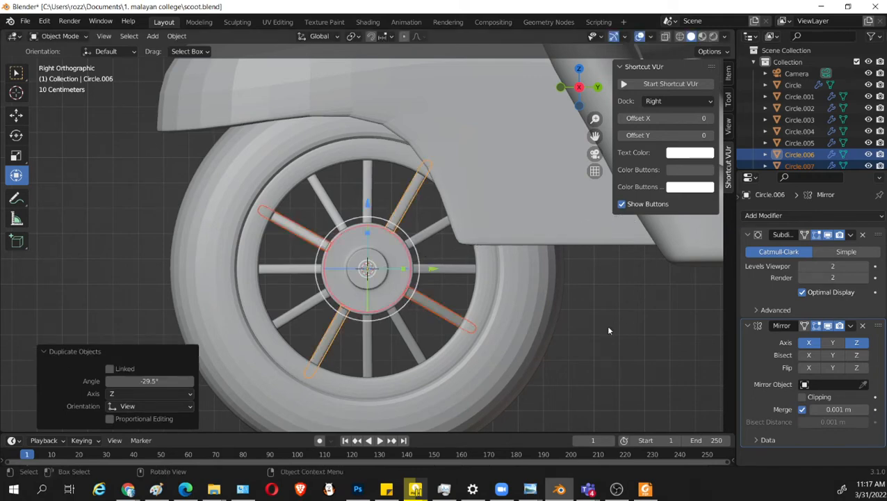
click(595, 351)
scroll(541, 386, down, 2)
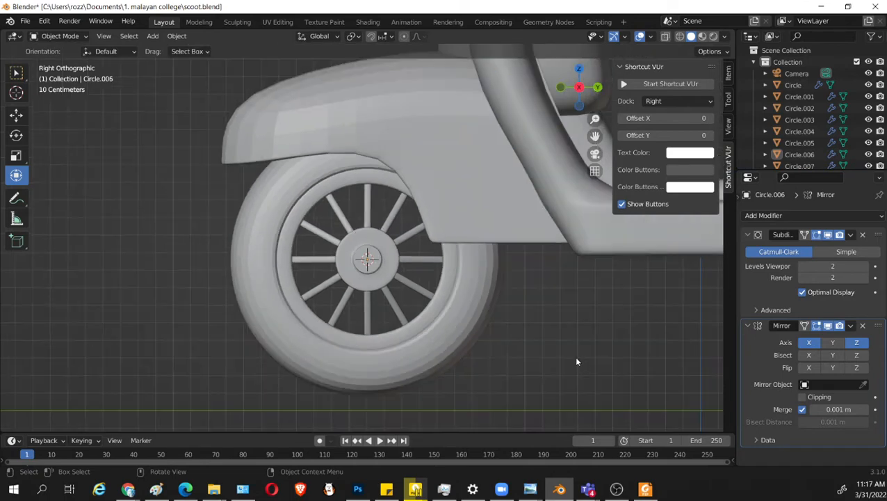
Even out the spoke spacing by rotating the upper-left spoke Circle.005 by 0.982° and fine-tuning the angle of spoke Circle.007.
click(335, 207)
scroll(545, 344, up, 1)
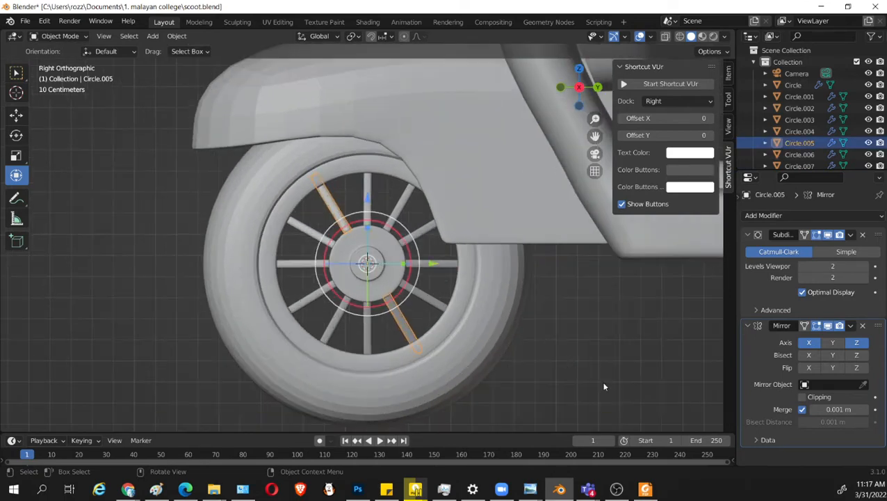
key(r)
click(604, 390)
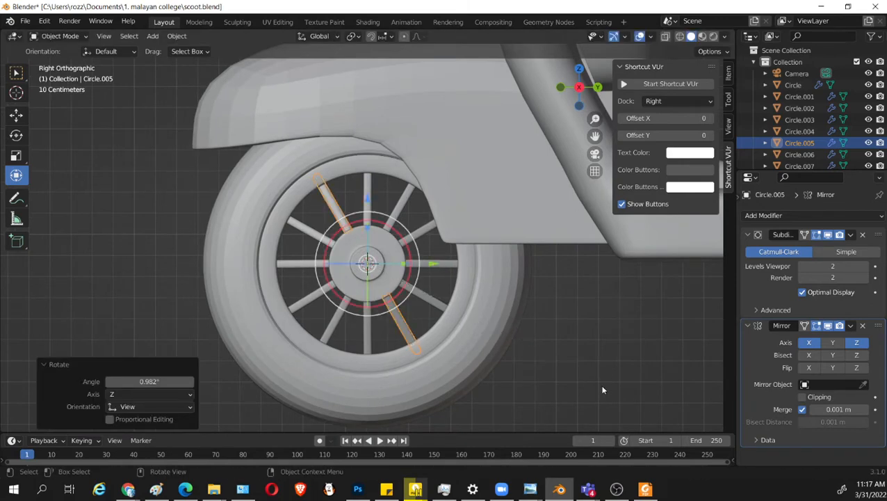
click(320, 237)
key(r)
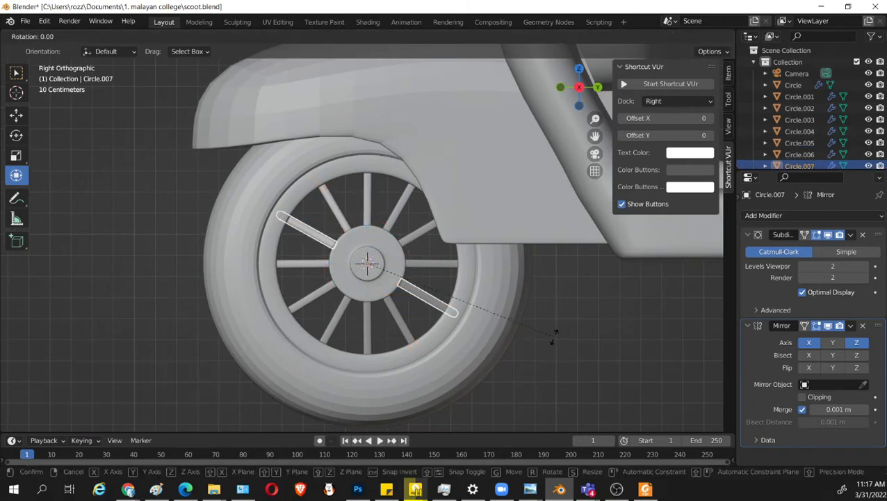
click(554, 335)
middle_drag(540, 381, 462, 296)
click(559, 364)
Open the front wheel's tire mesh in Edit Mode and select the linked tire geometry.
middle_drag(426, 244, 346, 262)
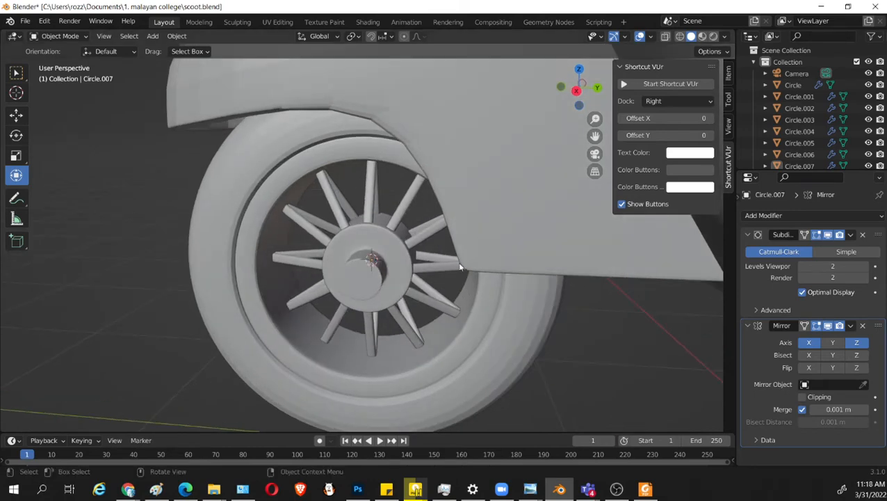
middle_drag(459, 266, 441, 320)
mouse_move(358, 211)
middle_down()
mouse_move(379, 208)
mouse_move(364, 208)
middle_up()
click(364, 208)
middle_drag(391, 272, 486, 341)
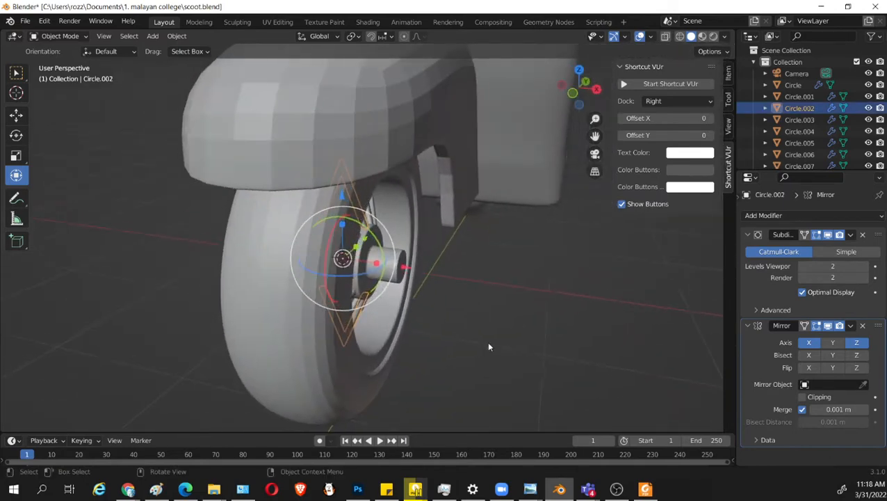
click(283, 325)
key(Tab)
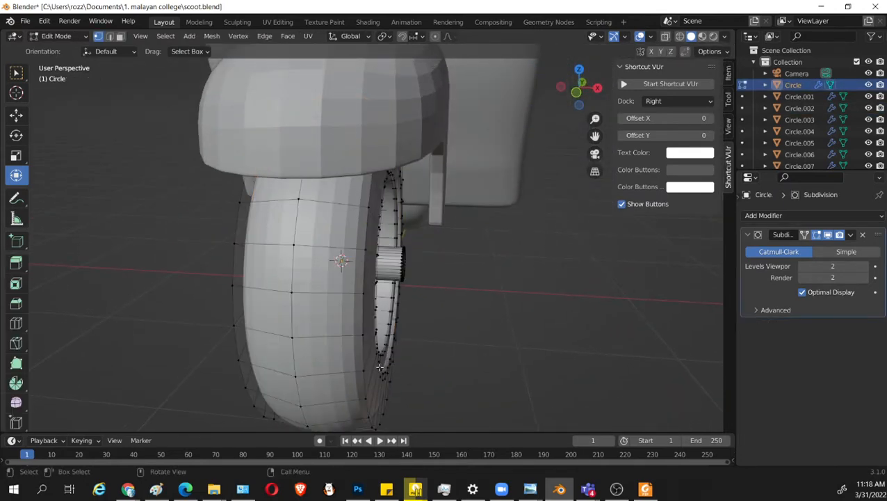
key(l)
middle_drag(369, 384, 440, 328)
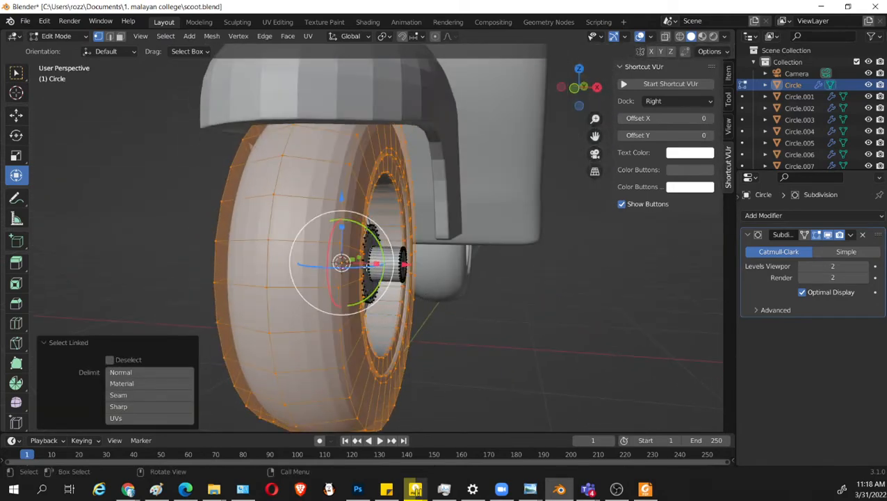
middle_drag(368, 268, 387, 311)
scroll(386, 311, up, 4)
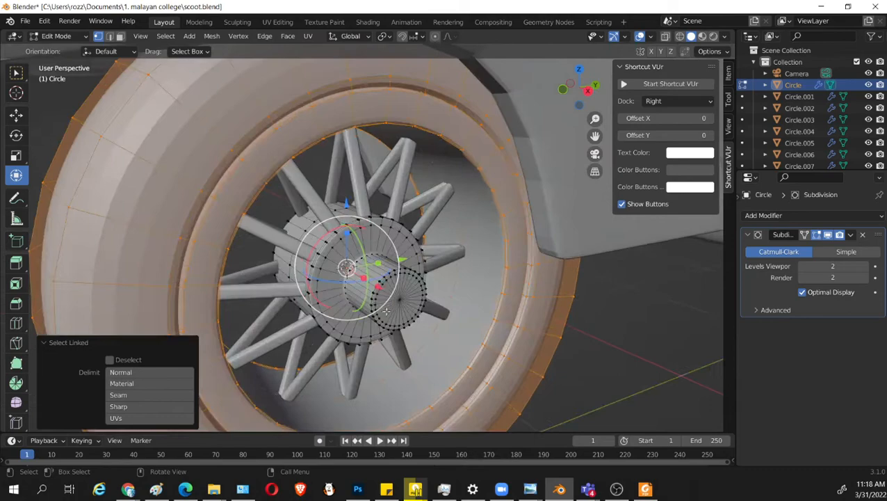
Select the linked hub geometry inside the wheel mesh, rescale it, return to Object Mode and save the file.
click(365, 214)
scroll(361, 263, up, 1)
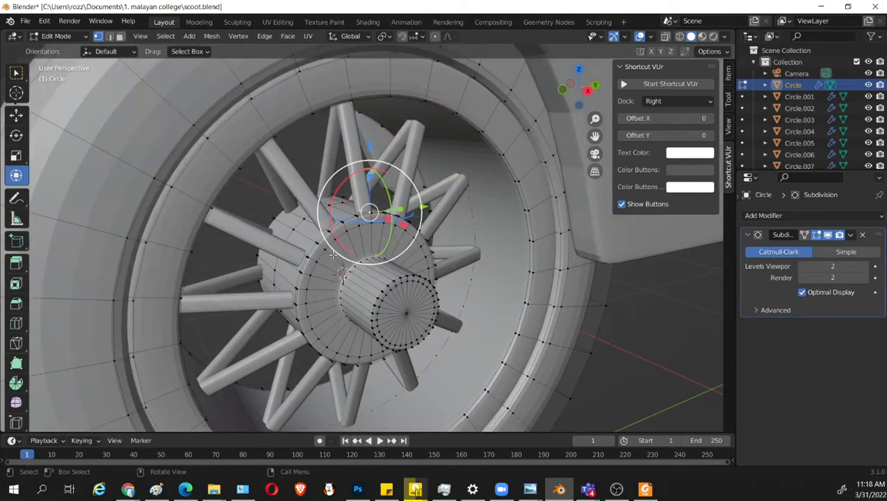
key(l)
middle_drag(375, 266, 360, 285)
key(s)
click(373, 271)
key(Tab)
key(ctrl+s)
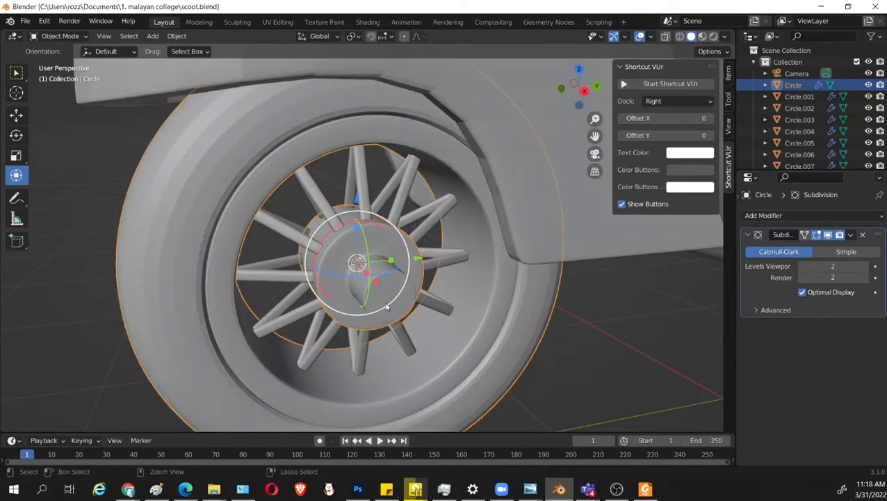
Examine the finished spoked front wheel on the whole scooter from several angles and distances.
scroll(526, 369, down, 3)
middle_drag(525, 369, 530, 380)
click(531, 381)
scroll(500, 379, down, 5)
middle_drag(475, 378, 449, 359)
click(415, 489)
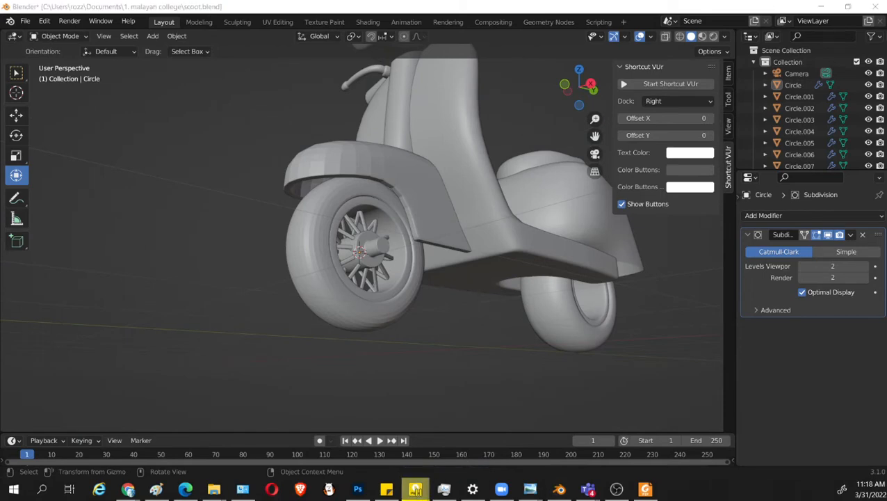
middle_drag(447, 227, 464, 317)
scroll(380, 380, up, 4)
scroll(436, 369, up, 4)
scroll(438, 318, down, 3)
scroll(427, 327, up, 4)
scroll(509, 343, up, 2)
scroll(527, 328, down, 3)
scroll(479, 319, up, 4)
Inspect how the spokes meet the hub and rim, and check the protruding axle from the side and front.
click(404, 174)
scroll(560, 328, down, 4)
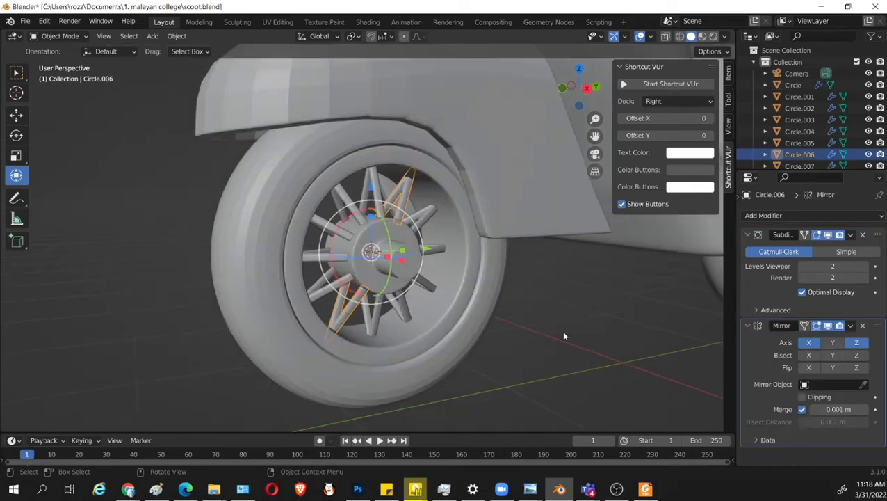
middle_drag(565, 328, 542, 320)
middle_drag(472, 329, 516, 348)
click(509, 318)
scroll(468, 341, up, 2)
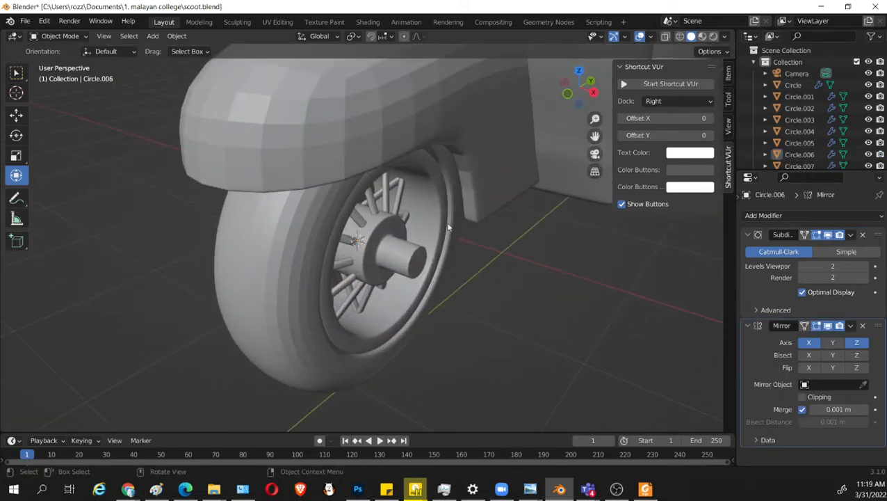
middle_drag(449, 227, 432, 259)
scroll(443, 269, up, 2)
middle_drag(394, 312, 396, 271)
scroll(509, 292, down, 2)
key(Tab)
scroll(404, 263, up, 4)
key(Tab)
click(403, 308)
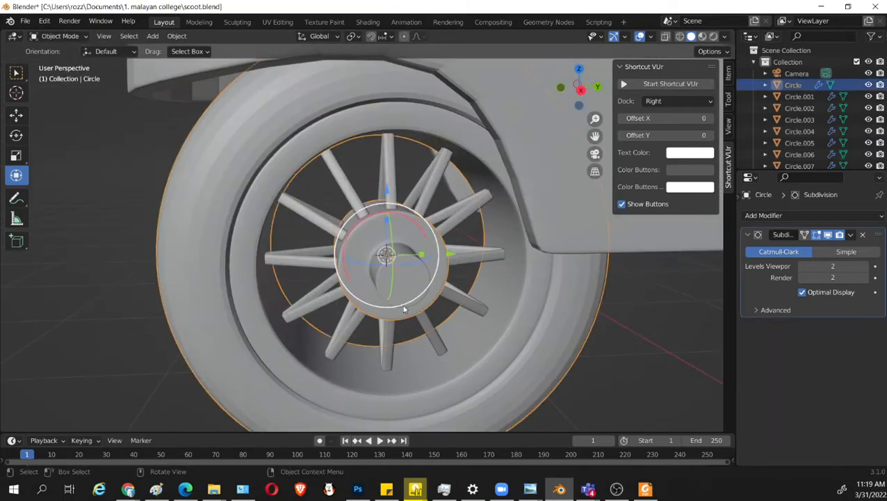
middle_drag(403, 308, 452, 294)
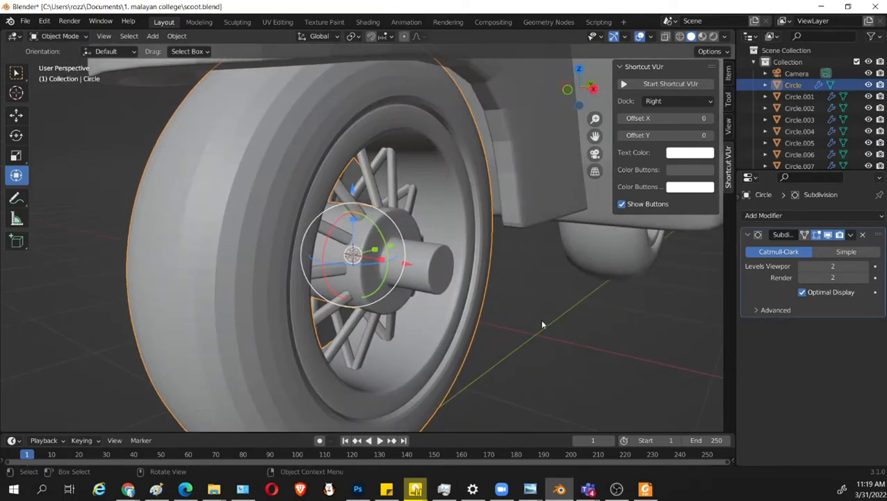
scroll(543, 324, up, 2)
middle_drag(494, 322, 464, 293)
scroll(525, 306, down, 4)
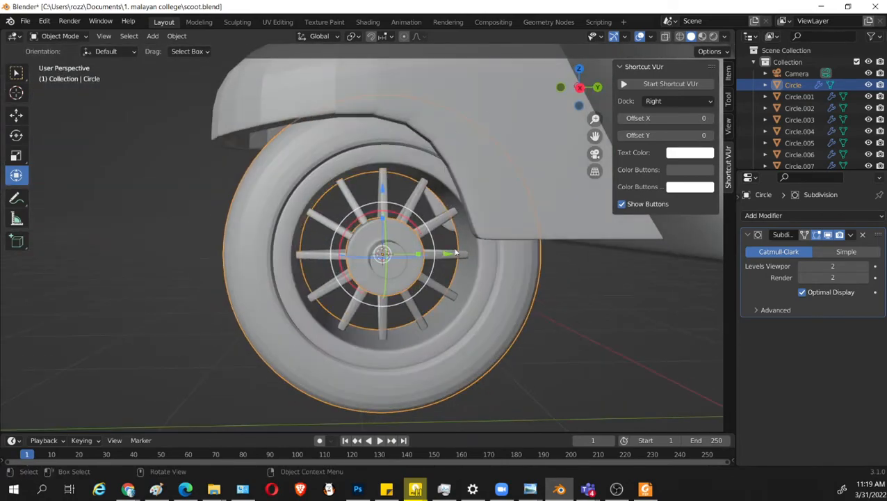
click(560, 317)
middle_drag(560, 317, 425, 255)
click(484, 182)
click(374, 271)
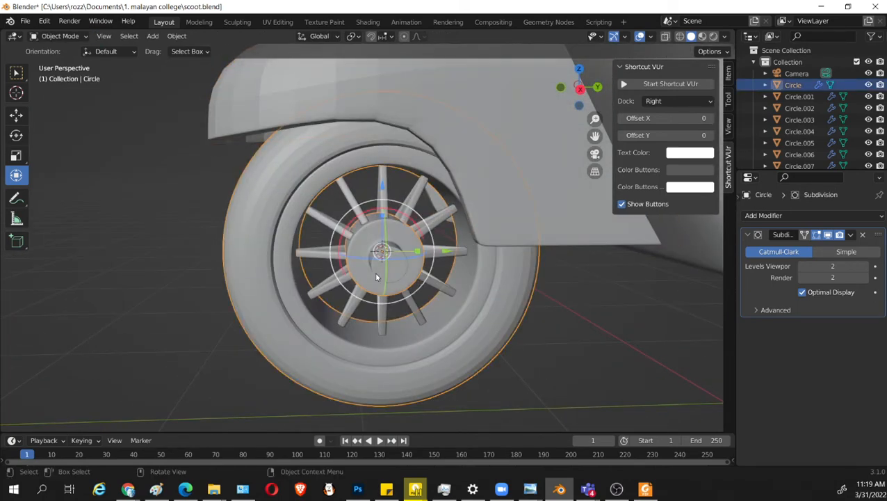
Add a cube mesh at the hub centre and scale it down to about hub size.
key(shift+a)
mouse_move(386, 160)
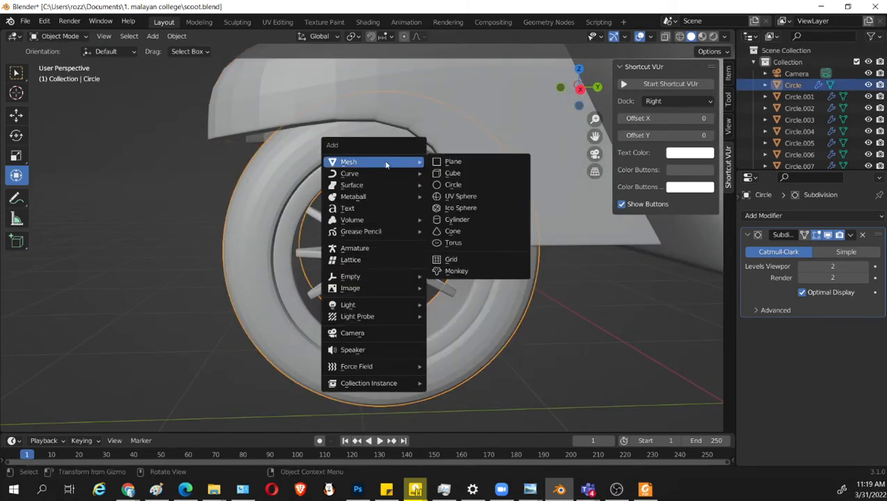
click(445, 173)
key(s)
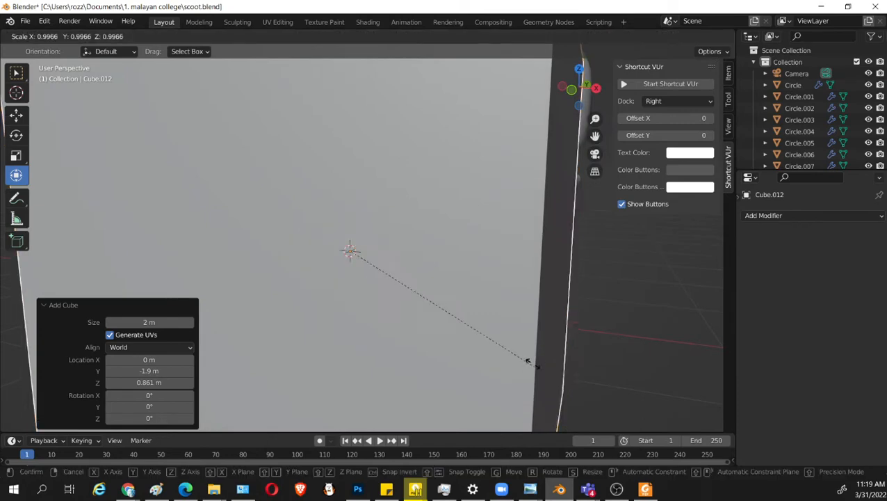
click(377, 255)
In Edit Mode, move the cube's mesh about 0.345 m along X onto the end of the axle.
middle_drag(434, 267, 436, 286)
scroll(436, 299, up, 4)
key(Tab)
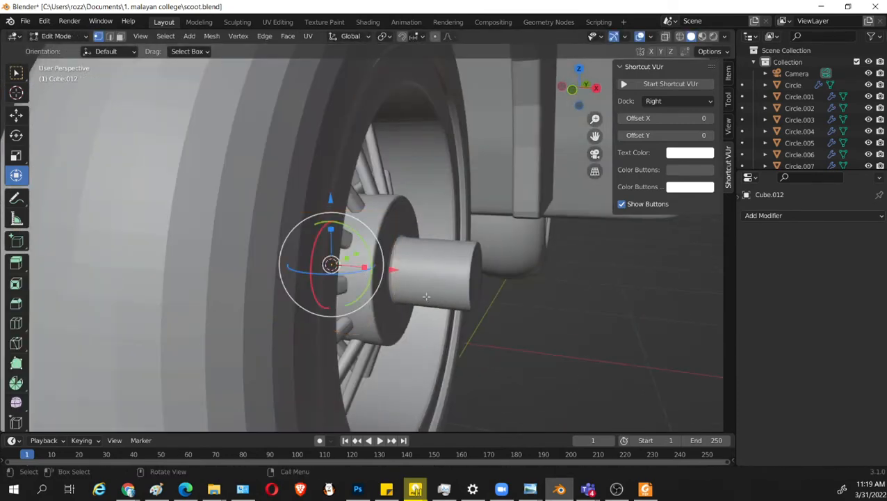
middle_drag(365, 293, 352, 308)
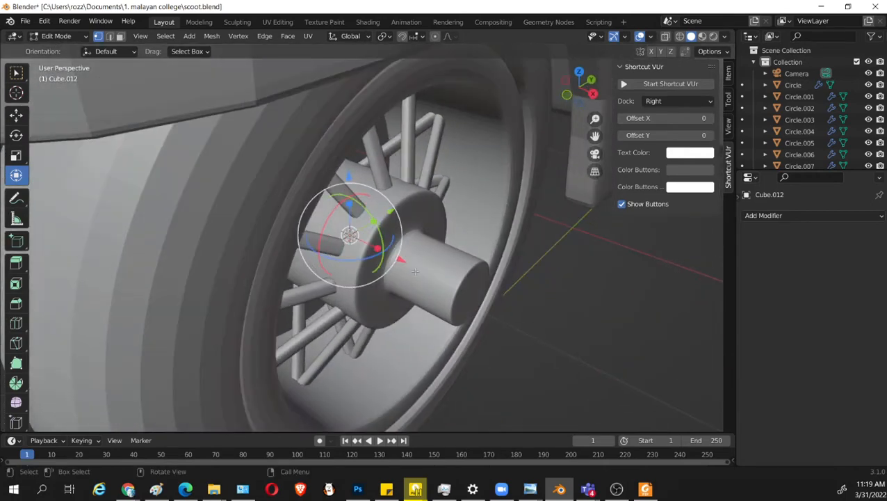
drag(401, 260, 490, 288)
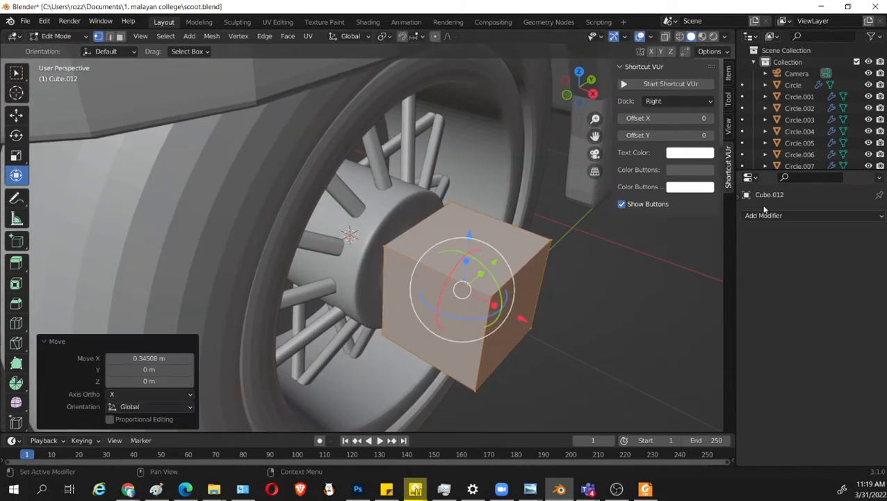
Add a Mirror modifier across X and a Subdivision Surface modifier to the axle cube.
click(764, 215)
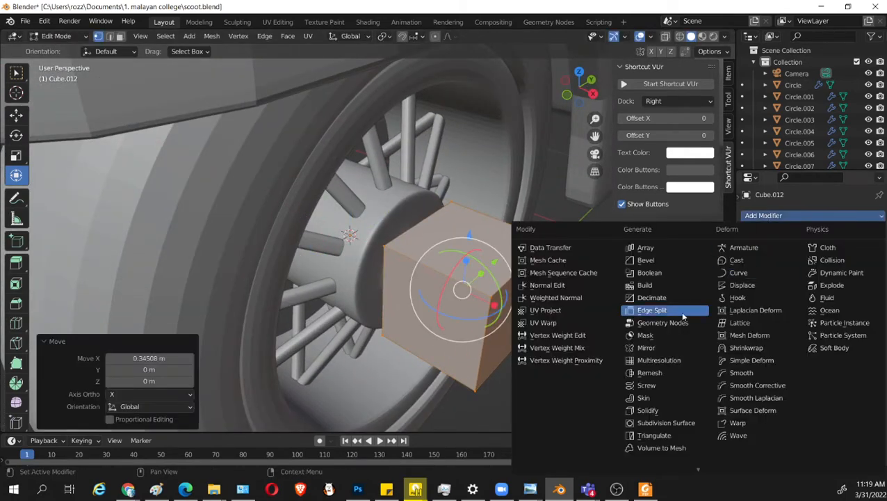
click(666, 349)
click(802, 214)
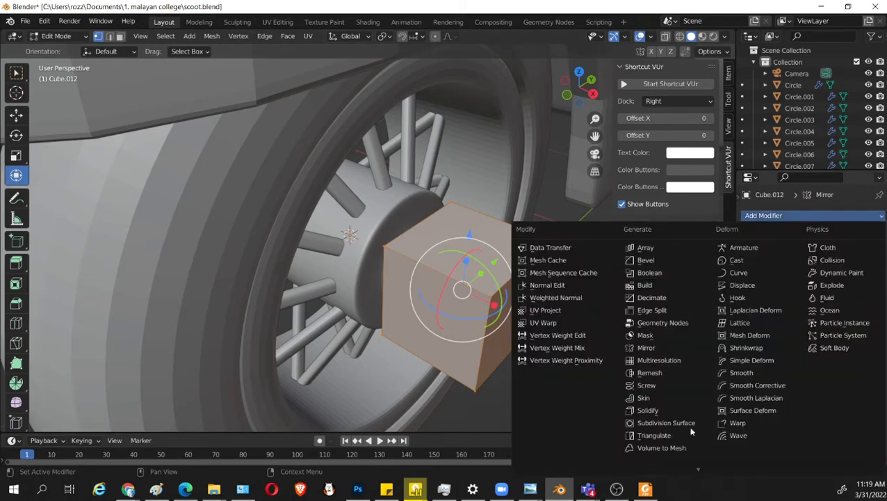
click(639, 421)
Flatten the axle cube by scaling its mesh along X to 0.404.
mouse_move(490, 371)
middle_down()
mouse_move(530, 362)
mouse_move(479, 357)
mouse_move(491, 359)
middle_up()
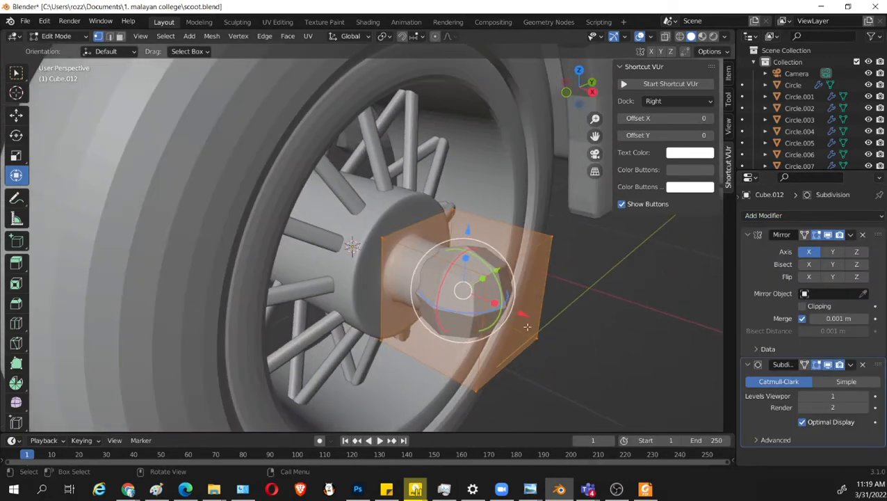
click(469, 291)
middle_drag(469, 291, 455, 306)
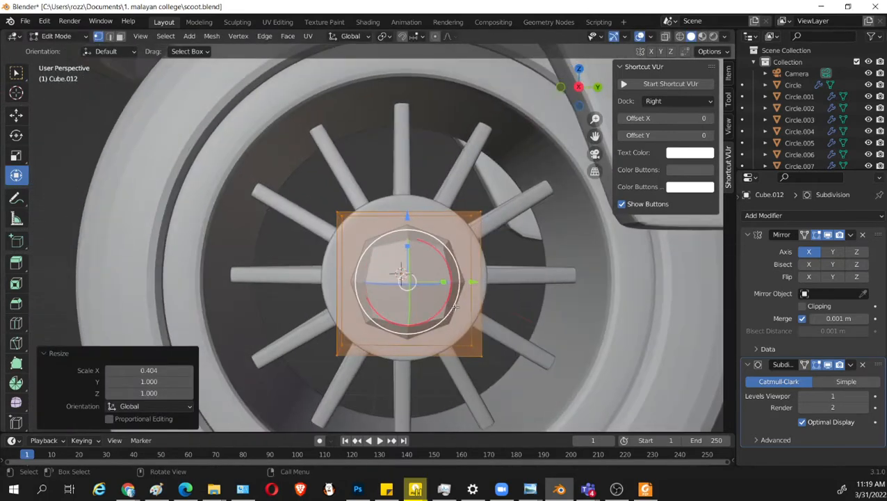
Select the whole cap mesh in the right wireframe view and scale it up uniformly around the hub.
key(KP_3)
key(shift+z)
drag(235, 154, 503, 251)
key(l)
key(s)
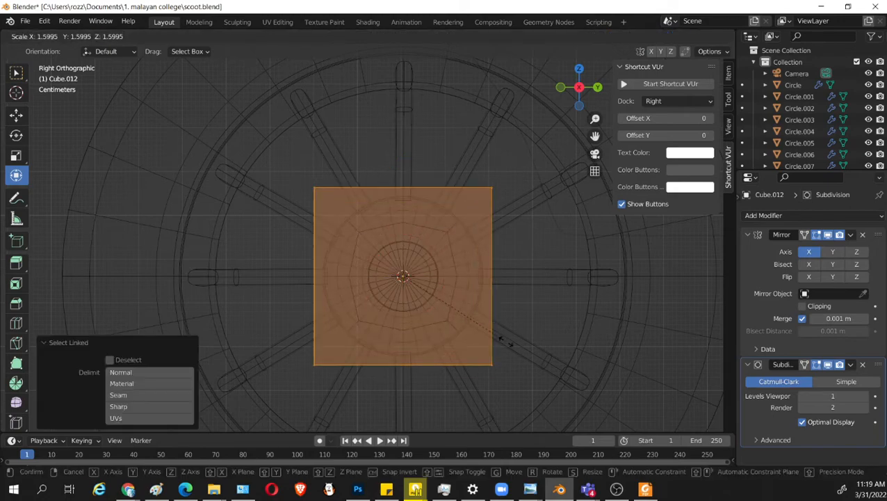
click(541, 355)
Return to solid shading and thin the cap mesh by scaling it along X to 0.621.
mouse_move(541, 355)
middle_down()
mouse_move(556, 344)
mouse_move(618, 347)
mouse_move(543, 308)
mouse_move(453, 283)
middle_up()
key(shift+z)
key(s)
key(x)
click(593, 317)
Add one vertical and one horizontal centred loop cut across the cap's front face.
key(ctrl+r)
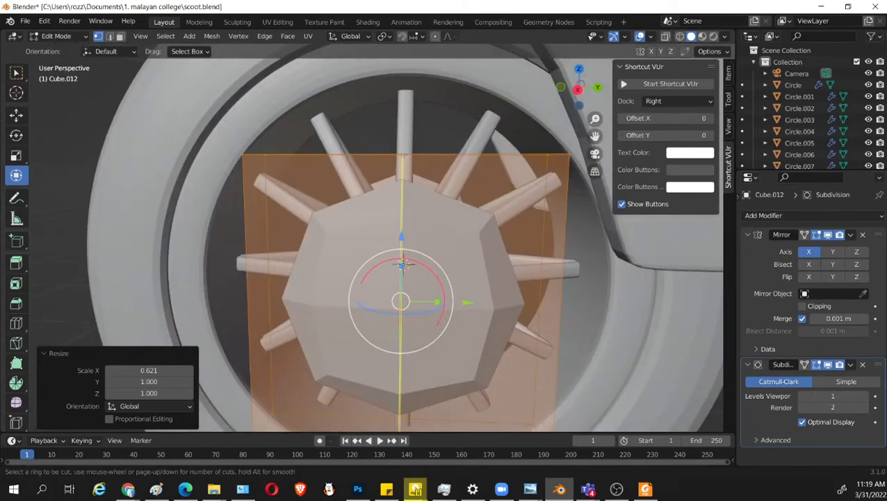
click(415, 281)
click(414, 281)
key(ctrl+r)
click(558, 298)
click(558, 298)
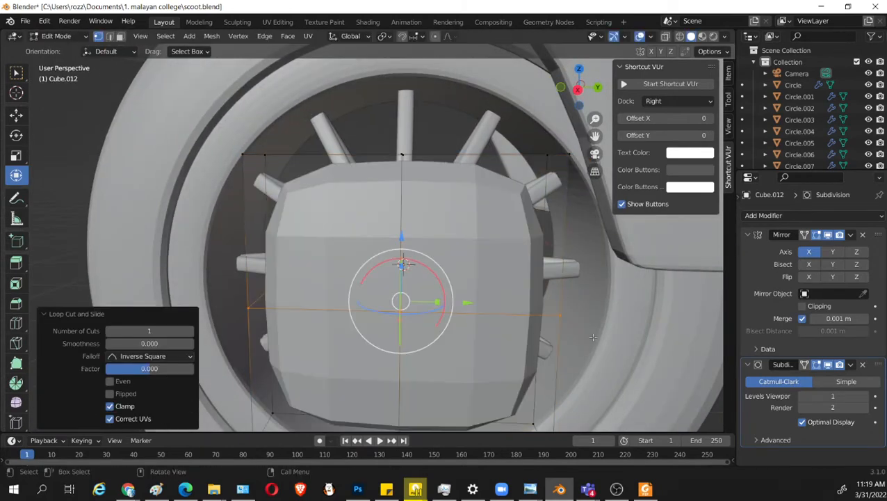
Widen the cap's horizontal centre loop by scaling it along Y to 1.319.
middle_drag(558, 297, 451, 316)
key(s)
key(y)
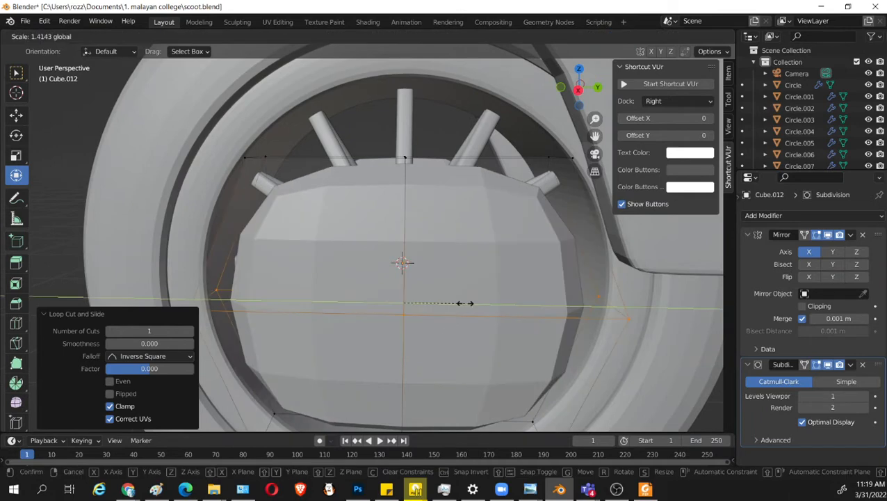
click(463, 303)
scroll(417, 264, down, 3)
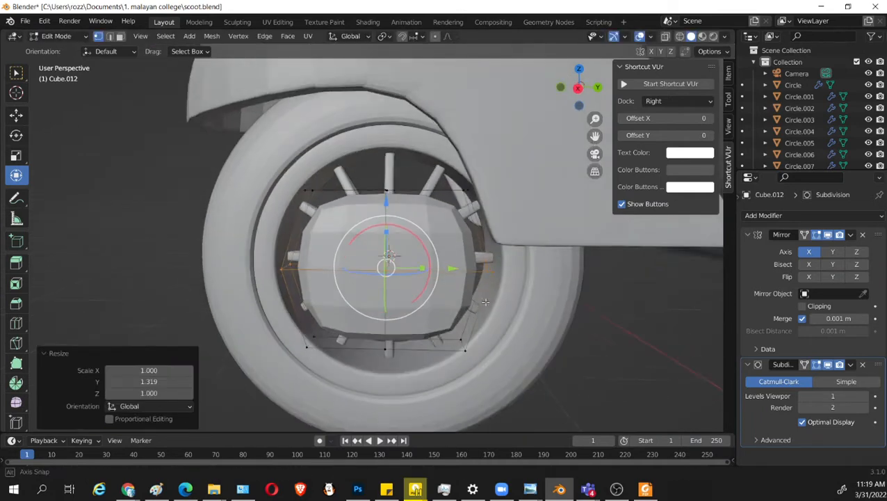
Select the cap's vertical centre loop and scale it along Z to 1.365, giving the face a rounder outline.
alt+click(390, 194)
key(s)
key(z)
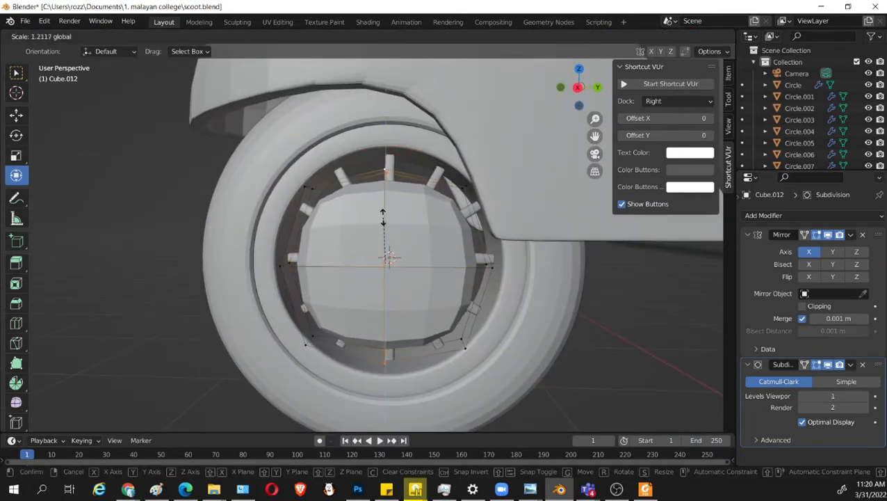
click(384, 214)
middle_drag(384, 214, 562, 322)
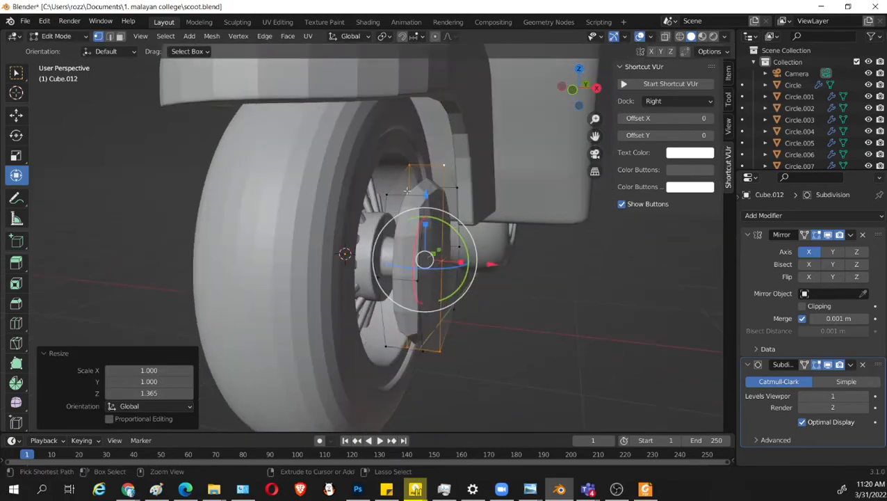
middle_drag(515, 244, 488, 272)
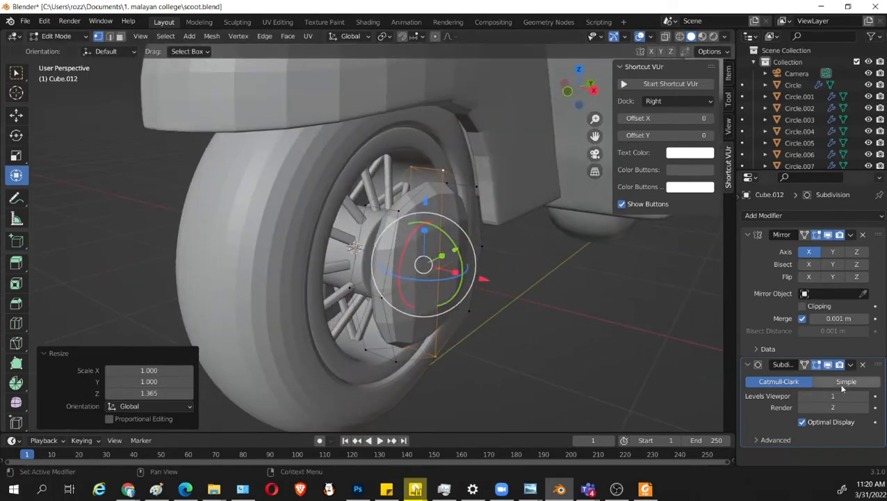
Hide the cap's Subdivision effect in the viewport and shrink the whole linked cap mesh uniformly around the hub, finishing with a 0.897 scale.
click(830, 367)
middle_drag(604, 344, 519, 315)
key(ctrl+l)
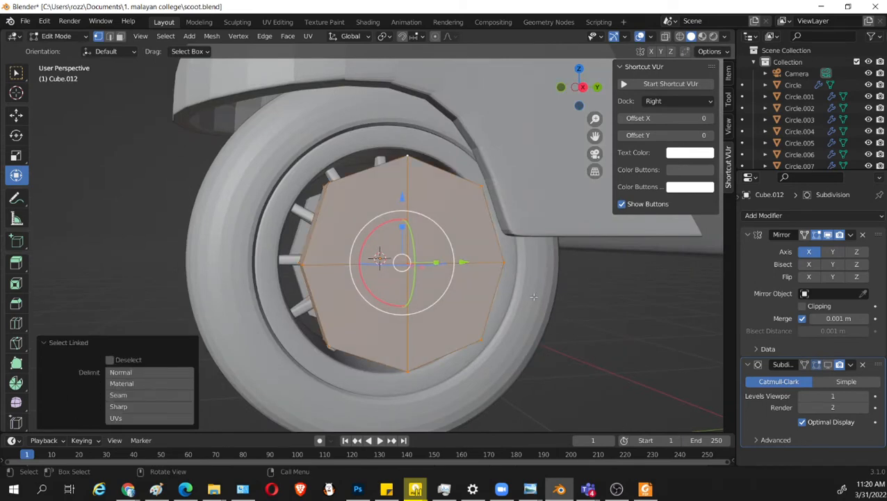
key(s)
click(500, 293)
middle_drag(500, 293, 503, 324)
key(s)
click(520, 326)
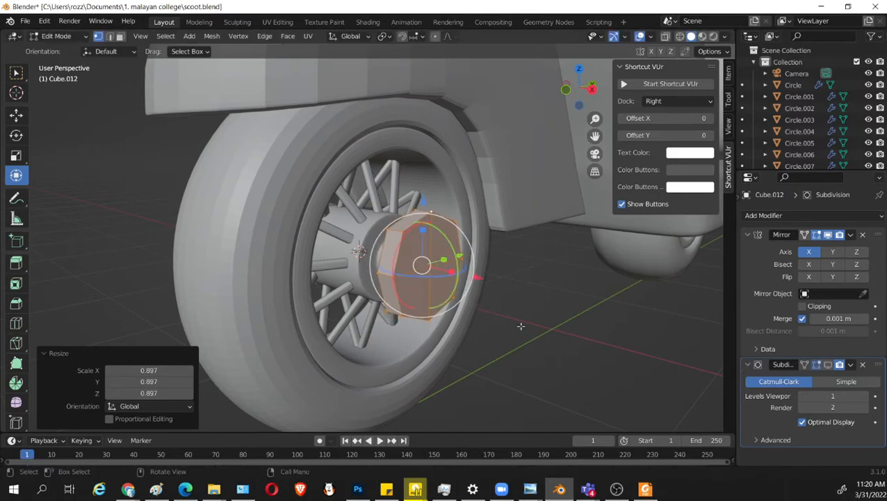
In the right wireframe view, move the cap's upper front corner vertices slightly up and towards the rear.
middle_drag(591, 353, 520, 338)
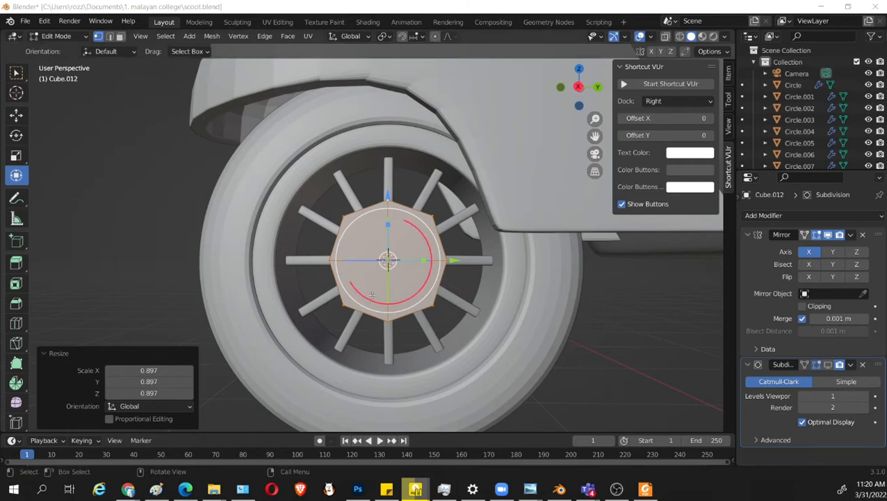
scroll(417, 333, up, 3)
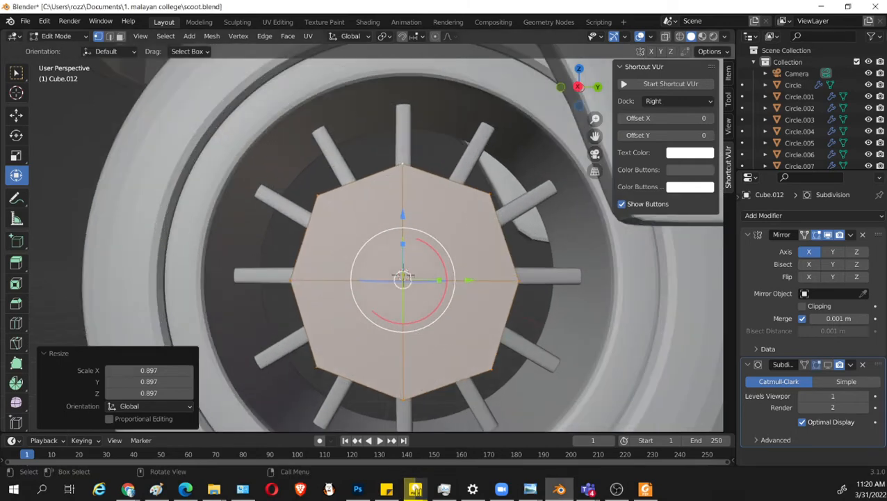
scroll(545, 331, down, 3)
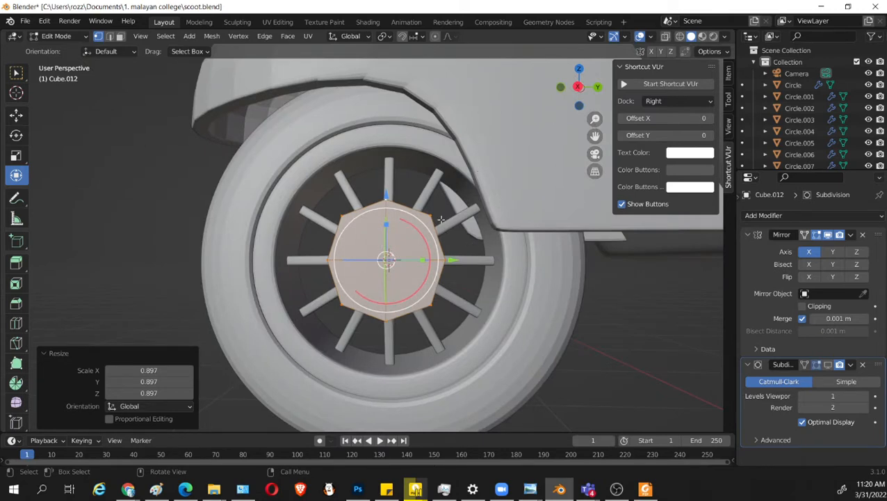
key(KP_3)
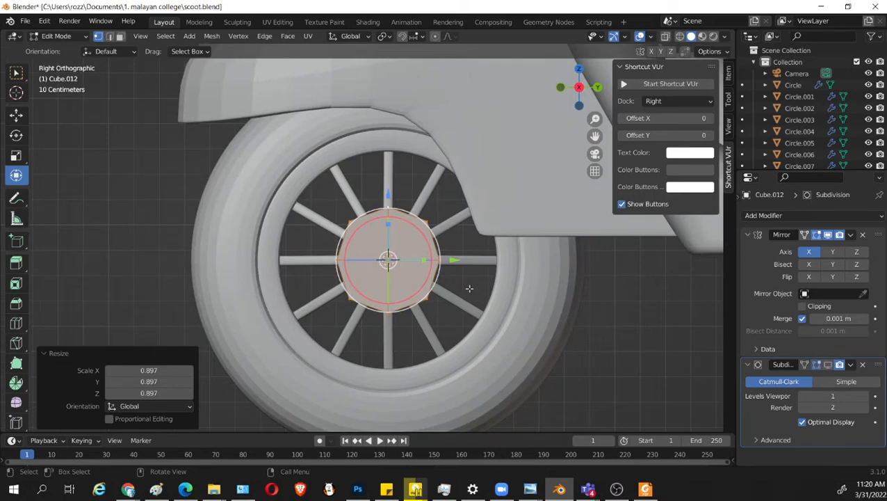
scroll(432, 293, up, 2)
key(shift+z)
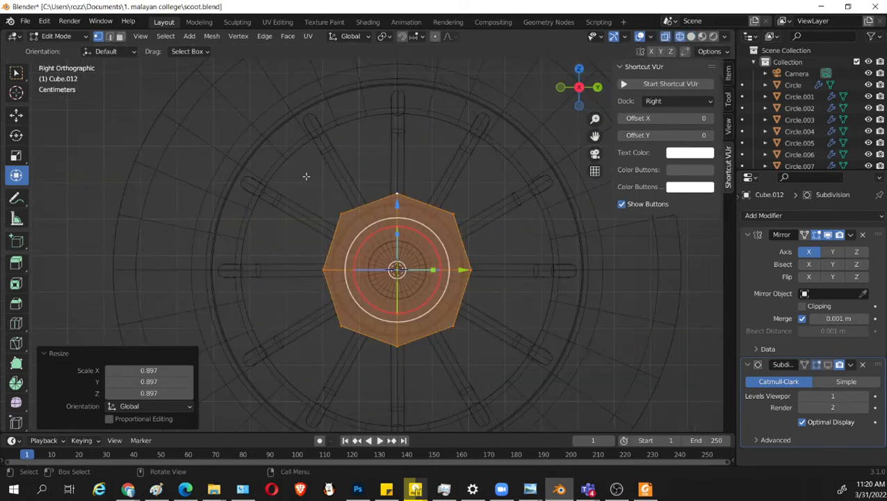
drag(305, 175, 367, 224)
key(g)
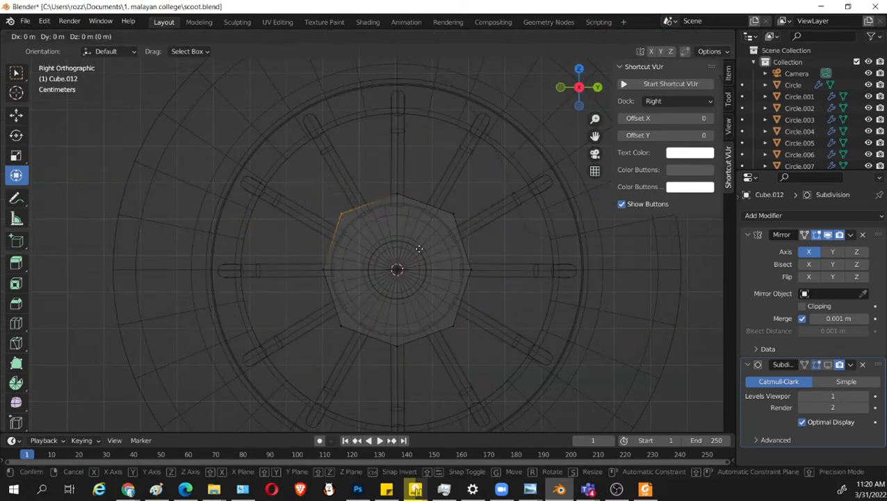
click(423, 233)
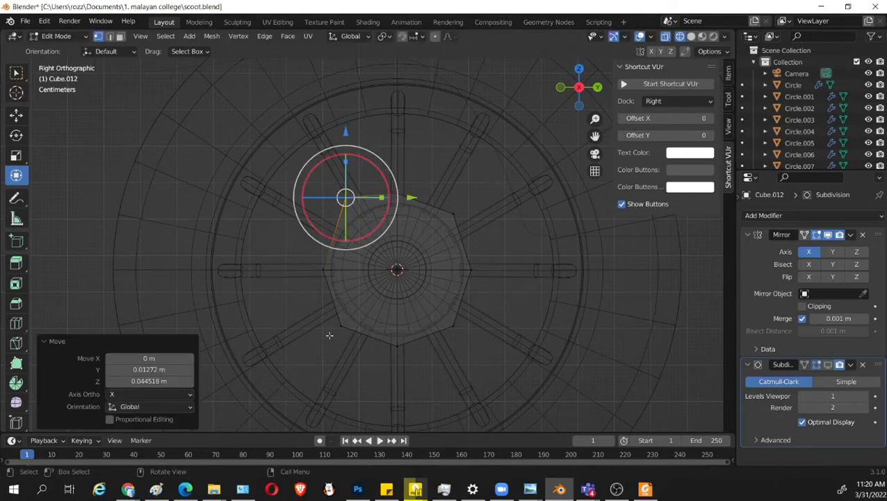
key(g)
click(359, 295)
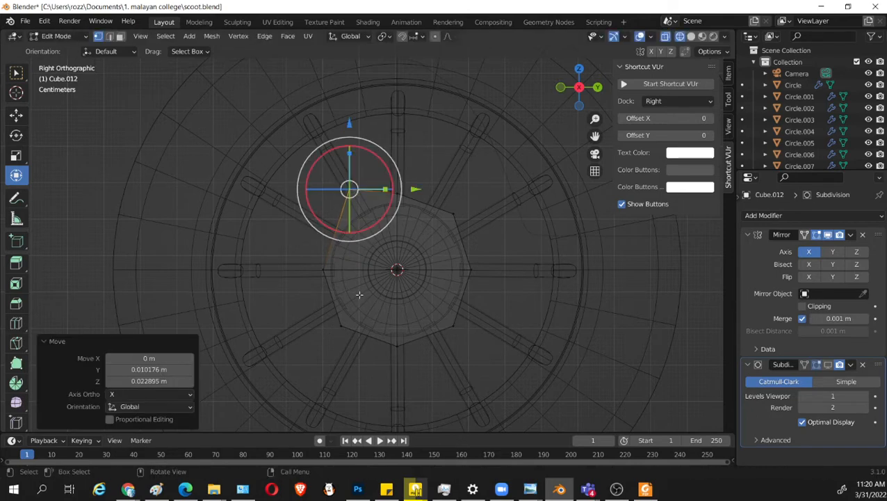
Move the cap's lower front corner vertices outwards by about -0.029 m along Y and -0.004 m along Z.
drag(370, 310, 303, 361)
key(g)
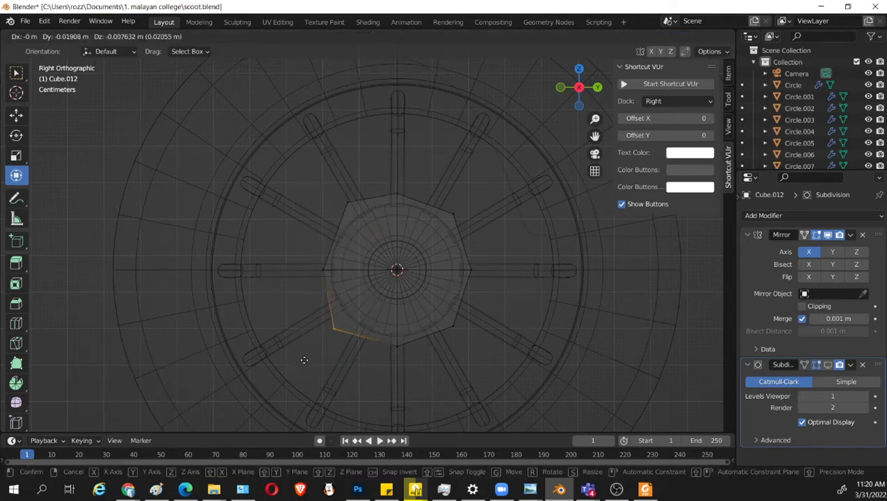
click(301, 357)
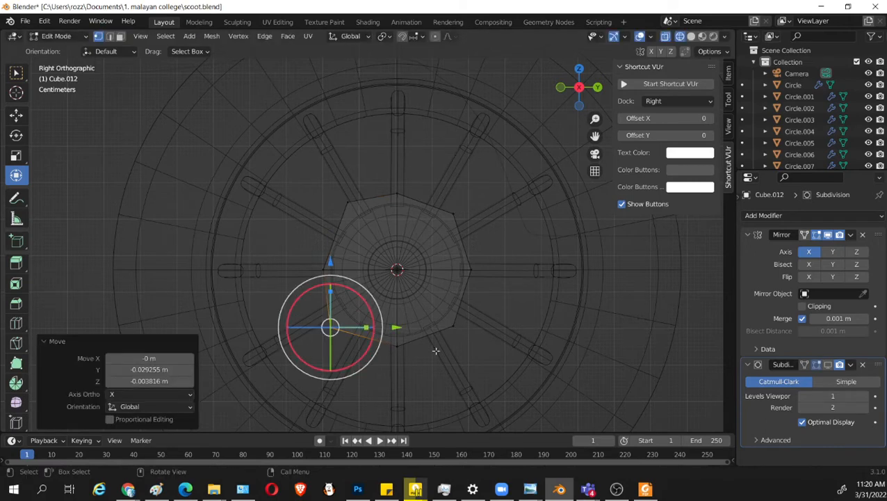
Move the cap's lower rear corner vertices inwards towards the hub, tightening that side of the outline.
click(472, 313)
key(g)
click(496, 301)
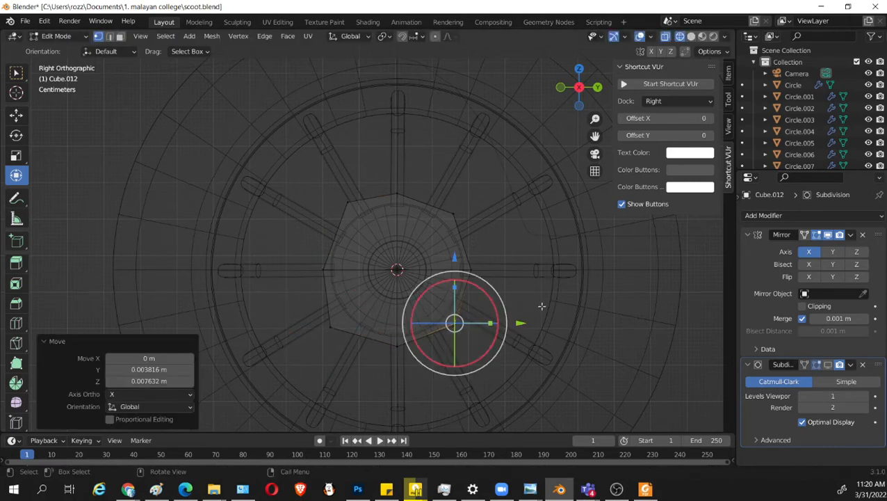
click(437, 357)
key(g)
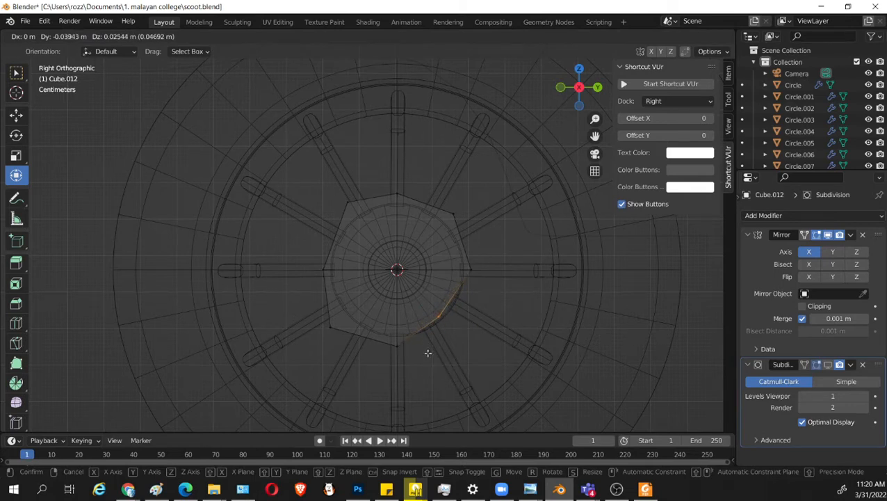
click(425, 349)
Flatten the cap's upper rear corner by moving its vertices about -0.051 m along Y and -0.043 m along Z.
click(457, 209)
key(g)
click(515, 151)
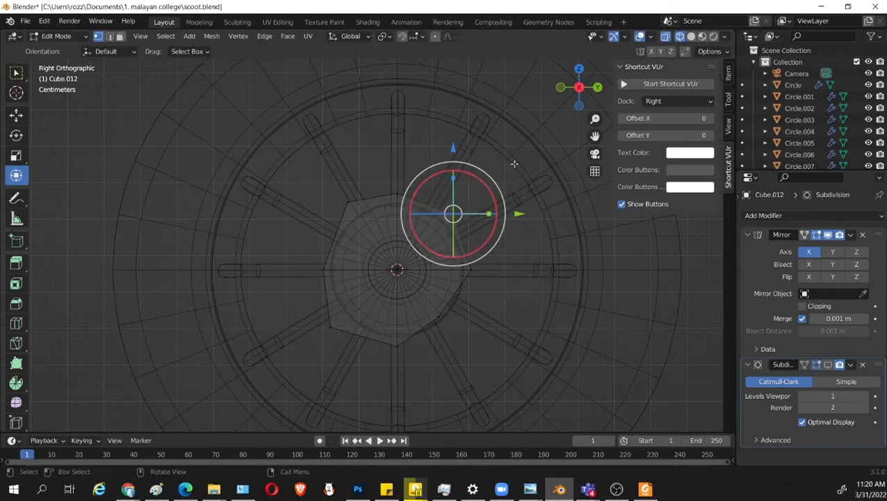
key(g)
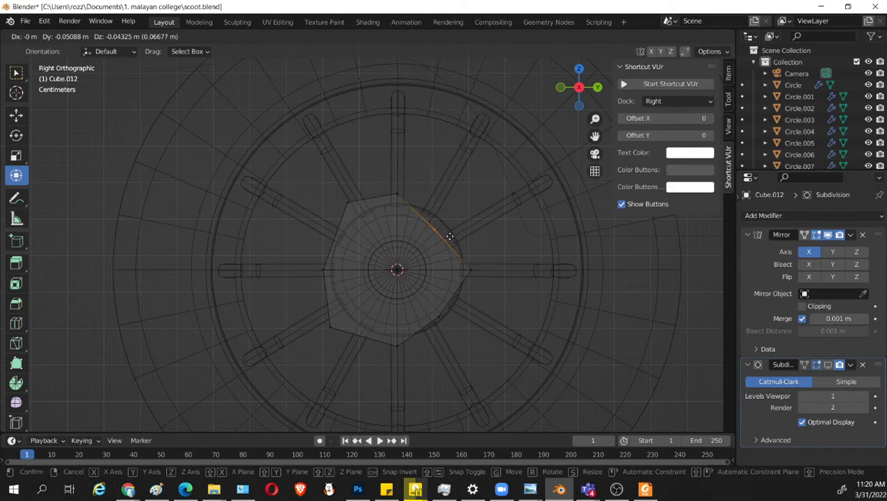
click(450, 236)
Return to solid shading, select the faces along the cap's flattened upper rear side and extrude them about 0.624 m along their normal.
mouse_move(450, 236)
middle_down()
mouse_move(495, 293)
mouse_move(429, 259)
middle_up()
key(shift+z)
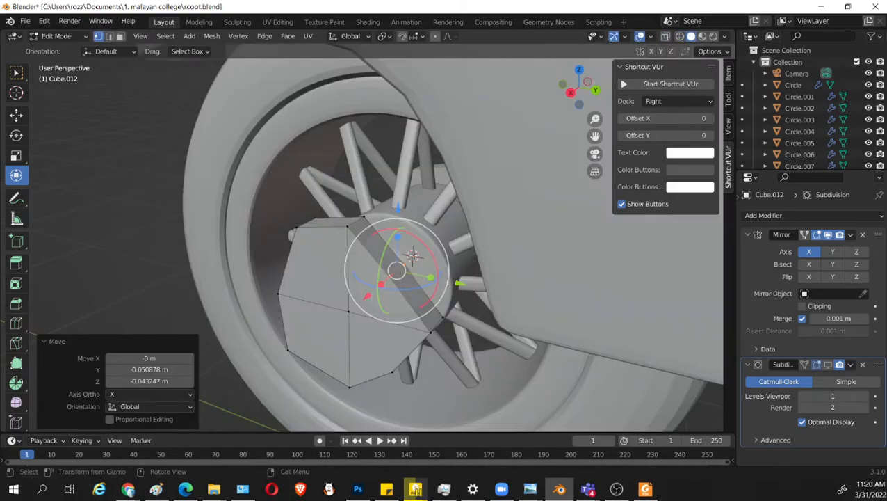
key(3)
click(417, 297)
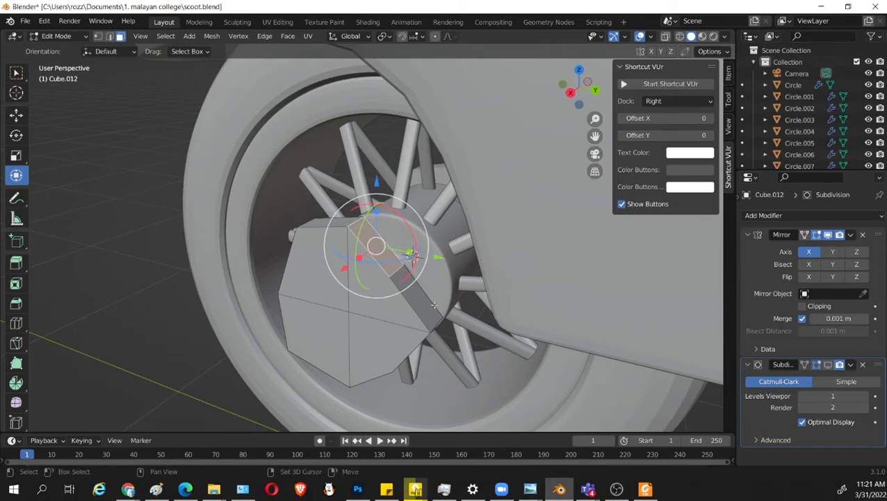
key(KP_1)
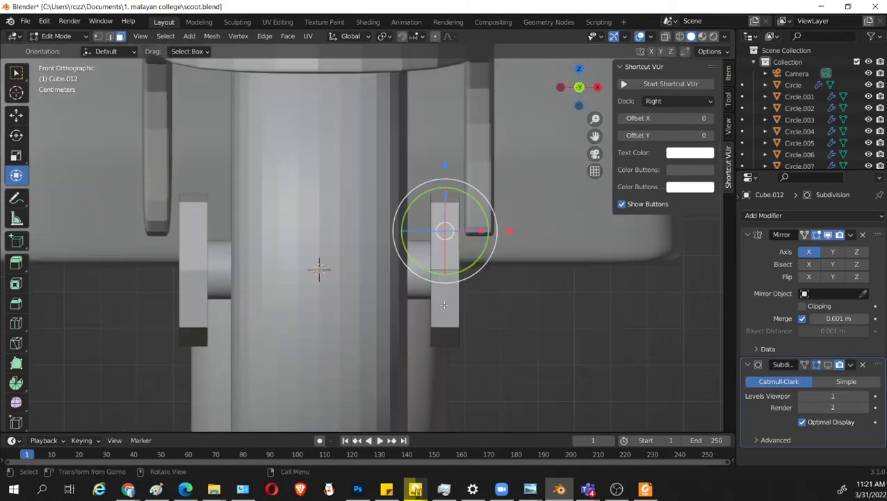
key(KP_3)
scroll(452, 308, down, 4)
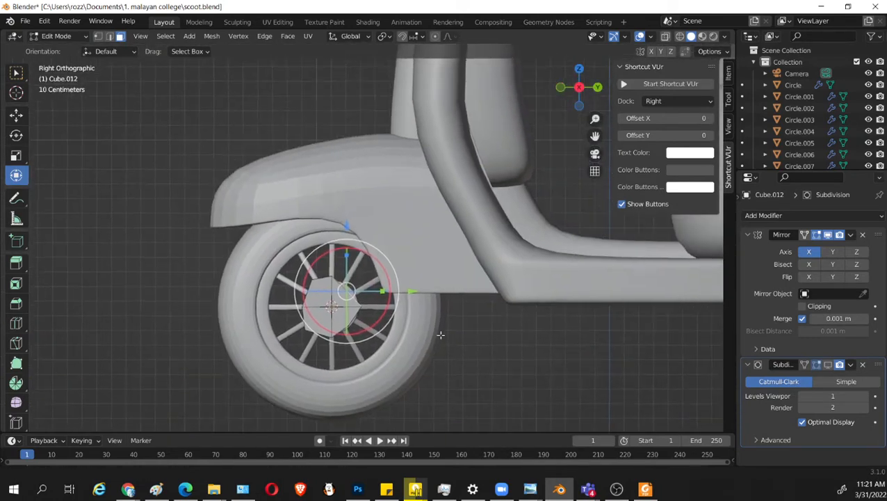
key(e)
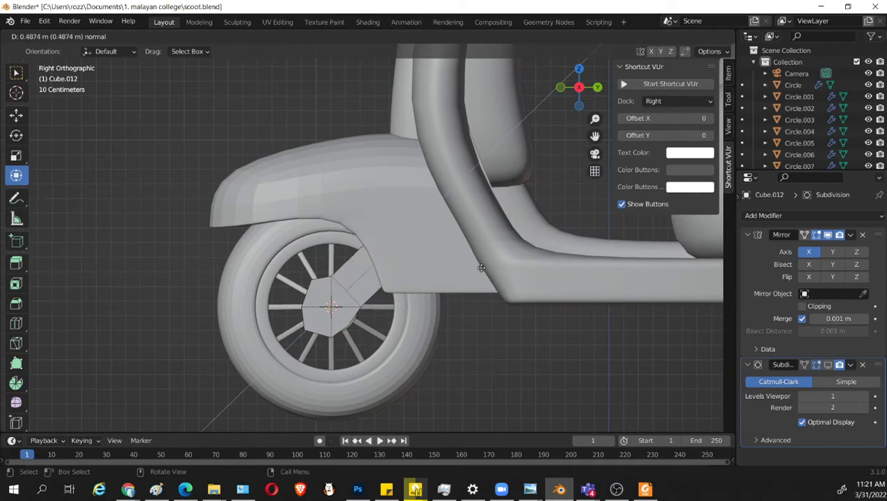
click(497, 271)
In wireframe, move the extruded arm's end up to just below the handlebar, stretching the arm from the hub.
key(alt+z)
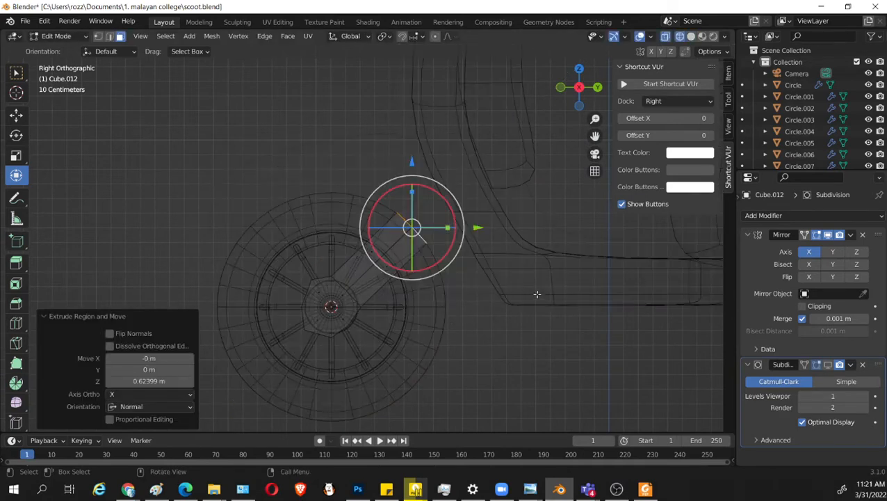
key(g)
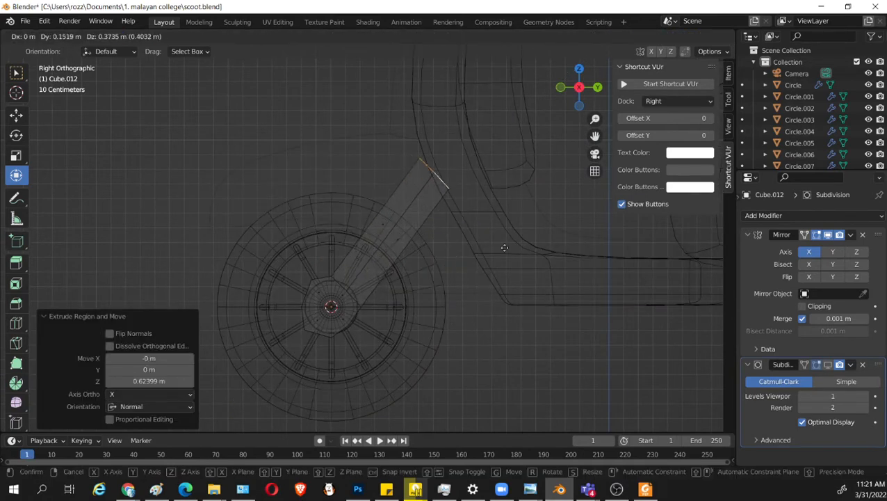
click(504, 248)
scroll(486, 278, down, 3)
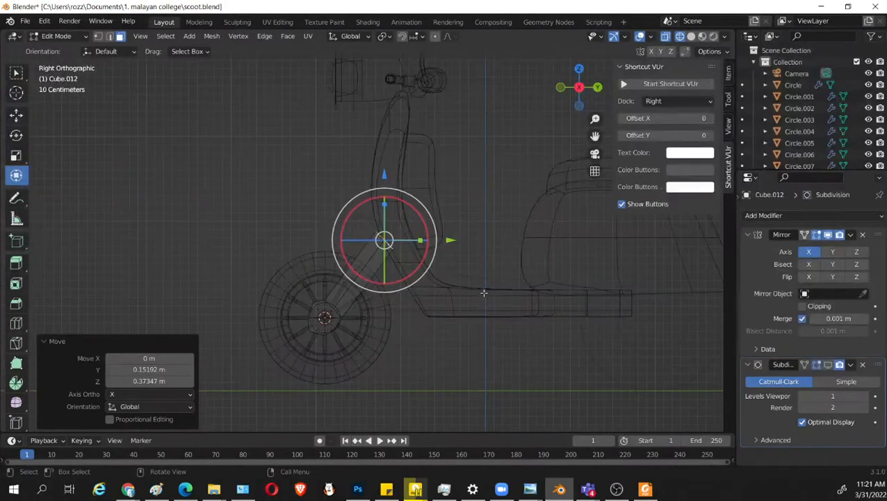
key(g)
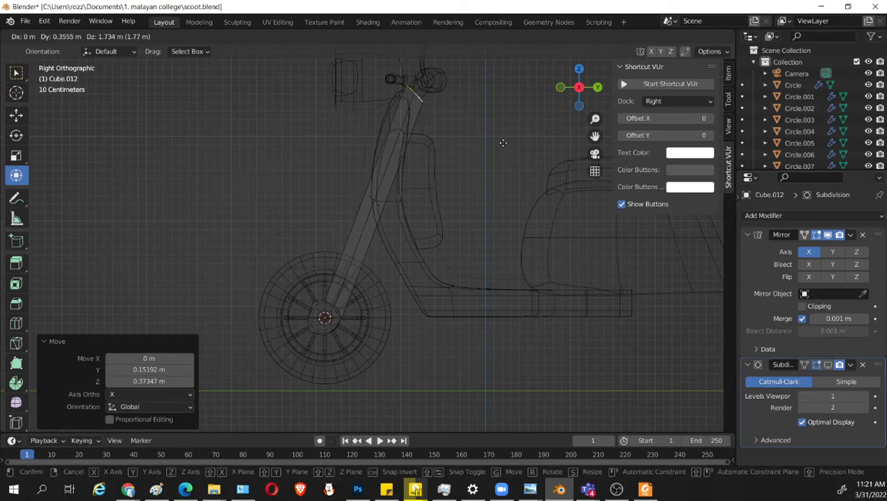
click(502, 142)
Rotate the arm's end face by about -21.5° and scale it uniformly to 0.896.
key(r)
click(529, 152)
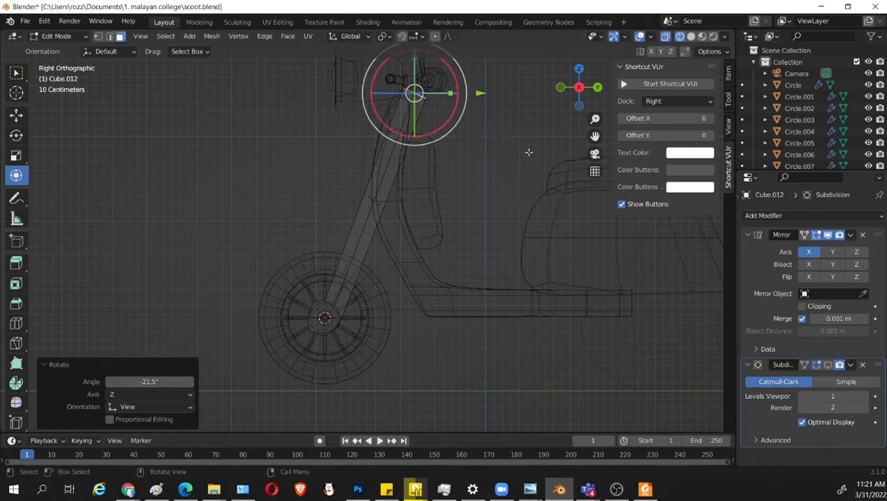
key(s)
click(507, 178)
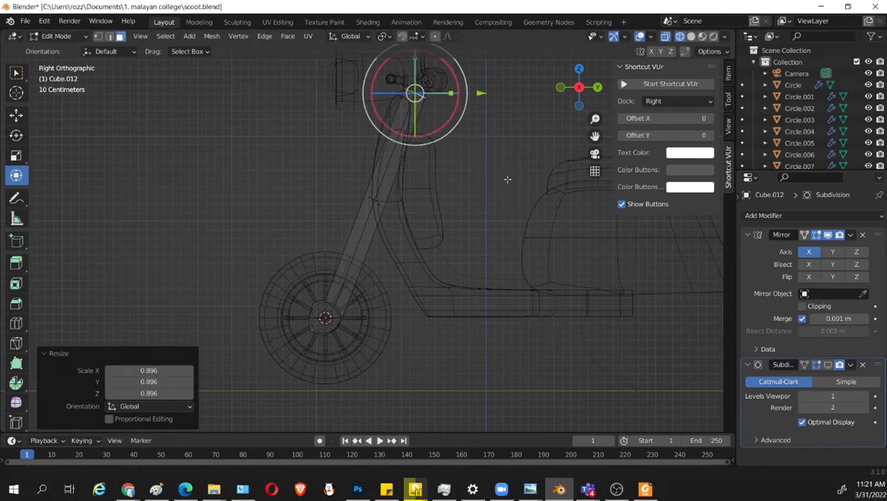
Lower the arm's end by about 0.038 m along Z and inspect it in solid shading from the right.
shift+scroll(510, 178, up, 3)
drag(413, 66, 417, 75)
key(shift+z)
mouse_move(517, 214)
middle_down()
mouse_move(412, 246)
mouse_move(503, 245)
mouse_move(394, 96)
middle_up()
key(KP_3)
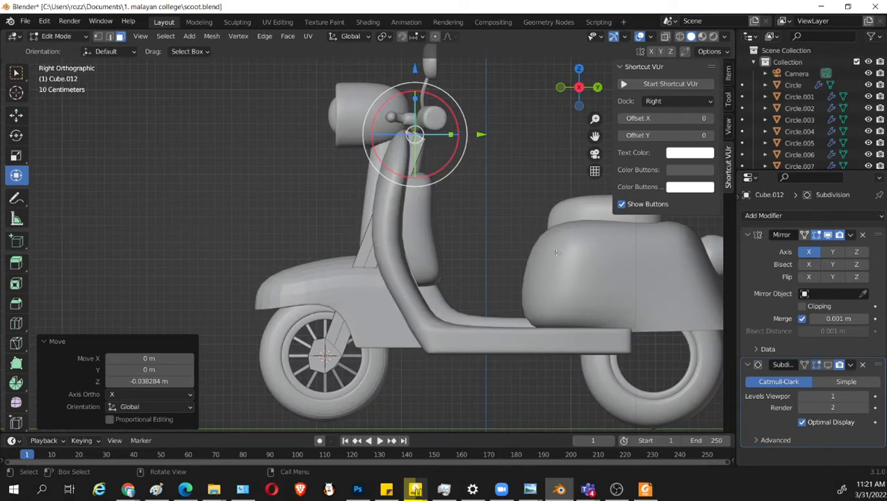
Bring the arm's end down behind the front fender, lower it another 0.130 m along Z, and return to the right wireframe view.
key(g)
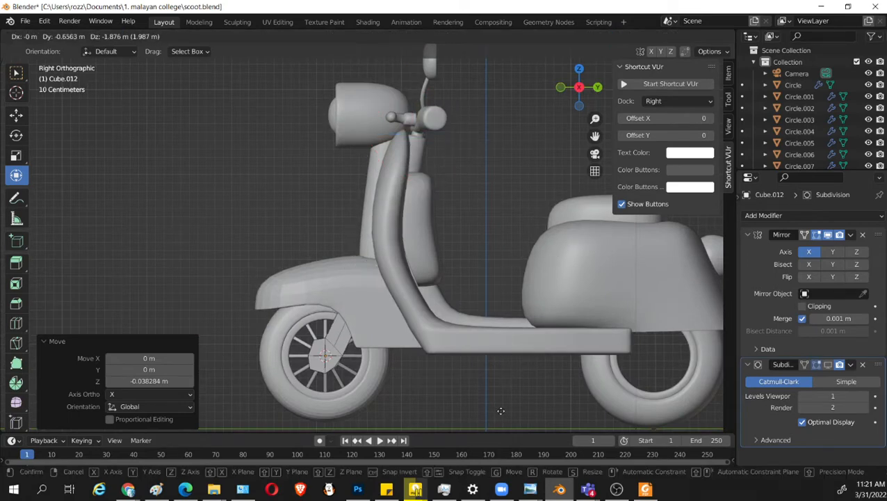
click(508, 393)
middle_drag(509, 390, 366, 221)
key(g)
key(z)
drag(367, 222, 366, 228)
middle_drag(379, 278, 513, 334)
key(KP_3)
key(shift+z)
scroll(525, 321, up, 3)
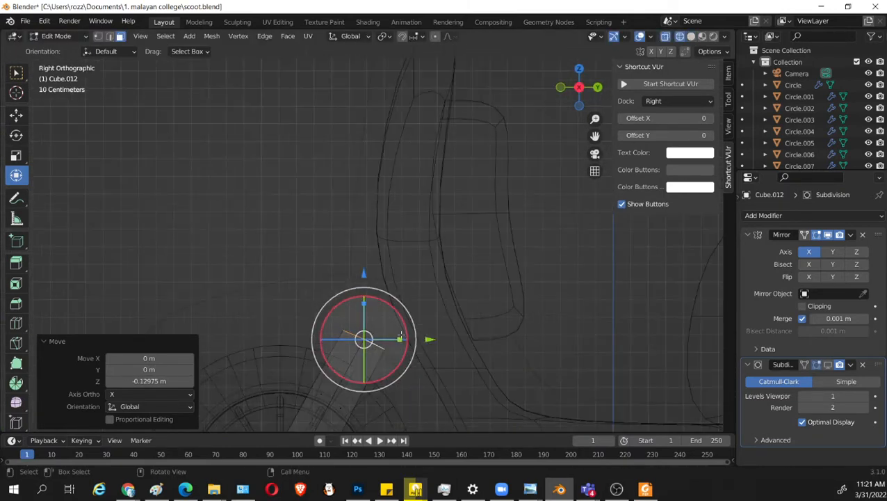
Move the fork arm's end by about 0.013 m along Y and 0.127 m along Z, and raise it a little further along Z.
key(g)
click(412, 315)
scroll(411, 326, down, 2)
middle_drag(410, 356, 497, 380)
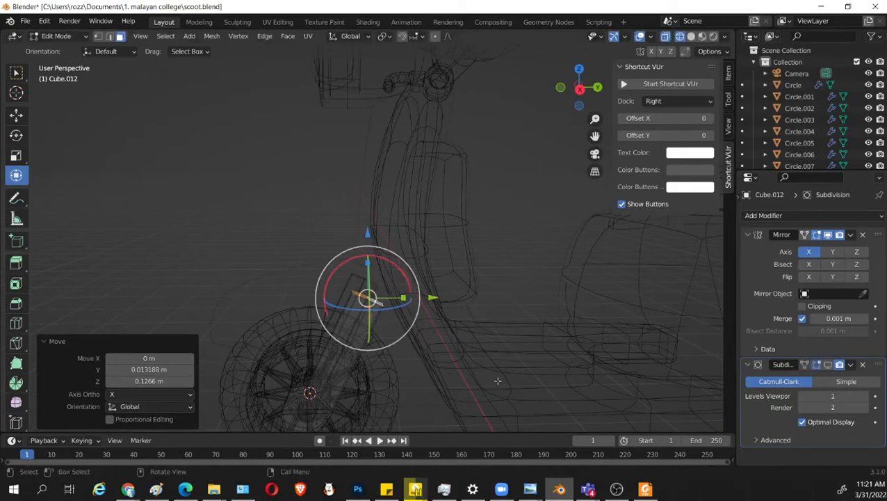
drag(369, 231, 376, 208)
drag(431, 274, 452, 276)
In solid shading, lower the arm's end by about 0.151 m along Z and return to the right view.
key(shift+z)
middle_drag(432, 315, 402, 255)
drag(384, 207, 383, 228)
middle_drag(433, 335, 429, 366)
key(KP_3)
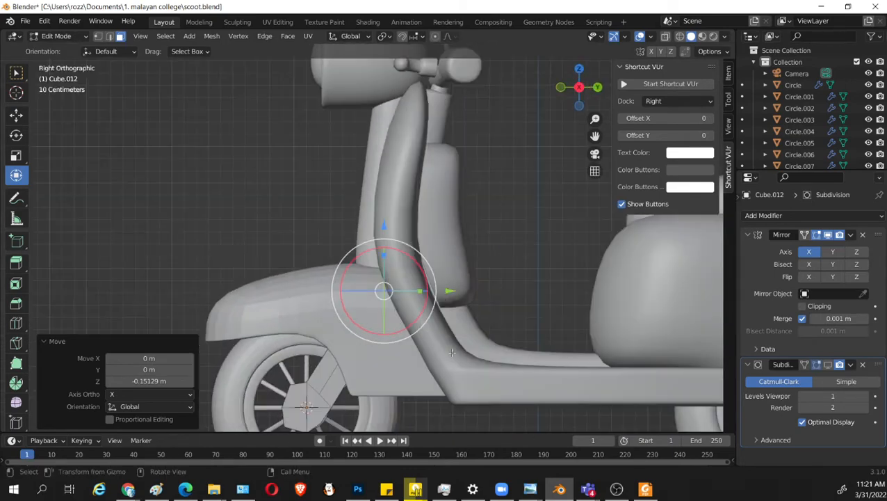
Move the arm's end about -0.110 m along Y and 0.034 m along Z, and enable the Subdivision modifier's viewport display.
shift+middle_drag(421, 277, 450, 189)
key(g)
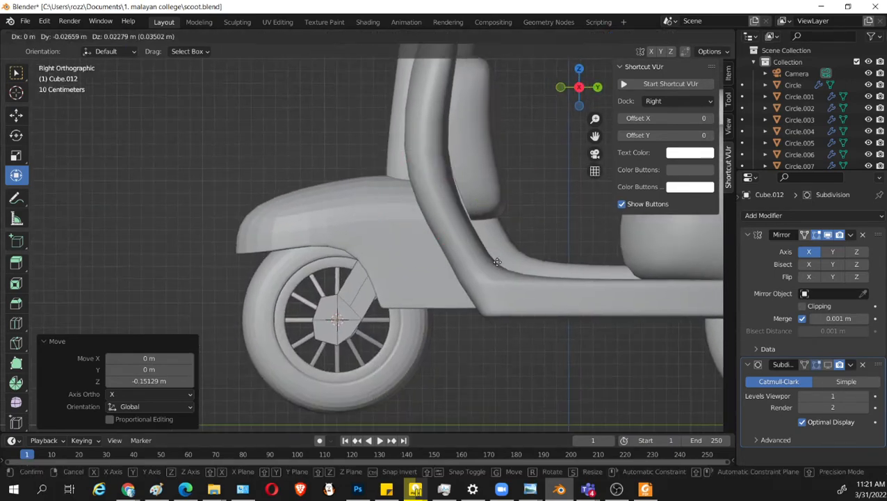
click(488, 260)
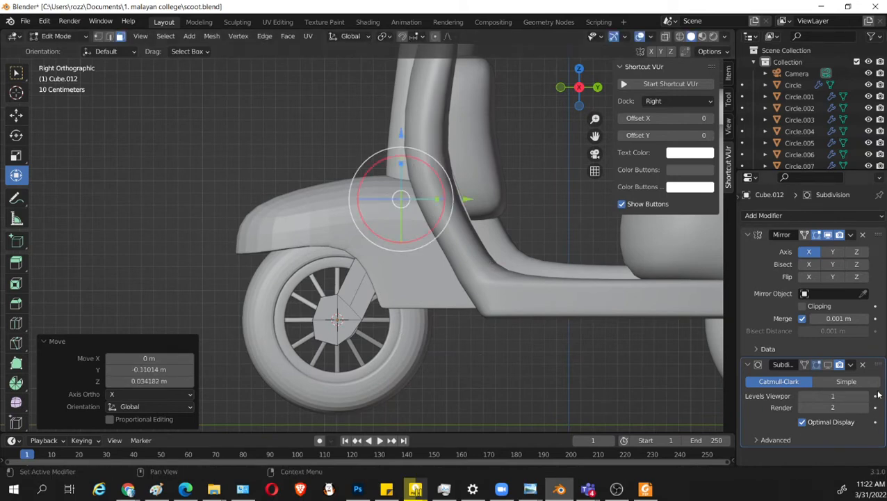
click(831, 367)
scroll(521, 357, up, 1)
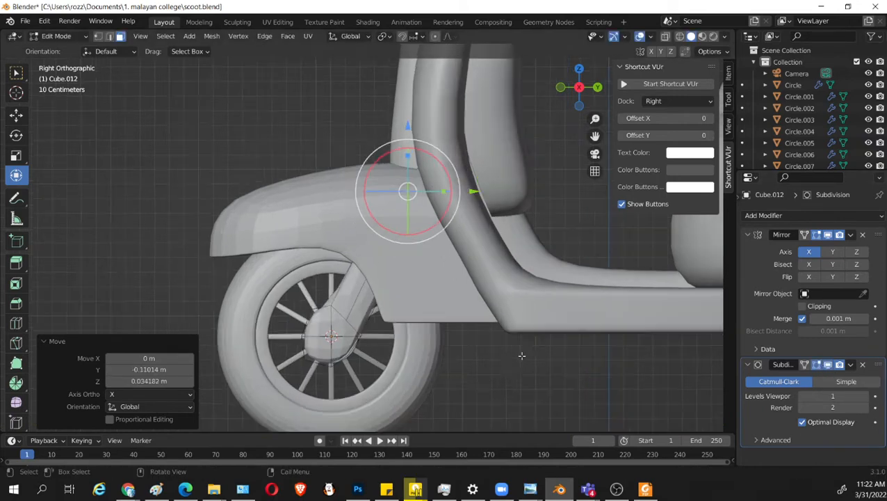
Add one loop cut across the fork arm and slide it to a factor of 0.946, close to the hub.
shift+middle_drag(482, 366, 530, 338)
key(ctrl+r)
click(392, 274)
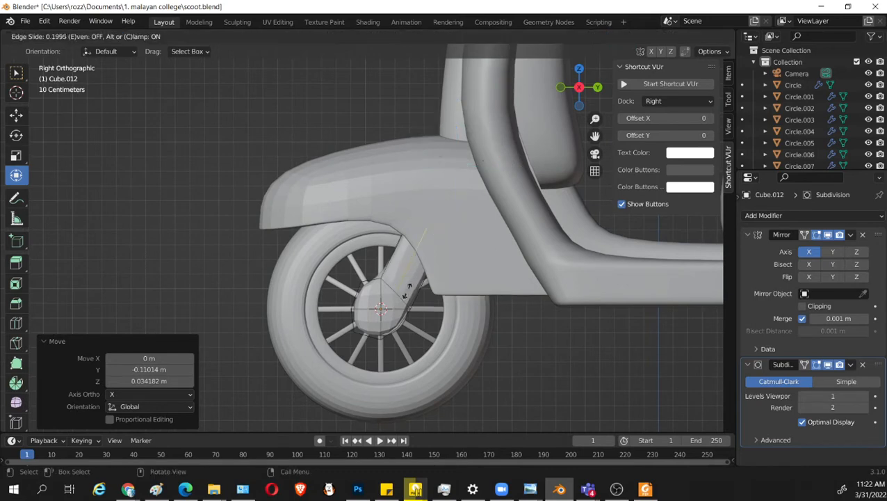
click(399, 342)
scroll(400, 342, up, 2)
shift+middle_drag(383, 403, 436, 291)
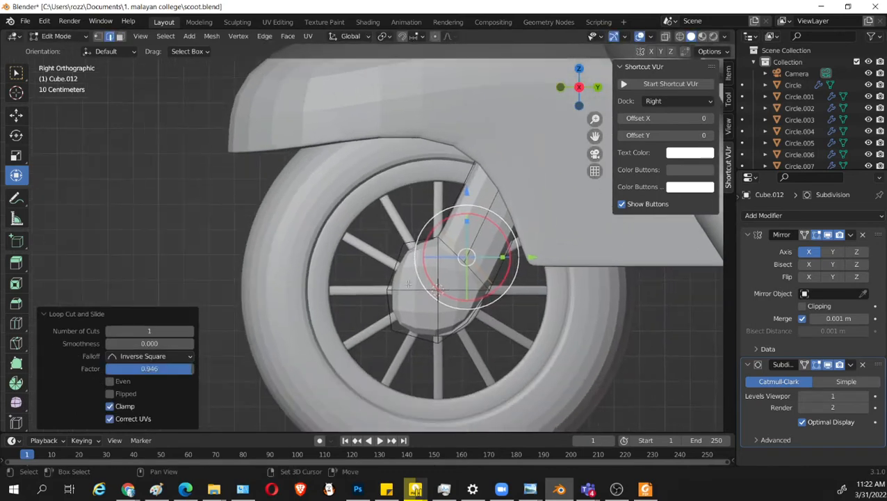
Add two loop cuts around the side thickness of the hub and arm, one near each face, sliding the second to factor -0.775.
middle_drag(530, 248, 479, 240)
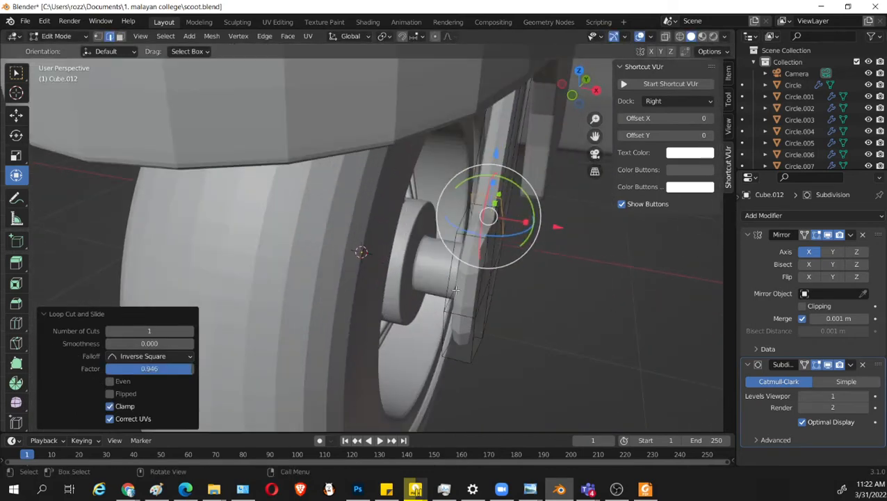
key(ctrl+r)
click(468, 239)
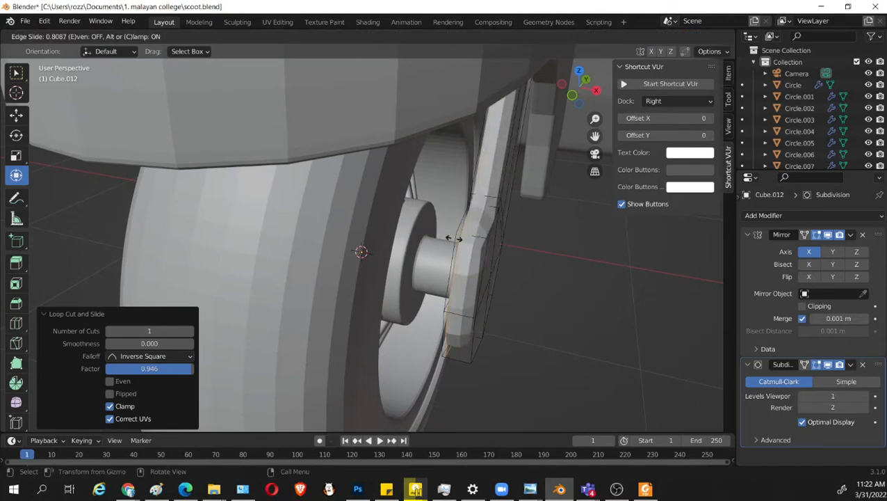
click(468, 233)
key(ctrl+r)
click(473, 232)
click(482, 237)
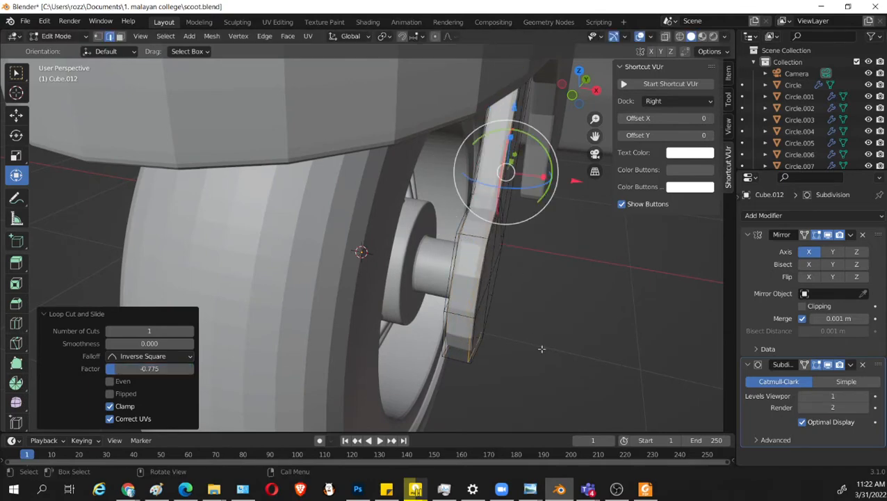
In the right wireframe view, move the hub outline's upper front vertex forward along Y.
middle_drag(548, 353, 516, 361)
key(KP_3)
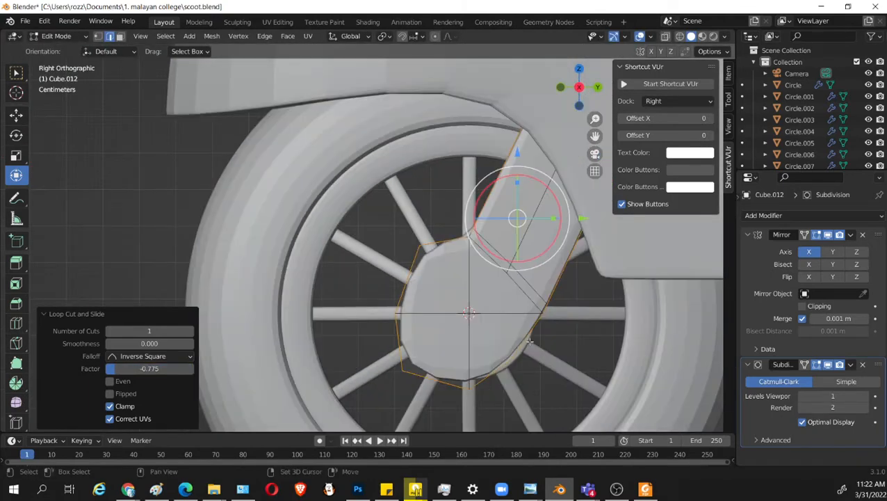
key(shift+z)
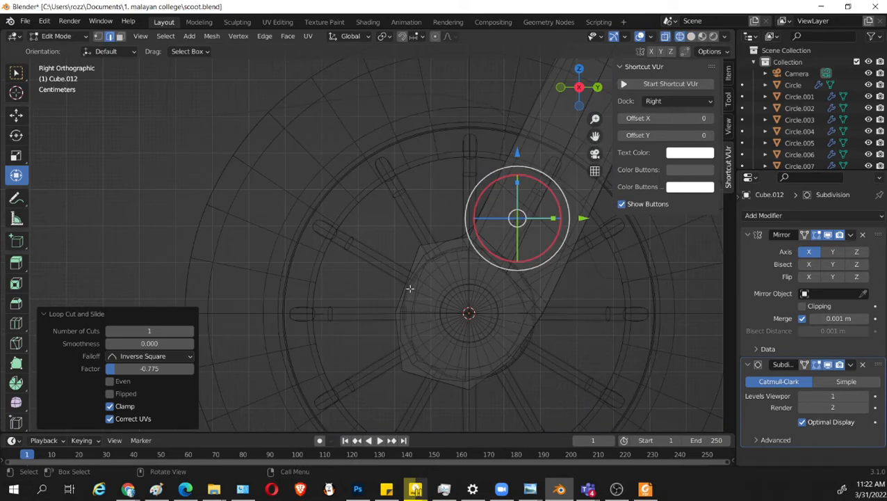
key(1)
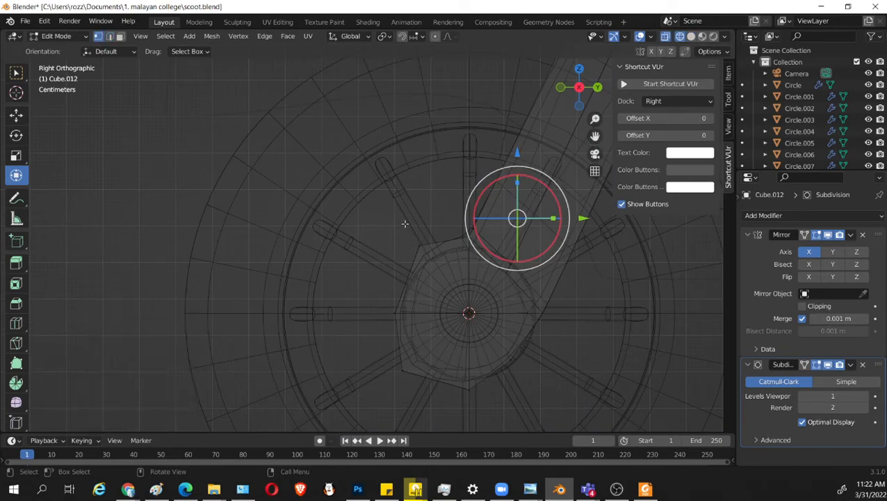
click(419, 245)
drag(487, 246, 462, 243)
Align the hub's front vertices in a straight line by scaling them to 0 along Y.
drag(307, 166, 427, 413)
drag(434, 308, 430, 310)
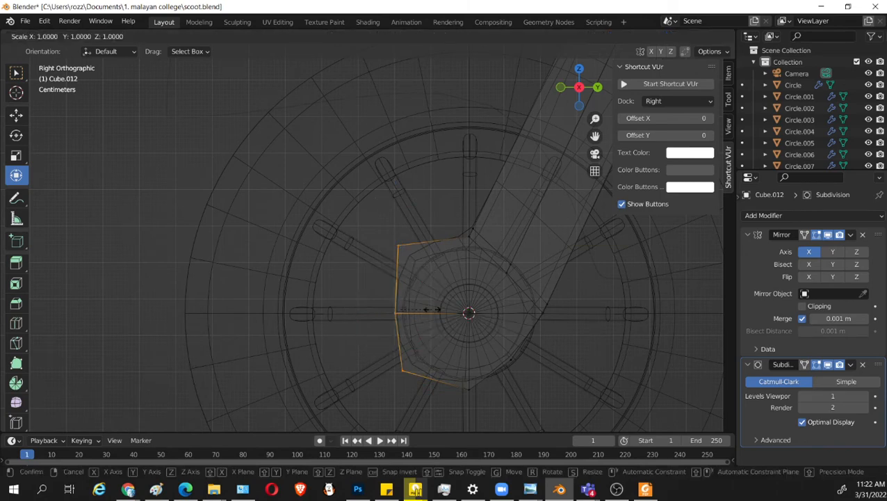
text(y0)
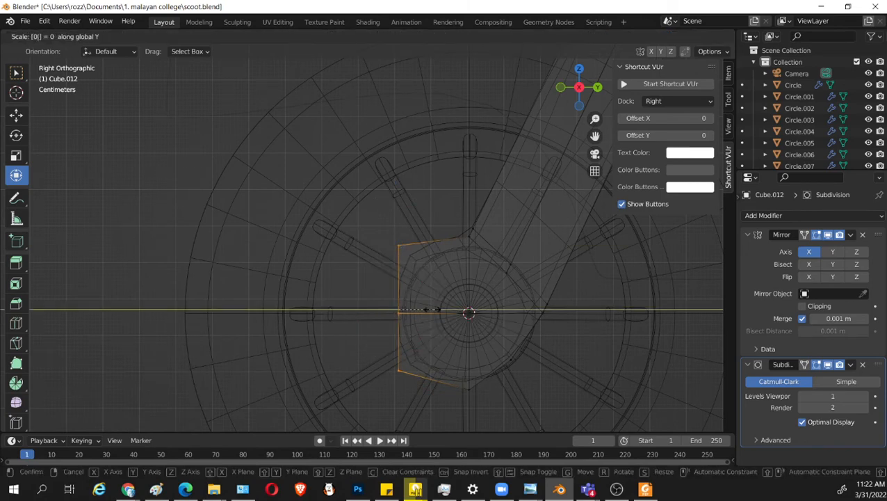
key(Return)
Rotate the hub's front vertices by about 8.75° and raise them about 0.025 m along Z.
key(r)
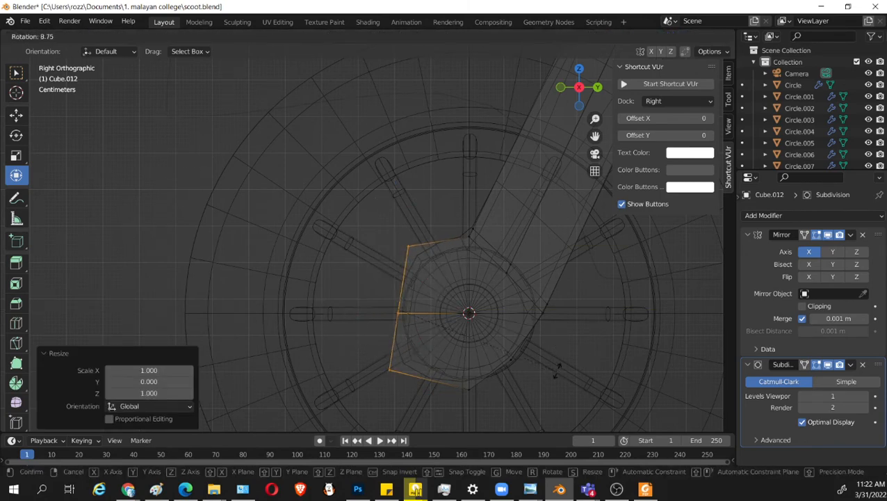
click(557, 369)
key(g)
key(z)
click(557, 360)
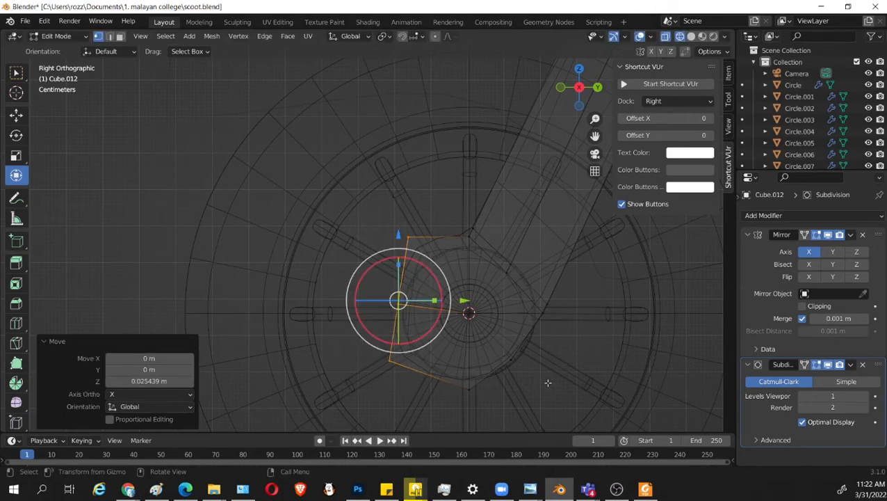
Move the hub's lower rear vertices by about -0.018 m along Y and 0.017 m along Z.
click(521, 360)
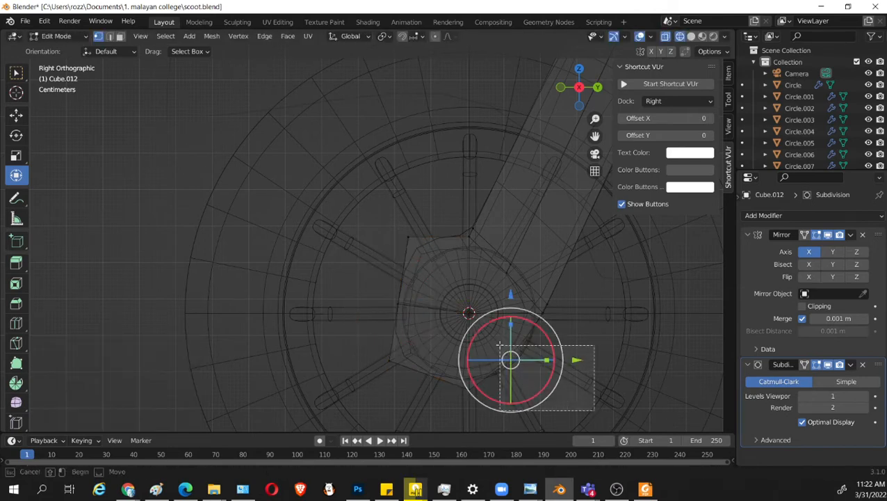
key(g)
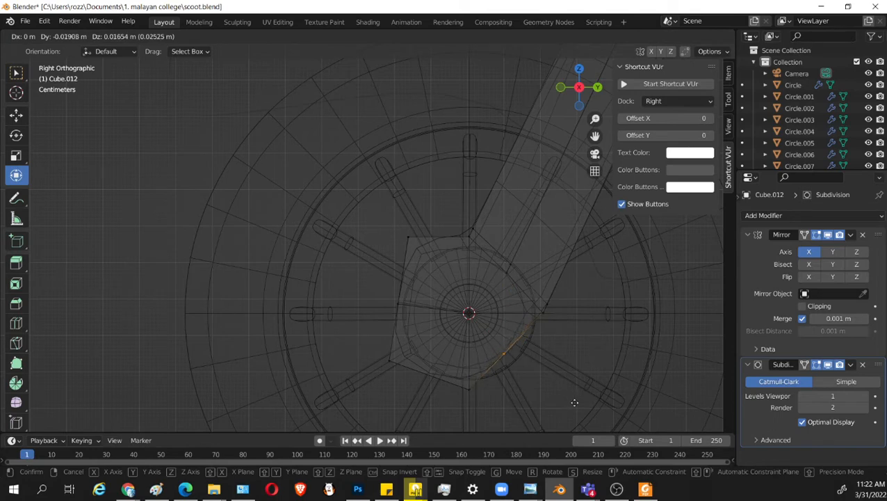
click(575, 402)
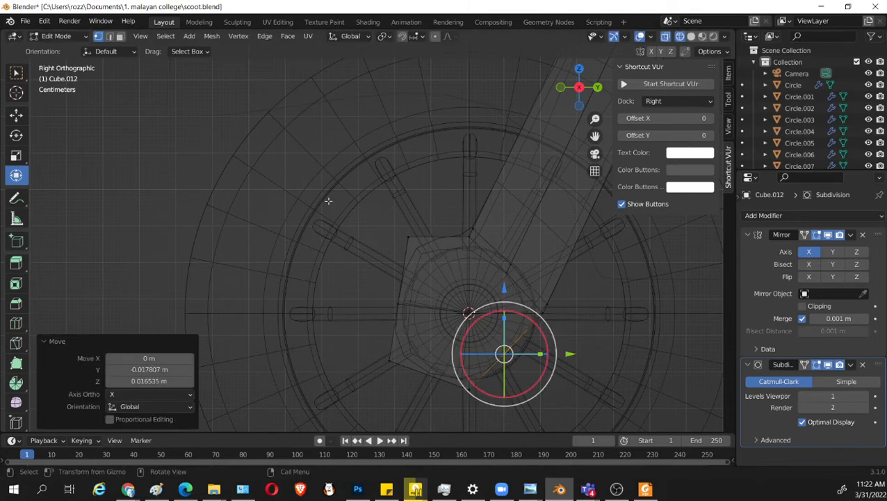
Rotate the hub's front vertices by -6.01° and move them about 0.042 m along Y and 0.031 m along Z.
drag(310, 177, 417, 378)
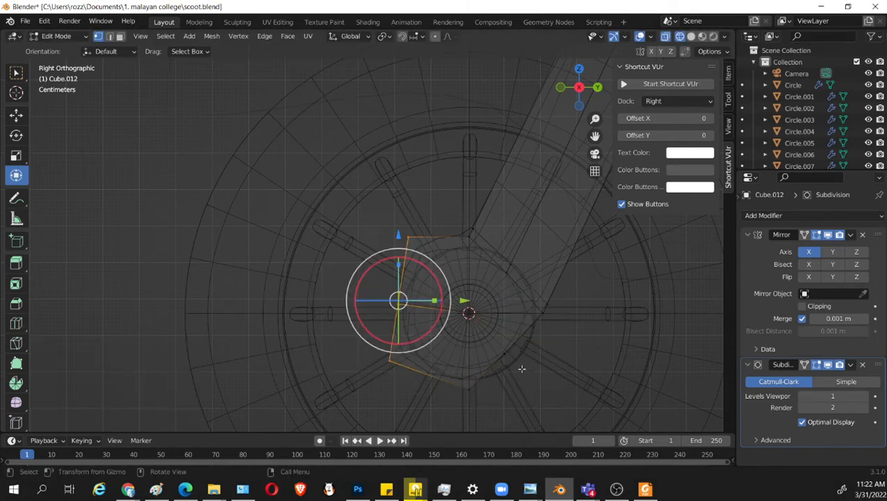
key(g)
key(Escape)
key(r)
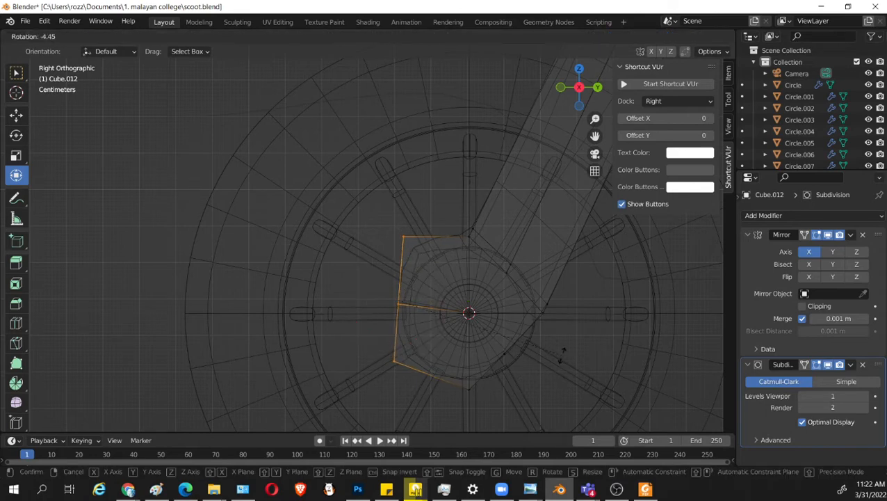
click(556, 344)
key(g)
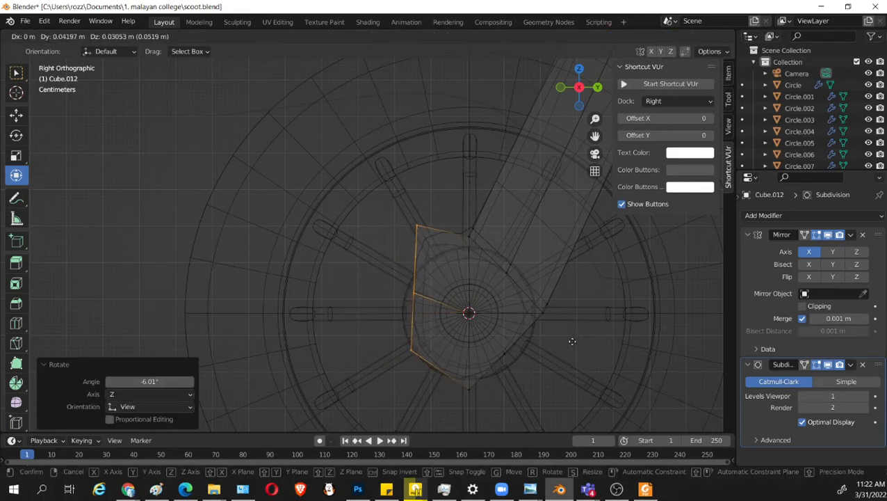
click(557, 342)
Scale the hub's front vertices to about 0.78 along Z and move them -0.005 m along Y and -0.036 m along Z.
key(s)
key(z)
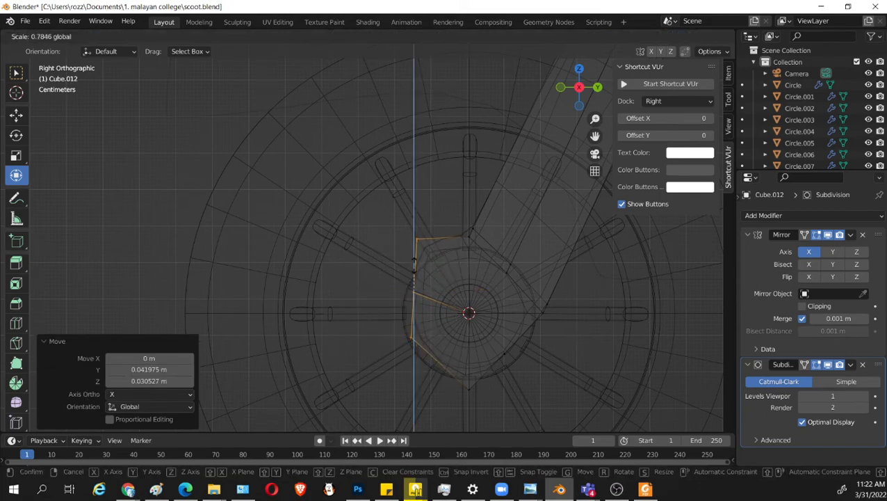
click(470, 320)
key(g)
click(575, 381)
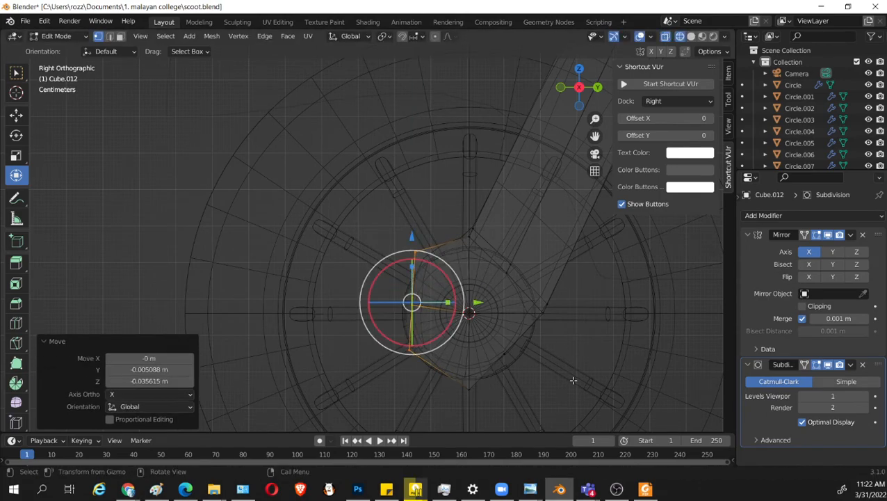
Inspect the reshaped hub and its join with the fork arm in solid shading from several angles and from the right.
key(shift+z)
mouse_move(574, 381)
middle_down()
mouse_move(540, 364)
mouse_move(540, 376)
mouse_move(475, 313)
mouse_move(484, 314)
middle_up()
scroll(540, 376, up, 3)
scroll(484, 314, down, 1)
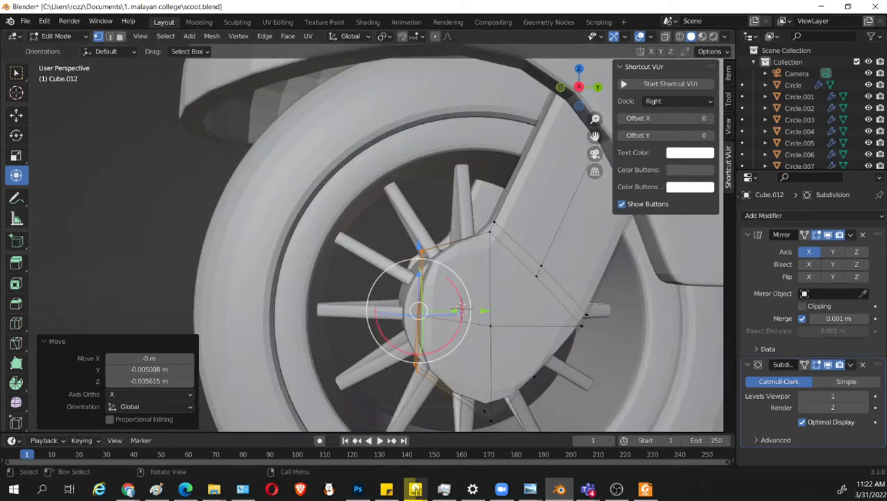
click(415, 488)
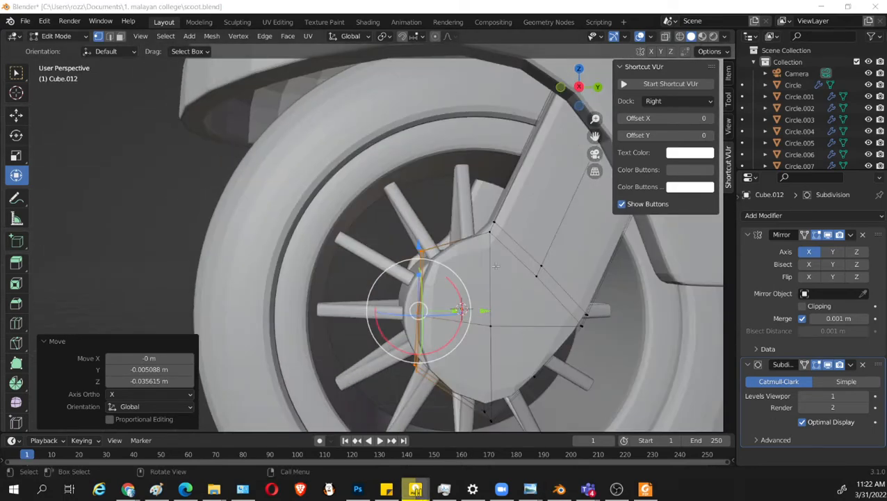
middle_drag(505, 273, 497, 265)
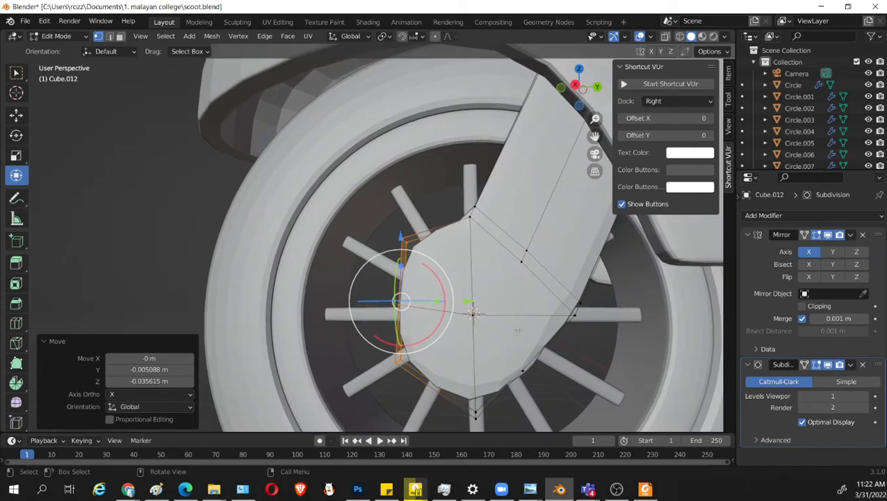
middle_drag(554, 348, 545, 338)
key(KP_3)
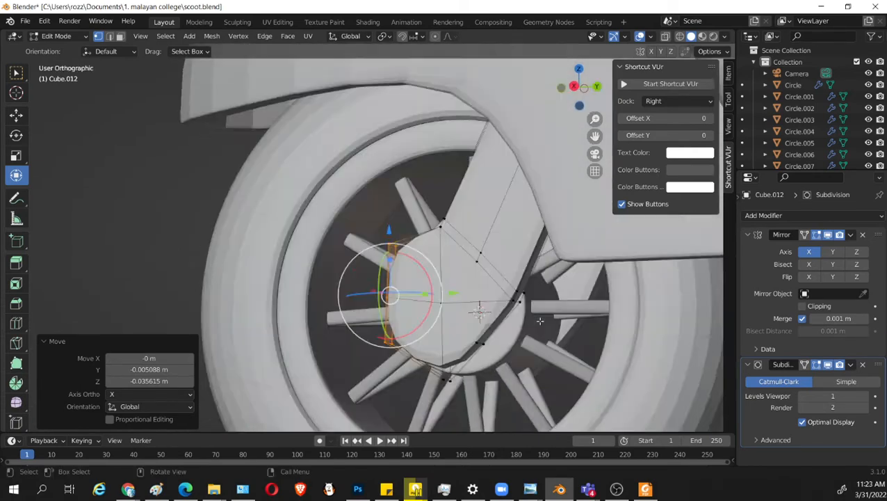
scroll(549, 313, up, 1)
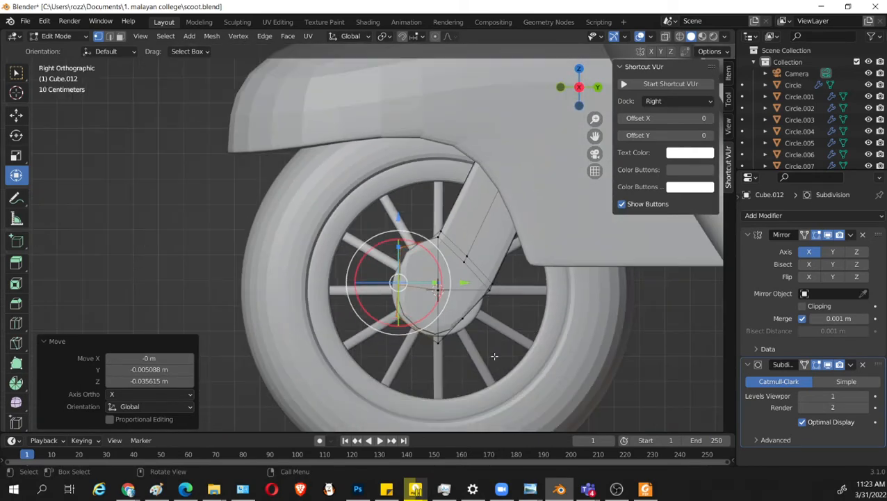
scroll(492, 359, up, 2)
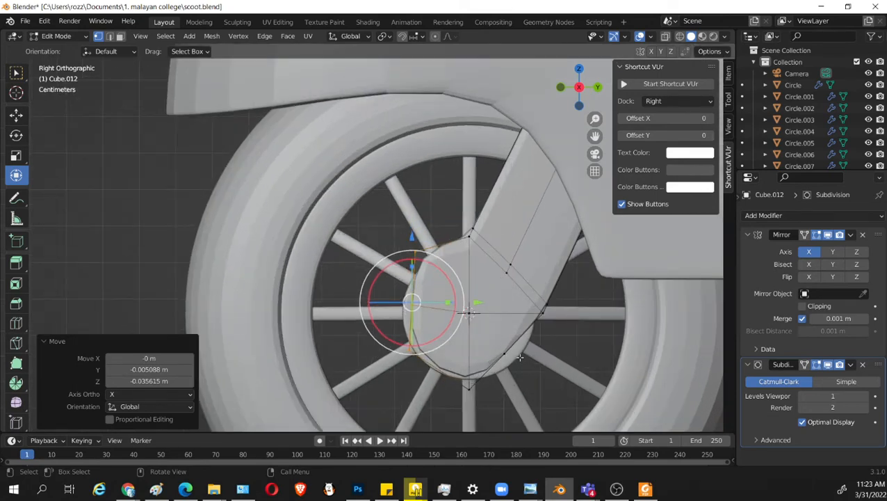
middle_drag(517, 338, 506, 341)
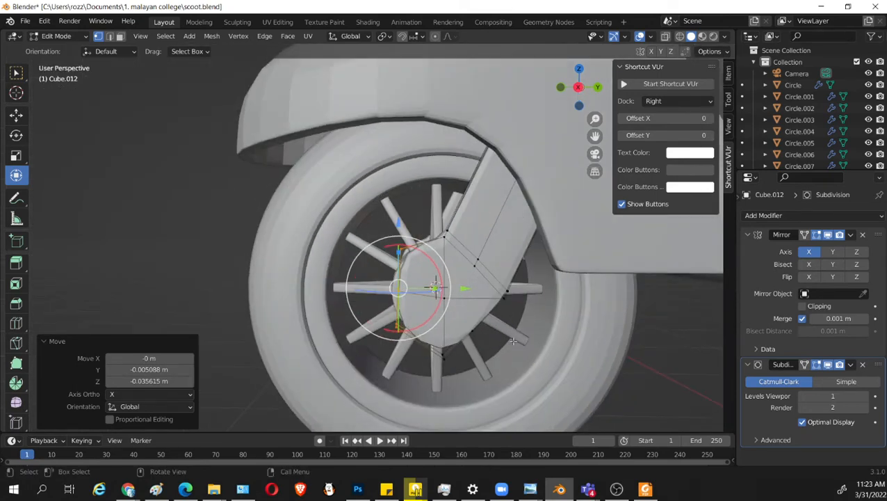
key(KP_3)
In wireframe, scale the hub's front vertices to 1.084 along Z and rotate them slightly.
key(alt+z)
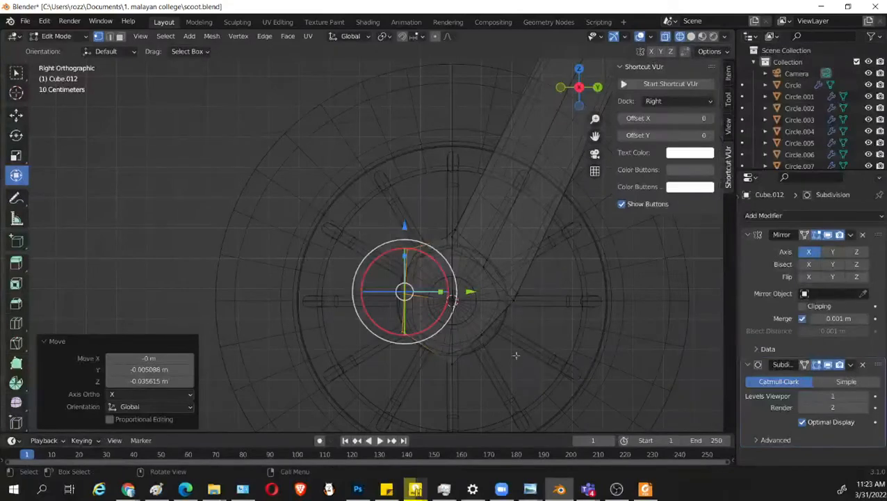
drag(408, 254, 407, 240)
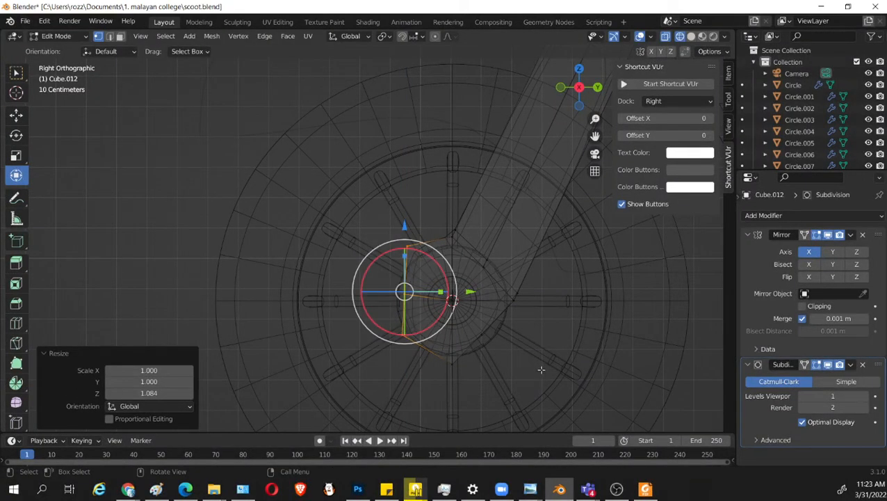
key(r)
click(541, 367)
Move the hub's front vertices about 0.006 m along Y and rotate them by 5.77°.
drag(471, 293, 474, 293)
key(r)
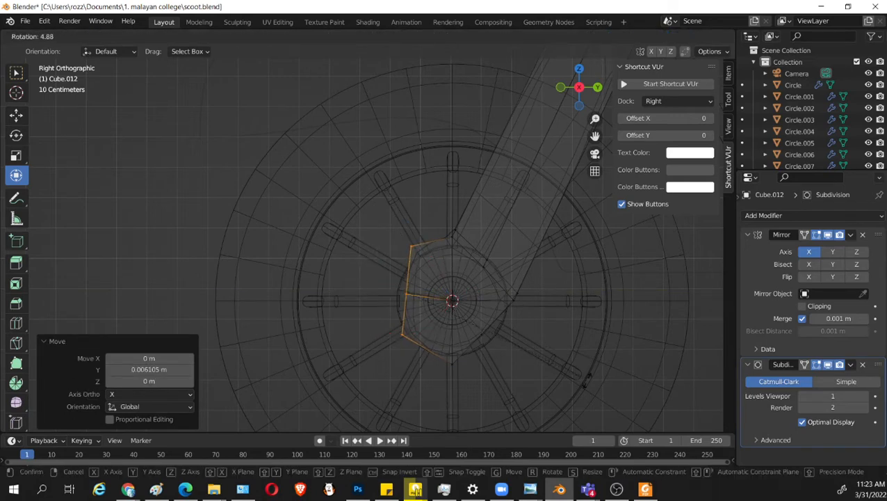
click(586, 380)
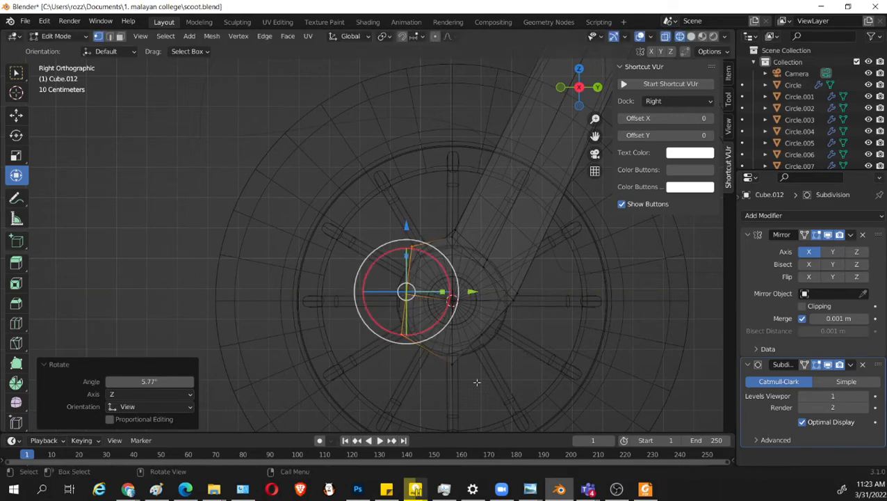
Move the hub's bottom vertices about -0.015 m along Y and 0.023 m along Z, and rotate them slightly.
drag(541, 404, 427, 352)
shift+drag(538, 344, 477, 320)
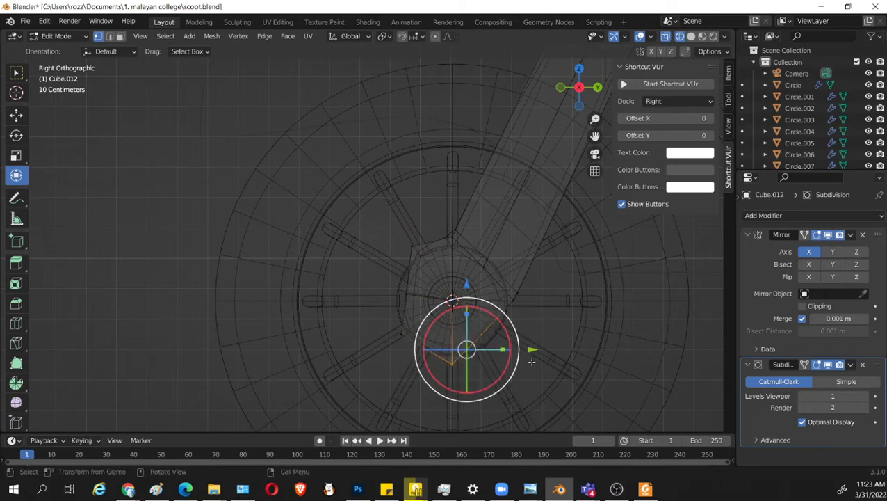
key(g)
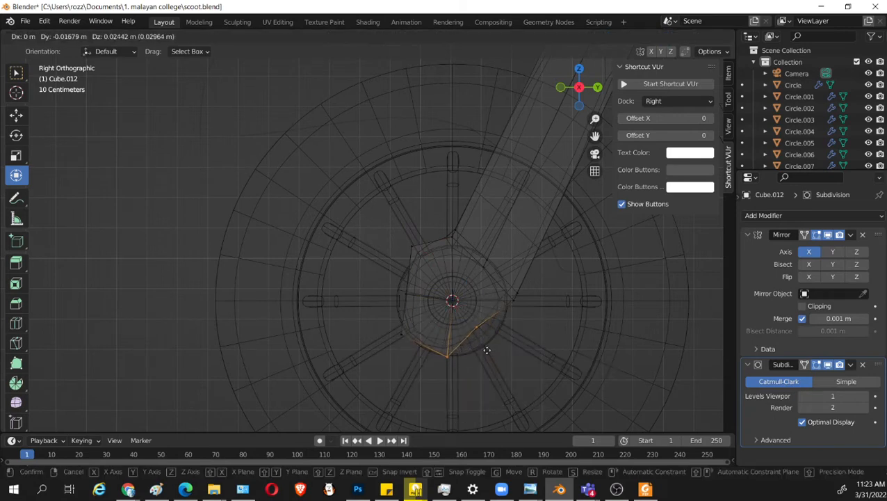
click(487, 349)
key(r)
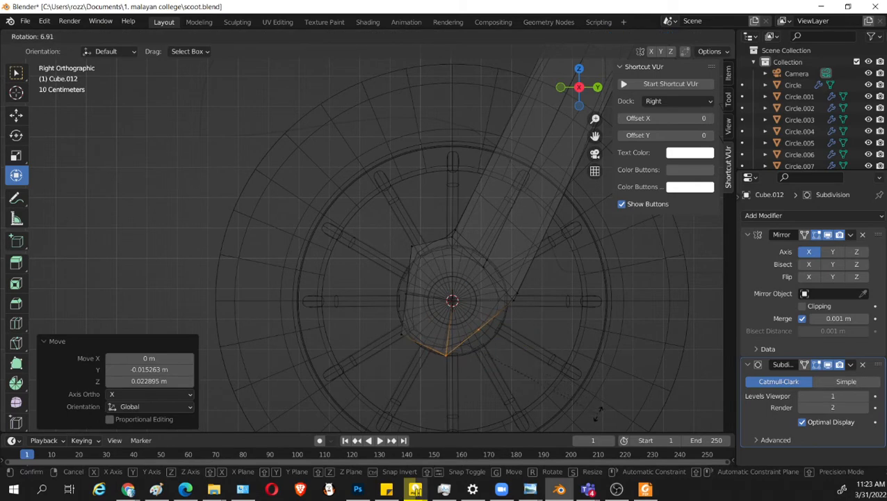
click(598, 416)
middle_drag(547, 358, 568, 365)
Return to solid shading, select the linked fork arm geometry and isolate the object in local view.
key(shift+z)
shift+middle_drag(496, 237, 474, 309)
key(l)
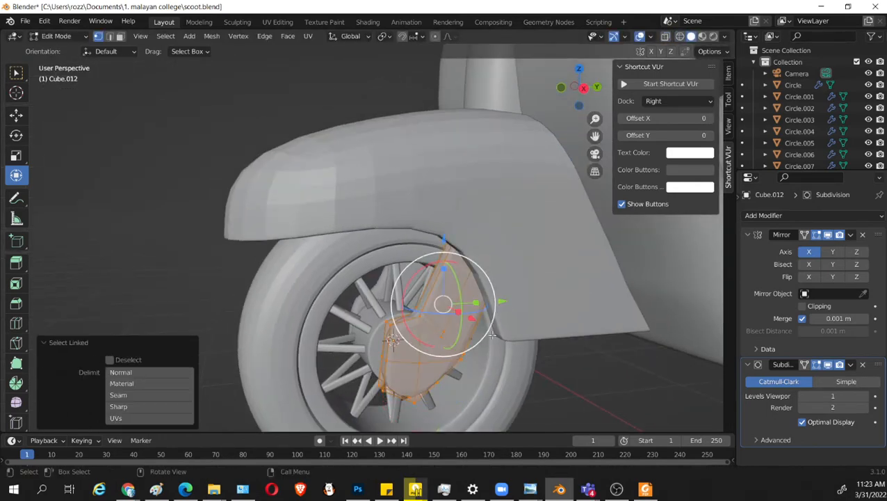
key(KP_Divide)
middle_drag(481, 358, 477, 246)
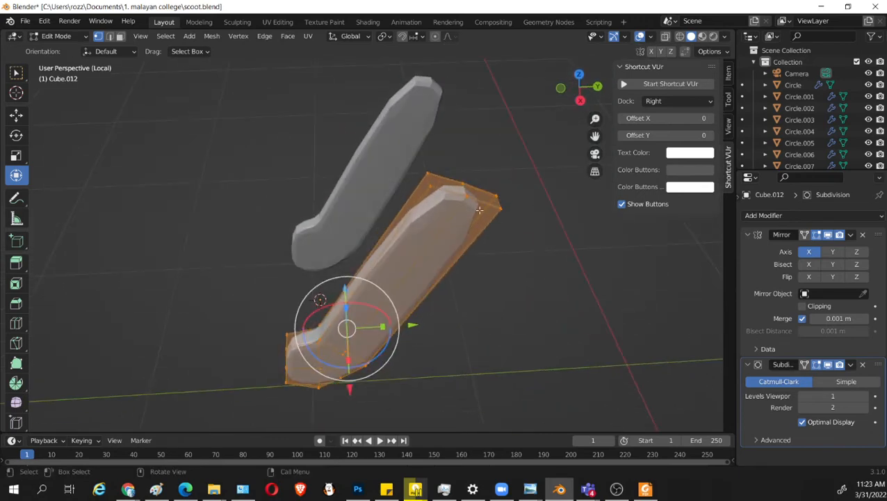
scroll(489, 233, up, 3)
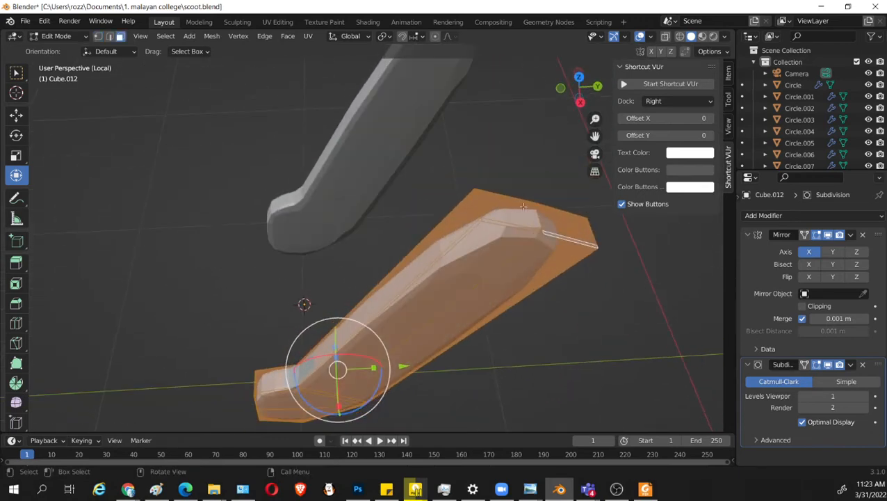
Select the faces closing the fork arm's upper end, including the narrow edge strips, and delete them.
click(512, 199)
shift+click(558, 210)
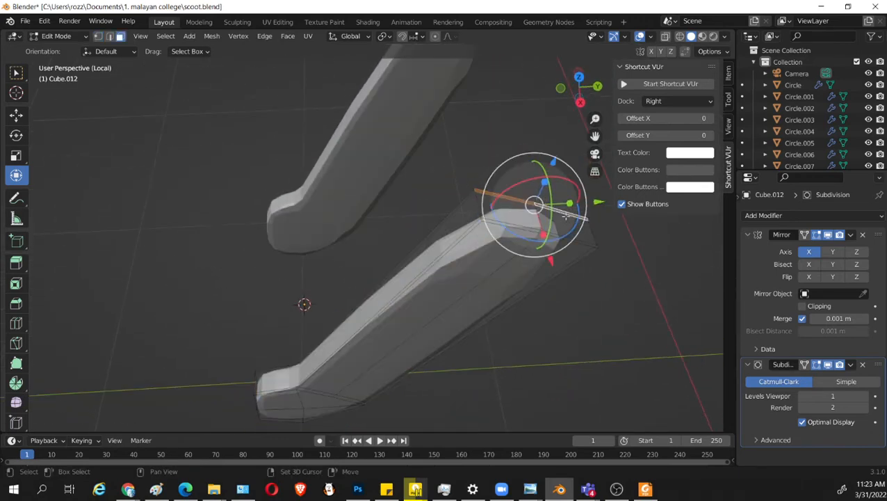
shift+click(520, 216)
shift+click(560, 224)
shift+click(554, 235)
shift+click(515, 229)
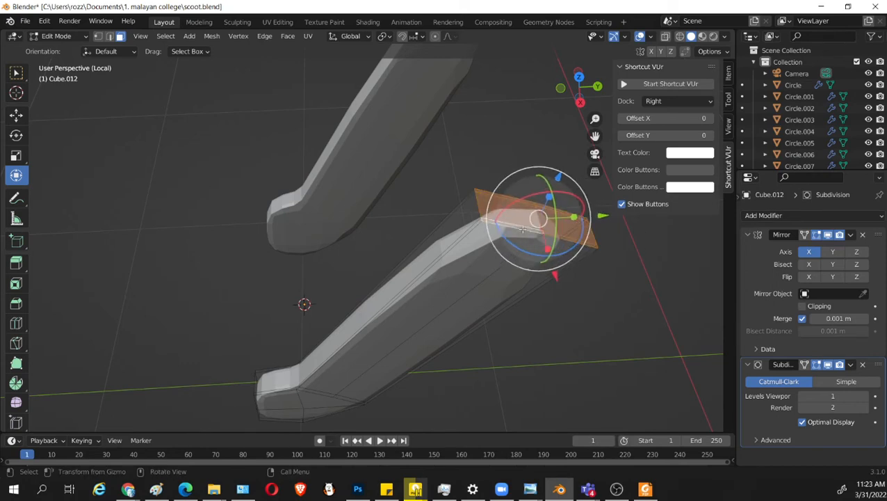
key(x)
click(515, 230)
middle_drag(556, 281, 522, 241)
Set the fork arm's Subdivision viewport level to 2 and check its shape in Object Mode.
key(Tab)
middle_drag(516, 273, 513, 254)
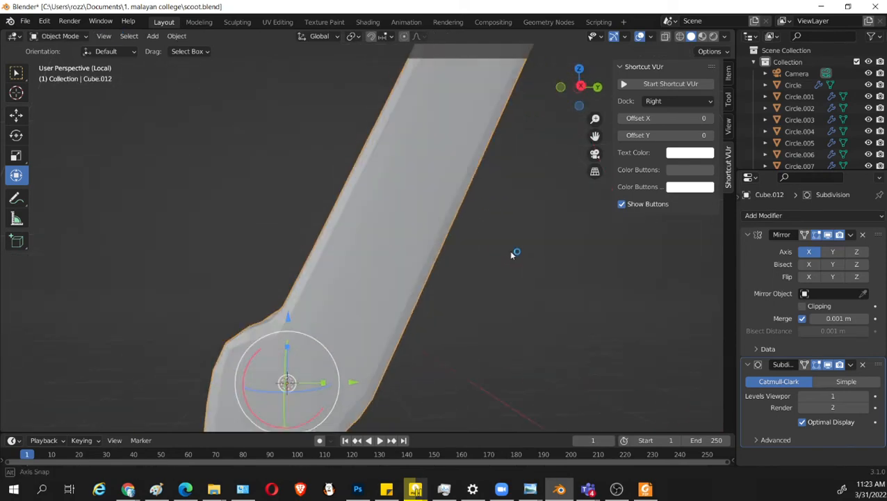
scroll(478, 304, down, 2)
middle_drag(478, 303, 482, 338)
key(Tab)
key(Tab)
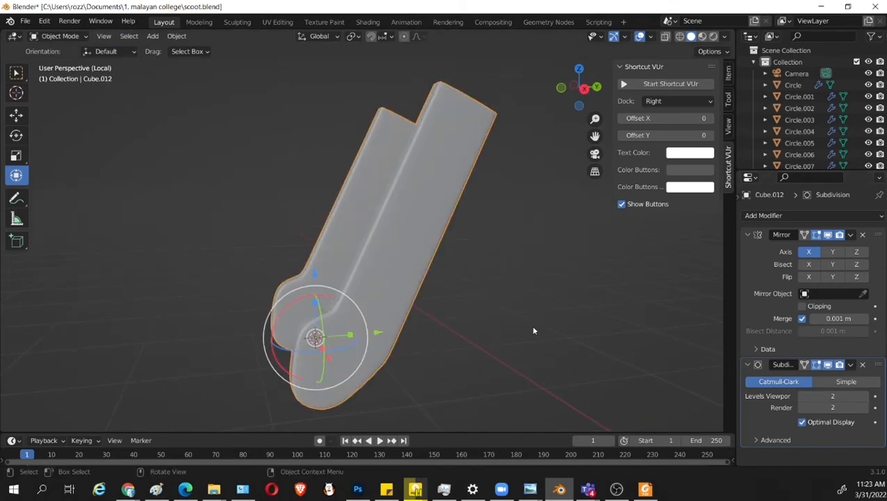
Shade the mirrored fork arms smooth and check them from the side and front.
scroll(533, 327, down, 1)
right_click(397, 193)
click(397, 179)
middle_drag(452, 271, 472, 278)
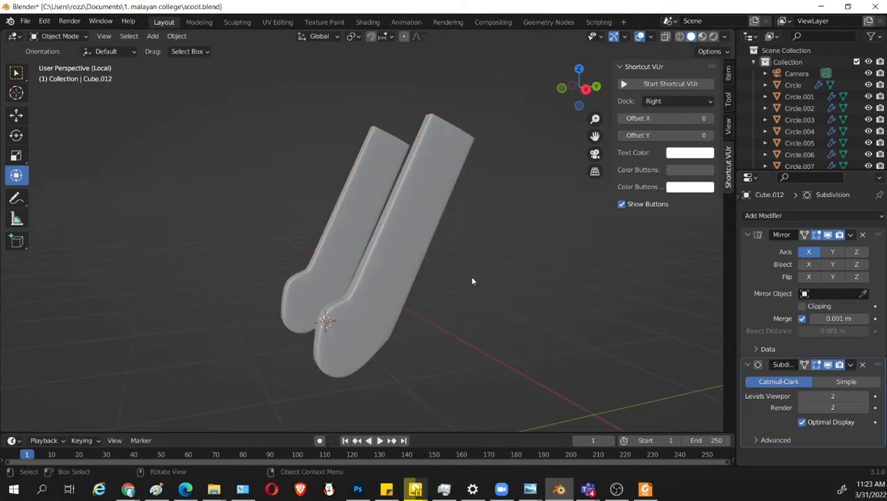
middle_drag(529, 331, 612, 333)
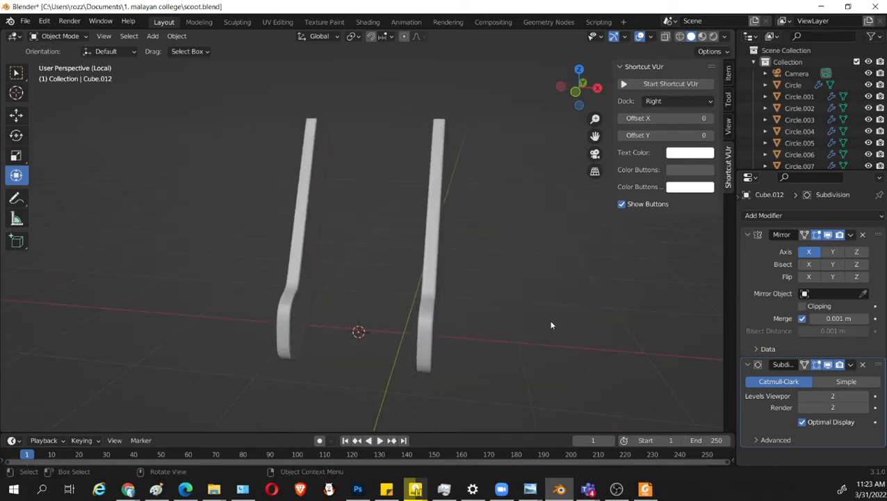
Leave local view, save the file and check the fork arm against the wheel from the right.
key(KP_Divide)
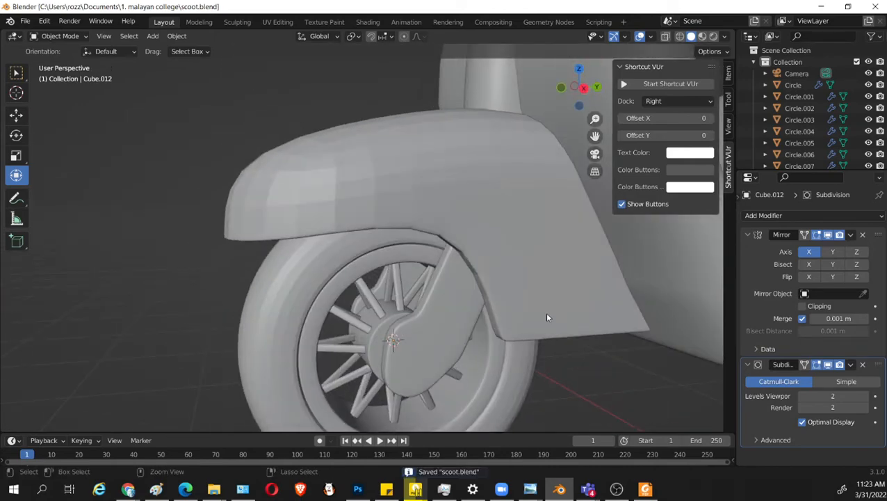
key(KP_3)
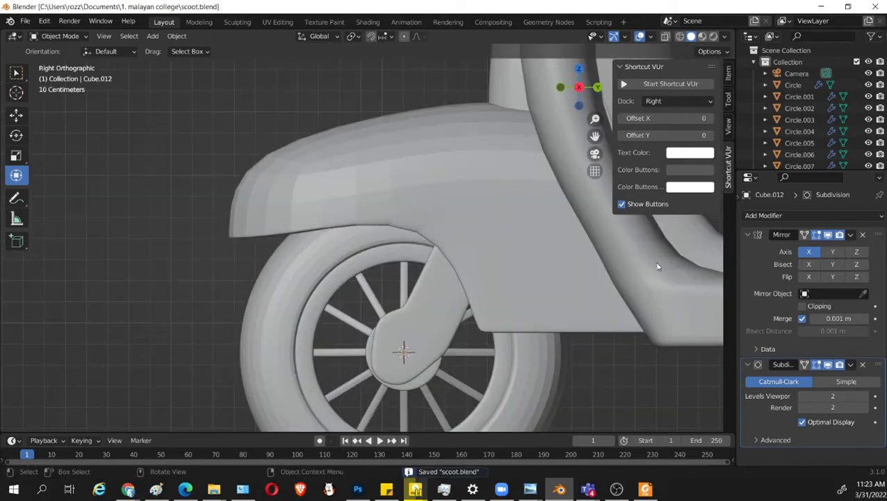
middle_drag(573, 303, 465, 350)
click(429, 322)
In right-view wireframe, select the hub's upper vertices and move them about -0.074 m along Z.
key(Tab)
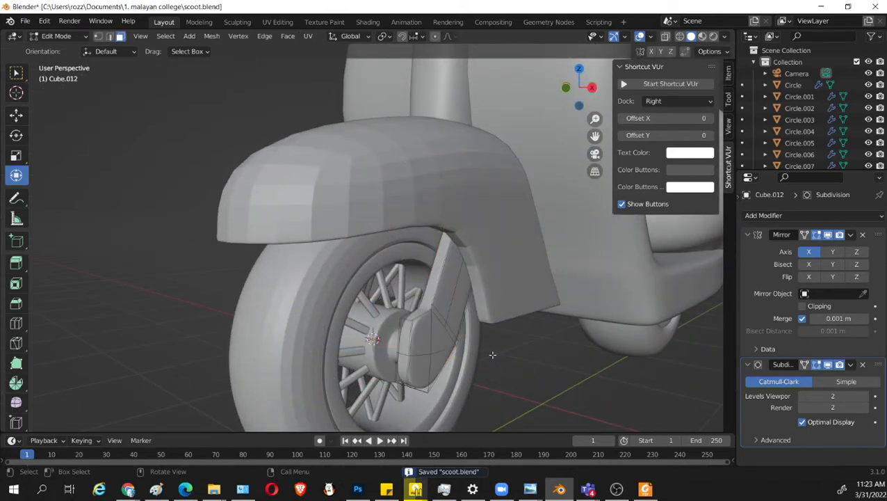
key(KP_3)
key(alt+z)
scroll(497, 332, up, 2)
scroll(493, 333, down, 6)
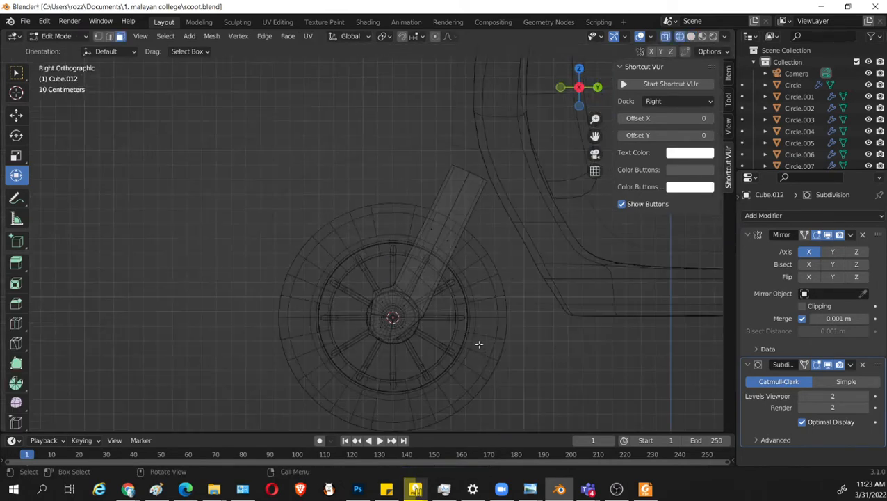
key(1)
scroll(469, 341, up, 4)
scroll(468, 340, up, 5)
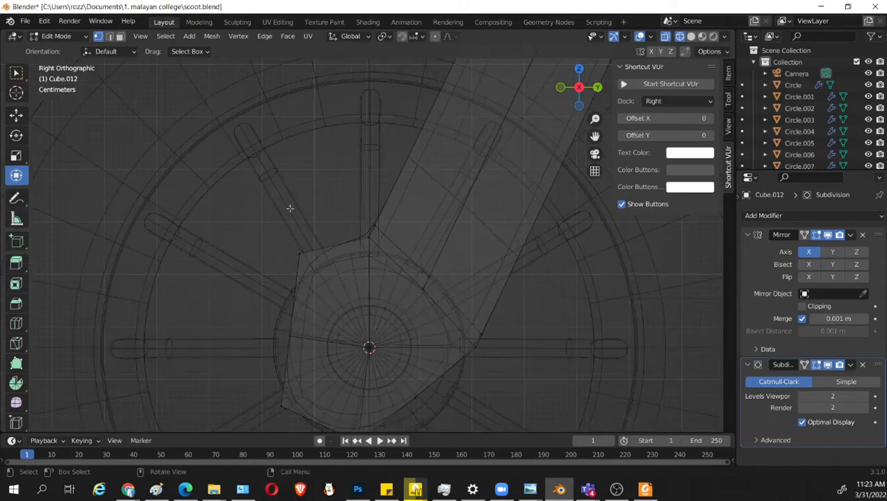
drag(271, 204, 410, 272)
scroll(487, 238, down, 2)
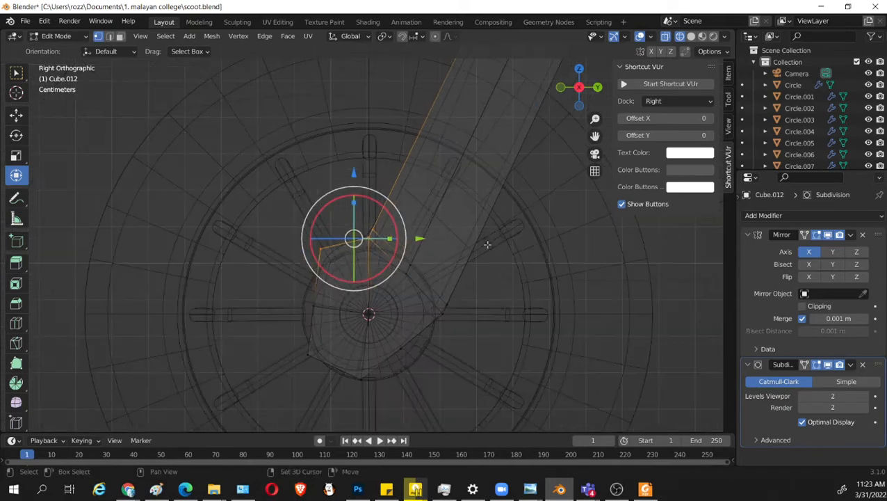
shift+middle_drag(488, 243, 462, 243)
drag(330, 173, 330, 202)
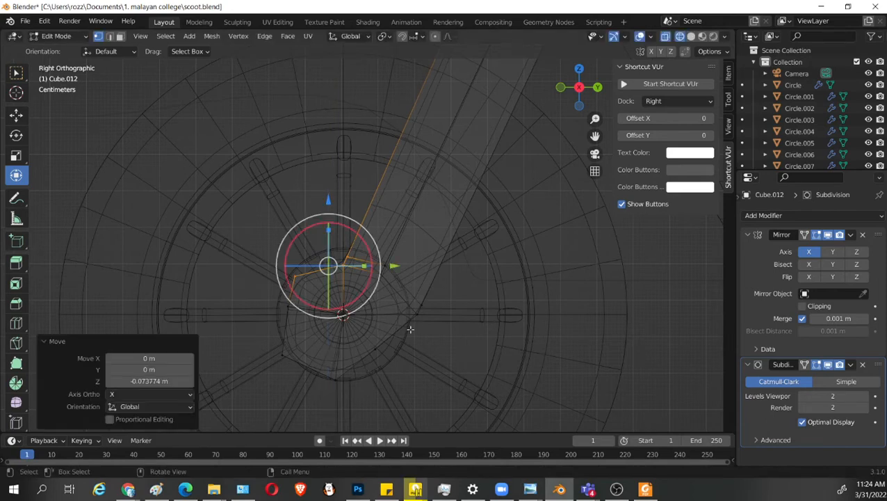
Select the whole linked fork arm and move it about 0.027 m along Y and 0.017 m along Z.
key(l)
key(g)
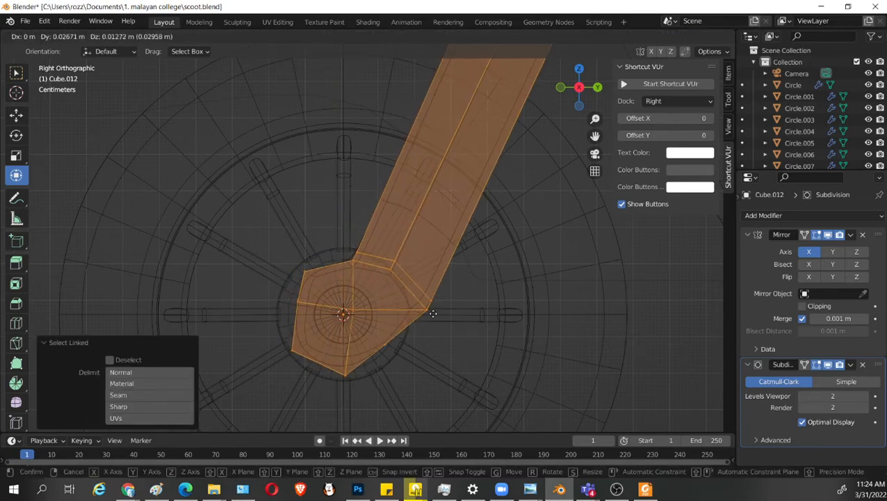
click(436, 335)
Scale the whole fork arm to 0.915 and shift it slightly forward and down over the wheel hub.
key(s)
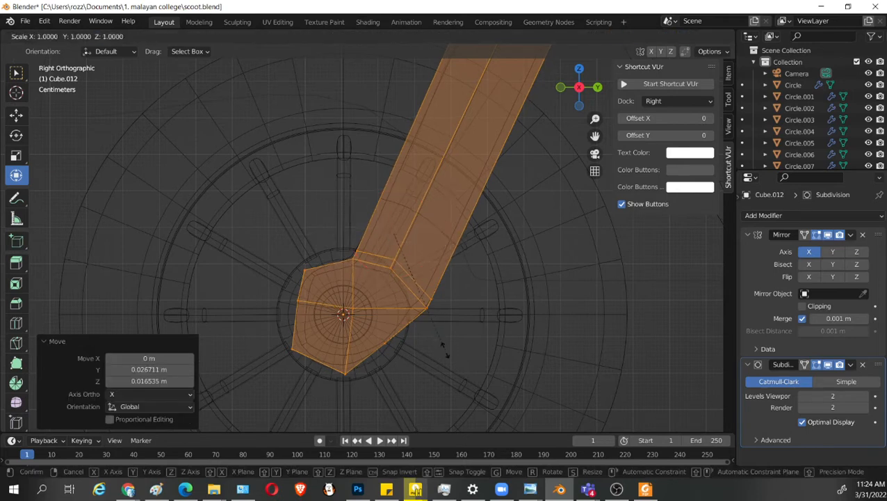
click(439, 342)
key(g)
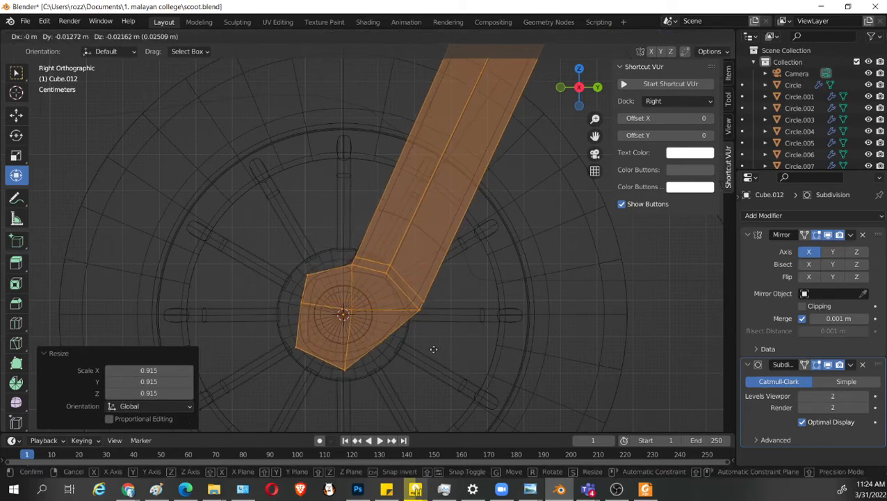
click(428, 348)
Inspect the resized fork arm and its fit over the wheel hub in solid shading, both zoomed out and close up.
mouse_move(454, 277)
shift+middle_down()
mouse_move(415, 374)
mouse_move(443, 319)
mouse_move(484, 374)
mouse_move(545, 359)
mouse_move(515, 359)
shift+middle_up()
key(shift+z)
scroll(551, 348, down, 4)
click(533, 374)
scroll(533, 374, down, 5)
key(Tab)
middle_drag(455, 361, 468, 286)
scroll(486, 369, up, 1)
key(Tab)
scroll(424, 355, up, 2)
scroll(448, 303, up, 3)
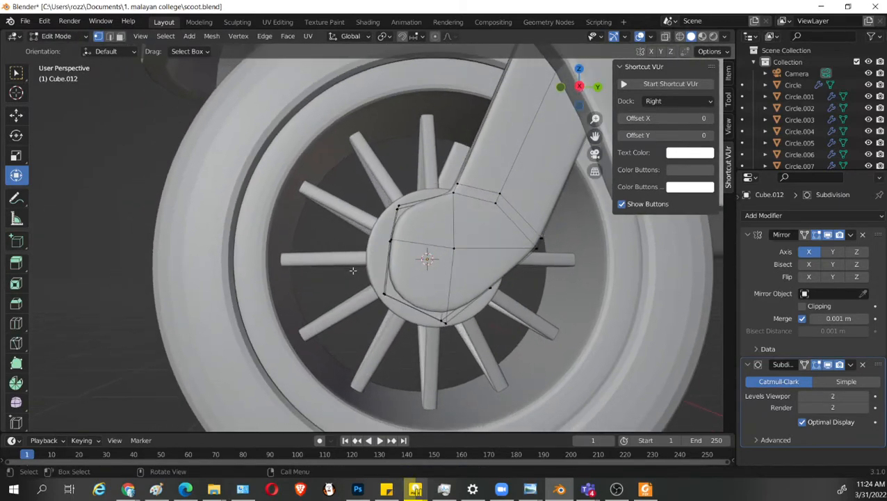
Try to move the hub's lower front and bottom vertices about -0.031 m along Z.
middle_drag(346, 288, 365, 280)
key(shift+z)
drag(365, 279, 468, 353)
middle_drag(468, 353, 442, 350)
key(shift+z)
key(g)
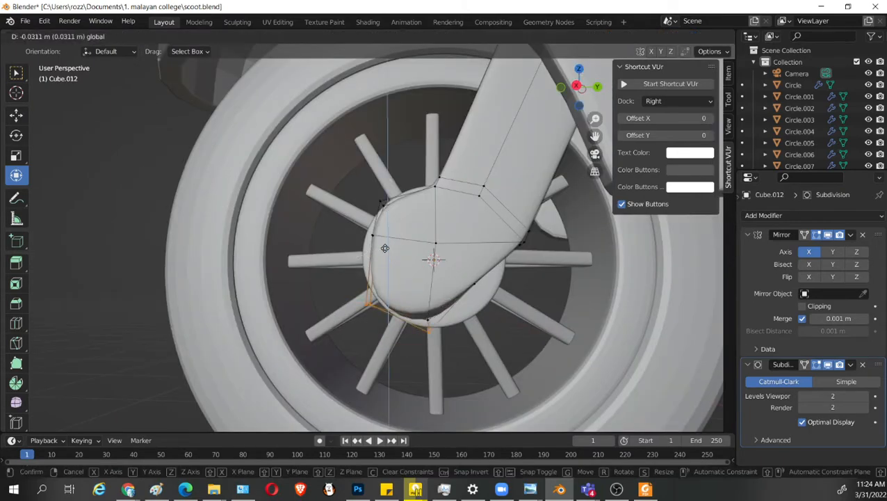
click(384, 249)
Select only the hub's lower front vertices and move them about -0.036 m along Z.
key(shift+z)
drag(283, 252, 389, 335)
key(g)
key(z)
click(380, 250)
key(shift+z)
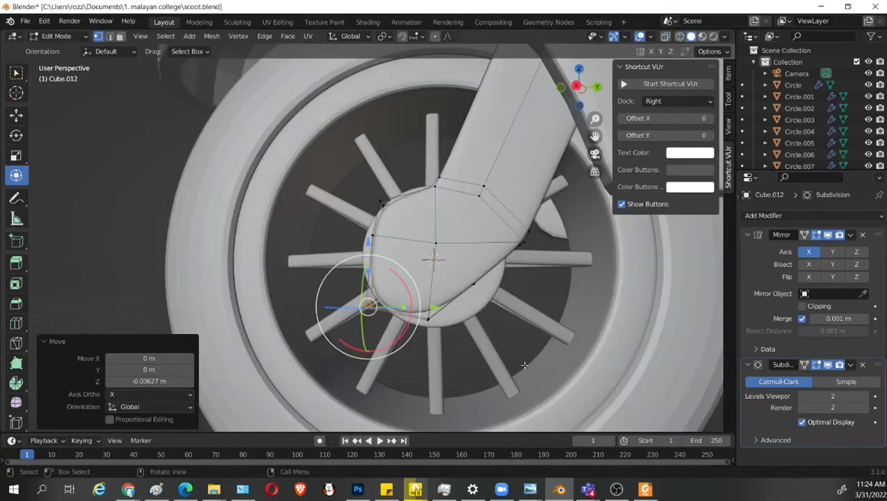
Move the hub's middle front vertices about -0.046 m along Z and save the file.
middle_drag(509, 344, 434, 259)
key(ctrl+s)
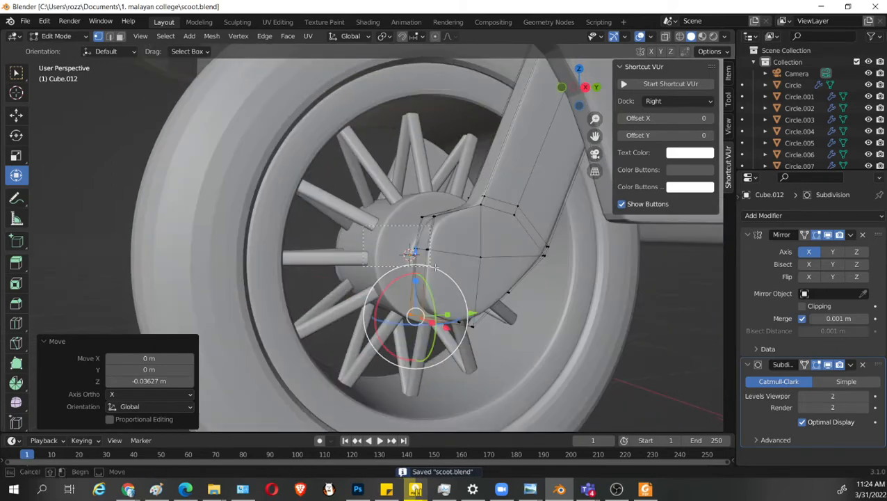
key(g)
key(z)
click(416, 202)
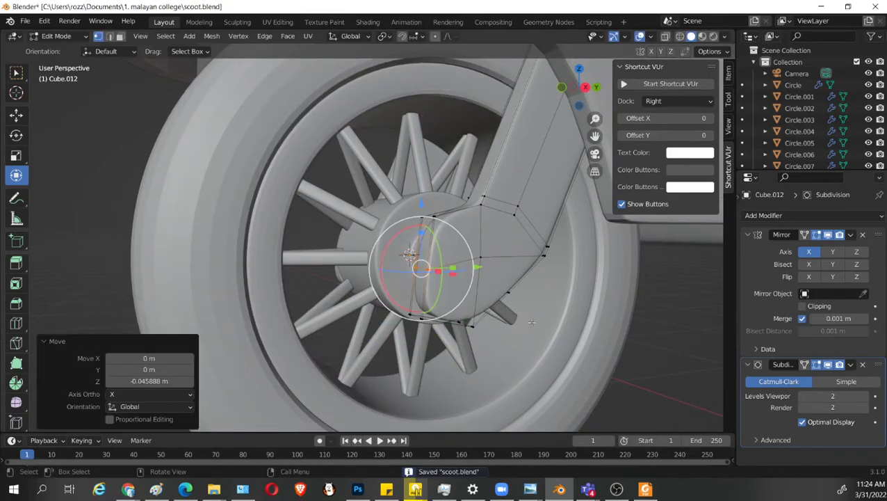
middle_drag(417, 208, 534, 289)
key(ctrl+s)
In right-view wireframe, move the vertices where the arm meets the hub about 0.031 m along Y.
key(Tab)
key(KP_3)
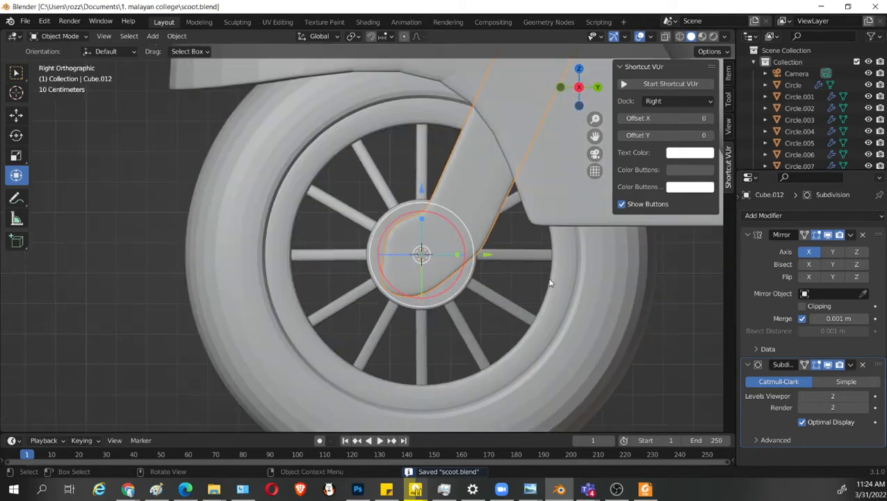
key(Tab)
scroll(513, 290, up, 3)
key(alt+z)
drag(427, 162, 551, 205)
shift+middle_drag(556, 238, 521, 319)
scroll(521, 319, down, 3)
shift+middle_drag(535, 159, 507, 222)
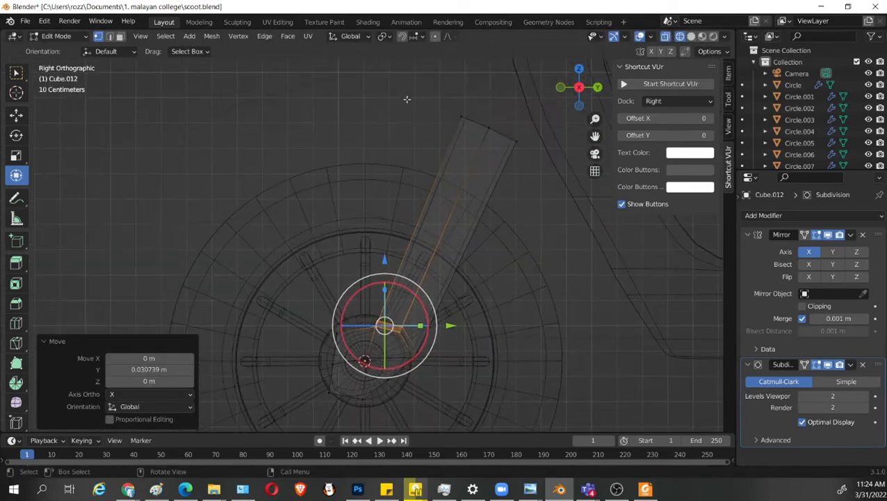
Move the front and middle vertices at the arm's upper end slightly along Y and save the file.
drag(408, 98, 500, 148)
drag(535, 120, 542, 120)
key(shift+z)
key(ctrl+s)
From the front, select the whole linked fork arm and move it about -0.027 m along X toward the wheel.
key(Tab)
mouse_move(499, 258)
middle_down()
mouse_move(541, 323)
mouse_move(577, 337)
mouse_move(569, 338)
middle_up()
key(Tab)
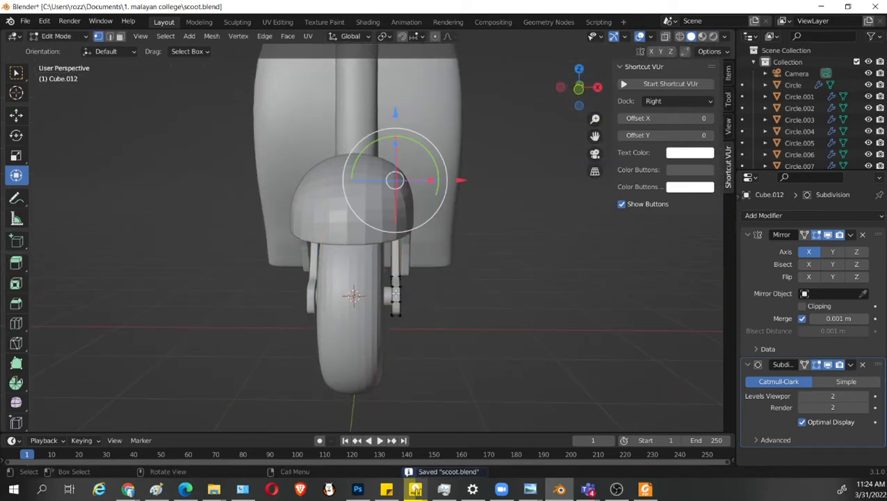
key(l)
key(g)
key(x)
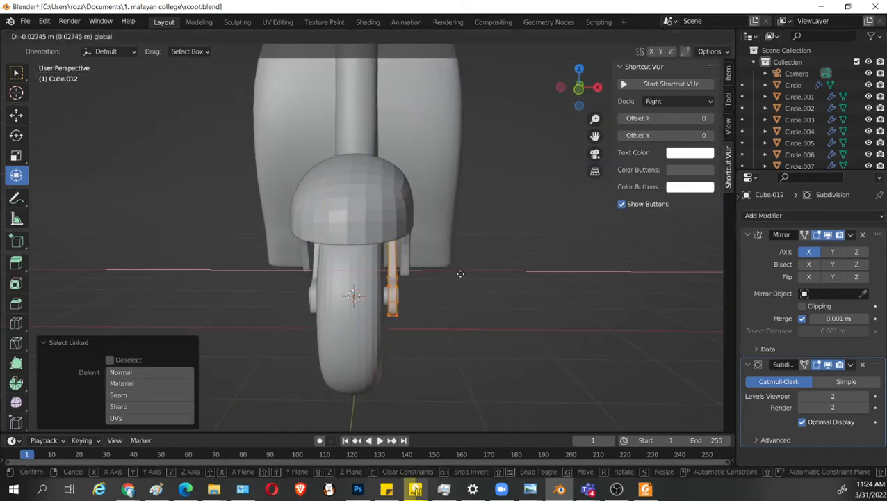
click(460, 273)
Thicken the fork arm by scaling it to 1.334 along X and check it at an angle.
middle_drag(461, 273, 456, 317)
key(s)
key(x)
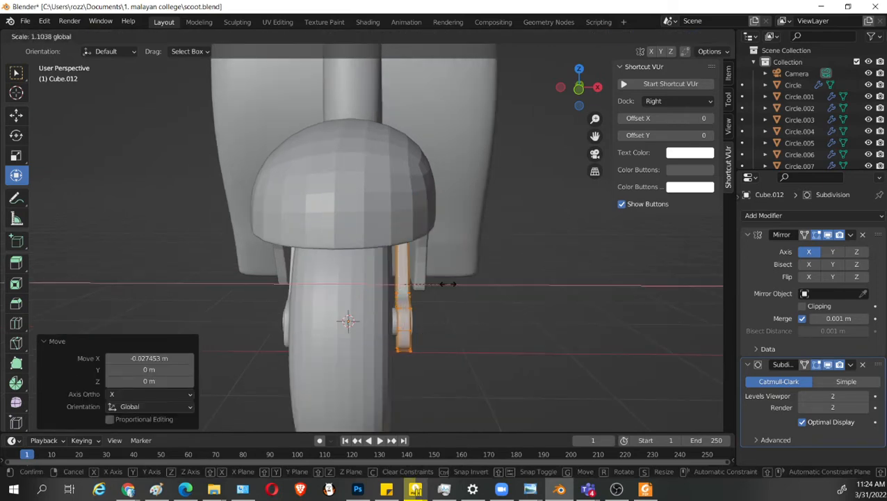
click(457, 285)
middle_drag(453, 389, 395, 360)
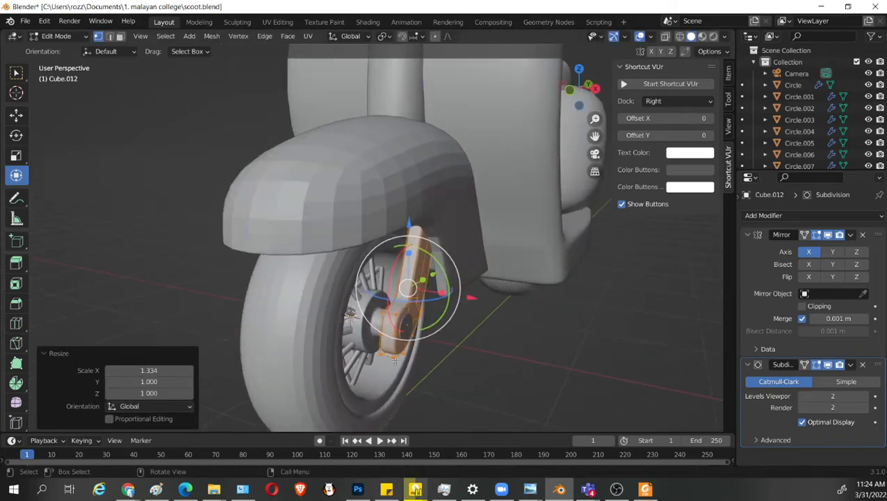
Select the end vertices of the front wheel's hub in wireframe and move them about -0.086 m along X toward the wheel.
key(Tab)
click(365, 323)
key(Tab)
middle_drag(365, 322, 531, 299)
key(shift+z)
drag(515, 258, 417, 349)
key(shift+z)
key(g)
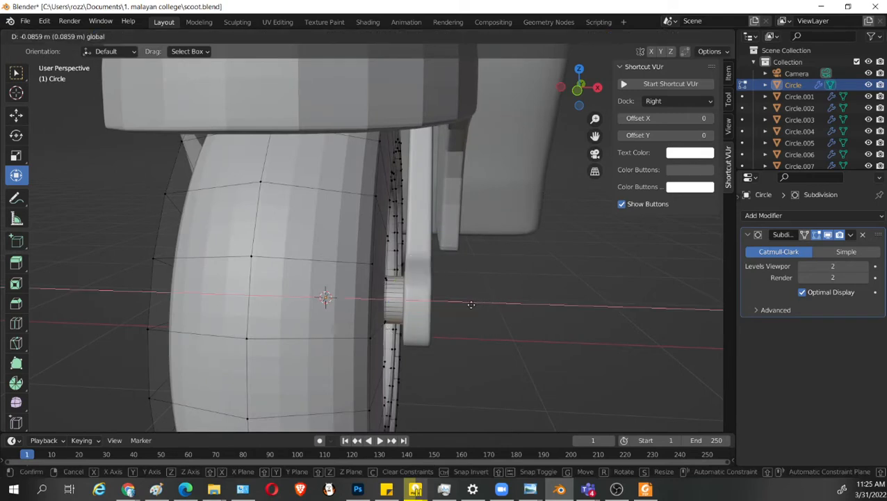
drag(476, 305, 475, 305)
middle_drag(530, 347, 459, 335)
Leave mesh editing, save the file and delete the old rear wheel.
key(Tab)
scroll(414, 326, down, 3)
key(ctrl+s)
scroll(570, 295, down, 3)
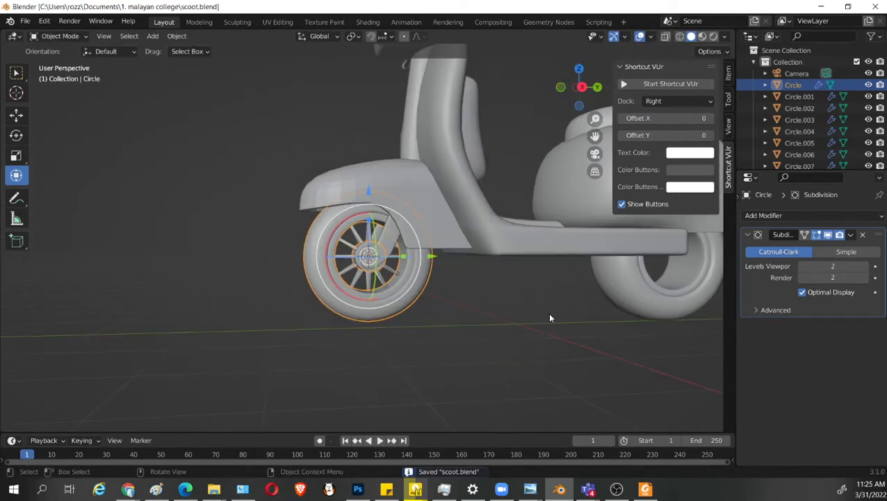
middle_drag(550, 318, 532, 316)
click(541, 300)
key(Delete)
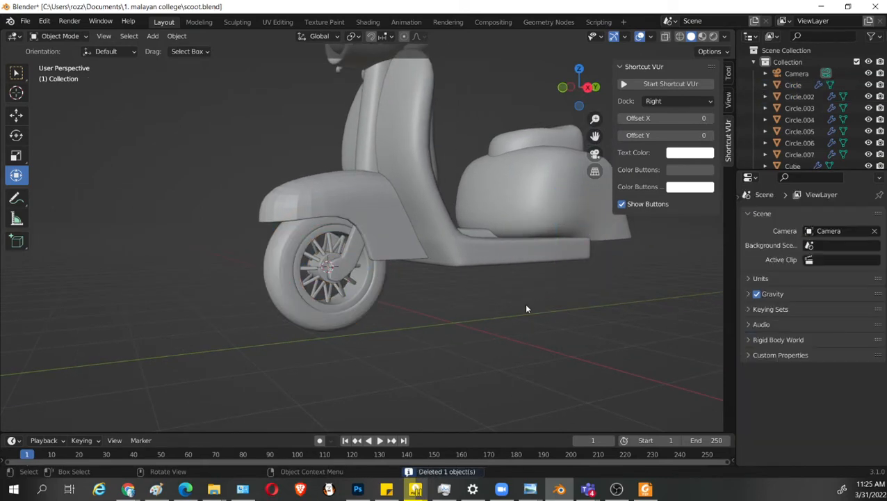
Select the front wheel together with all its spokes and duplicate them in place.
click(375, 306)
middle_drag(375, 305, 380, 306)
scroll(380, 306, up, 2)
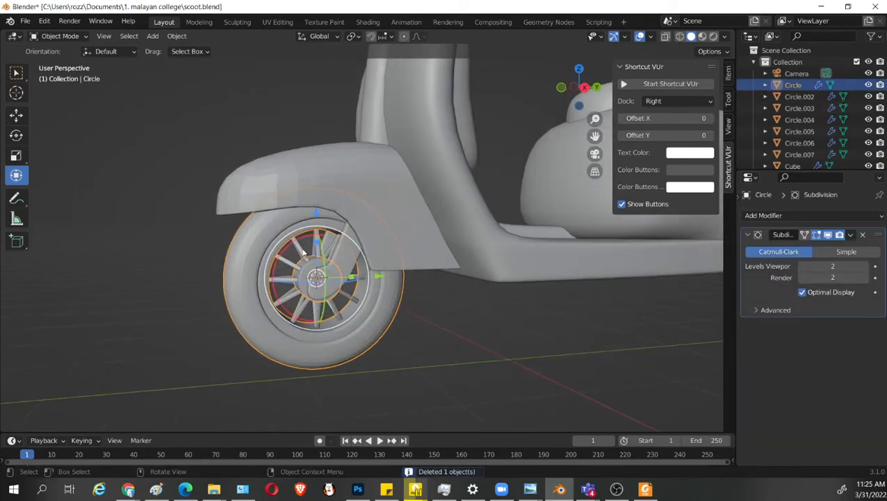
shift+click(383, 342)
scroll(408, 344, up, 2)
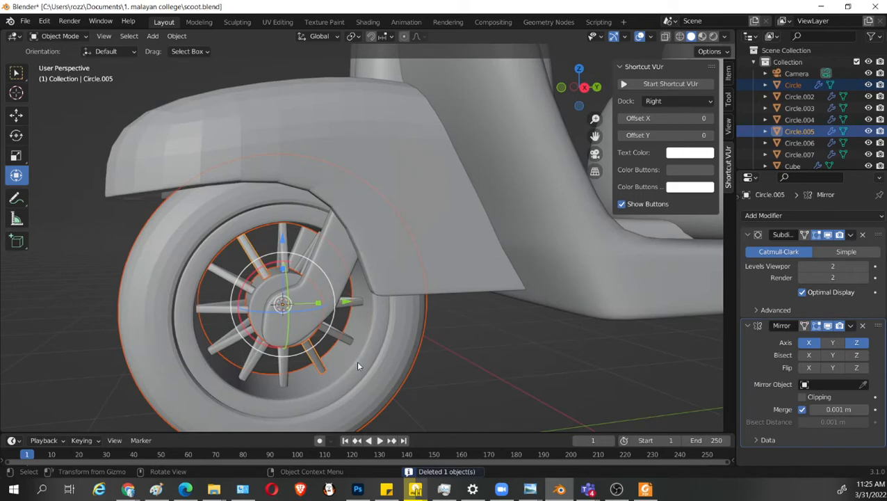
shift+middle_drag(359, 366, 355, 318)
shift+click(293, 330)
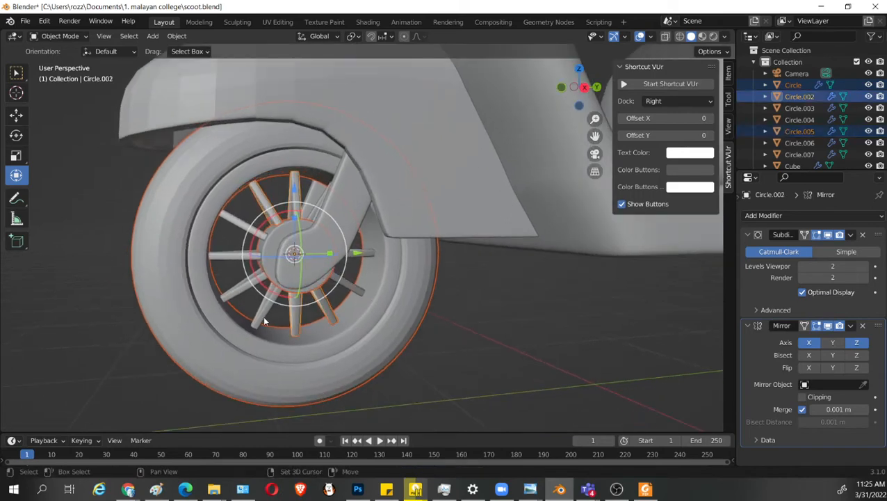
shift+click(262, 319)
shift+click(239, 291)
shift+click(226, 253)
shift+click(232, 222)
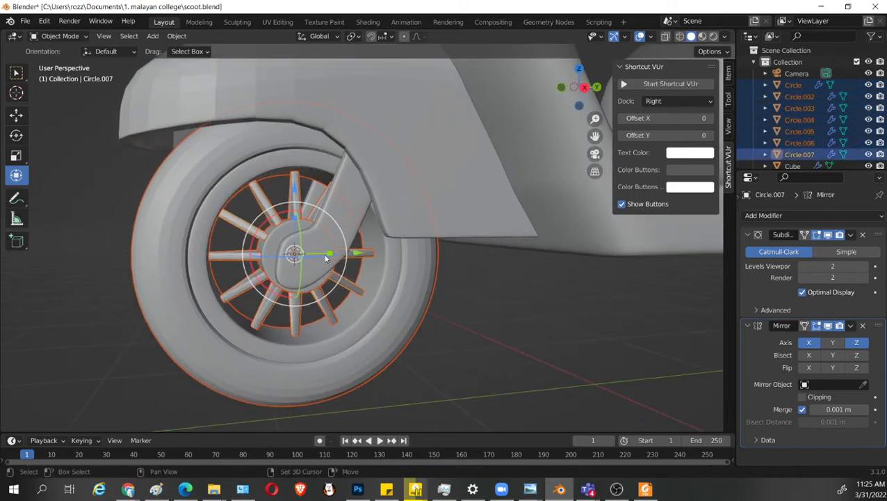
middle_drag(352, 314, 398, 332)
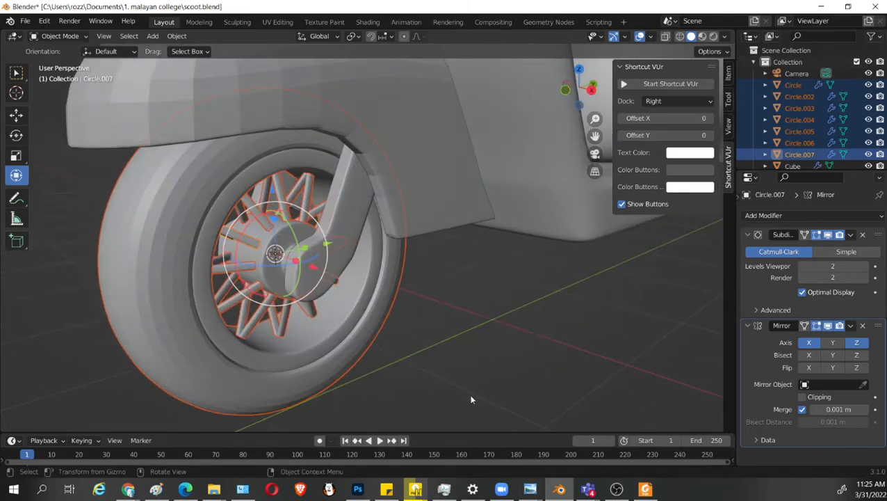
middle_drag(471, 400, 439, 321)
key(shift+d)
right_click(443, 319)
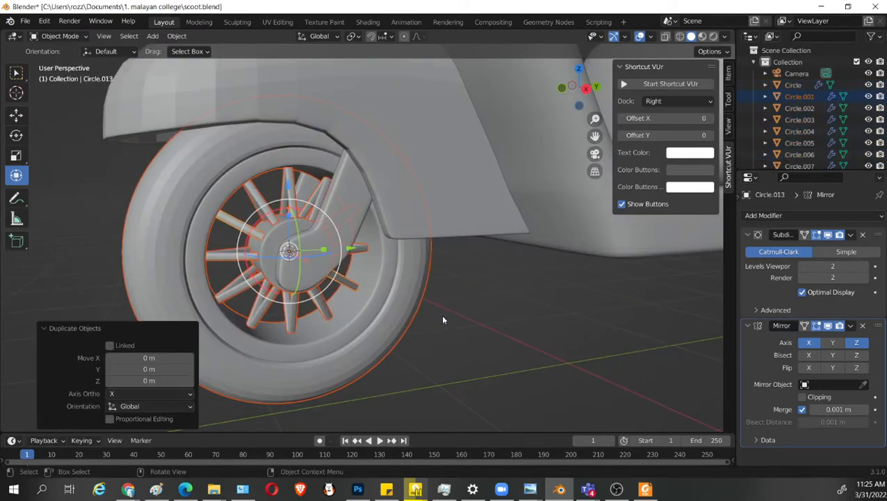
Move the duplicated wheel and spokes along Y to the scooter's rear, under the body.
scroll(443, 319, down, 2)
drag(370, 246, 104, 243)
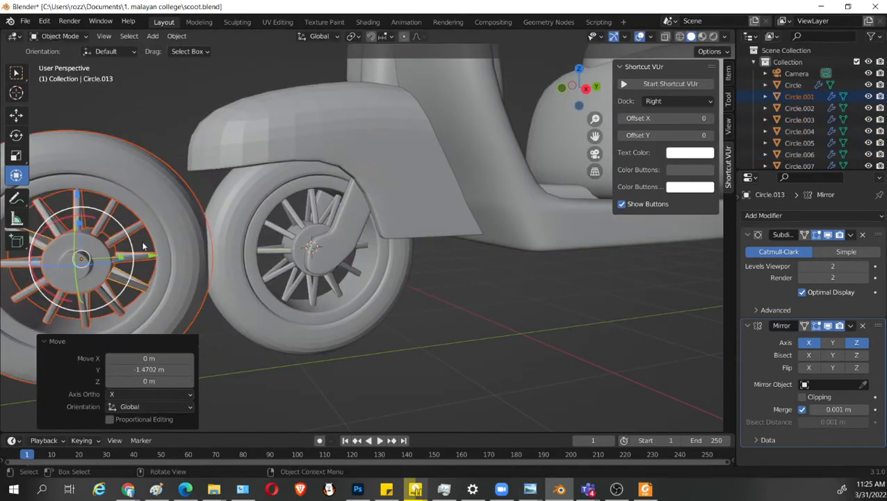
scroll(259, 274, down, 3)
drag(273, 248, 659, 268)
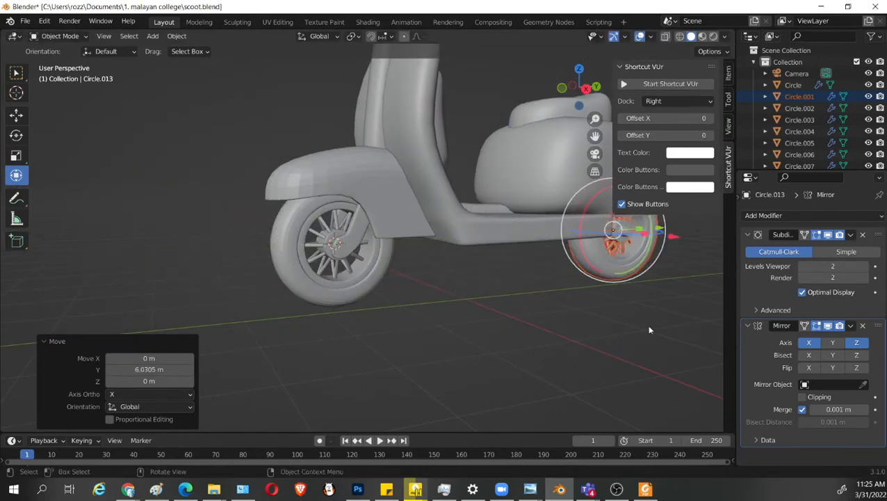
shift+middle_drag(649, 328, 339, 373)
scroll(335, 383, up, 3)
key(g)
key(y)
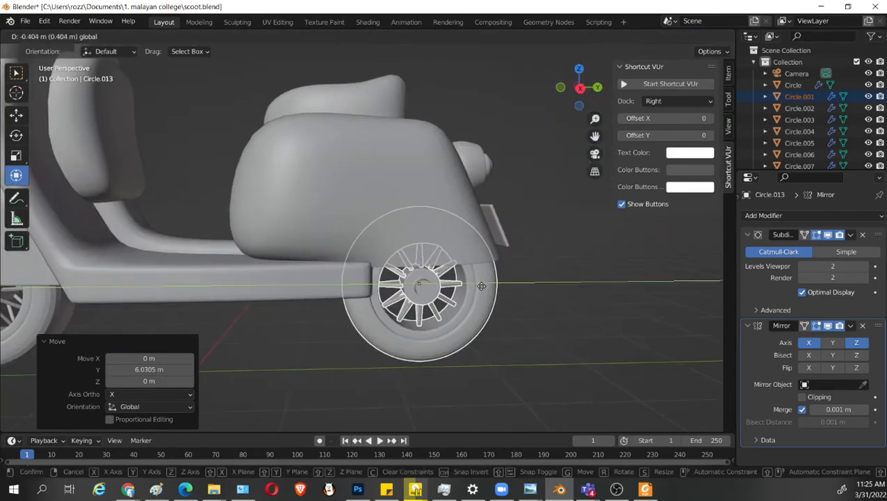
click(475, 287)
Fine-tune the rear wheel forward along Y by about -0.217 m and -0.020 m, and save the file.
middle_drag(475, 287, 505, 266)
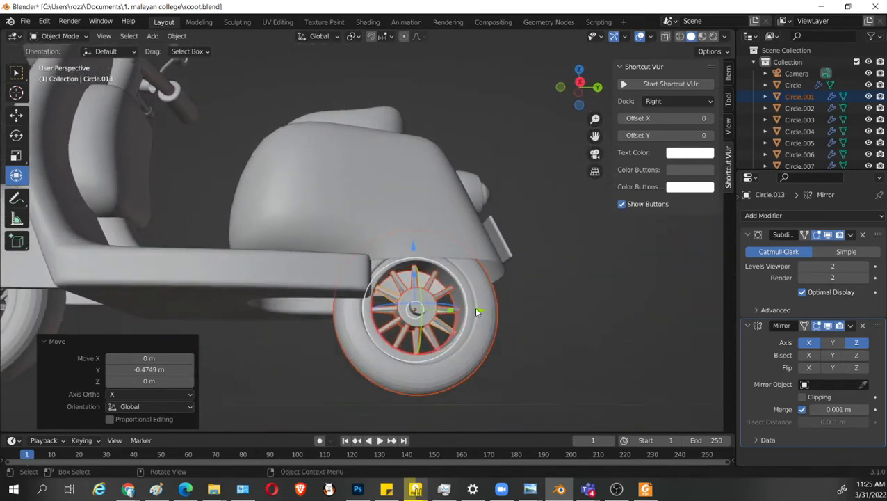
drag(477, 310, 454, 309)
middle_drag(455, 304, 473, 309)
scroll(473, 310, down, 3)
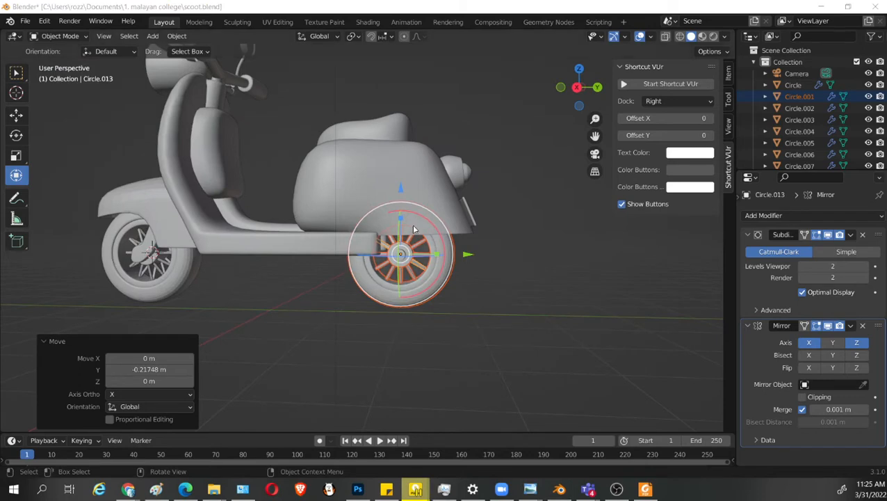
drag(469, 253, 470, 253)
middle_drag(470, 254, 500, 283)
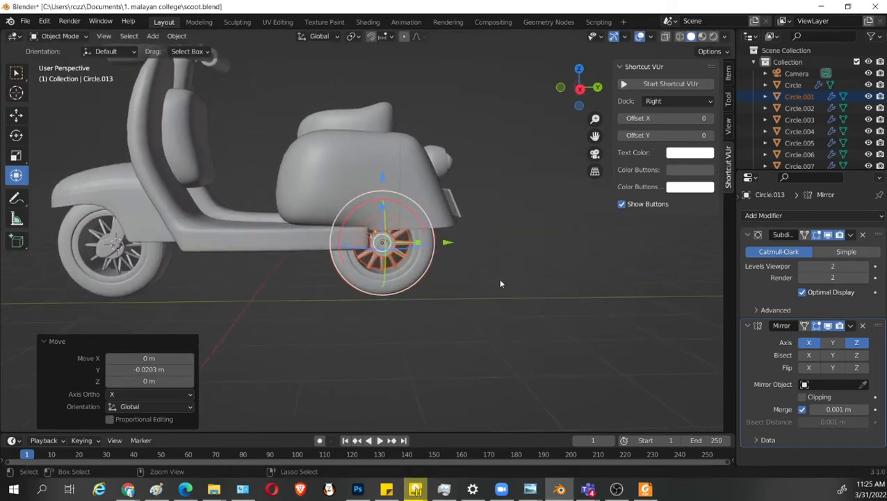
key(ctrl+s)
Select the rear body, seat, tail light and plate, move them slightly forward along Y and save the file.
click(383, 200)
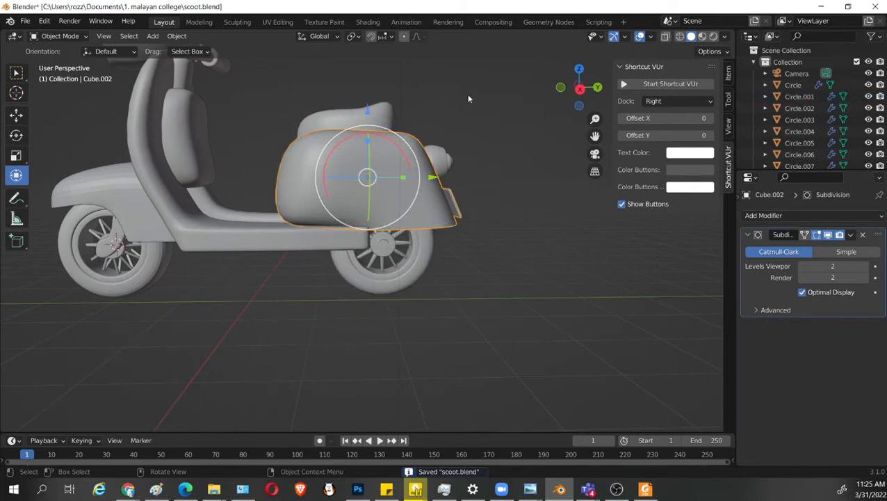
drag(511, 96, 353, 182)
shift+click(417, 136)
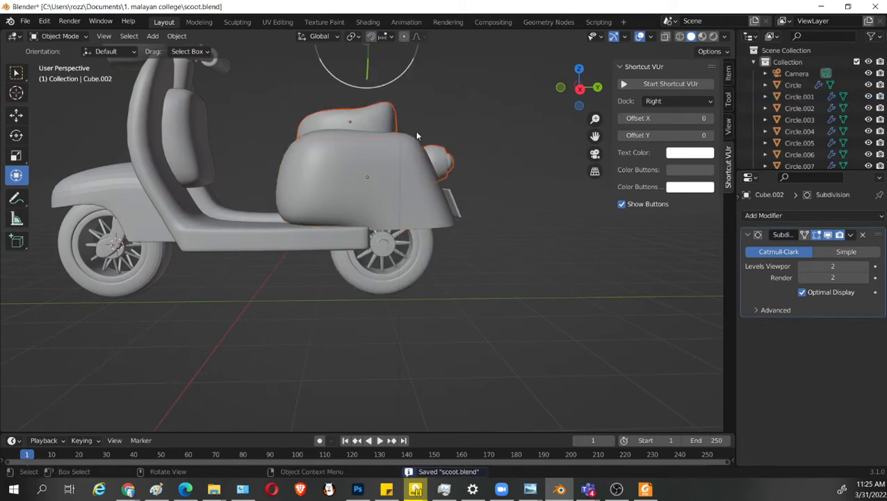
scroll(449, 192, down, 2)
middle_drag(449, 193, 425, 204)
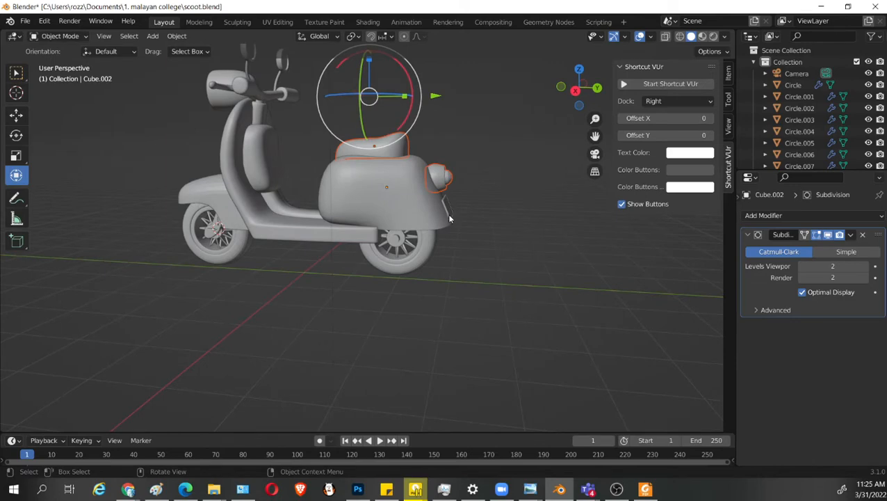
click(448, 216)
shift+click(375, 141)
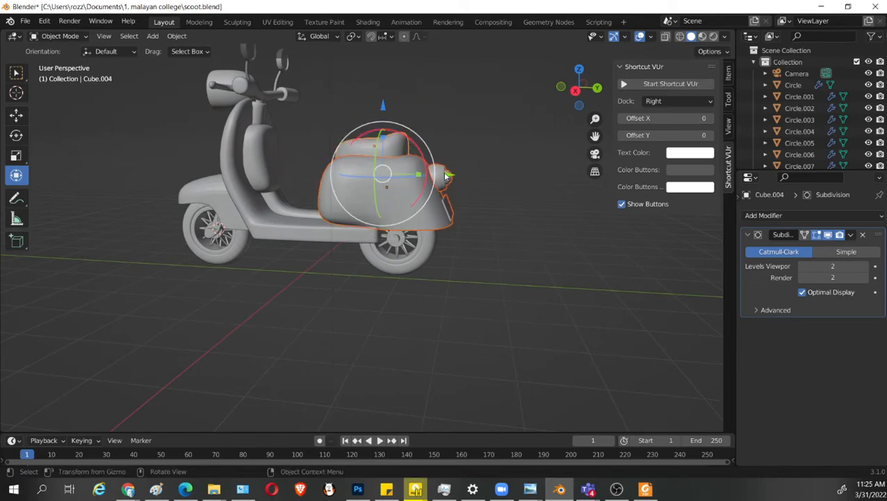
drag(445, 175, 437, 175)
mouse_move(421, 259)
middle_down()
mouse_move(427, 237)
mouse_move(436, 311)
mouse_move(368, 304)
mouse_move(390, 330)
mouse_move(334, 313)
mouse_move(317, 273)
mouse_move(417, 251)
middle_up()
scroll(432, 304, up, 2)
click(432, 306)
key(ctrl+s)
Undo the deselection, move the rear body parts about 0.134 m back along Y and save the file.
key(z)
click(494, 242)
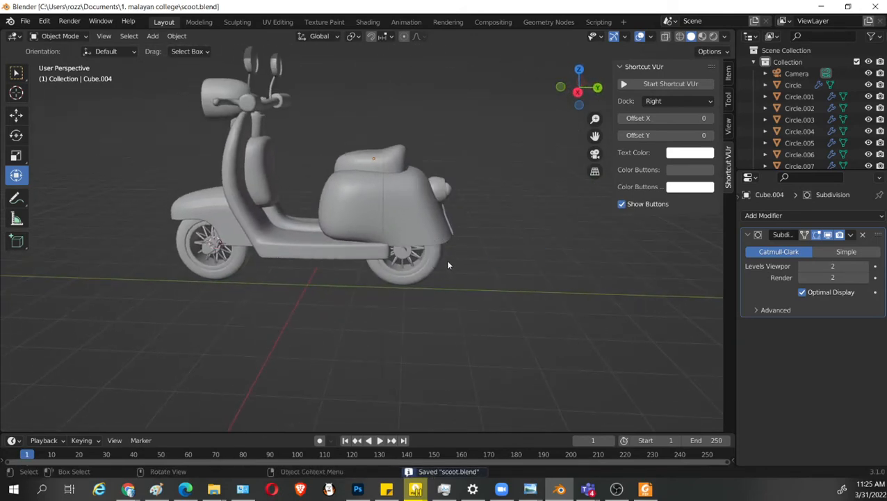
key(ctrl+z)
drag(454, 185, 464, 187)
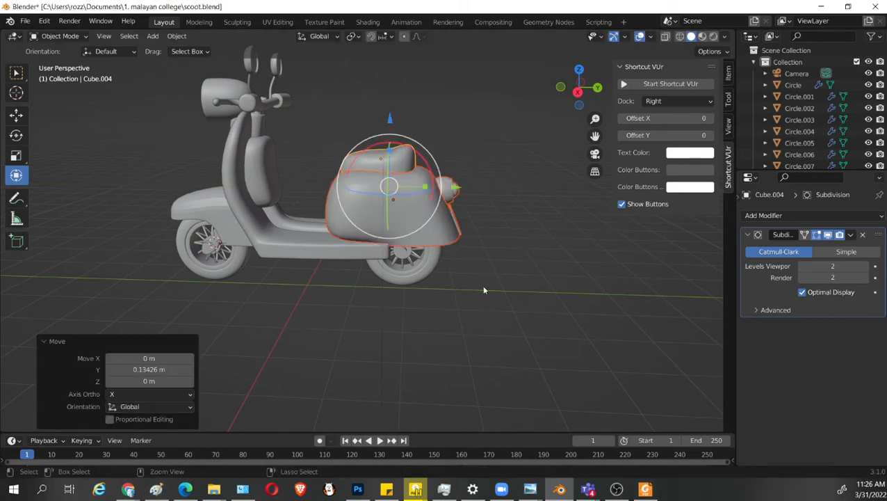
key(ctrl+s)
From below in wireframe, select the footboard vertices across the front of the wheel cutout and move them slightly rearward along Y.
middle_drag(456, 291, 381, 352)
click(329, 239)
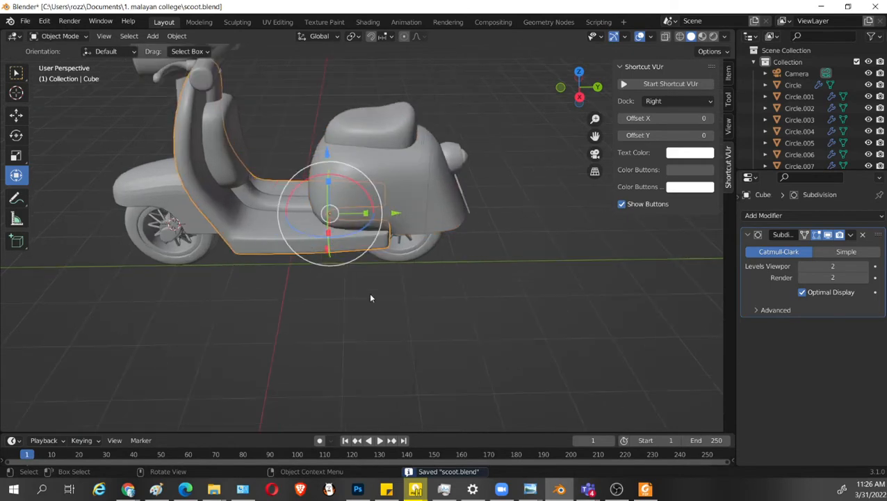
middle_drag(370, 295, 407, 246)
key(Tab)
scroll(398, 323, up, 3)
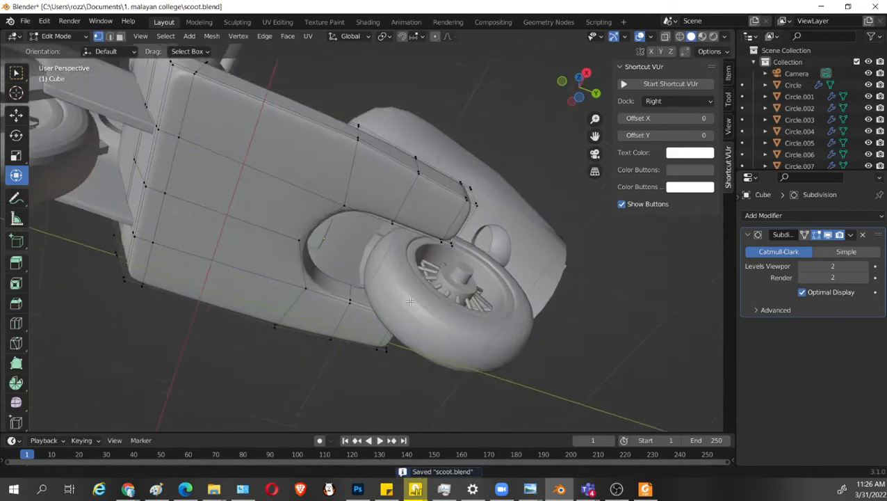
mouse_move(398, 322)
middle_down()
mouse_move(389, 188)
mouse_move(379, 204)
mouse_move(358, 170)
middle_up()
key(shift+z)
drag(277, 127, 350, 293)
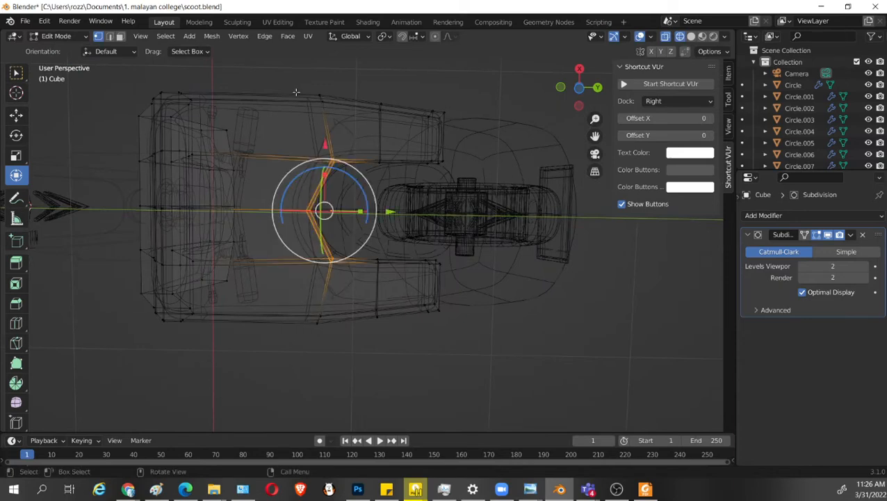
drag(289, 75, 342, 340)
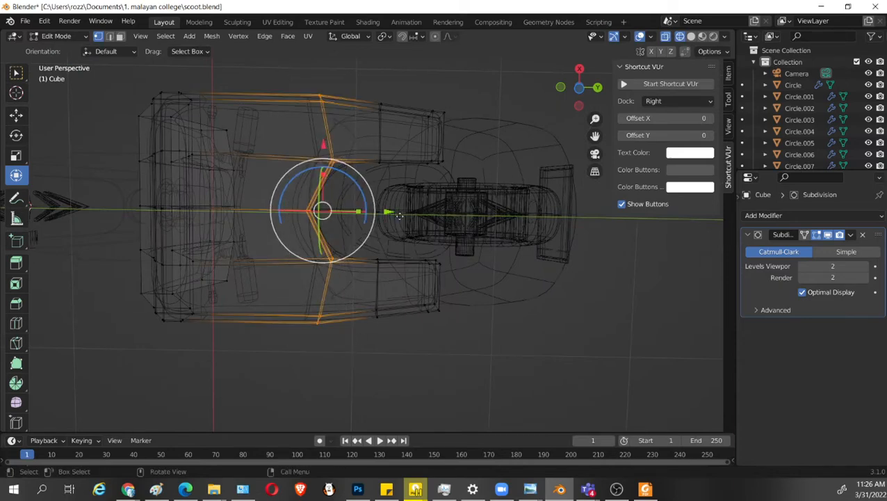
drag(399, 216, 411, 219)
Lengthen the footboard by moving its rear end vertices rearward along Y, return to solid view and save the file.
drag(410, 81, 367, 370)
drag(444, 216, 460, 218)
key(shift+z)
mouse_move(459, 218)
middle_down()
mouse_move(505, 311)
mouse_move(523, 317)
mouse_move(518, 299)
mouse_move(497, 296)
middle_up()
key(ctrl+s)
key(Tab)
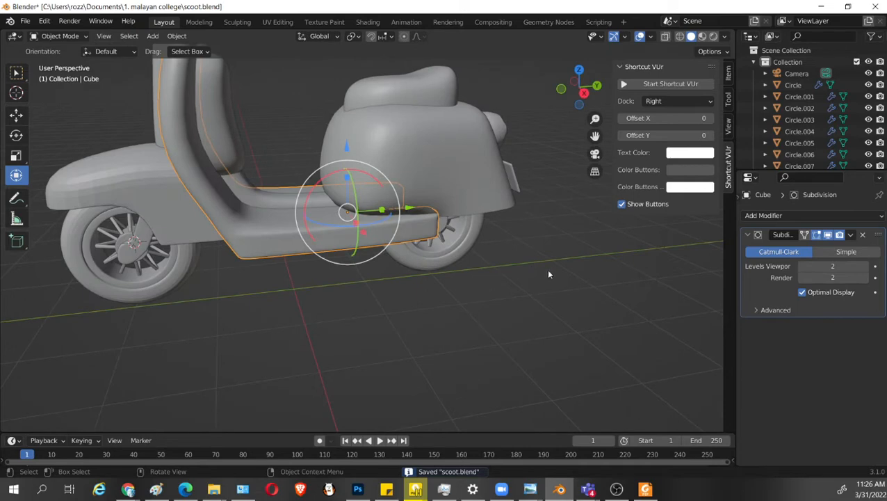
Examine the seat's mesh and the open underside of the rear body around the wheel.
scroll(548, 257, up, 2)
middle_drag(584, 208, 518, 343)
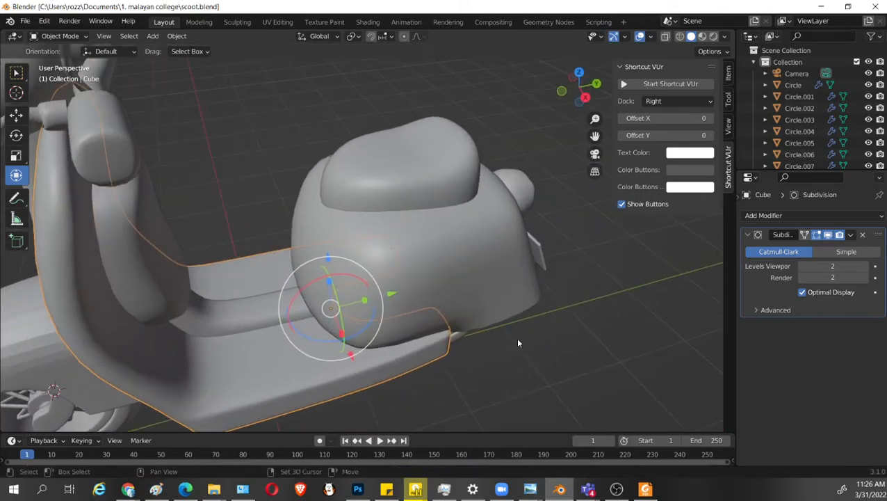
click(421, 185)
scroll(475, 247, up, 1)
middle_drag(475, 248, 445, 286)
key(Tab)
scroll(445, 283, up, 1)
middle_drag(432, 224, 530, 213)
middle_drag(502, 262, 451, 150)
key(Tab)
Select the lower edge loop of the rear body and extrude it inward at a scale of 0.953.
click(481, 165)
key(Tab)
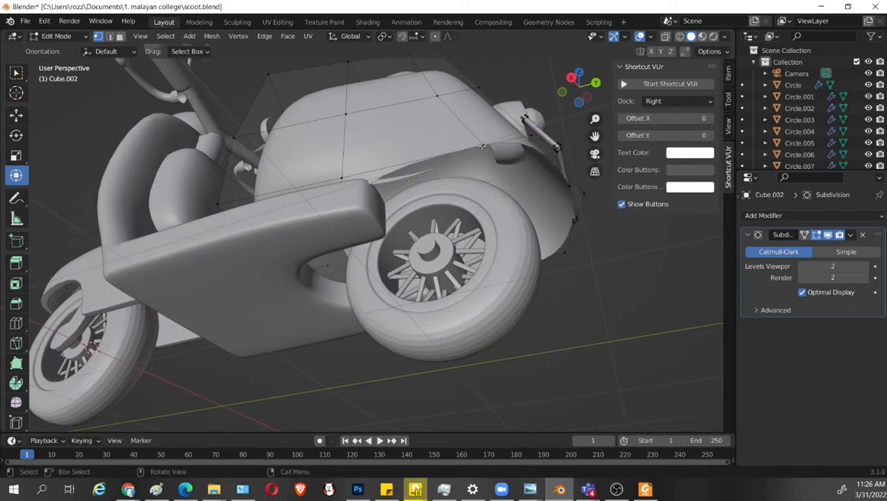
alt+click(482, 145)
middle_drag(501, 264, 498, 306)
key(s)
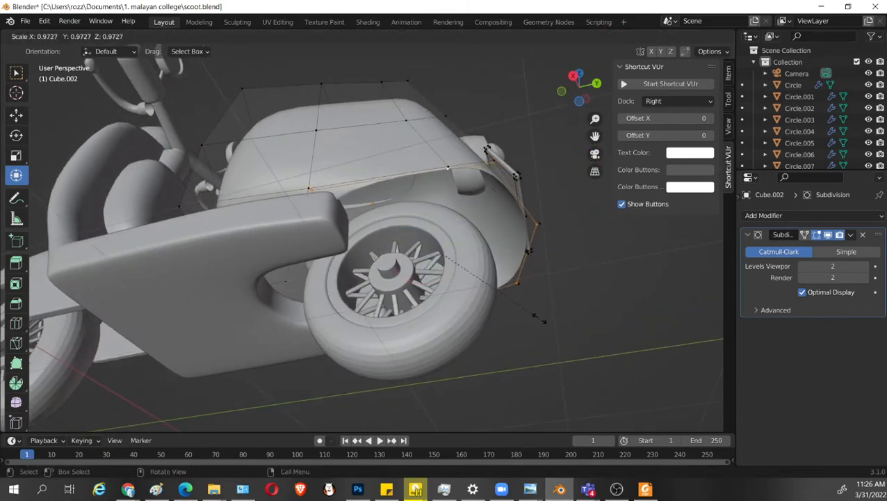
click(534, 320)
middle_drag(534, 321, 535, 324)
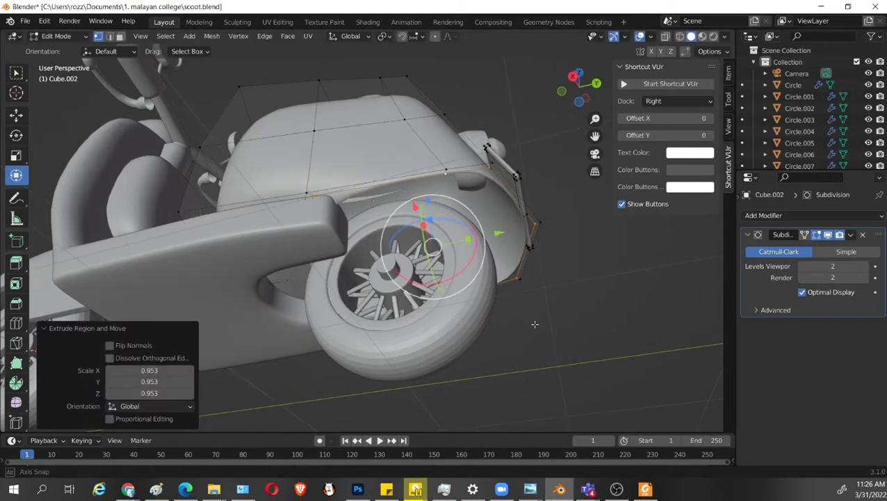
Try extruding the rear body's lower edge loop inward again at a scale of 0.926 and raising it along Z.
key(s)
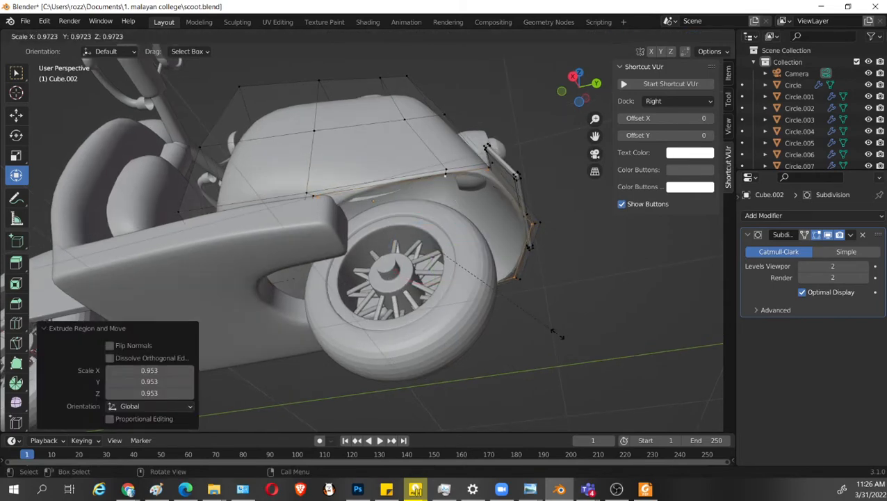
click(532, 303)
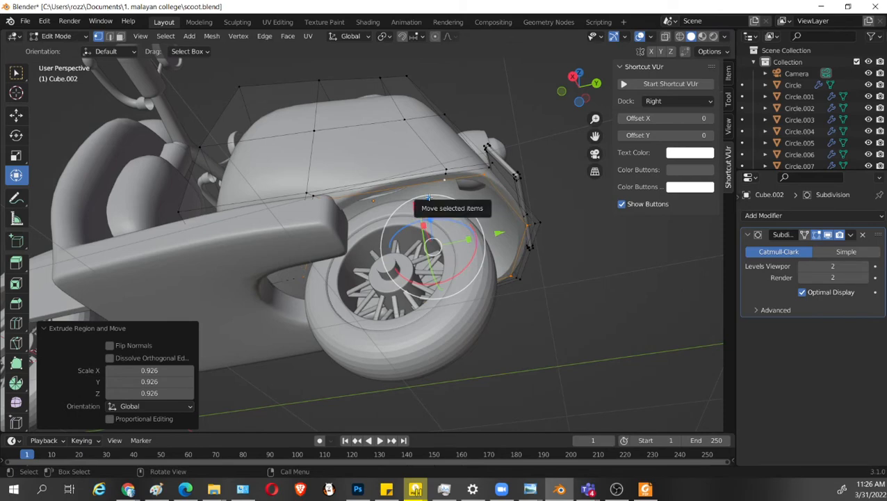
drag(433, 201, 429, 189)
key(ctrl+z)
key(ctrl+z)
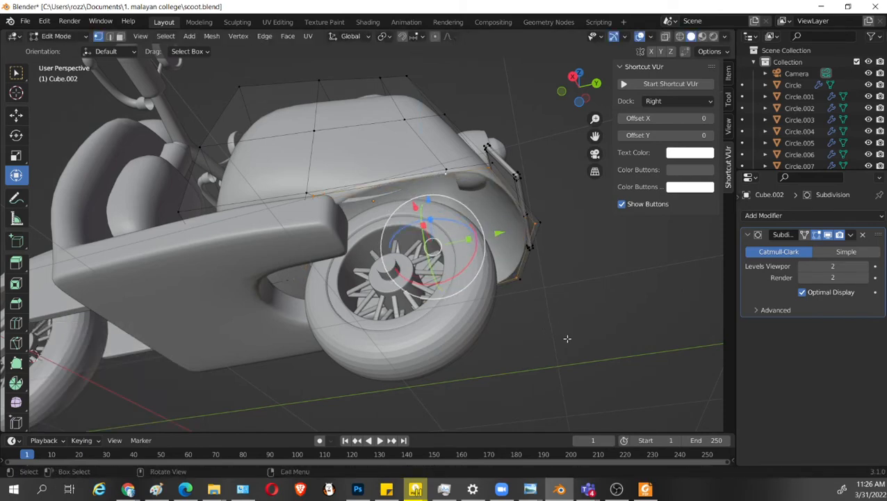
Try extruding the rear body's lower edge loop slightly upward and scaling it, then undo the extrusion.
key(g)
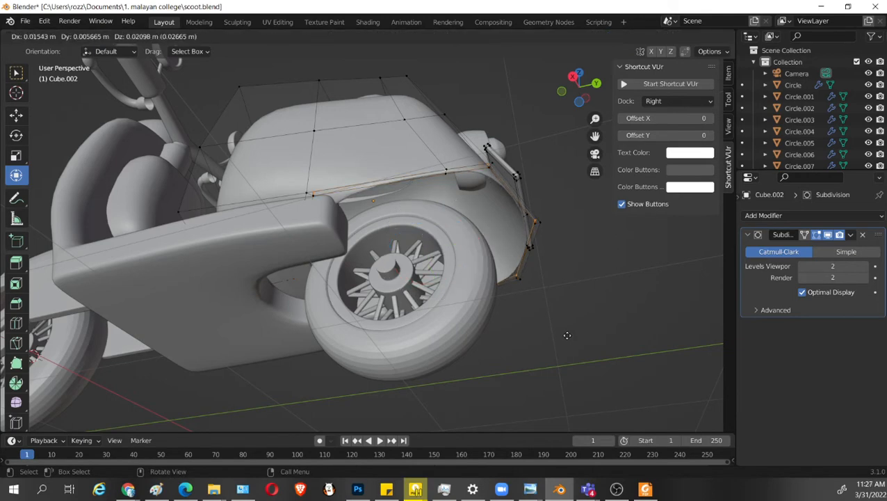
click(567, 335)
middle_drag(566, 337, 563, 282)
key(s)
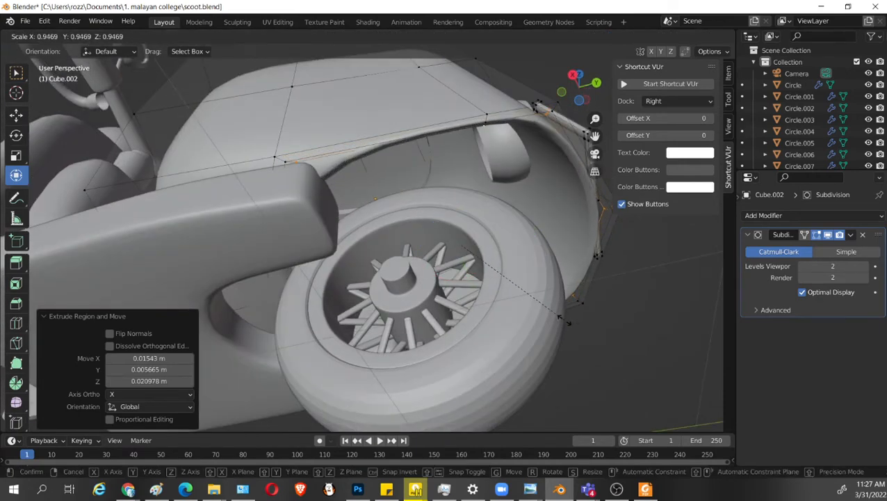
right_click(561, 320)
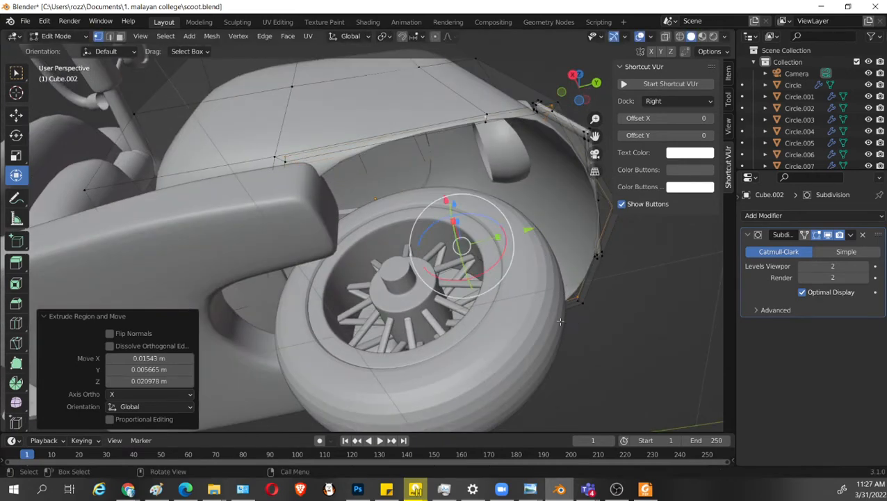
key(ctrl+z)
key(ctrl+z)
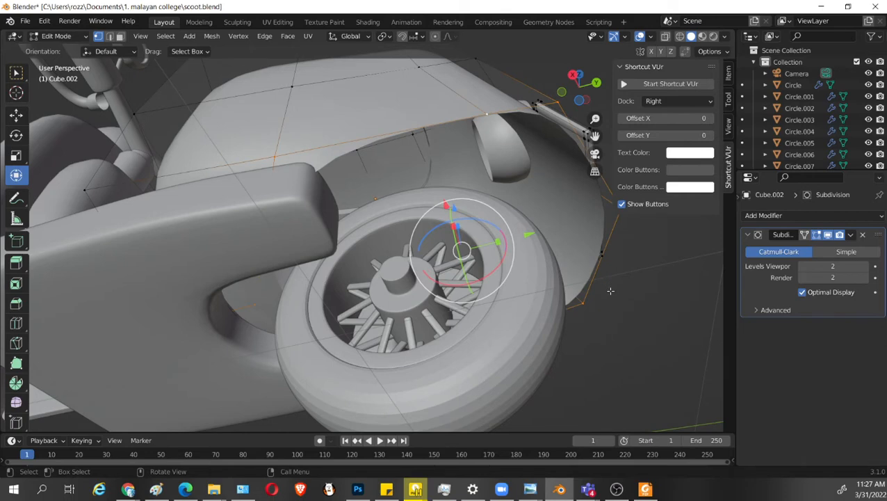
Extrude the rear body's lower edge loop inward at scale 0.825 and add edge loops across the lip at factors 0.716 and -0.550.
key(s)
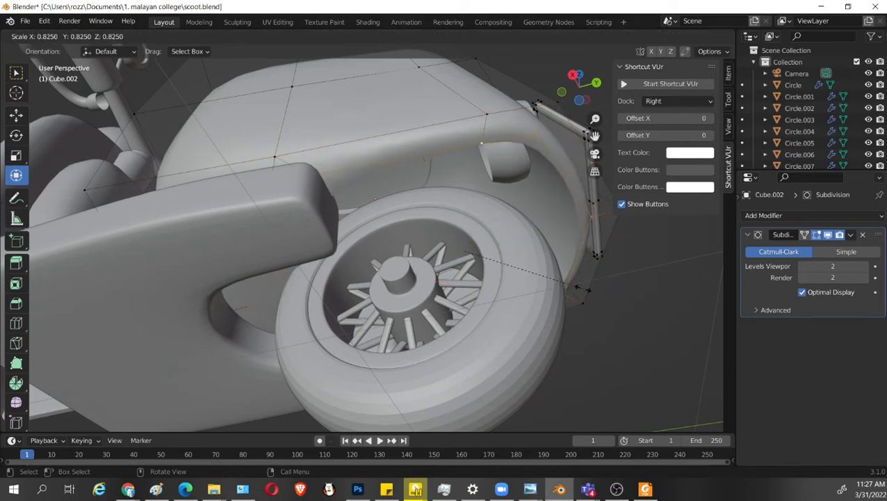
click(574, 285)
middle_drag(575, 285, 501, 143)
key(ctrl+r)
click(500, 111)
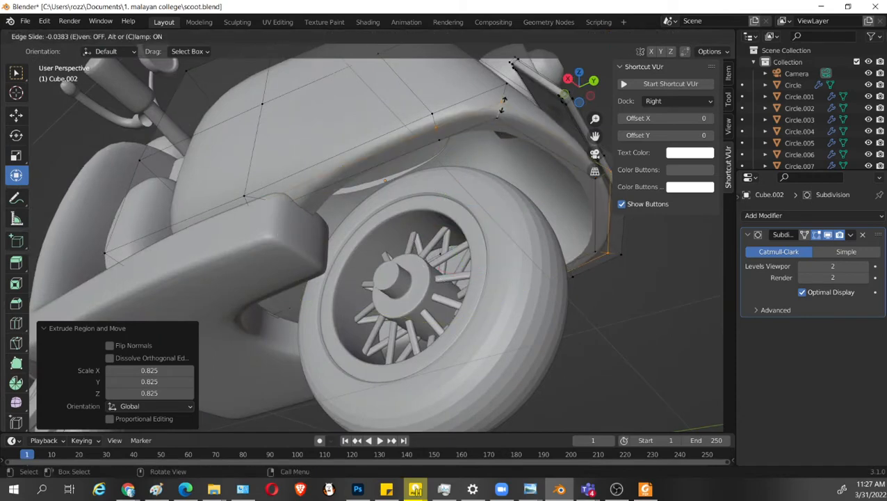
click(510, 92)
key(g)
key(g)
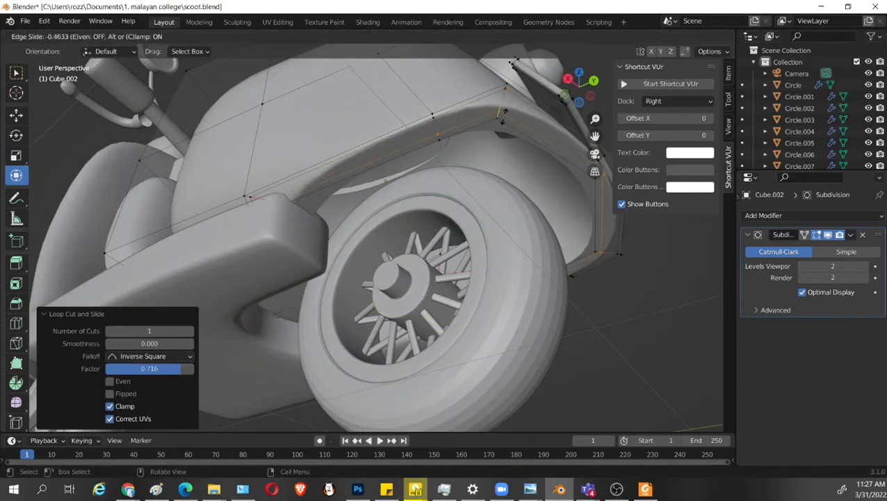
click(501, 113)
Scale the lip's new edge loop to 1.051 and its inner edge loop to 1.055, then save the file.
middle_drag(501, 113, 520, 117)
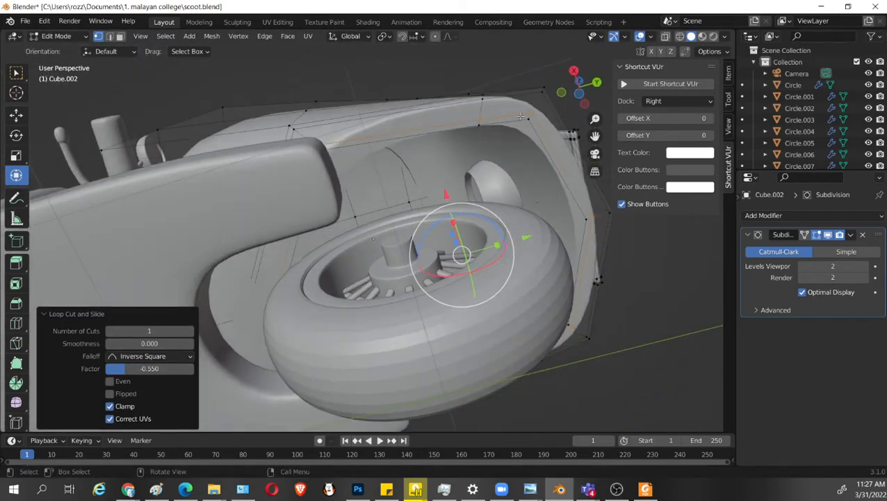
key(s)
click(592, 247)
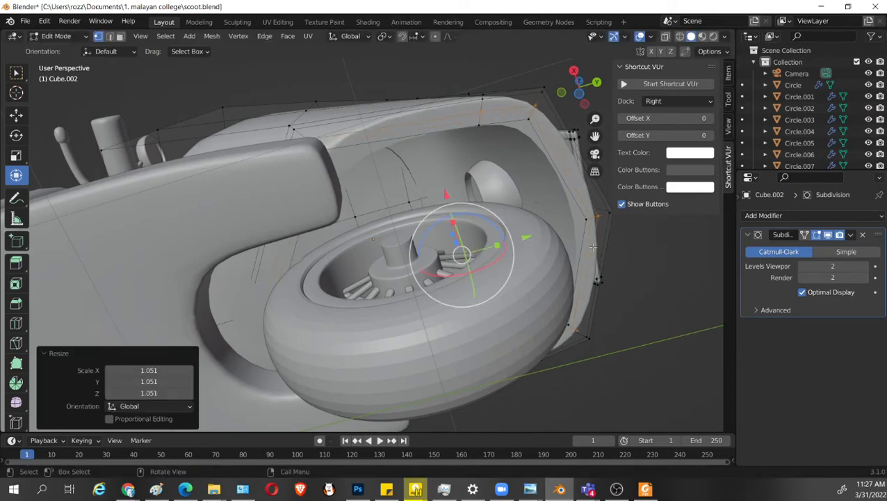
alt+click(544, 158)
key(s)
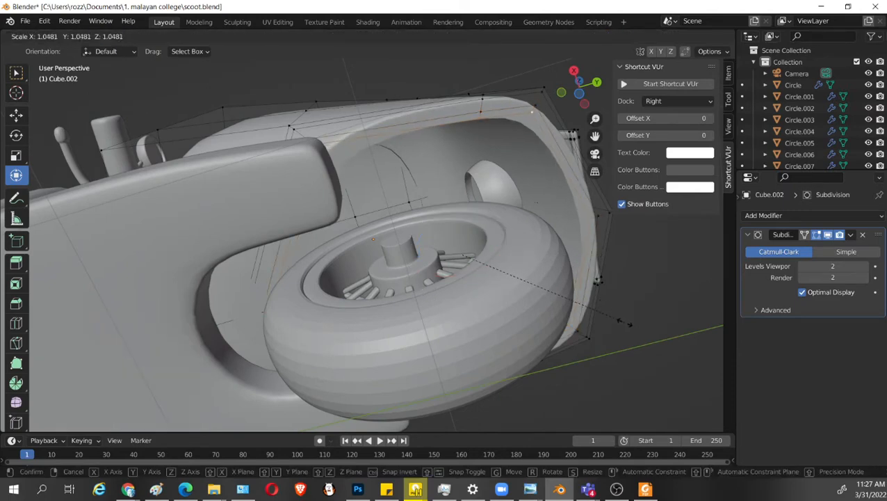
click(625, 322)
middle_drag(624, 322, 575, 351)
key(ctrl+s)
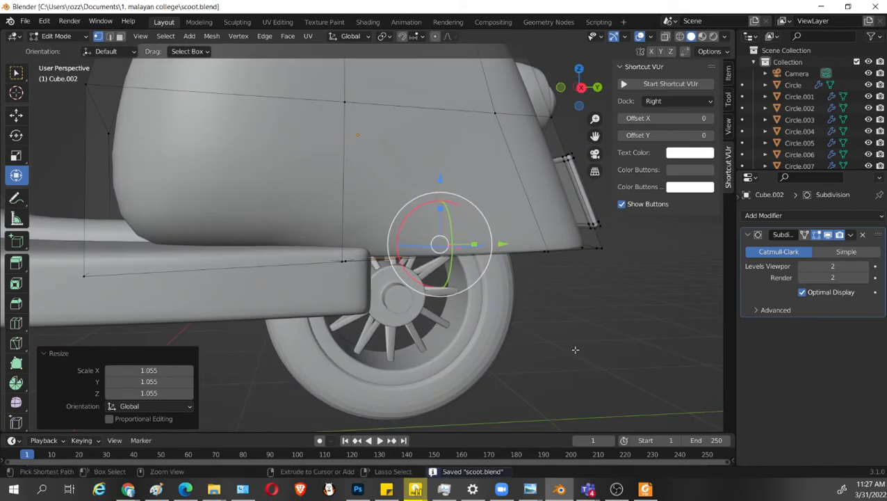
Add an edge loop around the rear body's lower side at a slide factor of about -0.57, and save the file.
scroll(574, 350, down, 4)
middle_drag(525, 320, 524, 344)
key(Tab)
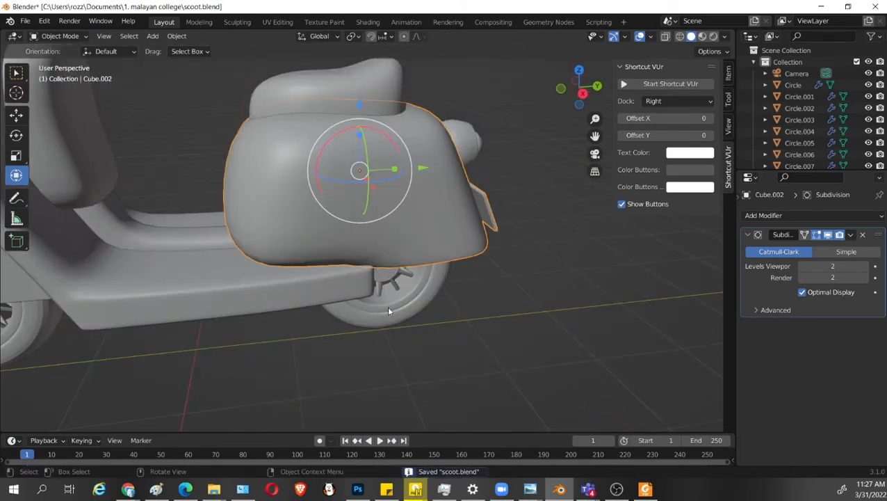
middle_drag(389, 311, 320, 235)
key(Tab)
key(ctrl+r)
click(367, 209)
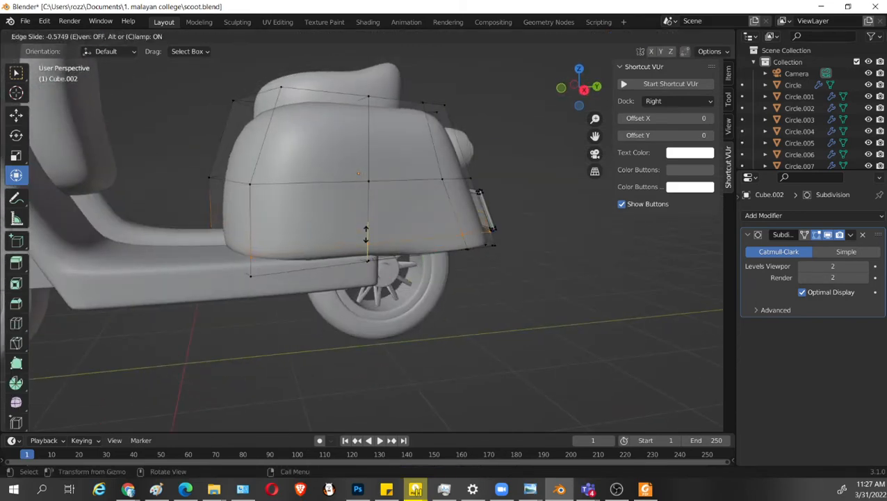
click(366, 233)
middle_drag(499, 331, 177, 175)
key(Tab)
key(ctrl+s)
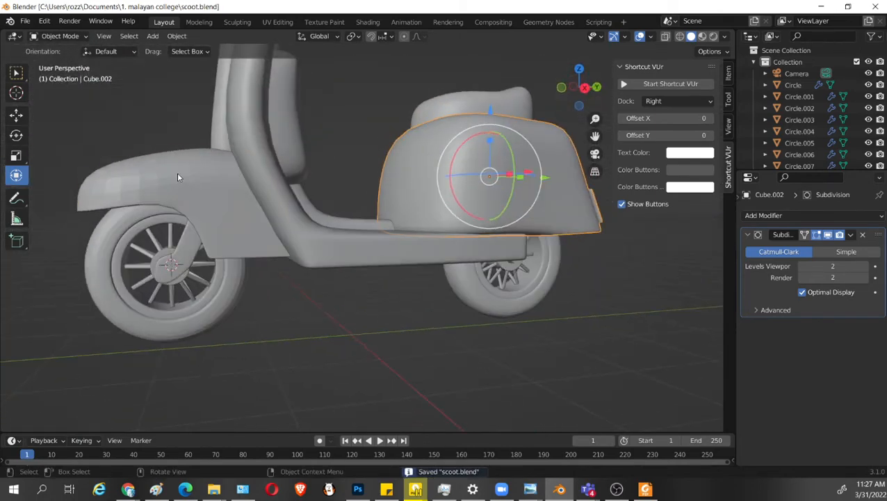
Examine the scooter's front fender and rear wheel from the right side.
click(177, 175)
right_click(178, 175)
click(177, 174)
middle_drag(244, 203, 289, 255)
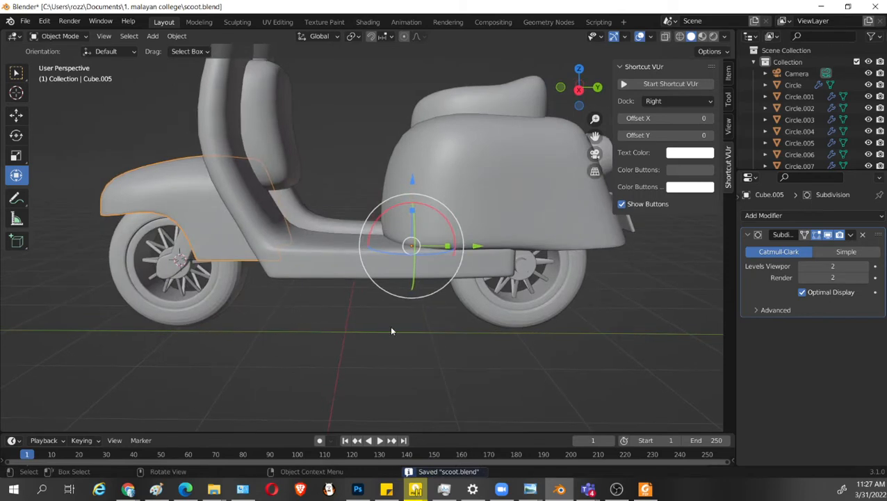
click(552, 317)
key(KP_3)
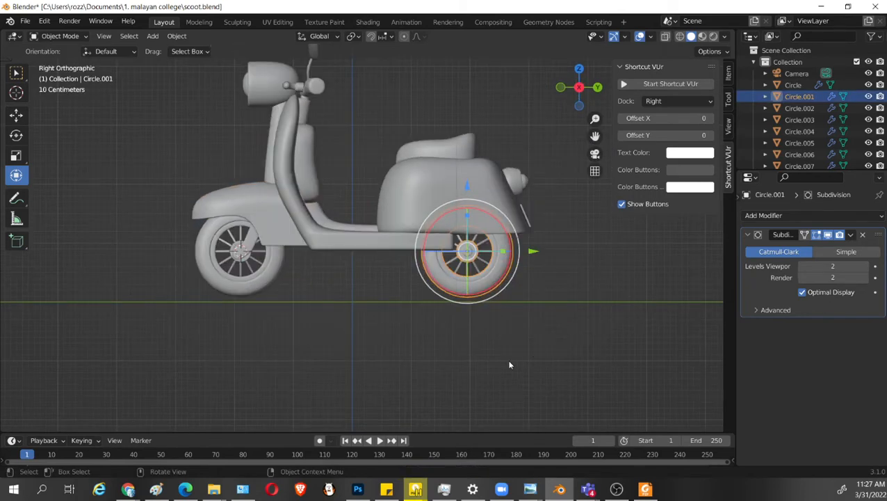
scroll(509, 364, down, 3)
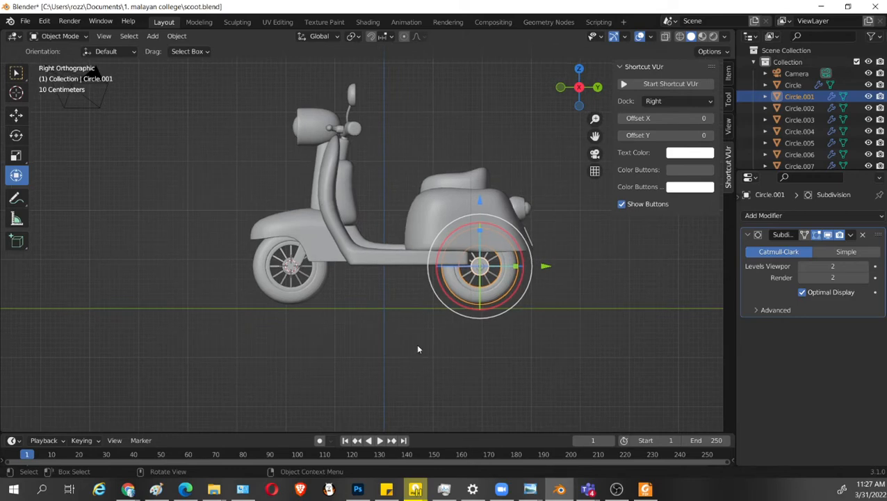
Scale the headlight housing's mesh to 0.851 and move it about 0.085 m rearward along Y.
click(306, 129)
scroll(347, 146, up, 1)
scroll(347, 146, up, 1)
key(Tab)
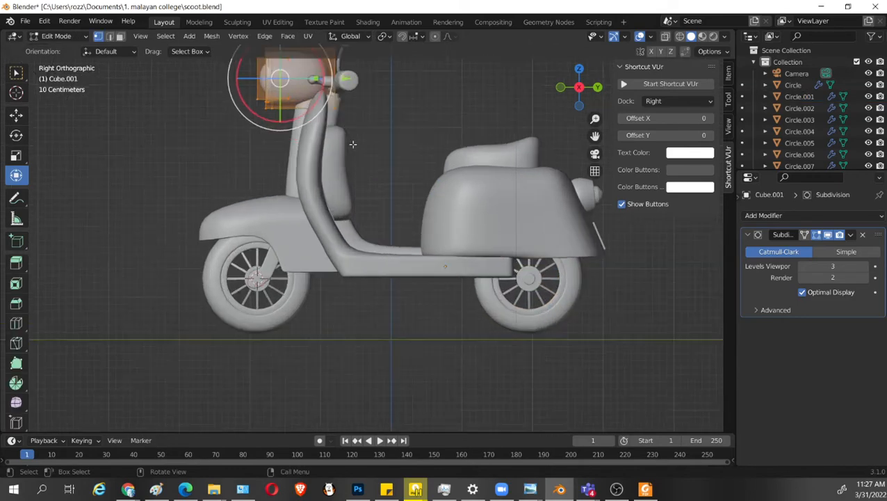
shift+middle_drag(352, 144, 381, 281)
key(s)
click(400, 234)
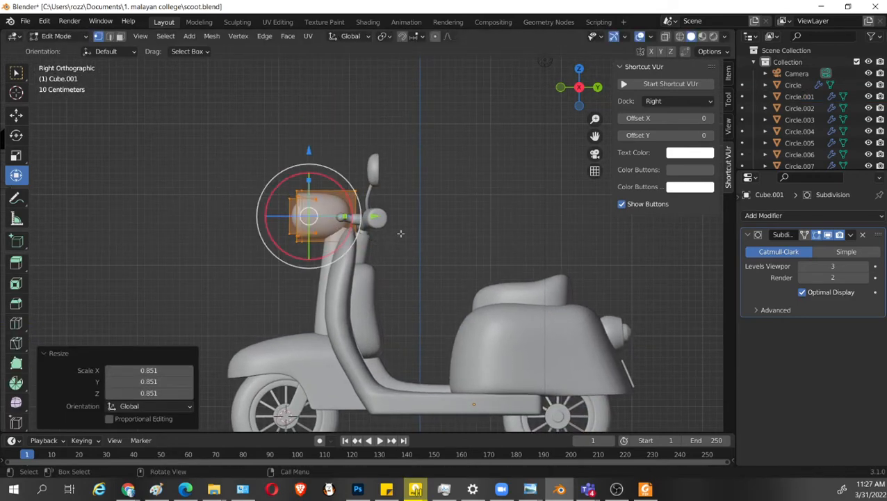
key(g)
key(y)
click(385, 217)
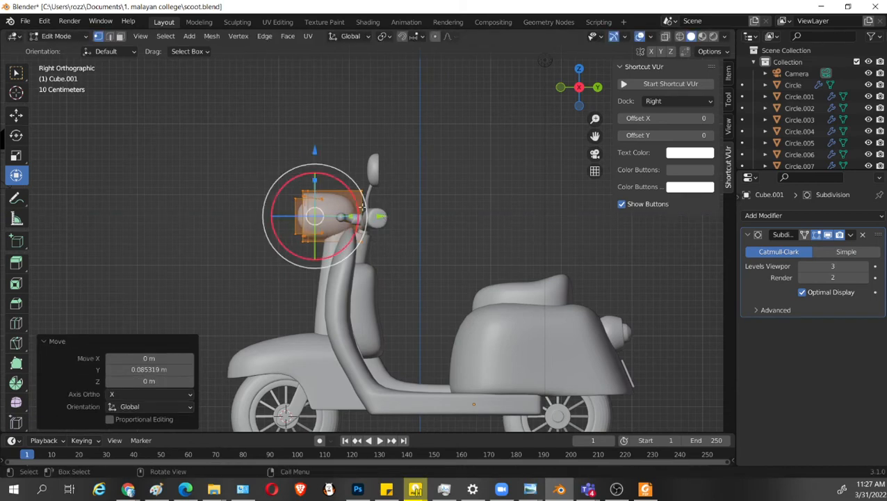
Shorten the headlight housing to 0.843 along Y and move it about 0.092 m further rearward.
key(s)
key(y)
click(341, 214)
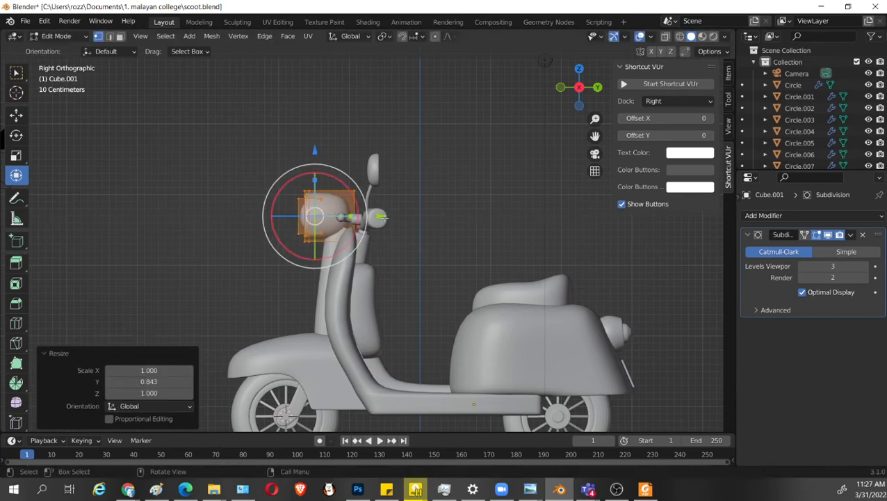
key(g)
key(y)
click(383, 217)
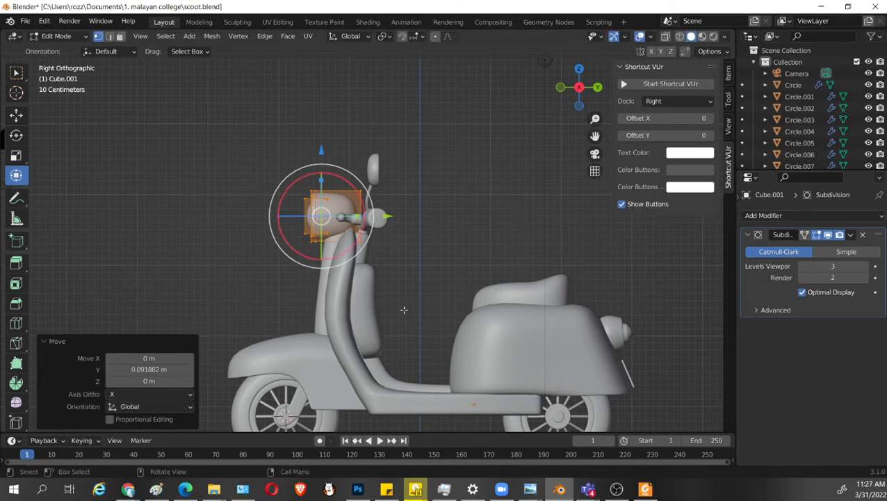
Stretch the headlight housing to 1.060 along Y, return to Object Mode and save the file.
middle_drag(404, 311, 390, 293)
key(s)
key(y)
click(390, 284)
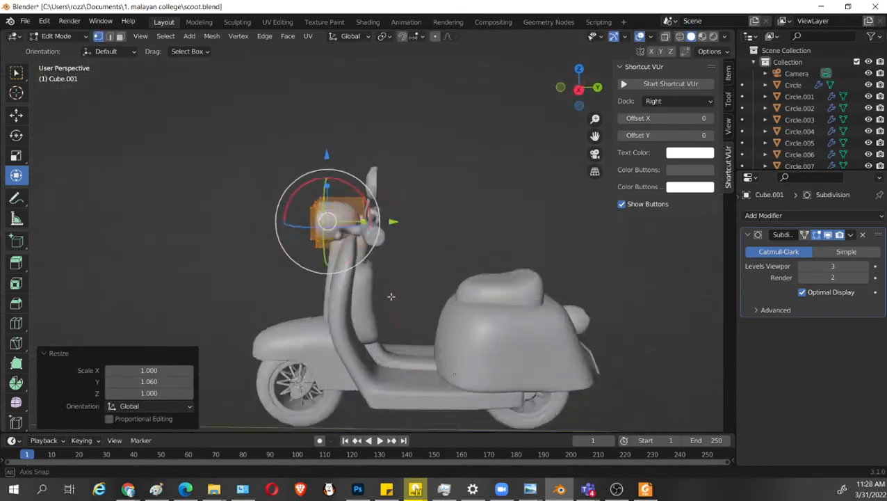
key(Tab)
key(ctrl+s)
Move the rear body's mid-height side vertex near the tail about 0.068 m rearward along Y.
scroll(597, 329, down, 3)
middle_drag(597, 329, 453, 348)
scroll(526, 369, up, 6)
shift+middle_drag(453, 348, 434, 284)
click(434, 283)
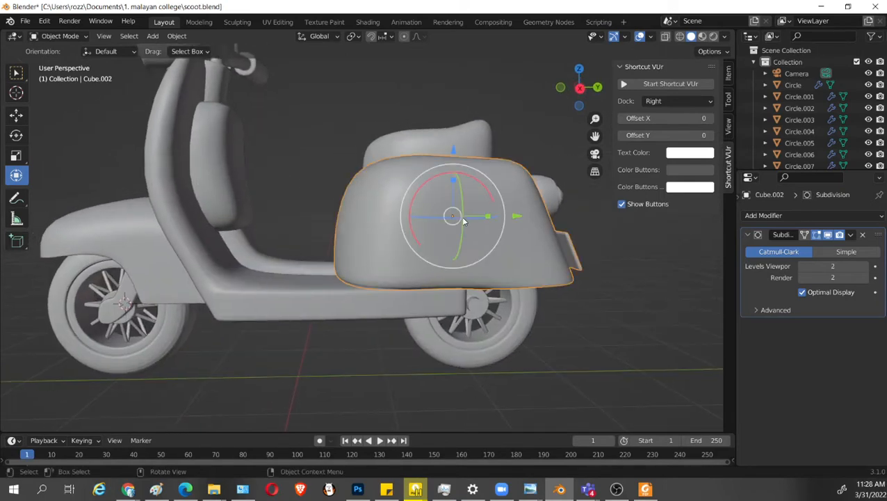
key(Tab)
middle_drag(455, 240, 475, 246)
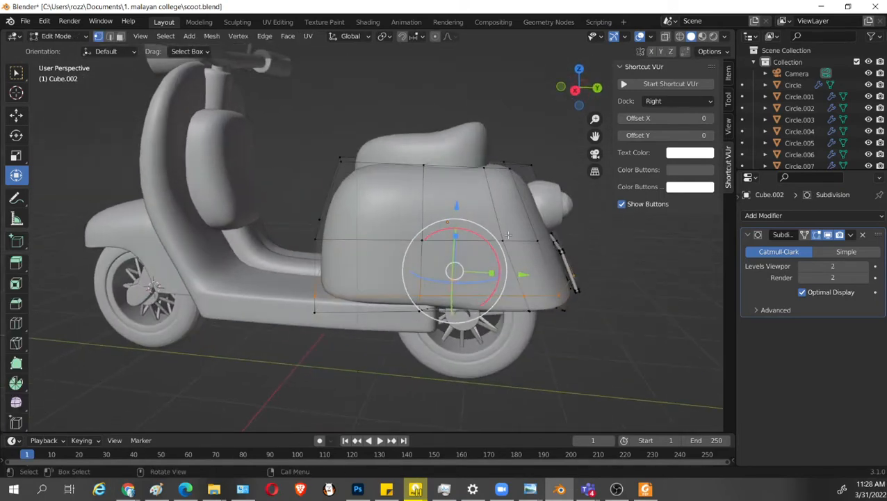
click(507, 235)
drag(571, 244, 581, 244)
middle_drag(357, 239, 402, 229)
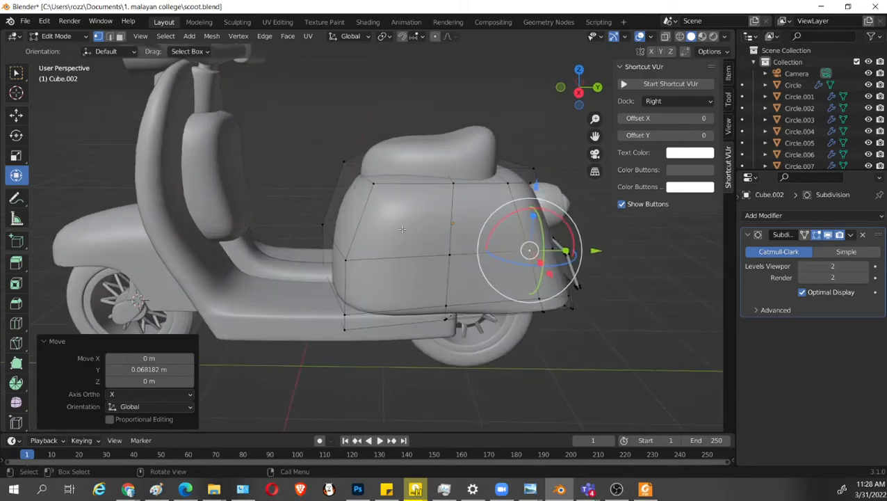
Select the four large side faces of the rear body, duplicate them in place and scale the copy to 0.5.
key(3)
click(404, 228)
shift+click(482, 224)
shift+click(480, 275)
shift+click(419, 284)
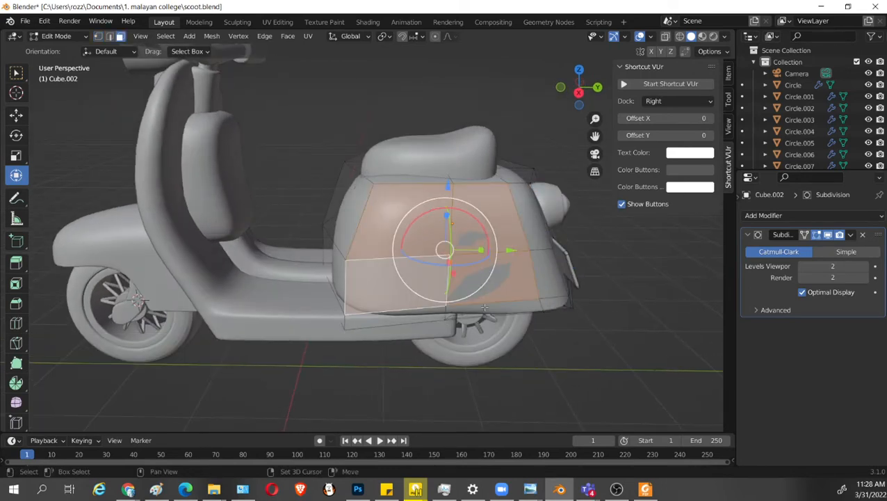
middle_drag(484, 307, 555, 257)
key(shift+d)
right_click(496, 295)
text(s.5)
key(Return)
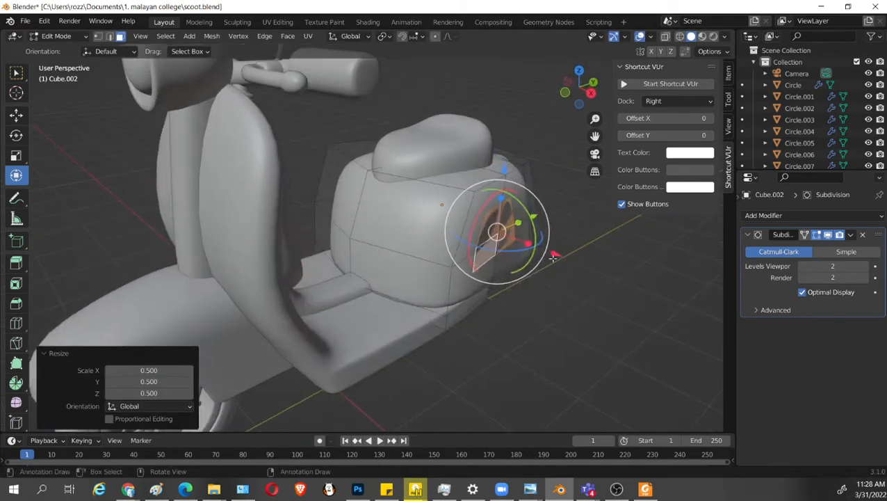
Move the duplicated side panel about 0.206 m outward along X, clear of the rear body.
drag(554, 256, 569, 261)
scroll(570, 262, up, 2)
shift+middle_drag(666, 317, 482, 304)
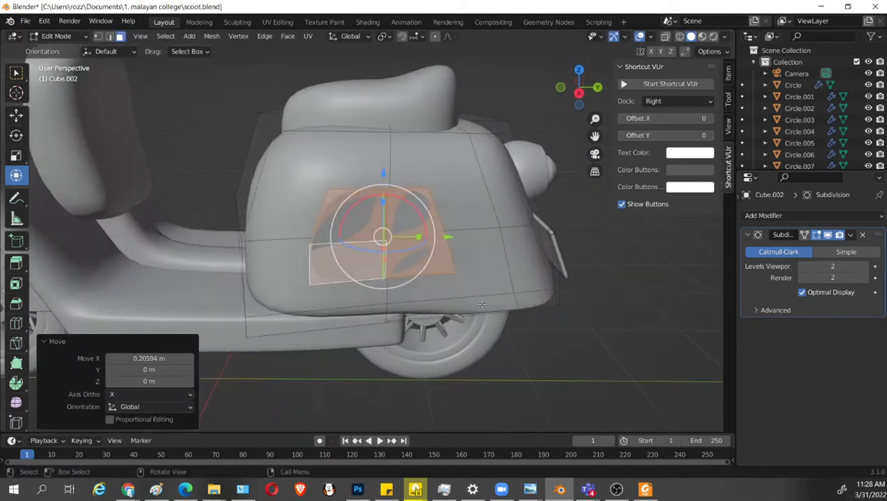
scroll(607, 320, up, 3)
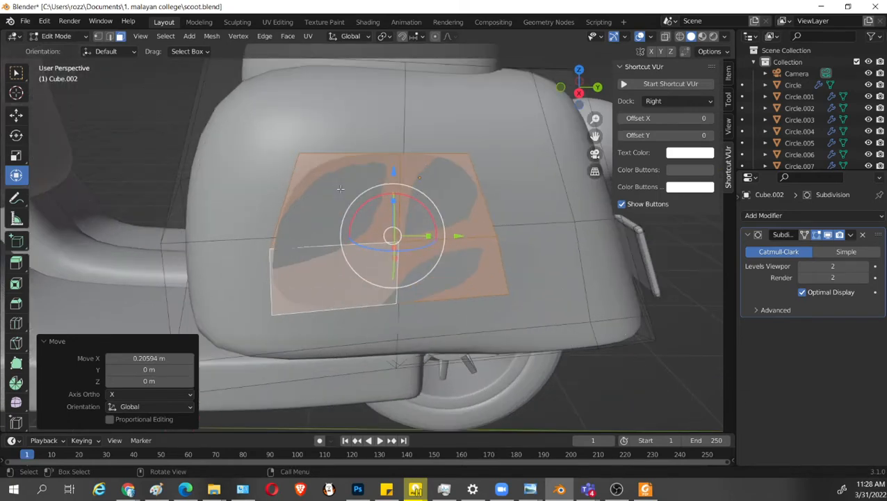
Widen the side panel's top by moving its front corner forward and its rear corner about 0.079 m rearward along Y.
key(1)
click(301, 155)
drag(366, 154, 331, 154)
click(468, 154)
drag(533, 153, 553, 155)
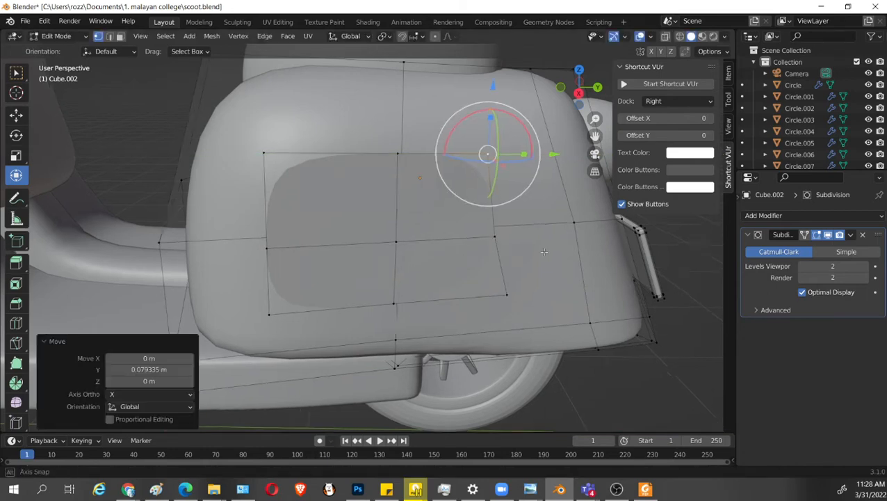
Align the side panel's rear edge vertices along Y and level its top edge vertices along Z.
middle_drag(545, 252, 526, 245)
alt+click(455, 240)
drag(488, 224, 454, 225)
click(453, 142)
click(345, 138)
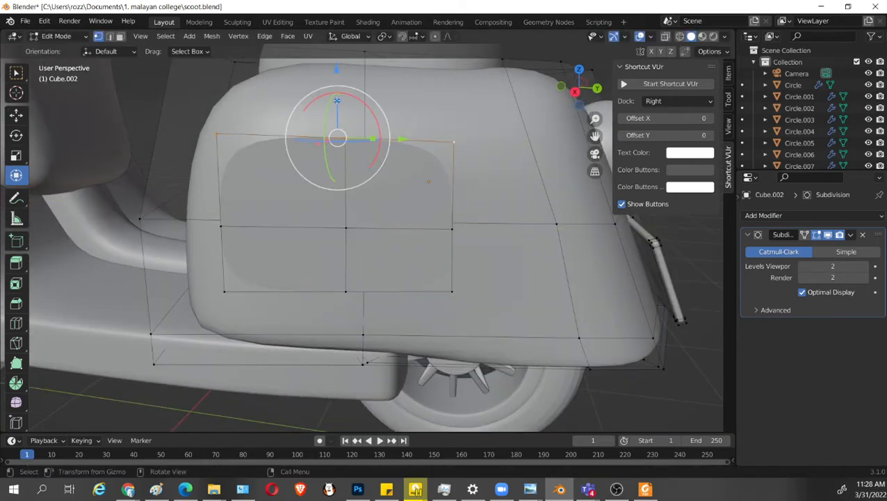
drag(336, 100, 341, 134)
Rotate the side panel's bottom edge vertices -29.1° about Y and flatten them by scaling Z to 0.
click(444, 292)
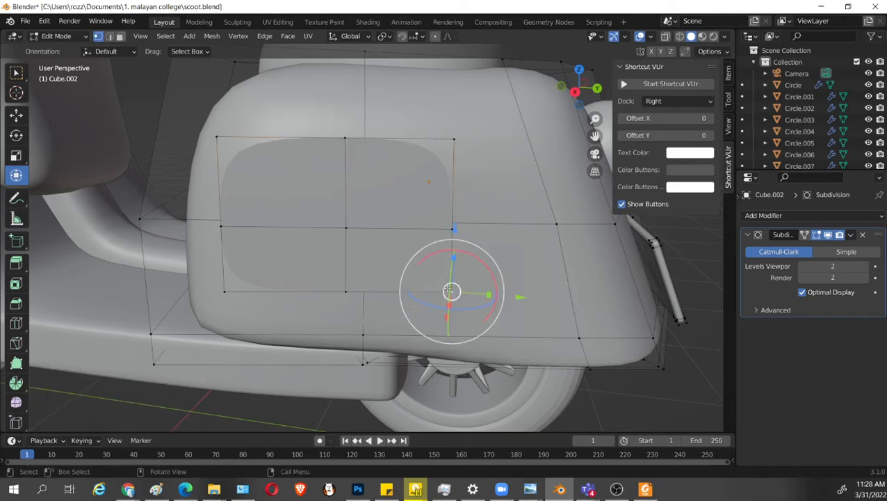
alt+click(422, 291)
drag(339, 254, 403, 242)
key(KP_3)
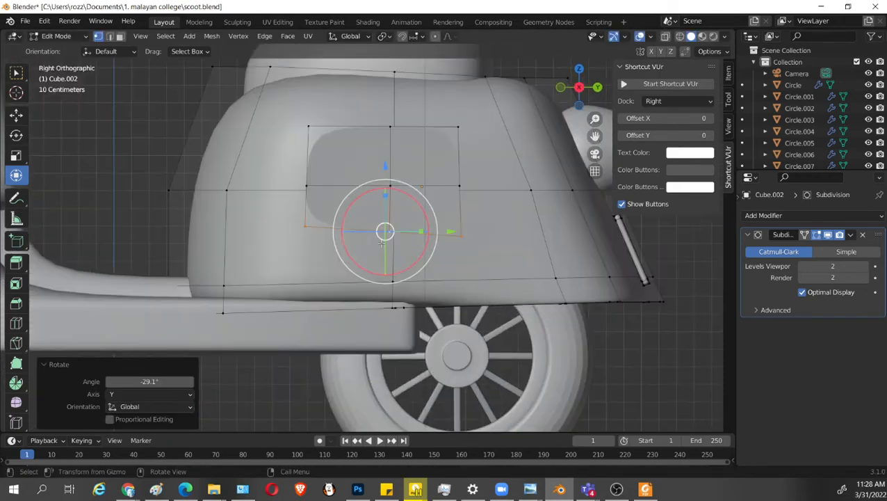
key(s)
key(z)
key(0)
key(Return)
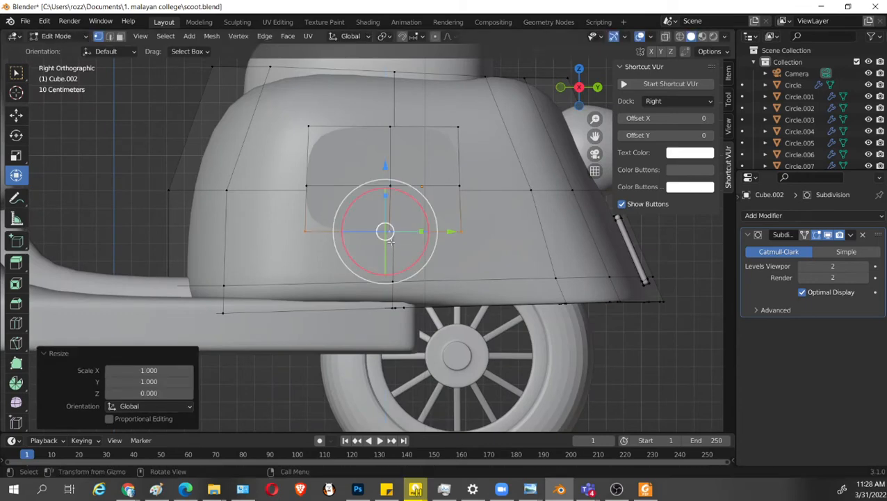
Align the side panel's rear edge vertices by scaling them to 0 along Y.
click(452, 147)
alt+click(457, 147)
key(s)
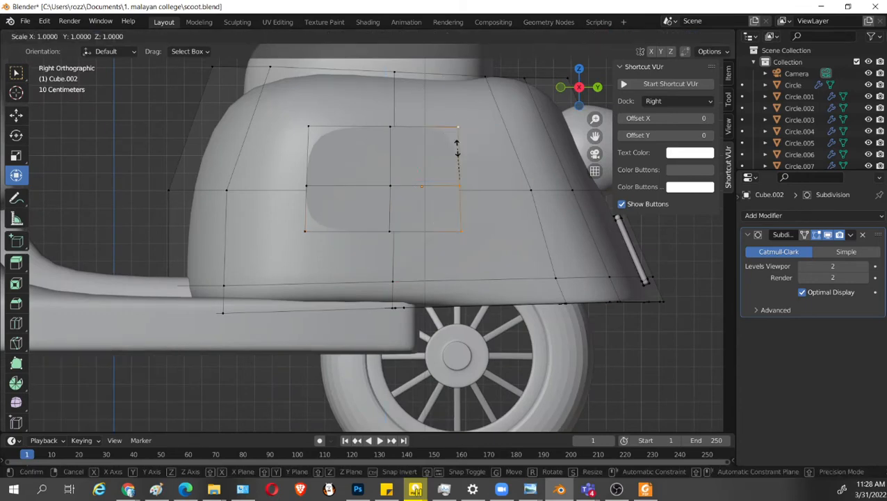
key(y)
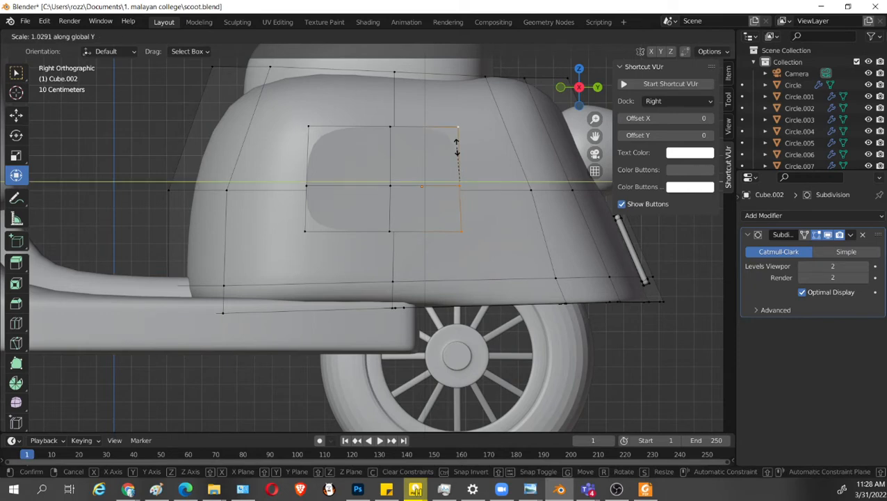
key(0)
key(Return)
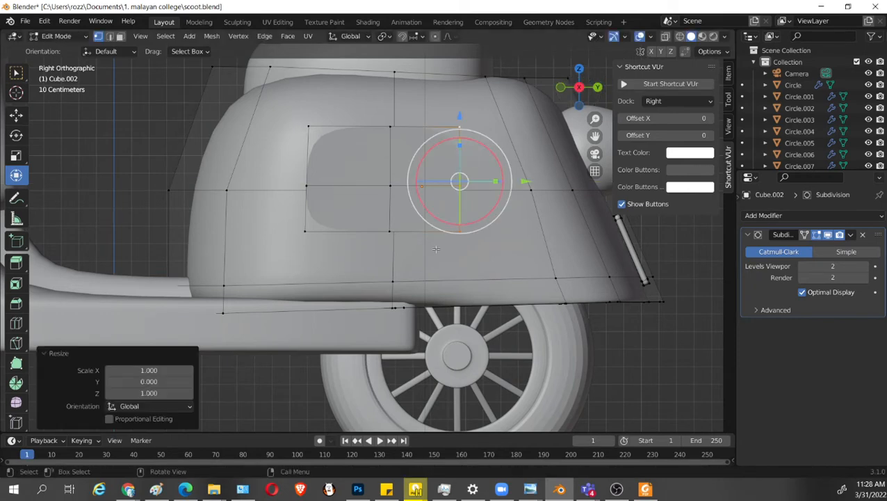
Raise the side panel's middle horizontal row of vertices along Z and select its front edge vertices.
alt+click(381, 181)
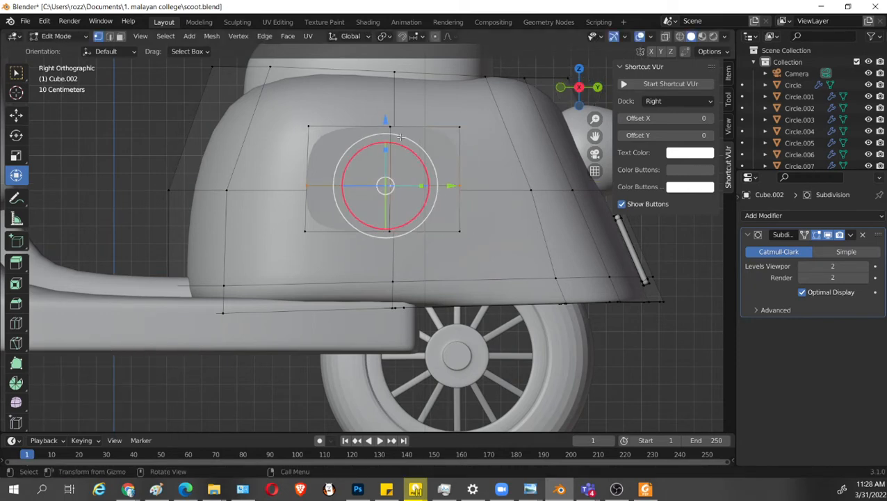
drag(390, 126, 388, 108)
click(305, 140)
alt+click(306, 140)
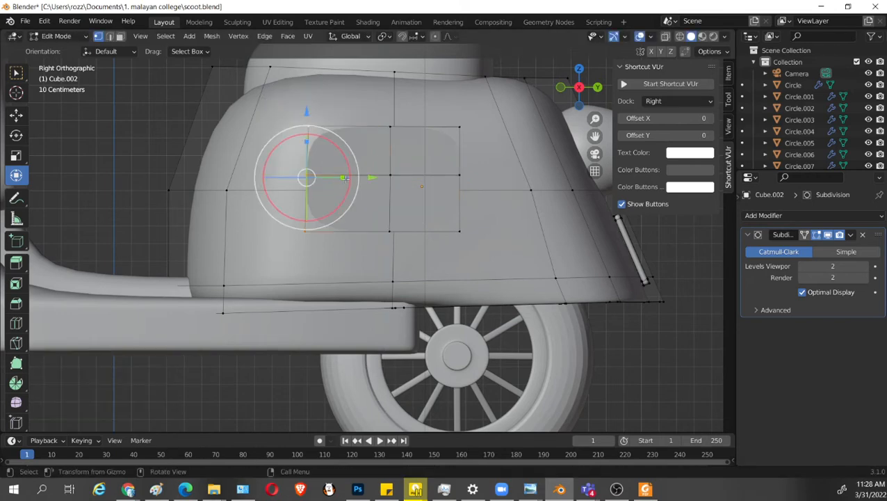
key(s)
key(z)
key(0)
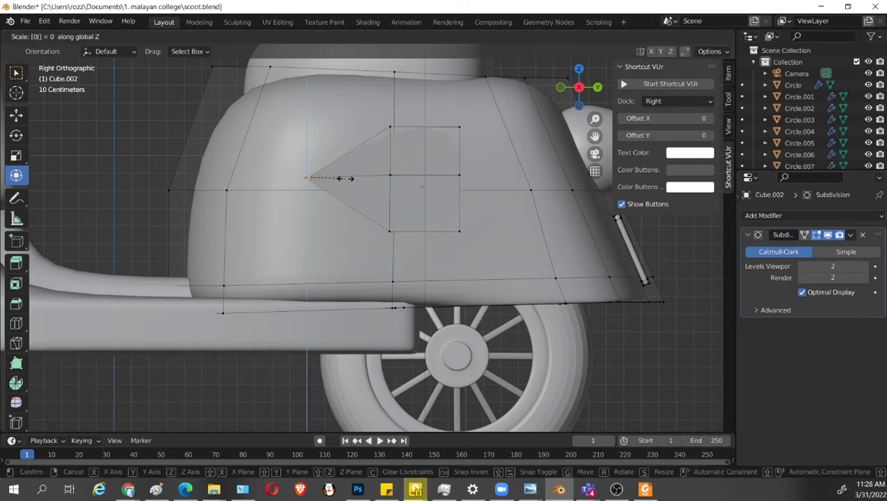
key(Escape)
Align the side panel's front edge vertices by scaling them to 0 along Y.
key(s)
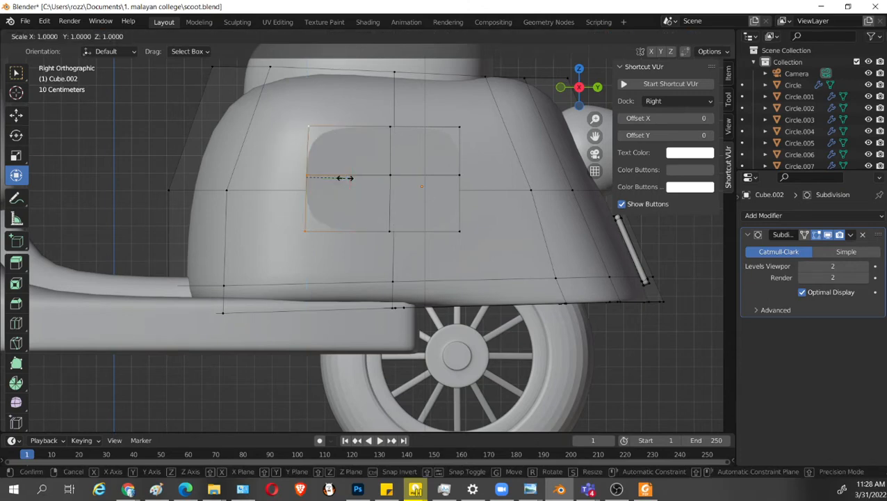
key(y)
key(0)
key(Return)
Move the side panel's middle vertical column of vertices about 0.04 m forward along Y.
click(386, 146)
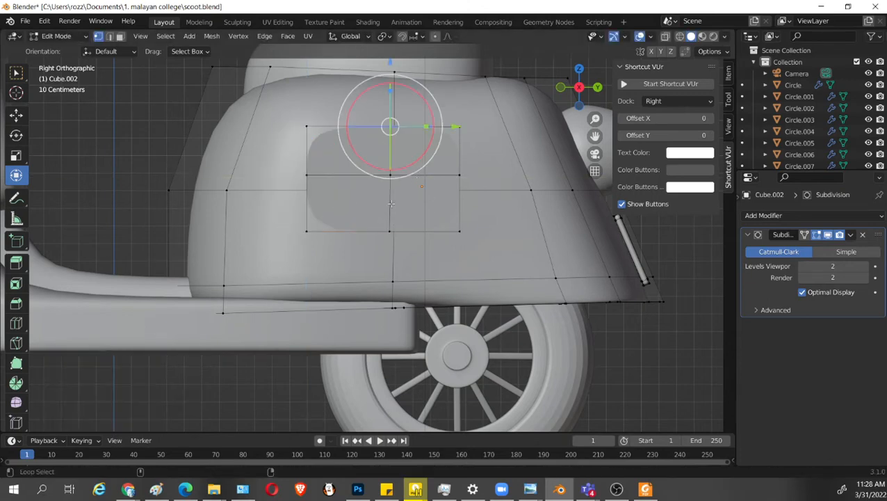
alt+click(389, 148)
drag(456, 177, 448, 177)
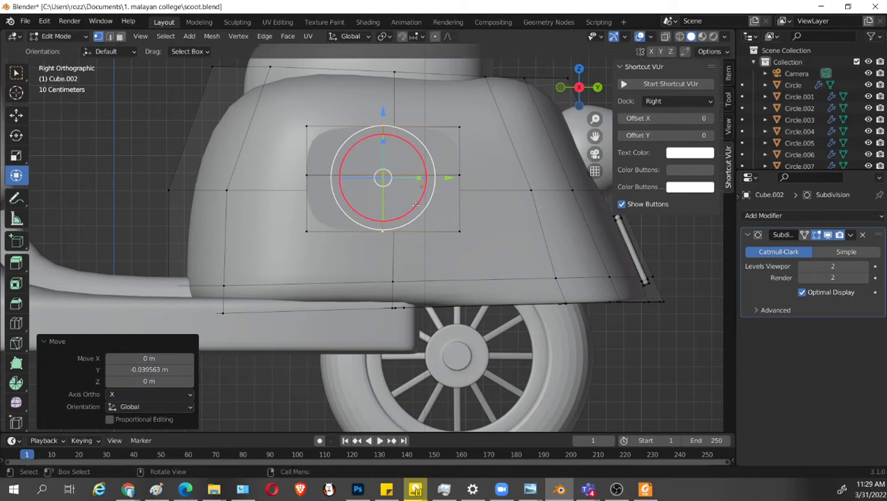
Select all of the side panel's linked faces and extrude them about 0.311 m outward.
middle_drag(393, 194, 570, 263)
key(3)
key(l)
key(e)
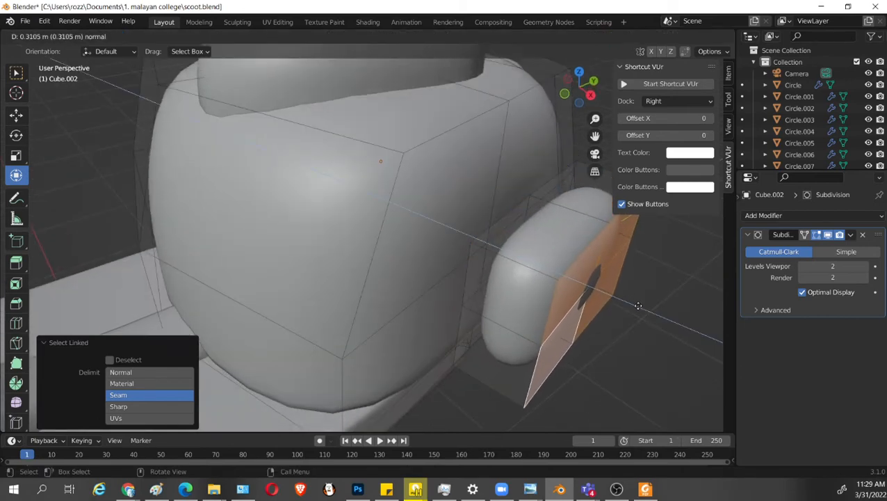
click(638, 306)
Select the extruded side panel's inner faces that face the rear body and delete them.
middle_drag(638, 306, 577, 240)
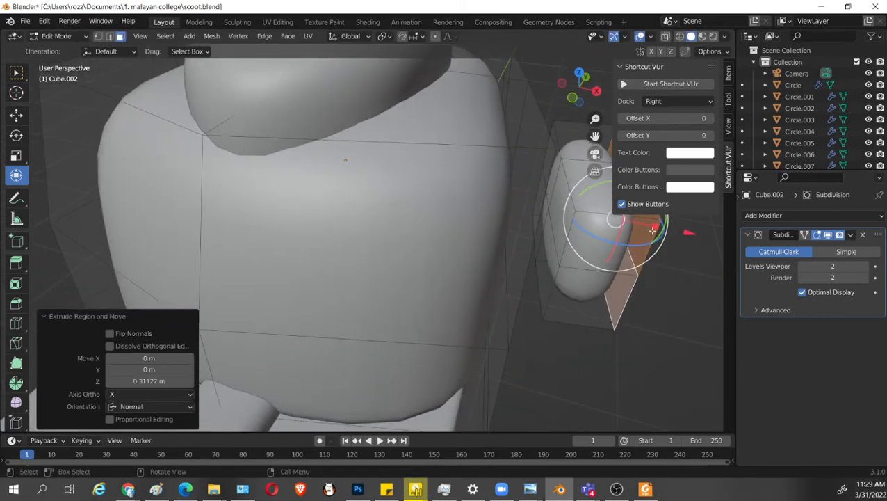
click(557, 162)
shift+click(559, 203)
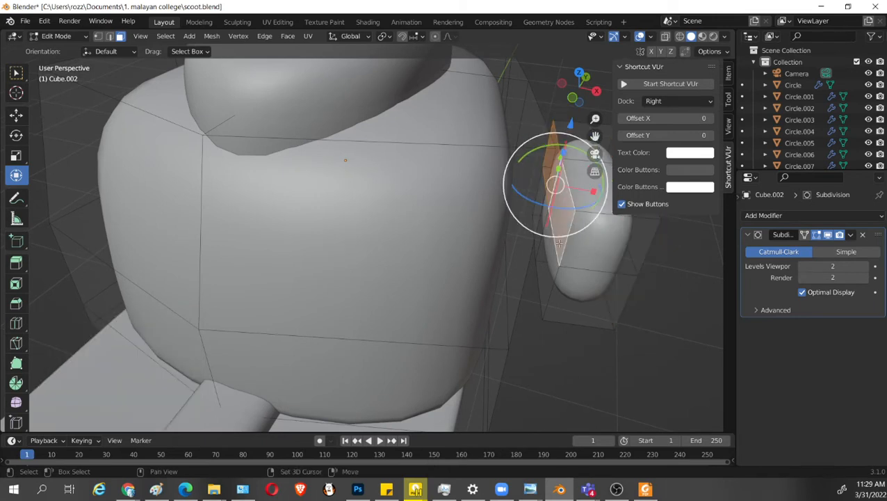
shift+click(549, 272)
shift+click(538, 222)
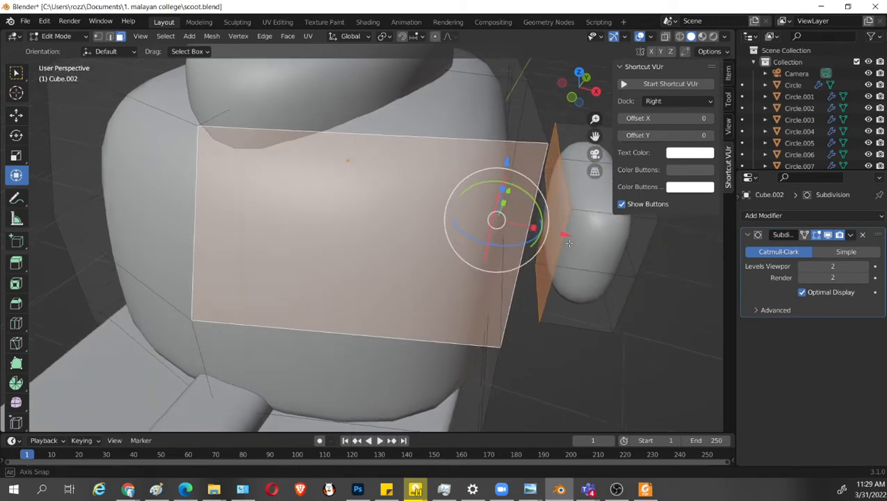
shift+click(549, 222)
key(x)
click(562, 258)
Select the whole side panel and bring it inward along X against the rear body, with a last move of about 0.059 m.
middle_drag(562, 257, 592, 249)
key(l)
drag(641, 266, 584, 261)
key(s)
drag(533, 237, 566, 246)
middle_drag(595, 296, 259, 150)
Examine the side panel's front and top faces and how it sits on the rear body in right side view.
scroll(511, 240, down, 3)
scroll(511, 233, up, 3)
key(KP_3)
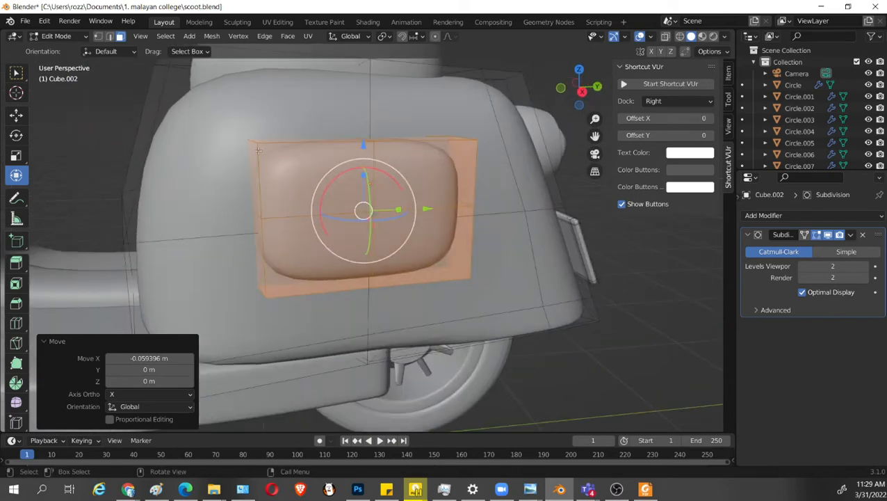
click(261, 218)
middle_drag(261, 218, 328, 225)
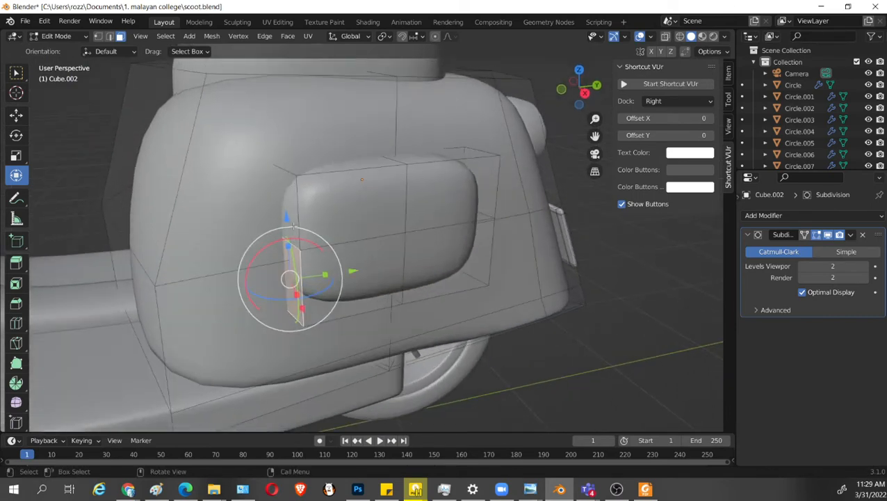
click(289, 167)
key(KP_3)
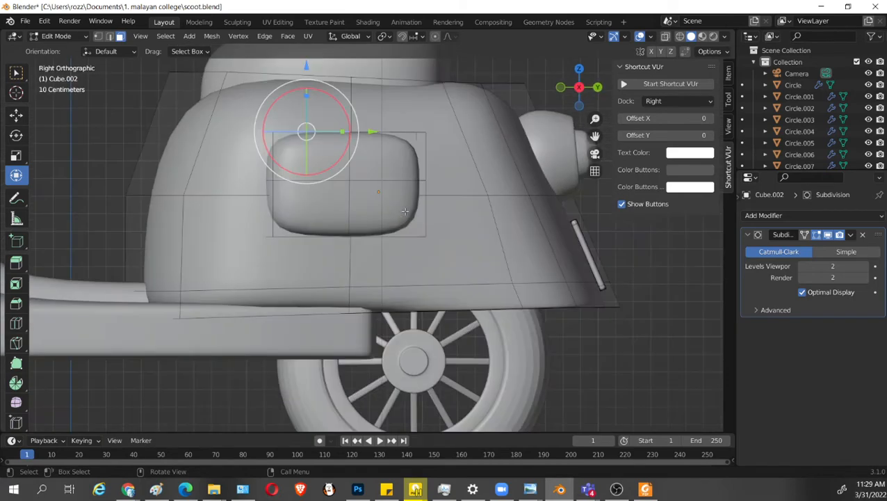
scroll(439, 165, up, 3)
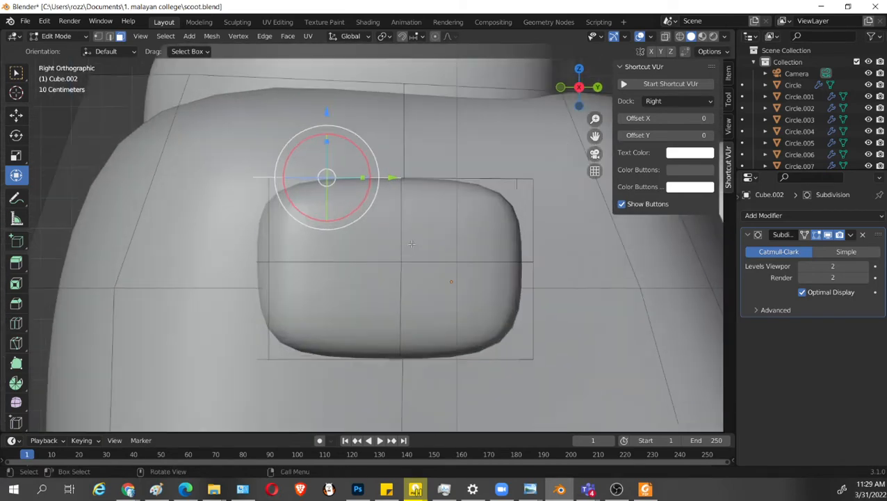
middle_drag(483, 248, 469, 291)
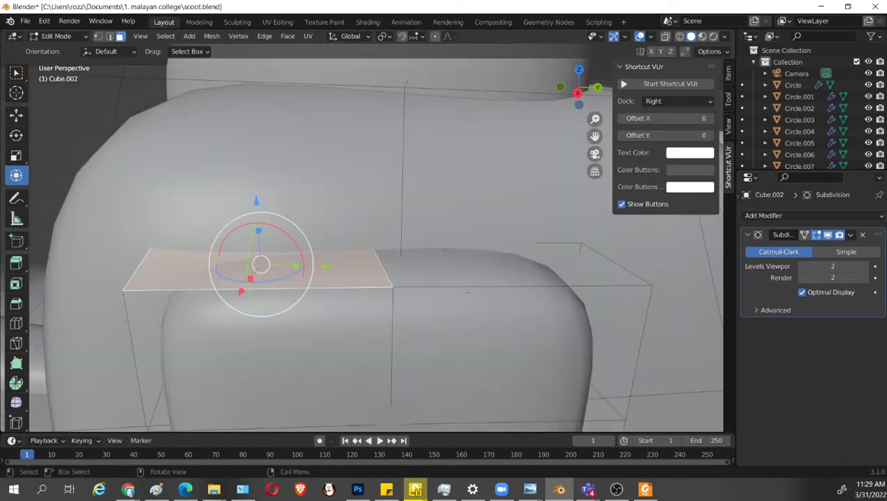
key(KP_3)
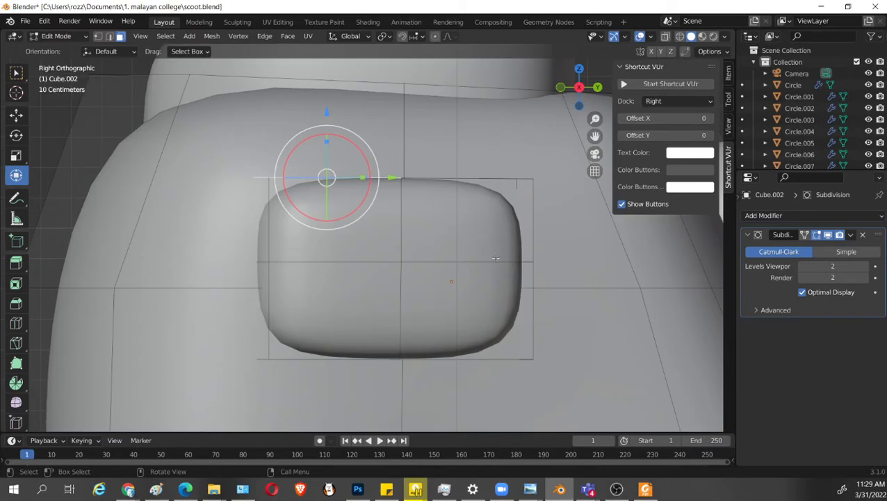
Select the side panel's four outer faces and move them about 0.053 m forward along Y.
shift+click(482, 245)
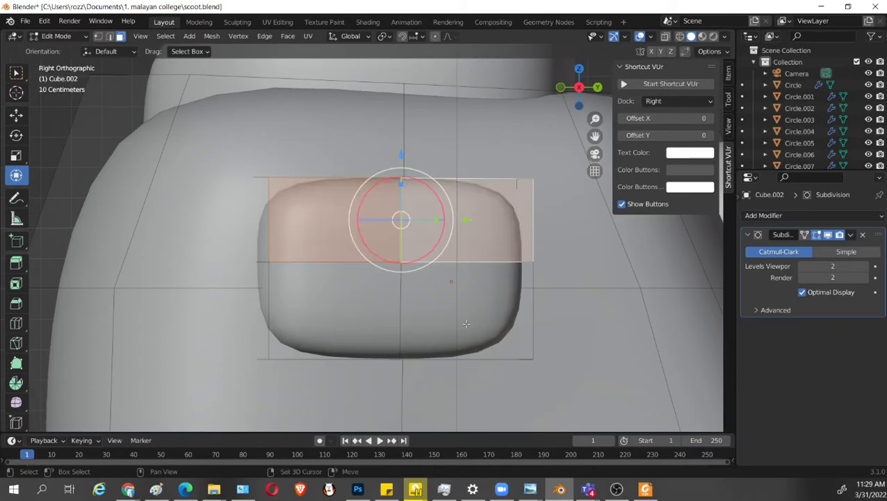
shift+click(465, 322)
shift+click(361, 310)
key(g)
key(y)
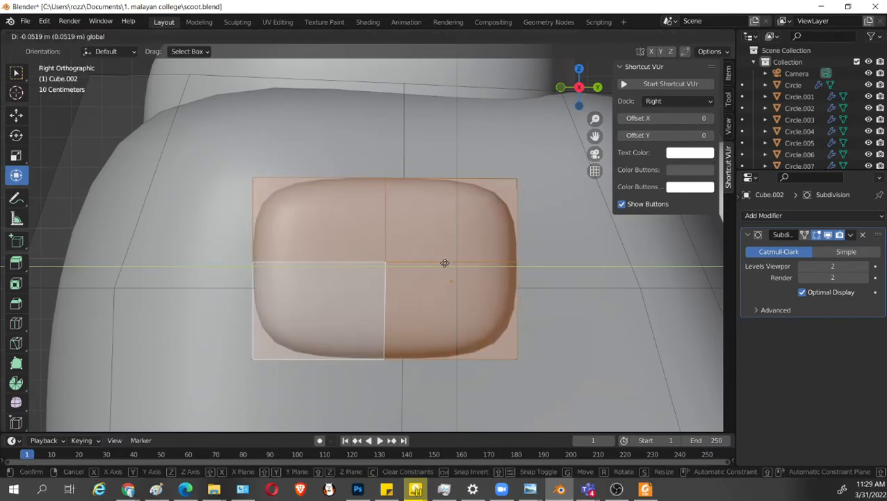
click(444, 263)
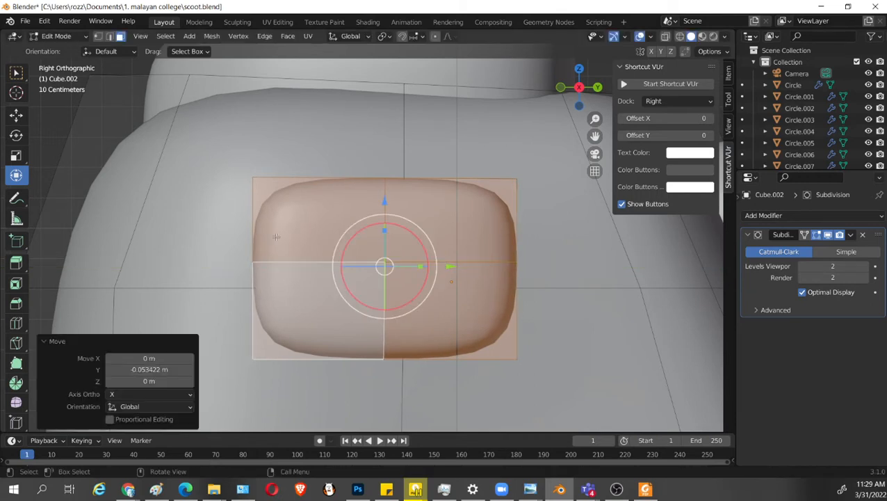
In wireframe, move the side panel's top and bottom front corner vertices rearward along Y.
key(shift+z)
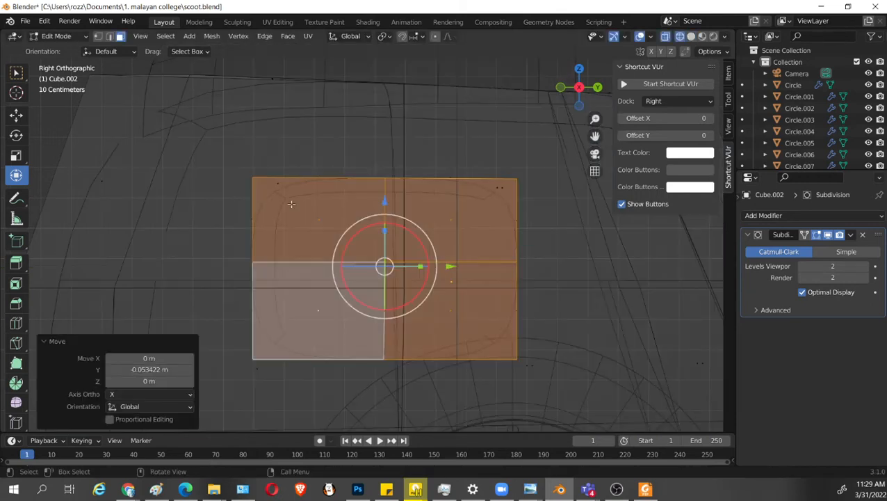
key(1)
drag(233, 154, 284, 201)
mouse_move(334, 175)
mouse_down()
mouse_move(322, 176)
mouse_move(336, 177)
mouse_up()
drag(249, 345, 340, 358)
Move the side panel's top rear corner vertices about 0.143 m forward along Y.
drag(431, 155, 556, 365)
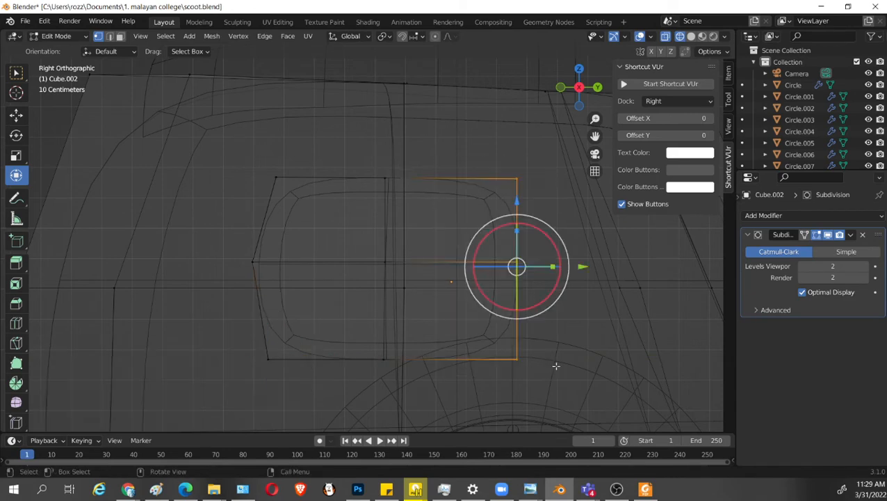
drag(515, 140, 541, 211)
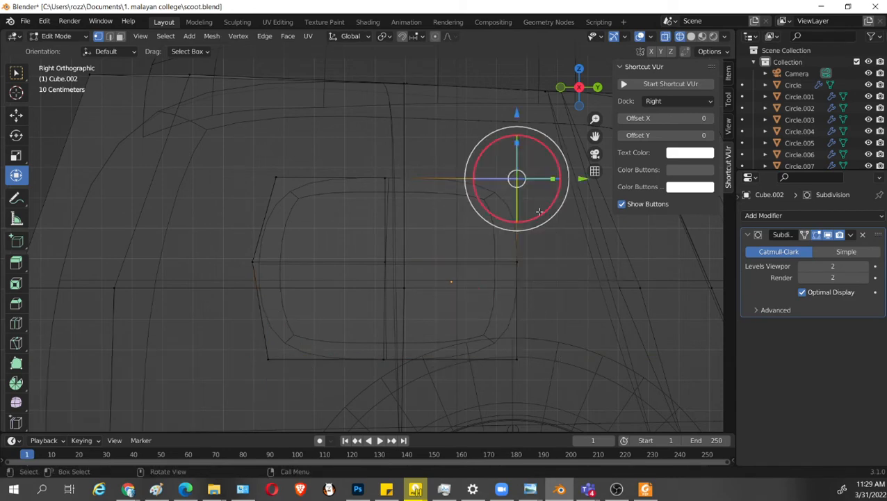
drag(586, 180, 543, 180)
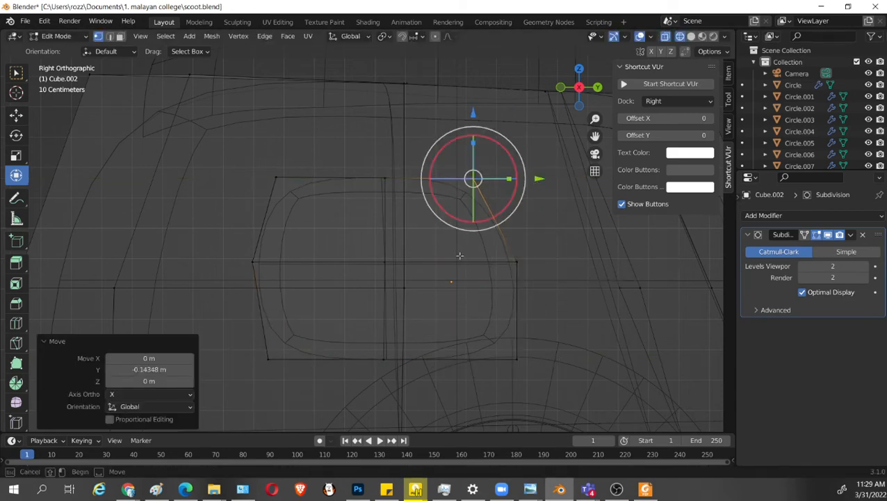
Move the side panel's middle and bottom rear vertices rearward along Y, and extend the bottom rear corner another 0.101 m or so.
drag(460, 255, 542, 349)
drag(437, 247, 554, 394)
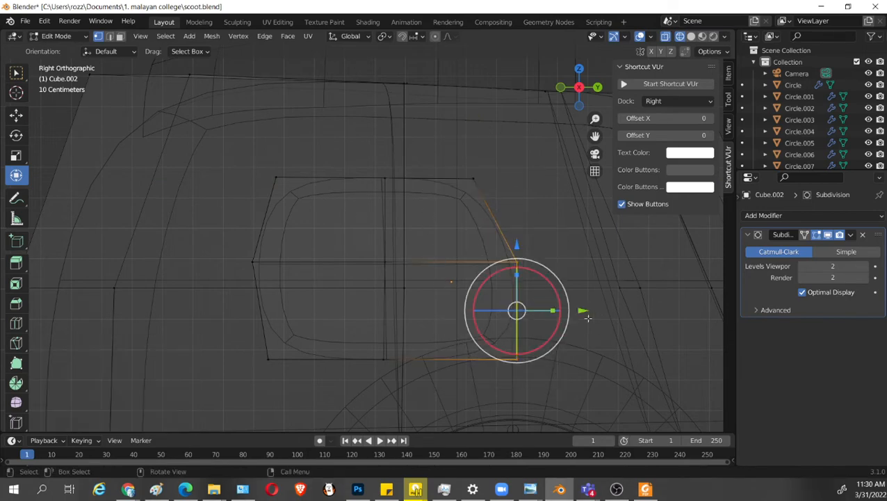
drag(584, 311, 596, 310)
drag(626, 383, 445, 322)
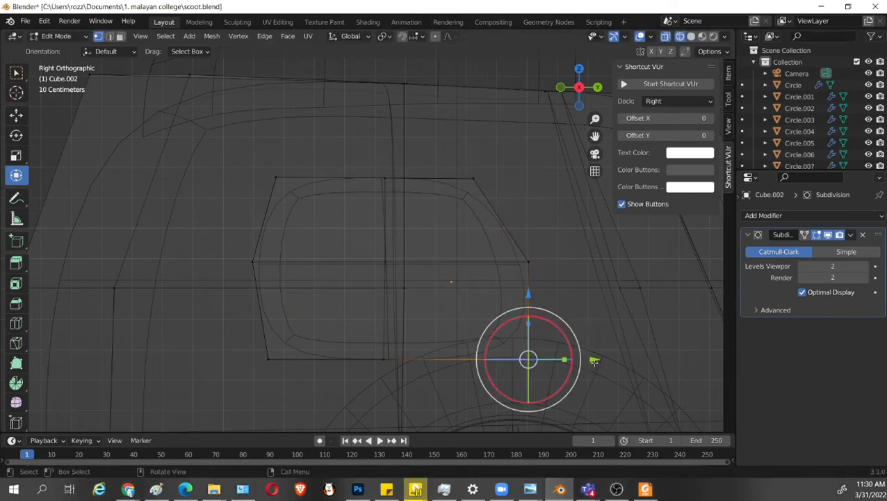
drag(595, 360, 628, 363)
key(shift+z)
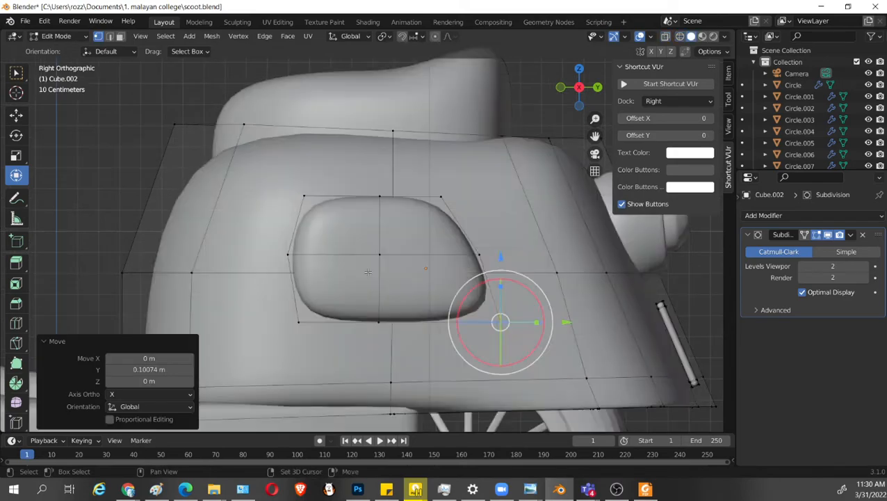
Save the file scoot.blend and deselect the side panel's vertices.
middle_drag(431, 327, 437, 235)
key(ctrl+s)
click(572, 302)
scroll(385, 240, up, 3)
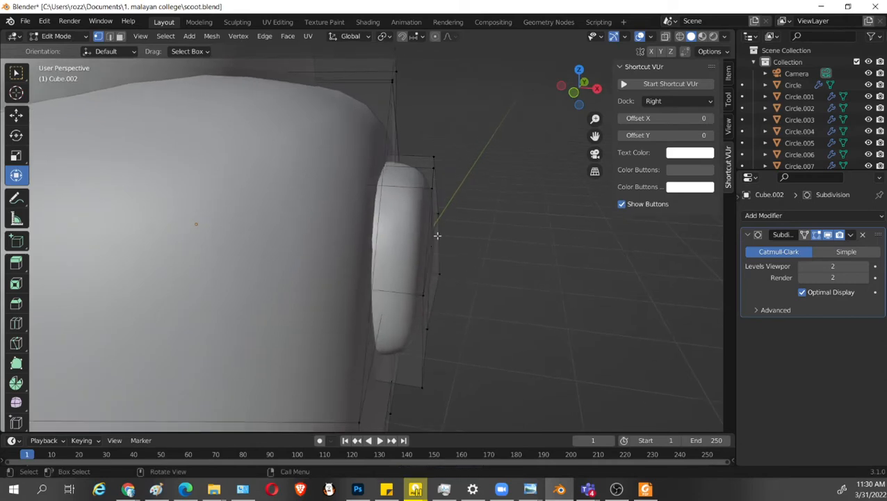
middle_drag(420, 180, 434, 246)
Inset the side panel's four outer faces and move the inset faces about 0.042 m outward along X.
key(3)
click(414, 221)
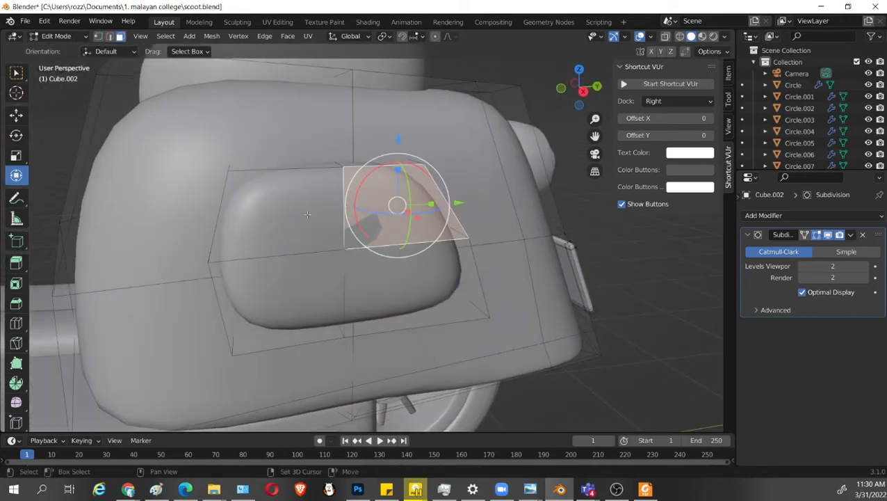
shift+click(296, 221)
shift+click(292, 295)
shift+click(418, 295)
middle_drag(480, 341, 508, 303)
key(i)
click(436, 312)
drag(513, 274, 518, 274)
mouse_move(518, 275)
middle_down()
mouse_move(498, 298)
mouse_move(514, 282)
middle_up()
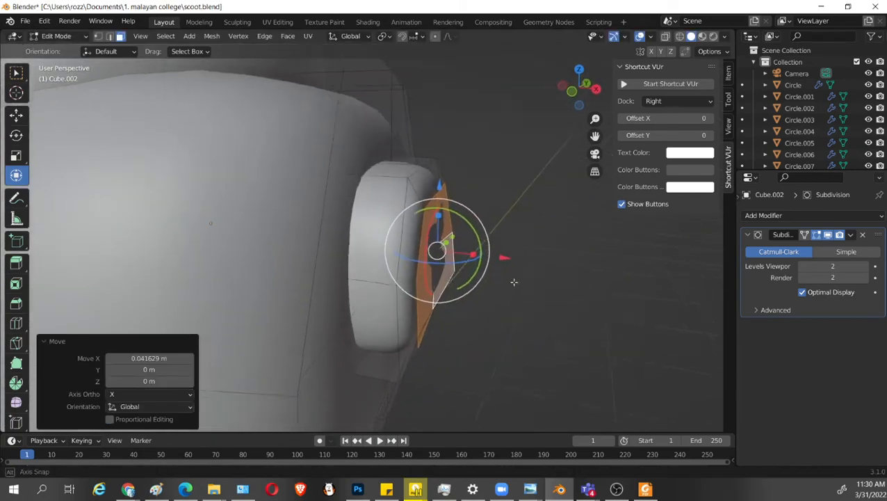
Try to flatten the side panel's inset outer faces by scaling them to 0 along X.
click(568, 326)
middle_drag(568, 326, 430, 252)
click(427, 242)
shift+click(349, 284)
shift+click(351, 288)
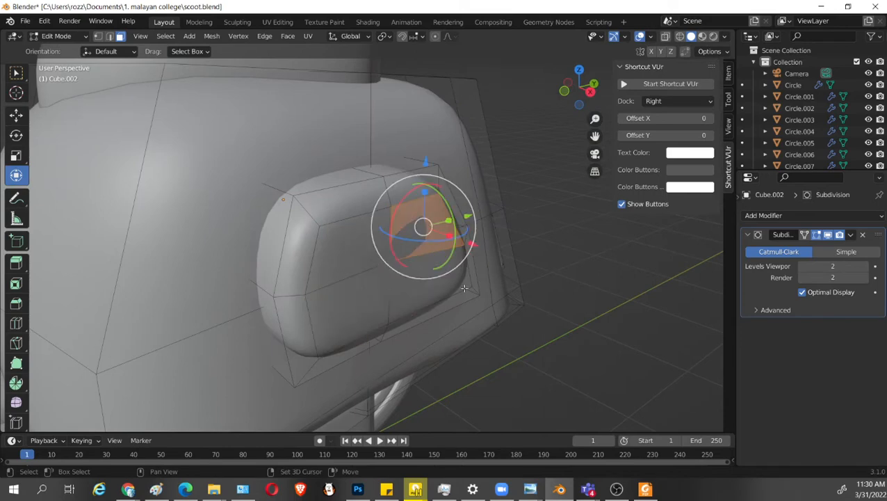
shift+click(335, 247)
shift+click(441, 287)
middle_drag(418, 278, 544, 292)
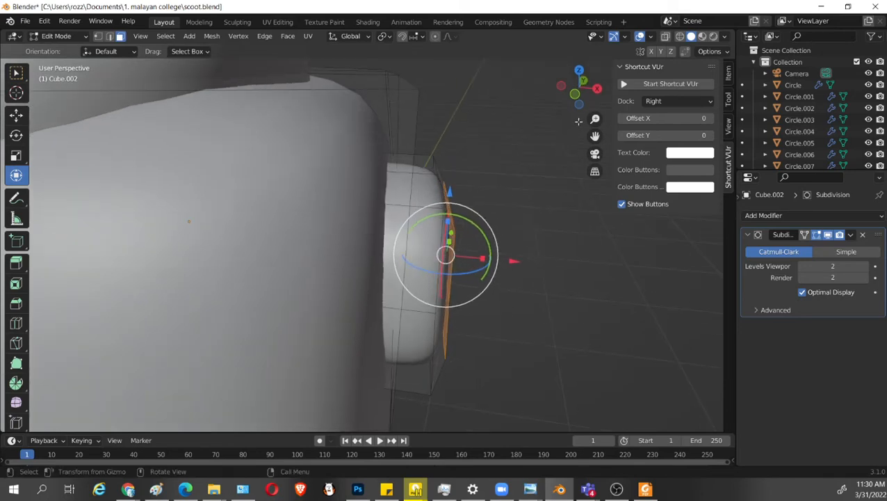
text(sx)
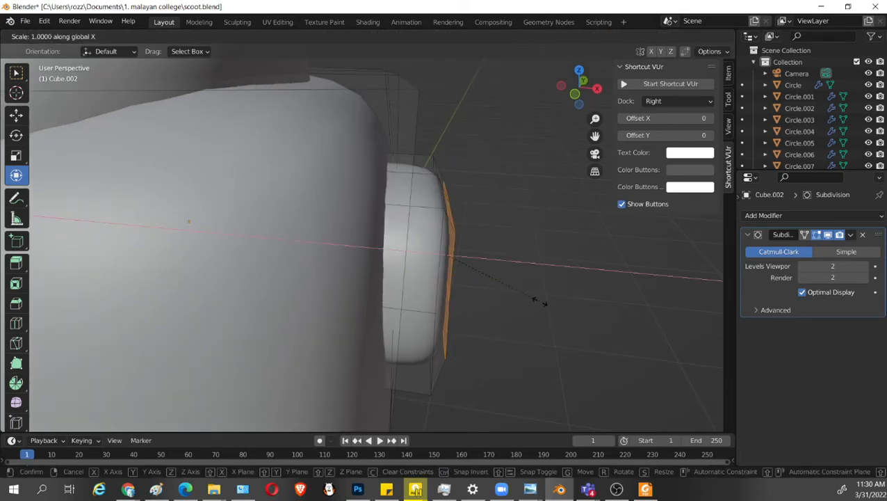
text(0)
key(Return)
middle_drag(544, 303, 566, 327)
key(KP_7)
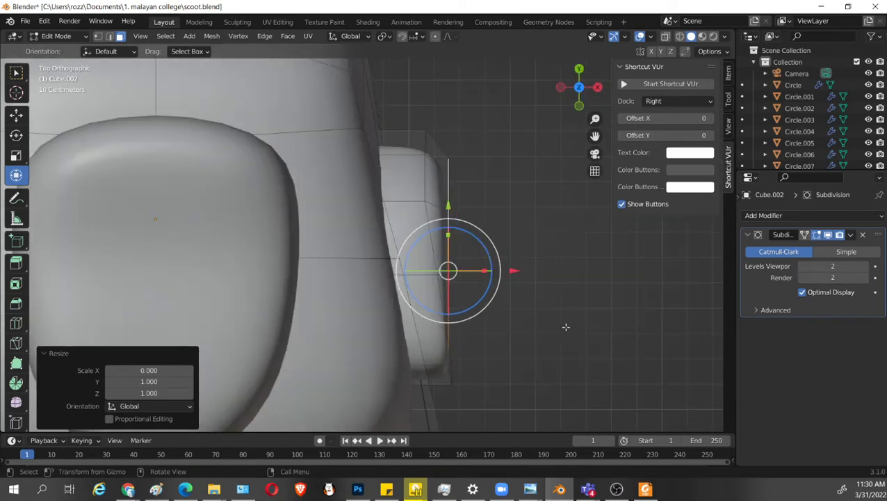
key(ctrl+z)
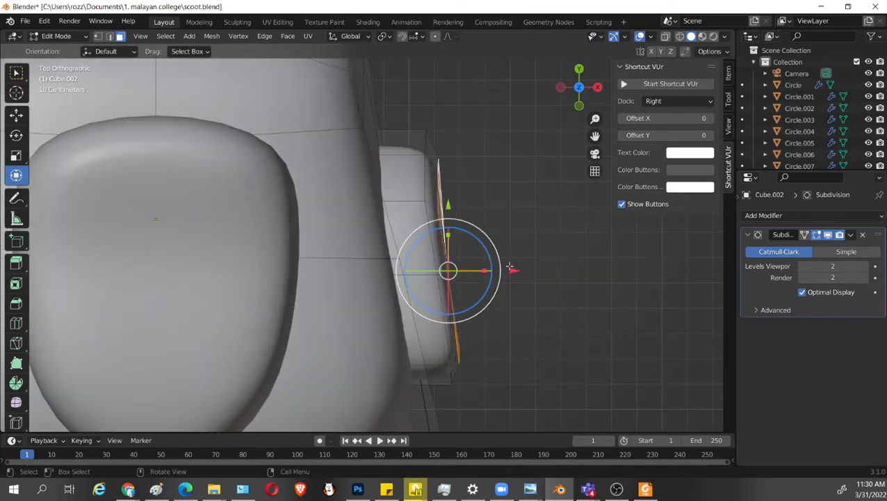
Move the side panel's rear middle vertex about 0.009 m inward along X.
middle_drag(626, 301, 442, 310)
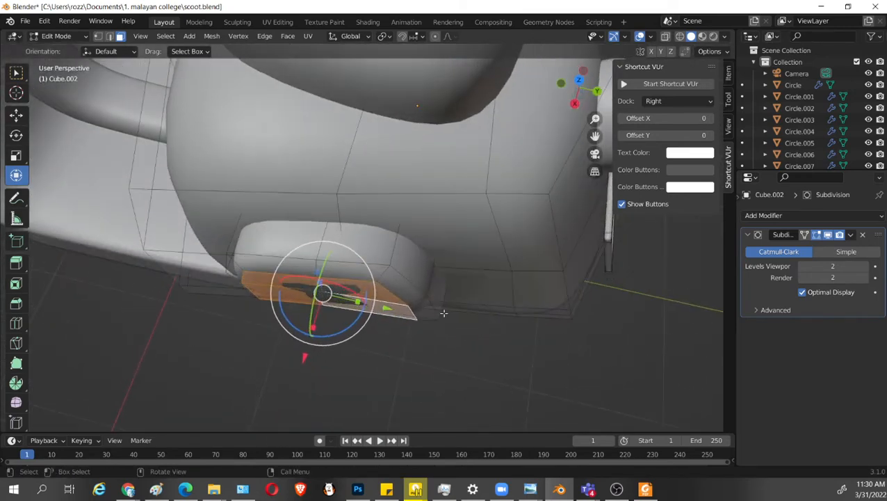
middle_drag(511, 347, 265, 221)
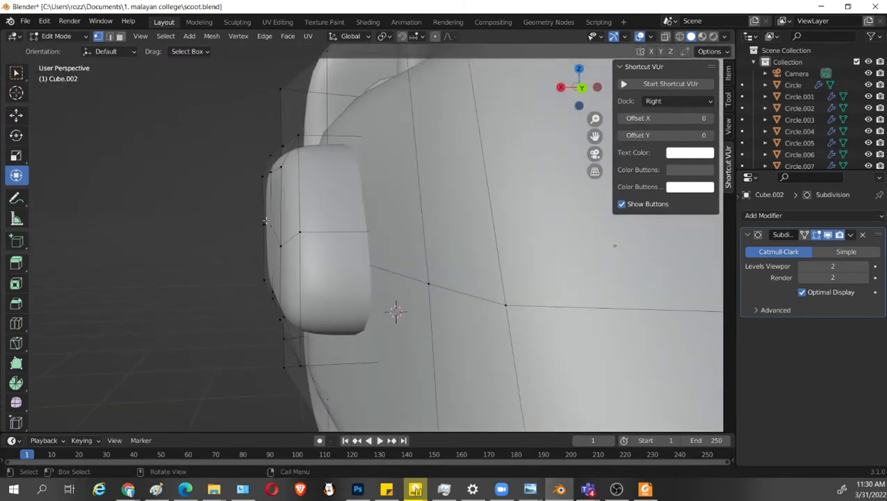
middle_drag(293, 260, 278, 245)
click(278, 245)
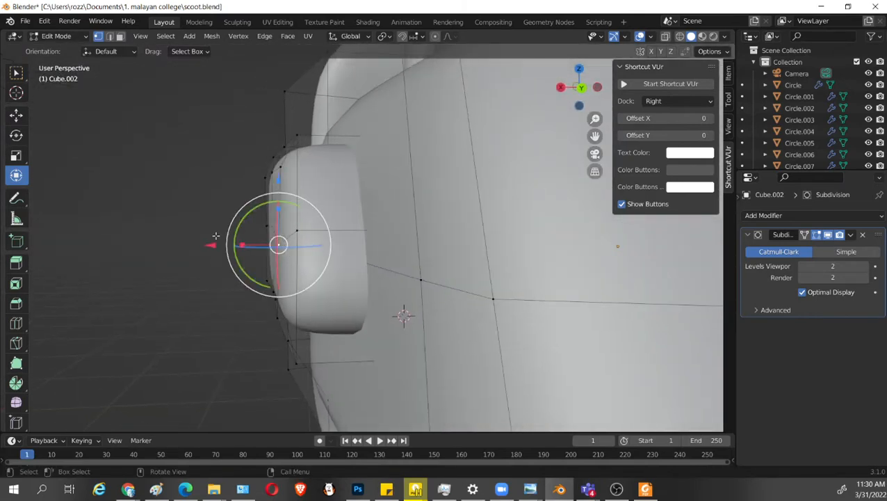
drag(211, 244, 218, 243)
middle_drag(220, 245, 329, 282)
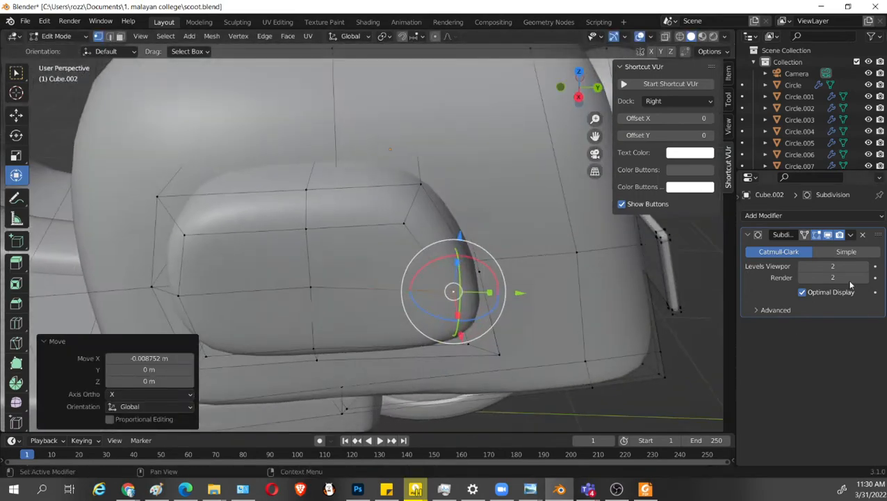
Hide the Subdivision modifier's effect in the viewport and nudge a rear vertex of the inset face slightly inward along X.
click(828, 235)
middle_drag(529, 270, 486, 202)
key(alt+z)
middle_drag(535, 151, 514, 207)
click(509, 146)
click(487, 178)
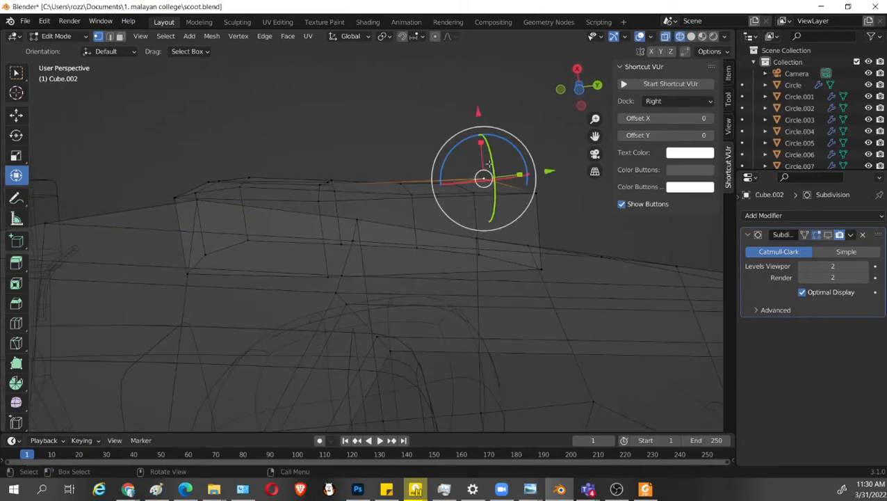
drag(477, 114, 476, 120)
Select the side panel's outer rim loop and flatten it along X by scaling twice, to 0.169 and 0.181.
click(533, 193)
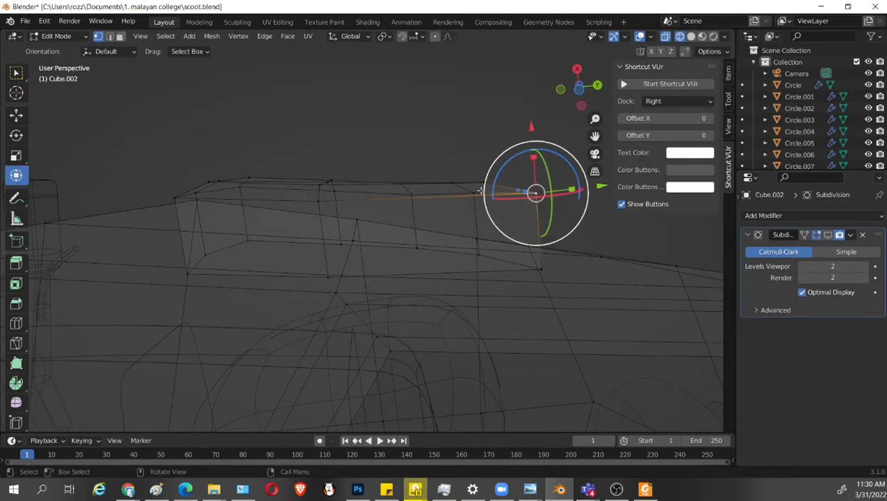
middle_drag(417, 232, 429, 225)
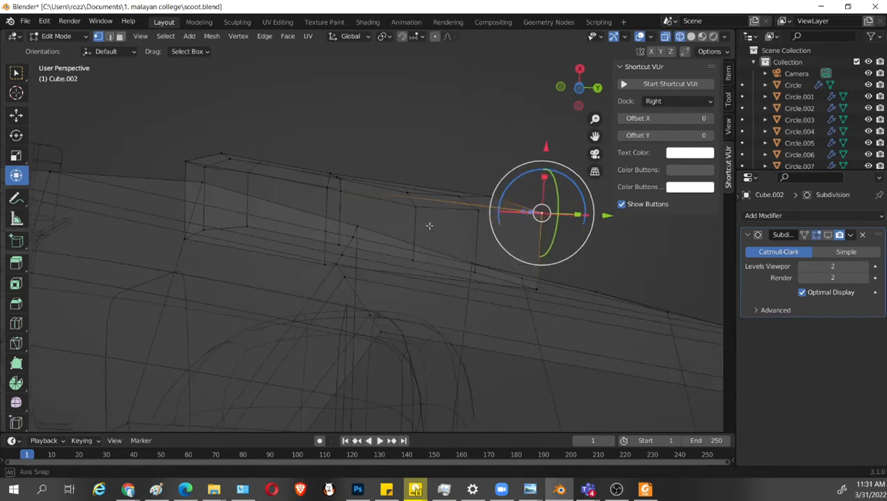
alt+click(432, 201)
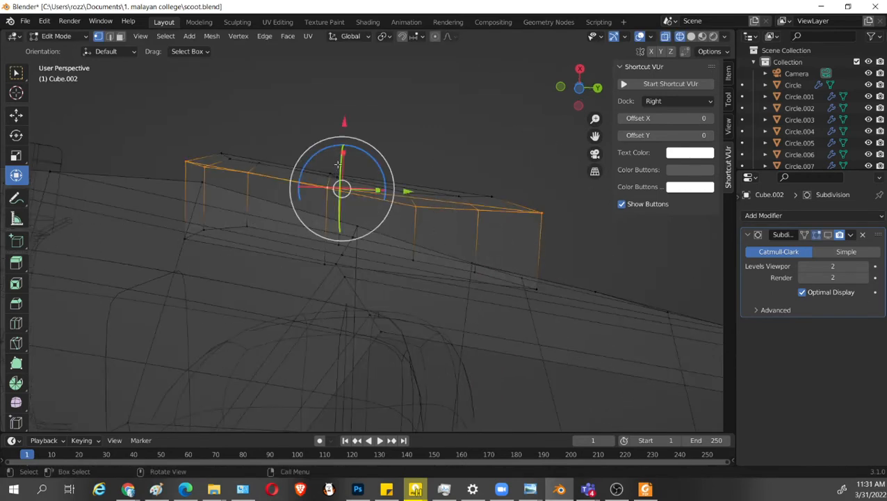
drag(342, 152, 344, 183)
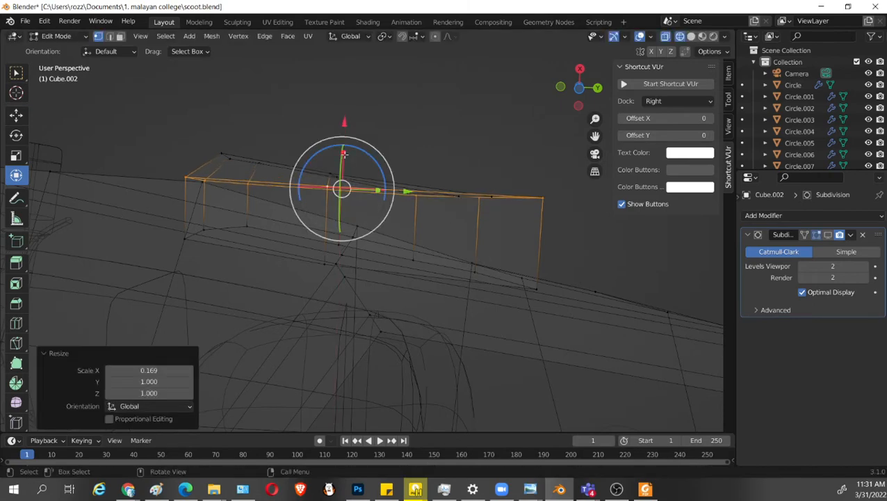
drag(343, 152, 344, 182)
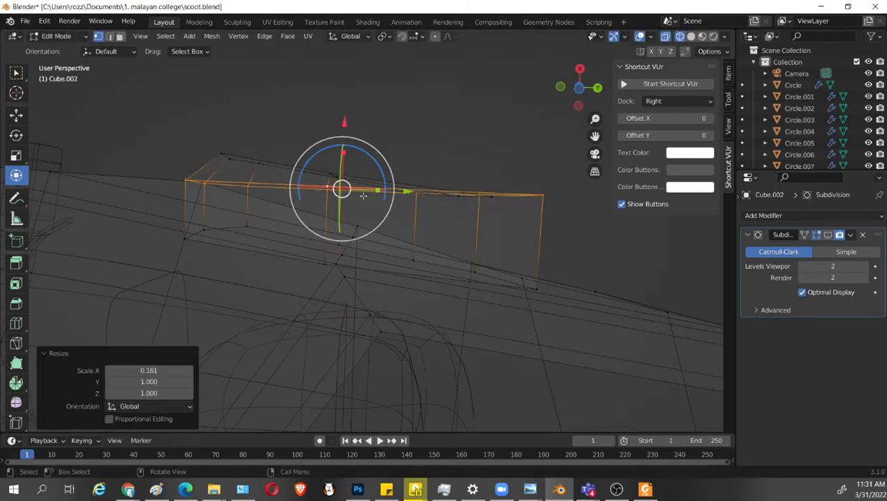
Rotate the flattened rim loop about -8.5 degrees in top view to follow the body's slant, and deselect it.
key(shift+z)
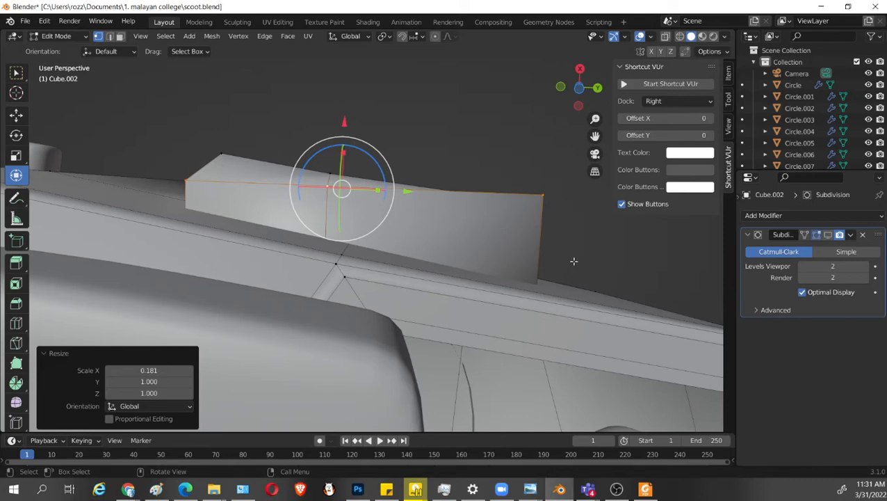
key(KP_7)
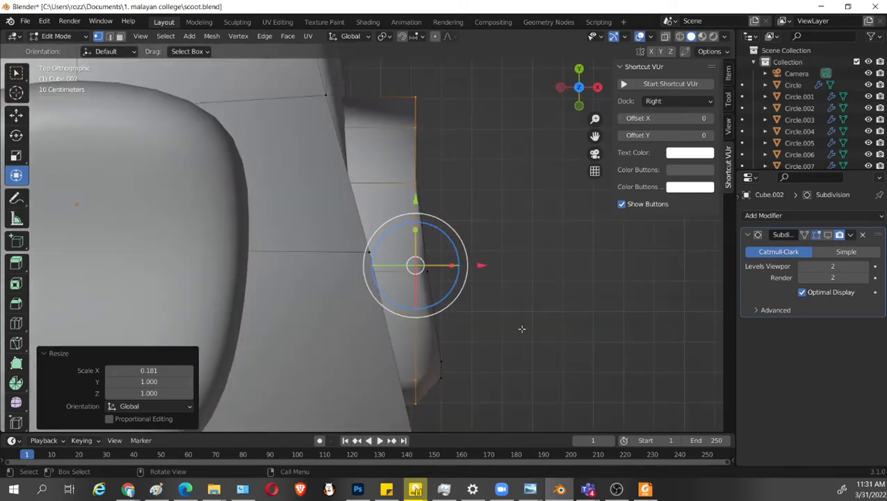
key(r)
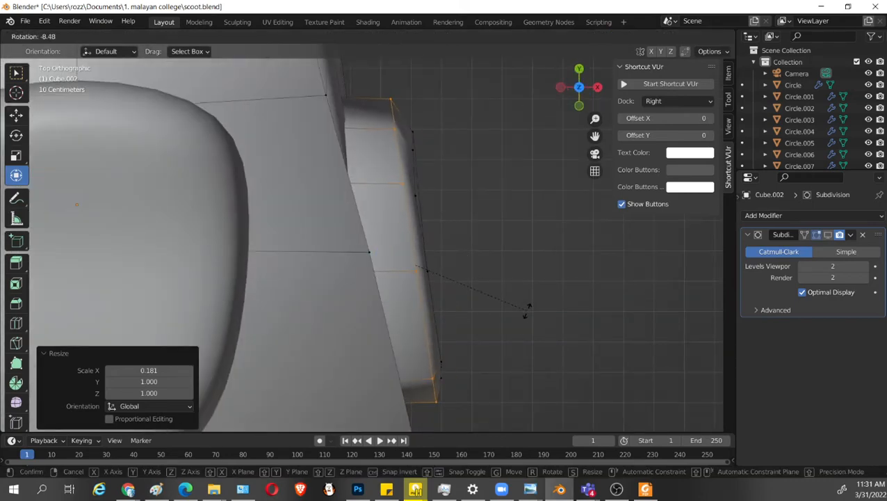
click(526, 310)
click(457, 136)
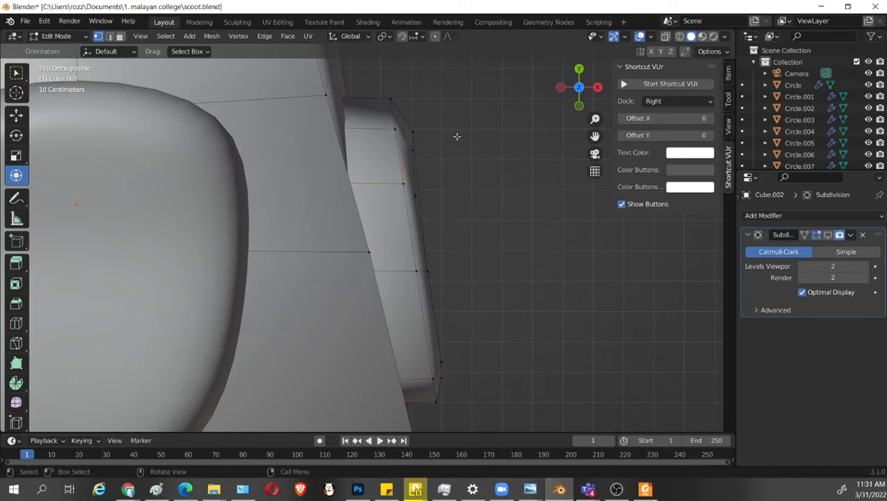
Move the inset face's rear vertices slightly inward along X in the top wireframe view, the last by about 0.004 m.
click(425, 129)
key(shift+z)
scroll(493, 168, up, 3)
shift+middle_drag(521, 100, 488, 150)
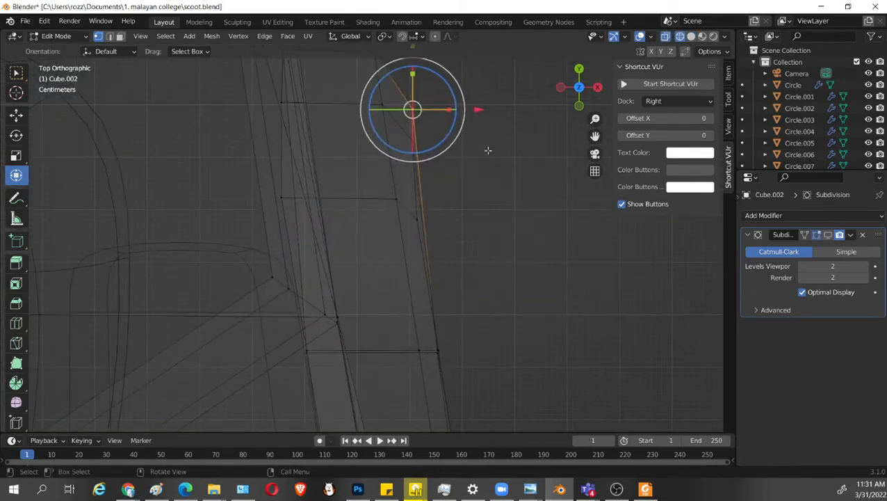
drag(481, 109, 475, 108)
click(416, 143)
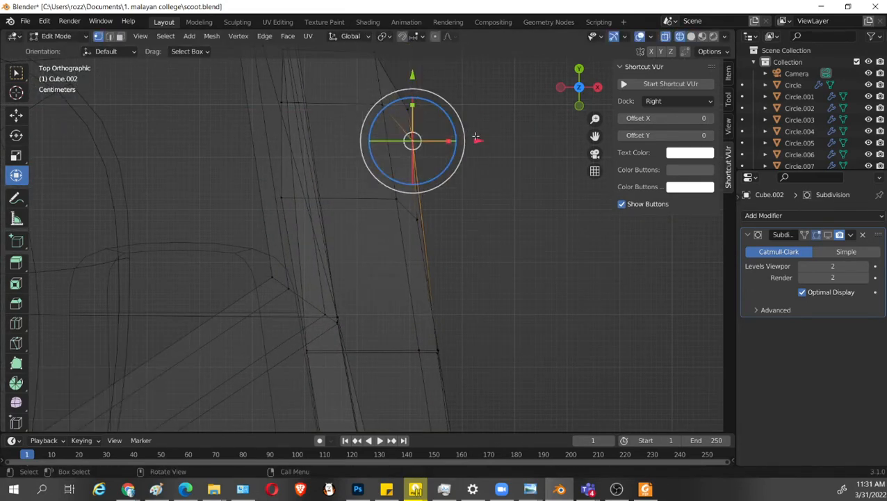
drag(481, 141, 476, 143)
click(436, 98)
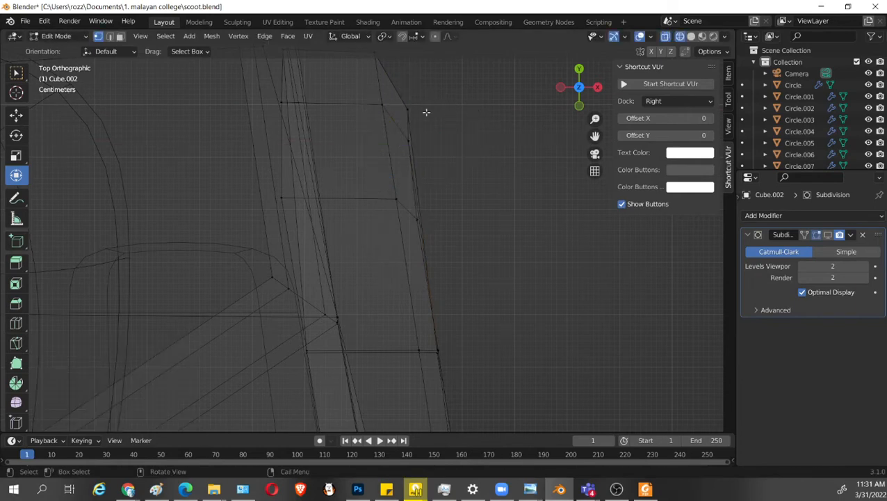
click(411, 109)
drag(466, 110, 462, 109)
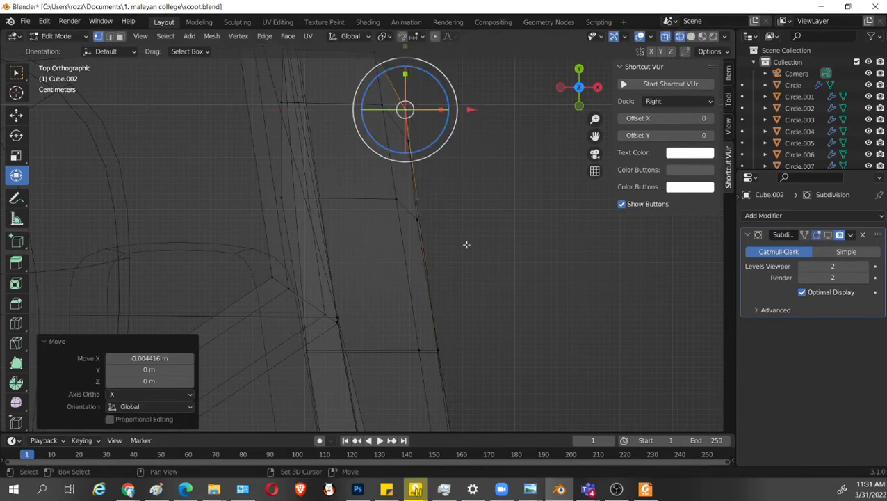
Move the inset face's front vertices slightly inward along X, the last by about 0.002 m.
shift+middle_drag(468, 245, 440, 102)
shift+middle_drag(470, 365, 458, 297)
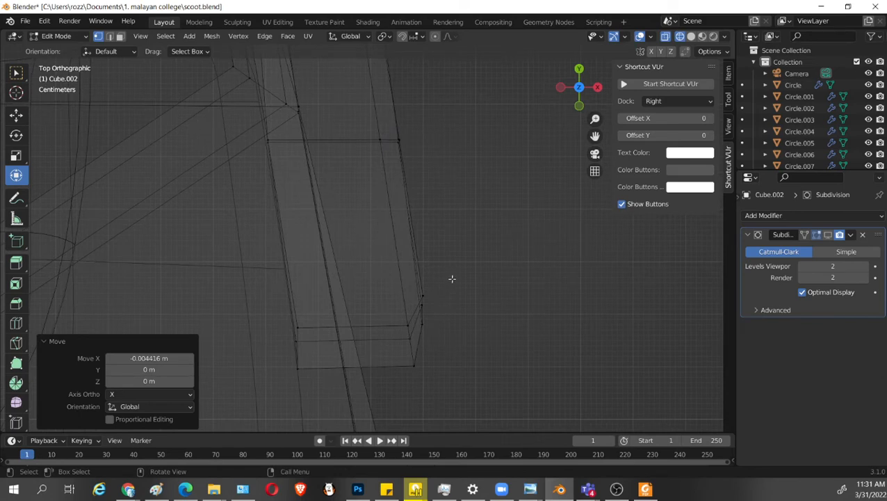
drag(451, 289, 427, 306)
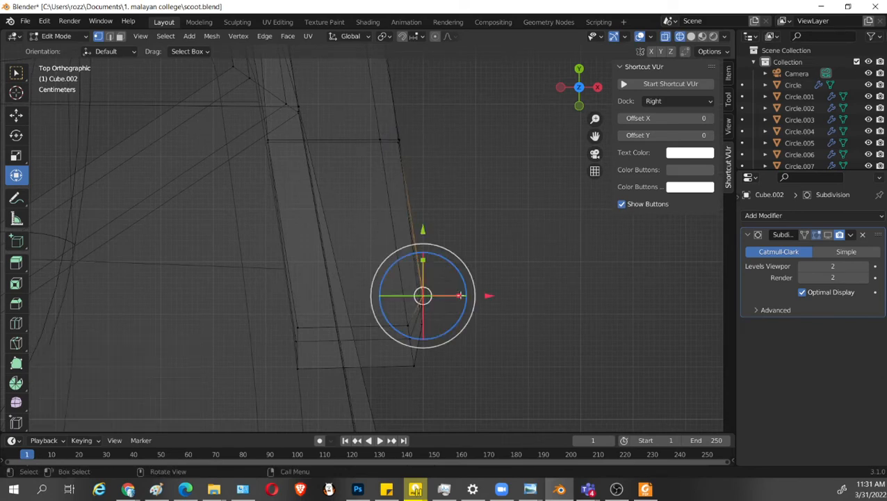
drag(485, 297, 478, 305)
click(433, 303)
scroll(502, 326, down, 1)
shift+middle_drag(533, 314, 474, 306)
Save scoot.blend with solid shading restored and turn the Subdivision modifier's viewport display back on.
key(shift+z)
key(ctrl+s)
click(826, 236)
scroll(538, 323, down, 4)
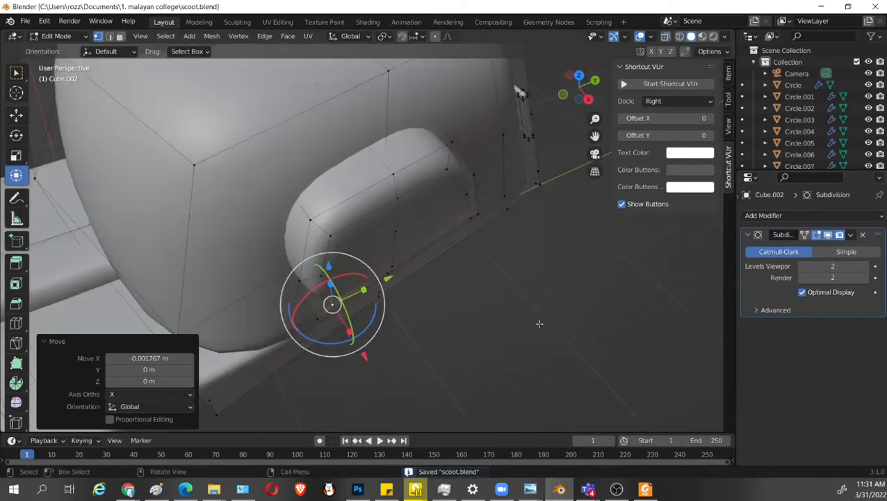
key(Tab)
middle_drag(539, 323, 592, 323)
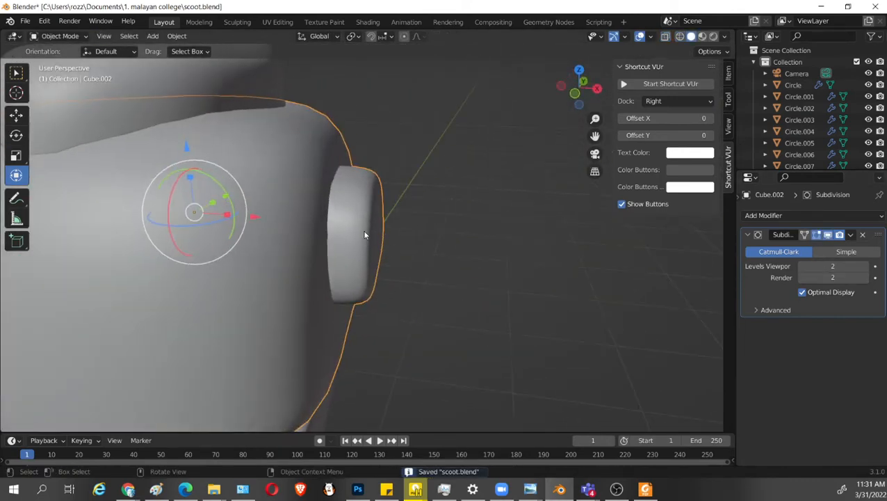
Select the whole linked side panel, move it about 0.054 m inward along X, and deselect it.
key(Tab)
key(l)
middle_drag(374, 231, 458, 283)
key(g)
key(x)
click(416, 231)
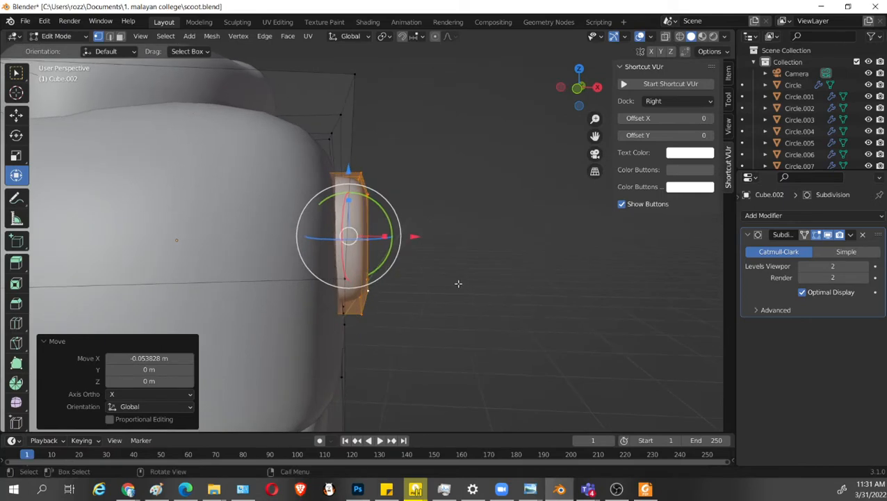
key(KP_1)
key(shift+z)
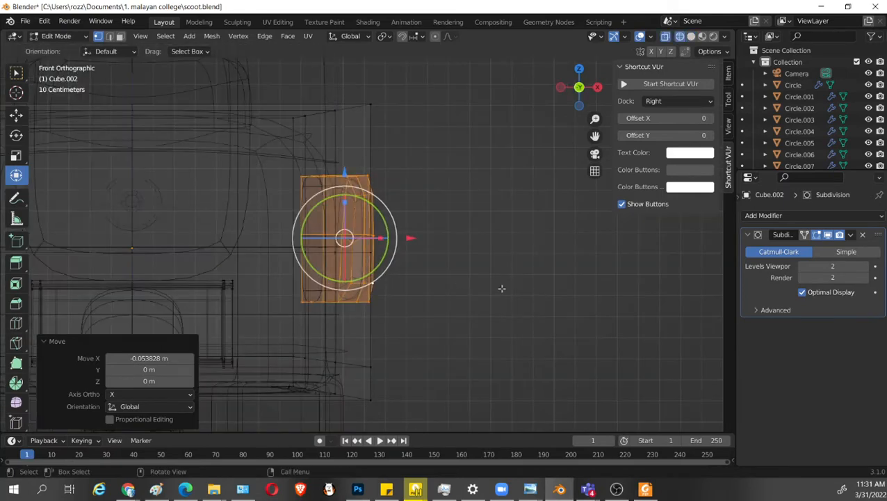
click(526, 299)
key(shift+z)
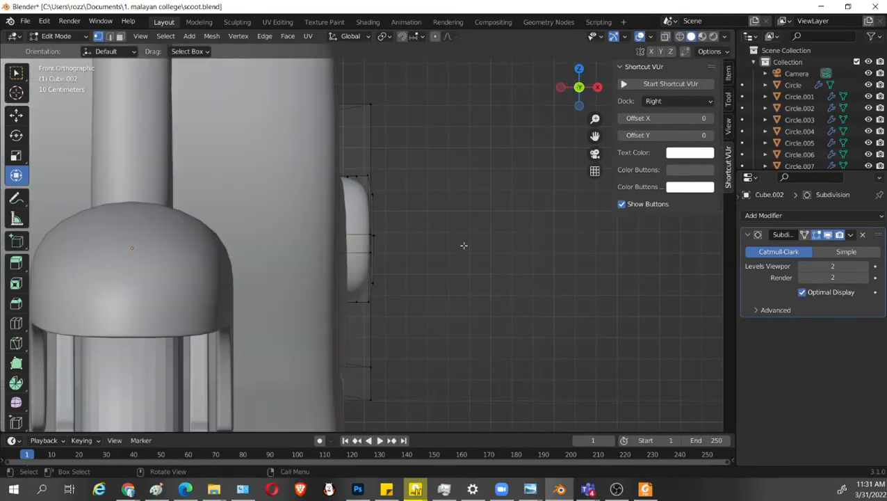
Lower the center vertex of the side panel's inset outer face by about 0.023 m along Z.
middle_drag(467, 223, 457, 350)
key(KP_7)
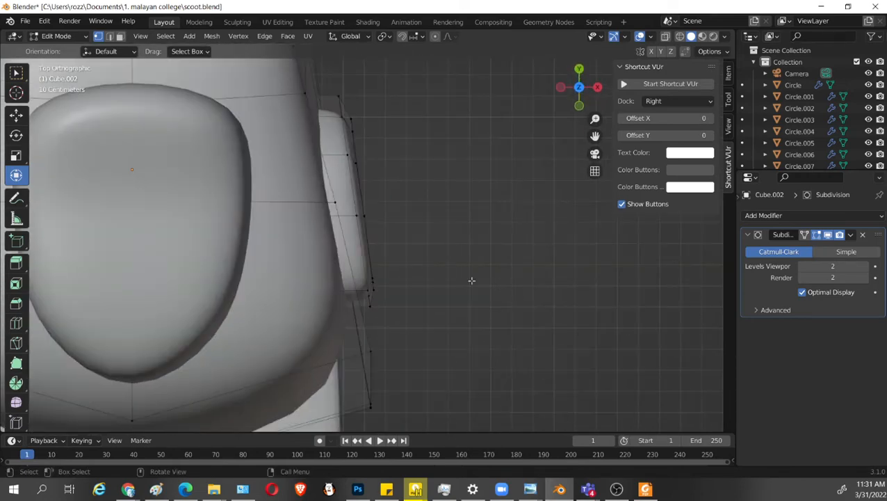
middle_drag(472, 280, 571, 301)
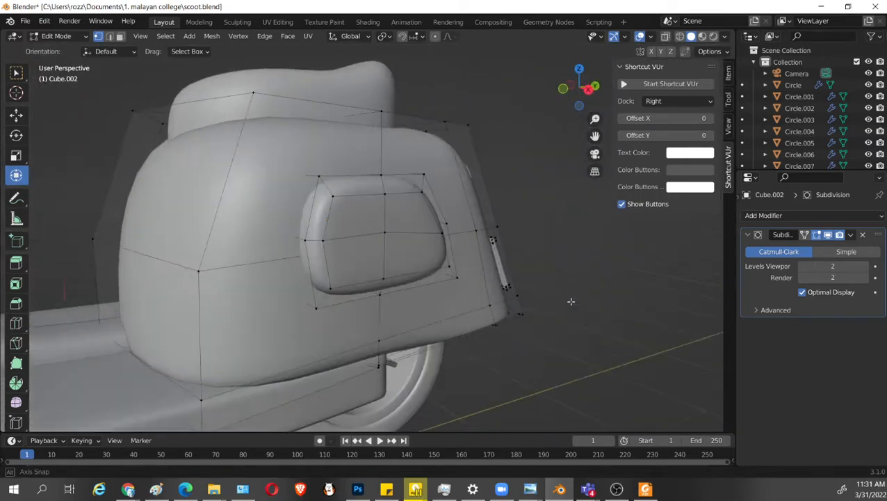
scroll(571, 301, up, 3)
drag(397, 163, 396, 171)
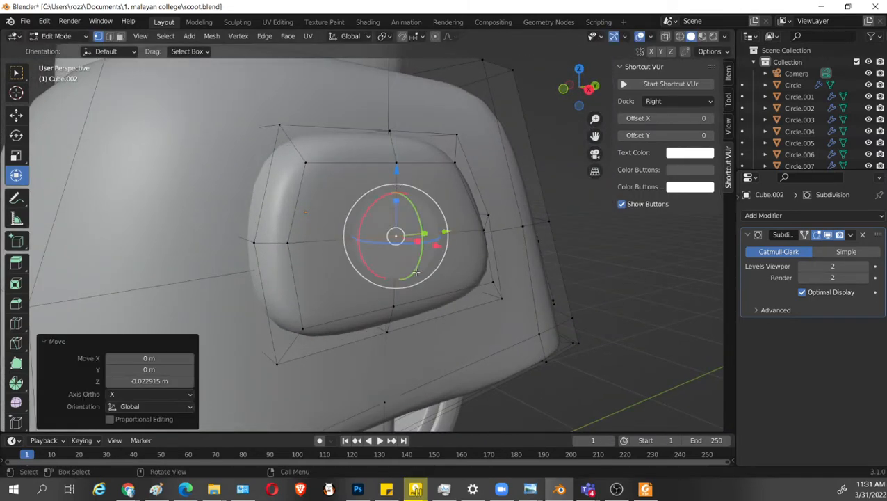
Select all four quads of the side panel's inset outer face and move them about 0.014 m outward along X.
middle_drag(445, 295, 371, 265)
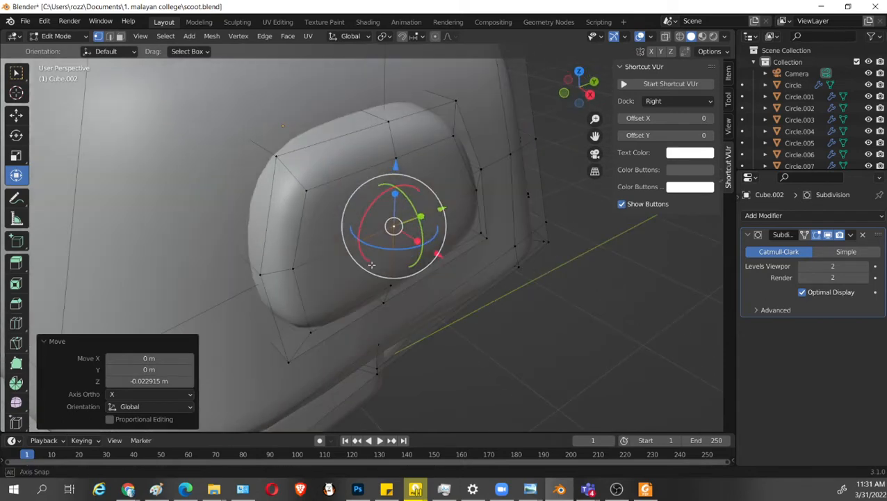
middle_drag(320, 209, 333, 209)
alt+shift+click(349, 179)
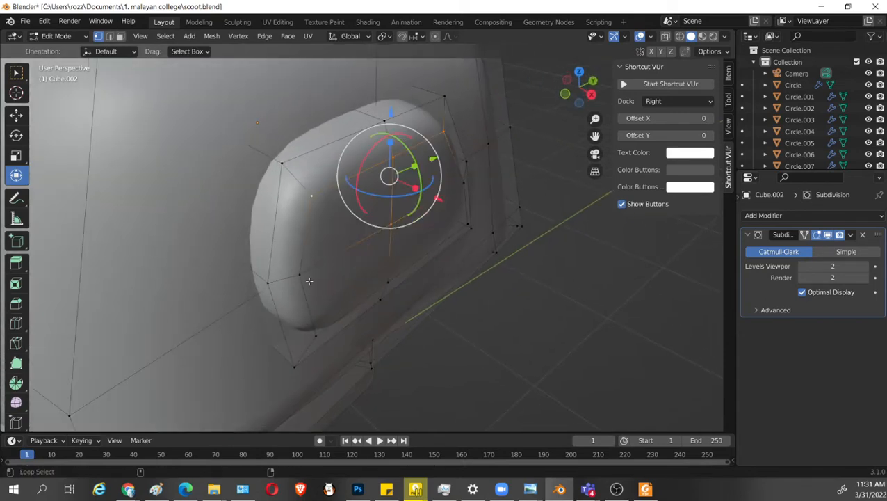
alt+shift+click(320, 300)
alt+shift+click(460, 223)
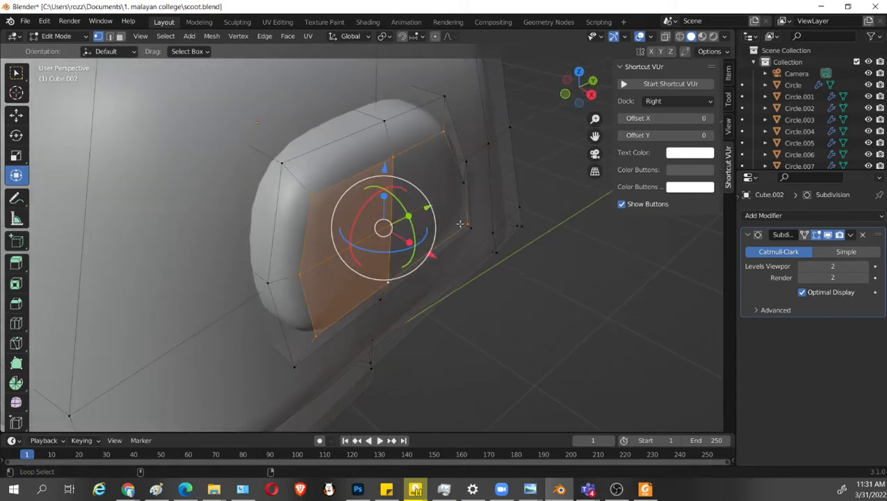
shift+click(460, 187)
middle_drag(461, 267, 488, 274)
drag(442, 240, 448, 242)
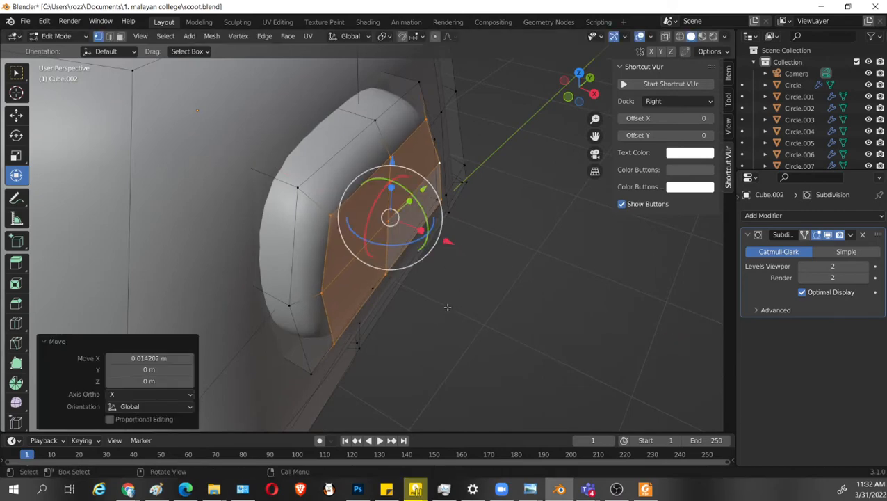
Save scoot.blend from Object Mode and return to editing the rear body mesh.
middle_drag(447, 306, 459, 410)
key(Tab)
key(ctrl+s)
key(Tab)
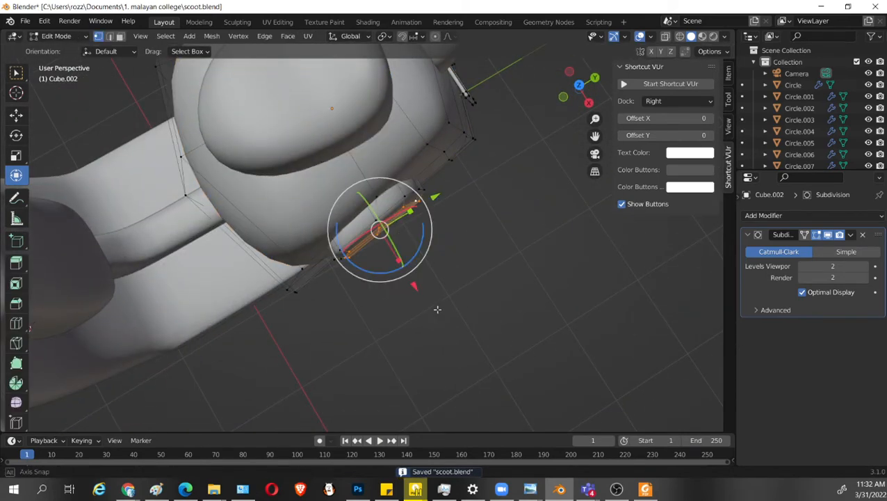
Select the whole linked side panel and separate the selection from the rear body into its own object.
middle_drag(438, 309, 400, 222)
key(l)
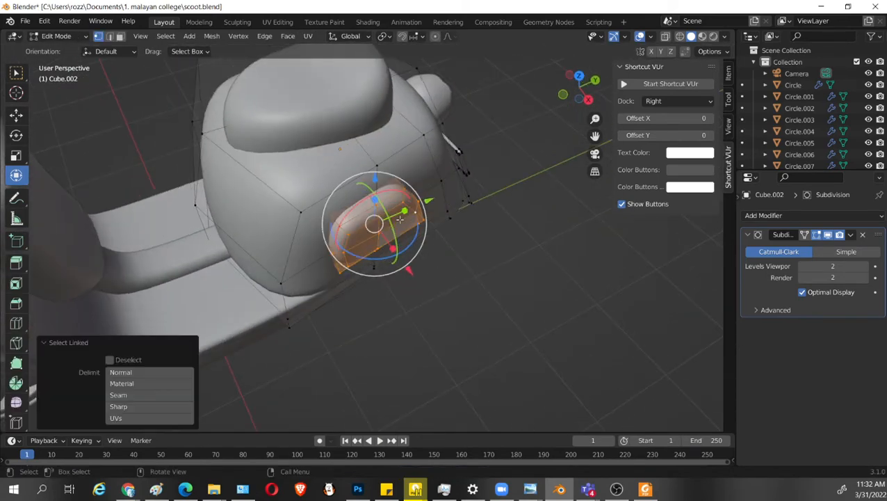
key(p)
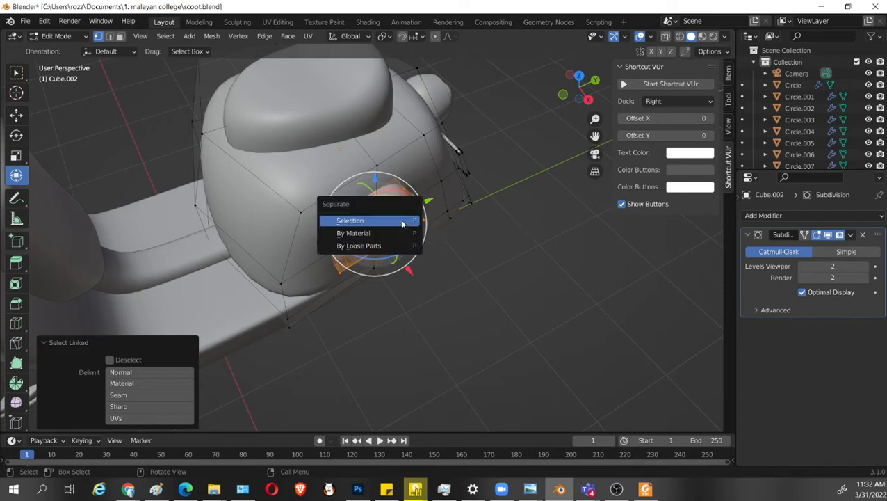
click(402, 224)
Open the list of modifiers available to add.
click(791, 215)
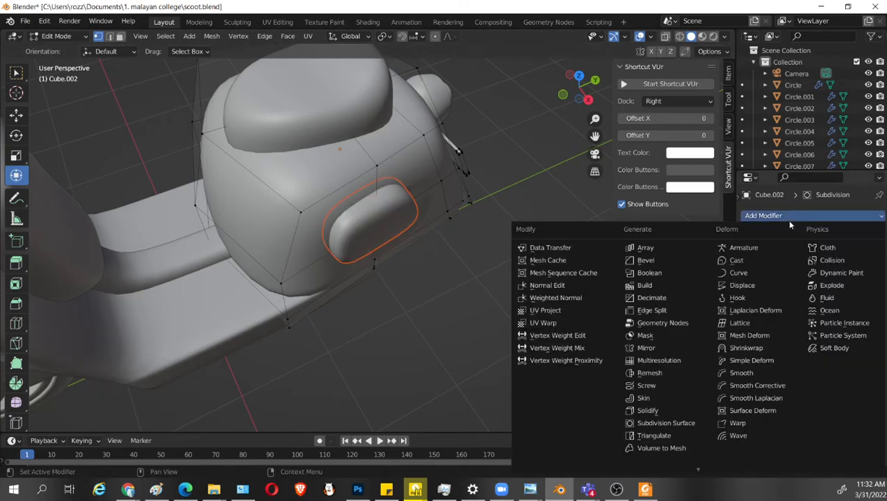
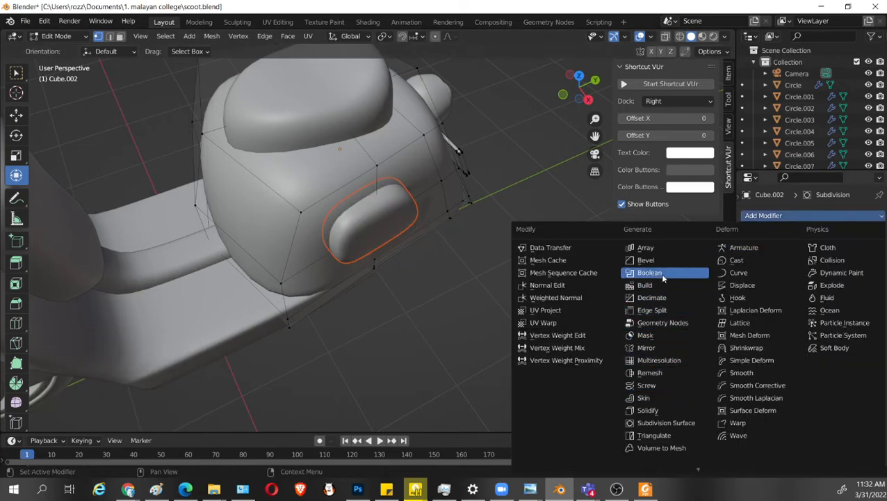
click(672, 353)
middle_drag(357, 299, 716, 362)
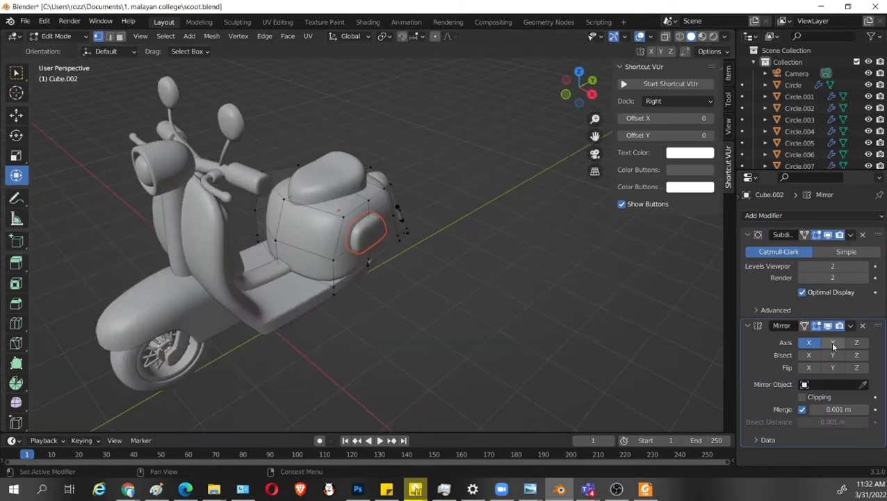
click(856, 344)
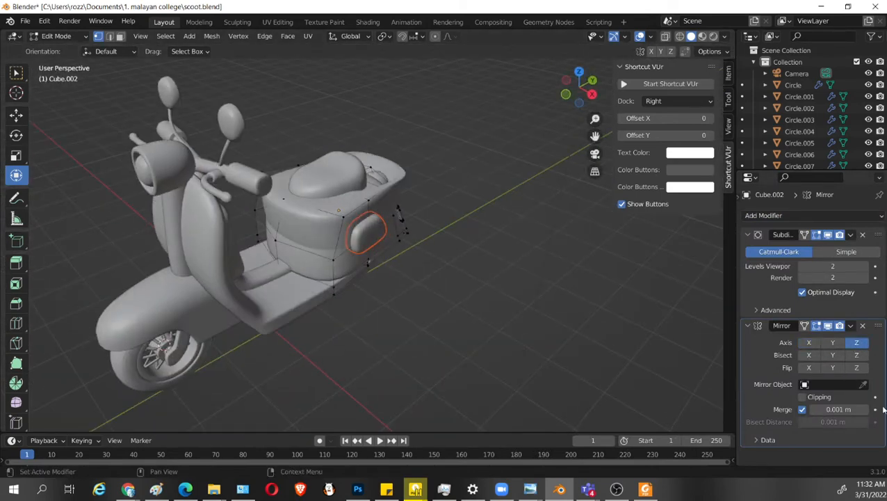
click(859, 343)
key(Tab)
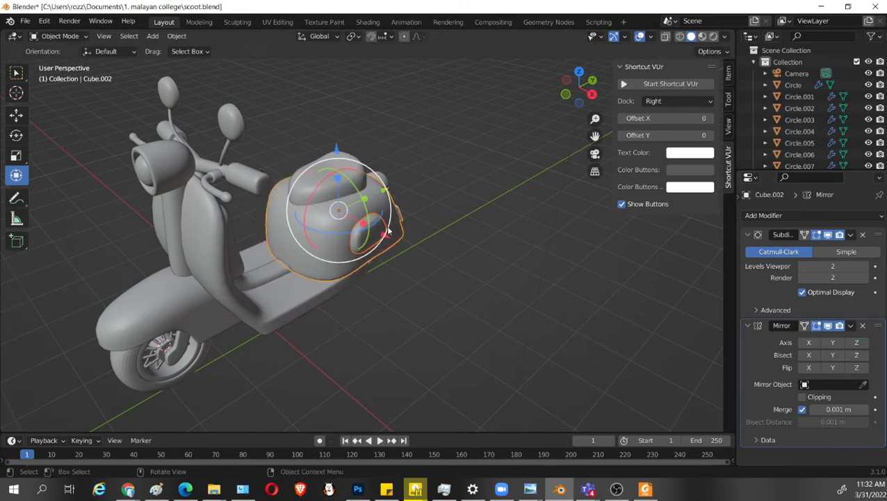
click(476, 241)
click(400, 250)
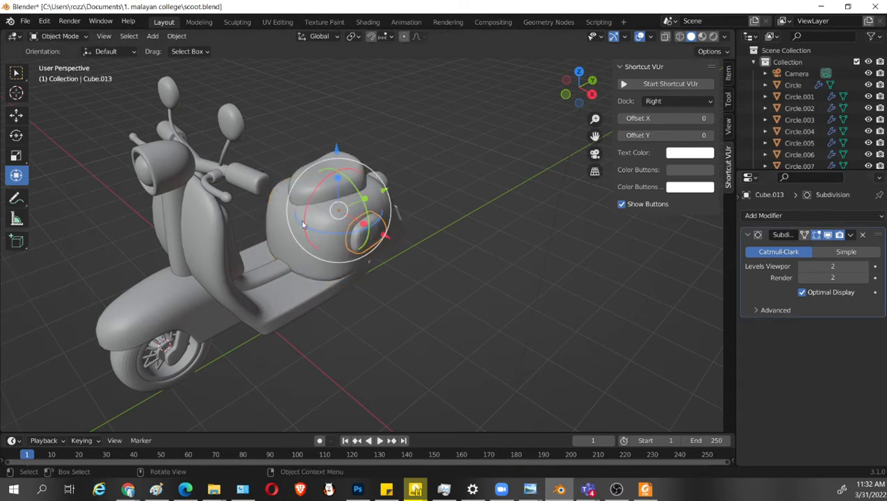
click(307, 253)
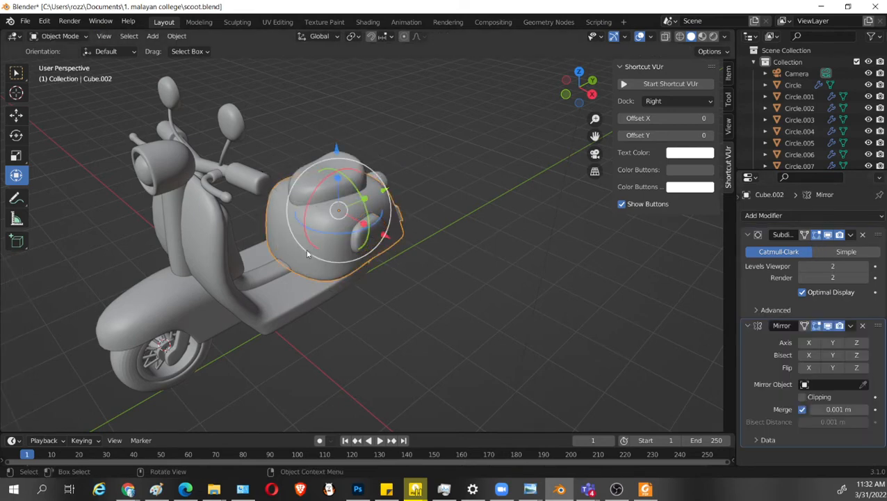
click(863, 326)
Add a Mirror modifier on the X axis to the separated side panel.
click(478, 270)
click(374, 232)
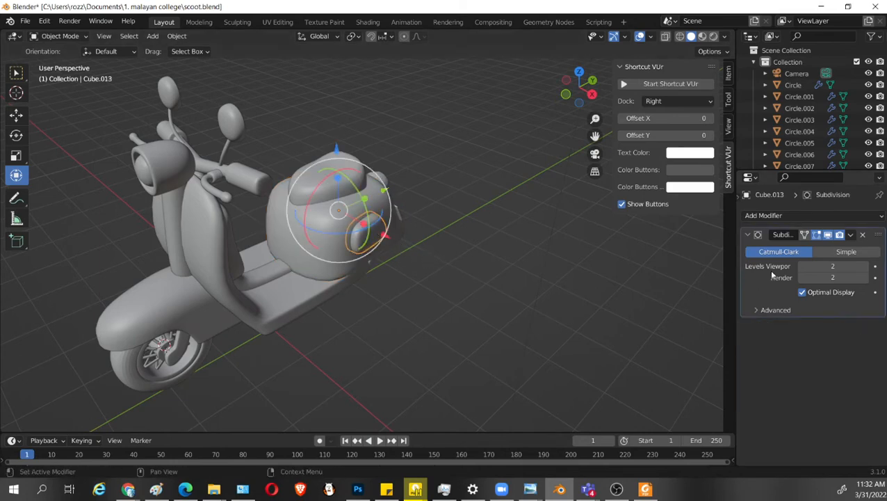
click(790, 215)
click(639, 346)
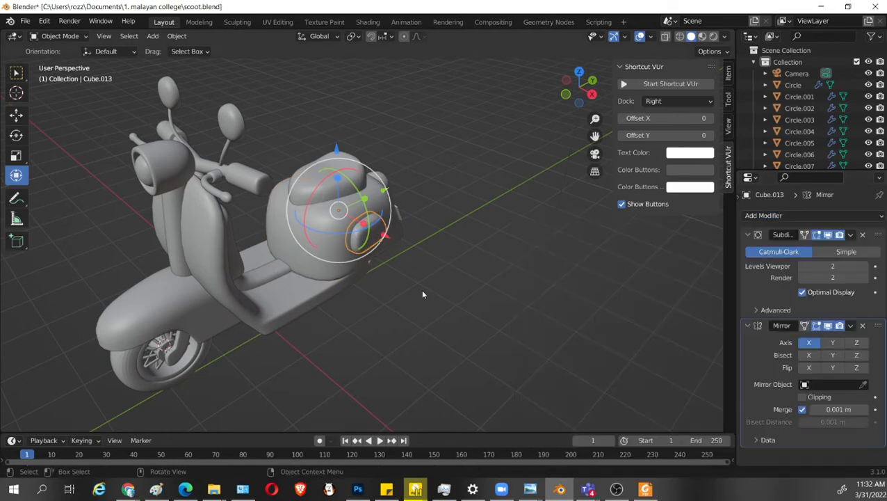
middle_drag(420, 290, 530, 265)
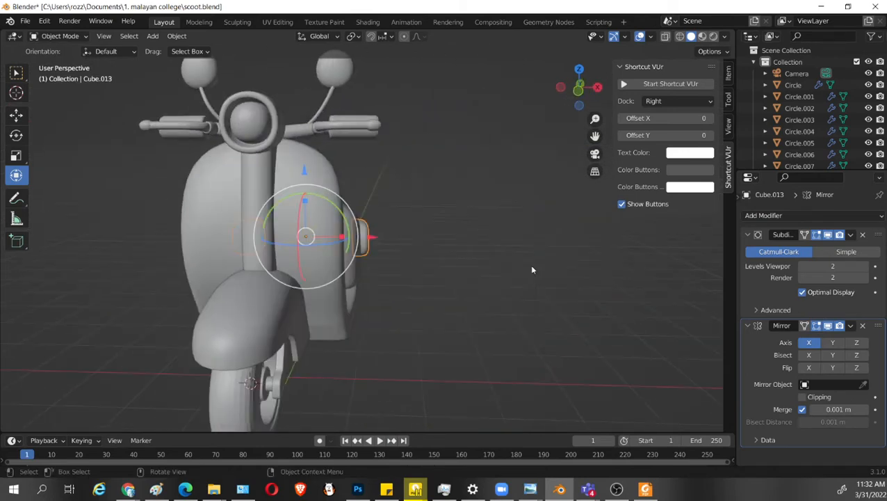
Scale the whole linked side panel mesh by about 1.119, lower it slightly and stretch it by about 1.017 along Z.
key(KP_3)
scroll(468, 331, up, 3)
key(Tab)
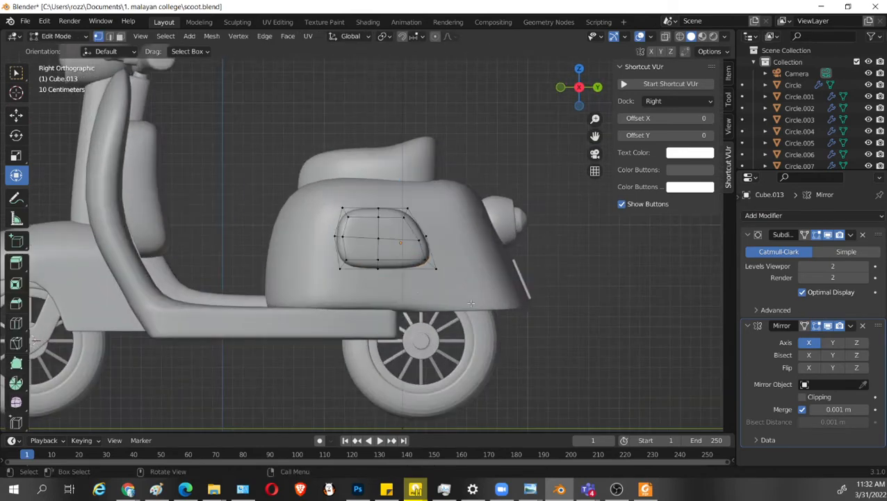
key(l)
key(s)
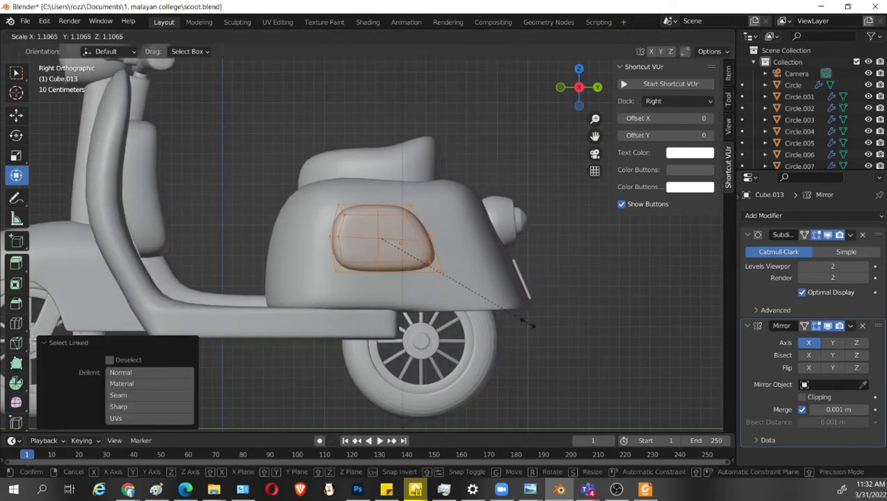
click(524, 318)
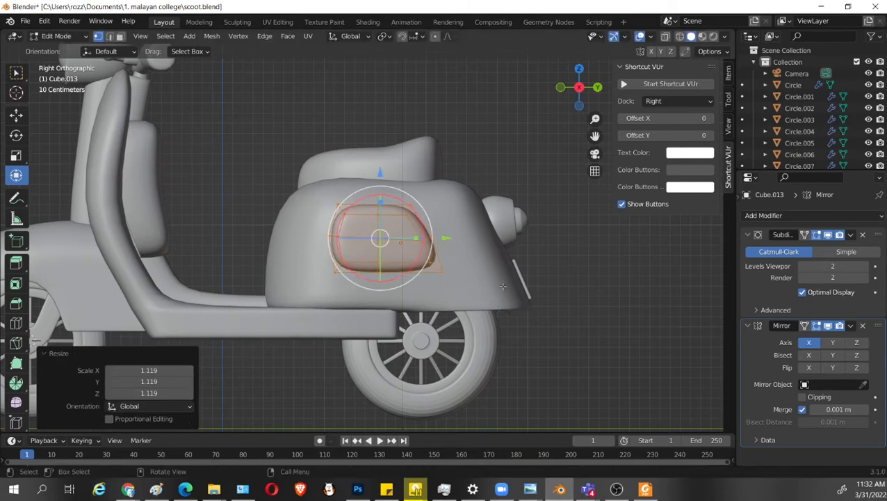
drag(380, 173, 380, 178)
drag(381, 209, 382, 210)
middle_drag(486, 263, 526, 274)
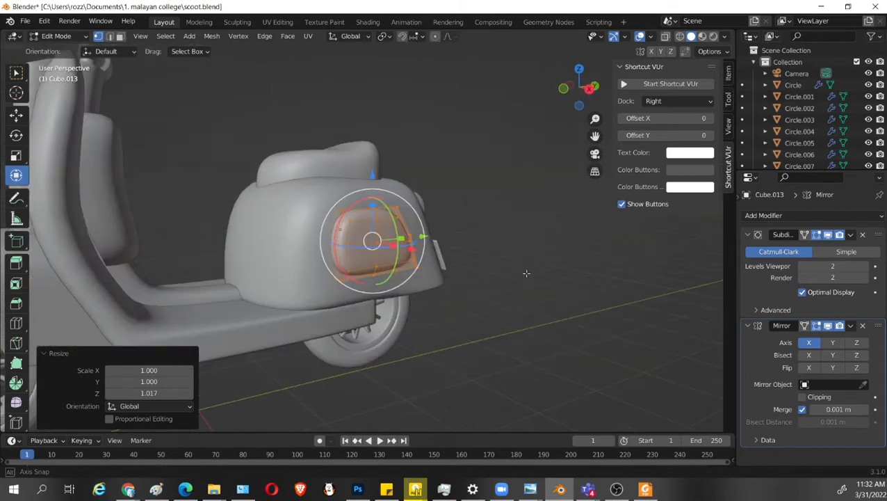
Save scoot.blend and return from the side panel mesh to Object Mode.
key(ctrl+s)
key(Tab)
scroll(408, 304, down, 2)
middle_drag(408, 304, 393, 269)
scroll(460, 297, up, 3)
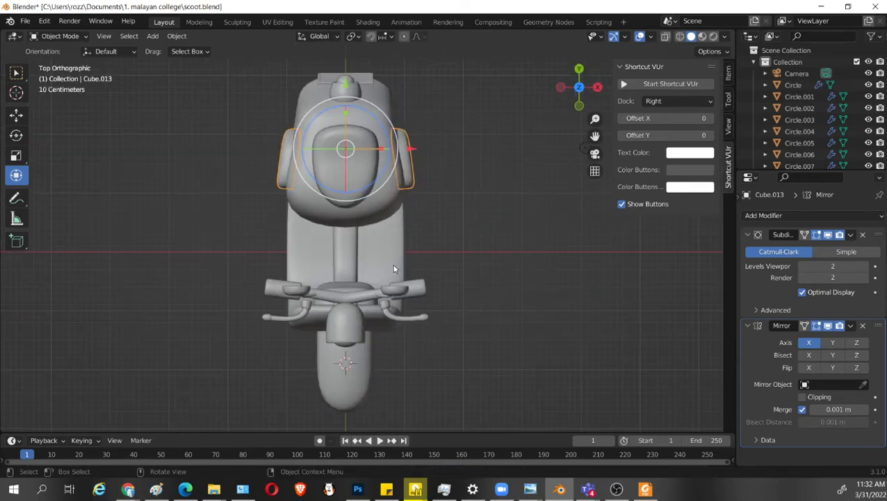
Select the rear body's front corner vertices on both sides and scale them to about 0.770 along X.
click(380, 209)
key(Tab)
scroll(417, 243, up, 1)
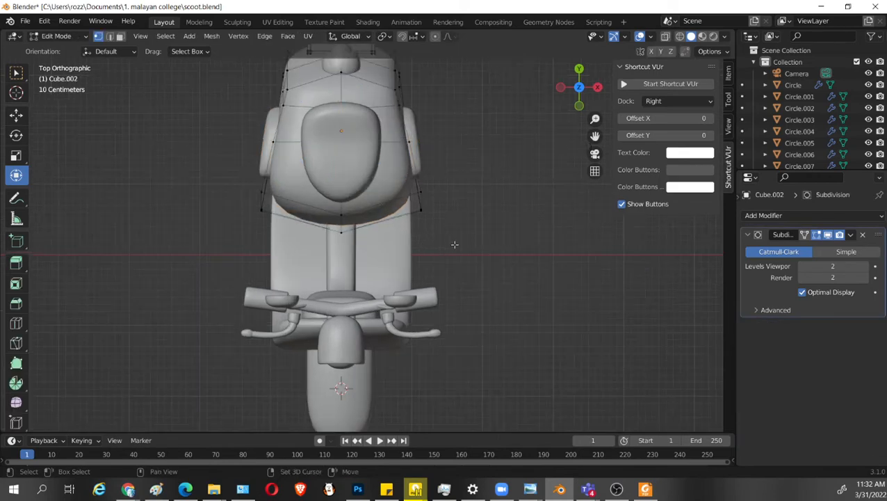
drag(457, 247, 414, 186)
shift+drag(207, 172, 276, 223)
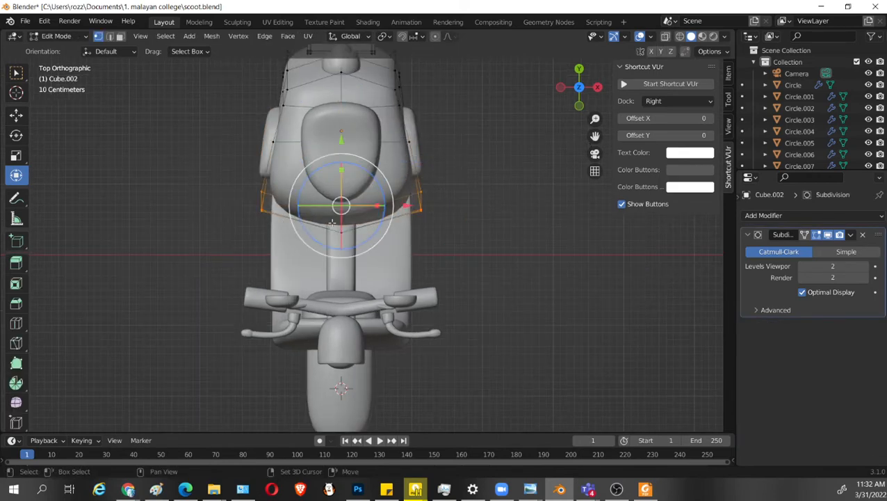
drag(374, 207, 369, 204)
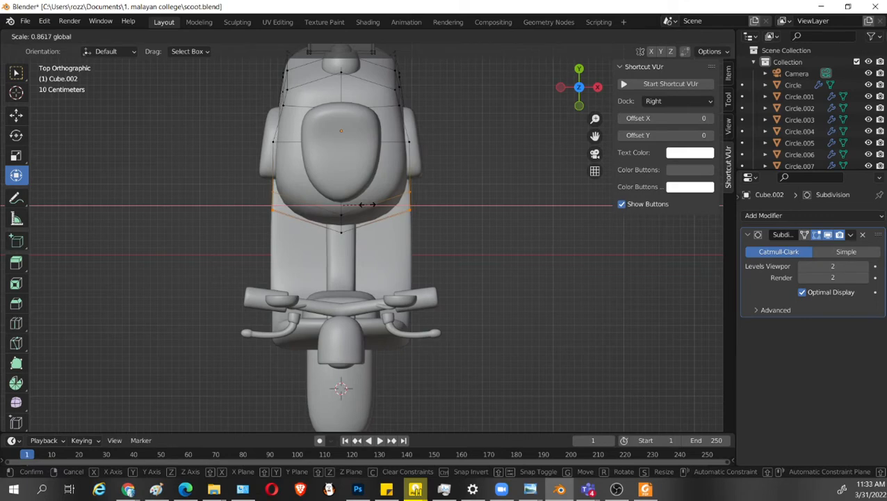
click(360, 204)
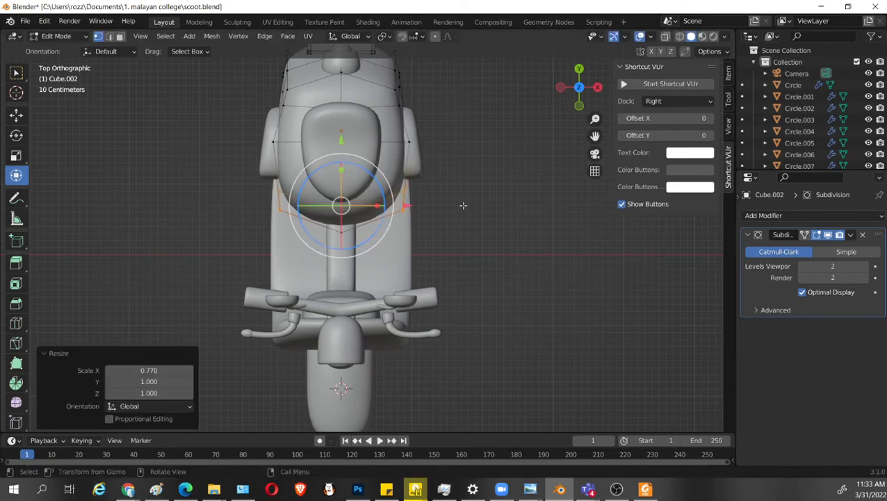
Check the narrowed rear body in wireframe display, save scoot.blend and leave Edit Mode.
key(alt+z)
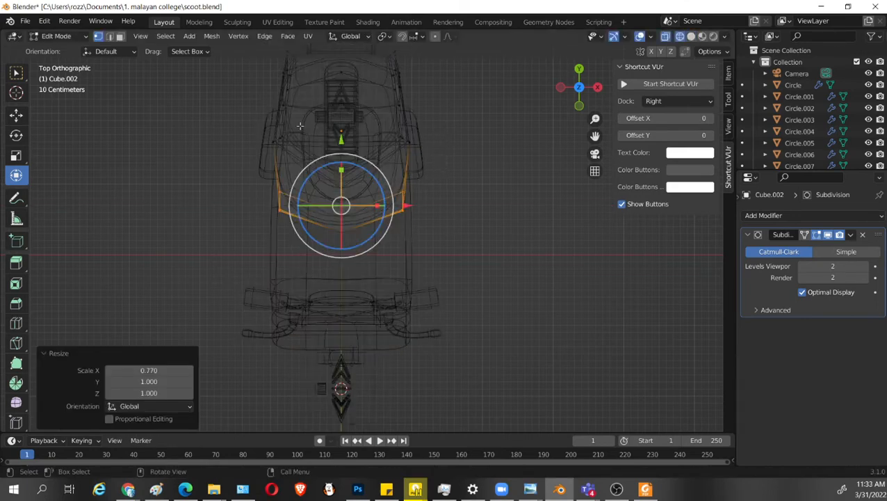
key(alt+z)
key(ctrl+s)
click(554, 283)
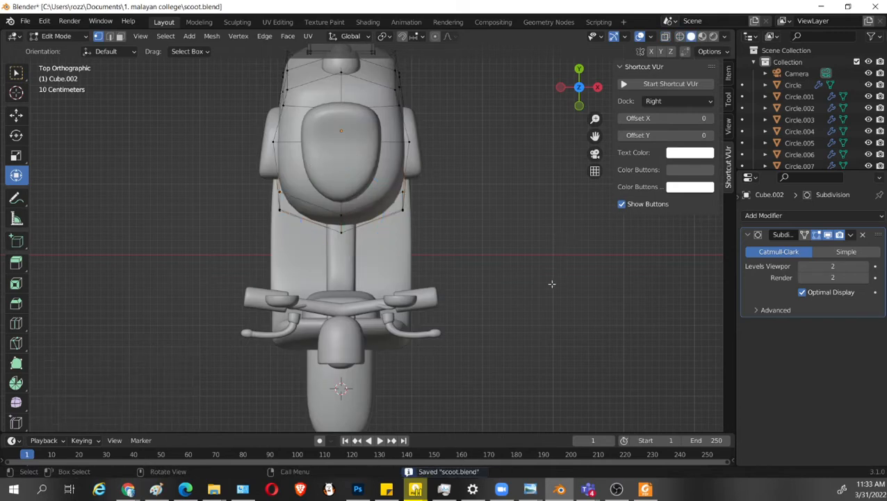
middle_drag(554, 283, 493, 251)
key(Tab)
Rescale the seat slightly, move it about 0.034 m along Y, and save scoot.blend.
click(478, 184)
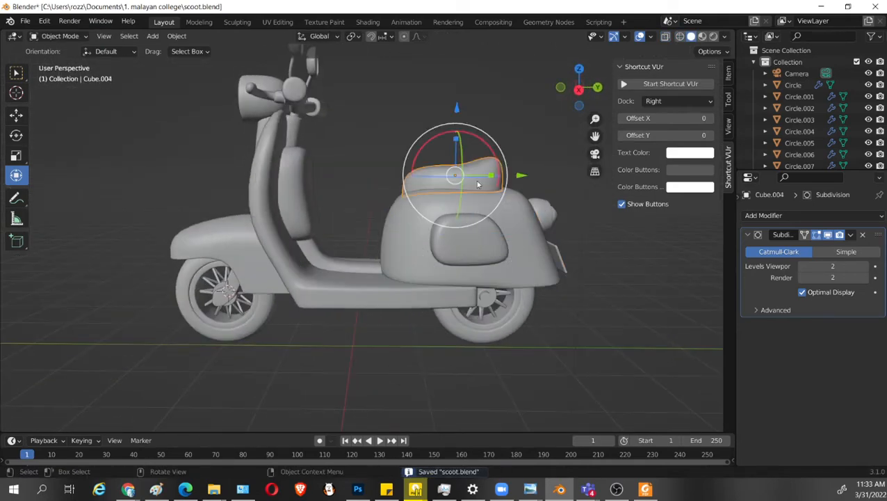
key(s)
click(519, 194)
drag(521, 176, 524, 175)
scroll(501, 319, up, 6)
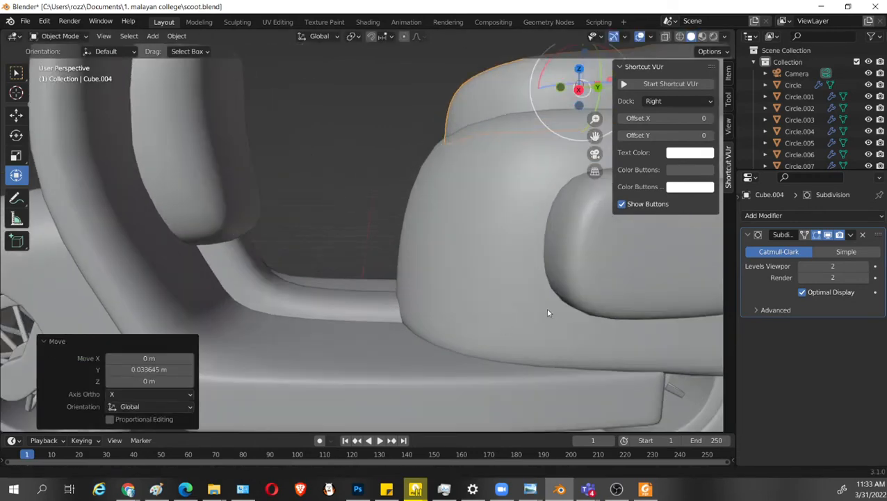
scroll(545, 308, down, 3)
shift+middle_drag(517, 301, 497, 271)
key(ctrl+s)
Adjust the seat's shape in Edit Mode by selecting vertices in wireframe display and moving them slightly upward.
key(Tab)
key(Tab)
middle_drag(457, 241, 449, 199)
Select the edge loop around the seat's top, duplicate it in place and raise the copy about 0.061 m along Z.
key(Tab)
middle_drag(428, 153, 431, 162)
key(shift+z)
drag(438, 99, 394, 165)
key(shift+z)
shift+middle_drag(462, 205, 402, 264)
drag(376, 136, 381, 127)
middle_drag(418, 292, 394, 213)
key(Tab)
key(Tab)
alt+click(390, 187)
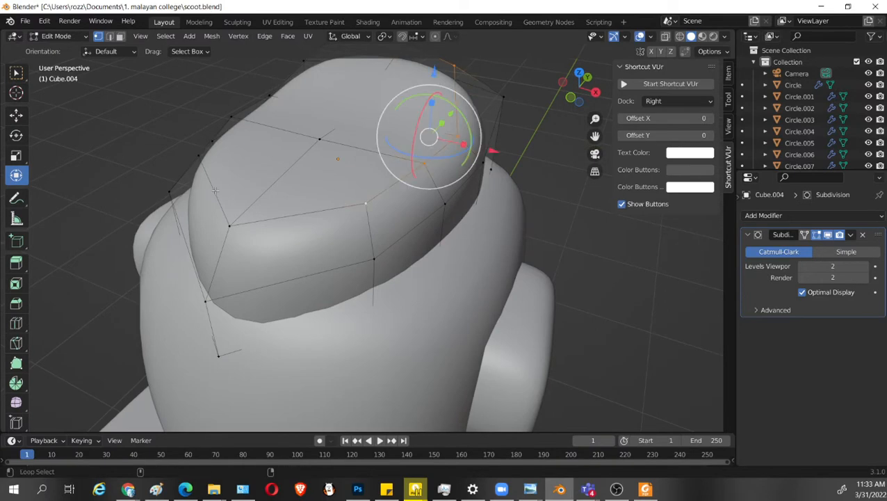
middle_drag(215, 191, 451, 258)
key(2)
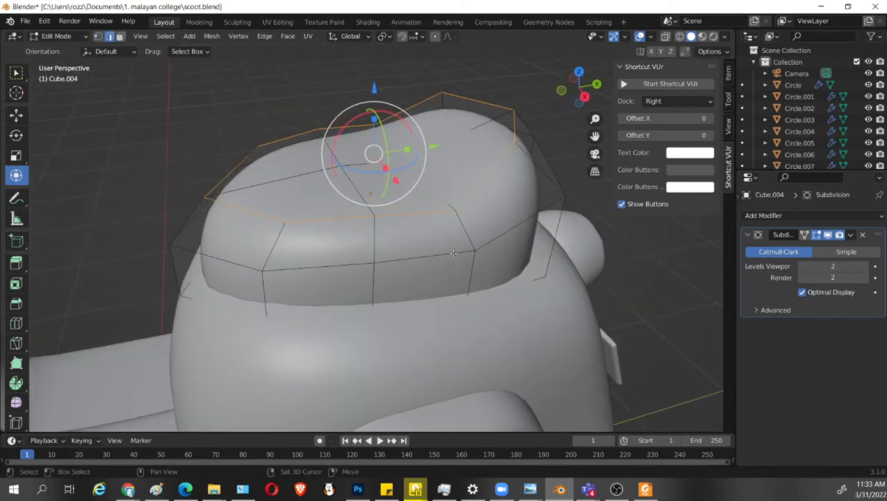
key(shift+d)
right_click(451, 160)
drag(372, 89, 374, 72)
middle_drag(425, 212, 459, 231)
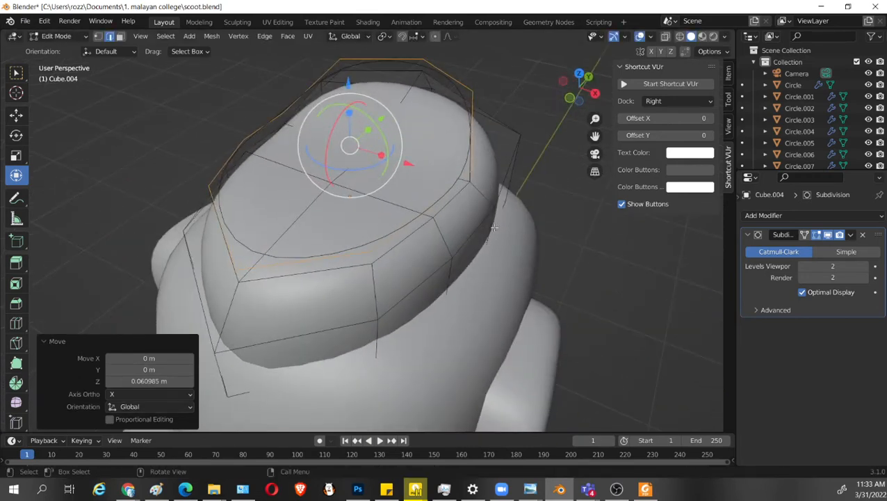
middle_drag(524, 264, 518, 267)
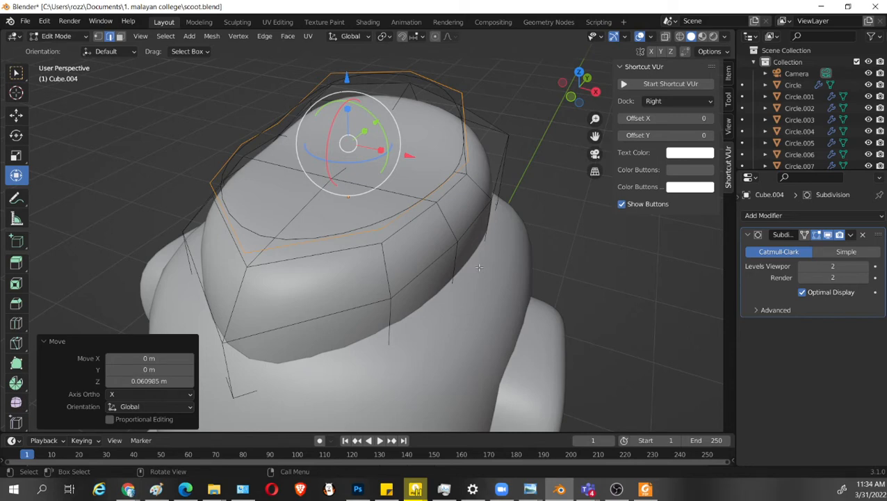
right_click(464, 97)
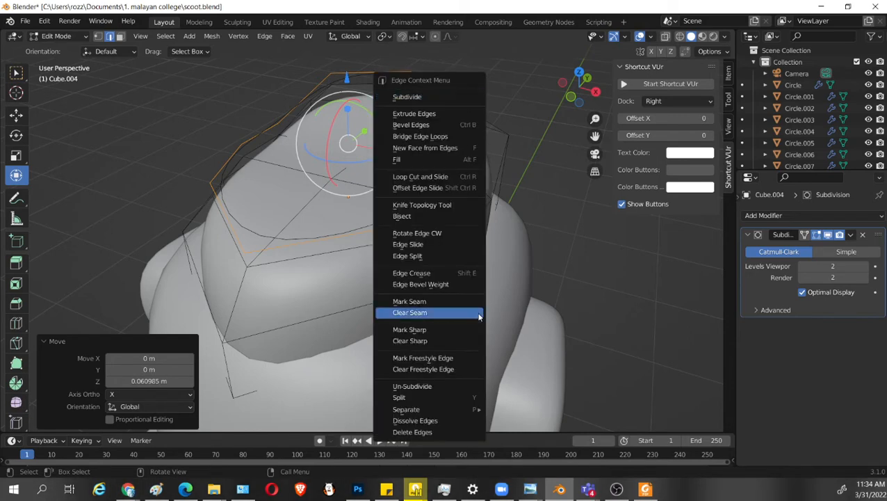
right_click(450, 84)
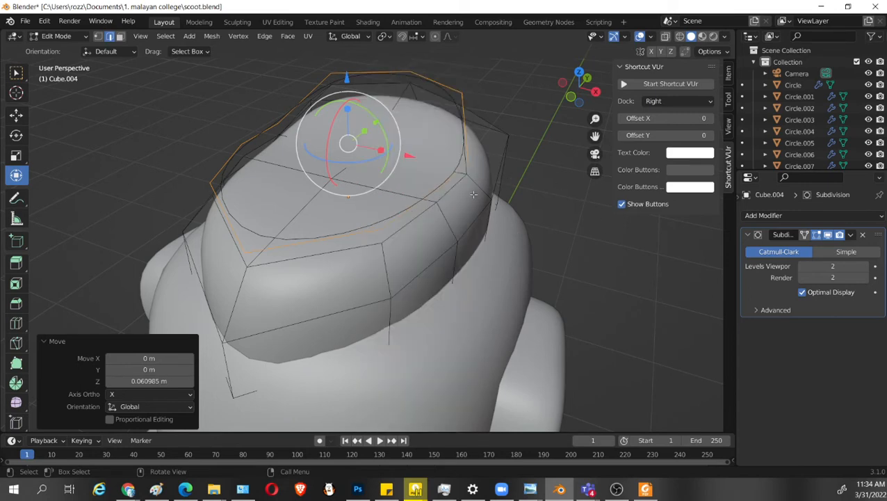
Extrude the duplicated edge loop inward, scaling it to about 0.949 to form a thin flat ring.
key(g)
key(s)
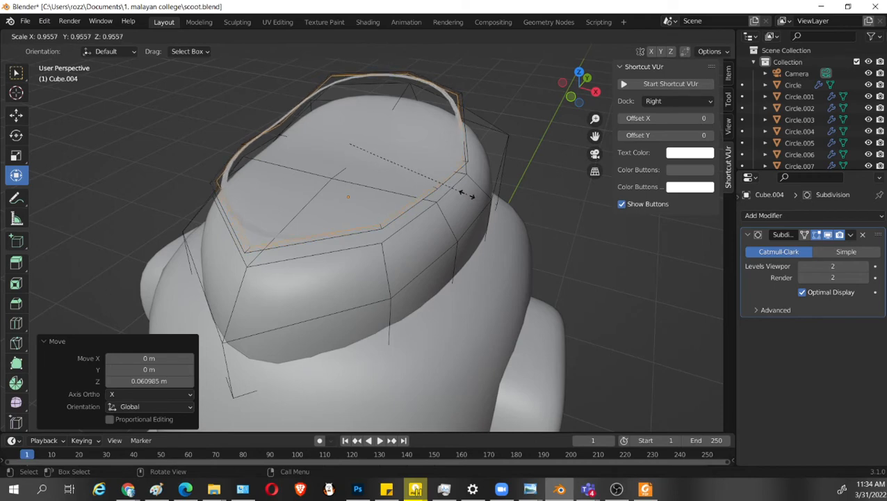
click(464, 194)
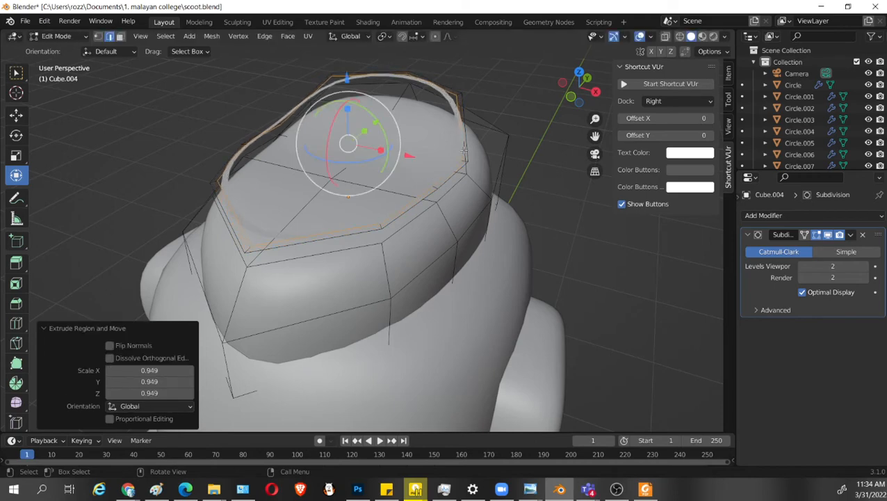
Select the whole linked ring and extrude it about -0.032 m along its normal to give it thickness.
key(l)
middle_drag(481, 185, 407, 143)
key(e)
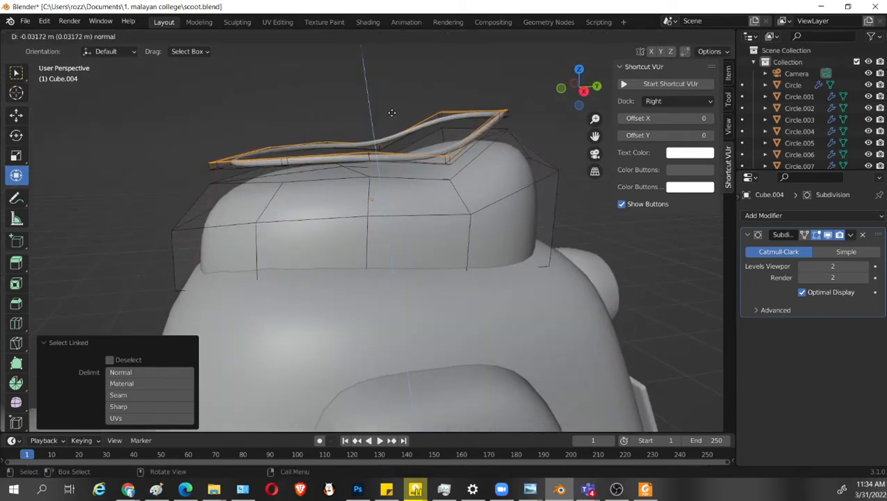
click(392, 112)
middle_drag(389, 111, 360, 82)
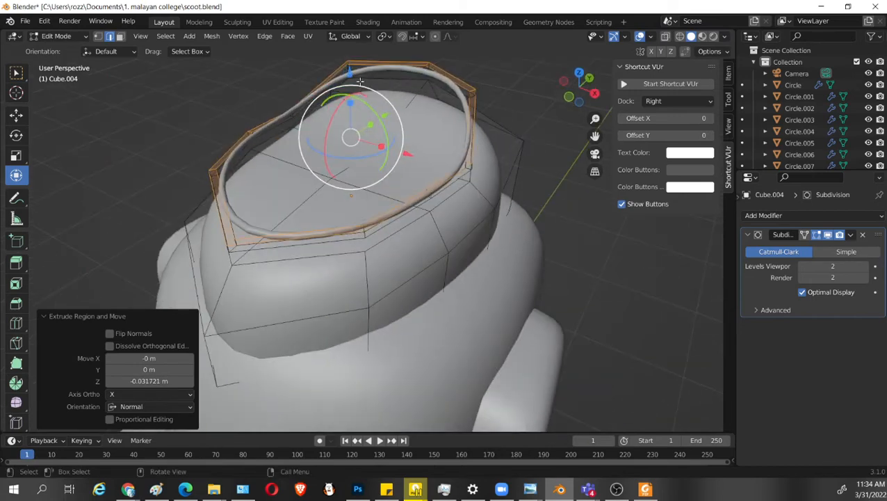
Select only the linked trim ring, lower it about 0.11 m along Z onto the seat's top, and return to Object Mode.
key(l)
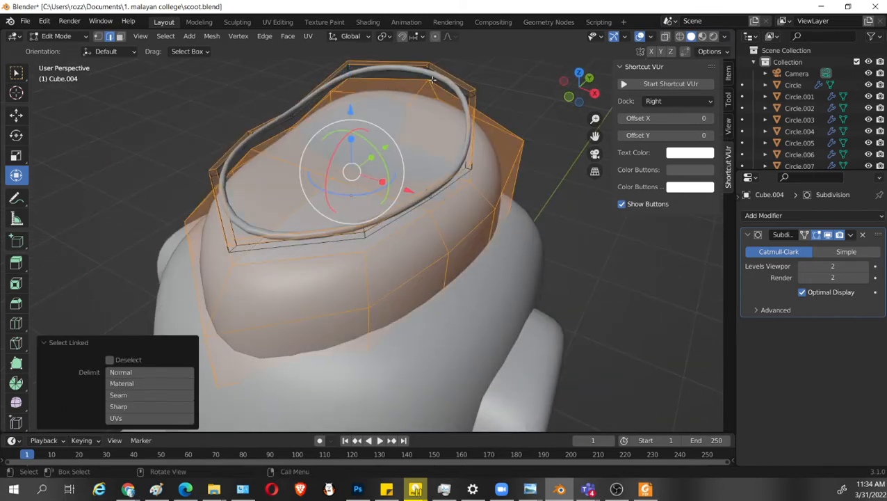
click(449, 78)
key(l)
scroll(428, 179, down, 2)
middle_drag(427, 182, 370, 101)
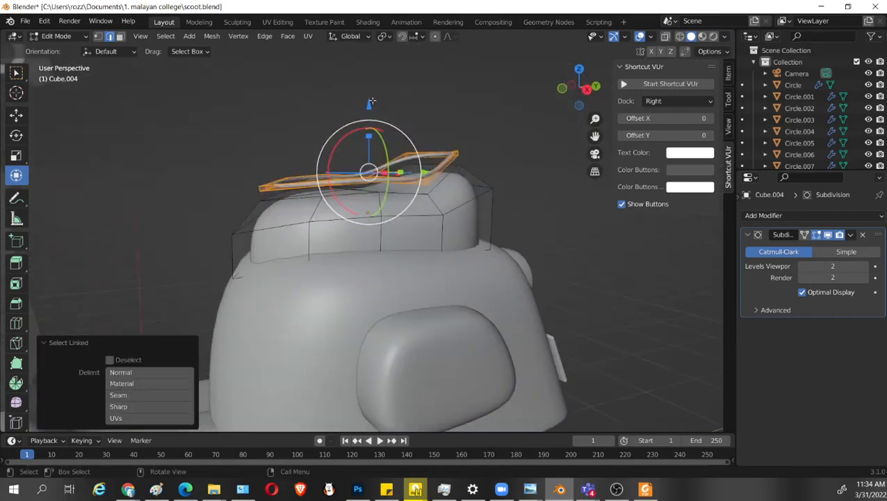
drag(370, 102, 370, 121)
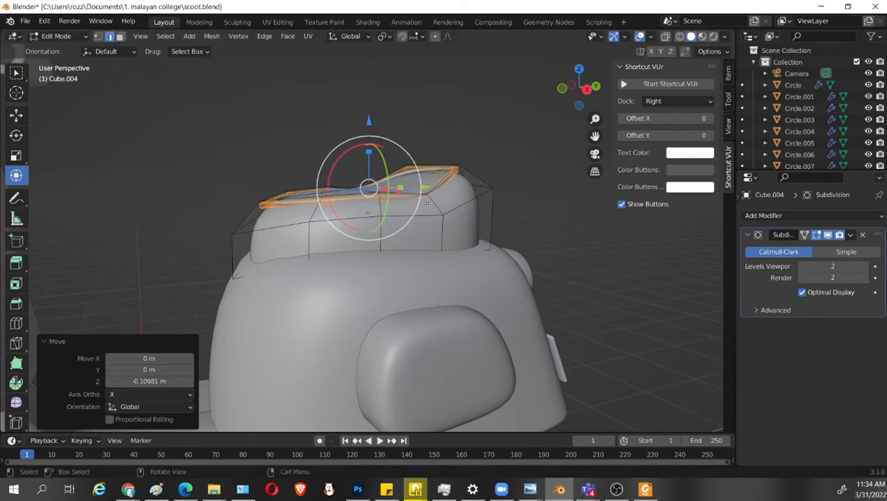
key(KP_1)
scroll(462, 232, down, 3)
middle_drag(553, 251, 516, 280)
key(Tab)
scroll(521, 252, up, 2)
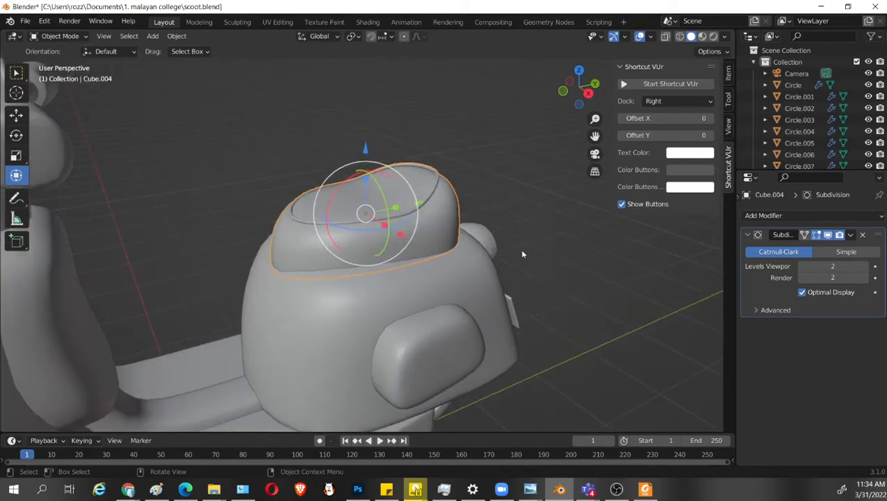
Separate the selected trim ring from the seat mesh into its own object and select it in Object Mode.
scroll(523, 254, up, 2)
middle_drag(497, 167, 496, 143)
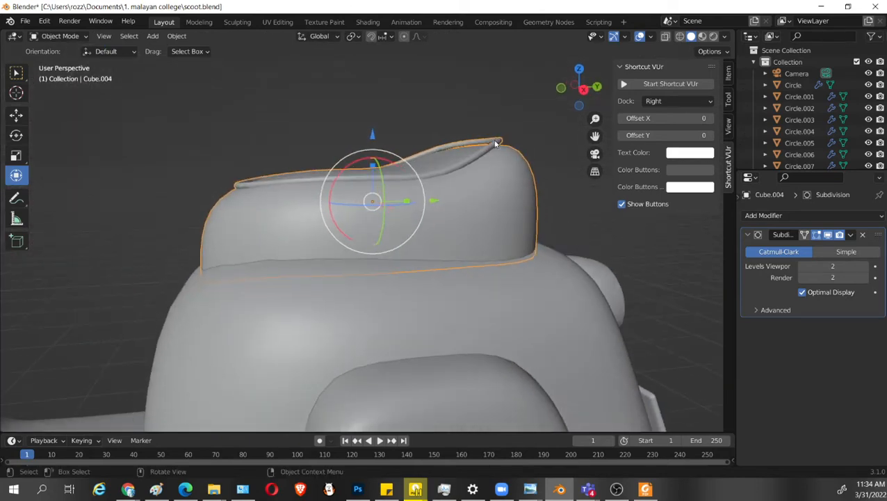
key(Tab)
key(p)
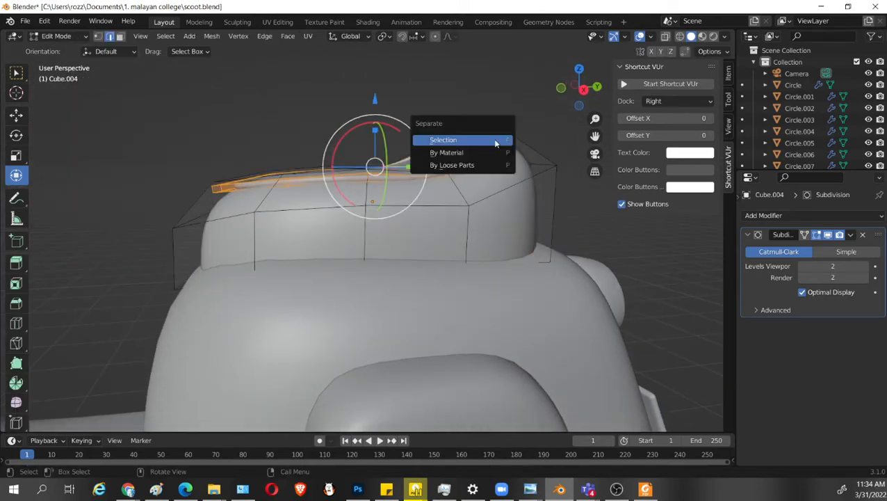
click(496, 142)
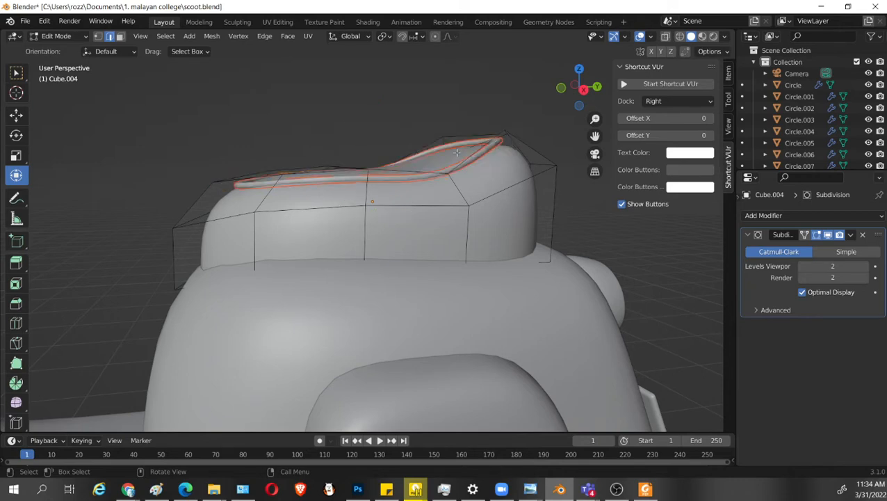
key(Tab)
click(492, 147)
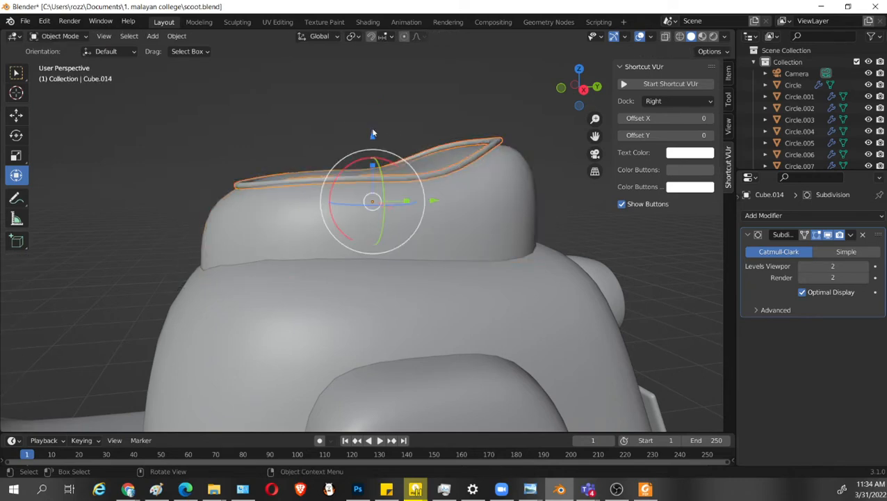
Lower the separated trim ring about 0.009 m along Z and nudge it back up slightly in the right side view.
key(g)
key(z)
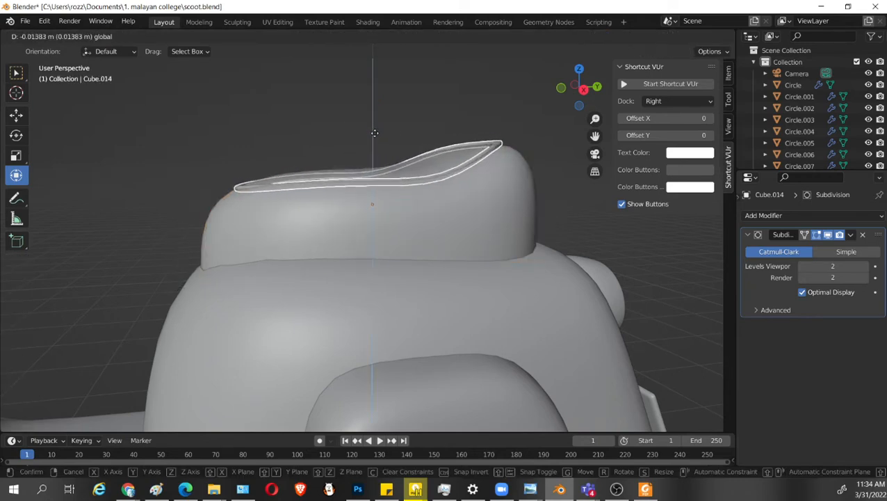
click(374, 134)
key(KP_3)
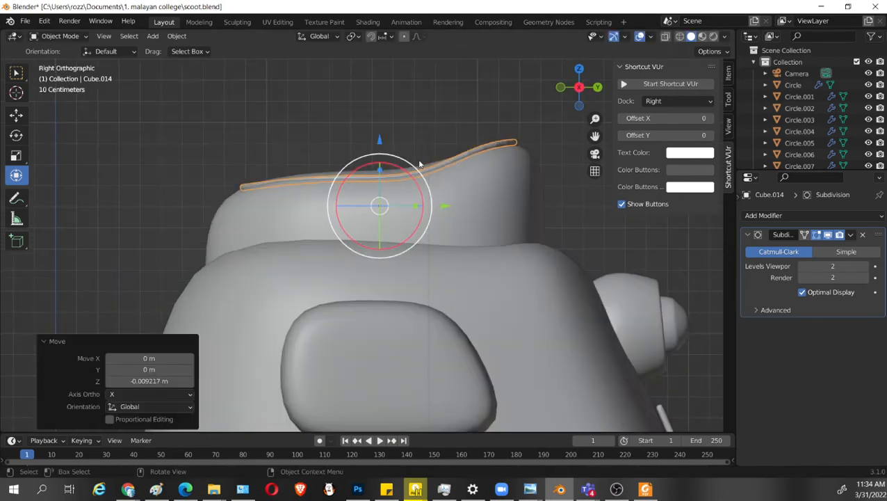
drag(378, 142, 377, 136)
key(Tab)
scroll(453, 226, up, 4)
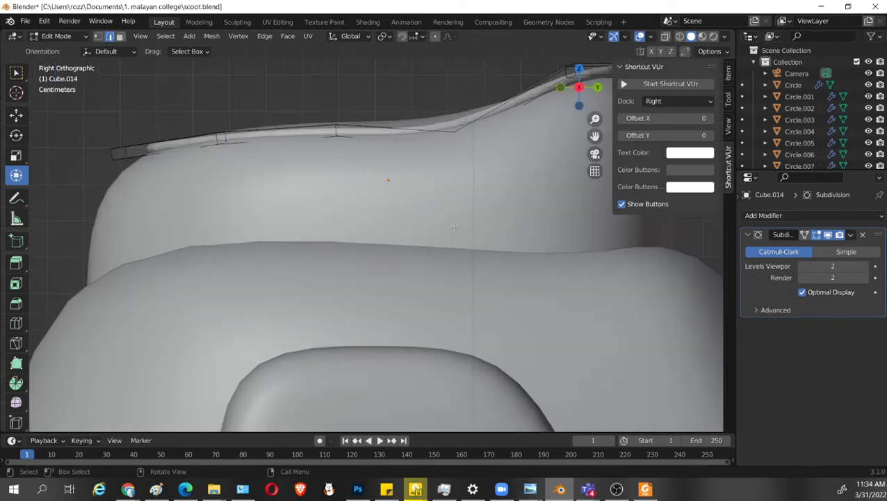
key(Tab)
scroll(448, 178, down, 4)
middle_drag(447, 192, 504, 119)
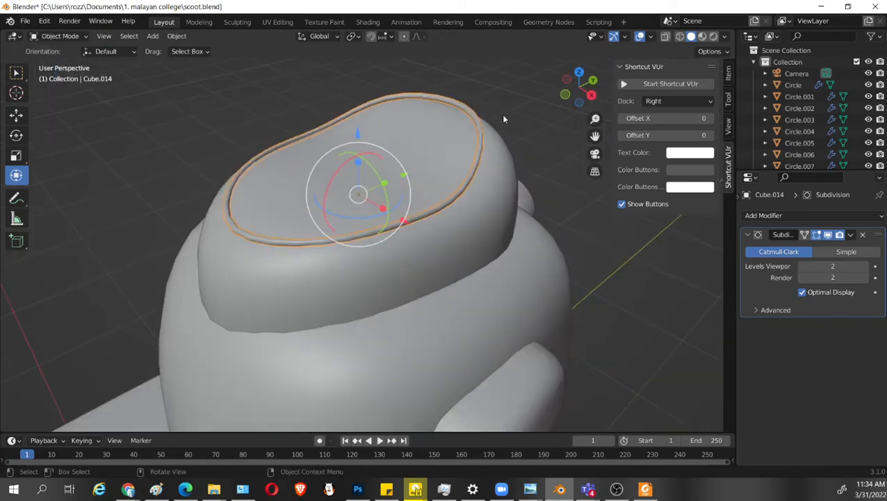
Nudge the trim ring slightly downward along Z and deselect it.
scroll(451, 269, down, 4)
middle_drag(452, 269, 470, 277)
scroll(429, 192, up, 4)
click(430, 194)
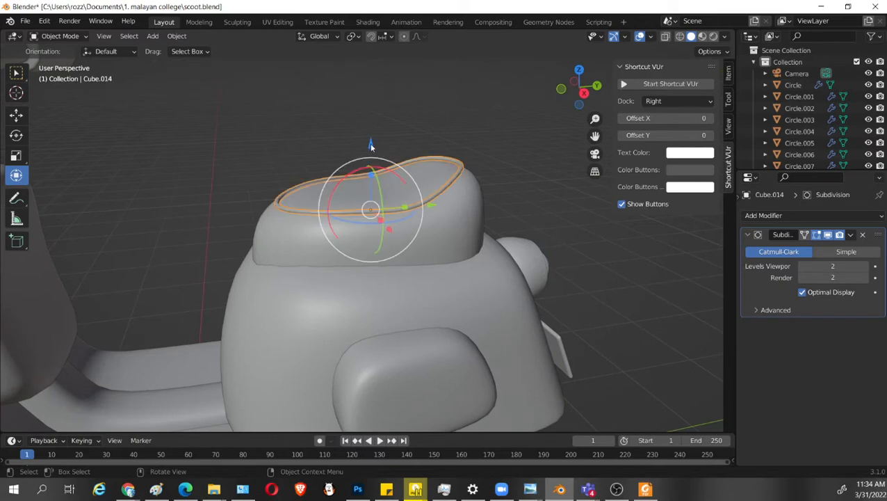
drag(370, 145, 370, 147)
click(549, 179)
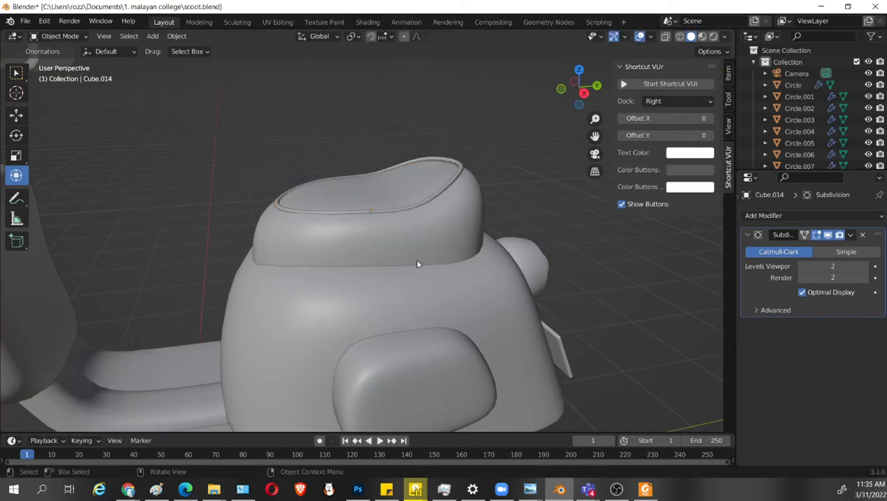
Reselect the trim ring, lower it about 0.0055 m along Z into the seat's top, and deselect it.
middle_drag(417, 264, 448, 195)
click(445, 158)
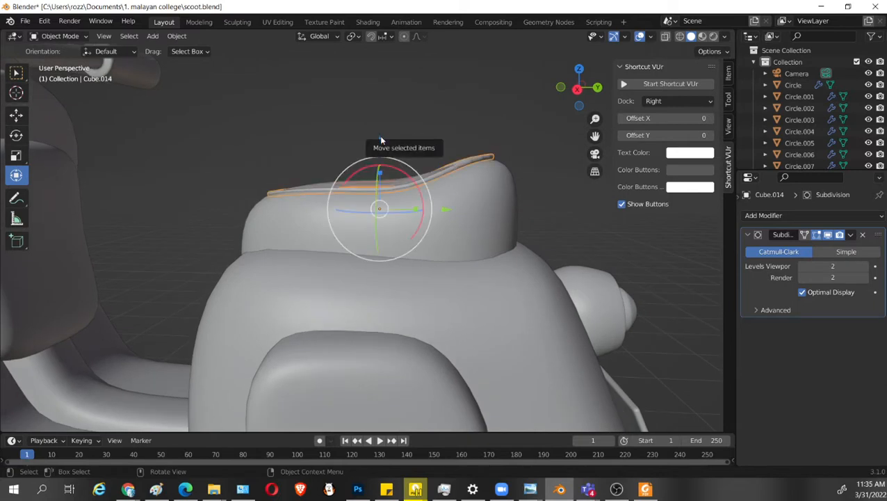
drag(382, 142, 385, 145)
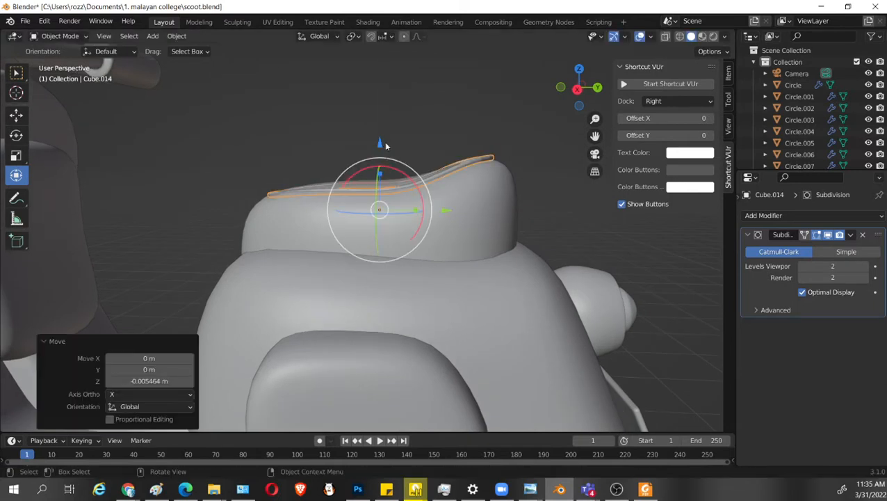
click(553, 203)
Select the trim ring's rear-end vertices through the mesh in the right side view and lower them slightly along Z.
middle_drag(553, 205, 503, 174)
middle_drag(432, 232, 389, 182)
scroll(402, 232, up, 4)
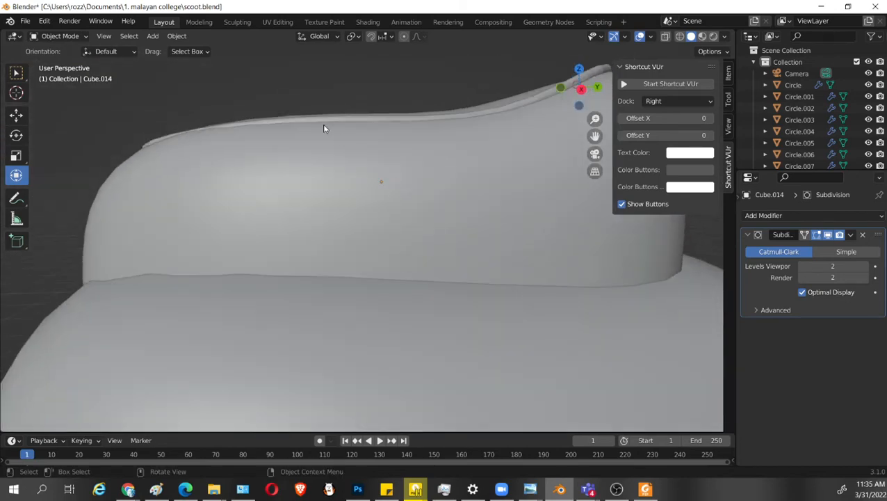
middle_drag(323, 125, 300, 139)
click(298, 131)
middle_drag(469, 198, 438, 162)
click(448, 144)
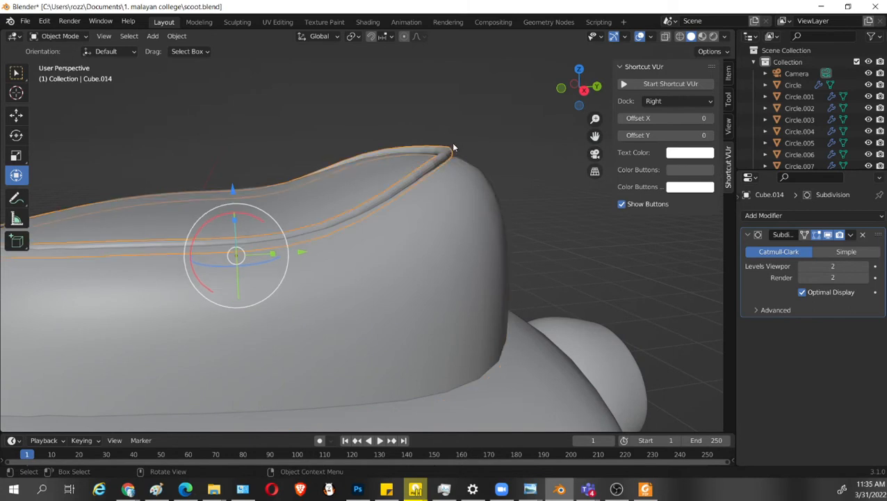
key(KP_3)
key(Tab)
key(shift+z)
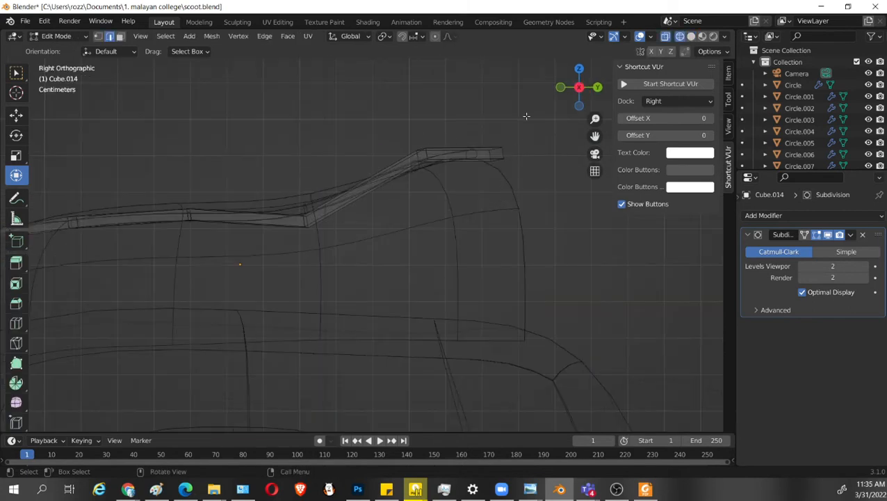
drag(525, 111, 412, 182)
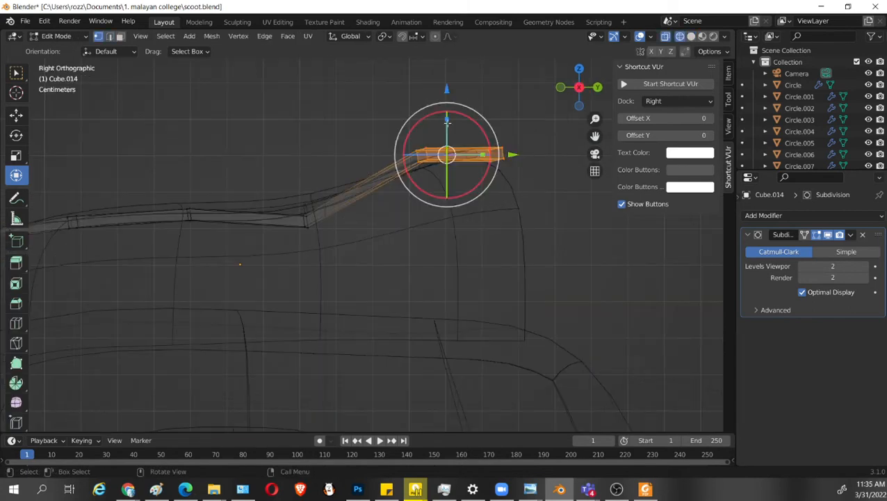
drag(447, 88, 448, 96)
key(shift+z)
Select the ring vertices at the seat's dip before the rear rise and raise them about 0.006 m along Z.
key(shift+z)
drag(263, 144, 320, 244)
Select the second set of ring vertices from the seat's front and raise them slightly along Z.
key(shift+z)
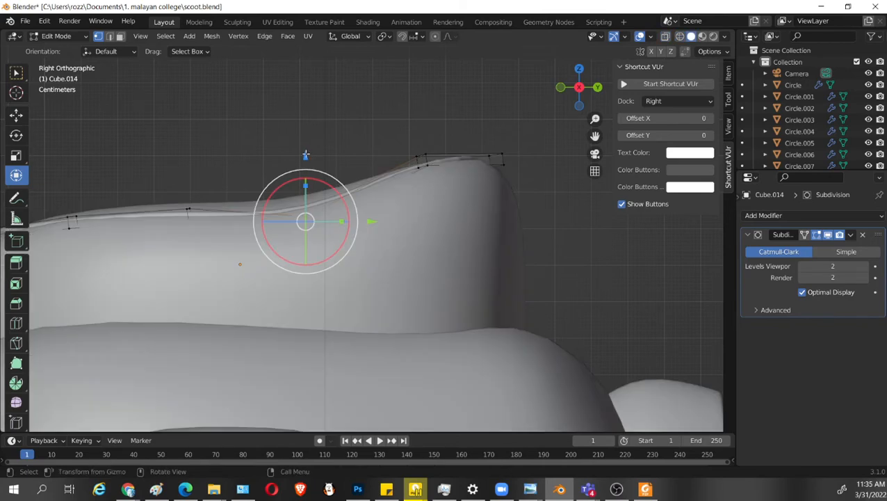
drag(307, 153, 306, 152)
shift+middle_drag(299, 167, 494, 166)
key(shift+z)
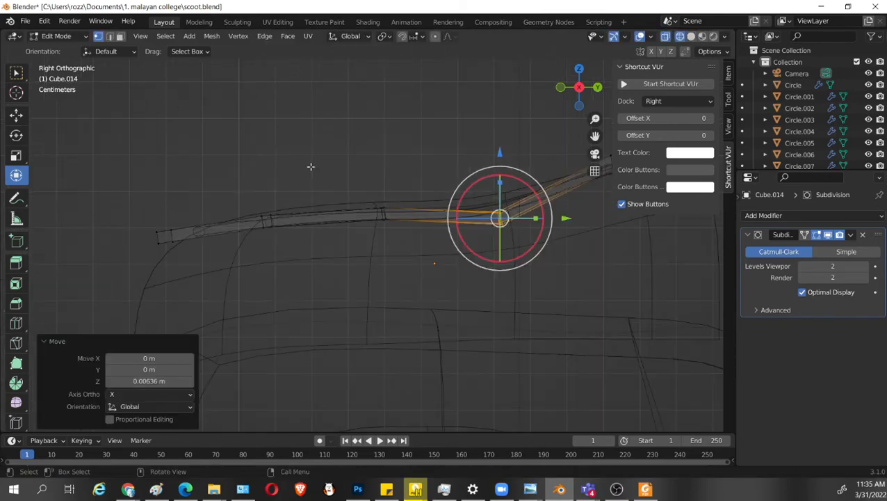
drag(311, 167, 233, 270)
Select the ring vertices at the seat's front tip and lower them about 0.008 m along Z.
key(shift+z)
drag(265, 156, 267, 151)
drag(139, 172, 203, 281)
key(shift+z)
key(shift+z)
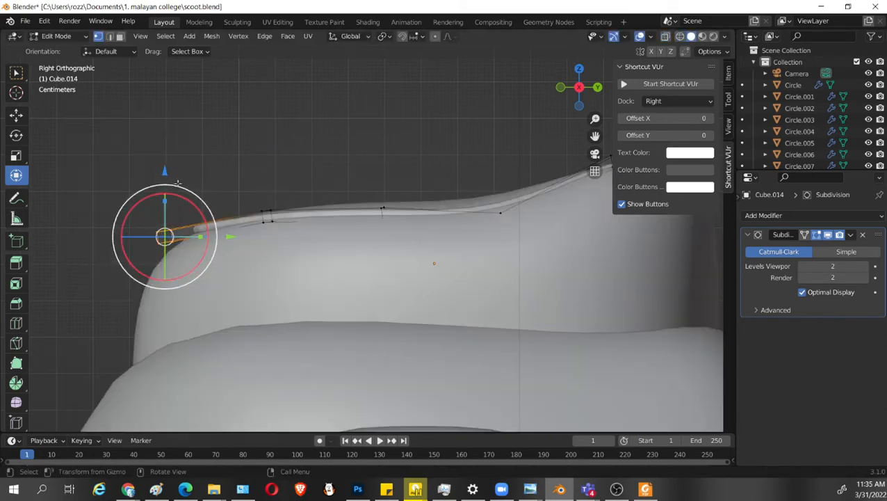
drag(163, 171, 166, 174)
Select the ring vertices at the top of the rear rise, raise them about 0.014 m along Z, and save the file.
shift+middle_drag(542, 245, 345, 261)
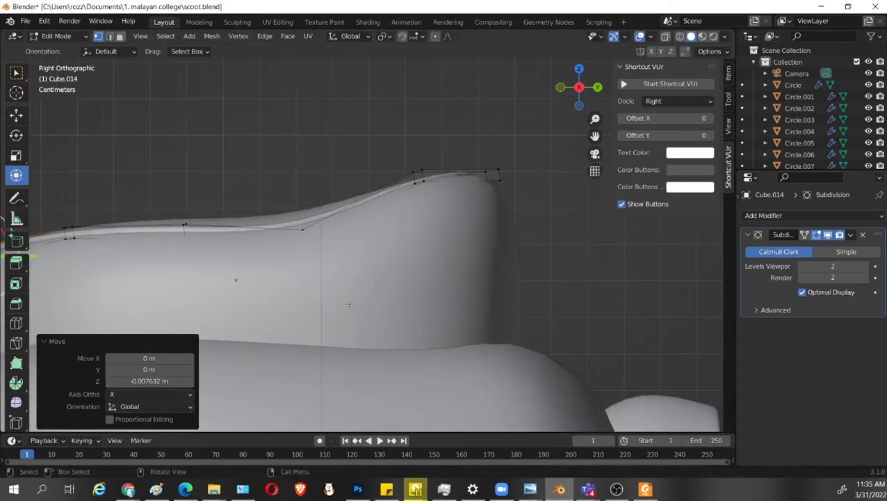
key(Tab)
key(Tab)
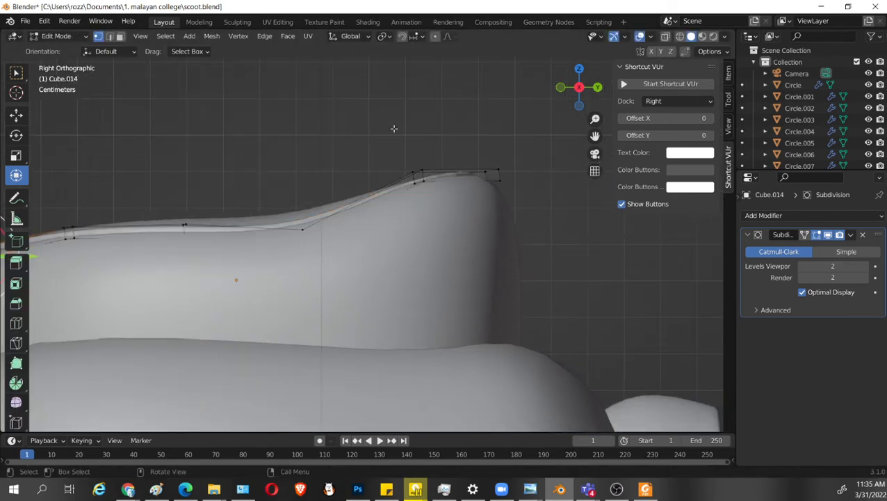
key(shift+z)
drag(383, 115, 436, 214)
key(shift+z)
drag(420, 115, 419, 105)
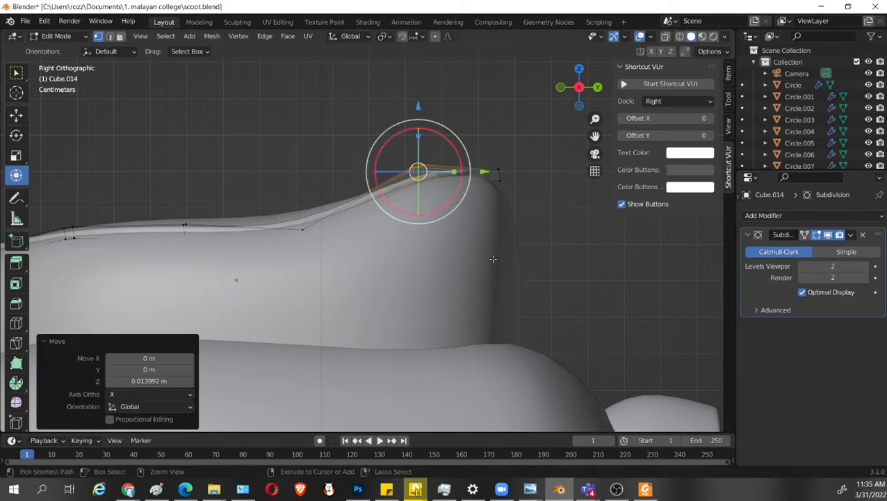
key(ctrl+s)
Lower the whole trim ring about 0.0045 m along Z in Object Mode and save the file.
key(Tab)
middle_drag(323, 269, 431, 304)
scroll(431, 301, down, 2)
key(Tab)
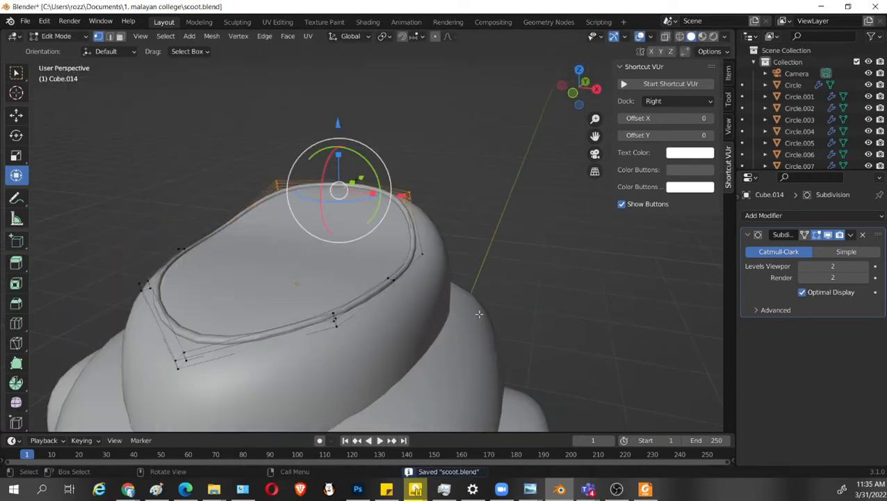
key(Tab)
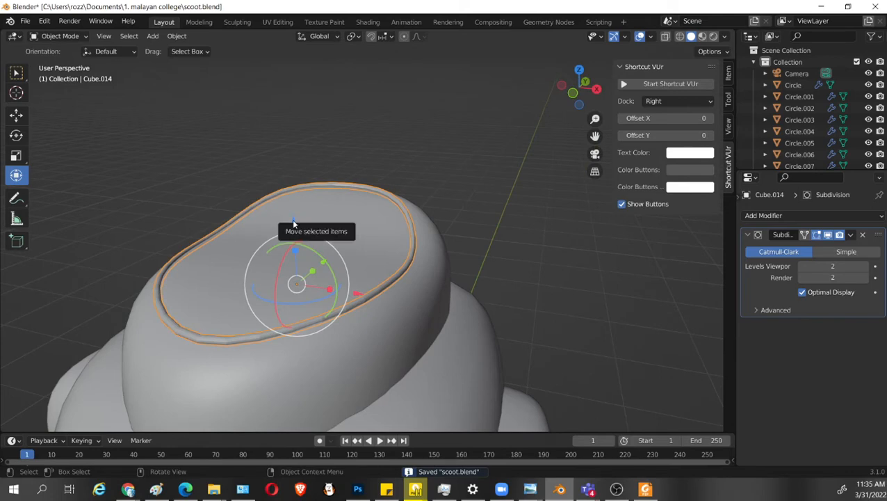
drag(293, 222, 295, 224)
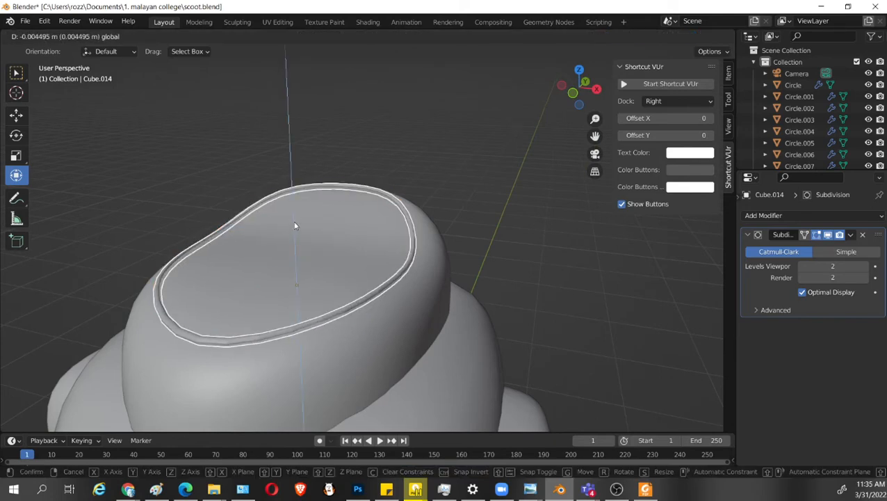
scroll(552, 299, down, 2)
mouse_move(553, 300)
middle_down()
mouse_move(528, 331)
mouse_move(541, 292)
middle_up()
key(ctrl+s)
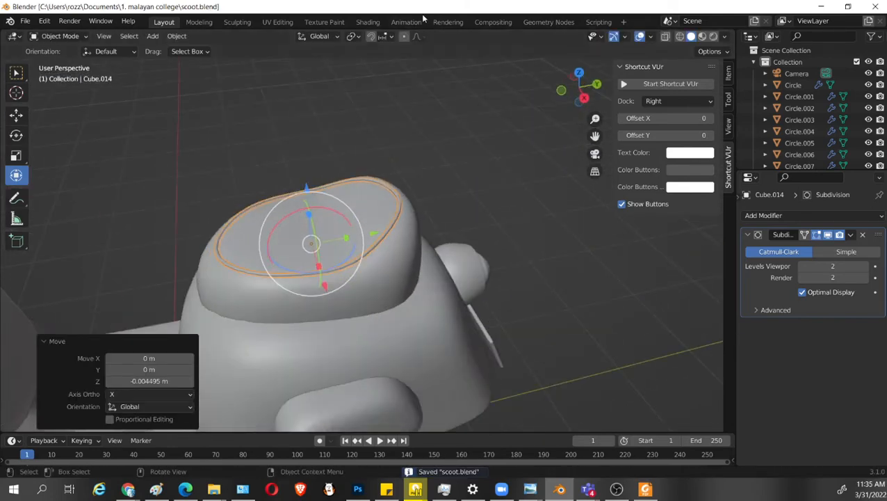
Switch to the Shading workspace and open the trim ring's material settings.
click(369, 22)
key(KP_Decimal)
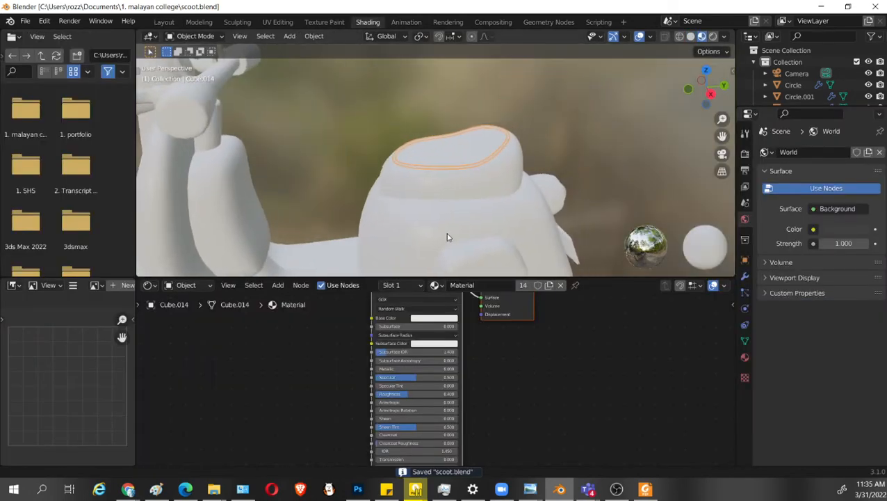
middle_drag(447, 237, 535, 156)
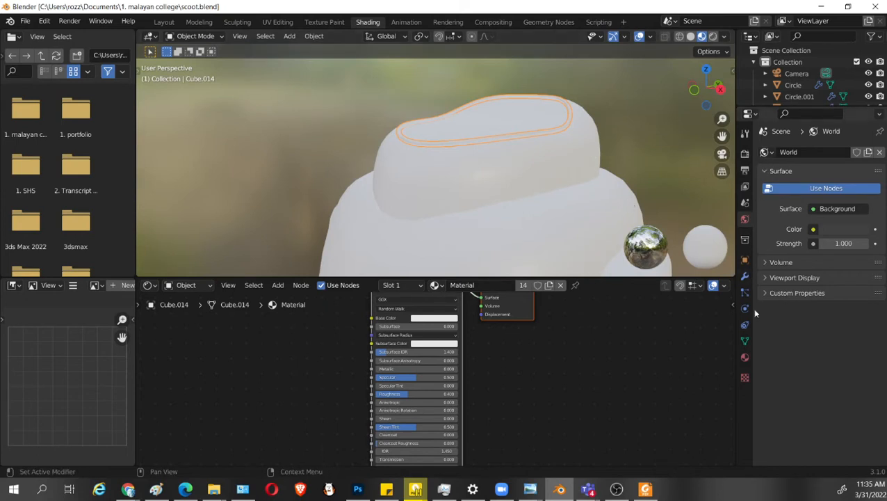
click(745, 357)
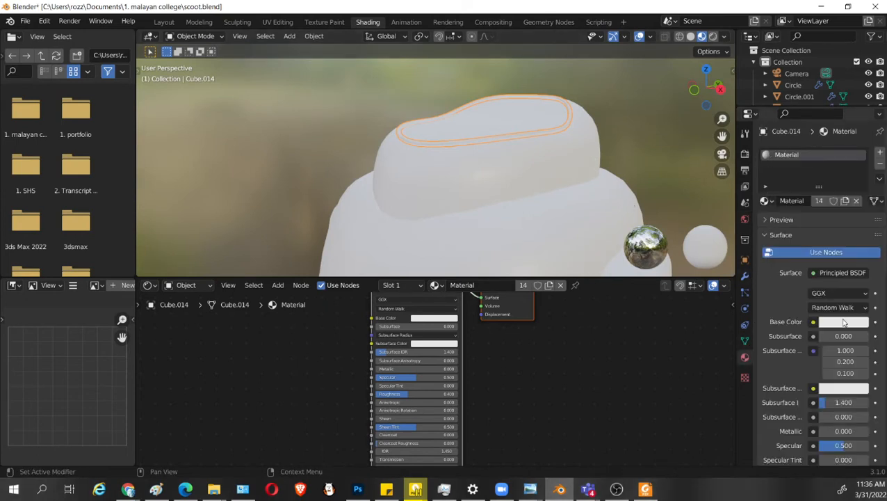
Try a dark purple base color on the shared material, with hue 0.712, saturation 0.655 and value 0.134.
click(844, 321)
drag(812, 200, 826, 186)
mouse_move(860, 163)
mouse_down()
mouse_move(860, 215)
mouse_move(860, 207)
mouse_move(815, 195)
mouse_move(826, 195)
mouse_up()
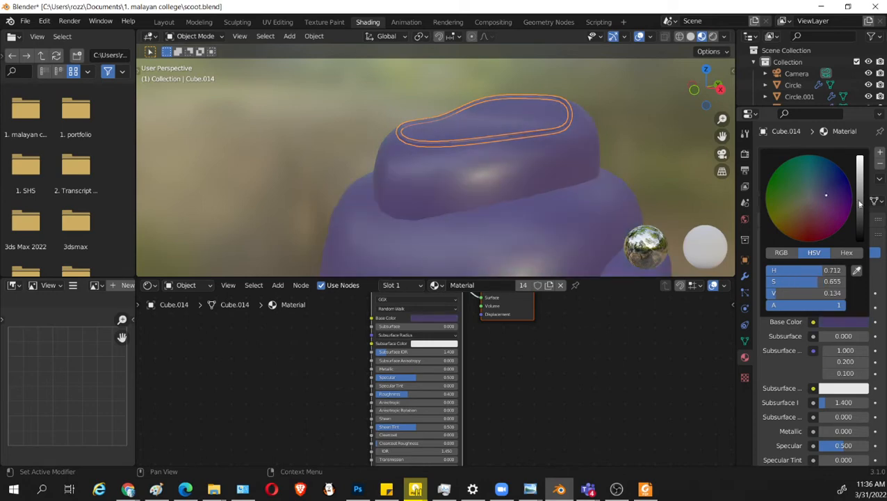
middle_drag(525, 136, 515, 168)
scroll(480, 192, down, 5)
scroll(516, 168, down, 1)
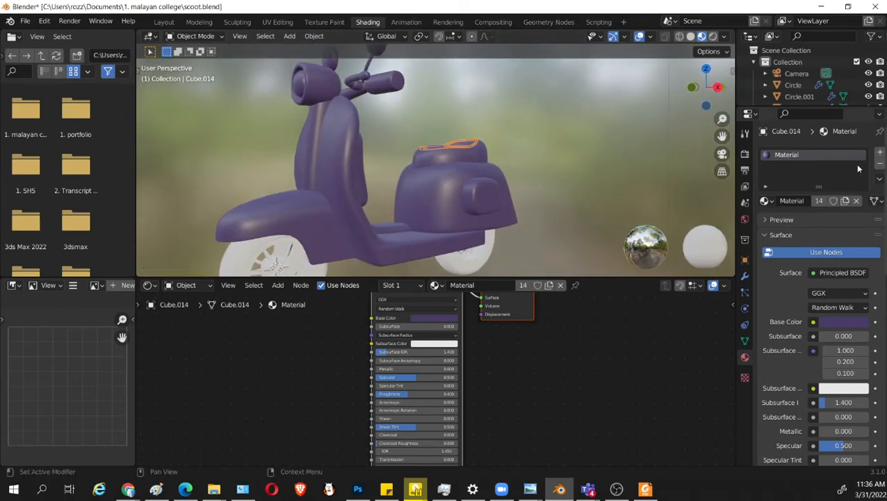
Set the shared material's base color to orange with hue 0.065, saturation 0.958 and value 0.849.
drag(857, 217, 791, 218)
drag(861, 201, 861, 158)
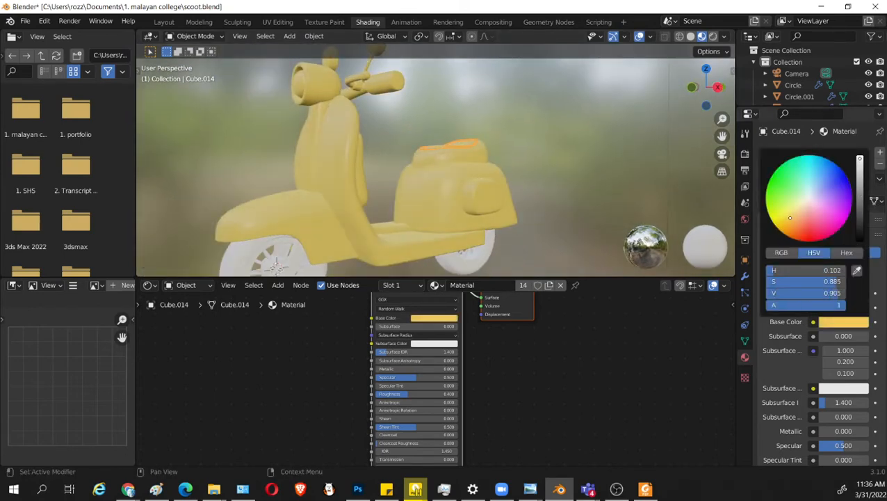
drag(802, 215, 789, 225)
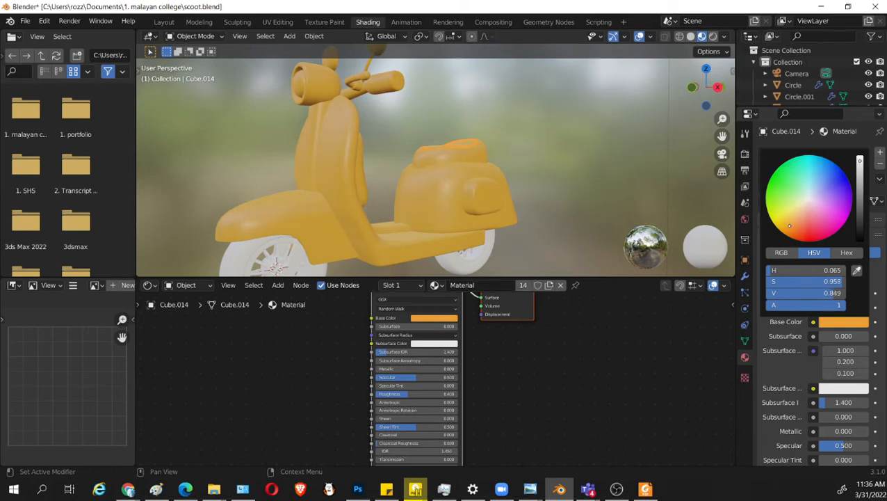
Remove the shared material slot from the trim ring and select the seat.
mouse_move(518, 146)
middle_down()
mouse_move(540, 166)
mouse_move(495, 159)
mouse_move(507, 157)
middle_up()
scroll(540, 167, up, 5)
click(879, 163)
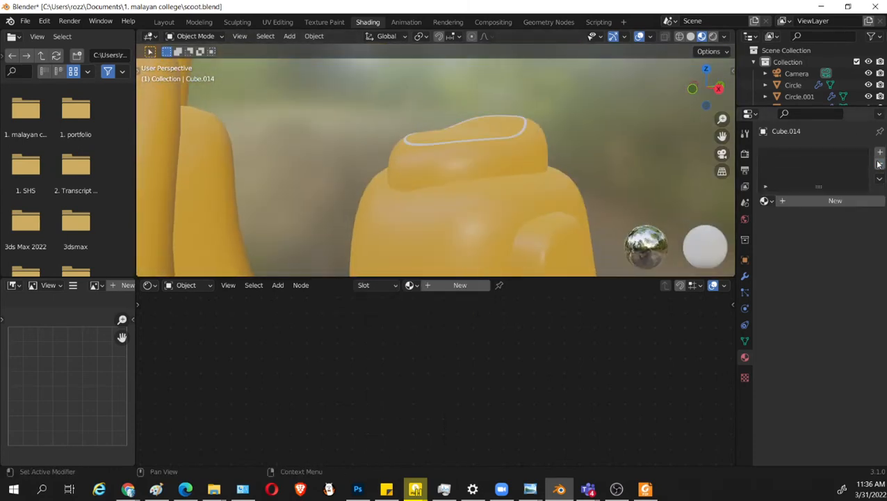
click(535, 139)
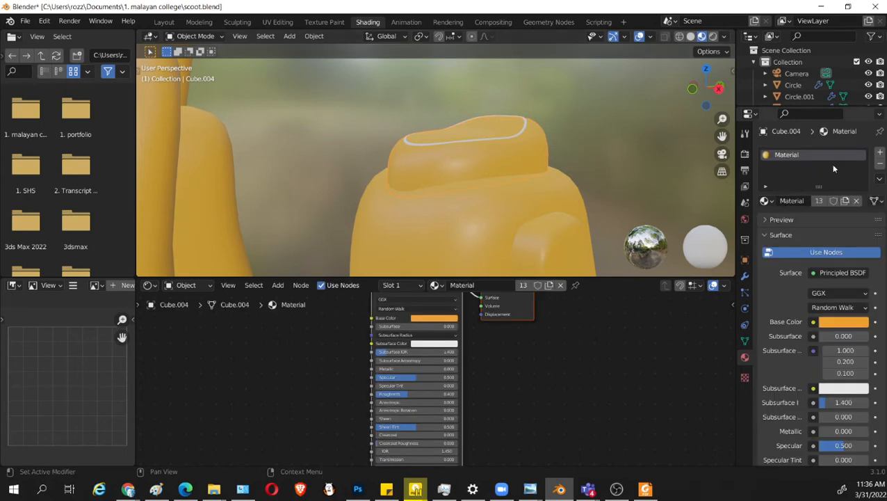
Replace the seat's shared material with a new one and give it a dark brown base color.
click(878, 165)
click(797, 201)
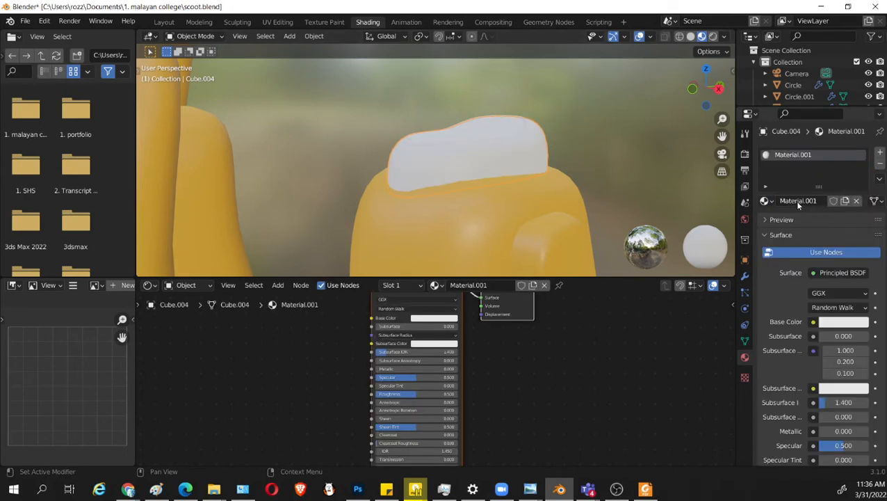
click(841, 323)
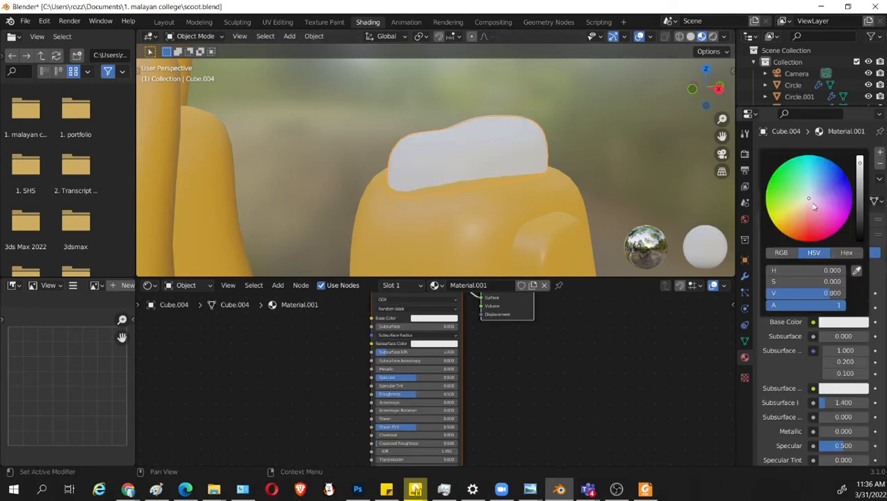
mouse_move(814, 206)
mouse_down()
mouse_move(799, 232)
mouse_move(801, 222)
mouse_up()
drag(859, 174, 860, 214)
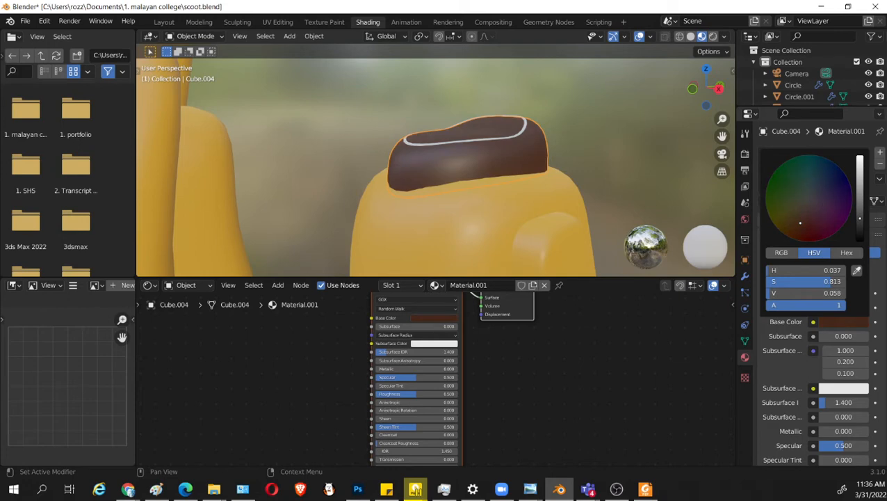
Assign the existing brown Material.001 to the seat's trim ring.
click(523, 135)
click(764, 200)
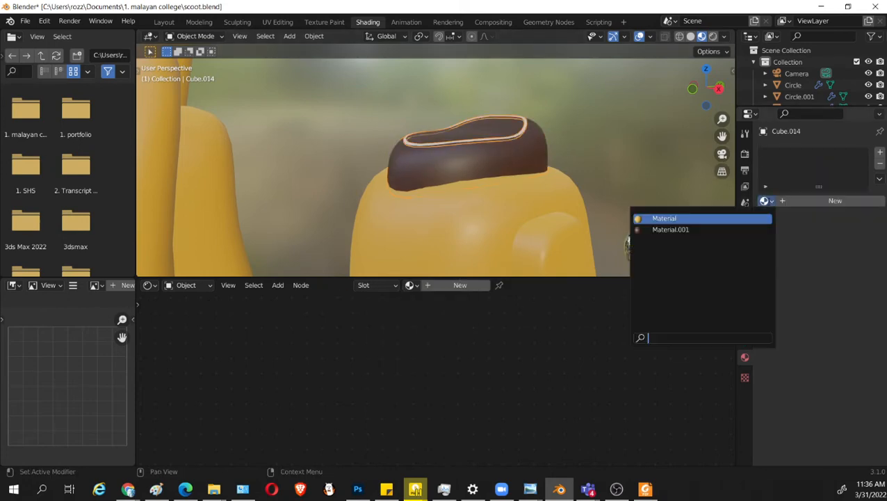
click(706, 229)
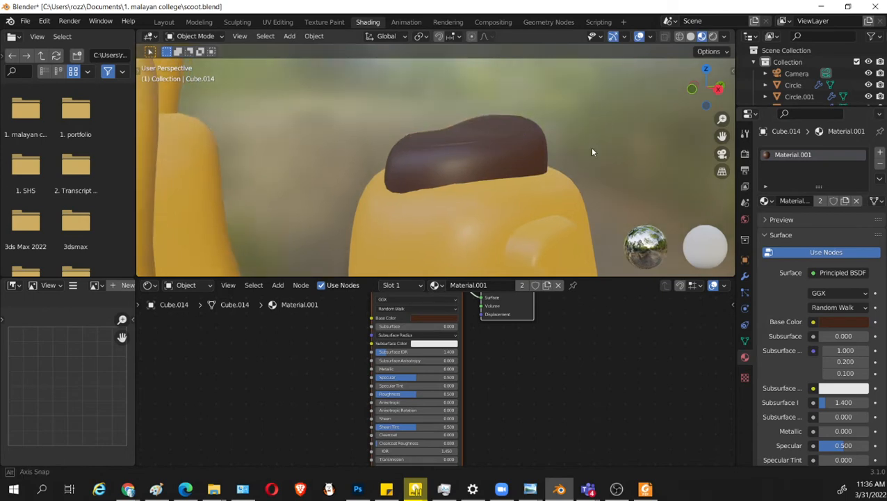
Set the brown seat material's specular to 0.353 and its roughness to 0.353.
scroll(810, 398, down, 2)
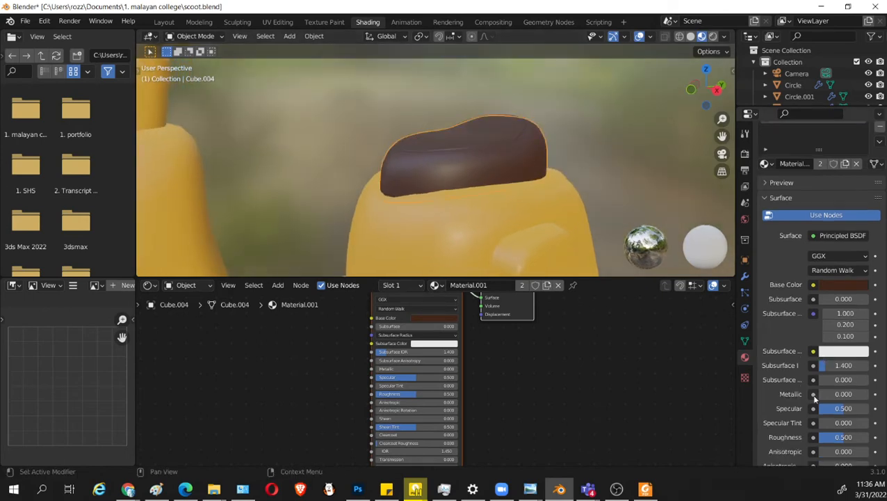
drag(837, 437, 824, 437)
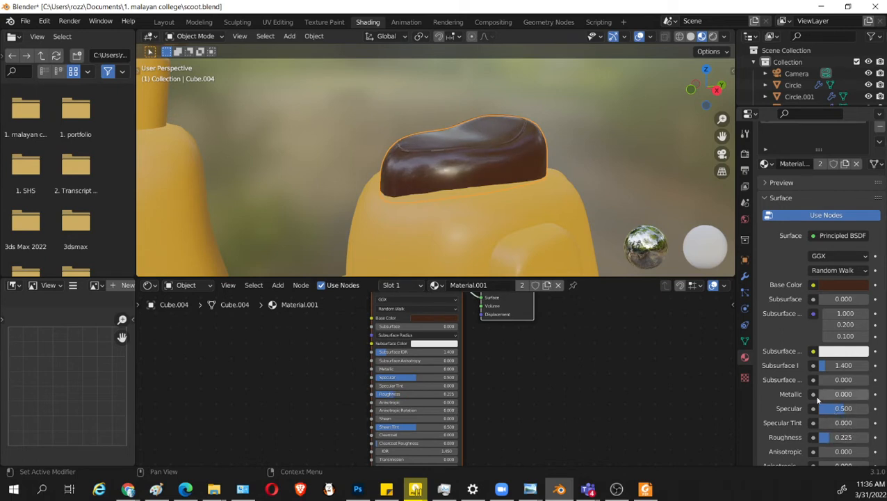
mouse_move(843, 408)
mouse_down()
mouse_move(834, 408)
mouse_move(855, 408)
mouse_up()
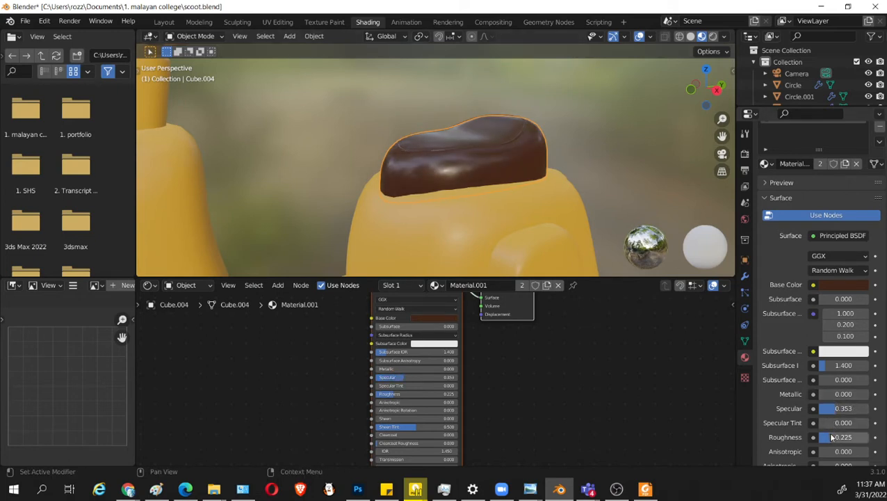
key(ctrl+v)
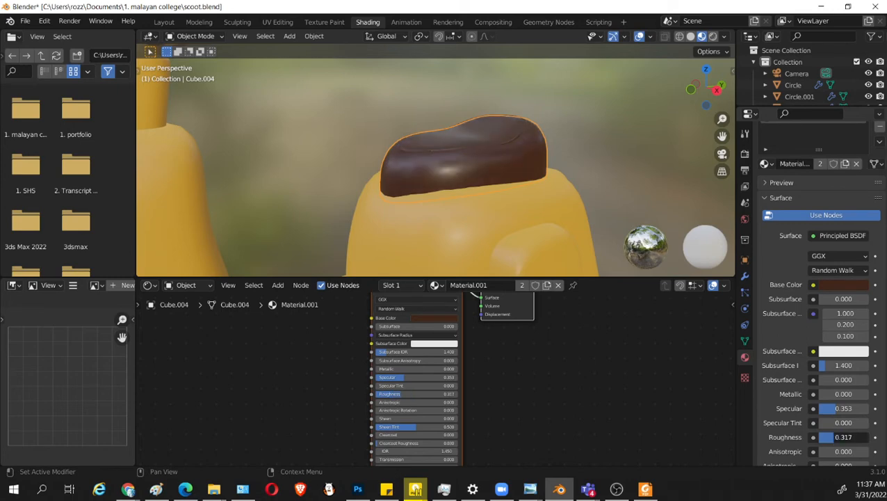
drag(844, 436, 850, 437)
Move the trim ring's front vertices slightly inward along Y to follow the seat's outline, and save the file.
middle_drag(529, 136, 542, 190)
scroll(516, 185, up, 5)
click(544, 175)
middle_drag(578, 157, 506, 164)
key(Tab)
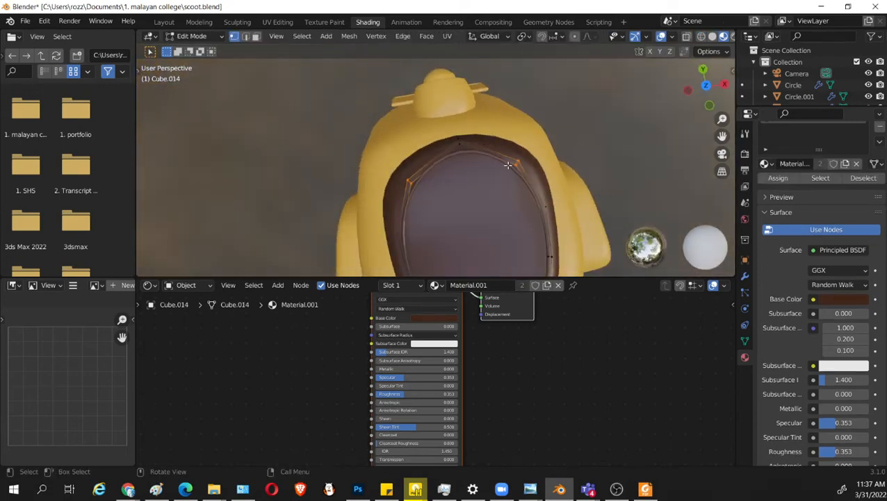
scroll(490, 155, up, 2)
key(shift+z)
drag(446, 91, 495, 131)
key(shift+z)
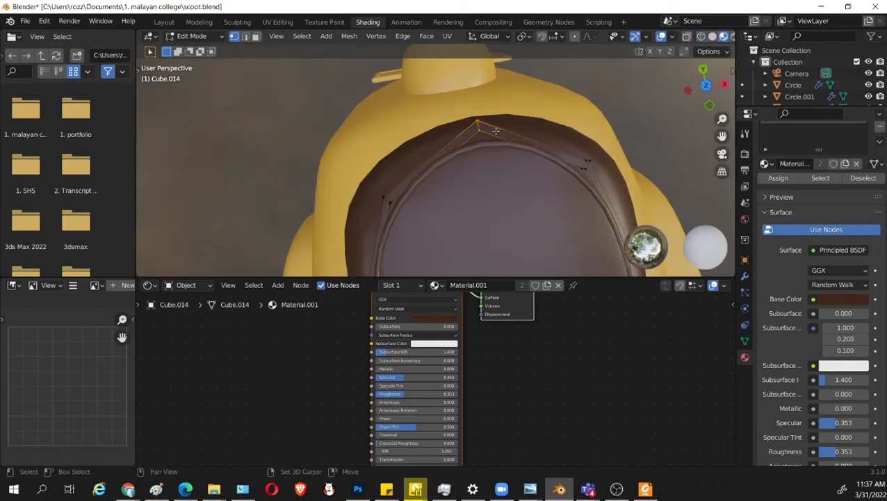
key(shift+space)
click(445, 173)
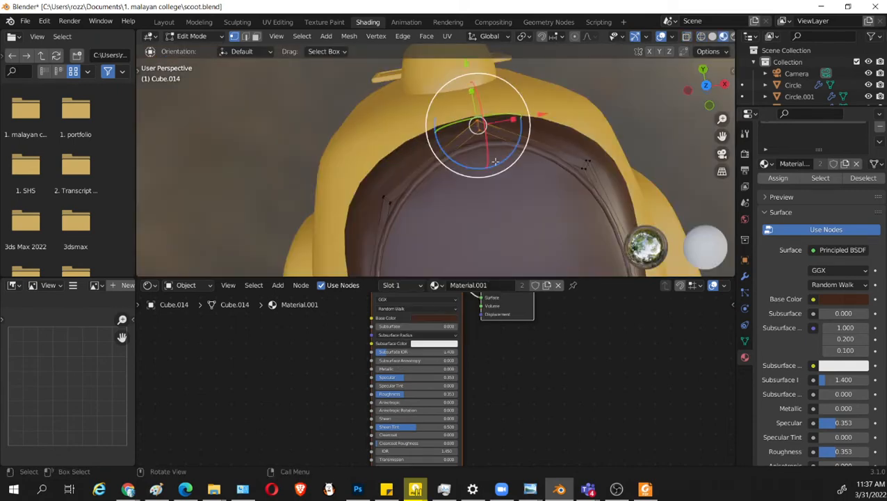
drag(468, 67, 468, 79)
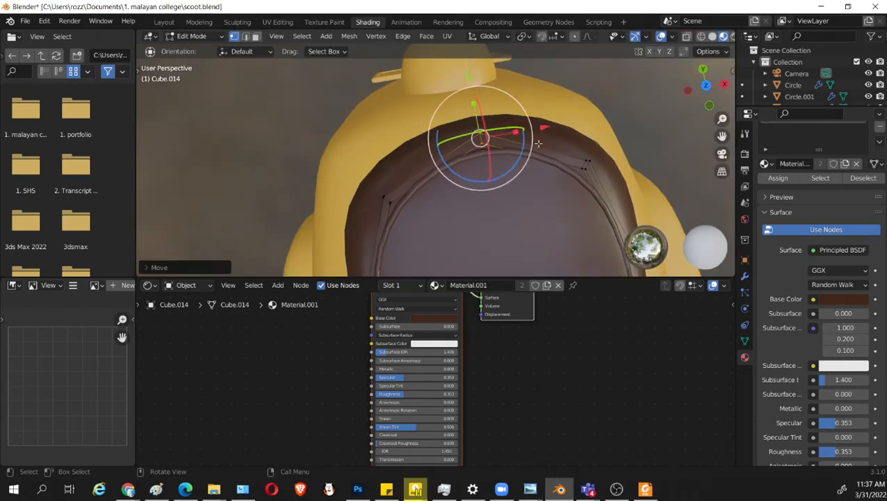
middle_drag(571, 197, 498, 157)
key(Tab)
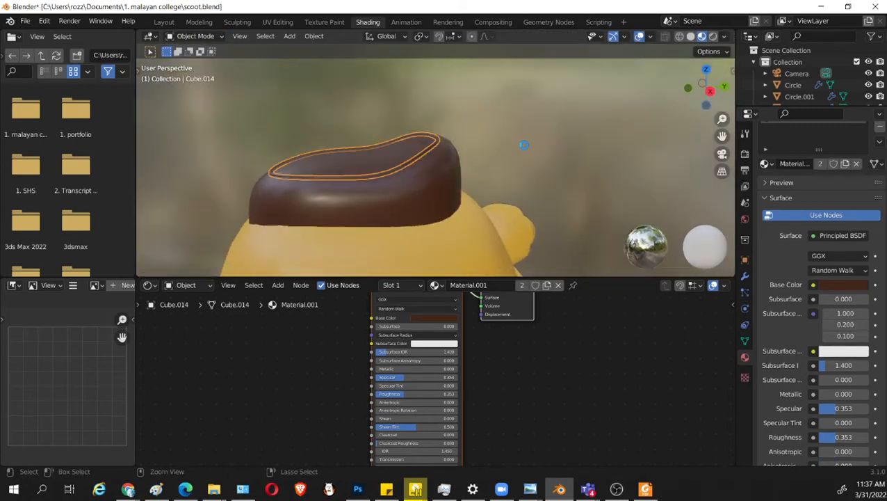
key(ctrl+s)
Switch to the Modeling workspace, save the file, and isolate the seat in local view for mesh editing.
middle_drag(513, 203, 488, 159)
scroll(488, 159, up, 5)
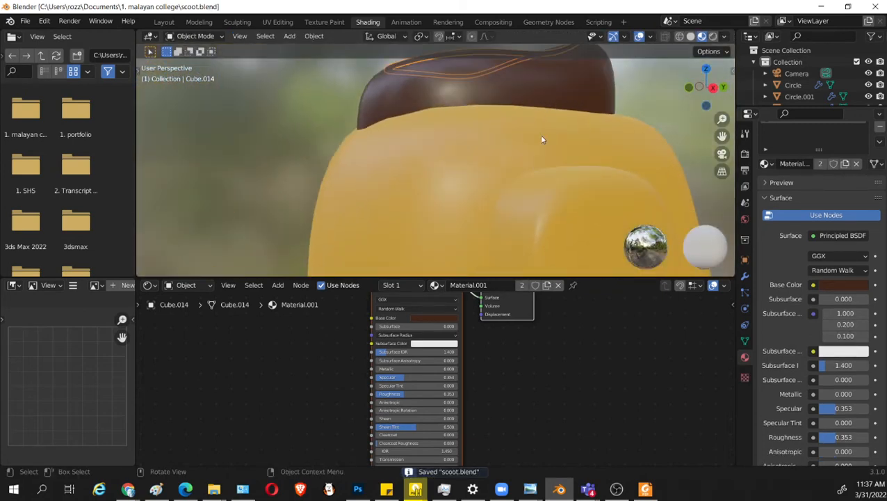
click(560, 126)
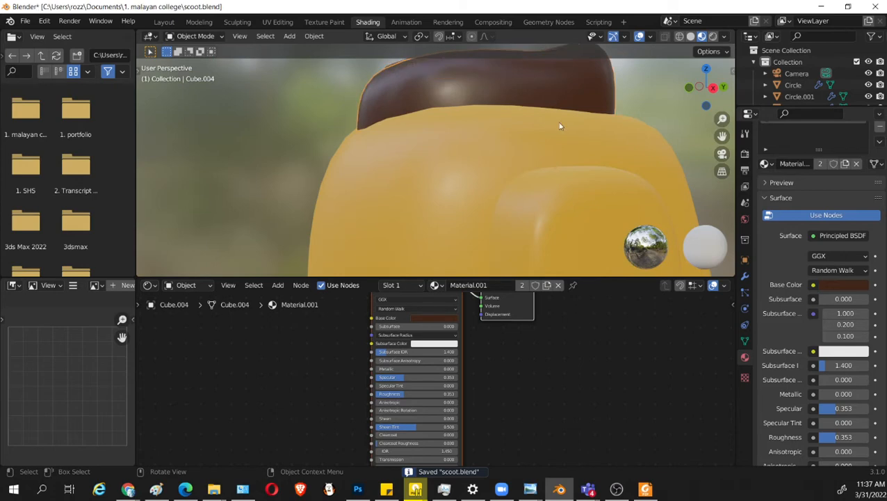
click(199, 22)
key(ctrl+s)
key(Tab)
scroll(454, 238, up, 5)
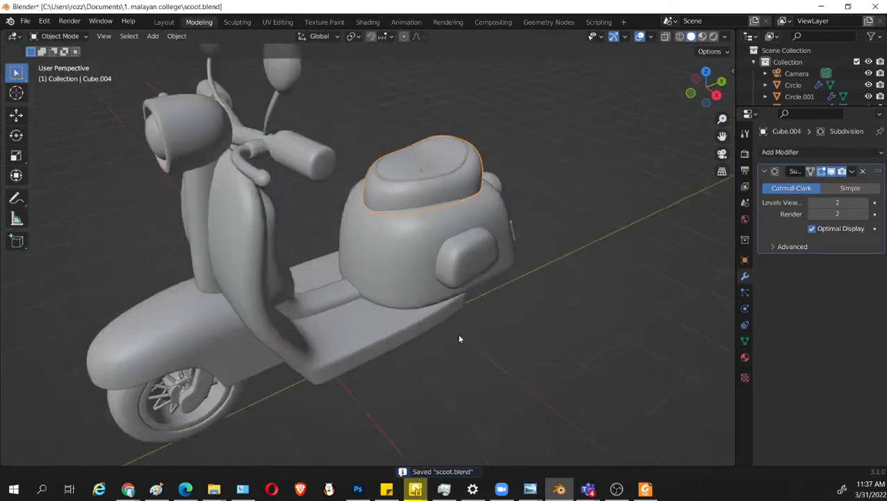
middle_drag(459, 339, 461, 208)
click(462, 207)
click(471, 189)
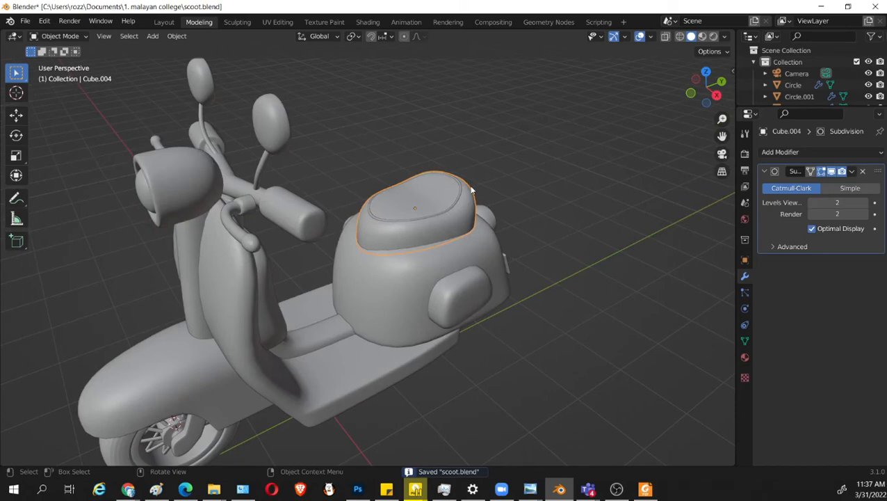
key(KP_Divide)
key(Tab)
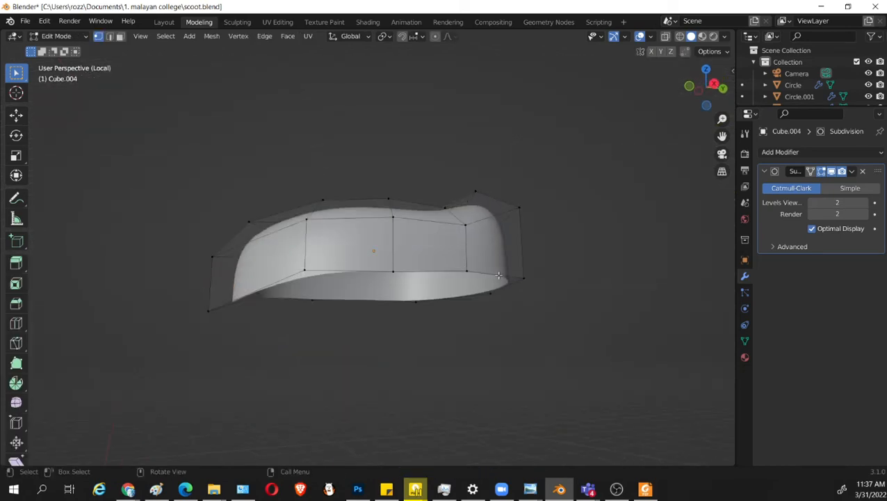
Extrude the seat's bottom edge loop and scale it inward twice, with the second ring at a scale of about 0.77.
alt+click(499, 275)
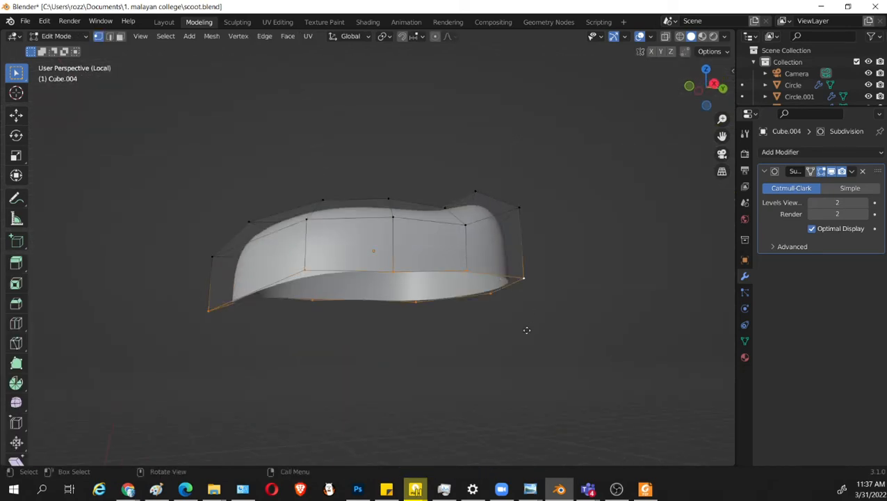
key(e)
key(s)
click(518, 328)
key(e)
key(s)
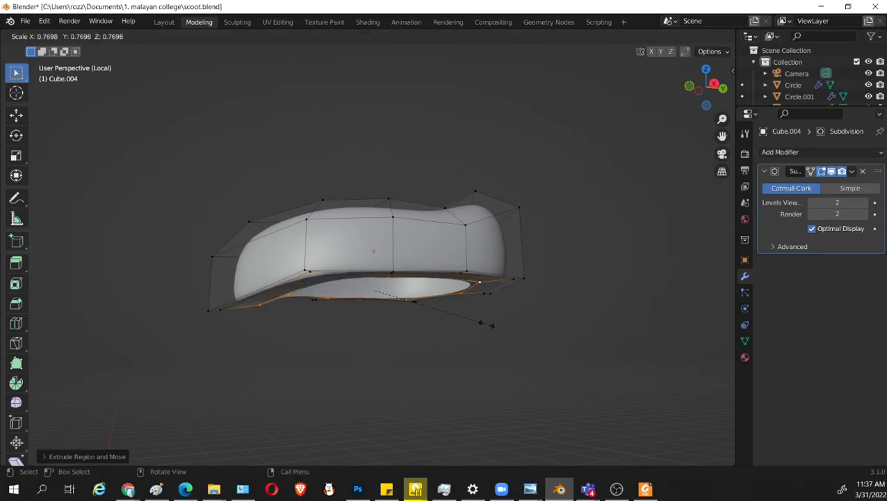
click(490, 324)
middle_drag(452, 328, 402, 337)
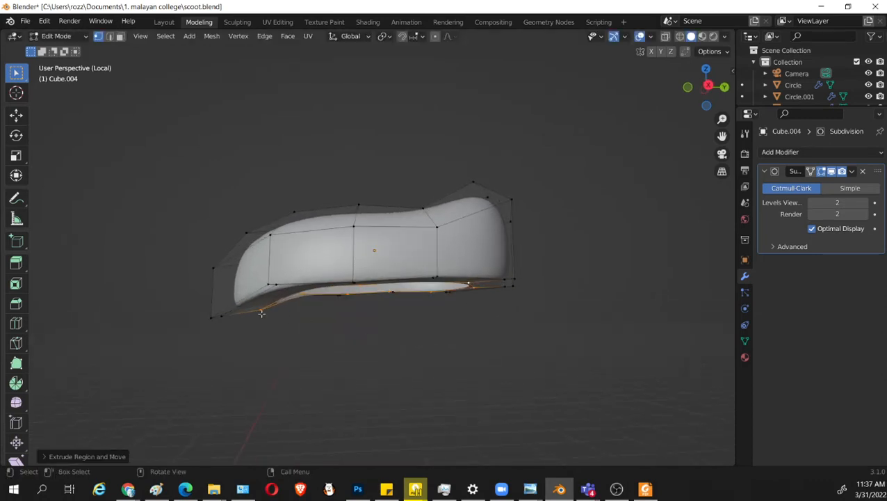
Raise the front vertex of the seat's inner bottom rim slightly, leave local view, and save the file.
click(261, 313)
key(shift+space)
click(264, 306)
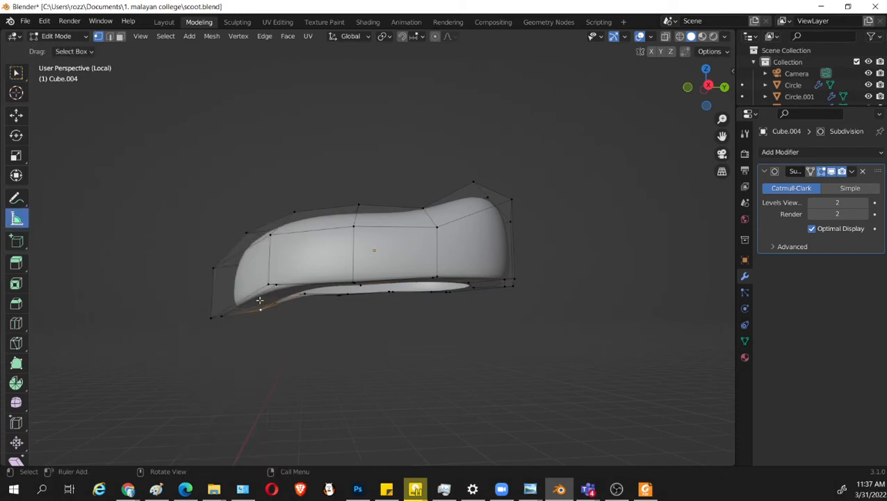
key(shift+space)
click(258, 278)
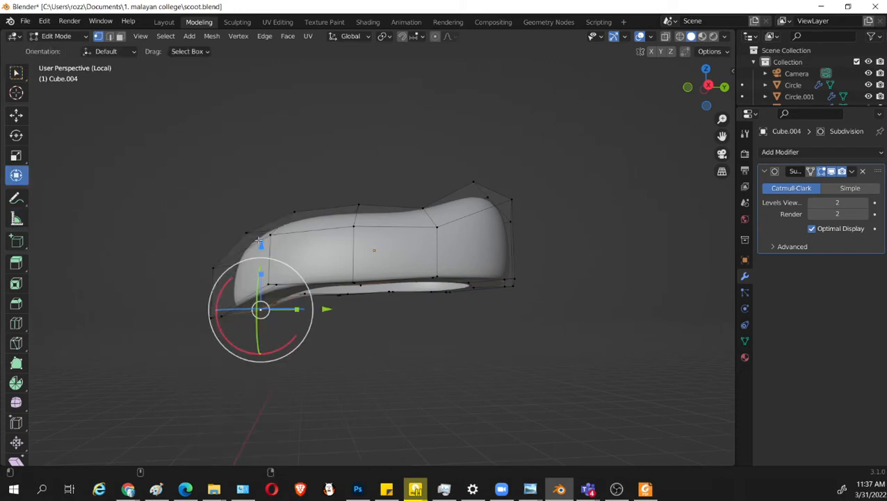
drag(260, 242, 261, 233)
middle_drag(434, 303, 544, 320)
key(Tab)
key(KP_Divide)
key(ctrl+s)
Raise the seat and its trim ring together along Z so the seat's base rests on the scooter body.
scroll(445, 208, up, 5)
shift+middle_drag(550, 109, 533, 82)
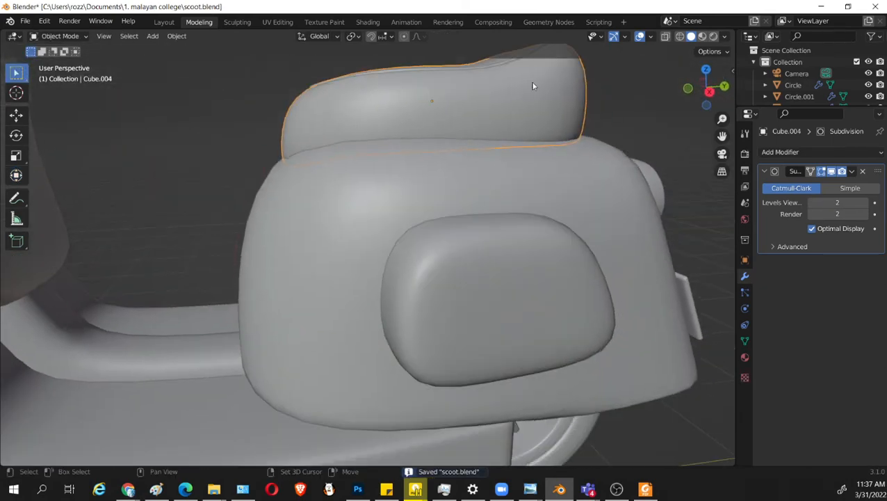
click(526, 114)
shift+middle_drag(527, 114, 530, 192)
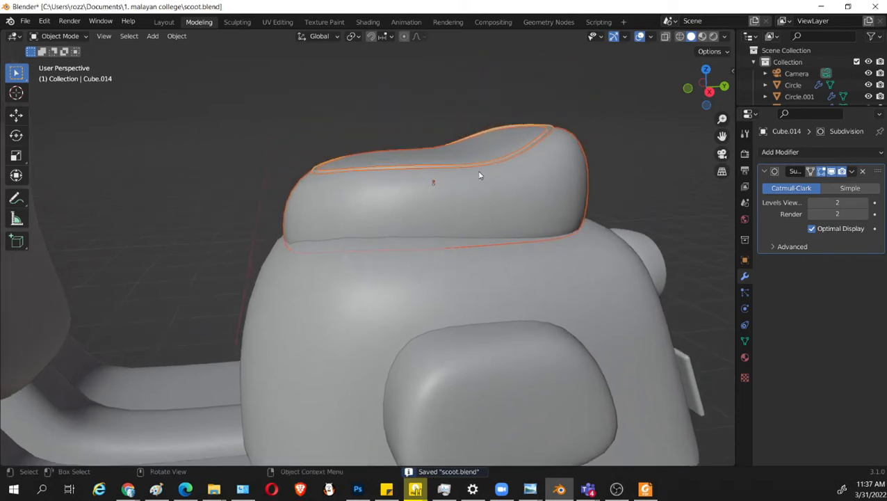
key(shift+space)
click(449, 232)
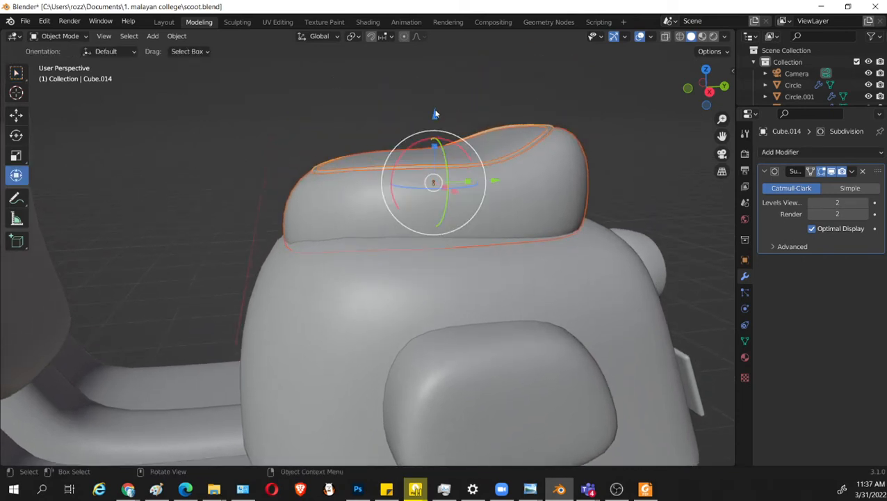
key(g)
key(z)
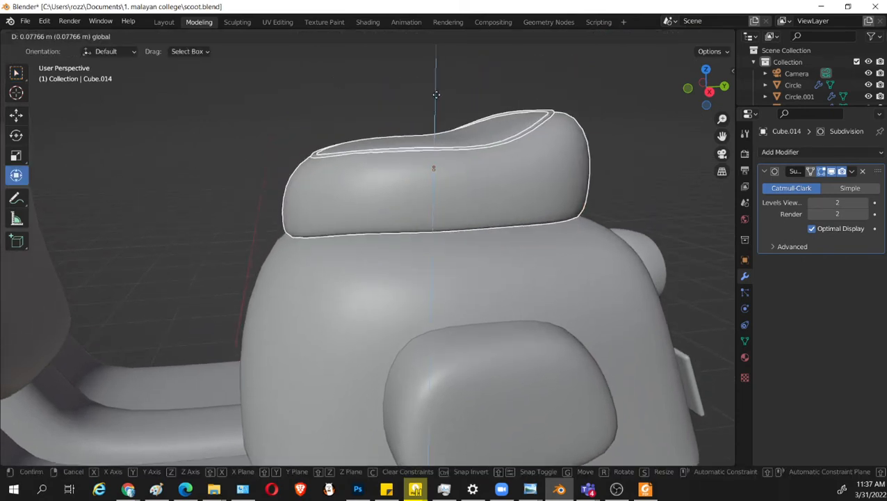
click(439, 103)
click(629, 193)
mouse_move(625, 227)
middle_down()
mouse_move(625, 212)
mouse_move(613, 222)
middle_up()
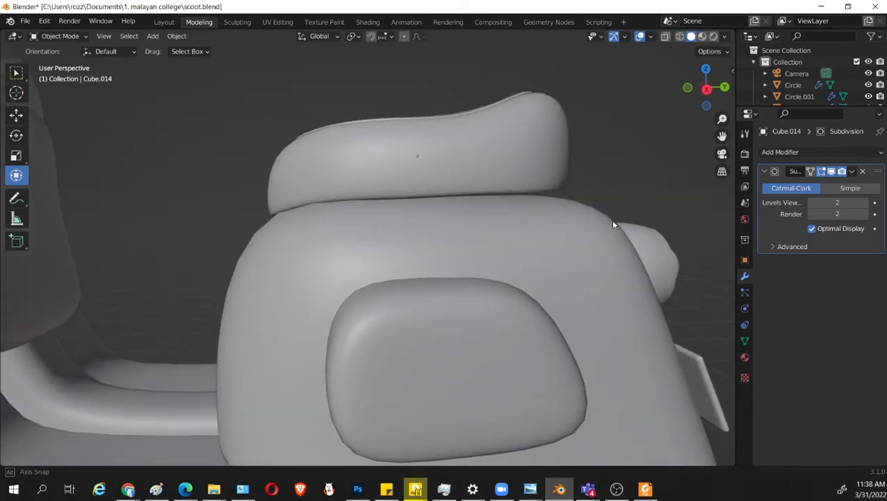
In the right orthographic view, lower the seat's middle and rear bottom vertices slightly to follow the body's curve.
key(KP_3)
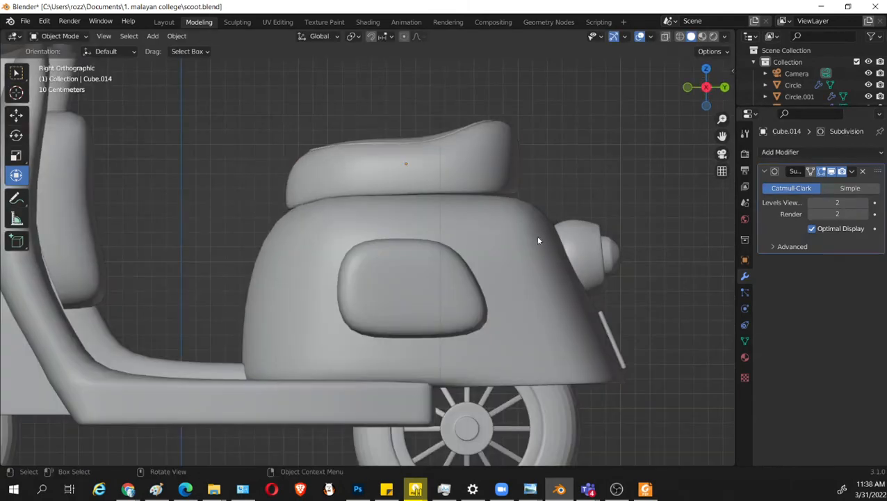
click(485, 189)
key(Tab)
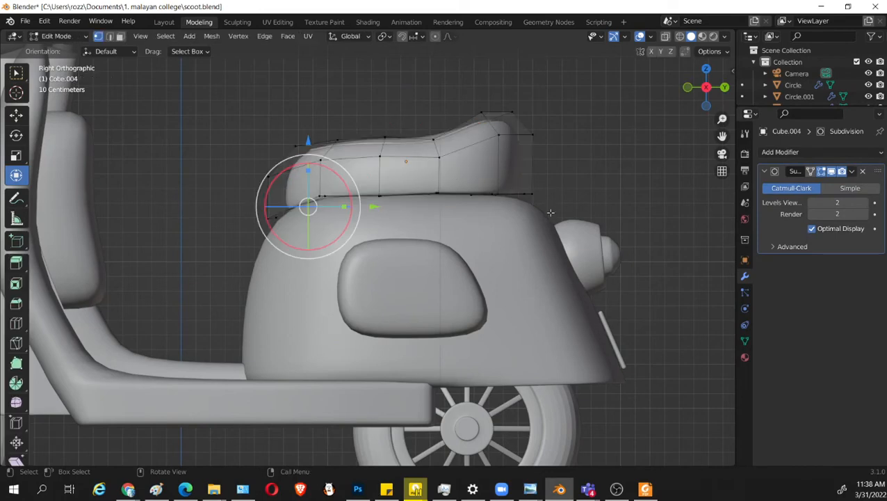
key(alt+z)
drag(565, 252, 468, 174)
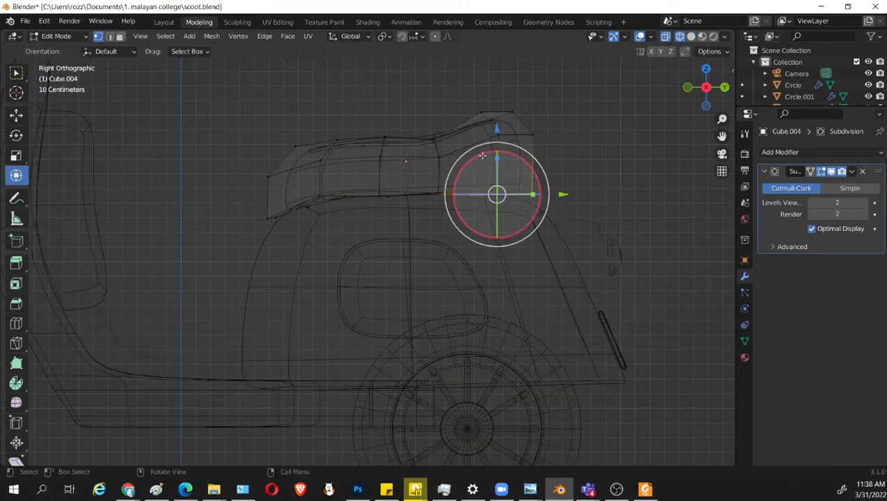
drag(496, 122, 496, 126)
drag(644, 319, 513, 164)
drag(530, 130, 530, 137)
drag(414, 174, 457, 218)
drag(436, 130, 436, 133)
key(shift+z)
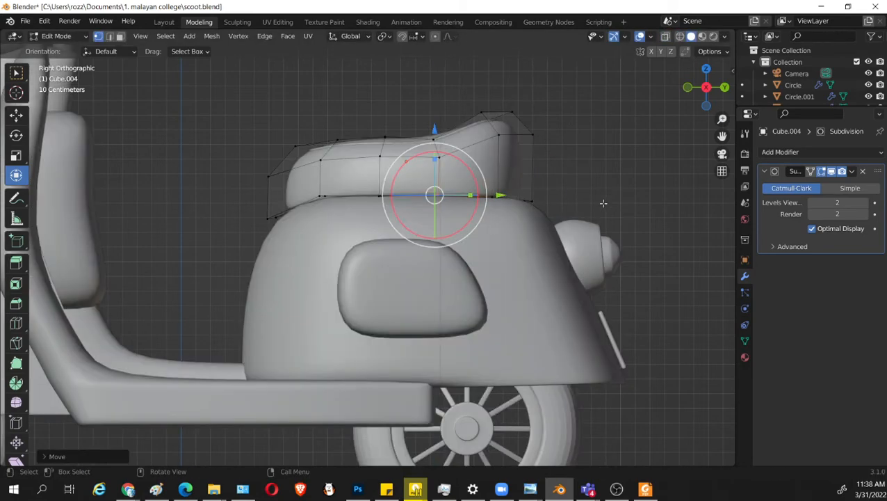
Finish editing the seat mesh, save the file, and select the trim ring.
click(602, 183)
middle_drag(541, 209, 551, 213)
middle_drag(404, 204, 535, 226)
key(Tab)
key(ctrl+s)
middle_drag(641, 270, 550, 270)
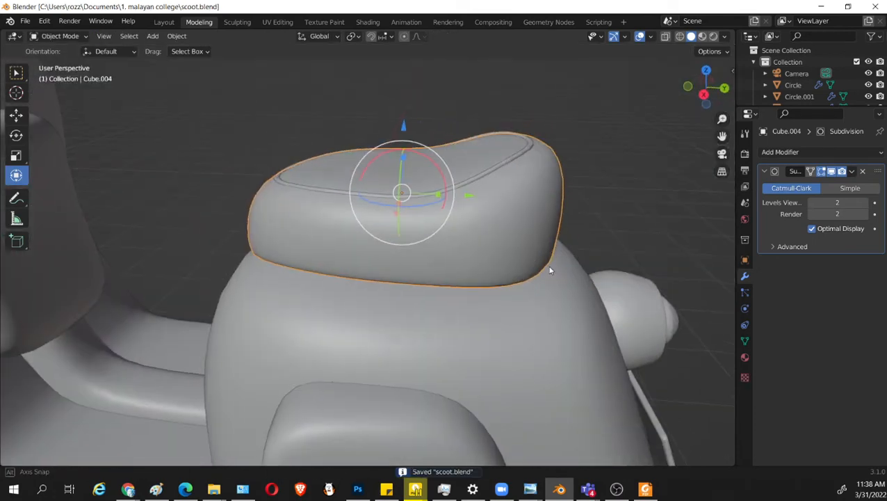
click(616, 184)
click(519, 149)
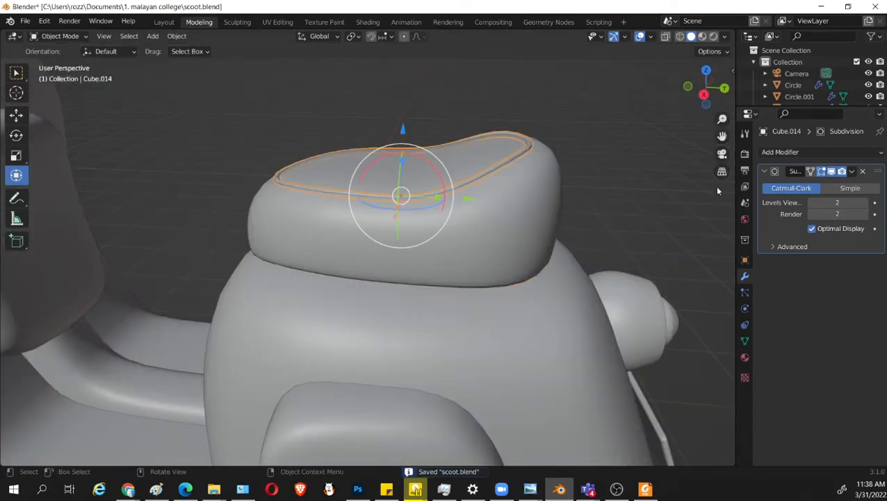
Try a viewport subdivision level of 3 on the trim ring and set it back to 2.
click(866, 203)
middle_drag(603, 171, 647, 233)
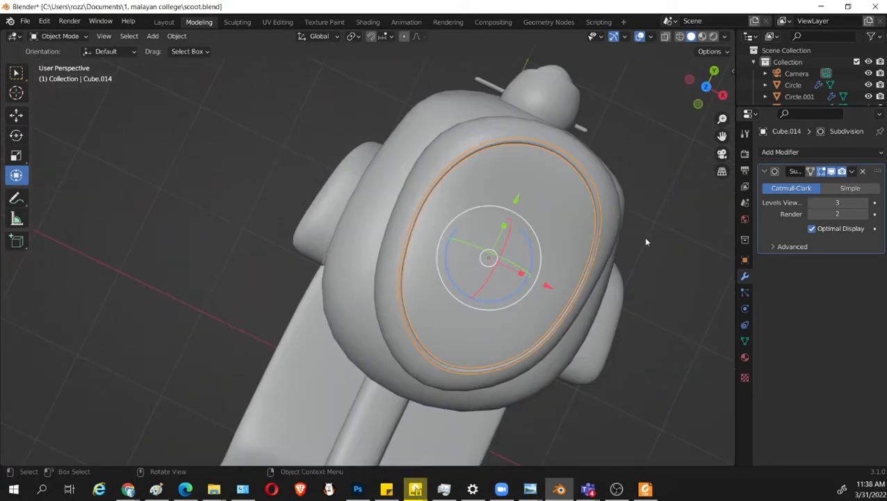
key(KP_7)
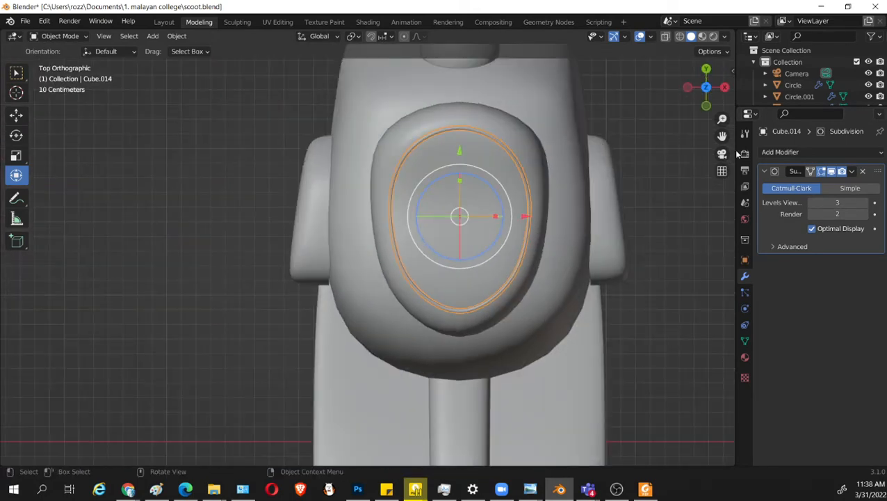
click(811, 203)
In the top orthographic view, move the trim ring's two rear corners slightly backward along Y.
key(Tab)
key(shift+z)
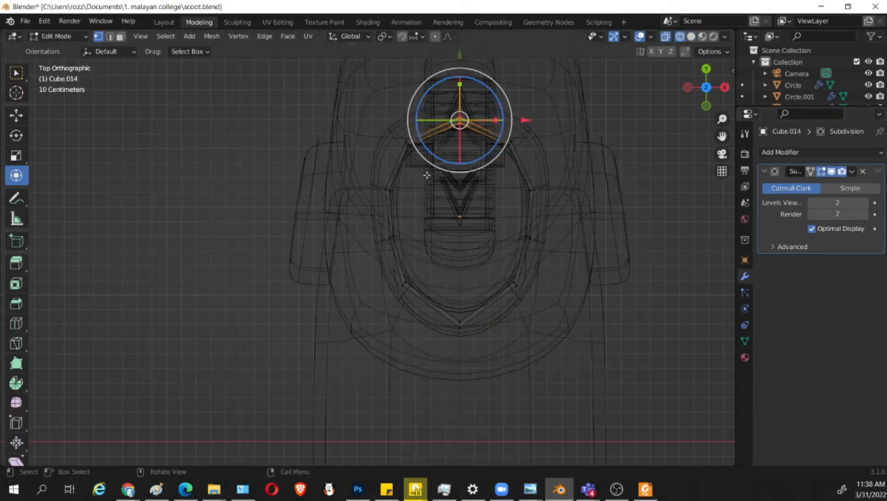
key(shift+z)
key(shift+z)
drag(427, 180, 387, 122)
shift+drag(545, 118, 493, 166)
key(shift+z)
scroll(525, 153, up, 2)
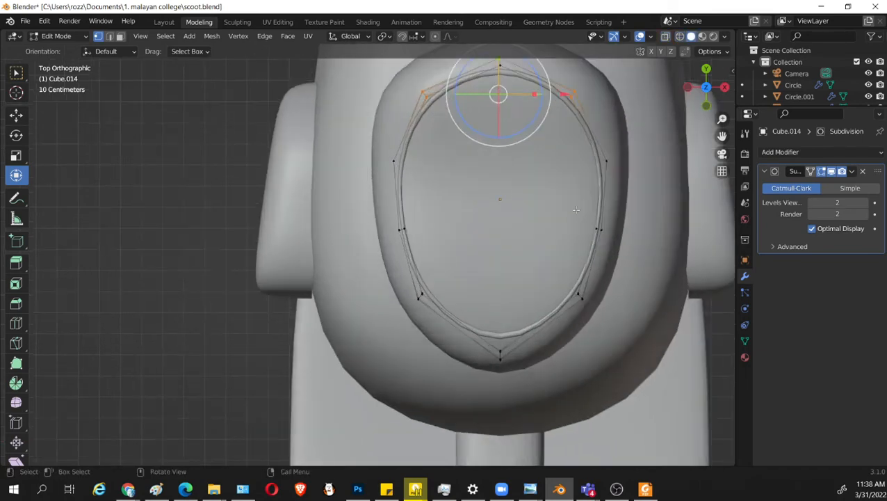
shift+middle_drag(514, 124, 452, 198)
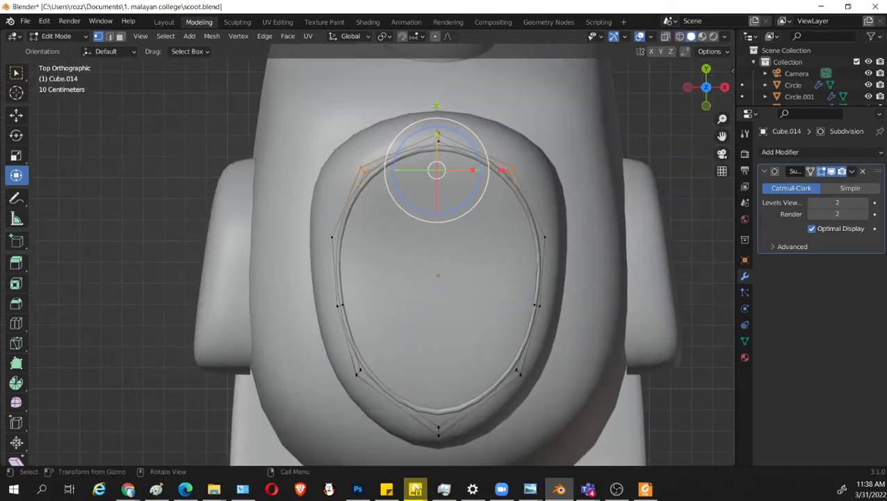
drag(436, 104, 436, 95)
Move the trim ring's rear corners outward along X, one toward each side, to follow the seat's wide rear.
click(381, 189)
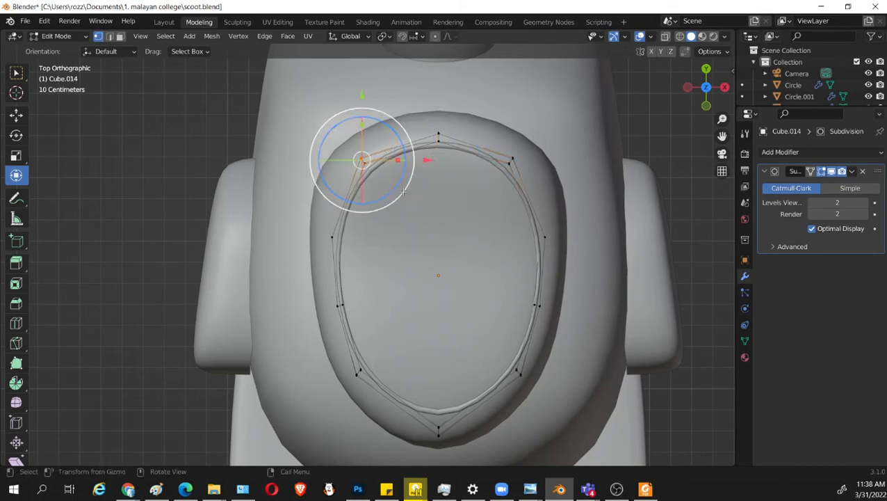
key(shift+z)
key(shift+z)
drag(427, 160, 406, 154)
key(shift+z)
key(b)
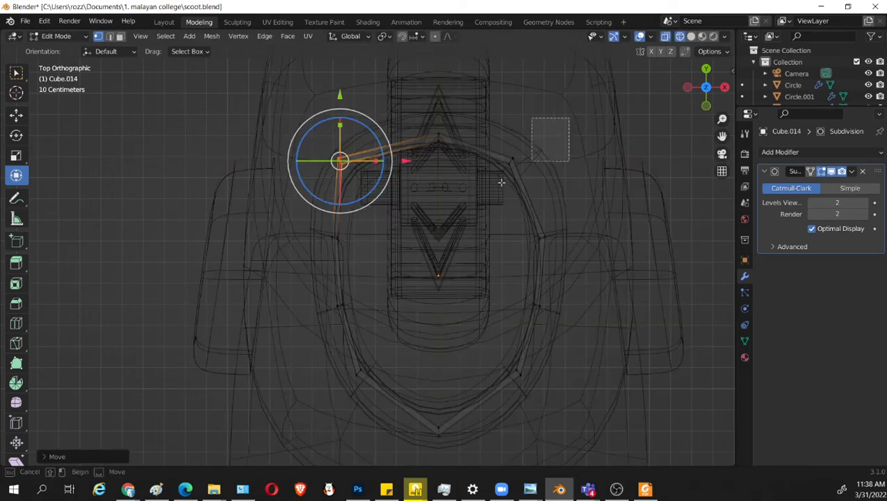
drag(501, 182, 488, 187)
key(shift+z)
drag(578, 161, 602, 161)
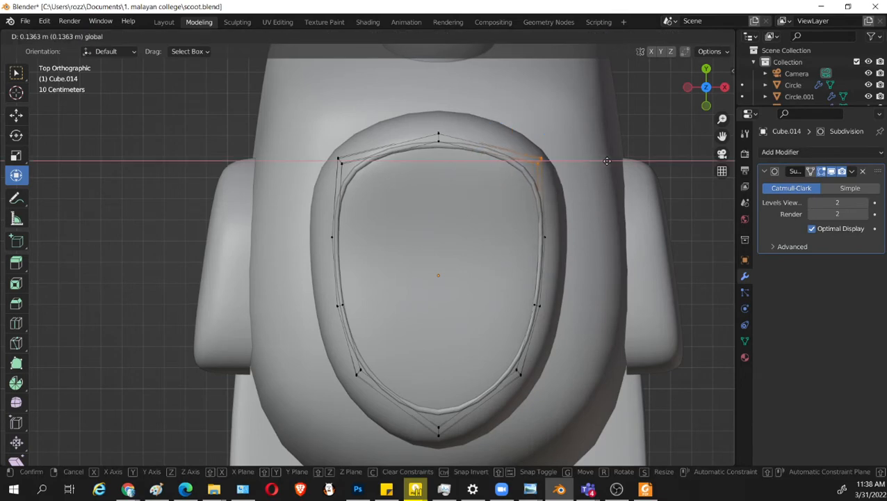
click(607, 160)
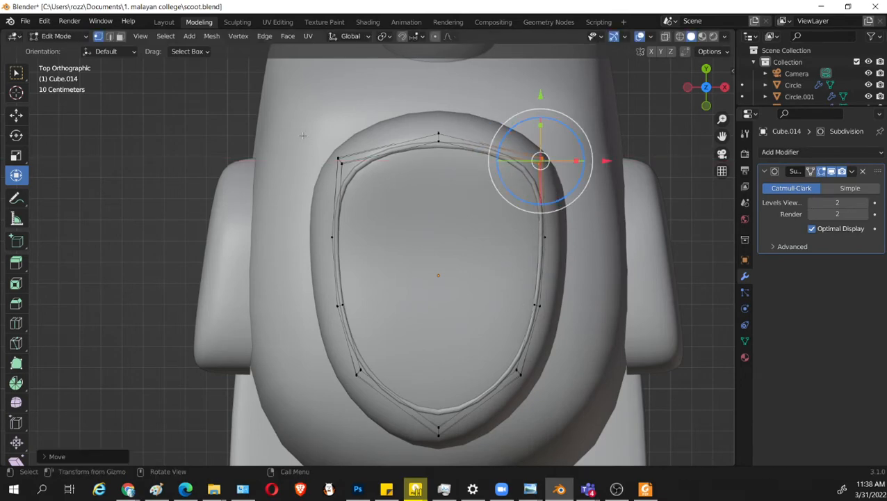
Nudge the trim ring's rear corner on the negative X side slightly inward, leave Edit Mode, and save the file.
key(shift+z)
key(b)
drag(293, 124, 368, 198)
key(shift+z)
drag(406, 160, 407, 162)
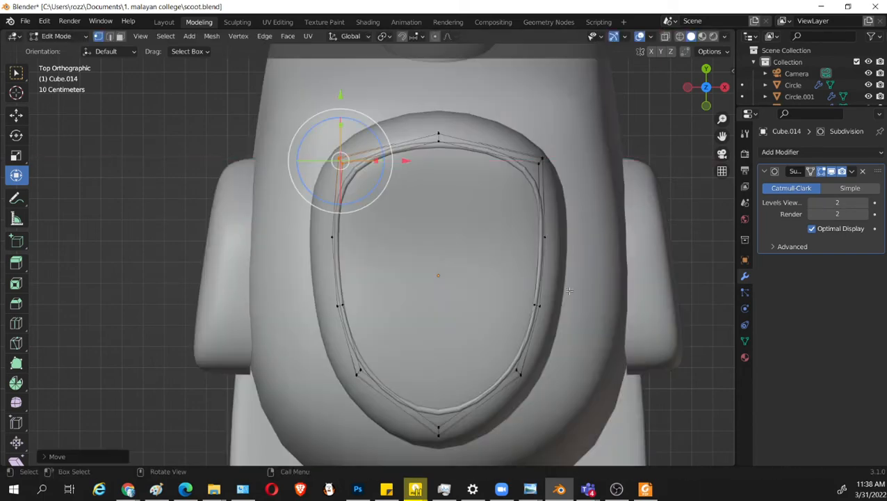
middle_drag(613, 348, 566, 290)
key(Tab)
key(ctrl+s)
In the right orthographic view, edit the trim ring and lower its rear corner vertices slightly along Z.
scroll(566, 346, down, 4)
middle_drag(566, 352, 436, 266)
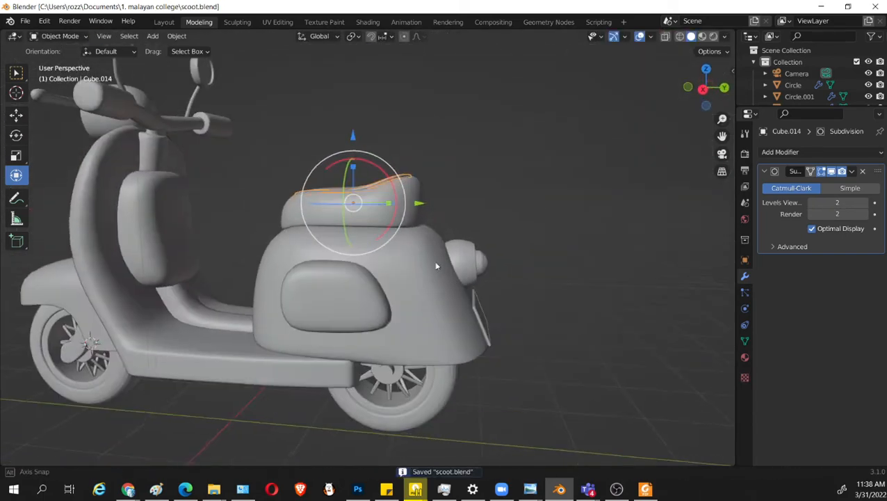
shift+middle_drag(391, 319, 451, 323)
scroll(451, 322, up, 3)
click(596, 185)
middle_drag(596, 188, 574, 255)
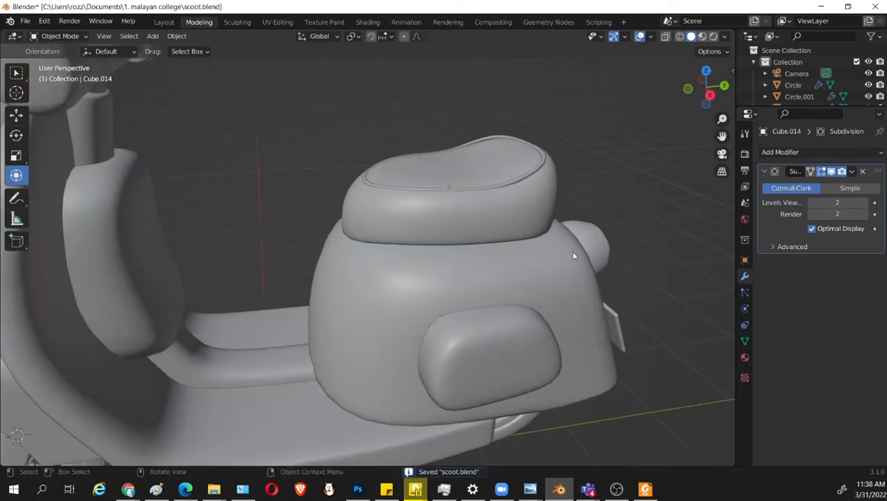
key(KP_3)
scroll(495, 216, up, 4)
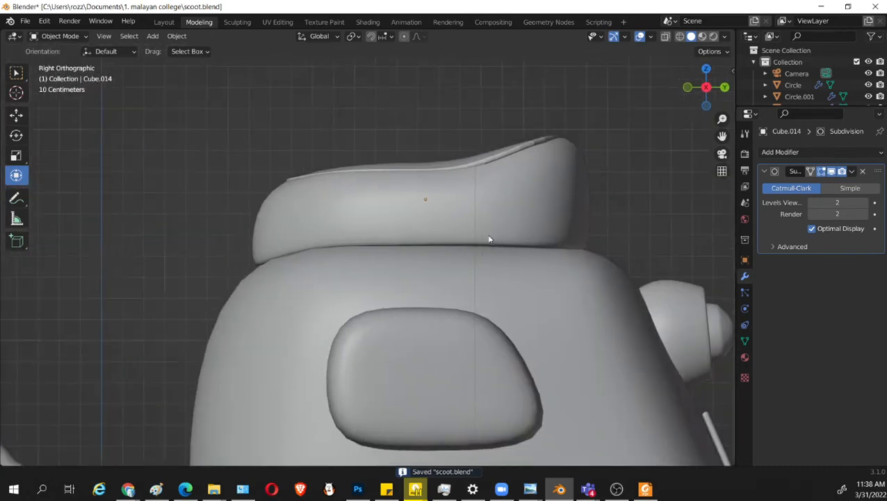
key(Tab)
key(shift+z)
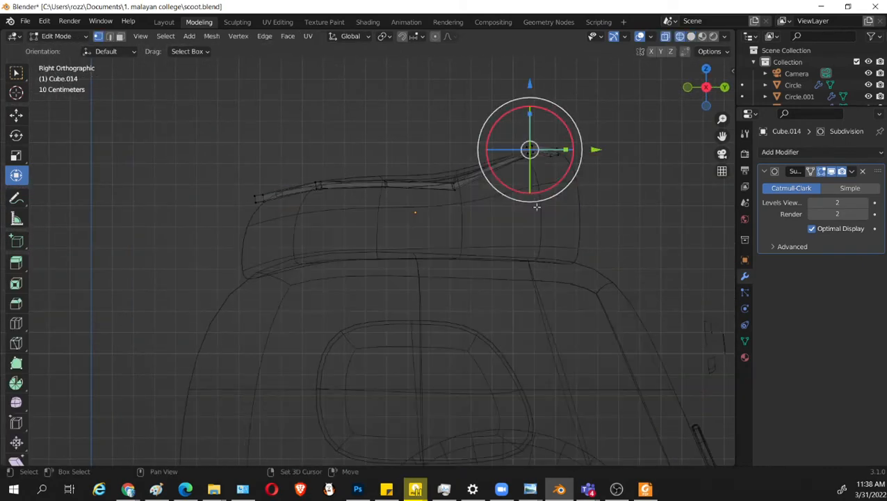
key(shift+b)
mouse_move(423, 89)
mouse_down()
mouse_move(486, 114)
mouse_move(525, 168)
mouse_move(570, 192)
mouse_up()
shift+middle_drag(588, 190, 415, 283)
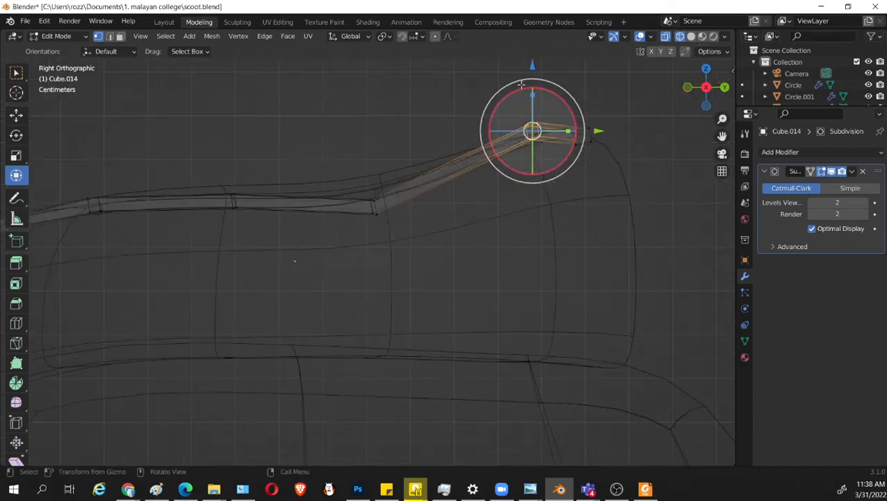
drag(531, 72, 532, 76)
Raise the trim ring's rearmost vertices slightly along Z.
key(shift+z)
key(shift+z)
drag(618, 95, 568, 164)
Shift the trim ring's rear corner vertices slightly forward along Y and lower them a little along Z.
key(shift+z)
drag(582, 72, 582, 65)
key(shift+z)
drag(436, 85, 549, 178)
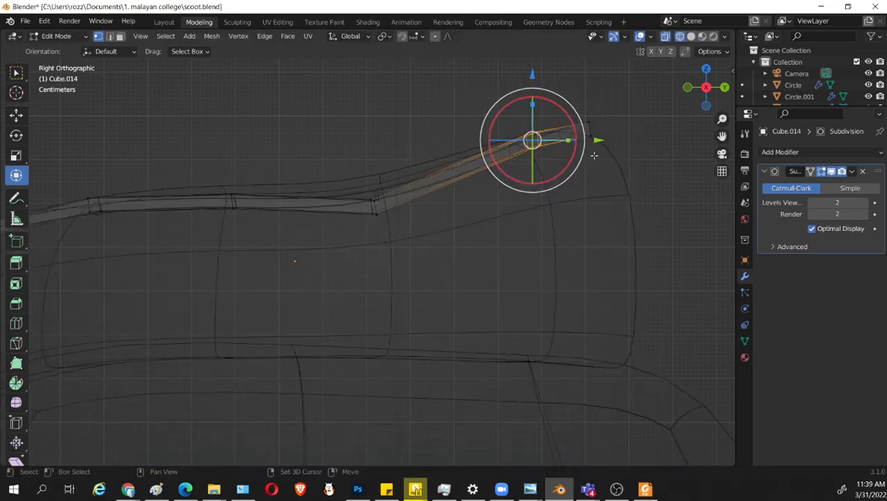
key(shift+z)
drag(596, 140, 592, 139)
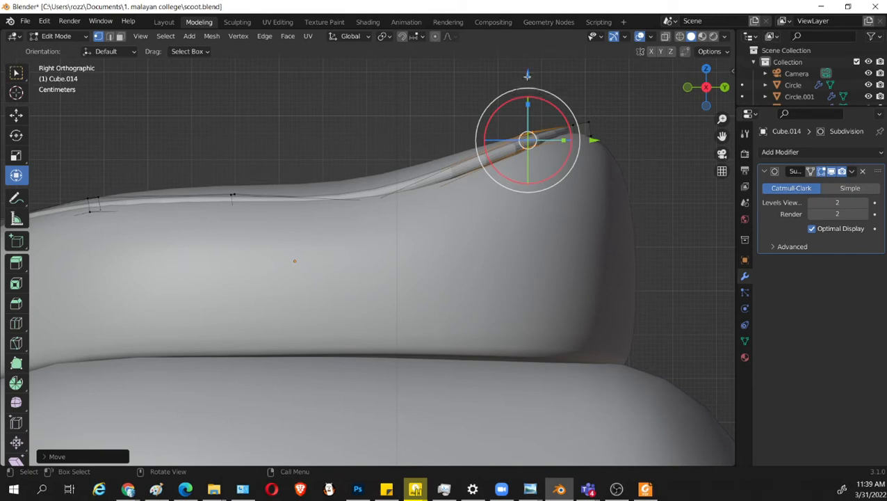
drag(527, 74, 527, 80)
Raise the trim ring's vertices at the seat's dip slightly and lower its rear corner vertices a little more.
key(shift+z)
key(shift+a)
click(432, 131)
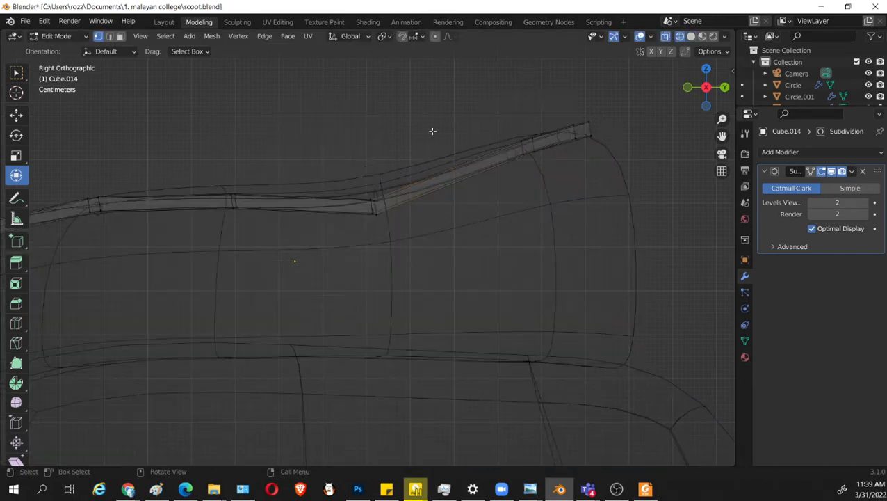
key(shift+z)
key(shift+z)
drag(324, 116, 397, 262)
key(shift+z)
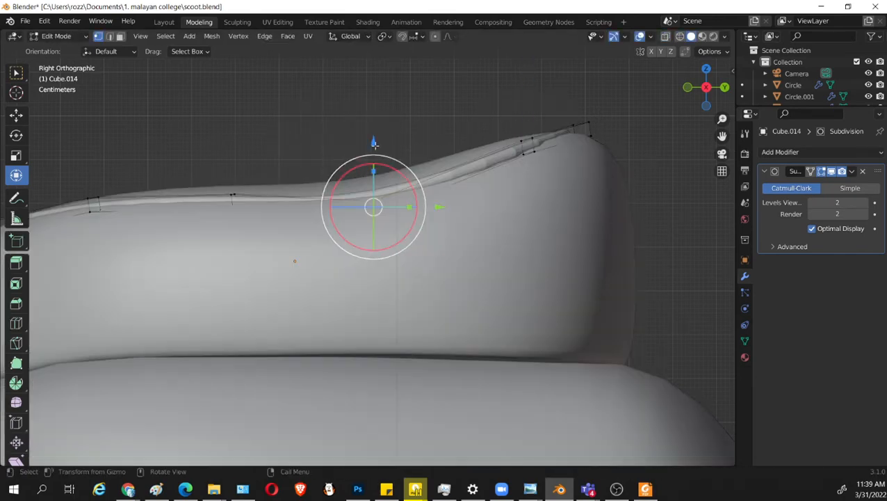
drag(374, 142, 374, 137)
Shift the trim ring's dip vertices backward along Y and adjust their height to follow the seat's curve.
key(shift+z)
drag(460, 97, 530, 154)
drag(528, 84, 528, 82)
key(shift+z)
key(shift+z)
drag(354, 141, 403, 246)
key(shift+z)
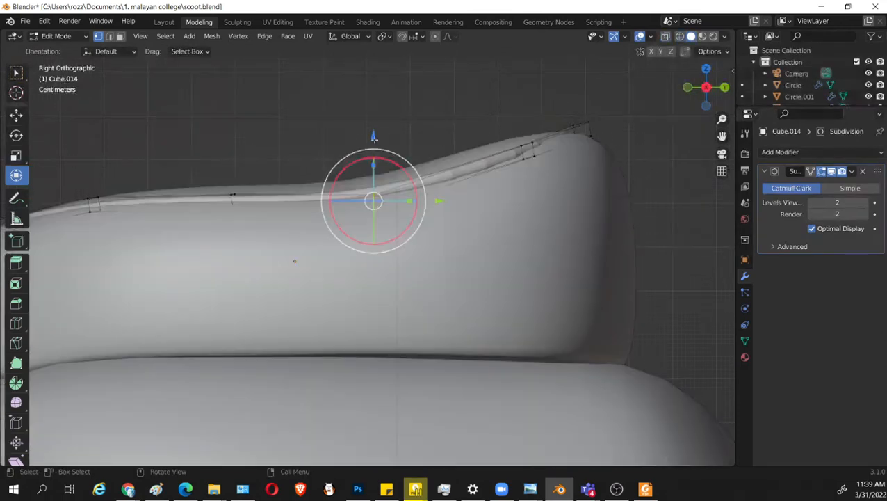
drag(374, 136, 380, 144)
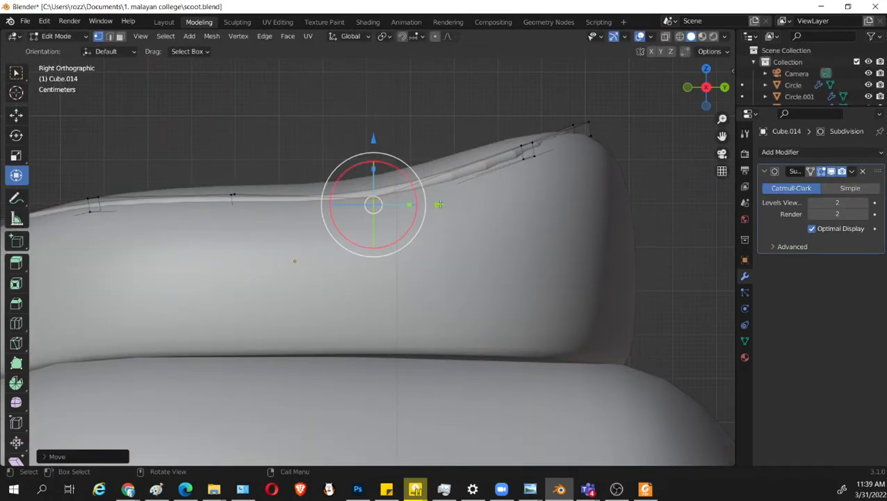
drag(440, 204, 454, 200)
drag(389, 141, 390, 138)
Move the trim ring's rear corner vertices slightly forward and down in the side view.
drag(508, 118, 550, 173)
key(shift+z)
drag(421, 64, 561, 196)
key(shift+z)
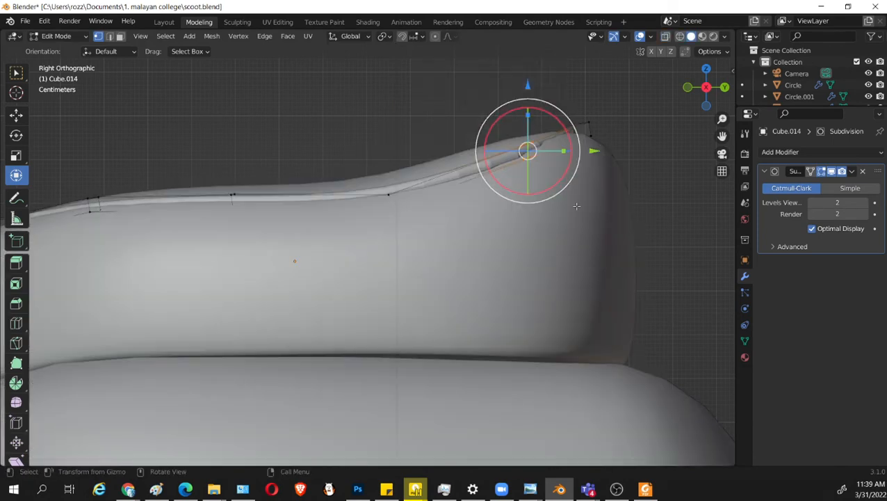
key(g)
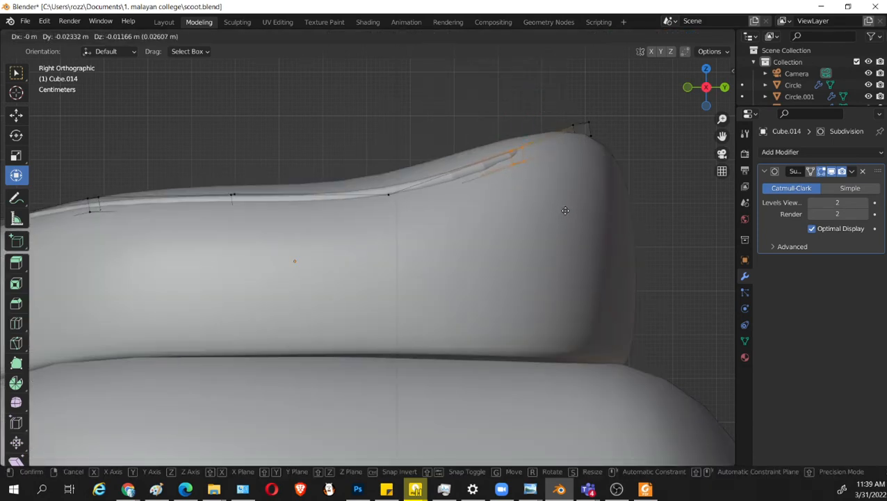
click(572, 208)
Check the trim ring from above and raise its rear corner vertices slightly along Z in the right view.
middle_drag(534, 210, 519, 286)
scroll(533, 244, down, 4)
key(KP_Decimal)
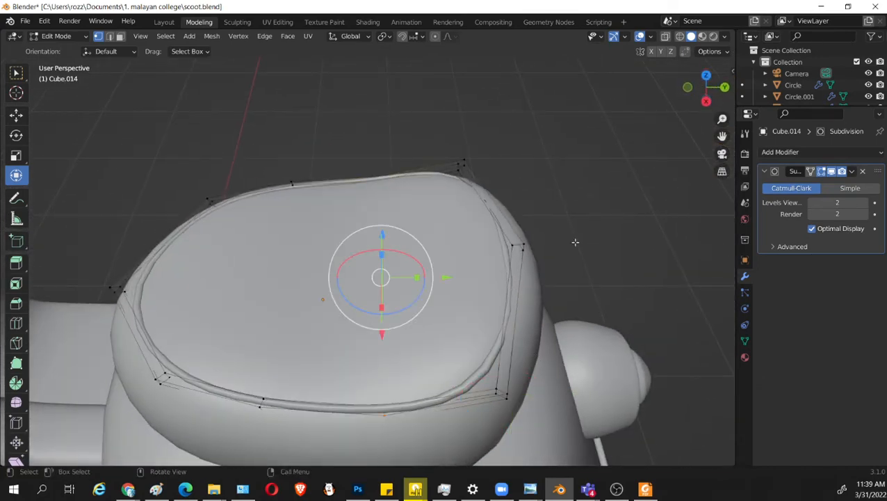
key(KP_3)
key(alt+z)
scroll(467, 216, up, 3)
shift+middle_drag(467, 215, 387, 285)
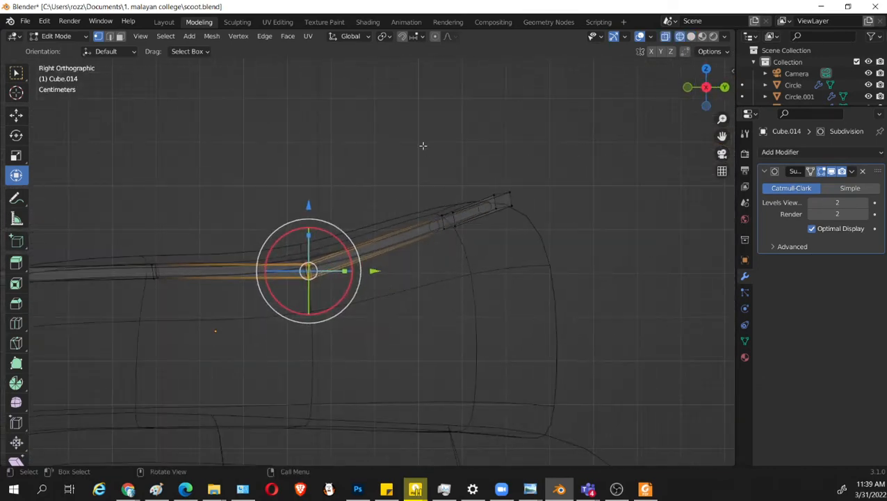
drag(420, 143, 468, 265)
drag(448, 155, 449, 149)
key(alt+z)
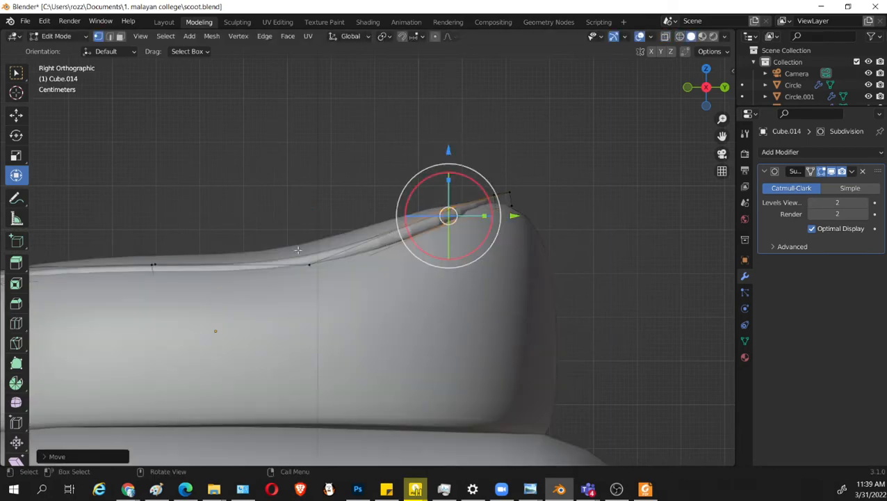
Raise the trim ring's rearmost vertices a little along Z, leave Edit Mode, and save the file.
key(alt+z)
drag(572, 244, 486, 139)
key(alt+z)
key(g)
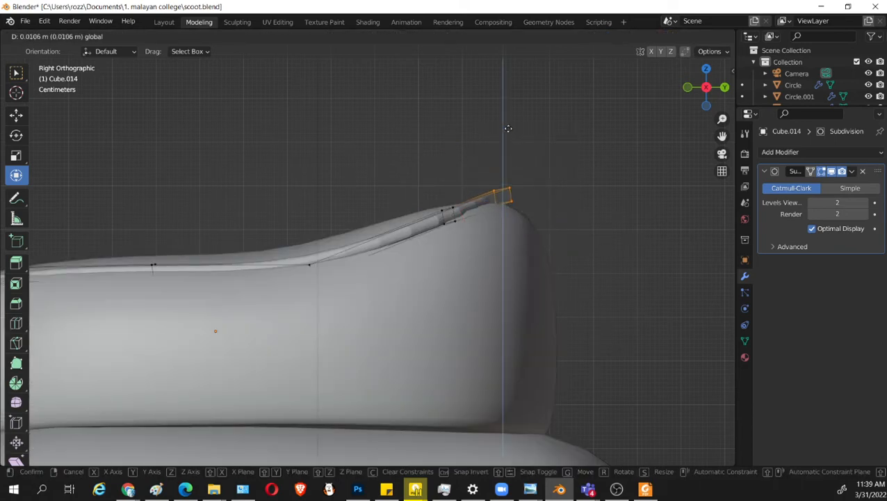
click(506, 133)
middle_drag(506, 132, 557, 326)
scroll(557, 326, down, 5)
key(Tab)
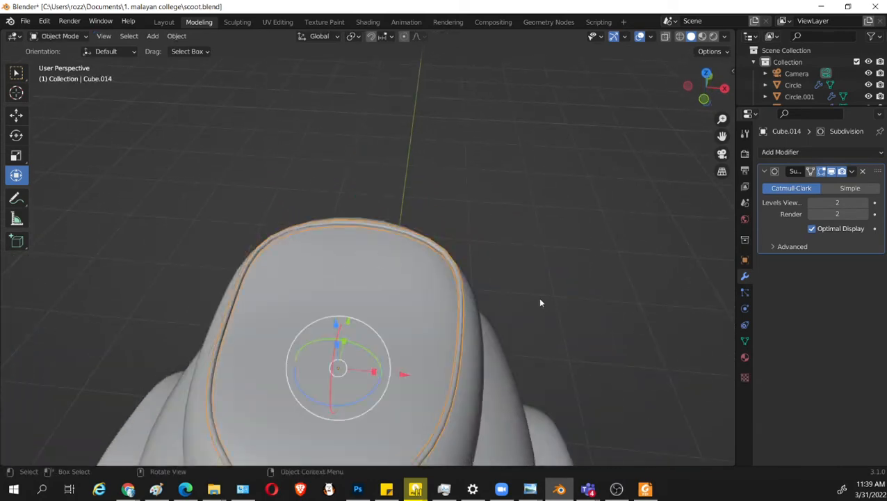
key(ctrl+s)
Examine the whole scooter from the side, front, and rear to judge the seat and trim ring.
middle_drag(539, 297, 466, 268)
scroll(466, 268, down, 8)
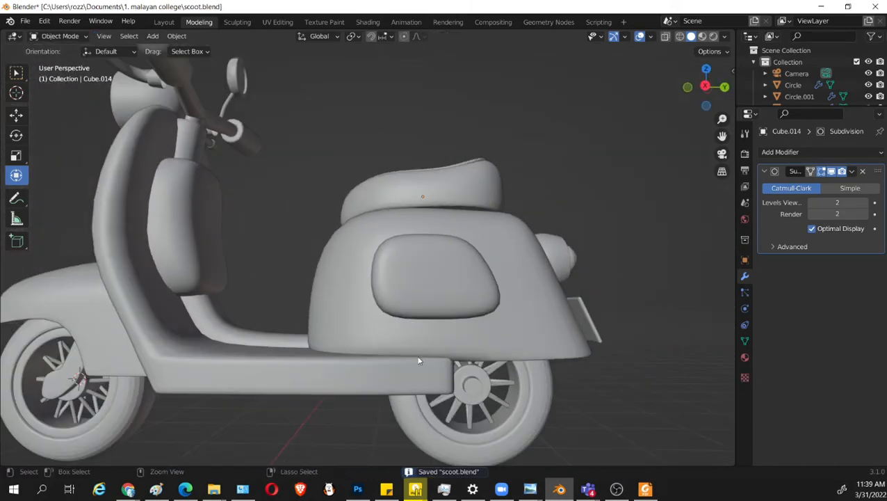
middle_drag(422, 358, 487, 376)
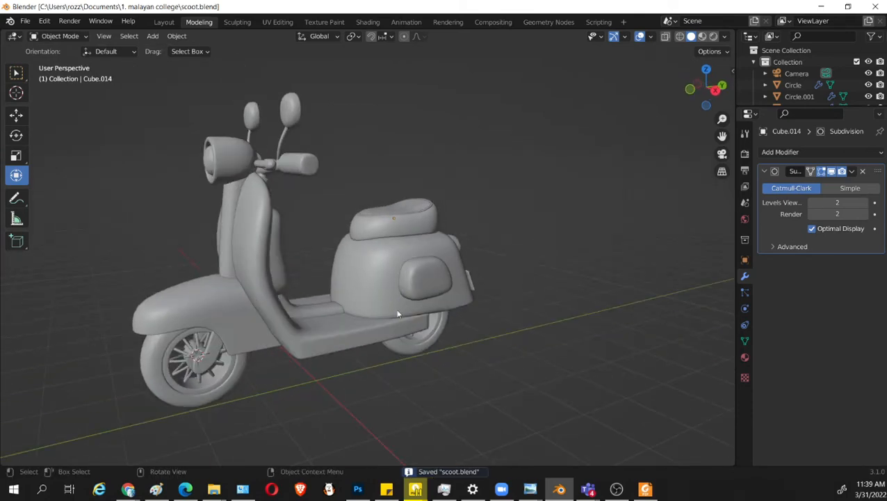
middle_drag(396, 311, 424, 383)
scroll(466, 341, up, 3)
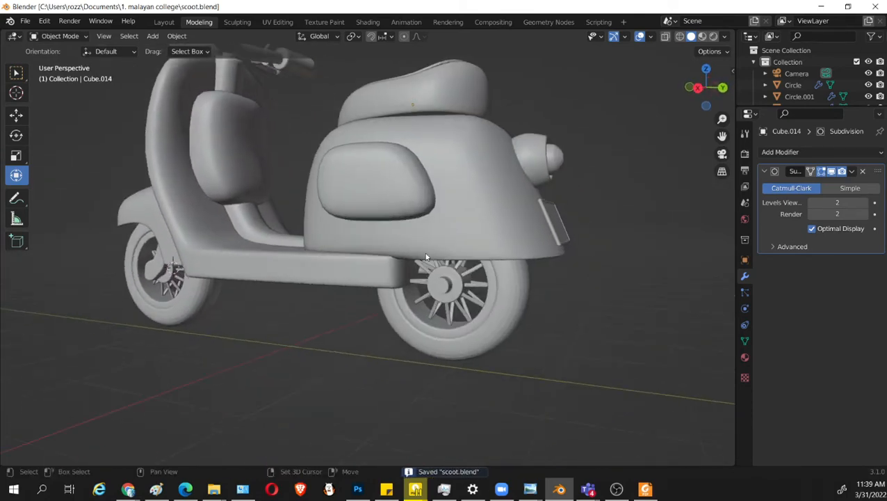
click(416, 490)
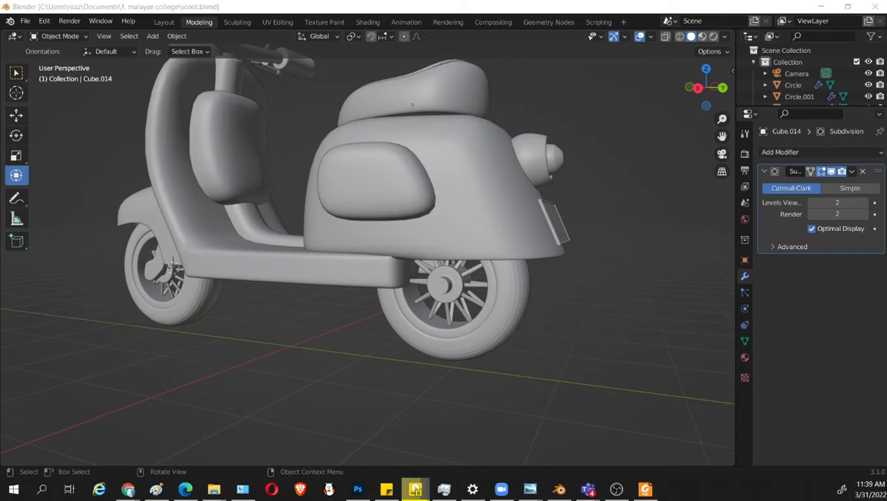
Select all the front fender's linked geometry in Edit Mode in the right view and shift it slightly backward along Y.
middle_drag(306, 259, 334, 244)
click(275, 214)
key(KP_3)
scroll(333, 279, up, 1)
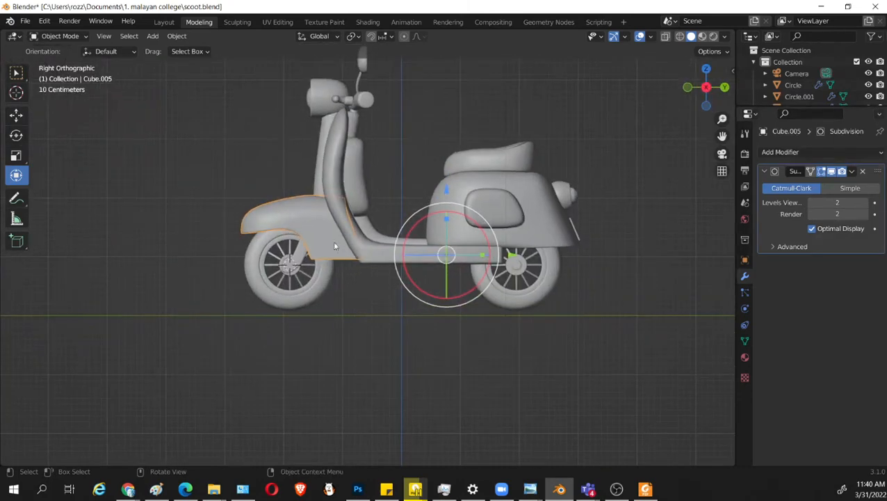
key(Tab)
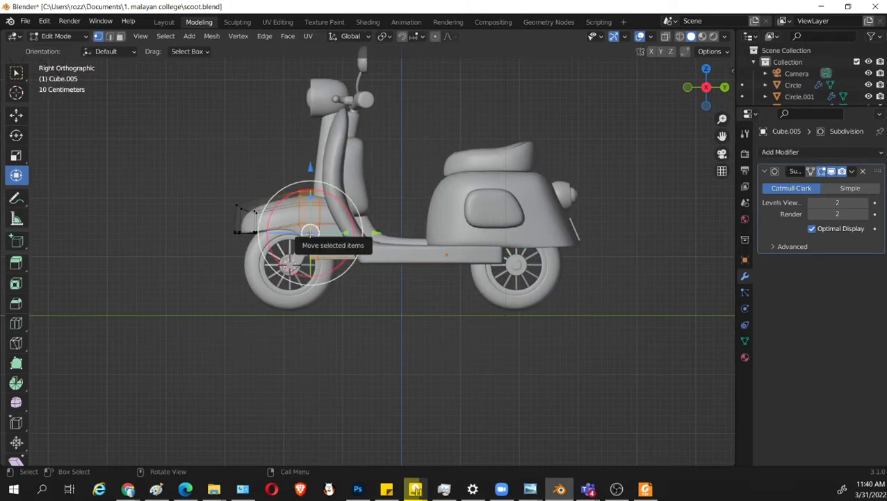
key(ctrl+l)
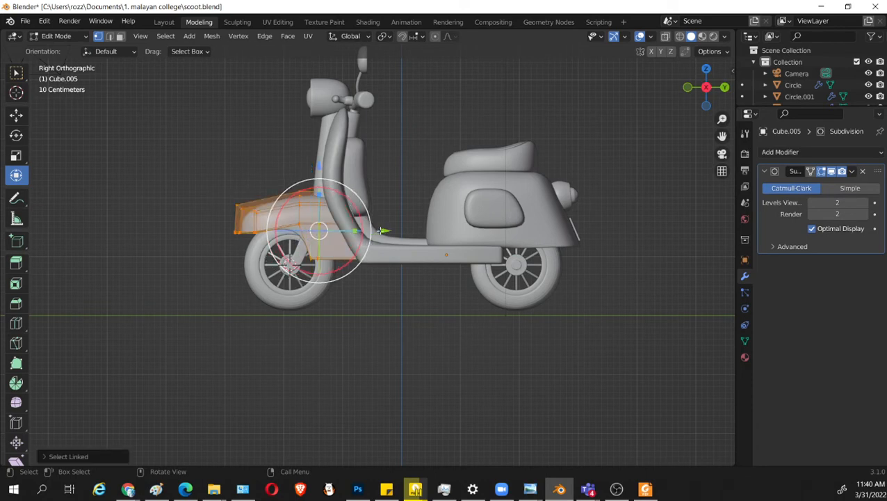
drag(382, 230, 394, 231)
scroll(364, 245, up, 2)
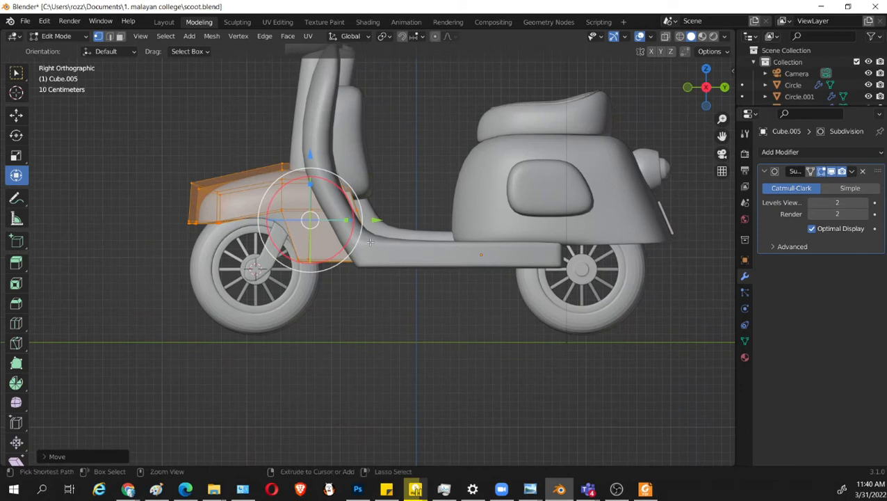
Move the front fender's foremost vertices slightly backward along Y in the side view and leave Edit Mode.
drag(258, 214, 243, 214)
key(shift+z)
drag(141, 133, 226, 259)
key(shift+z)
drag(261, 215, 270, 216)
key(Tab)
scroll(267, 270, up, 1)
Shift the front wheel and fork together slightly backward along Y under the fender, and save the file.
click(254, 273)
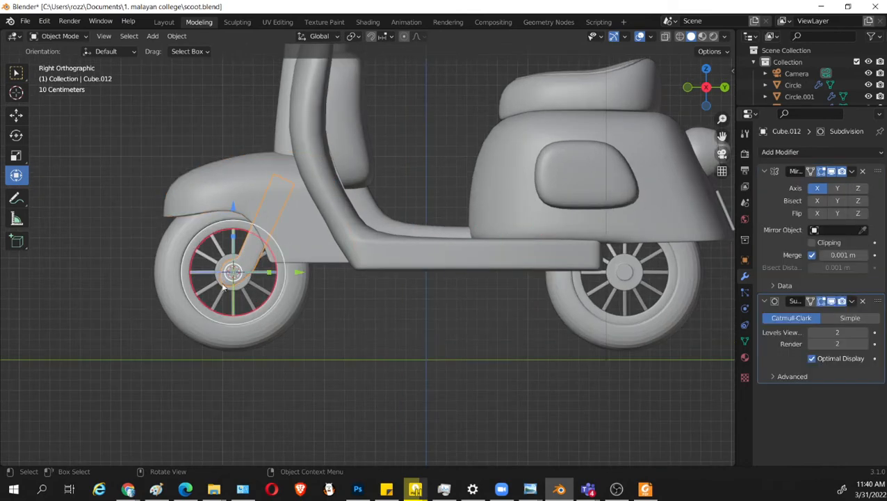
drag(317, 403, 102, 276)
drag(303, 278, 318, 274)
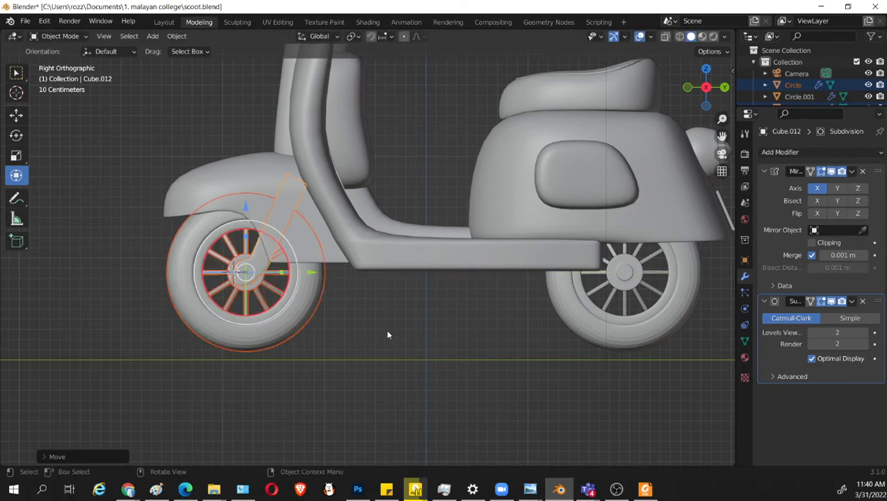
click(384, 332)
key(ctrl+s)
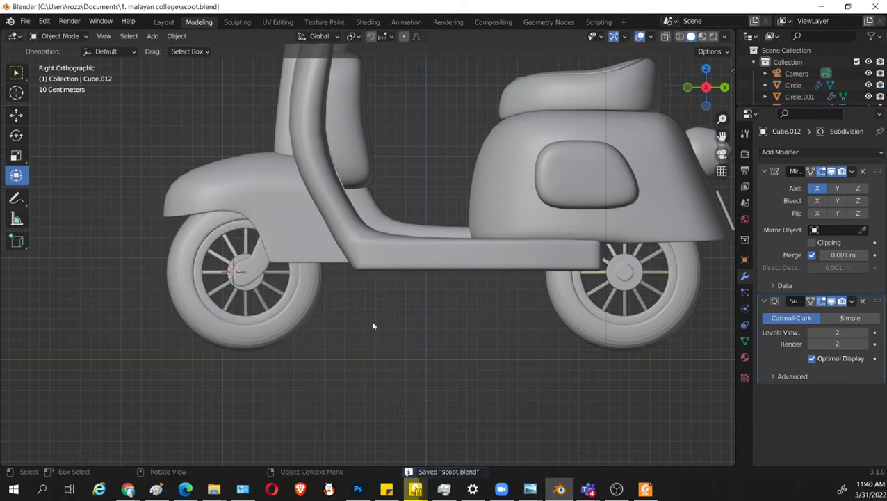
Duplicate the front fender's upper side face in Edit Mode and place the copy just off the fender.
scroll(355, 276, up, 1)
click(317, 210)
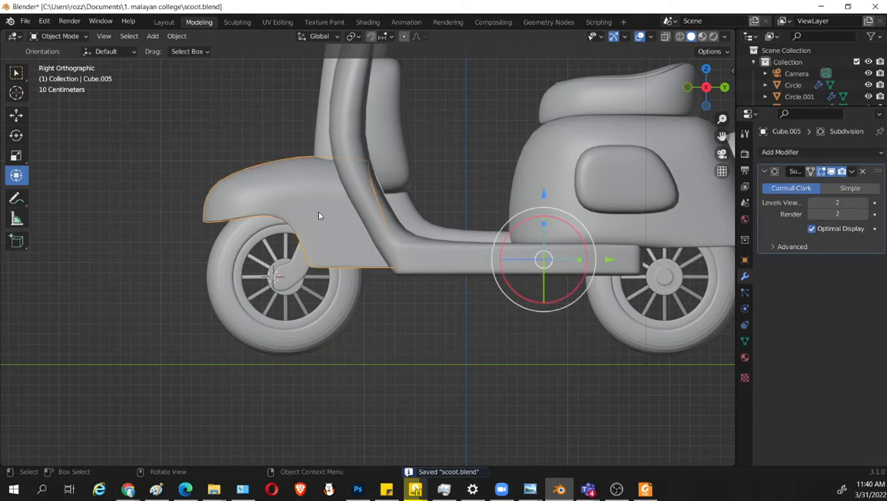
key(Tab)
scroll(318, 212, up, 2)
click(294, 162)
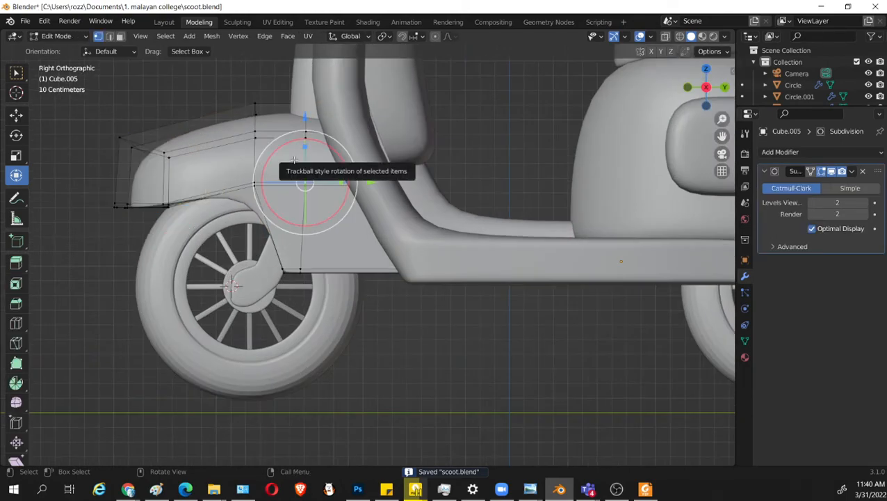
key(3)
click(277, 153)
middle_drag(277, 154, 390, 280)
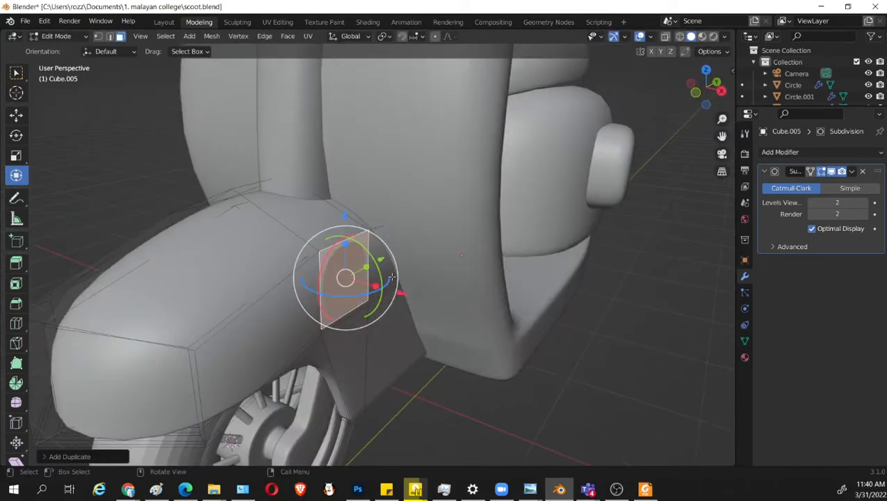
key(shift+d)
click(437, 306)
Shrink the duplicated face along Z and extrude it outward about 0.045 m into a side plate.
middle_drag(432, 311, 353, 295)
drag(207, 211, 211, 229)
scroll(323, 291, up, 3)
shift+middle_drag(239, 284, 466, 314)
scroll(323, 291, down, 2)
key(e)
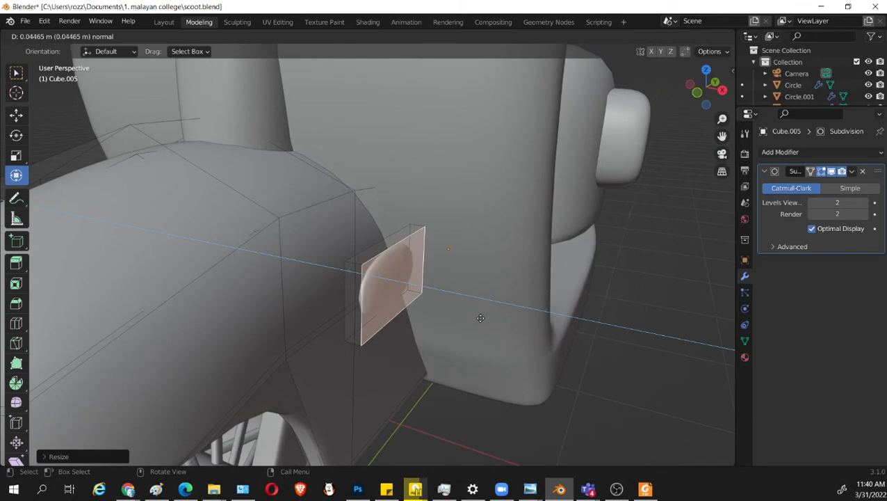
click(477, 320)
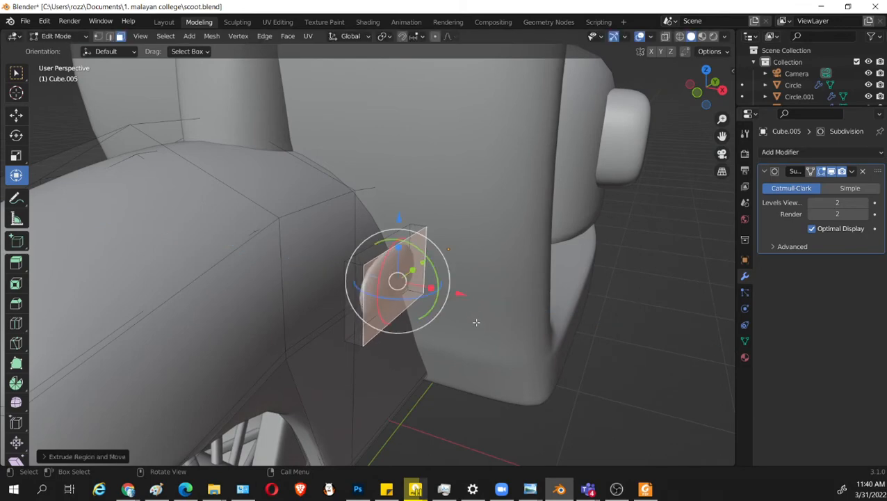
middle_drag(477, 320, 457, 323)
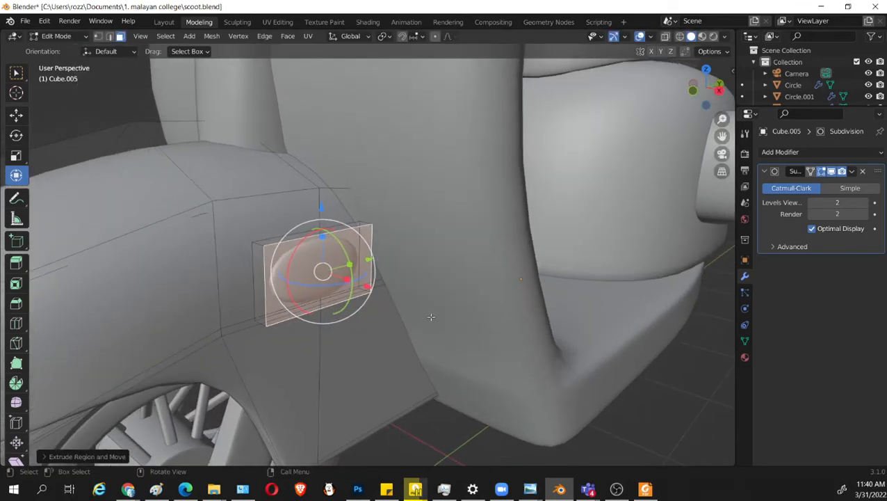
Inset the side plate's outer face slightly and extrude the inner face inward to form a rimmed recess.
key(i)
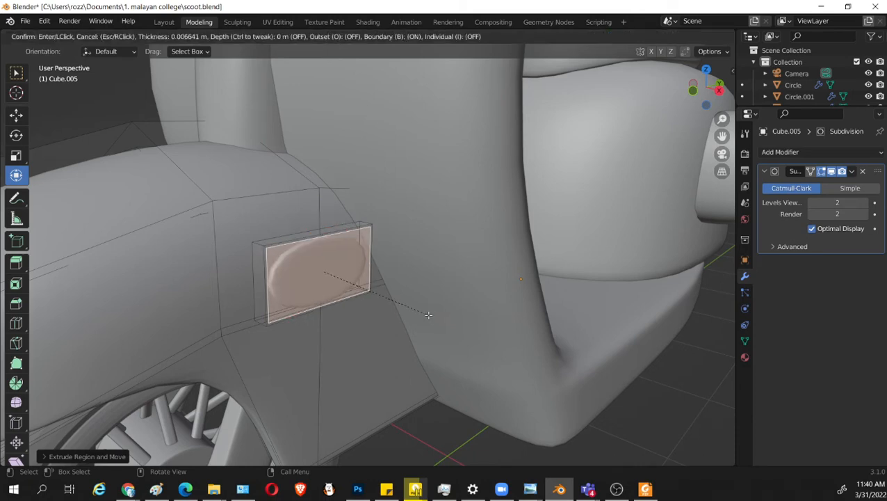
click(420, 312)
middle_drag(421, 311, 477, 345)
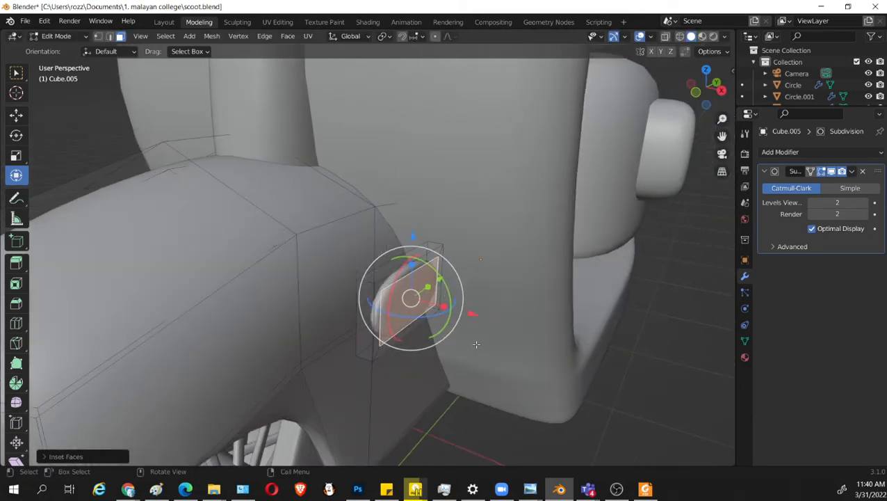
key(e)
click(467, 358)
middle_drag(467, 358, 506, 369)
Inset the recessed face slightly and extrude it back outward about 0.02 m as a raised center.
key(i)
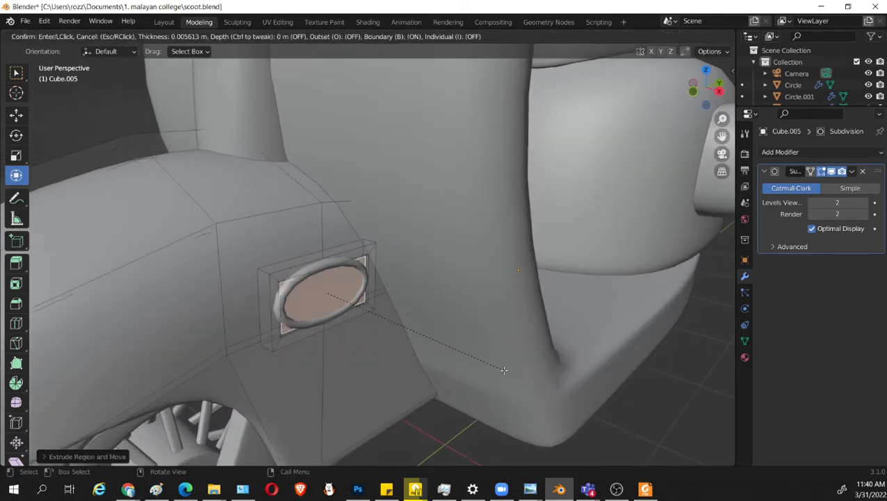
click(504, 369)
middle_drag(504, 369, 523, 362)
key(e)
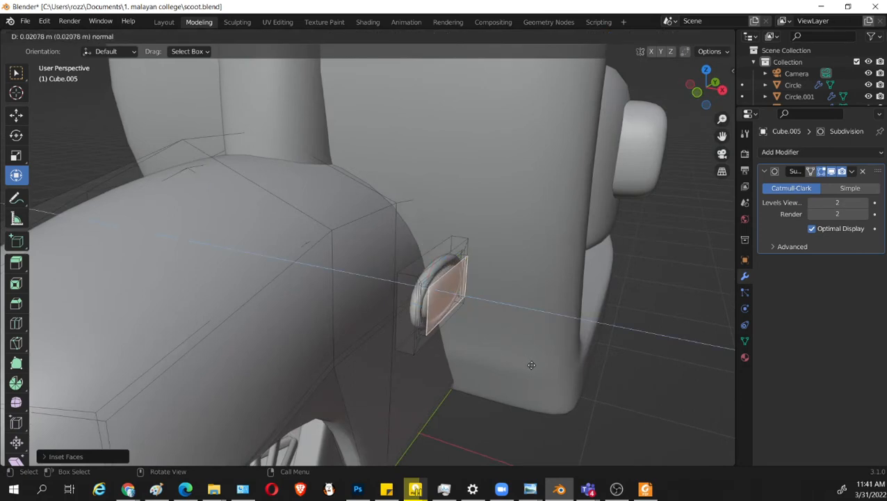
click(534, 367)
middle_drag(534, 368, 420, 342)
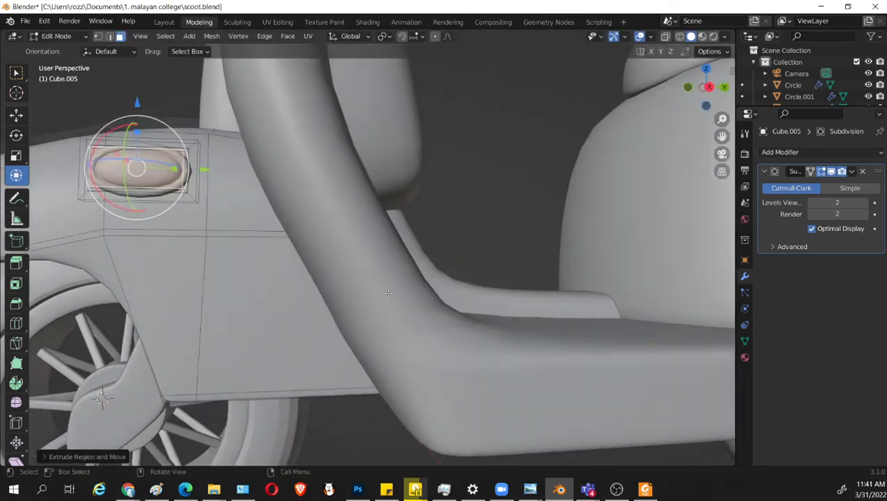
Try sharpening the side plate's front and rear ends with a vertical loop cut near each.
scroll(357, 284, up, 3)
shift+middle_drag(188, 198, 372, 280)
key(ctrl+r)
click(340, 277)
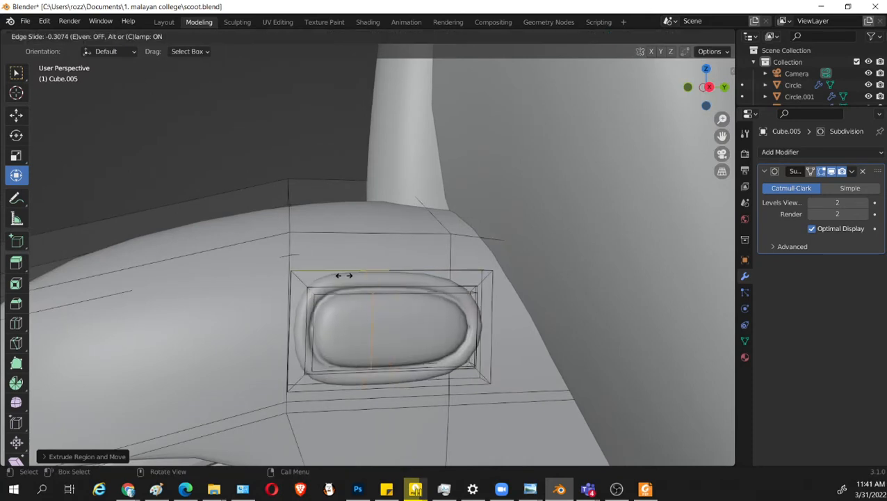
click(286, 283)
key(g)
key(g)
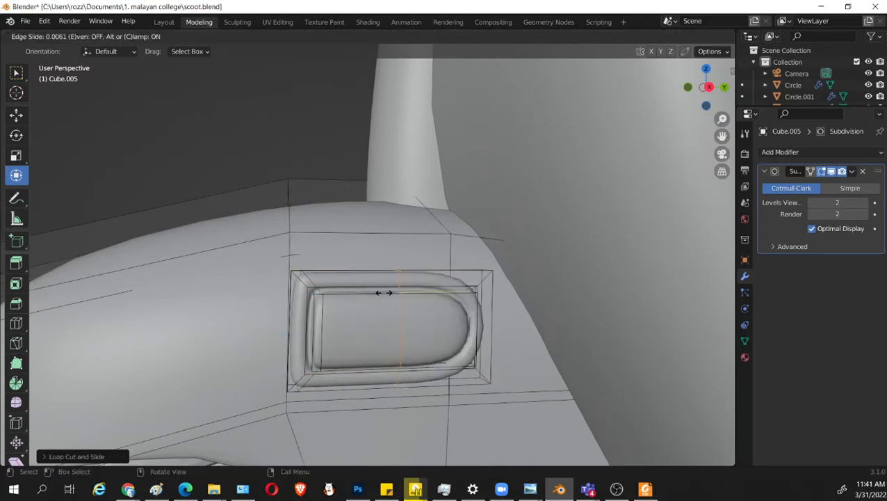
click(449, 302)
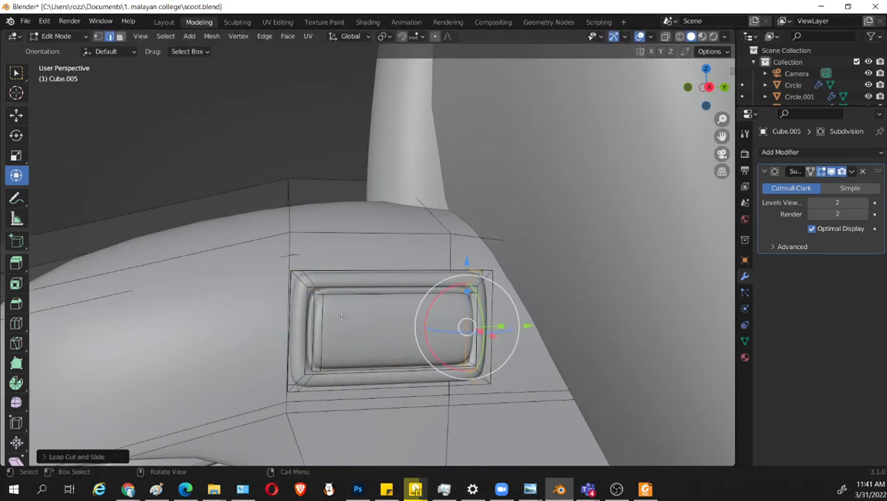
Try sharpening the side plate's upper and lower edges with a horizontal loop cut near each.
key(ctrl+r)
click(312, 311)
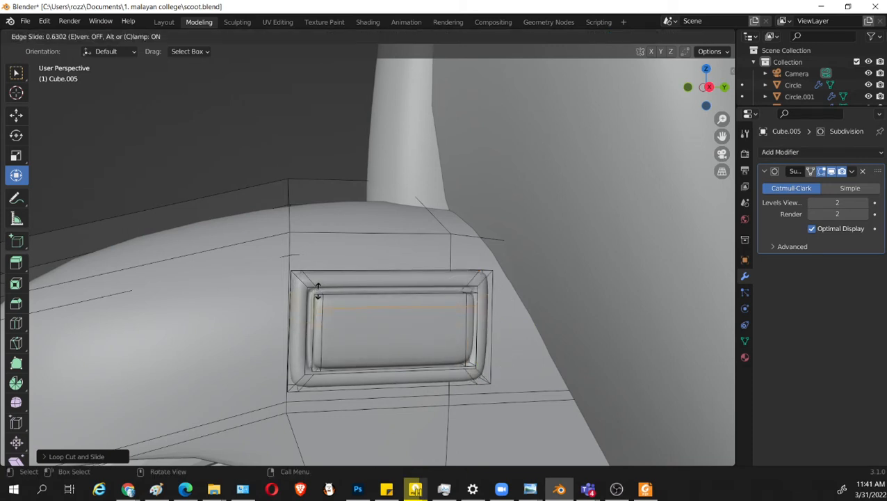
click(317, 292)
key(ctrl+r)
click(318, 333)
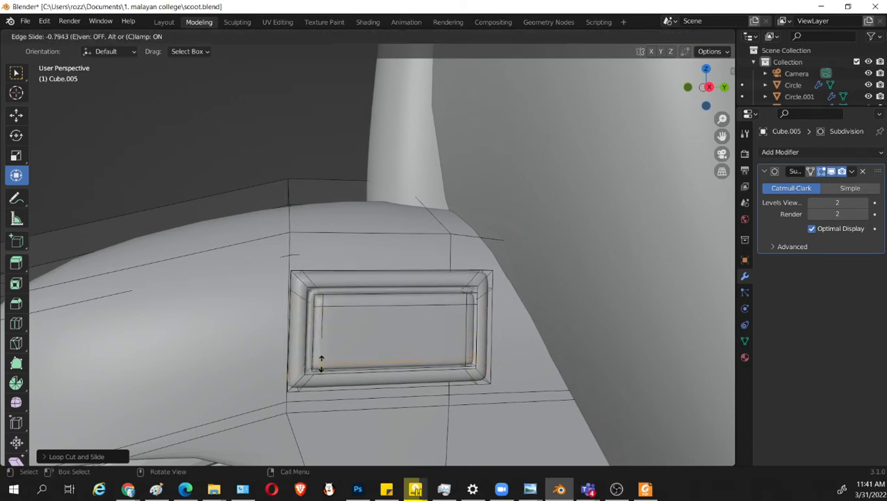
click(321, 363)
Try narrowing the whole side plate along Y, and undo that together with its added loop cuts.
middle_drag(433, 364, 419, 362)
key(l)
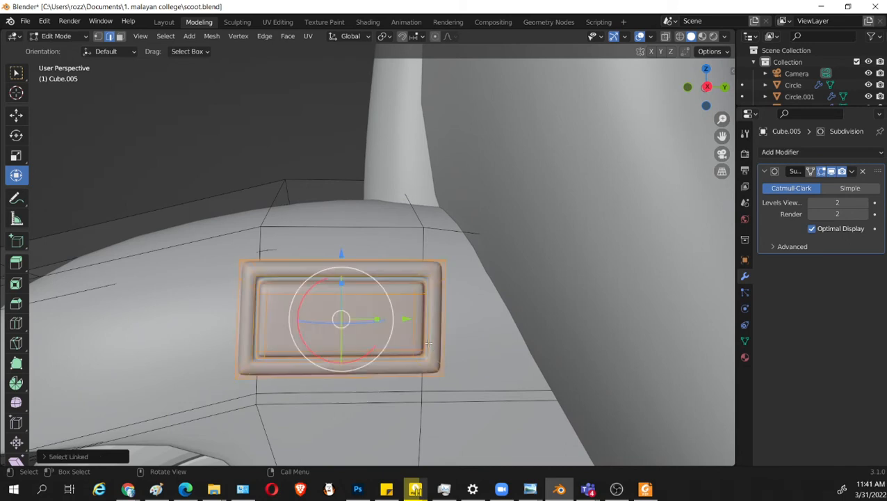
drag(379, 322, 364, 318)
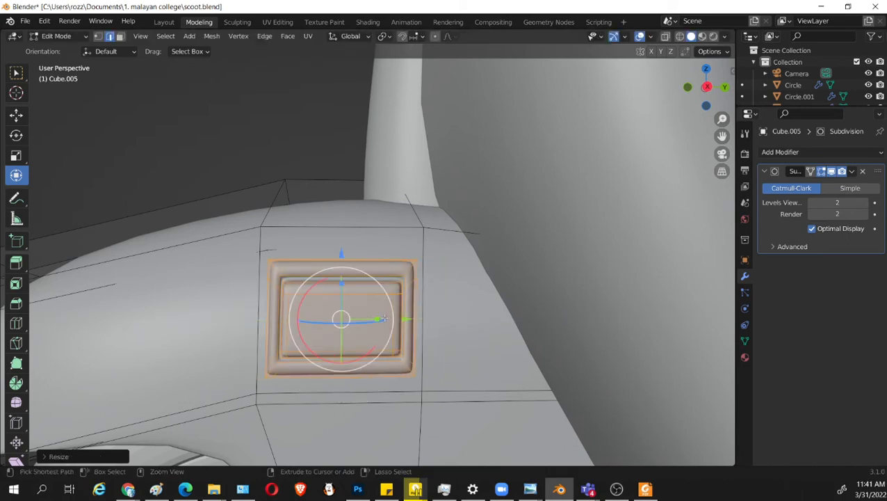
key(ctrl+z)
key(ctrl+z)
key(ctrl+z)
key(ctrl+z)
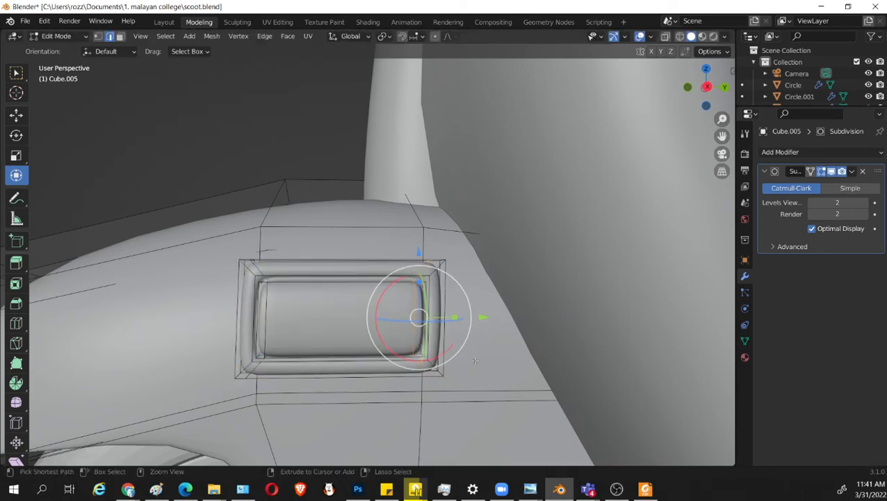
key(ctrl+z)
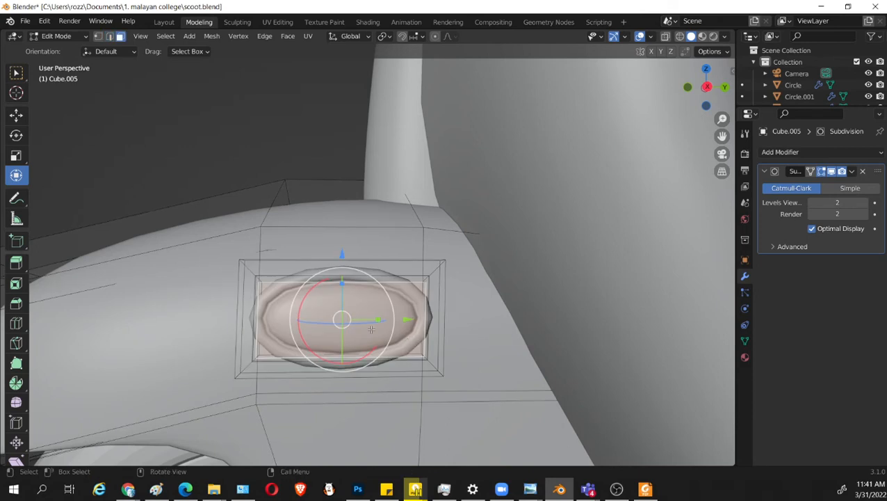
Try adding two separate vertical loop cuts across the side plate, and undo both.
key(ctrl+r)
click(337, 289)
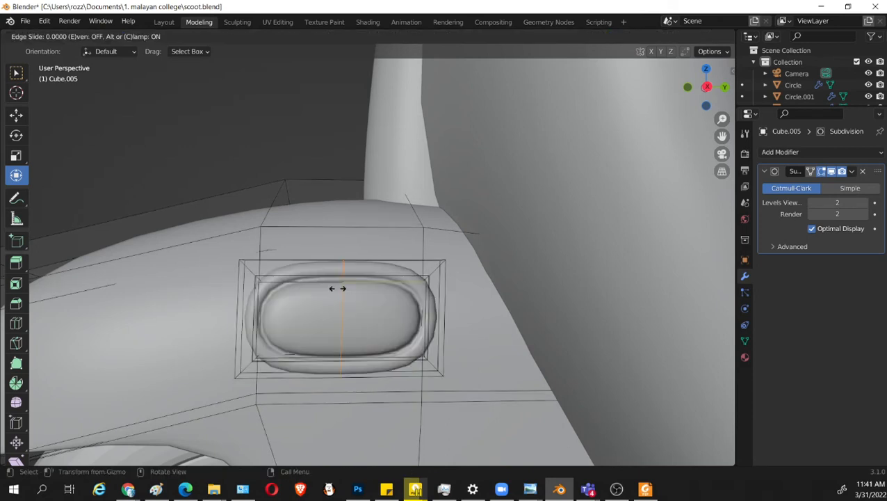
click(308, 290)
key(ctrl+r)
click(346, 286)
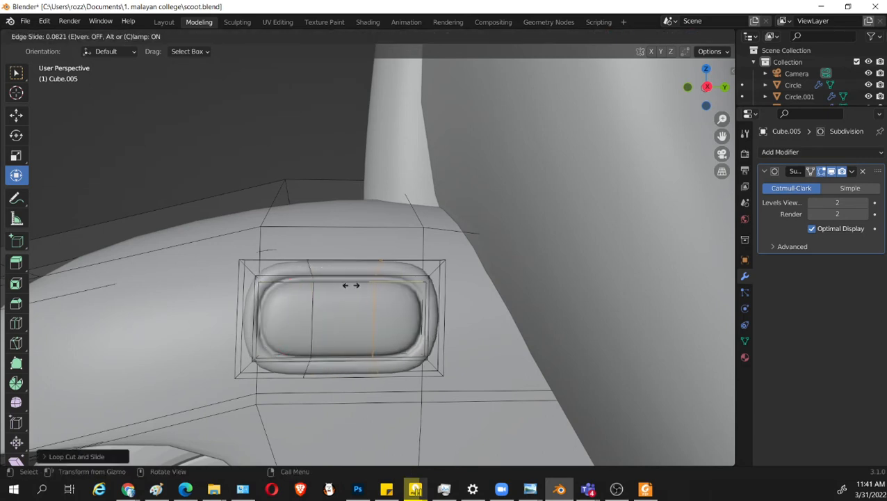
click(354, 285)
key(ctrl+z)
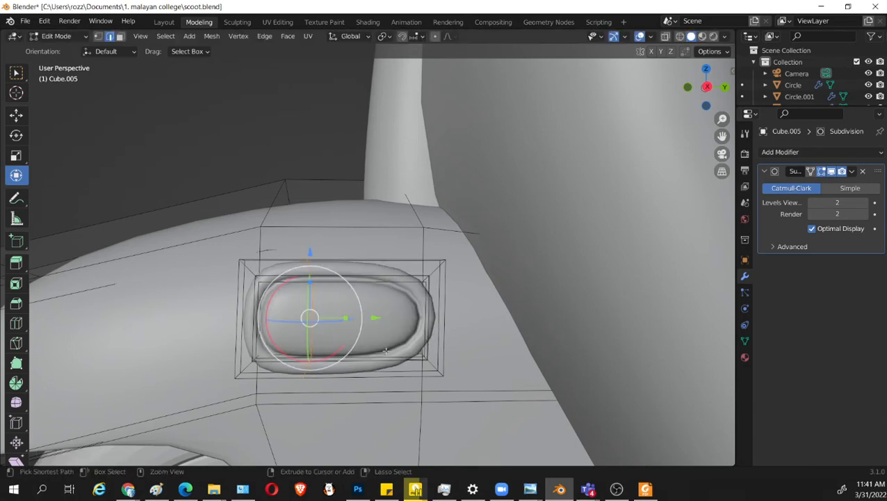
key(ctrl+z)
Add two evenly spaced vertical loop cuts across the side plate and scale them slightly apart.
key(ctrl+r)
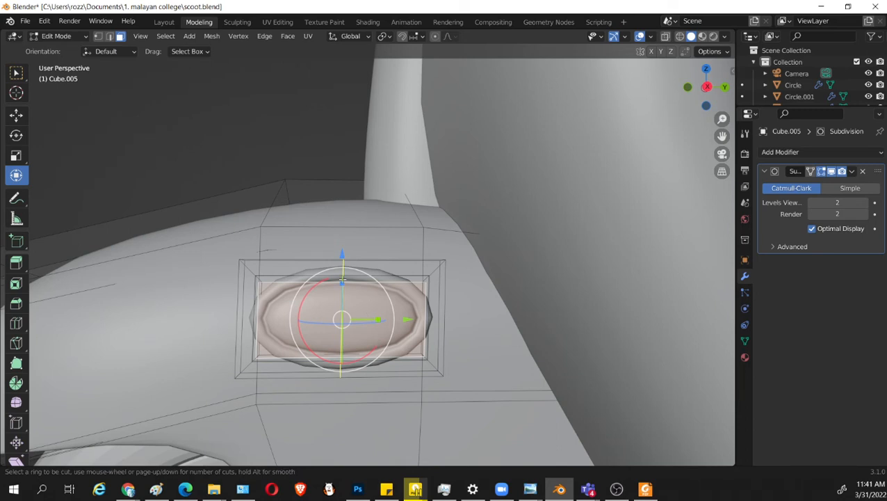
scroll(341, 280, up, 1)
click(343, 280)
right_click(345, 280)
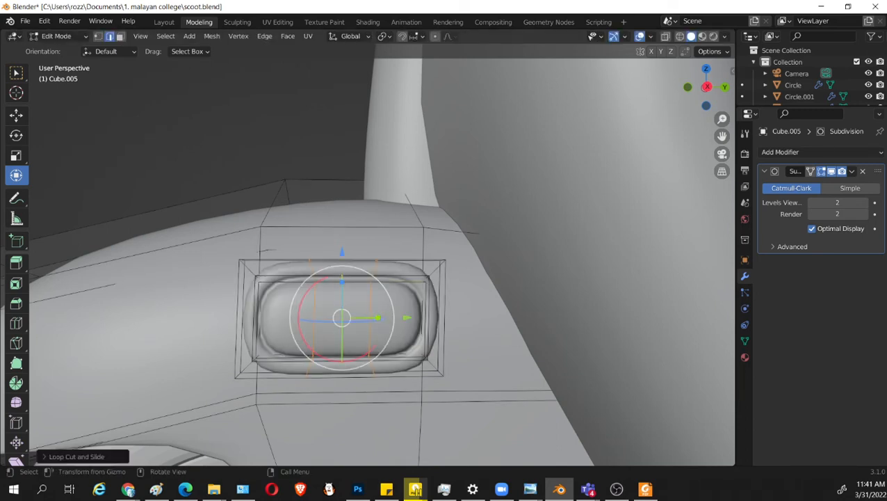
key(s)
click(461, 354)
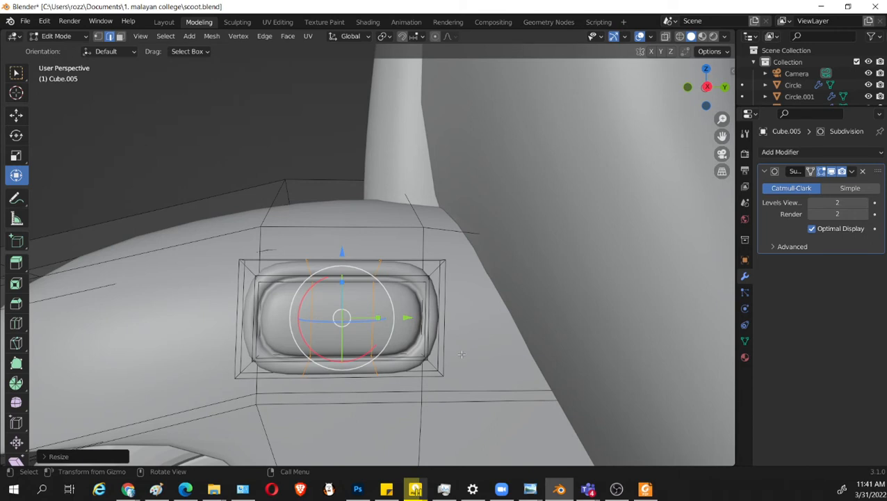
Select the side plate's linked geometry and move it down along the fender's side.
click(417, 491)
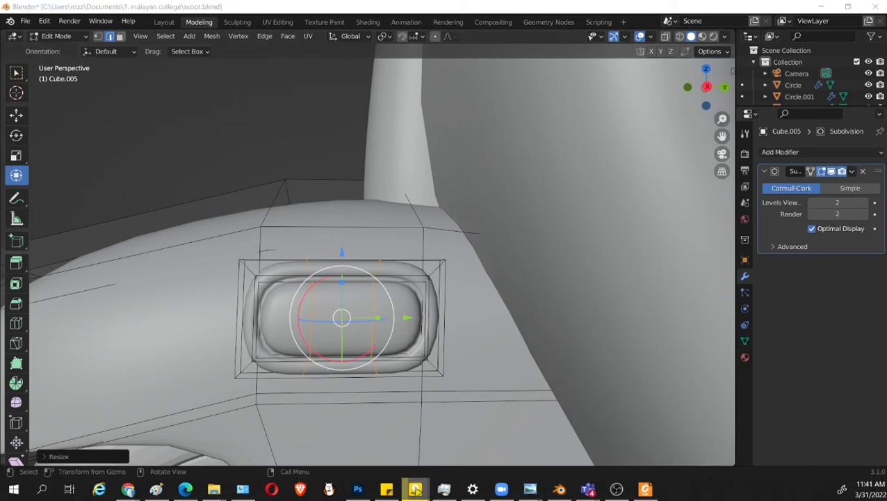
right_click(405, 318)
click(420, 279)
key(l)
middle_drag(421, 279, 506, 299)
scroll(507, 299, down, 4)
drag(458, 237, 503, 306)
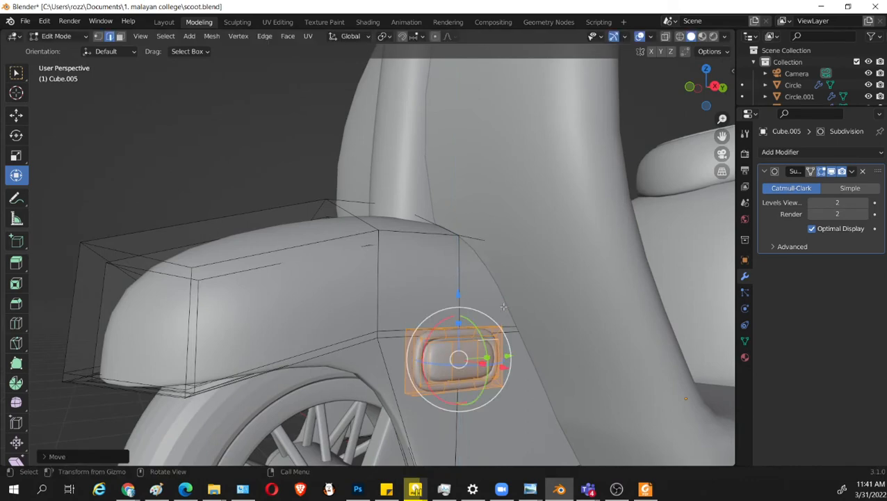
Delete the side plate's back faces on the side facing the fender.
key(KP_1)
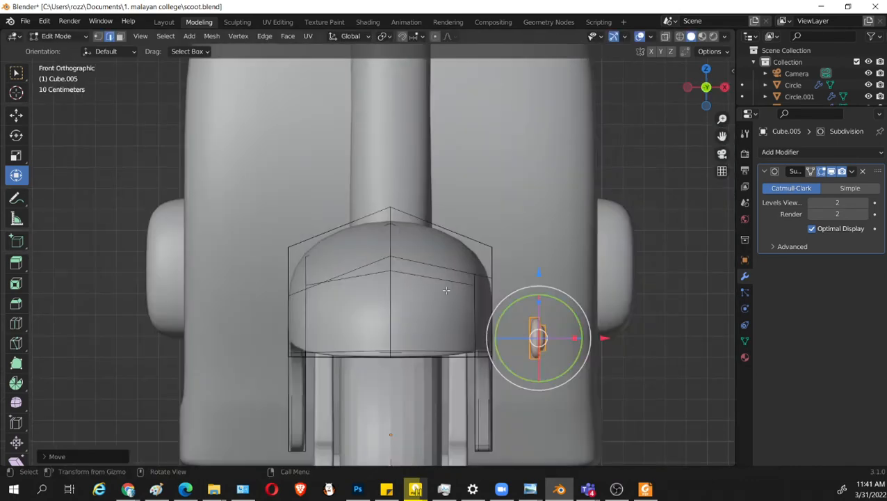
middle_drag(536, 374, 520, 388)
click(659, 376)
click(537, 379)
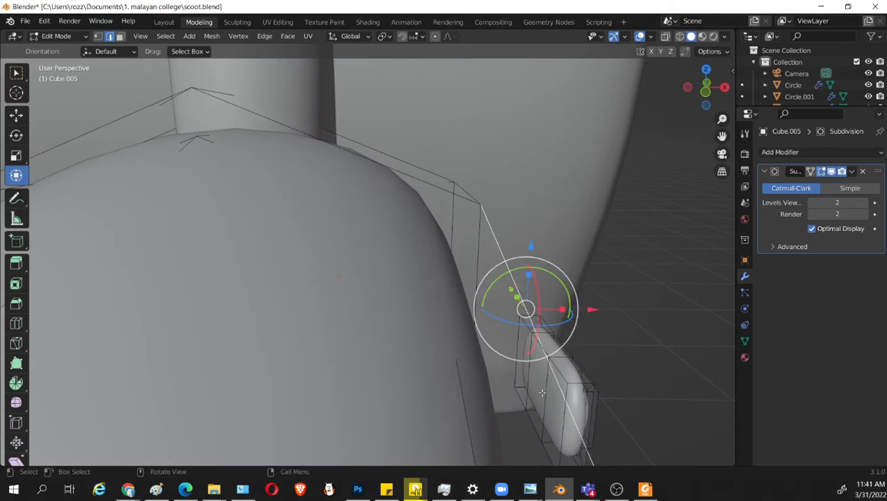
key(3)
click(543, 391)
mouse_move(581, 360)
middle_down()
mouse_move(584, 370)
mouse_move(570, 367)
middle_up()
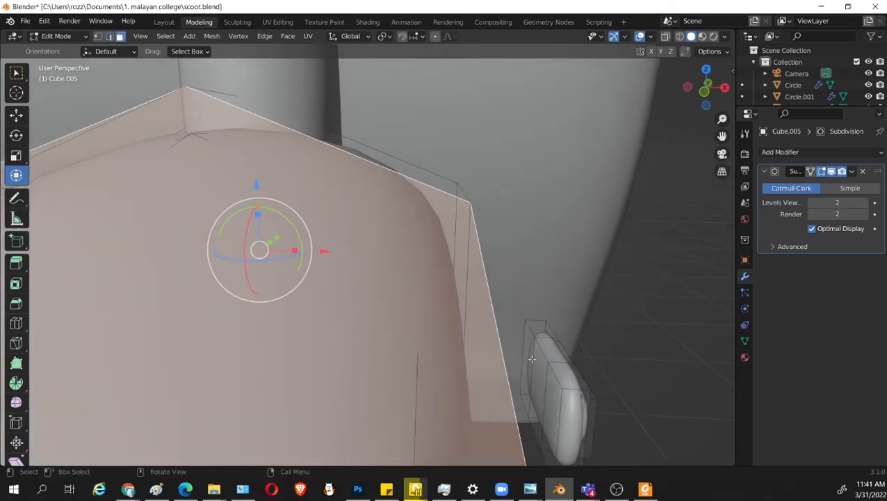
click(529, 358)
shift+click(540, 378)
shift+click(554, 399)
key(x)
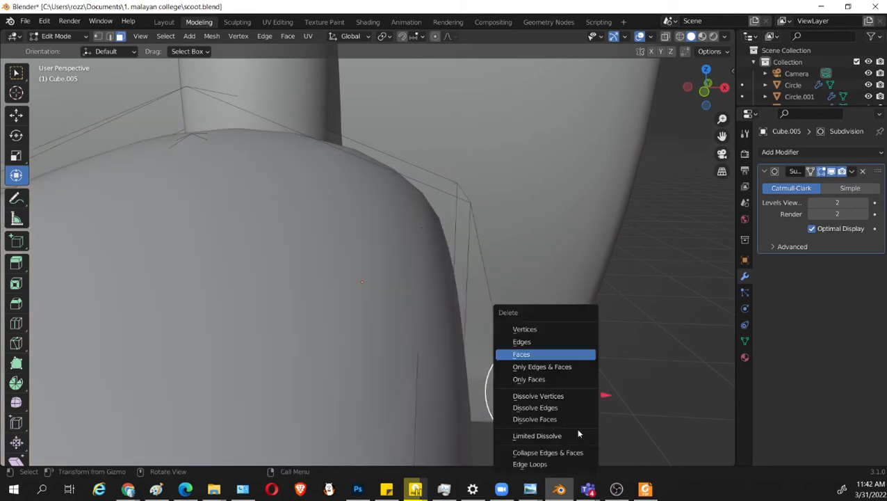
click(525, 354)
Select the rest of the side plate's linked geometry, move it against the fender's side and tilt it slightly.
key(ctrl+l)
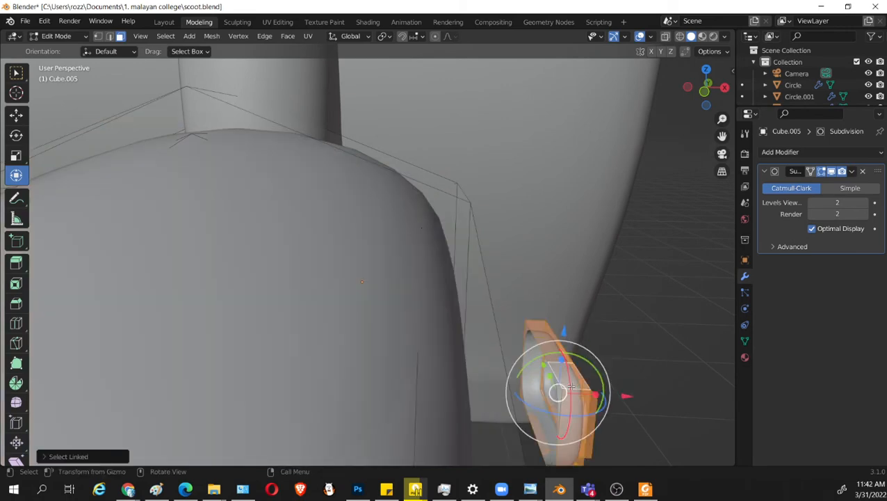
key(KP_3)
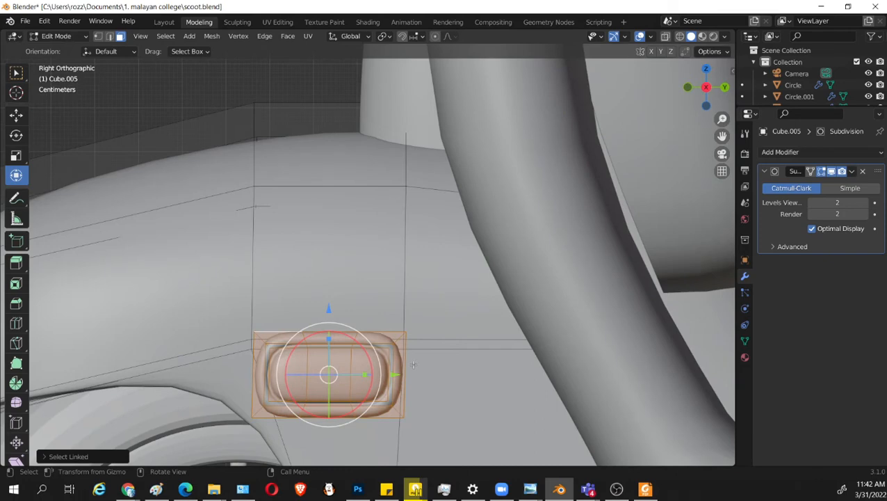
key(KP_1)
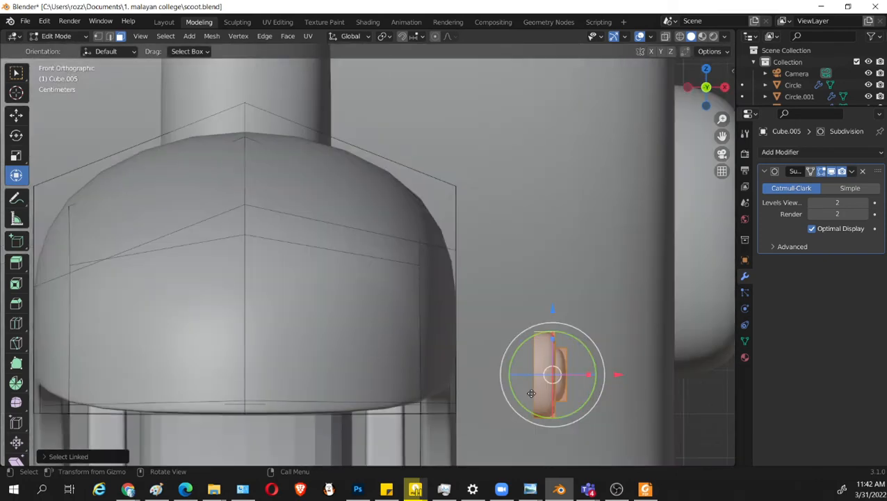
key(g)
click(451, 344)
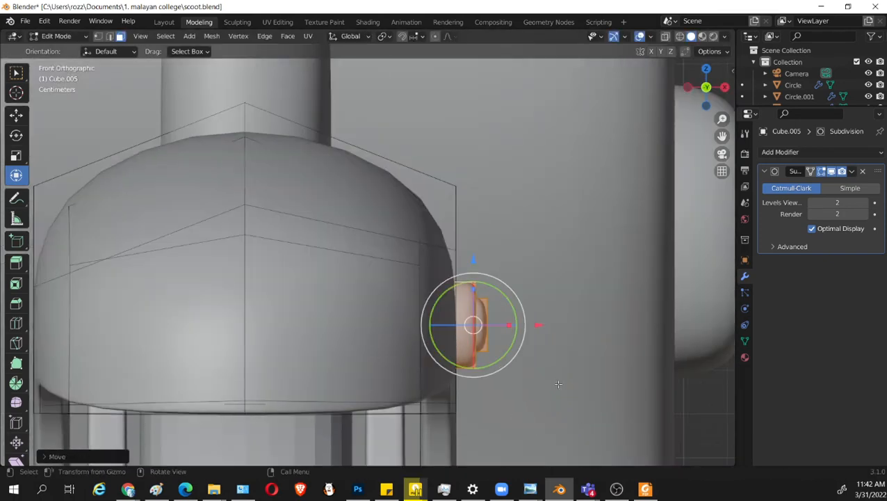
key(r)
click(564, 376)
key(g)
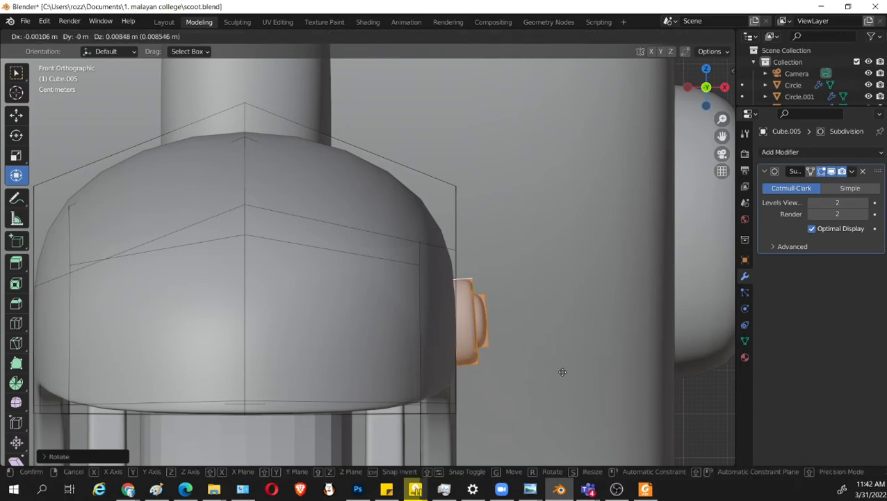
click(562, 367)
Reposition the side plate higher on the fender in side view and scale it down slightly.
key(KP_3)
scroll(485, 352, down, 3)
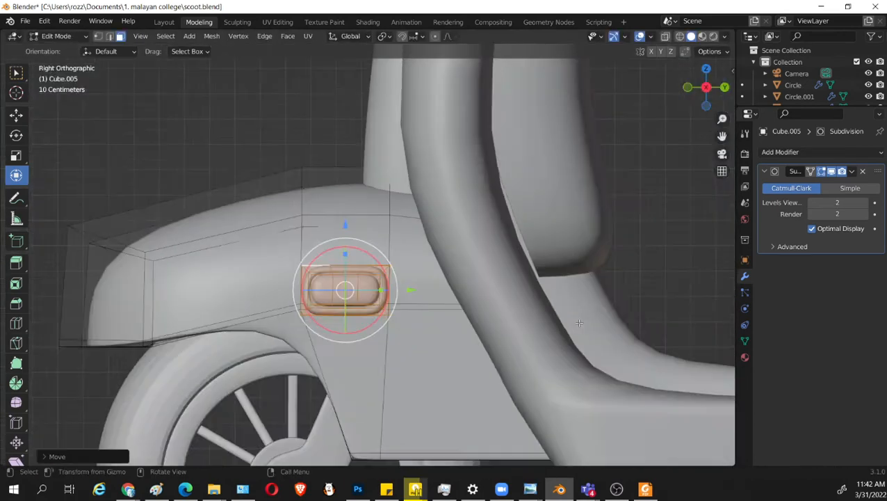
key(g)
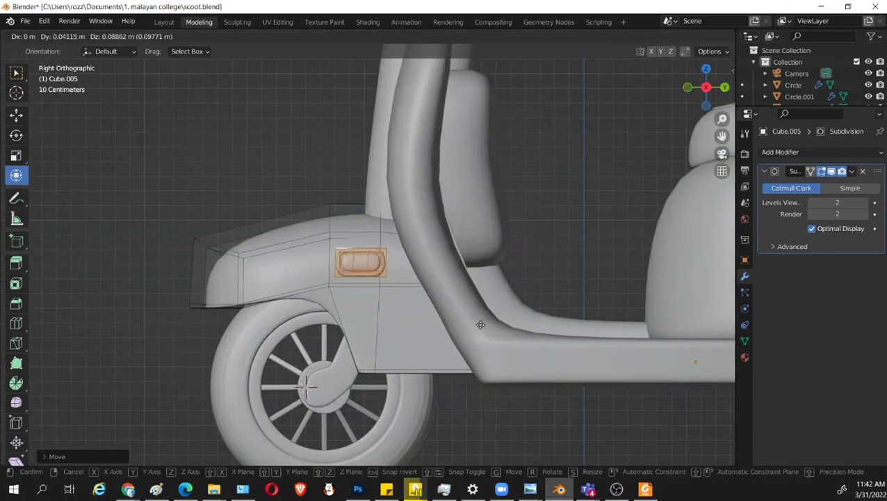
click(480, 327)
key(s)
click(458, 314)
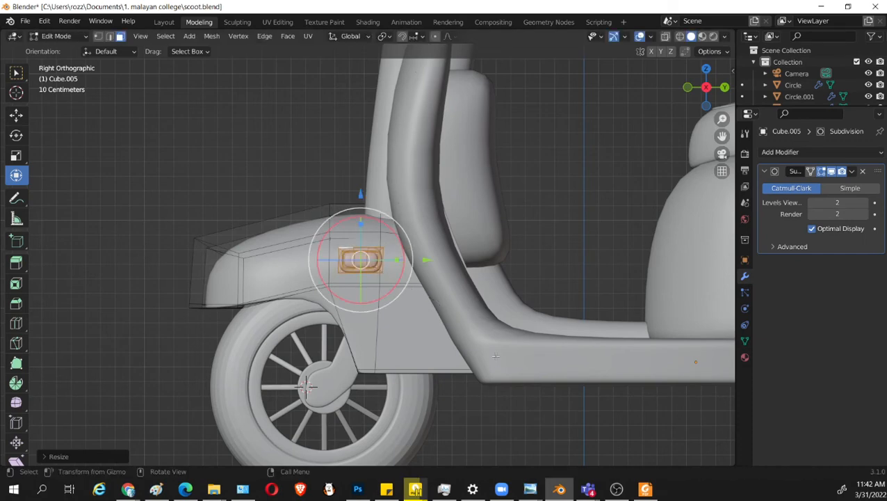
Rotate the side plate in front view and move it inward so that it follows the fender's curved side.
middle_drag(392, 319, 568, 352)
key(KP_1)
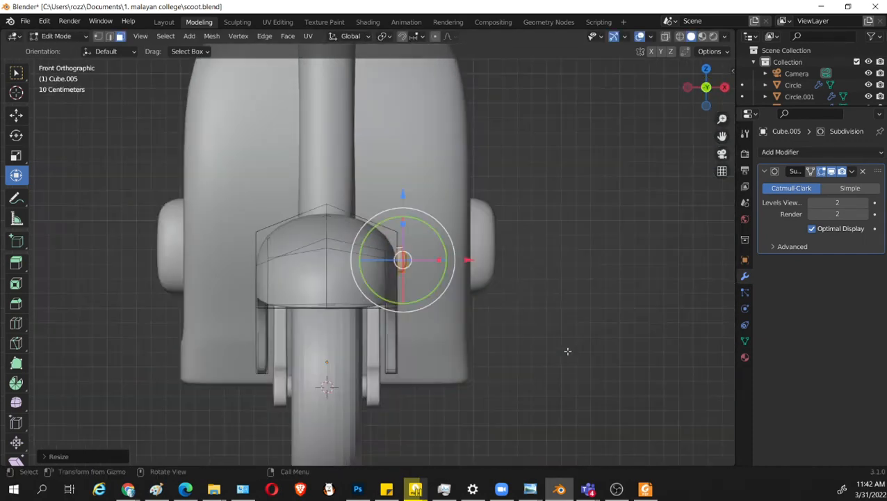
scroll(556, 327, up, 5)
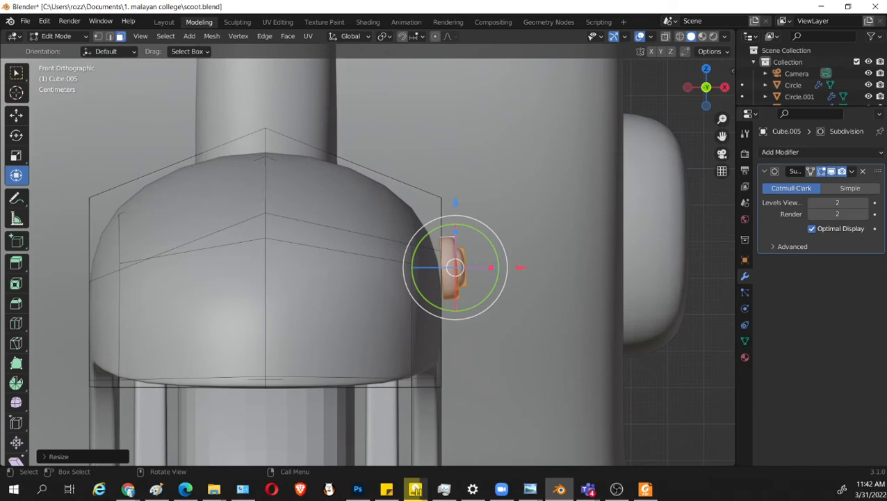
key(r)
click(580, 300)
key(g)
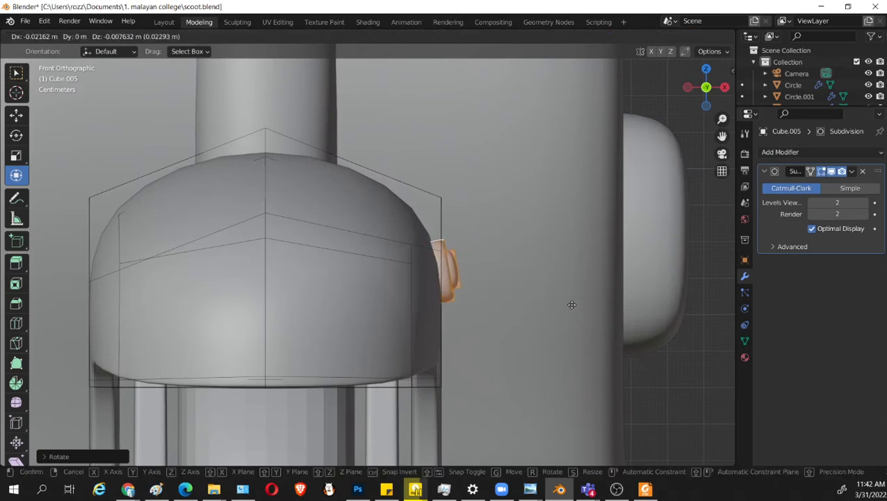
click(570, 304)
key(r)
click(615, 318)
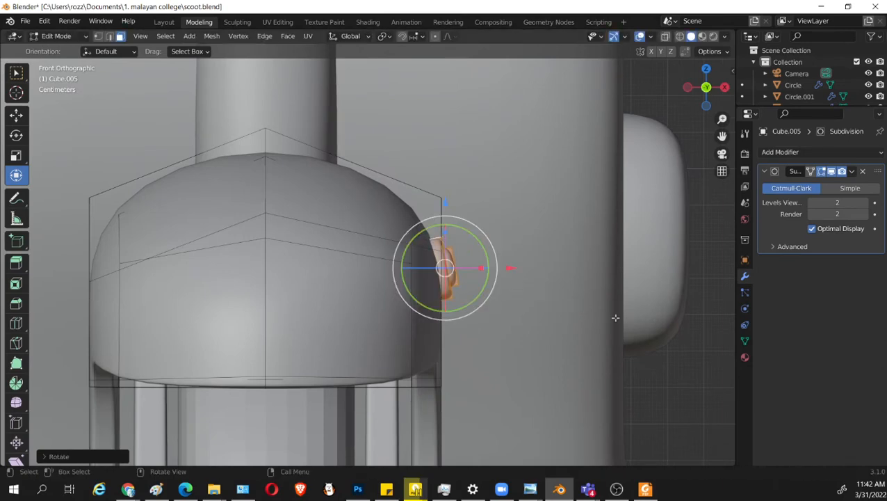
Return the fender to Object Mode and save scoot.blend.
key(ctrl+s)
key(Tab)
middle_drag(619, 352, 529, 379)
key(ctrl+s)
scroll(522, 374, down, 7)
key(KP_3)
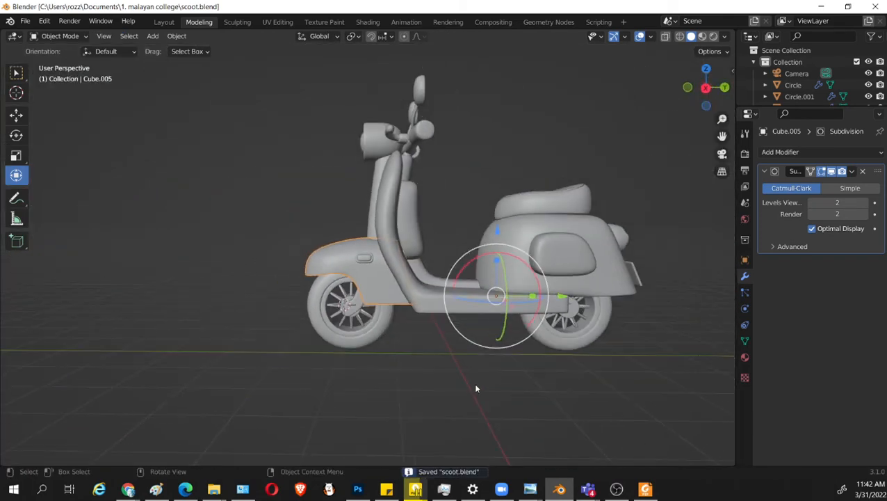
scroll(474, 385, up, 2)
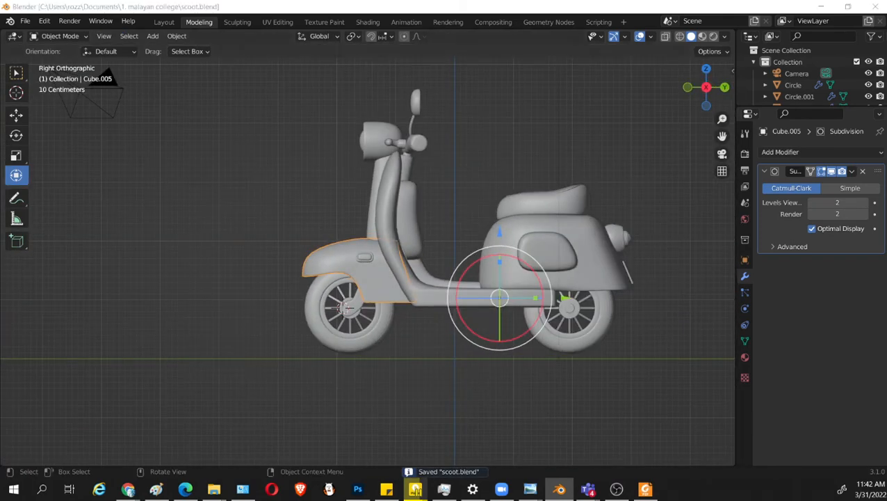
click(415, 488)
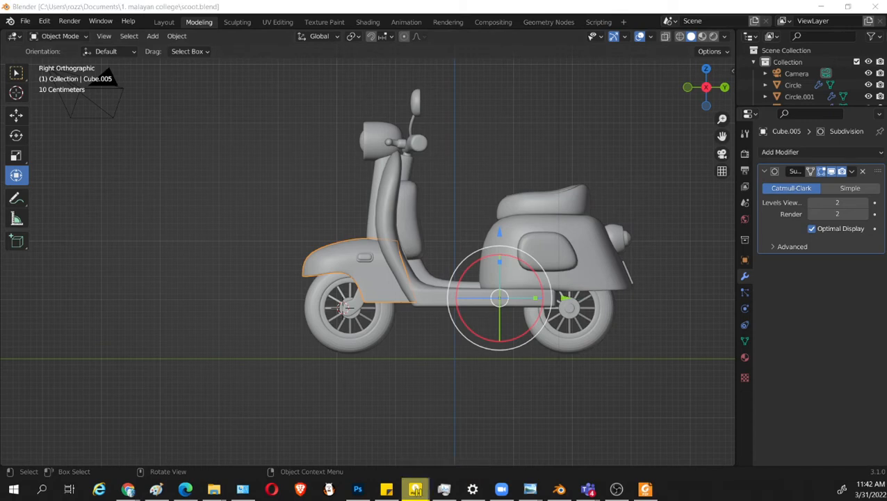
Select the side plate's linked geometry in the fender mesh and separate the selection into its own object.
scroll(410, 316, up, 2)
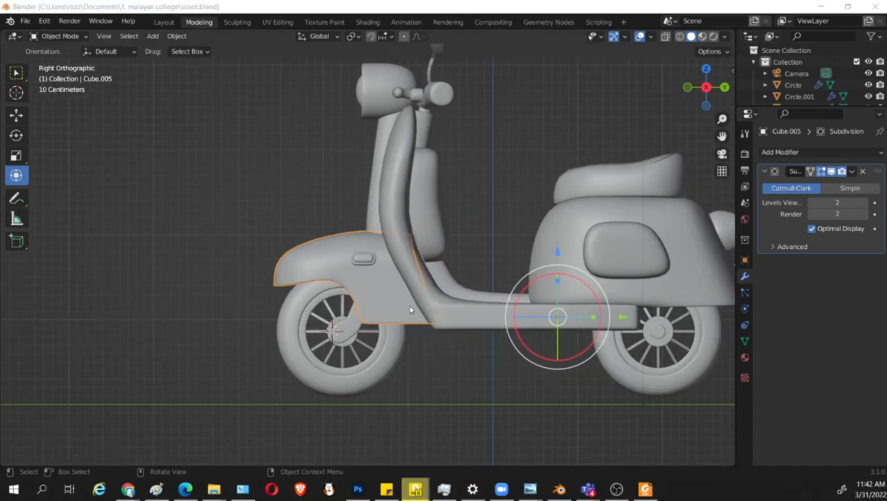
middle_drag(410, 316, 410, 296)
middle_drag(421, 338, 413, 403)
click(370, 286)
click(322, 286)
key(Tab)
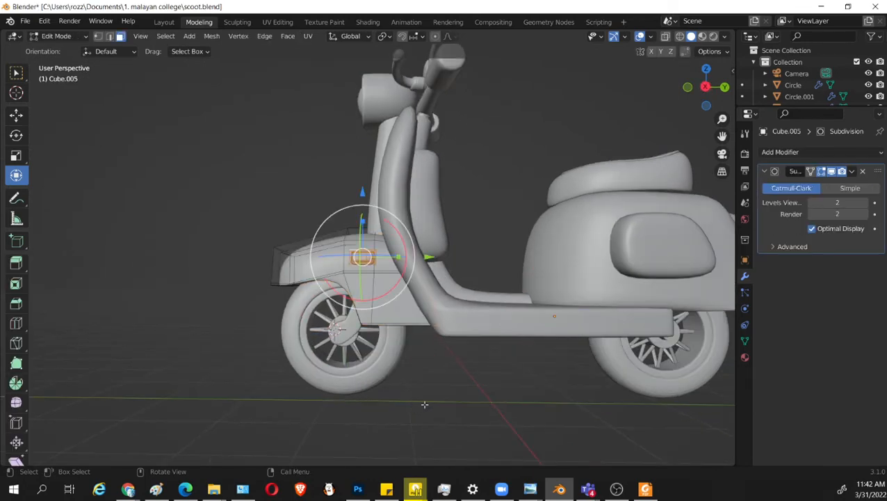
key(KP_1)
key(KP_3)
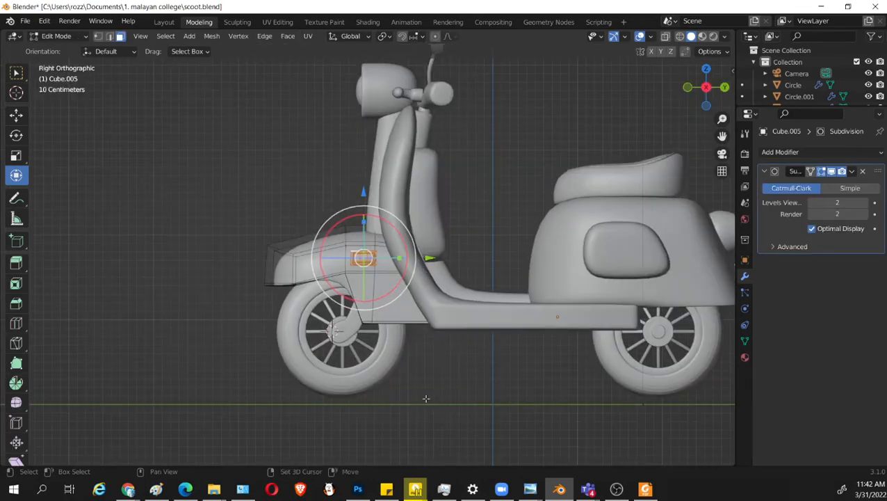
key(alt+z)
scroll(306, 318, up, 4)
key(1)
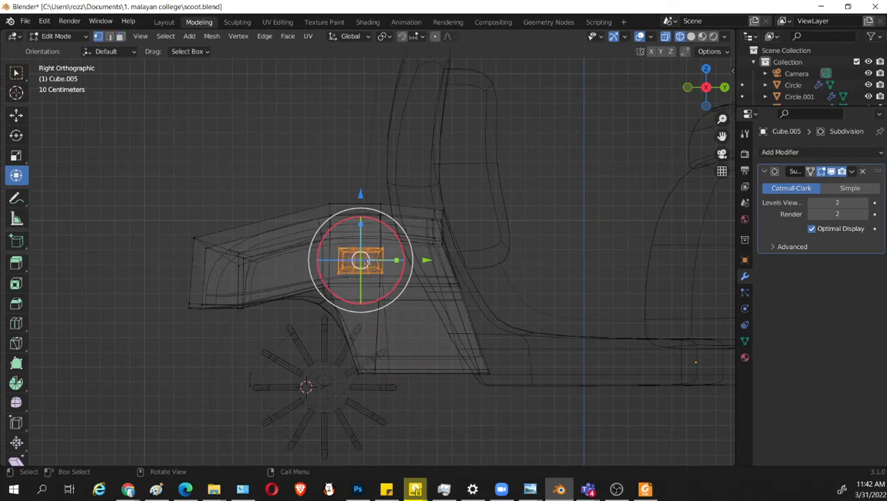
key(alt+a)
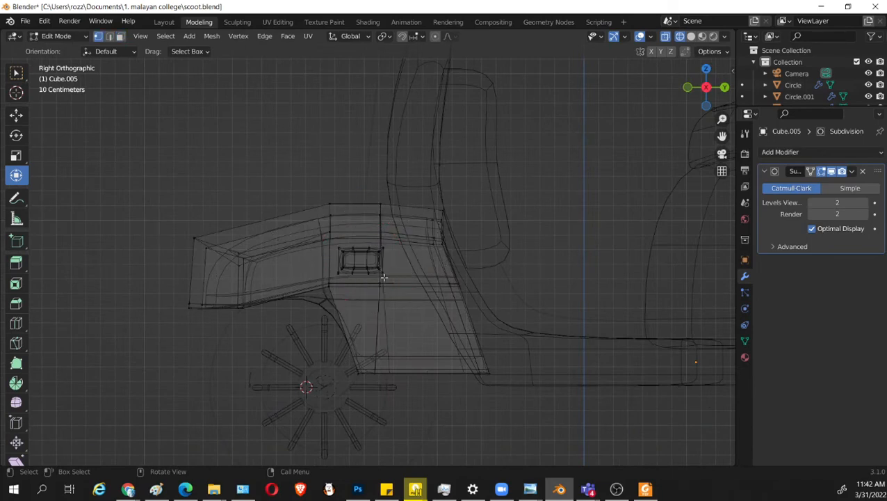
key(l)
key(p)
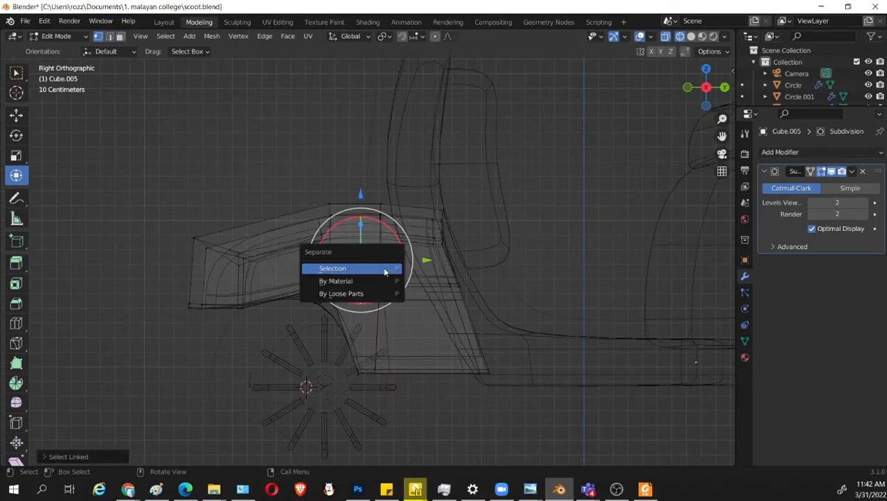
click(385, 269)
Edit only the fender mesh and move its vertex column at the wheel-arch bend slightly rearward along Y.
key(Tab)
key(Tab)
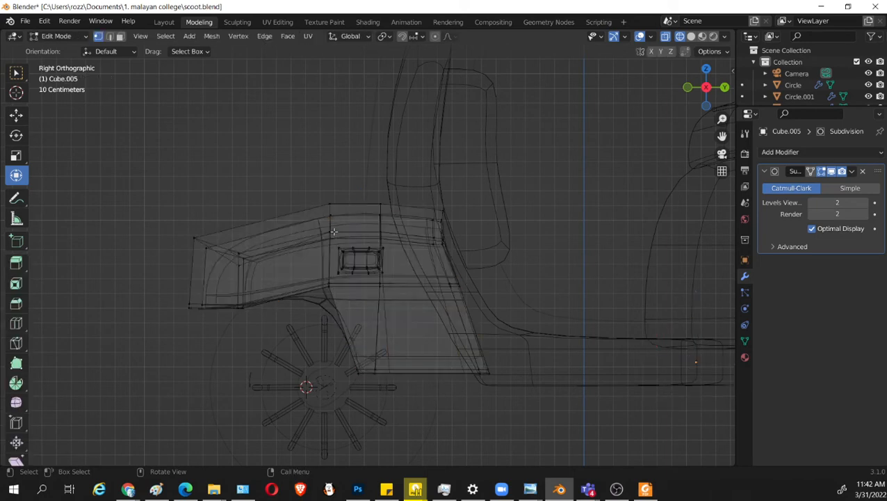
key(Tab)
key(Tab)
key(Tab)
key(Tab)
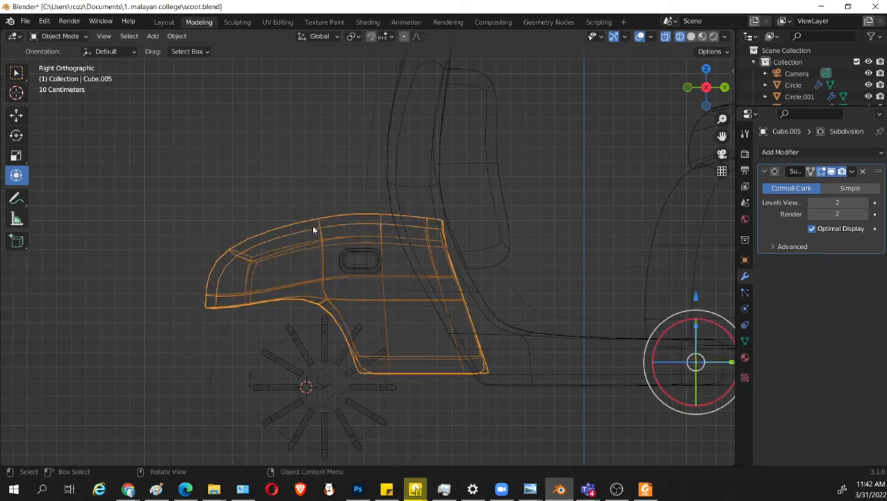
drag(286, 156, 381, 435)
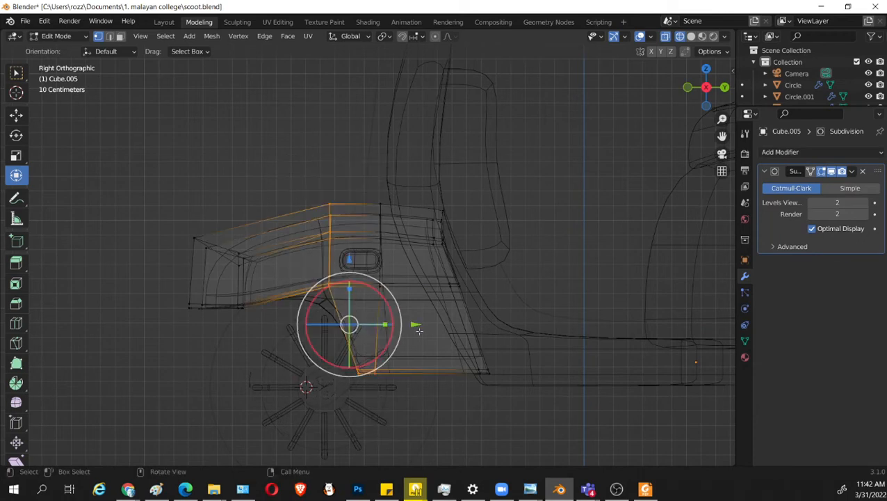
mouse_move(415, 324)
mouse_down()
mouse_move(425, 325)
mouse_move(411, 308)
mouse_up()
drag(413, 308, 412, 308)
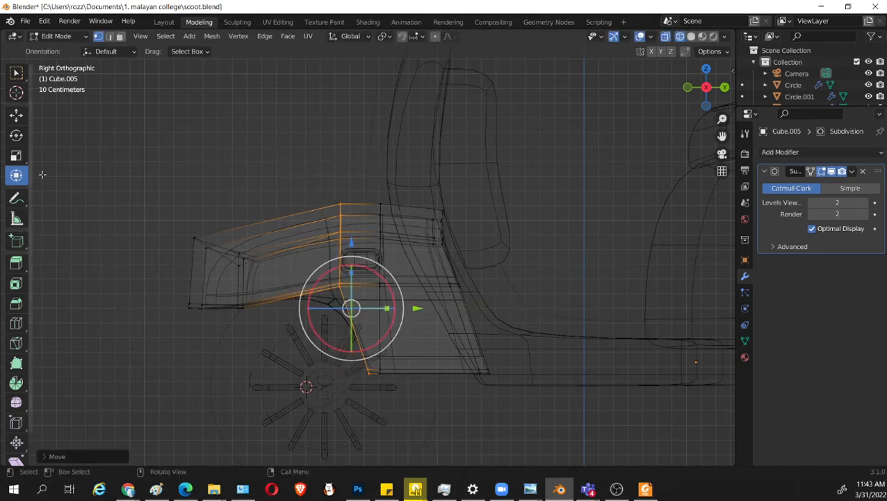
Move the fender's front-end vertices slightly rearward to shorten its nose, and return to Object Mode with solid shading.
drag(59, 162, 331, 333)
drag(296, 287, 307, 294)
key(Tab)
key(shift+z)
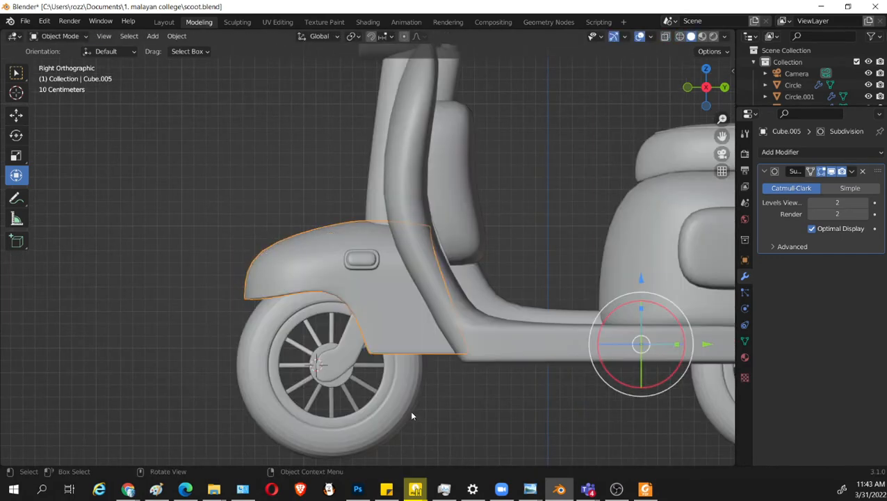
Select the front wheel and its fork, move them rearward along Y by about 0.07 m, and save scoot.blend.
click(410, 410)
drag(470, 438, 209, 362)
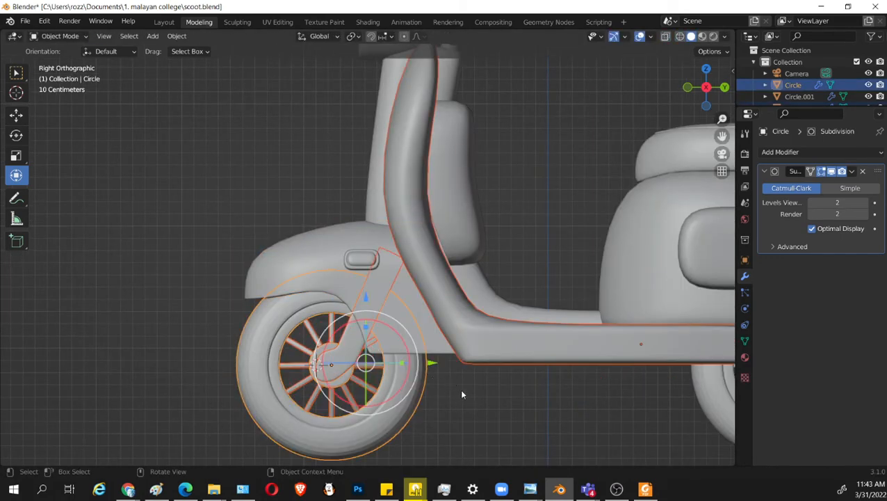
drag(507, 449, 148, 374)
key(g)
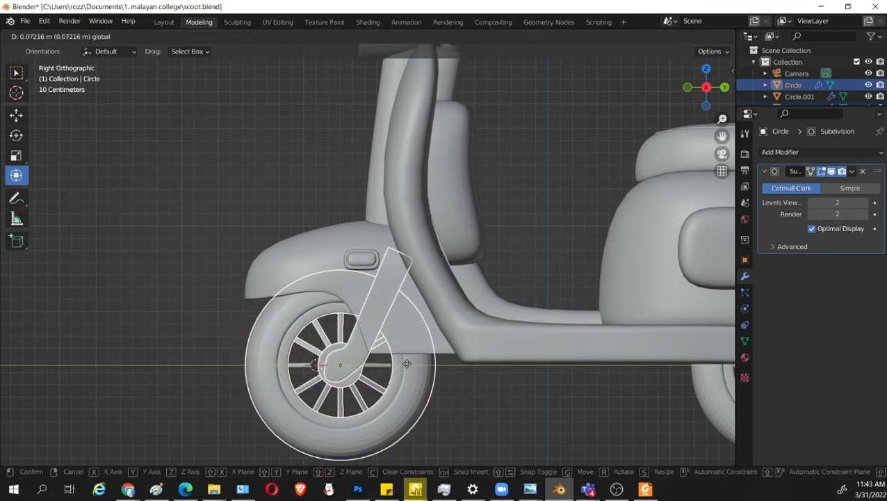
click(407, 362)
key(ctrl+s)
scroll(472, 355, down, 5)
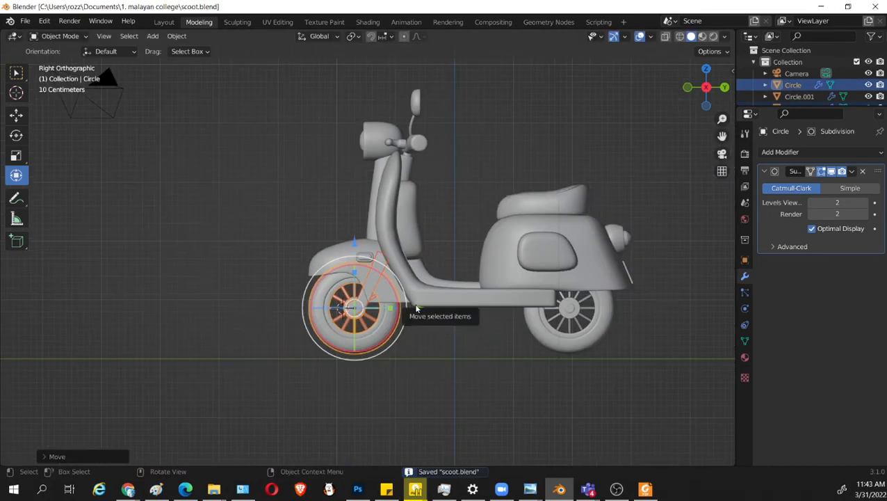
key(g)
key(y)
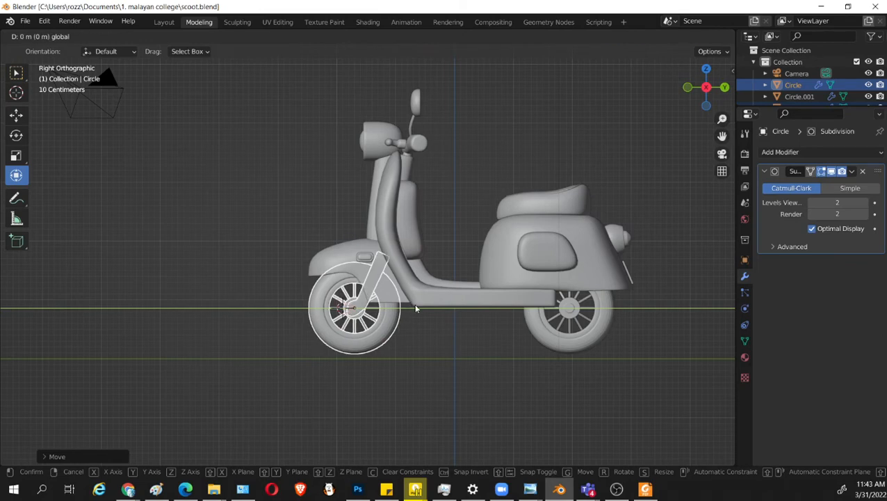
click(416, 308)
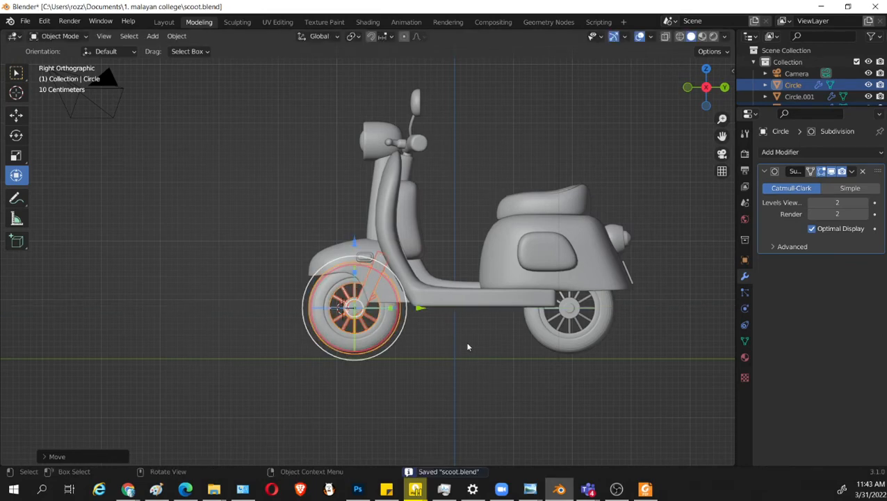
Try to rotate the front fender's nose vertices, return to Object Mode, and save scoot.blend.
click(316, 257)
key(Tab)
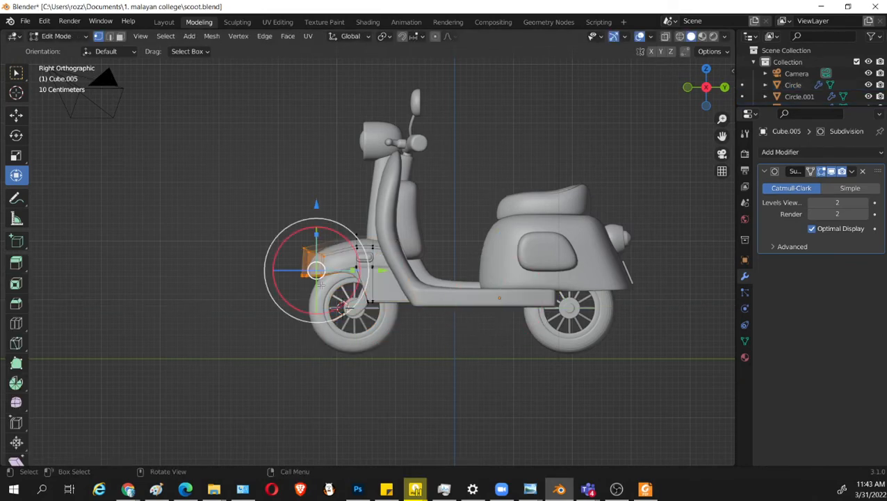
scroll(303, 276, up, 3)
key(r)
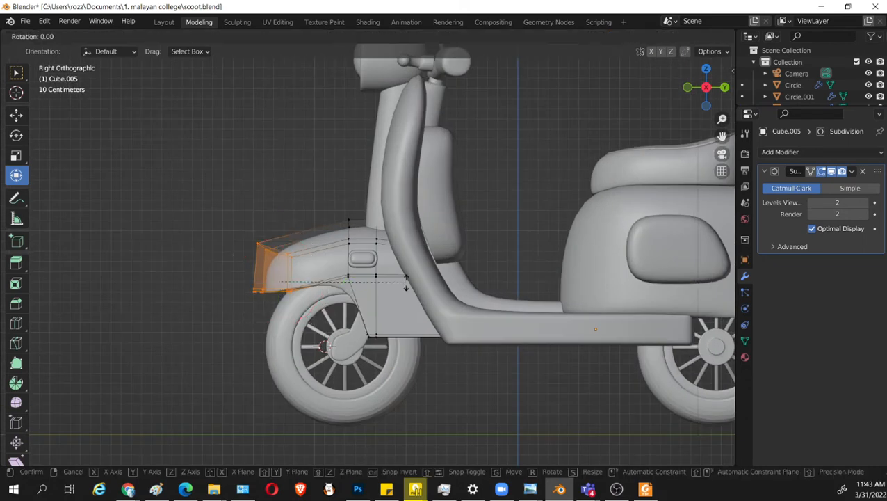
key(Escape)
key(Tab)
key(ctrl+s)
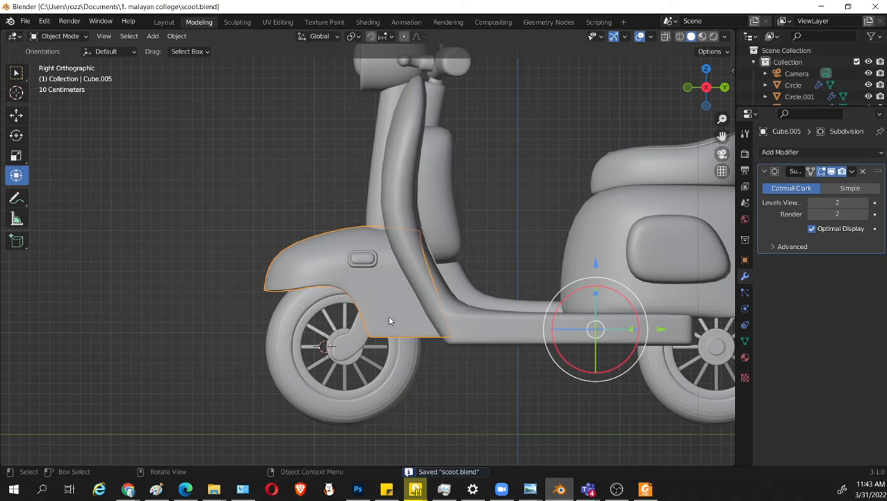
Examine the scooter's side, rear wheel area and the underside of the floorboard, selecting the main body.
middle_drag(428, 306, 420, 282)
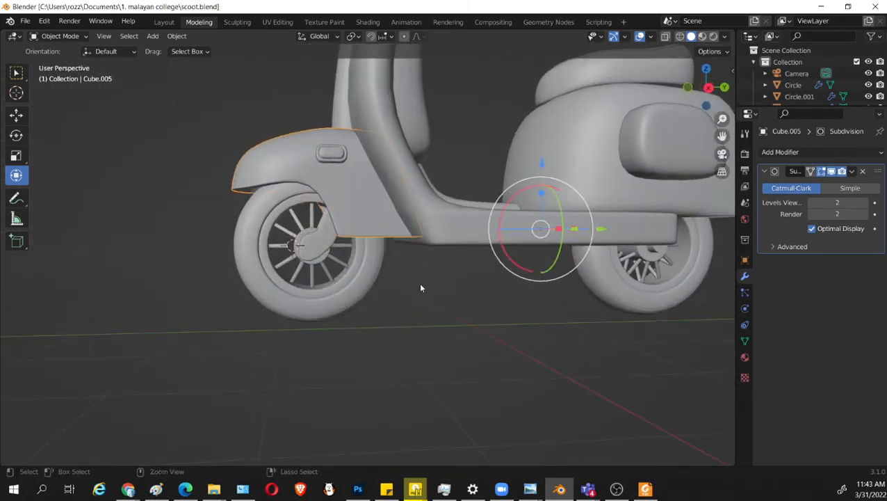
scroll(419, 282, down, 2)
shift+middle_drag(524, 326, 436, 352)
scroll(439, 355, up, 3)
shift+middle_drag(612, 321, 517, 358)
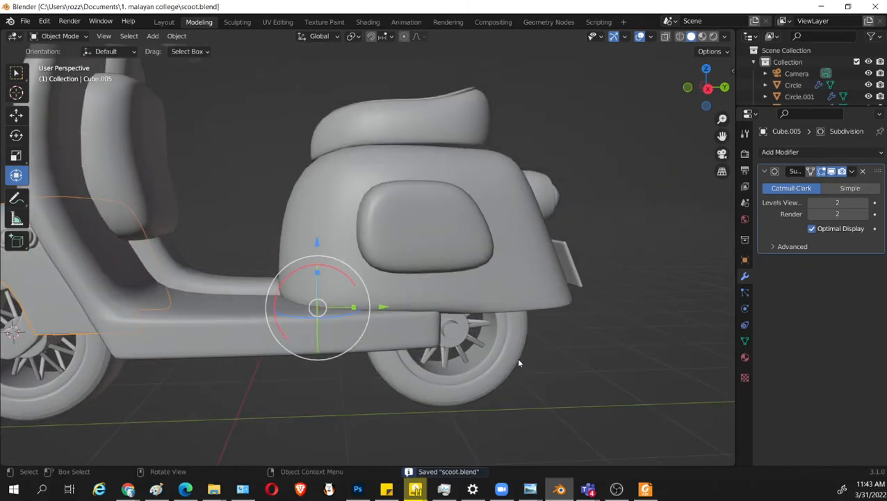
scroll(618, 349, up, 2)
scroll(617, 349, down, 2)
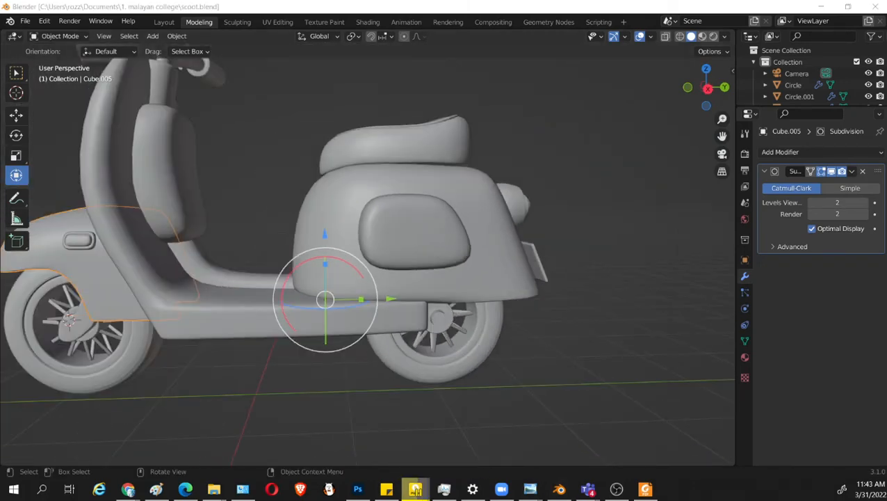
middle_drag(470, 240, 349, 210)
click(356, 201)
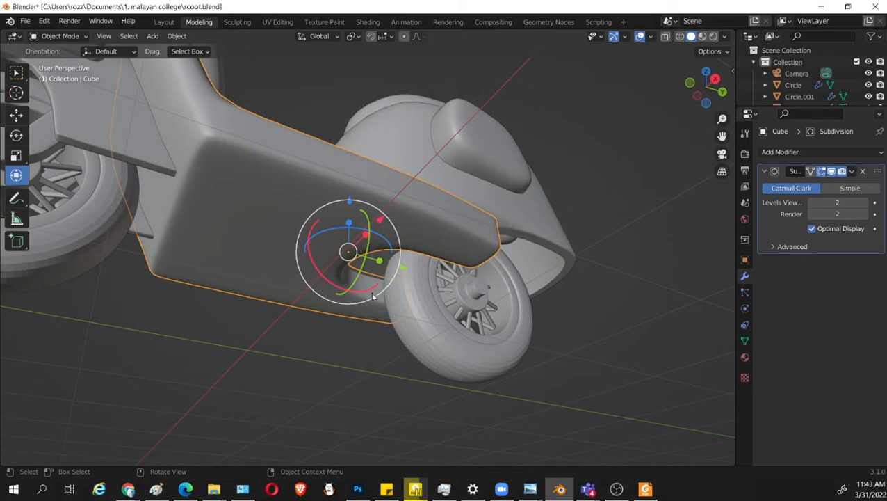
middle_drag(370, 292, 385, 331)
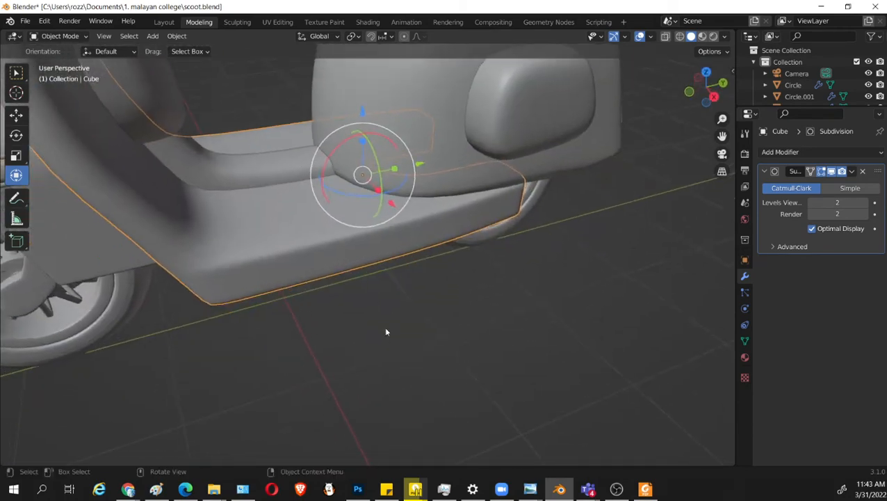
Place the 3D cursor on the floorboard beside its centre tunnel from the top view.
click(20, 94)
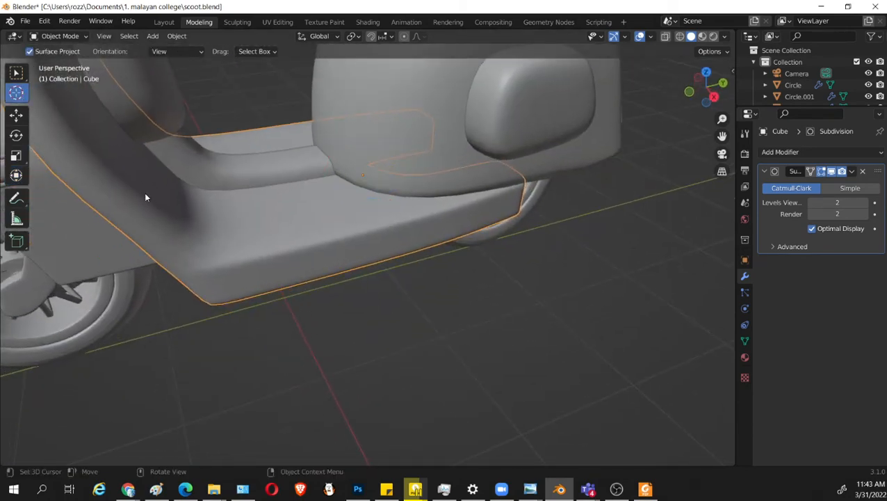
middle_drag(184, 291, 522, 361)
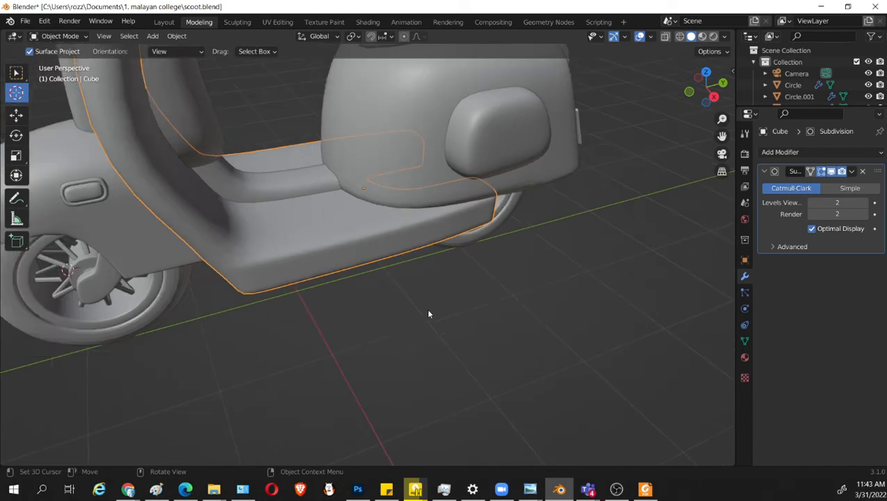
key(KP_7)
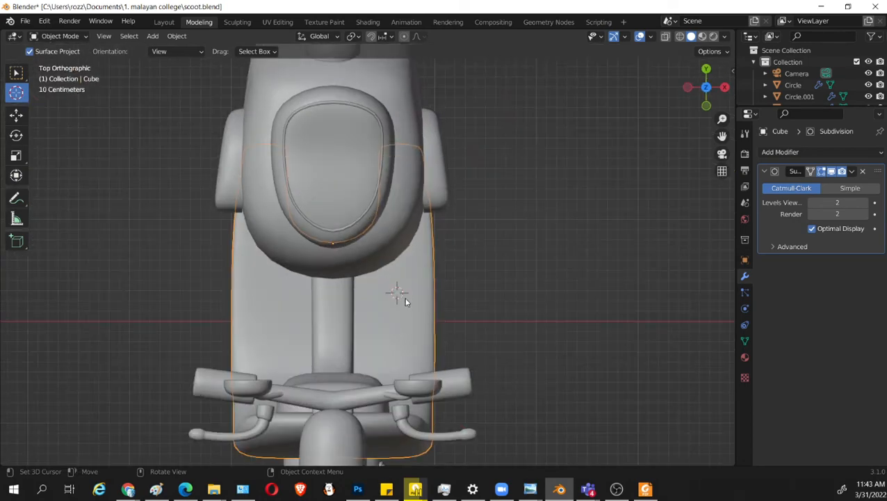
middle_drag(436, 292, 390, 251)
Add a mesh cylinder at the 3D cursor and set it to 12 vertices.
key(shift+a)
mouse_move(372, 242)
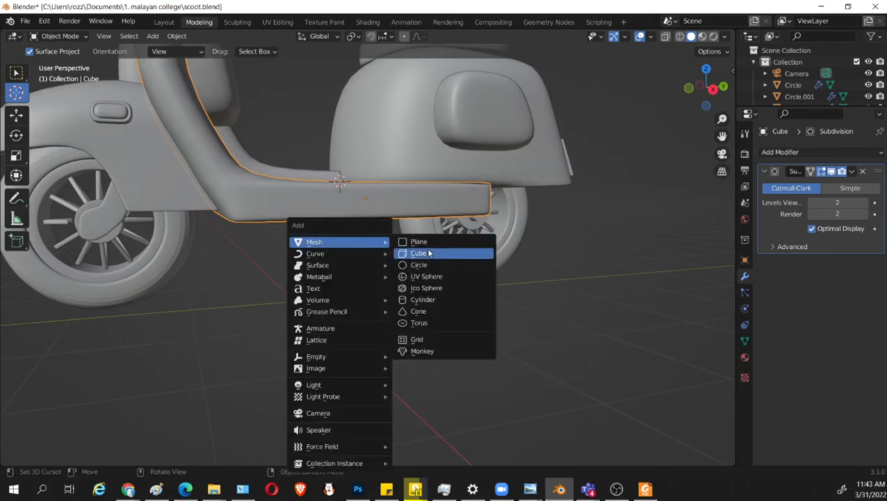
click(425, 299)
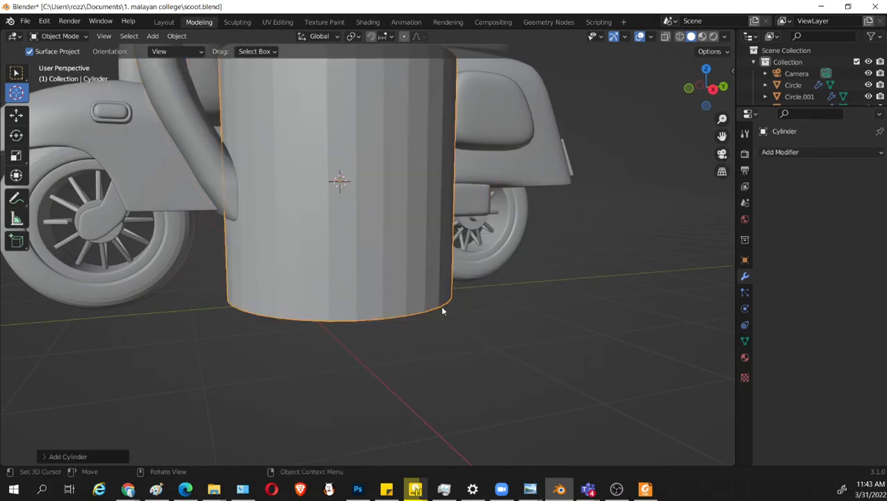
click(108, 459)
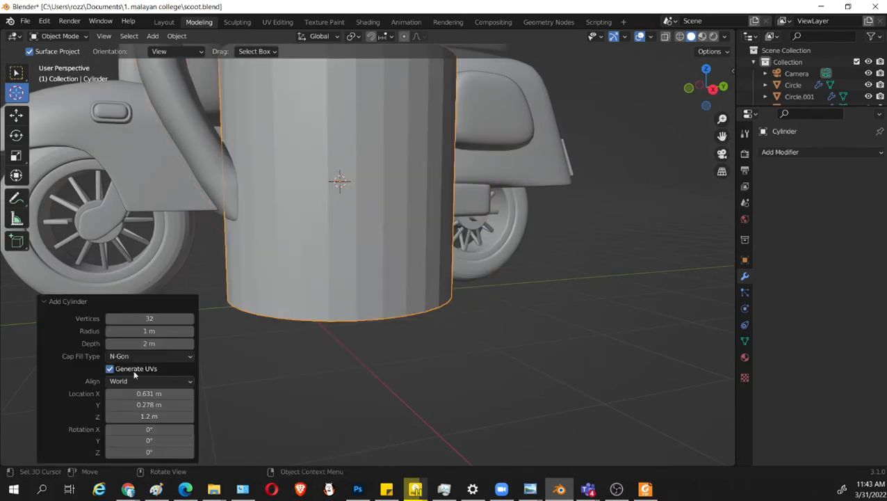
click(177, 321)
text(12)
key(Return)
scroll(378, 306, down, 3)
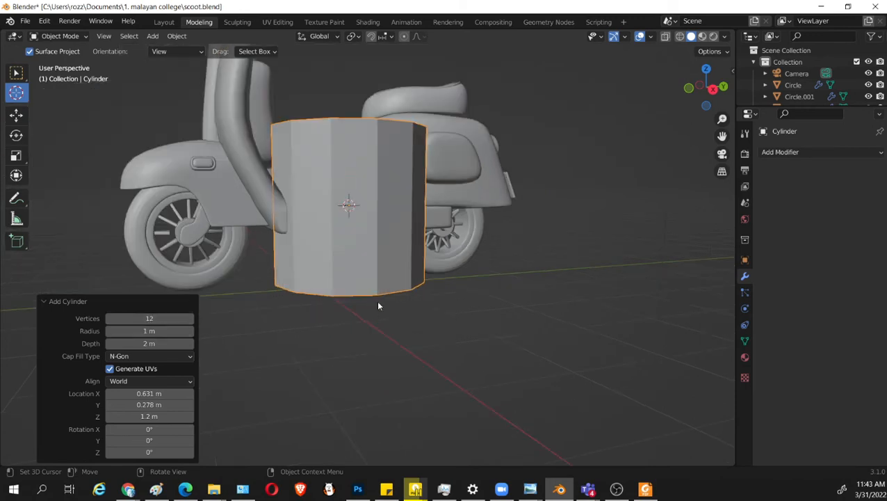
Scale the cylinder down by about 0.385 and lower it about 0.89 m along Z beneath the floorboard.
click(16, 73)
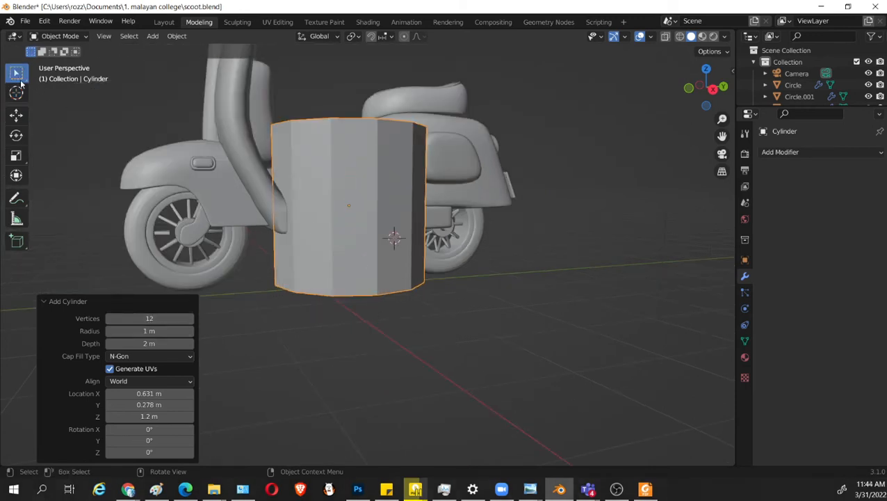
key(s)
click(355, 188)
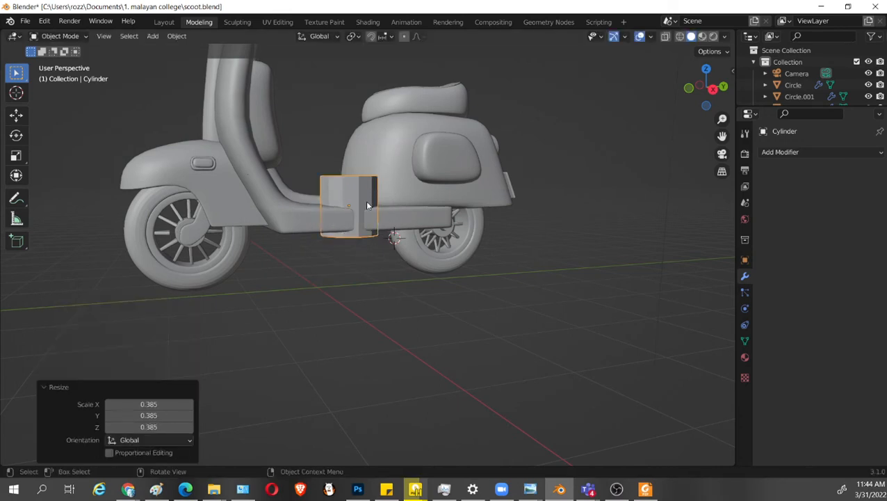
key(shift+space)
click(349, 302)
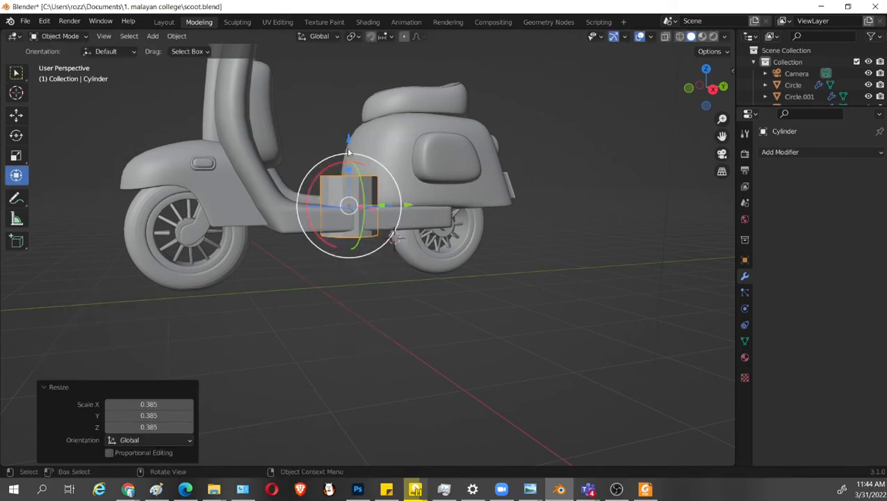
drag(349, 145, 349, 211)
Shrink the cylinder uniformly by about 0.394 and stretch it along Z by about 5.059 into a tall post.
key(s)
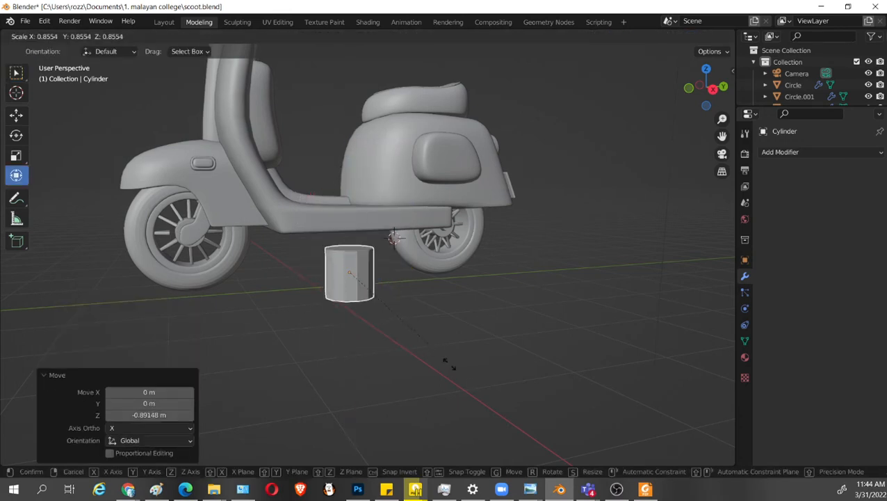
click(389, 319)
key(s)
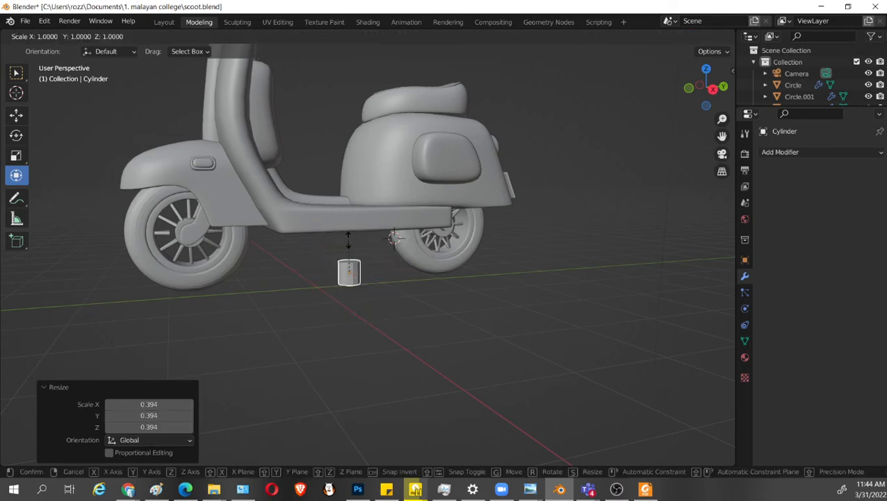
key(z)
click(448, 258)
Scale the post down by about 0.405 and raise it about 0.324 m along Z to meet the floorboard's underside.
middle_drag(448, 258, 508, 273)
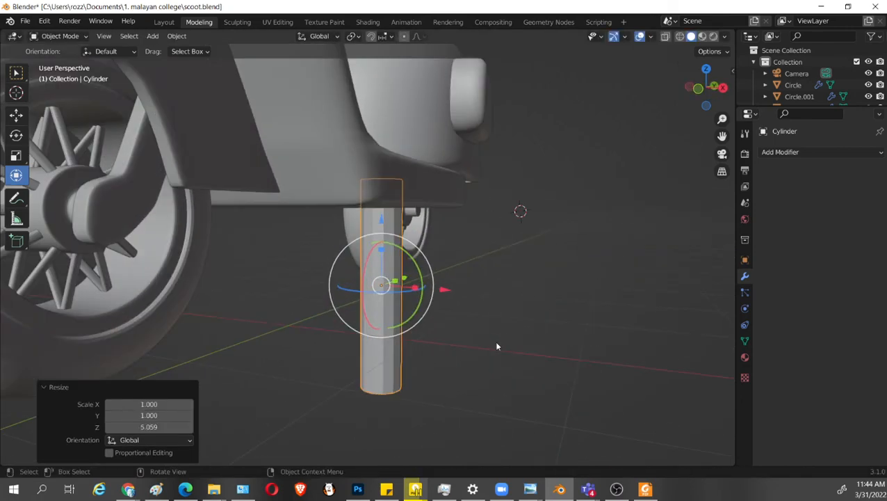
key(s)
click(433, 306)
middle_drag(432, 305, 455, 303)
key(g)
key(z)
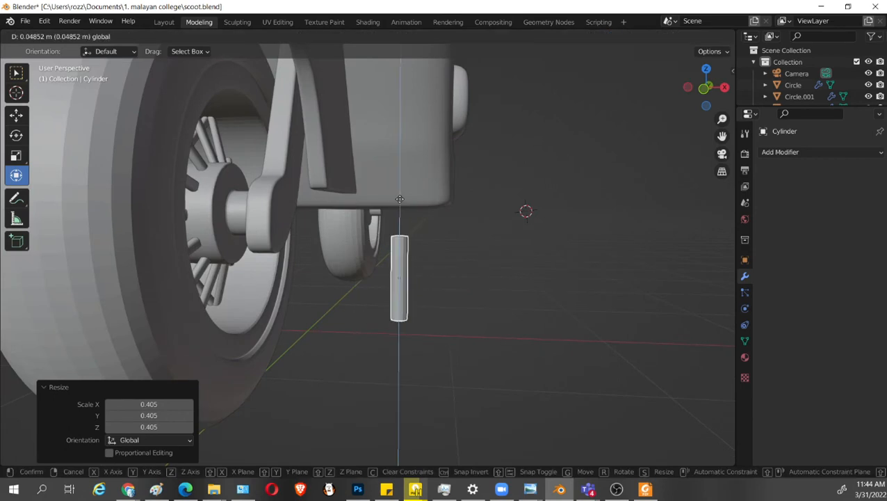
click(456, 278)
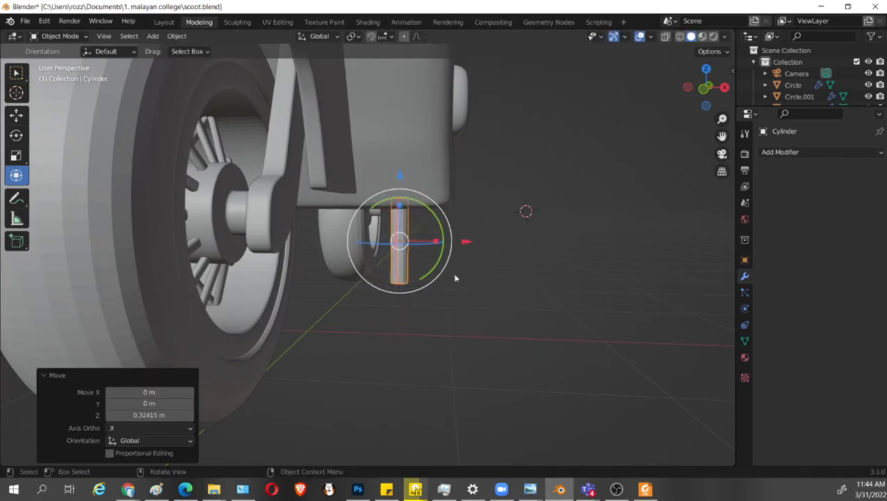
Snap the cylinder to the grid and bring up the Snap options again.
mouse_move(454, 278)
middle_down()
mouse_move(398, 311)
mouse_move(447, 291)
middle_up()
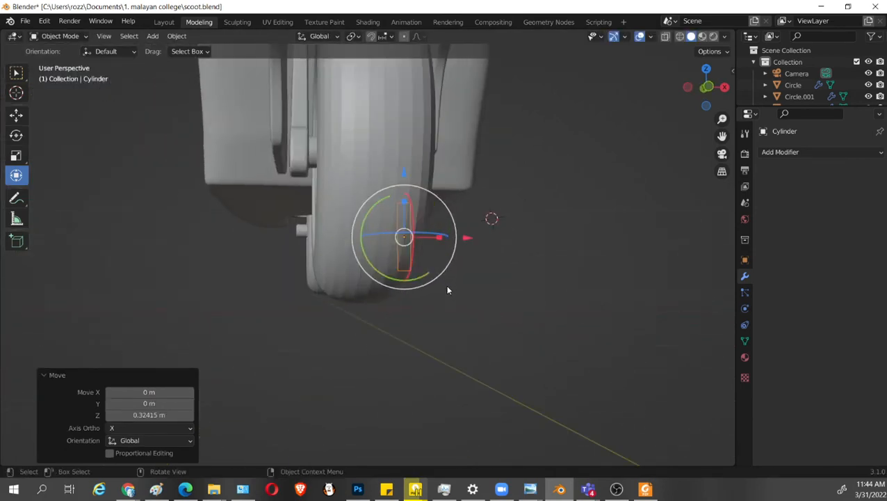
middle_drag(419, 367, 375, 366)
key(shift+s)
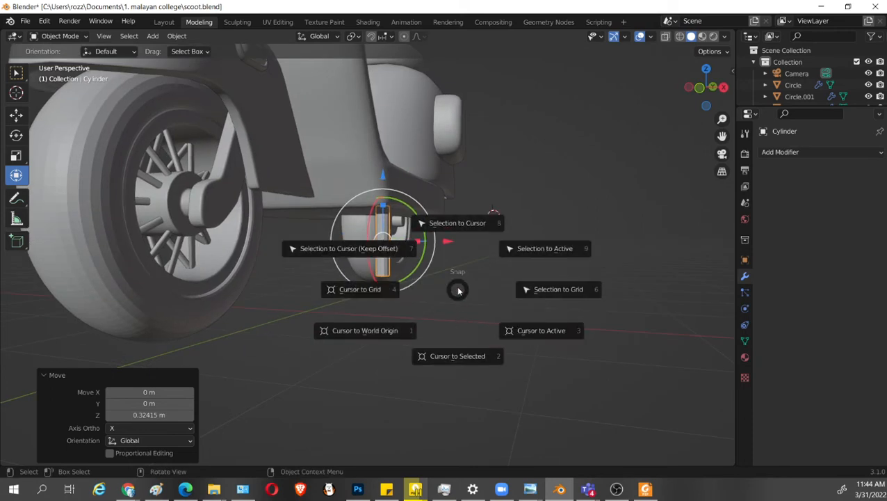
click(551, 291)
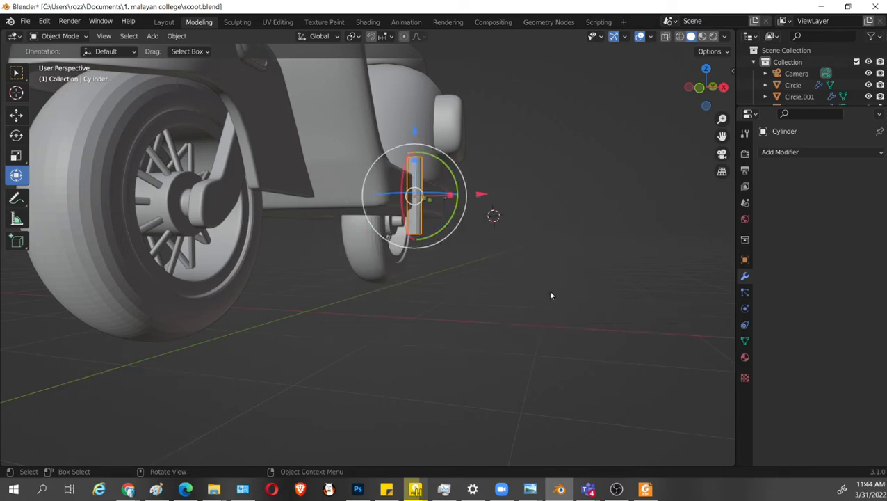
middle_drag(549, 290, 500, 322)
key(shift+s)
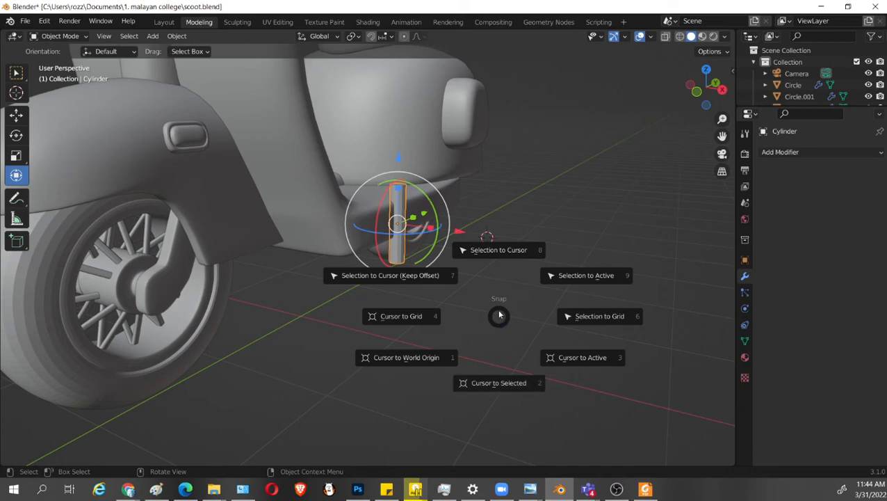
Snap the 3D cursor to the grid, and snap the selected cylinder to the grid.
click(408, 316)
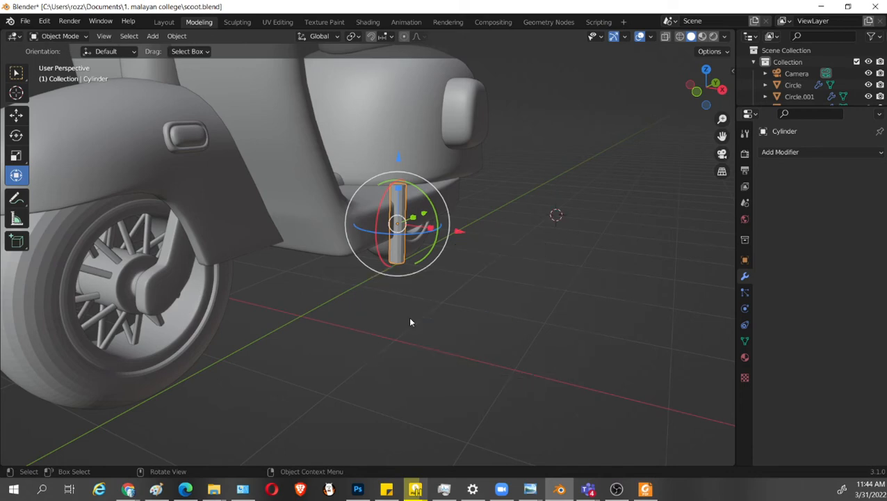
middle_drag(486, 324, 431, 267)
key(shift+s)
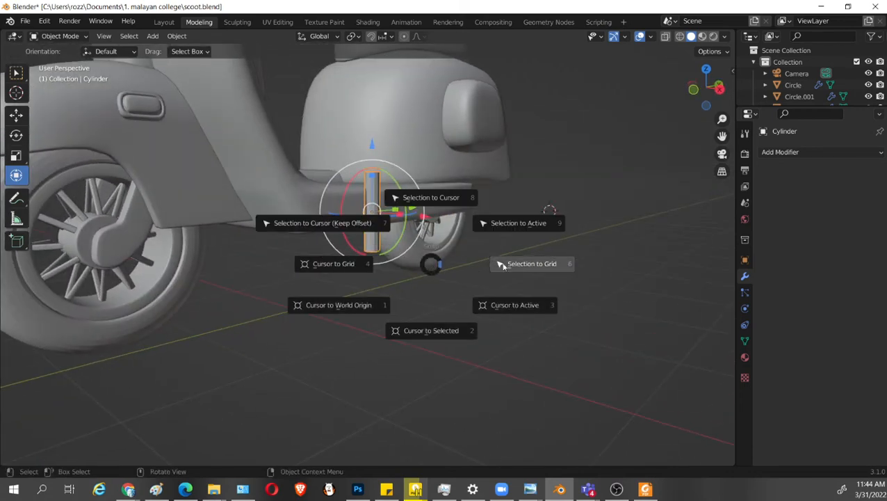
click(515, 262)
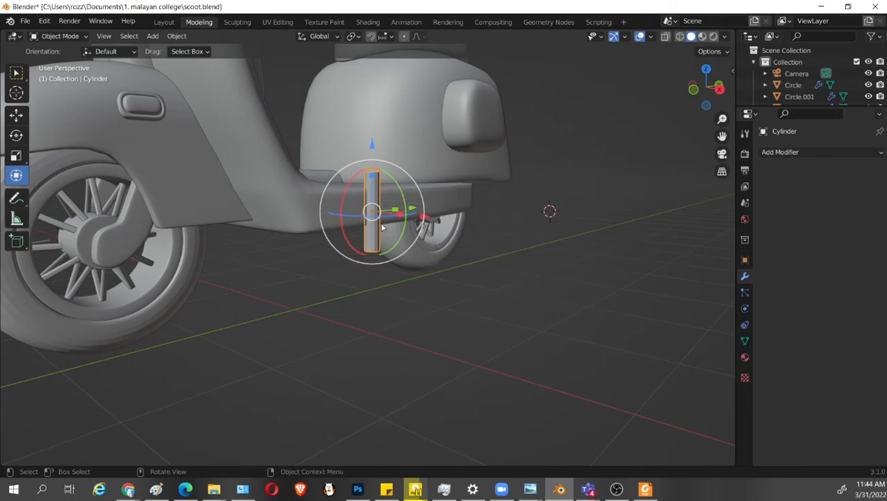
Lower the cylinder about 0.341 m along Z and shift it about -1.003 m along X to the scooter's centre line.
drag(375, 147, 418, 290)
key(KP_1)
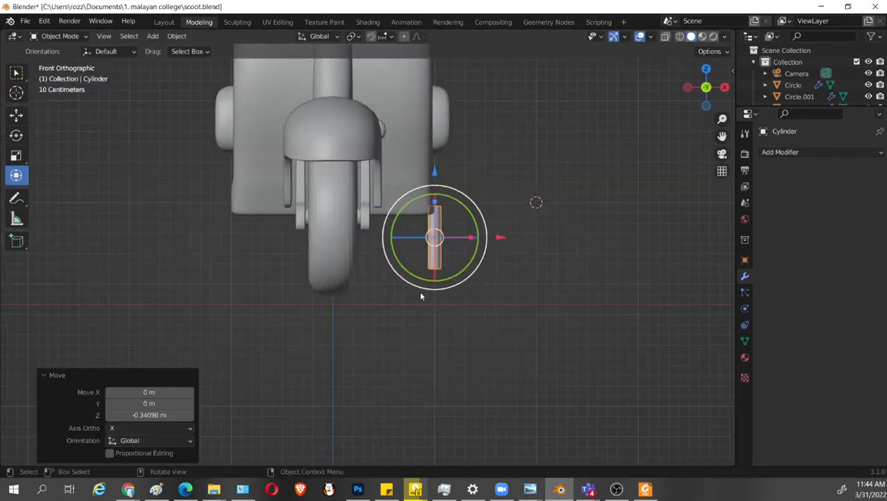
key(g)
key(x)
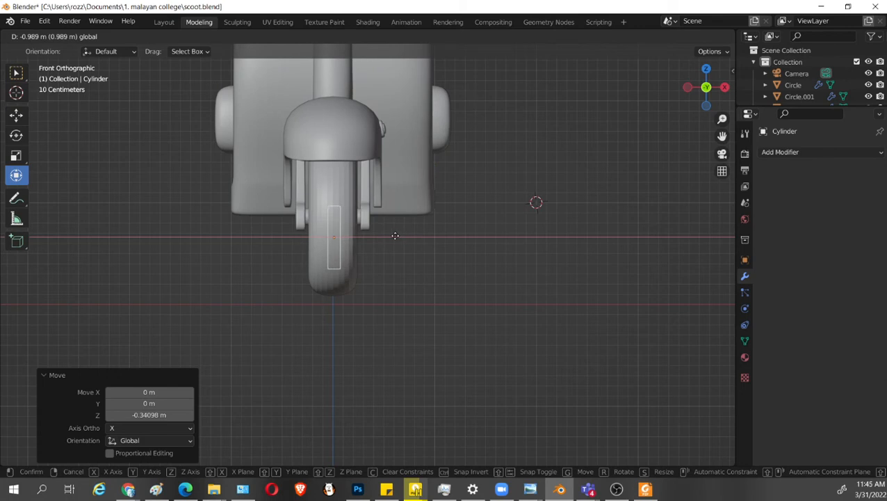
click(393, 235)
scroll(396, 244, up, 3)
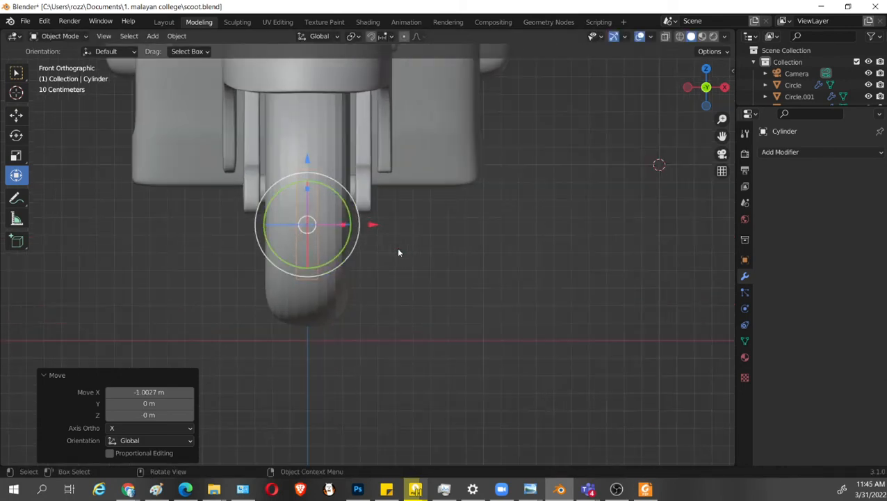
In Edit Mode, move the cylinder's mesh about 0.8 m along X, away from its centred origin.
key(Tab)
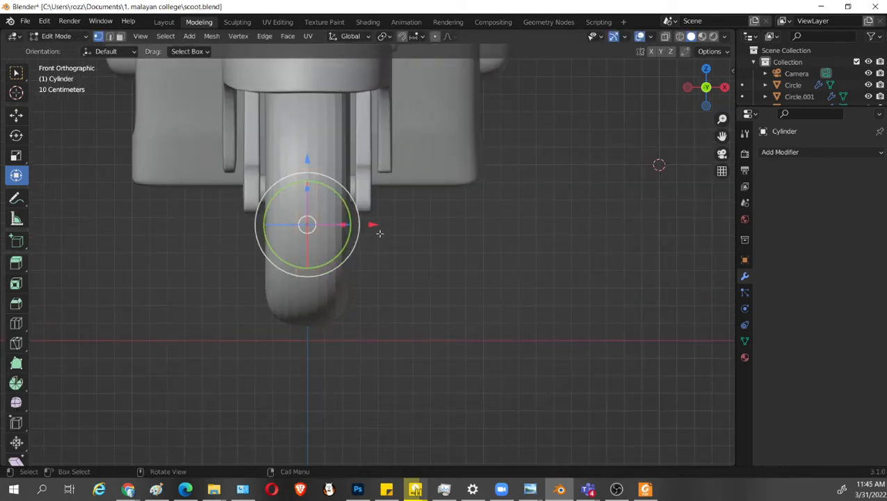
key(g)
key(x)
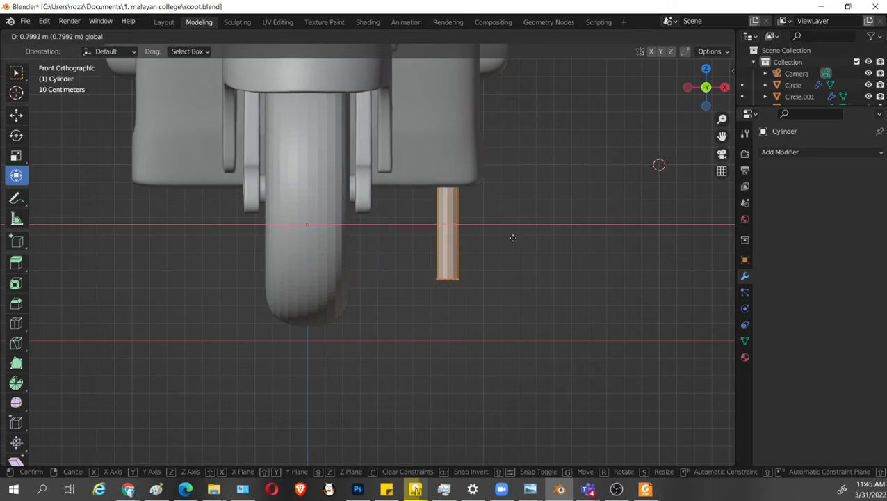
click(514, 240)
Add Mirror and Subdivision Surface modifiers to the cylinder.
click(816, 153)
click(666, 285)
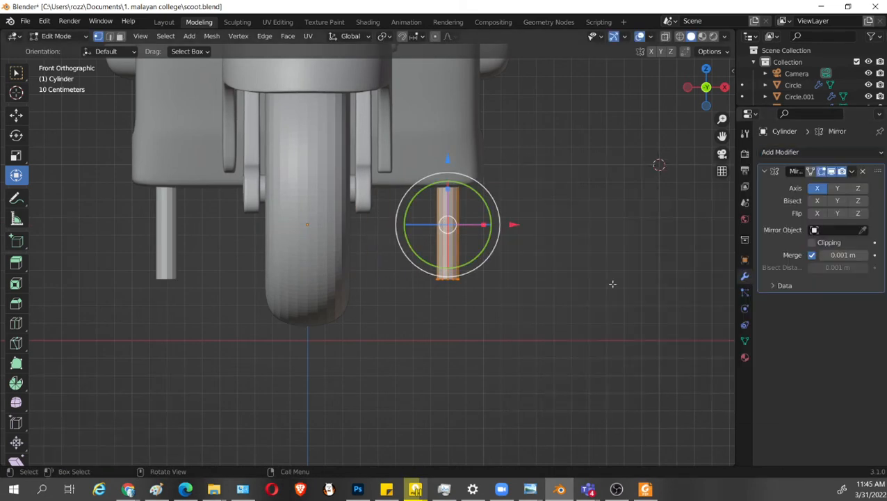
click(799, 155)
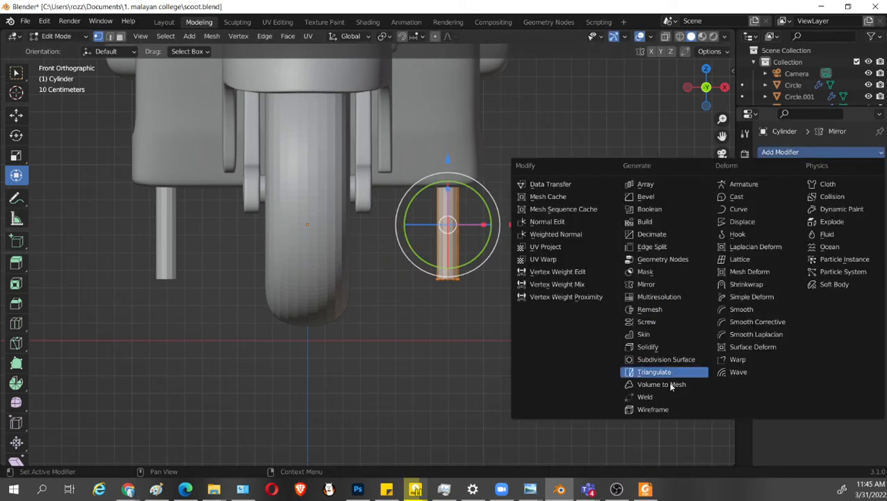
click(664, 358)
Scale the post's mesh uniformly by 0.756 and stretch it along Z by 1.602.
scroll(547, 300, up, 3)
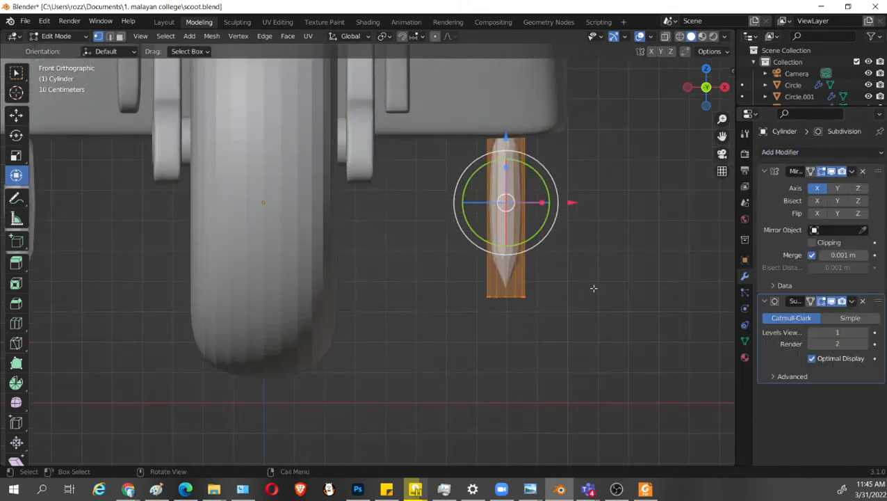
key(s)
click(564, 317)
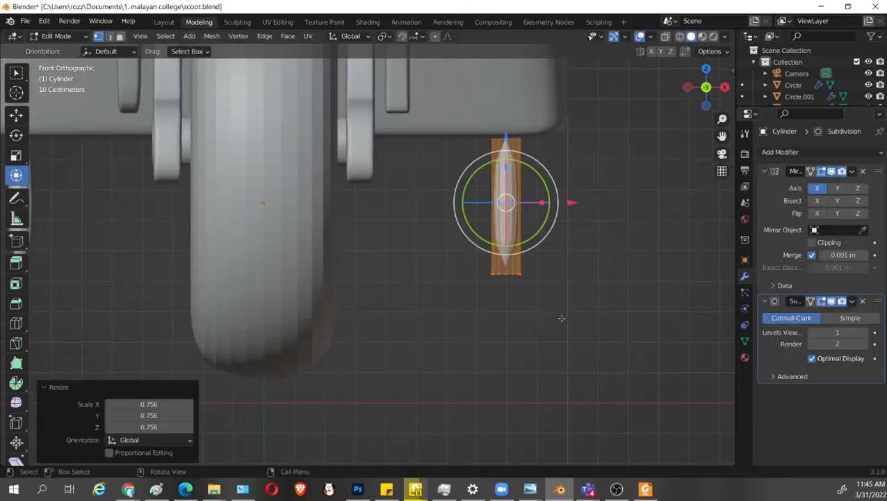
key(s)
key(z)
click(630, 361)
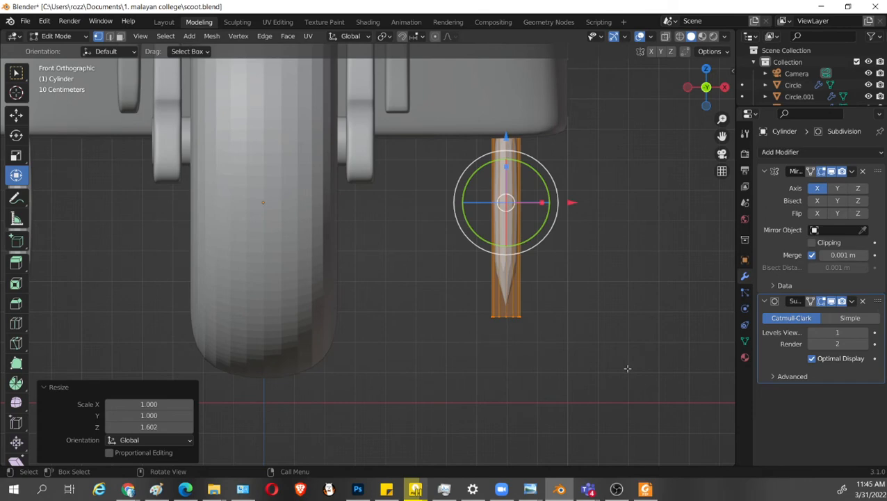
Extrude the post's bottom face outward at a scale of 1.488 and extrude it about 0.246 m downward as a thicker foot.
middle_drag(622, 351, 557, 284)
key(3)
click(536, 190)
middle_drag(560, 233, 572, 322)
key(s)
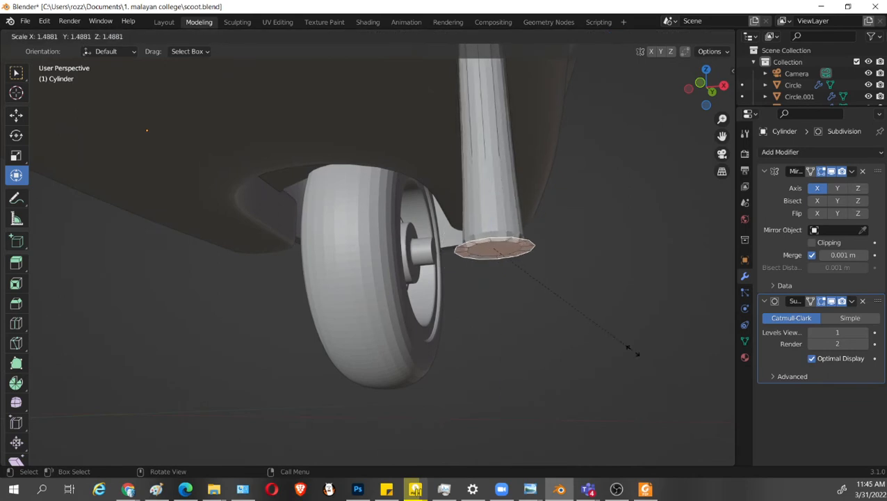
click(630, 350)
key(e)
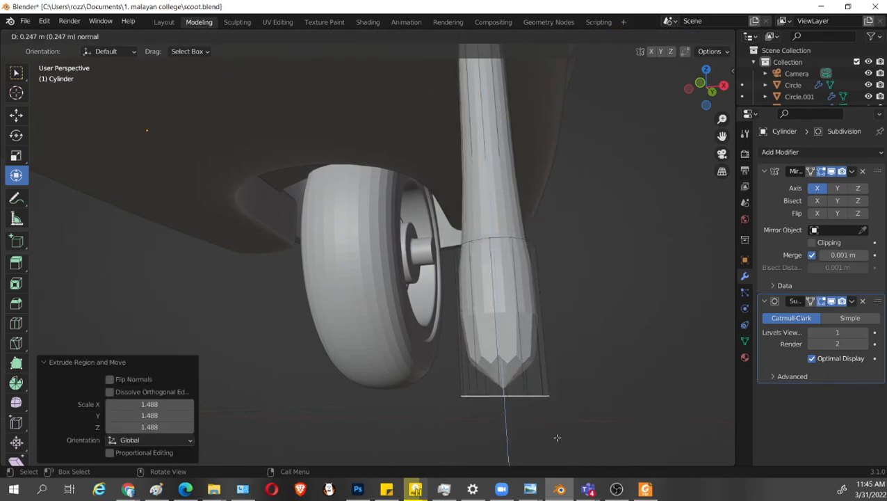
click(588, 395)
In front view, lower the foot's bottom face about 0.027 m along Z.
key(KP_1)
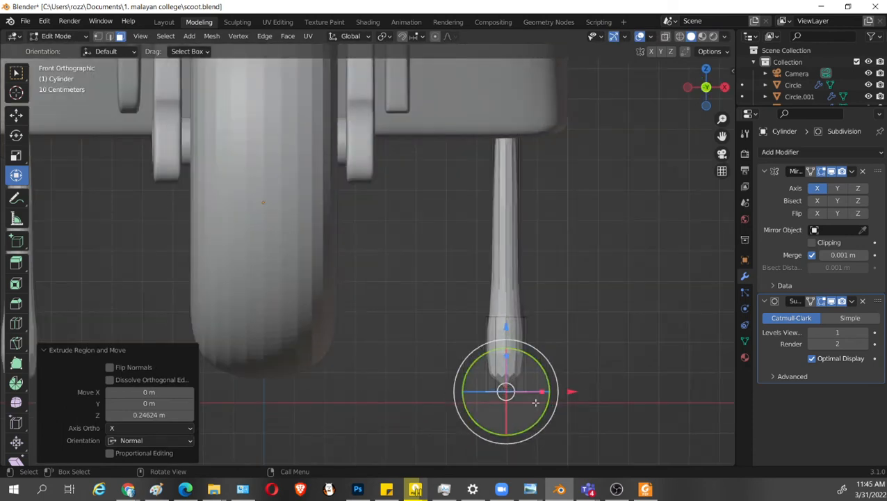
key(g)
right_click(591, 358)
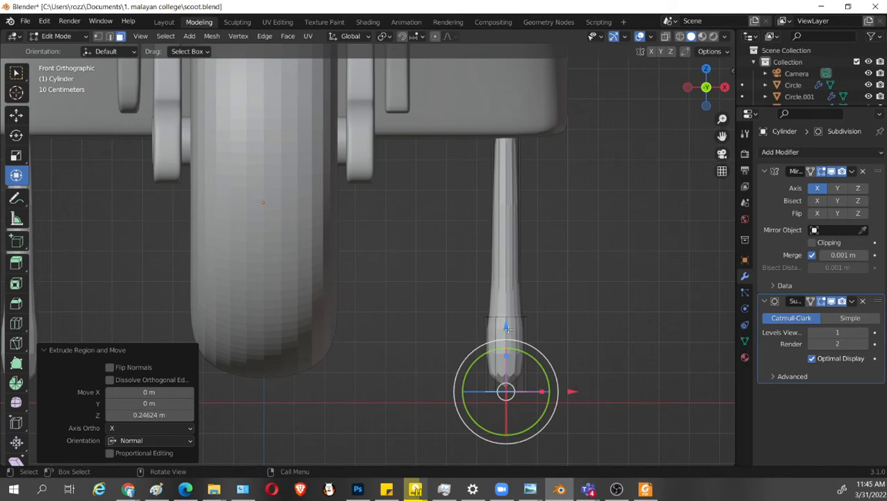
drag(506, 327, 508, 335)
Add edge loops near both ends of the thick foot and at the shaft's lower end to sharpen the transitions.
key(ctrl+r)
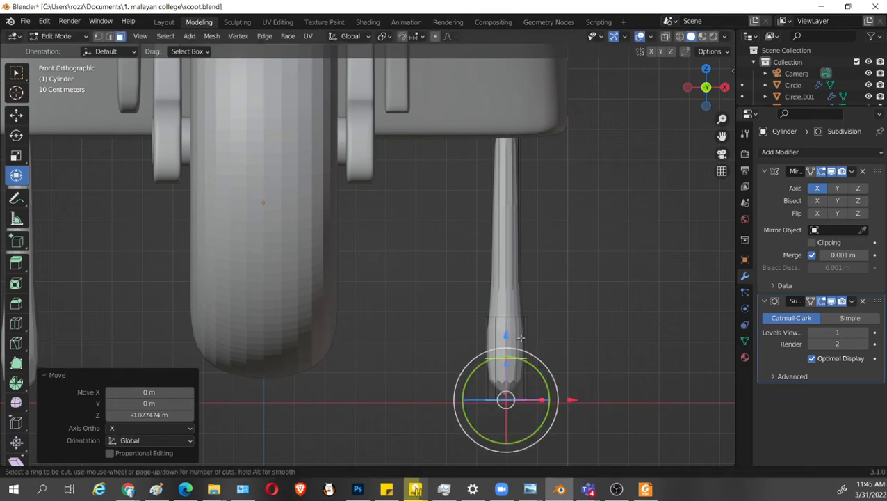
click(520, 337)
click(522, 341)
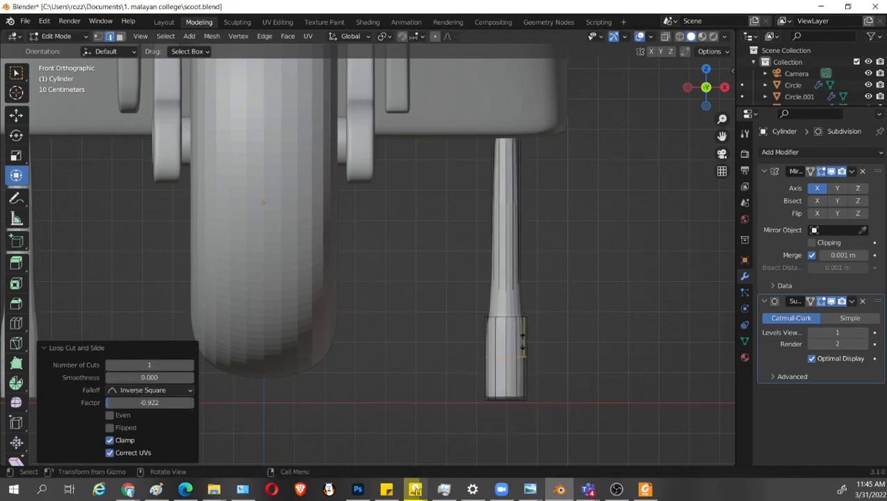
click(533, 305)
key(ctrl+r)
click(523, 258)
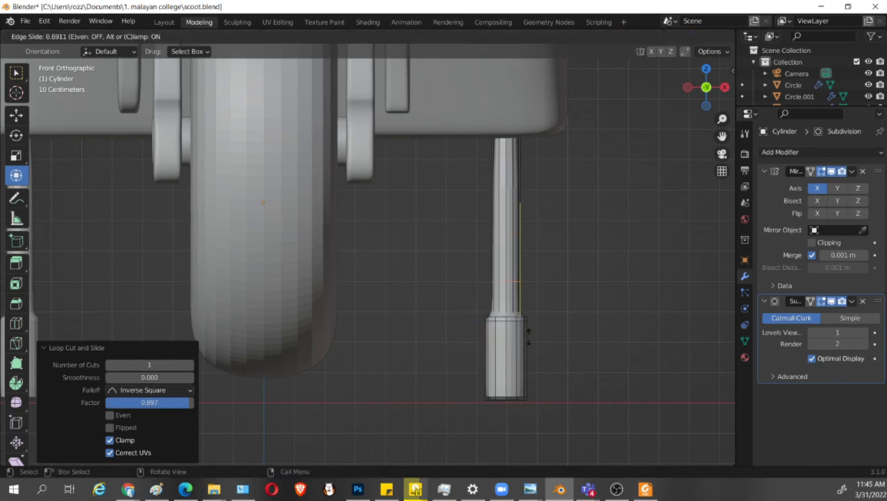
click(532, 366)
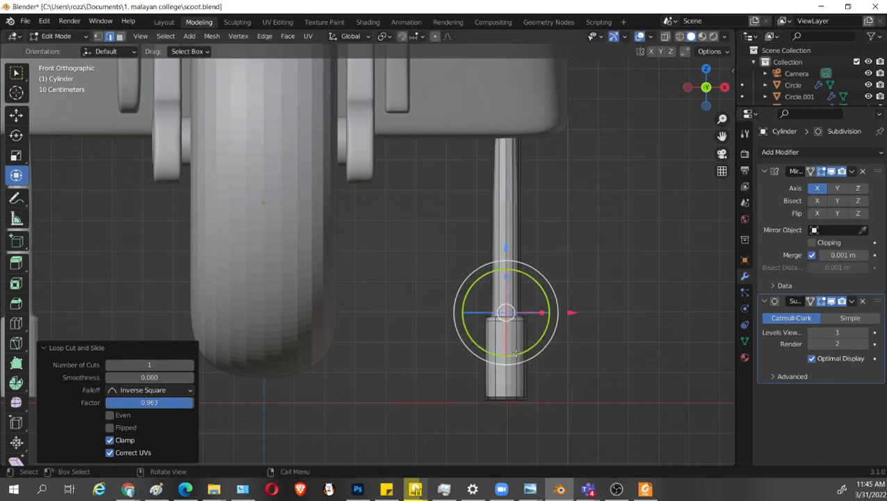
Select the whole linked leg, rotate it -20.8° in front view and lower it about 0.276 m along Z.
key(l)
key(r)
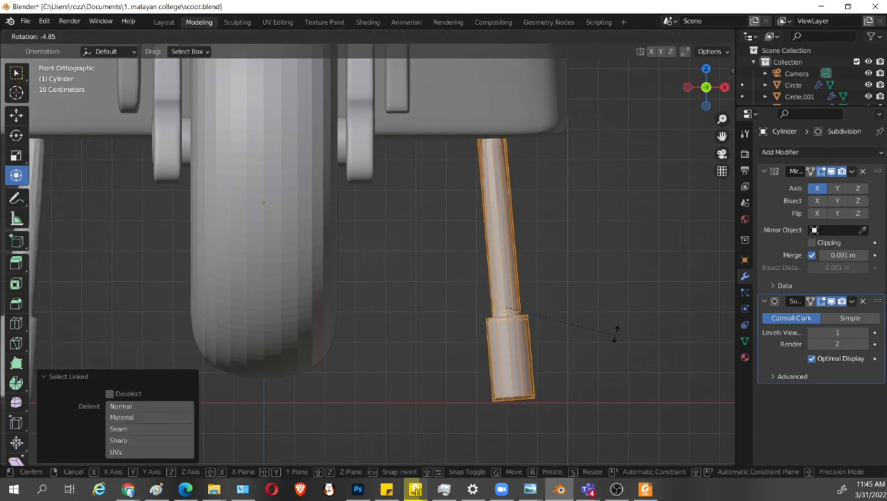
click(606, 301)
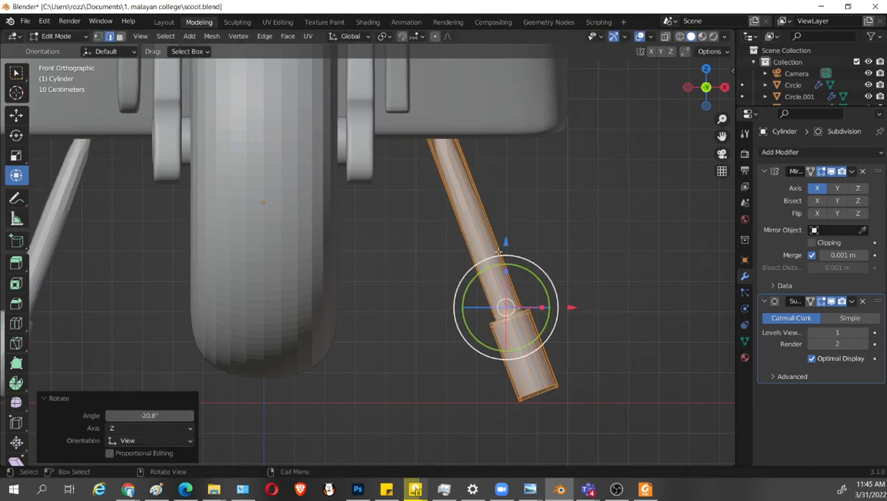
drag(506, 242, 506, 325)
Add an edge loop close to the top end of the leg's shaft with a slide factor of about -0.976.
key(ctrl+r)
click(449, 205)
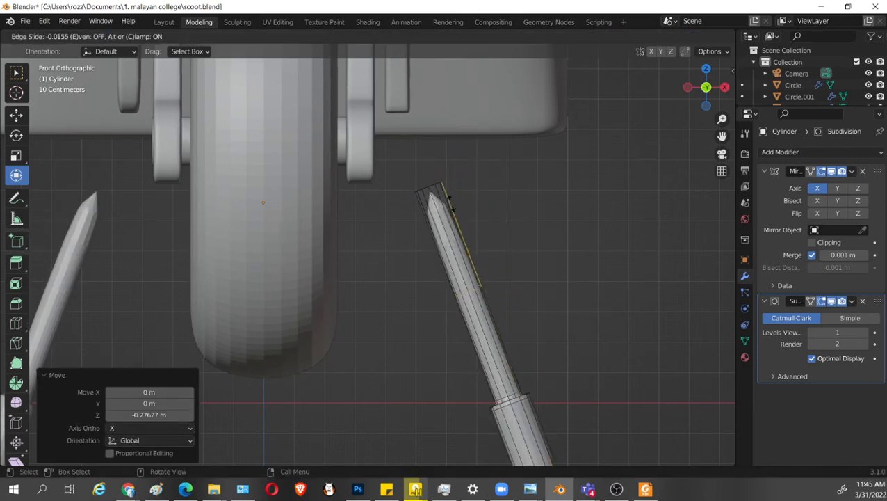
click(433, 95)
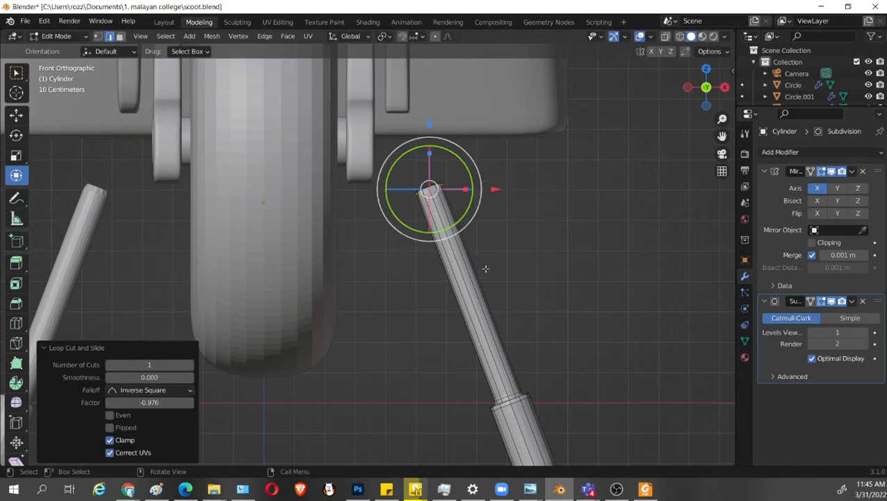
Select the whole linked leg and raise it about 0.377 m along Z to meet the floorboard.
scroll(518, 372, down, 1)
key(l)
scroll(487, 375, down, 2)
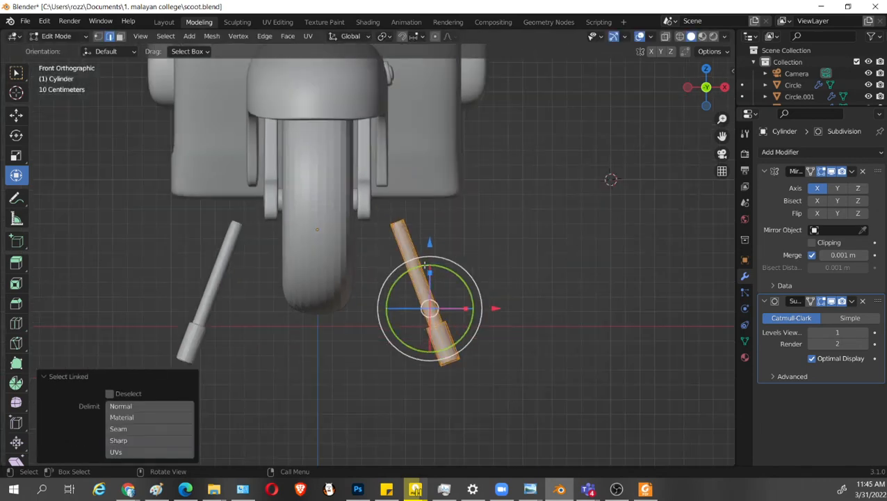
key(g)
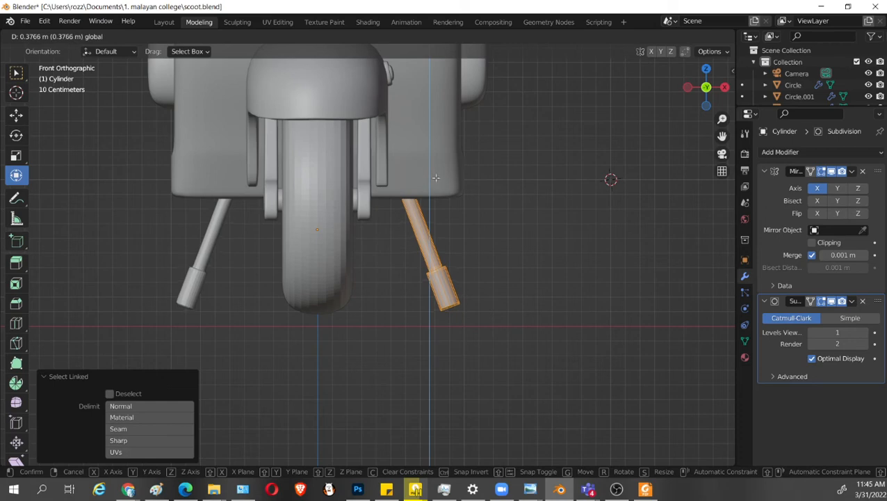
click(435, 179)
In wireframe front view, select the foot's bottom vertices and rotate them 20° so the base lies flat on the ground.
scroll(436, 178, up, 2)
middle_drag(435, 179, 499, 331)
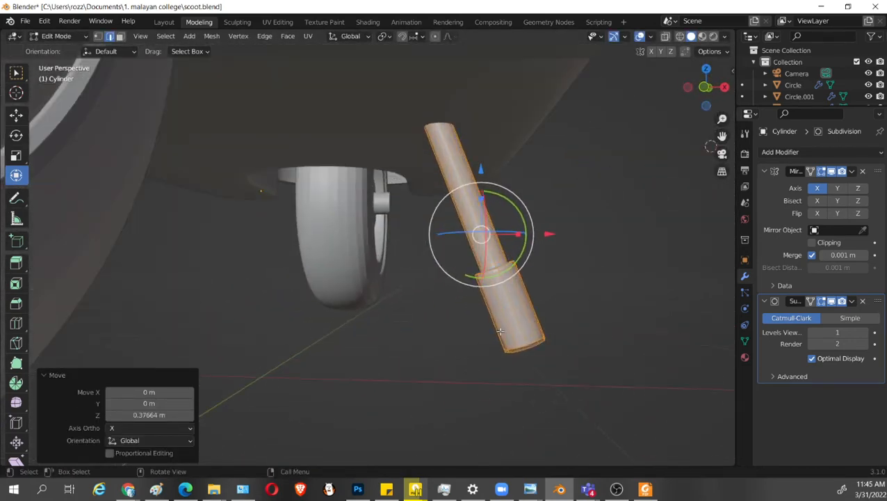
key(KP_1)
key(alt+z)
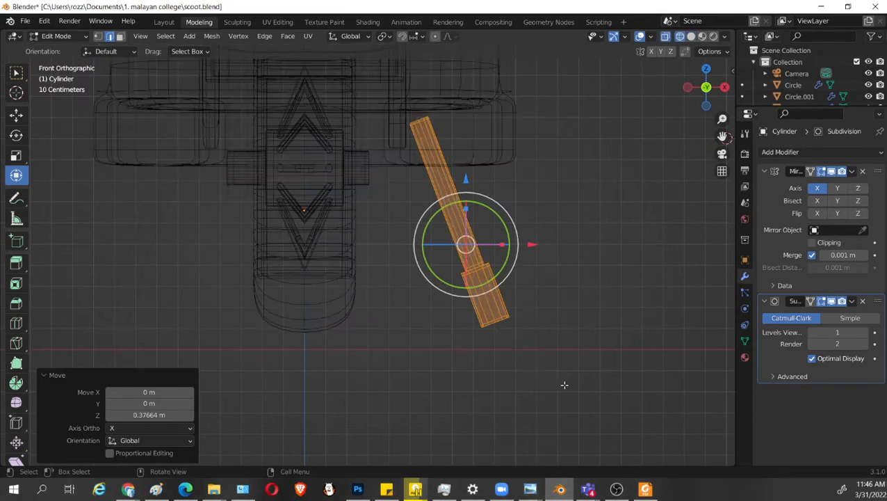
drag(568, 388, 428, 306)
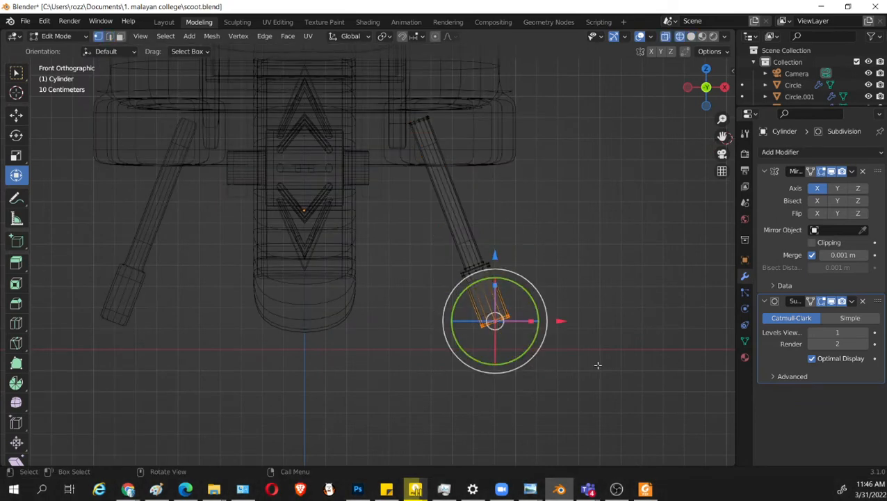
scroll(596, 373, up, 2)
key(r)
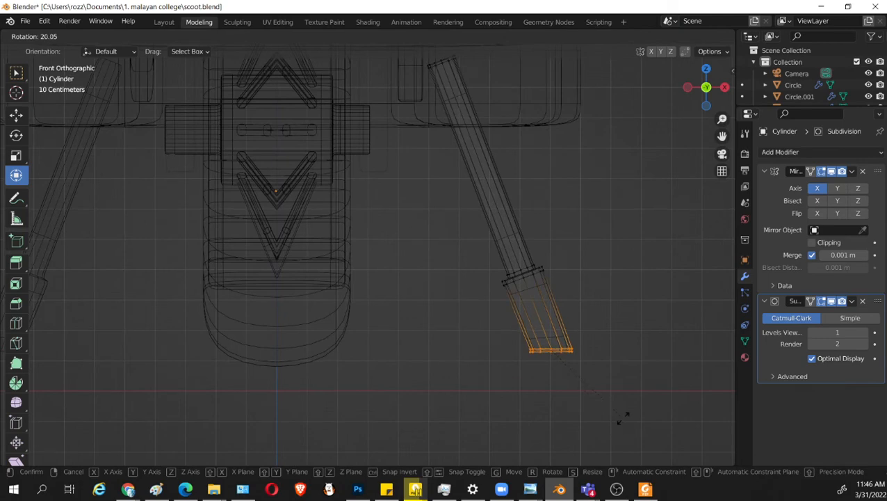
click(621, 417)
Enlarge the foot's flat base by about 1.05, lower it slightly along Z and nudge its end vertices slightly.
scroll(614, 386, up, 3)
key(s)
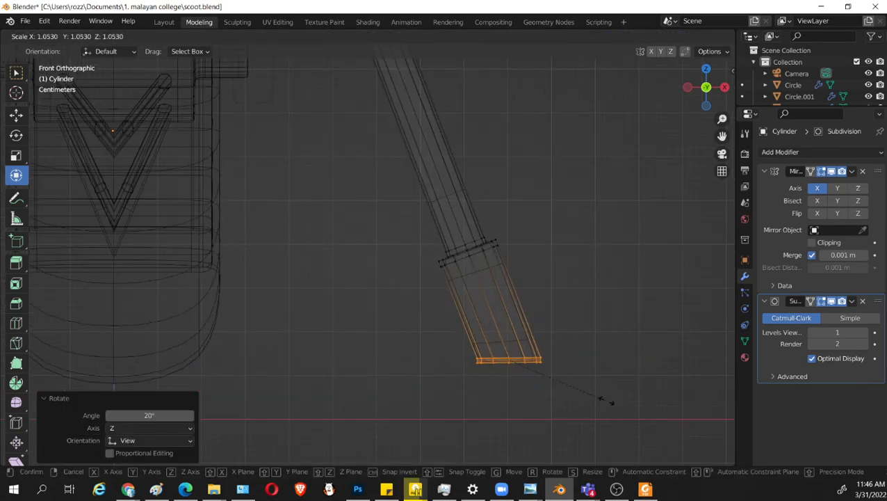
click(609, 400)
drag(512, 295, 511, 310)
scroll(543, 364, up, 1)
shift+middle_drag(542, 364, 468, 301)
drag(595, 402, 366, 318)
drag(524, 320, 530, 320)
Return to solid shading, save scoot.blend and switch back to Object Mode.
scroll(535, 343, down, 2)
mouse_move(529, 320)
middle_down()
mouse_move(535, 343)
mouse_move(453, 362)
mouse_move(384, 325)
middle_up()
key(shift+z)
key(ctrl+s)
scroll(536, 340, down, 5)
key(Tab)
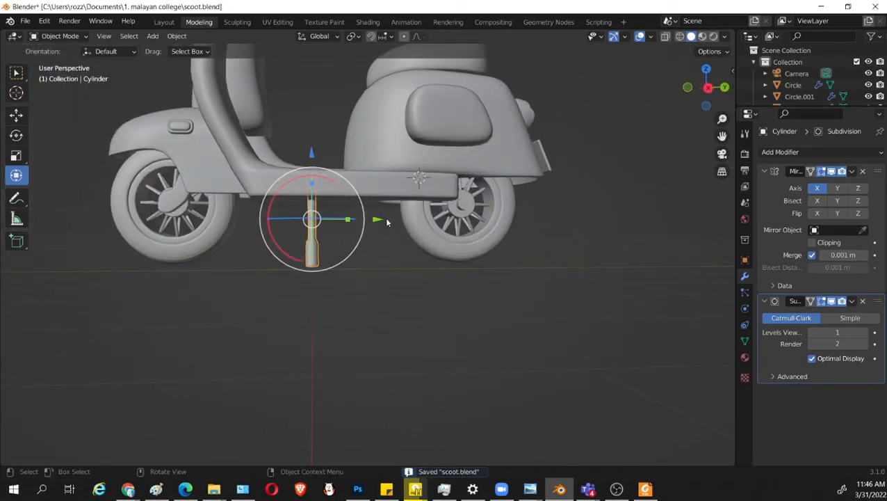
Move the finished stand about 0.133 m along Y under the floorboard.
drag(387, 222, 401, 246)
middle_drag(479, 266, 491, 325)
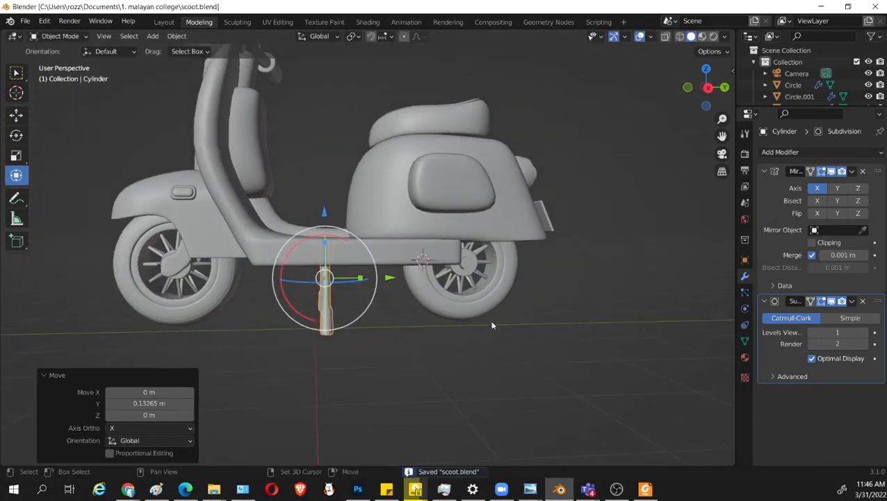
middle_drag(534, 242, 536, 297)
middle_drag(511, 325, 383, 245)
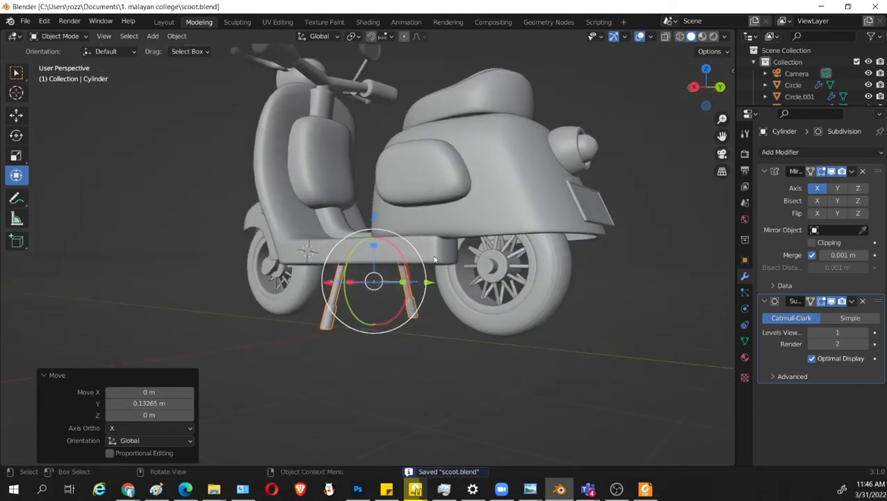
Select the scooter's floorboard body and snap the 3D cursor to it.
click(435, 254)
middle_drag(523, 300, 559, 286)
middle_drag(476, 291, 413, 322)
key(shift+a)
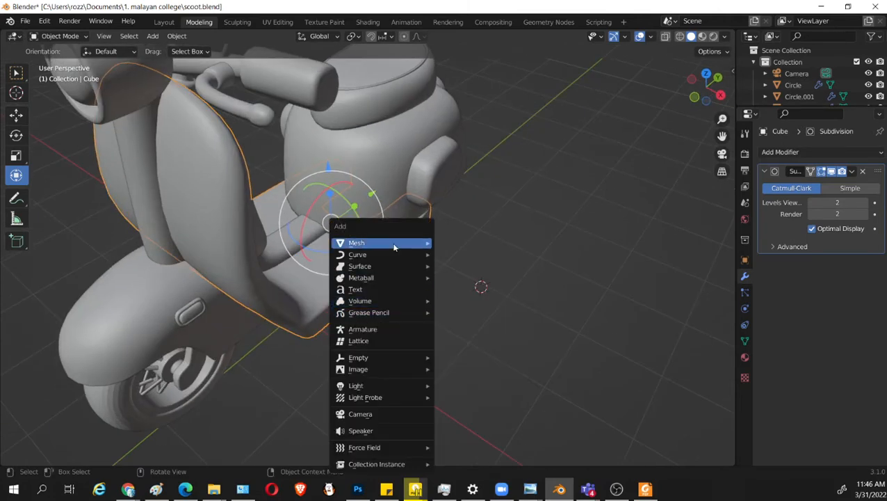
key(shift+s)
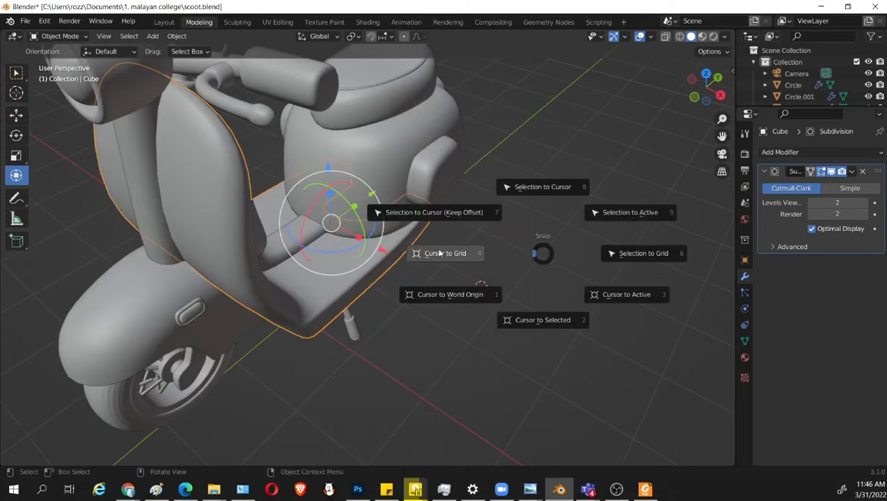
click(536, 322)
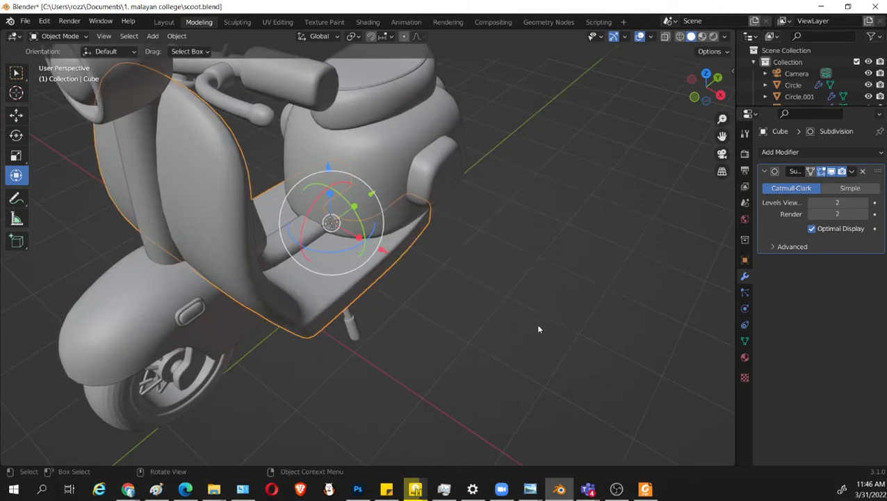
Add a 12-vertex cylinder at the 3D cursor and move it about 1.67 m along X, clear of the scooter's side.
middle_drag(536, 324, 481, 260)
key(shift+a)
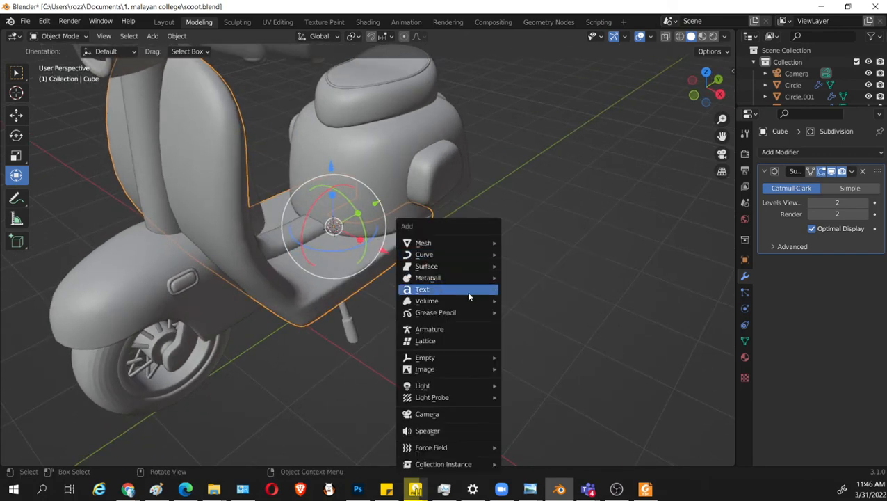
mouse_move(468, 282)
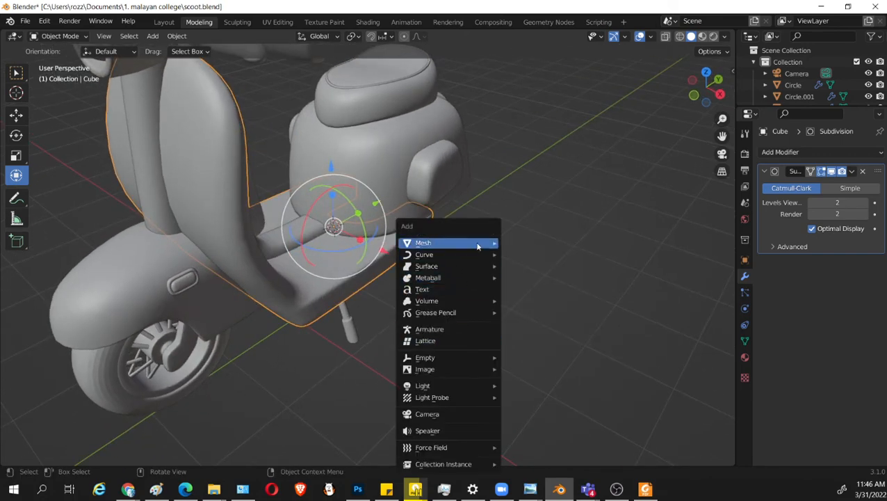
mouse_move(477, 242)
click(548, 300)
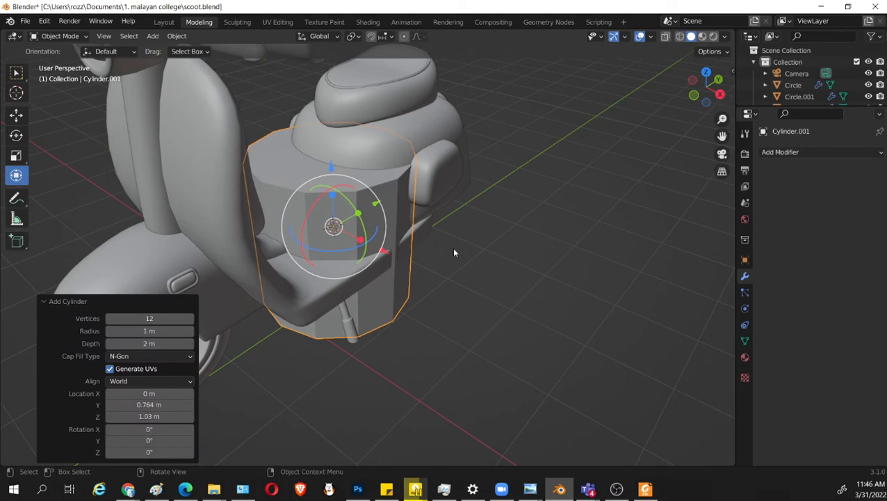
drag(392, 256, 513, 299)
In right view, rotate the cylinder 90° so it lies horizontally and scale it down to about 0.134.
key(KP_3)
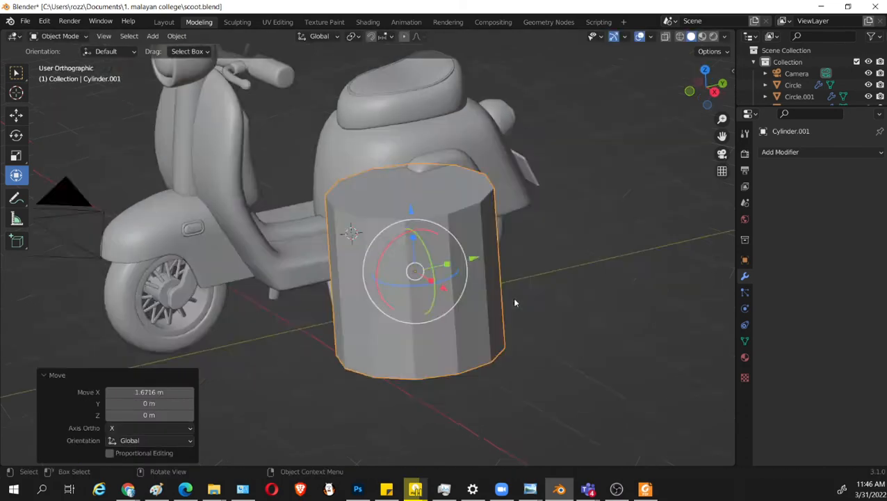
text(r)
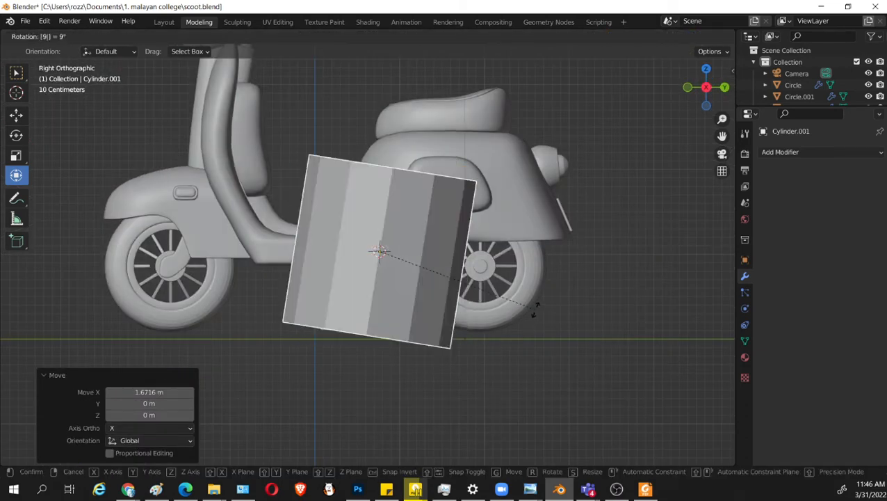
text(90)
key(Return)
key(s)
key(Return)
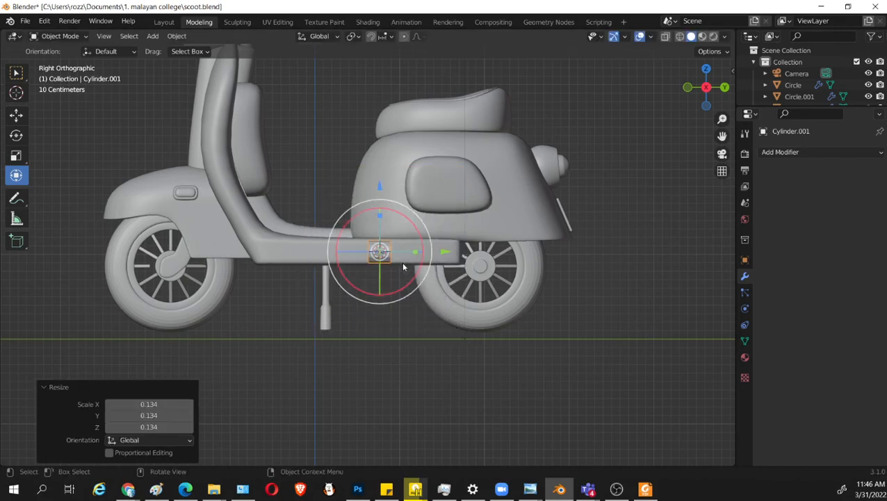
Stretch the small cylinder along Y by about 6.06 to form a long horizontal tube.
key(s)
key(x)
key(Escape)
key(s)
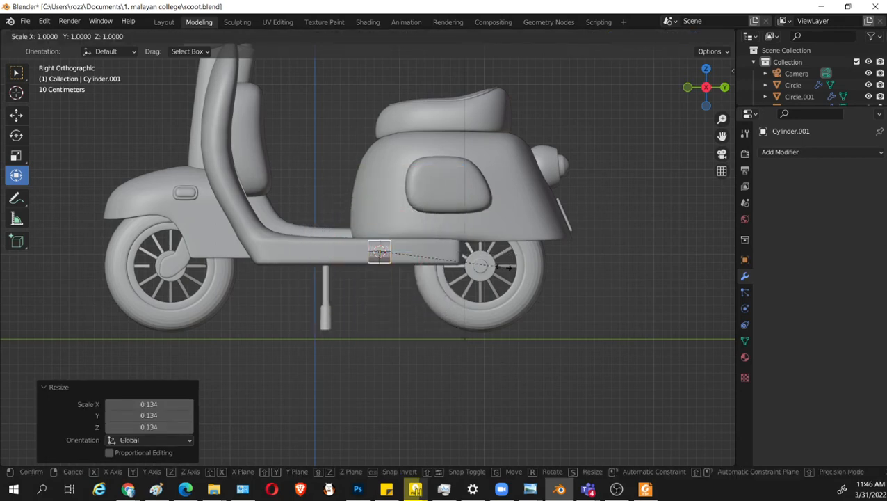
key(y)
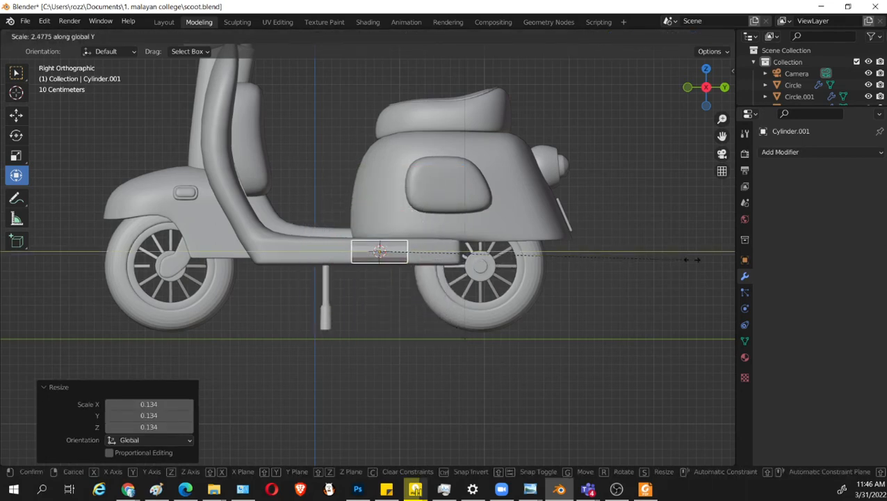
click(403, 276)
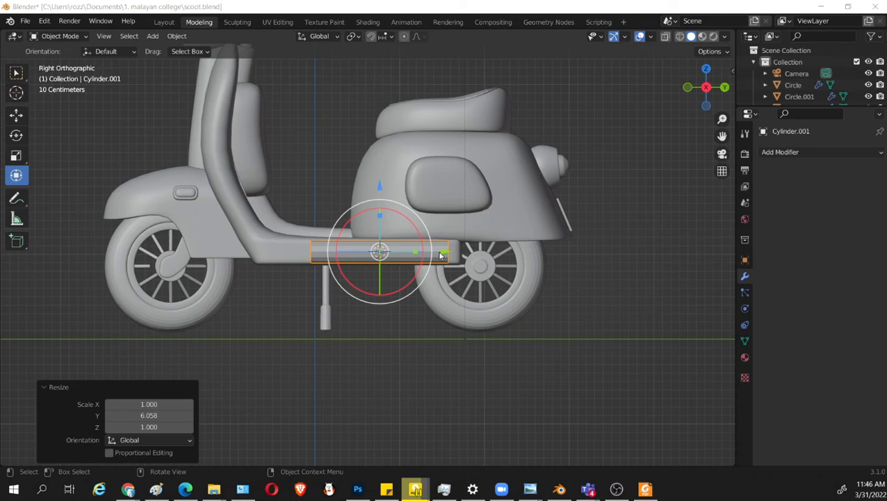
Move the tube about 0.82 m along Y toward the rear wheel and scale it by about 0.711.
drag(440, 256, 518, 256)
key(s)
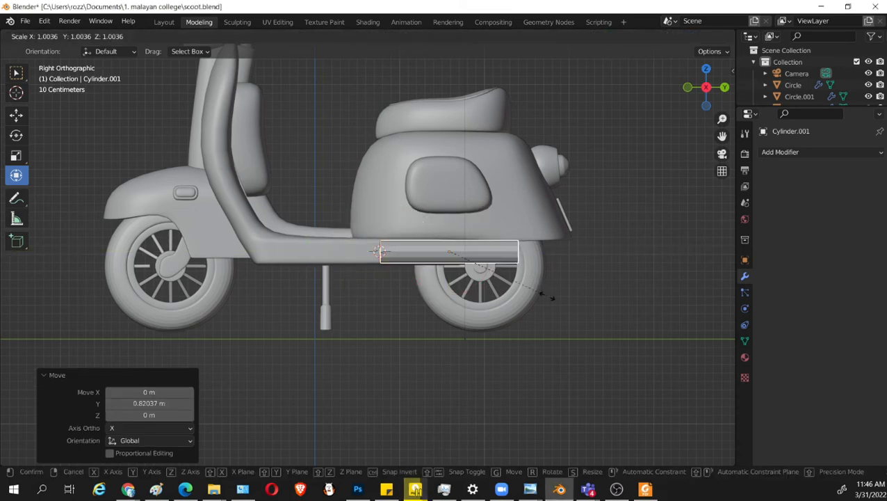
click(507, 284)
scroll(556, 285, up, 2)
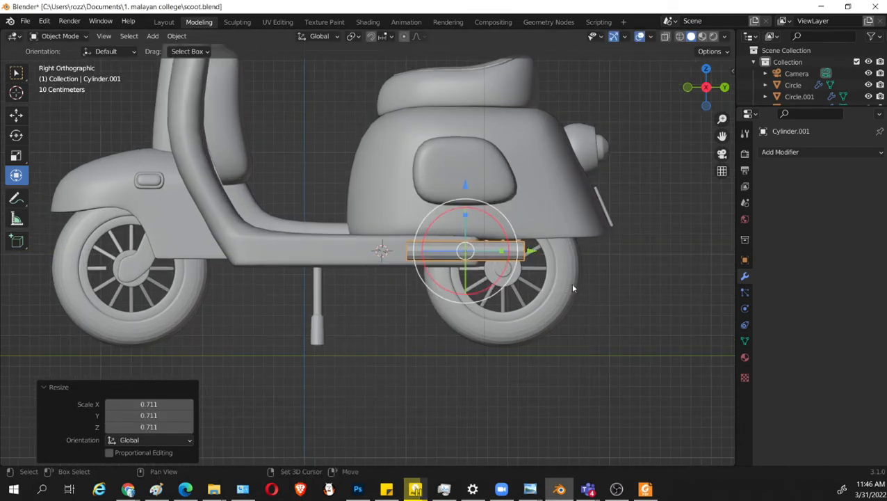
Shift the tube further back along Y and enlarge it in two passes, the last by about 1.089.
drag(485, 254, 524, 252)
key(s)
click(584, 326)
key(s)
click(579, 311)
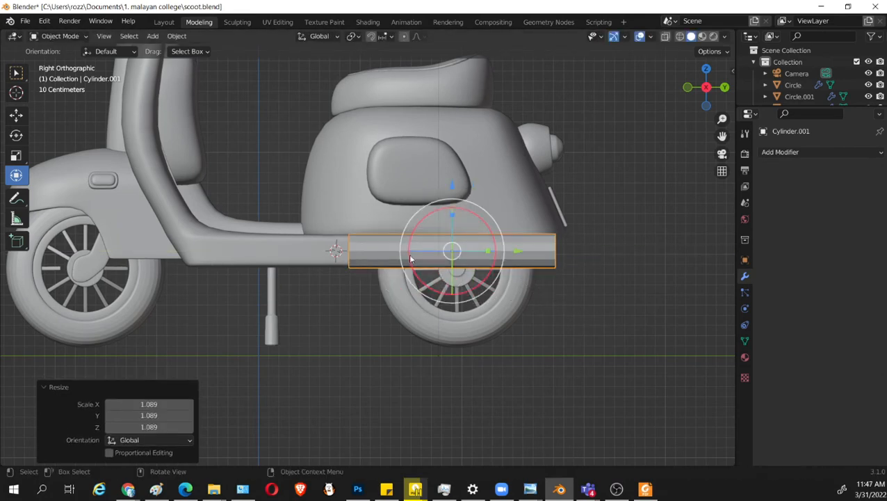
In Edit Mode, box-select the tube's front end vertices in wireframe and shorten the tube by moving them about 0.884 m along Y.
key(Tab)
drag(328, 202, 383, 311)
key(shift+z)
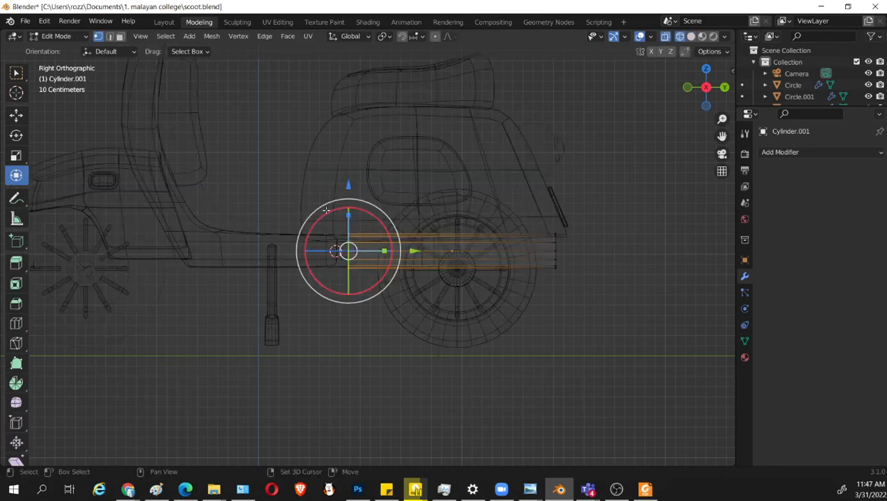
drag(296, 184, 410, 325)
key(shift+z)
drag(412, 250, 516, 260)
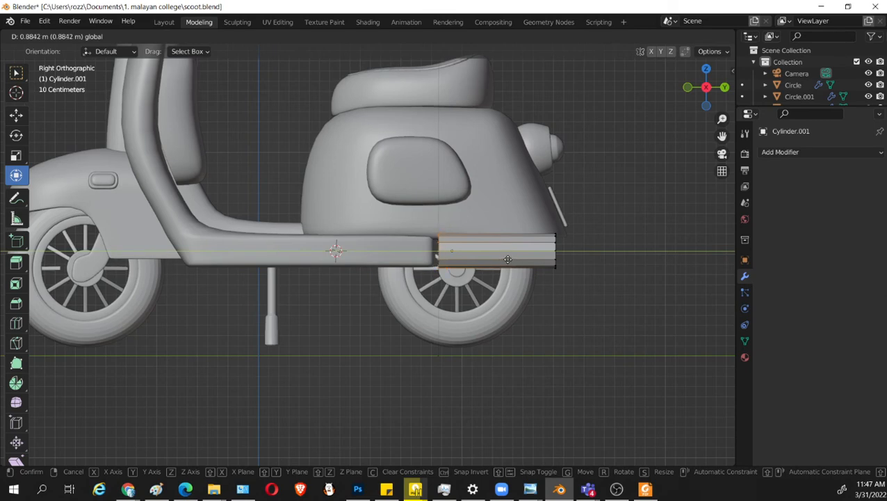
drag(507, 258, 507, 258)
Select the tube's front end face and inset it by about 0.457 m.
middle_drag(362, 285, 370, 319)
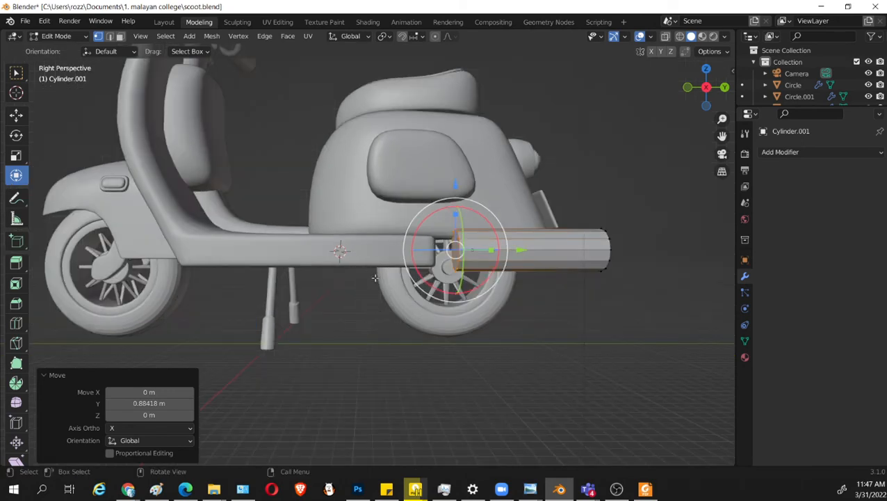
middle_drag(374, 277, 460, 282)
key(Tab)
key(Tab)
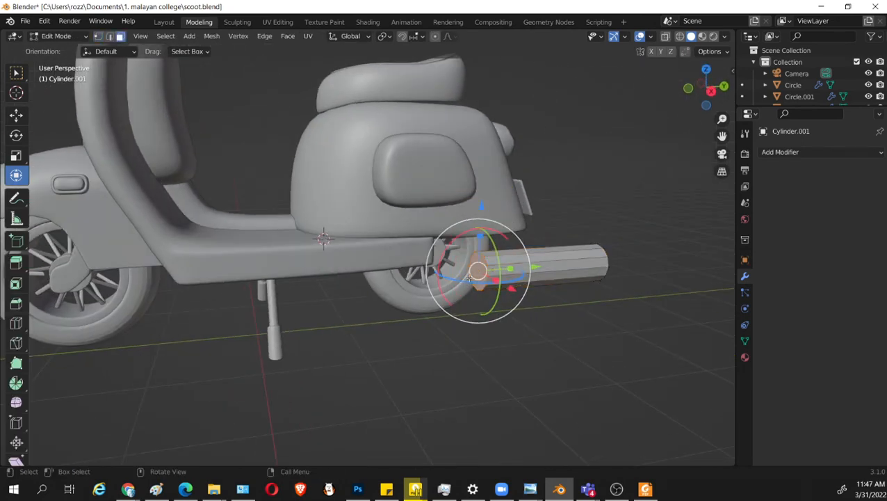
click(477, 276)
middle_drag(558, 320, 554, 362)
click(562, 321)
click(482, 281)
key(i)
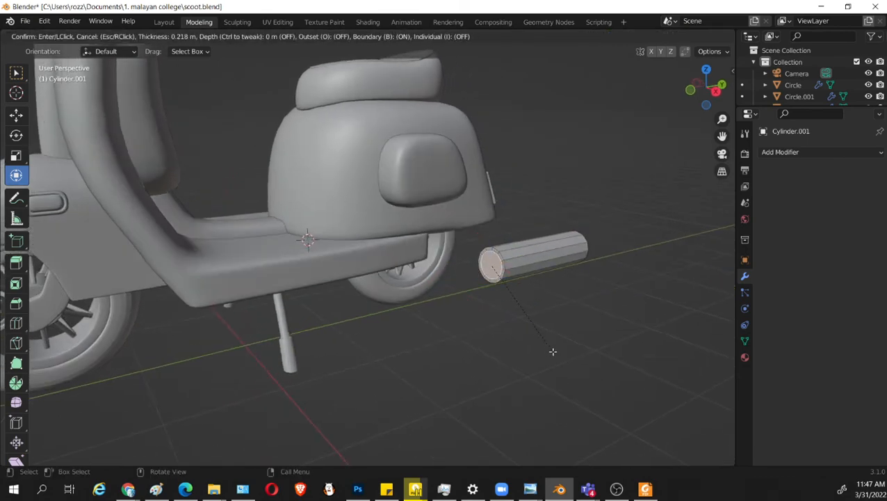
click(542, 341)
Move the inset face about -0.063 m along Y to form a tapered nose and scale it up by about 1.278.
middle_drag(558, 336, 535, 330)
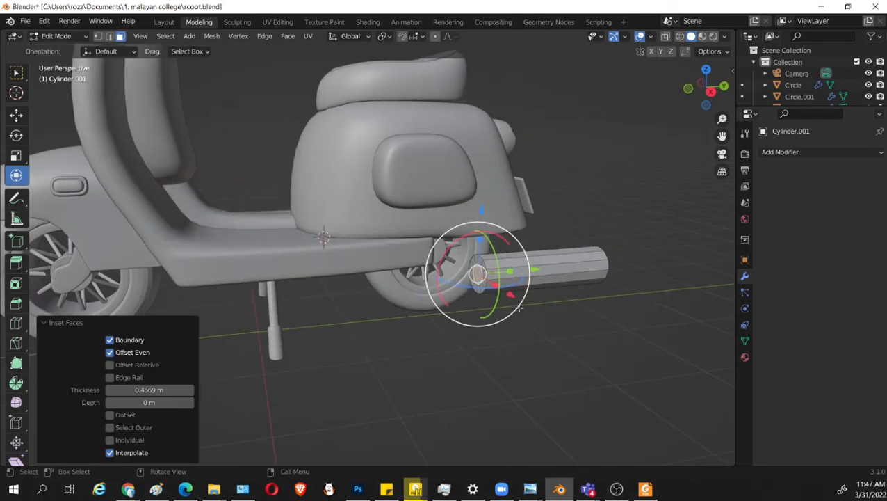
drag(537, 269, 525, 269)
key(s)
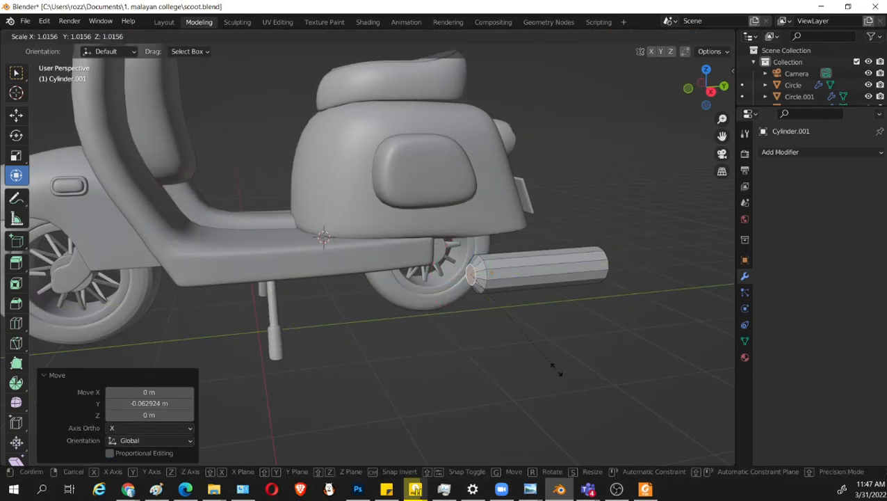
click(584, 389)
middle_drag(584, 388, 580, 366)
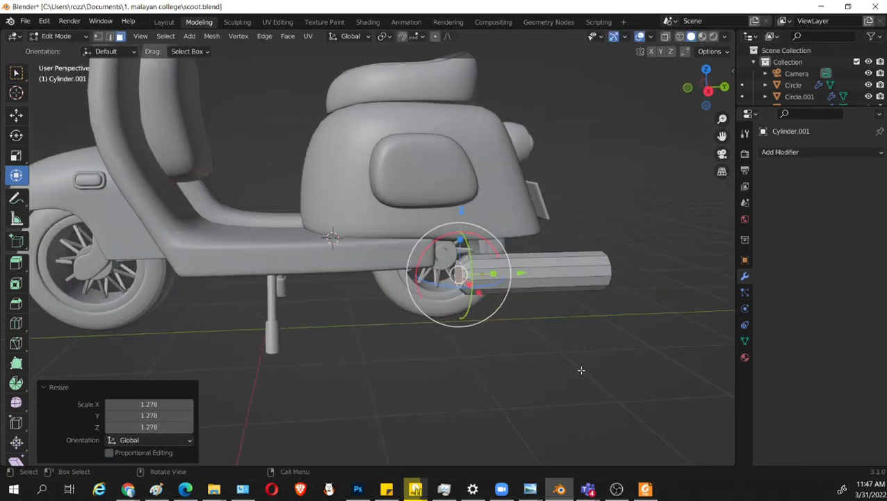
Inset the nose face again by about 0.271 m and move it about -0.031 m along Y.
key(i)
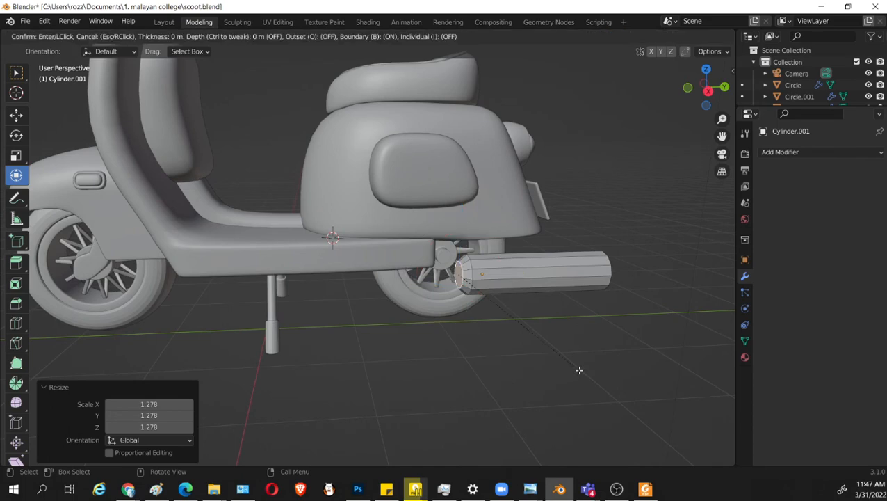
click(561, 358)
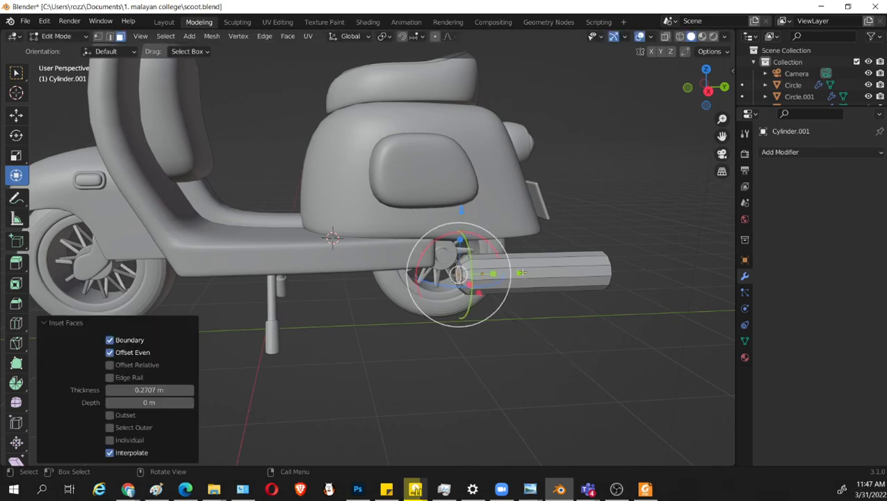
drag(521, 272, 523, 311)
Extrude the small nose face about 0.286 m into a thin pipe, and in top view lengthen it about 0.087 m along negative Y.
key(e)
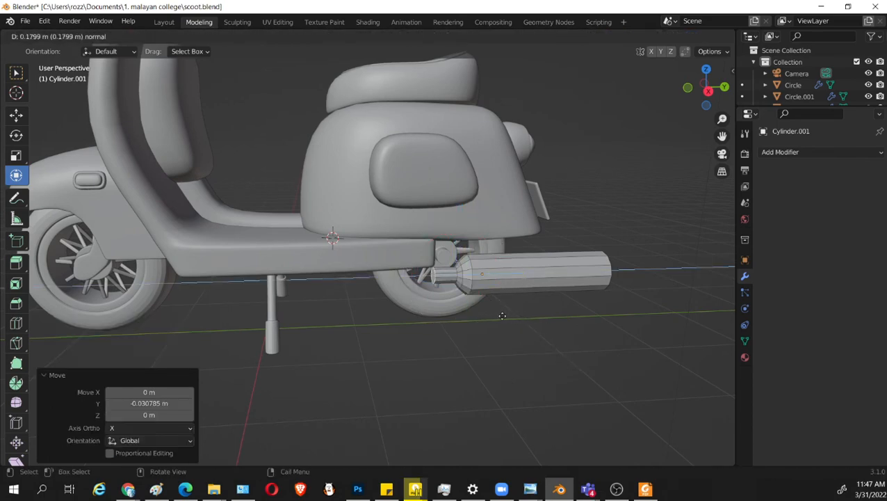
click(490, 316)
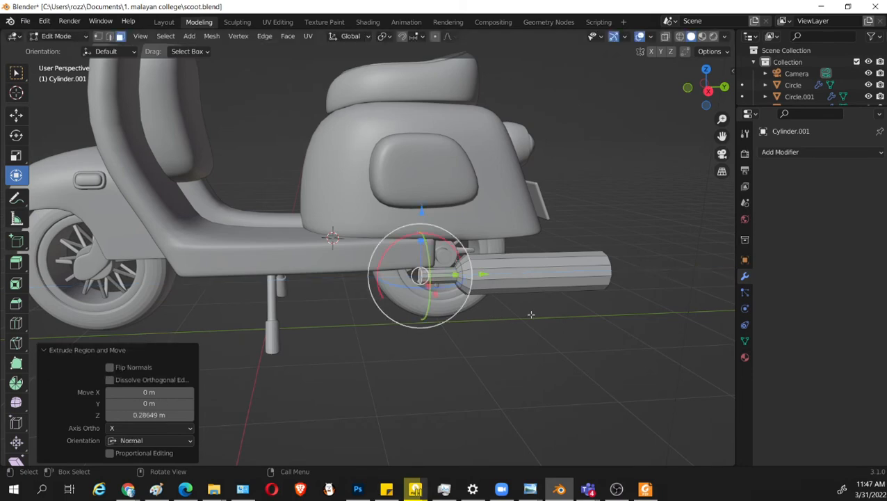
key(KP_7)
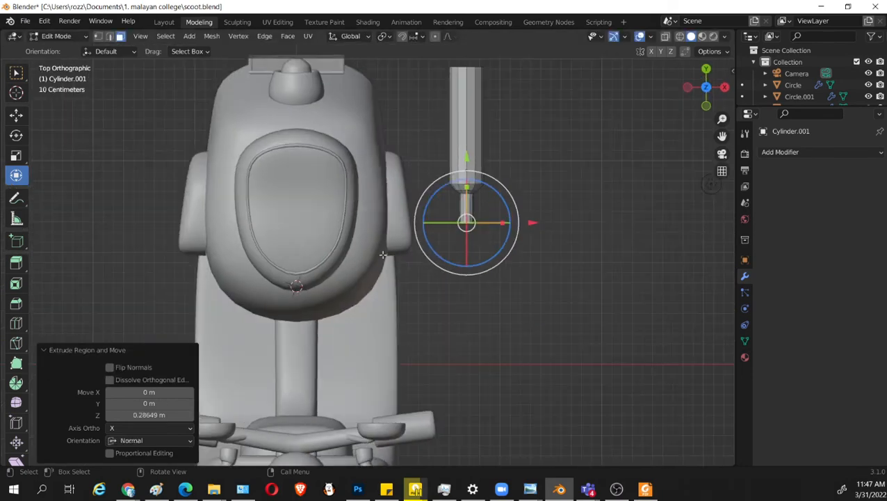
key(g)
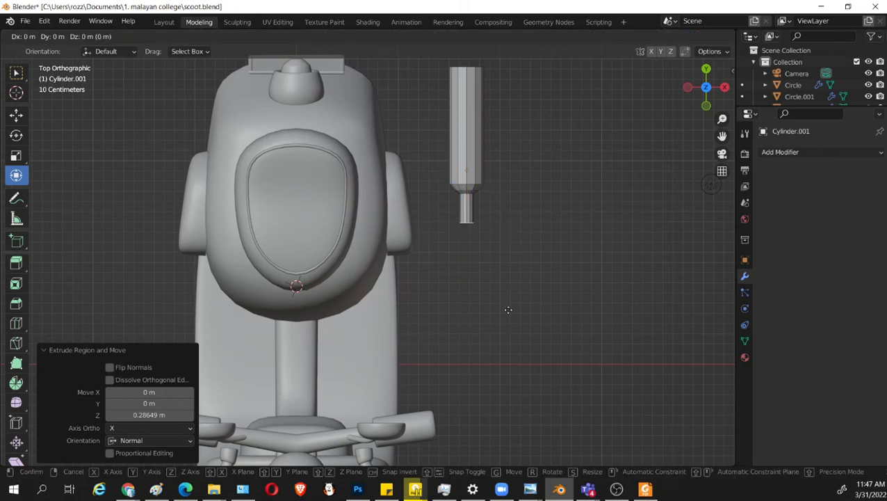
right_click(508, 310)
drag(465, 157, 466, 166)
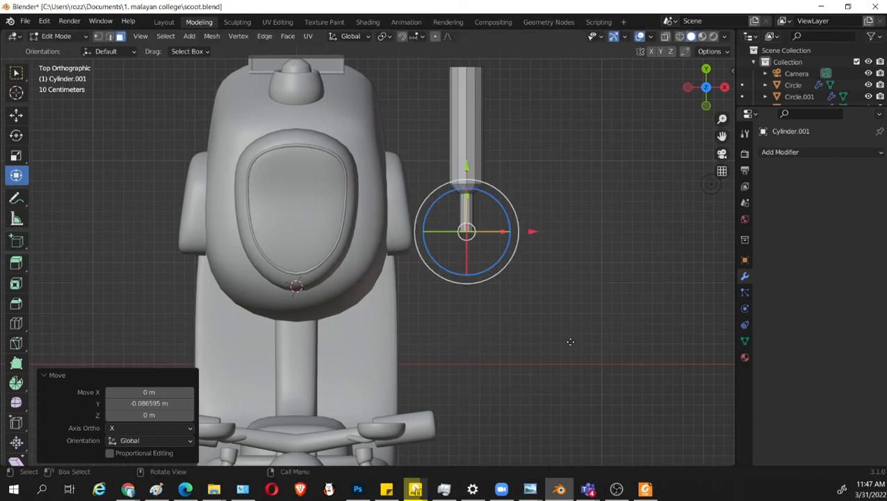
Extrude the thin pipe another 0.46 m or so, rotate its end face about 30.5° and scale that face by about 1.108.
key(e)
click(570, 388)
key(r)
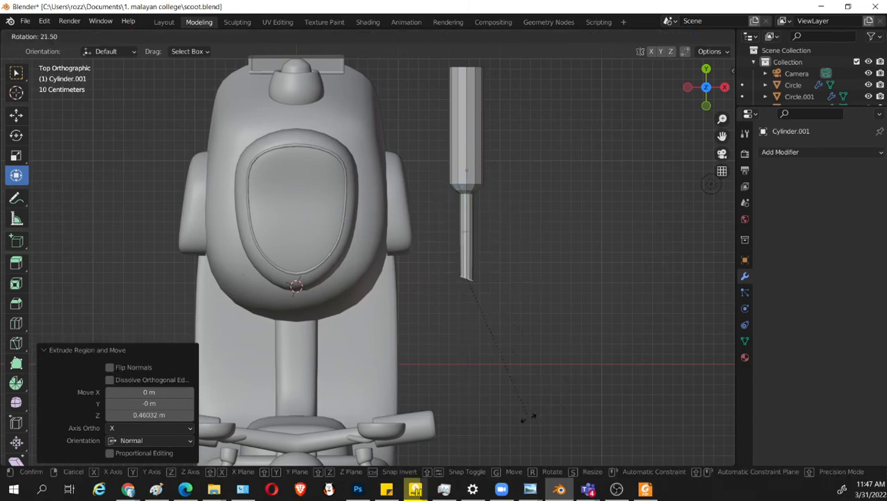
click(504, 421)
scroll(518, 403, up, 4)
key(s)
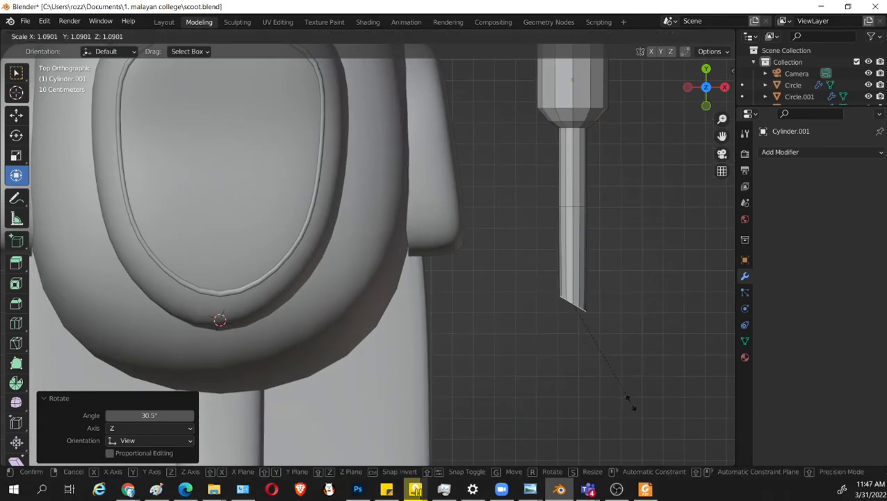
click(639, 391)
Extrude the pipe's end face about 0.333 m, rotate the new end face about 24° and scale it by about 1.102.
shift+middle_drag(623, 359, 561, 323)
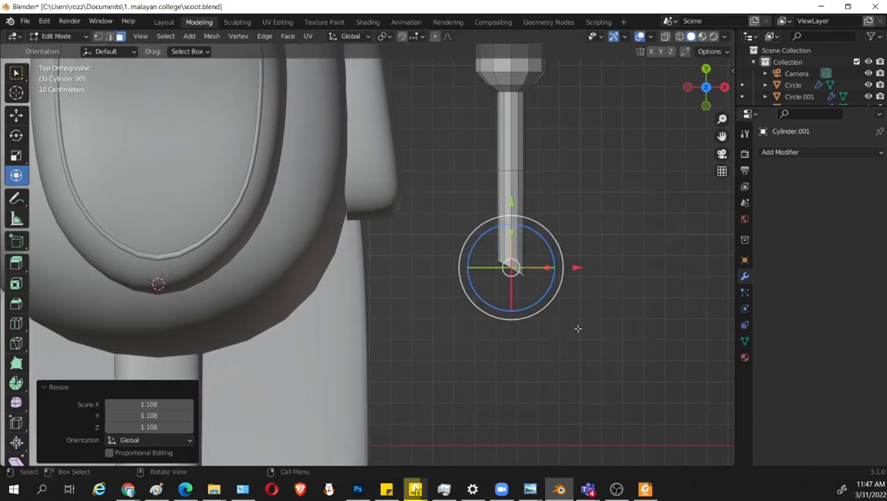
key(e)
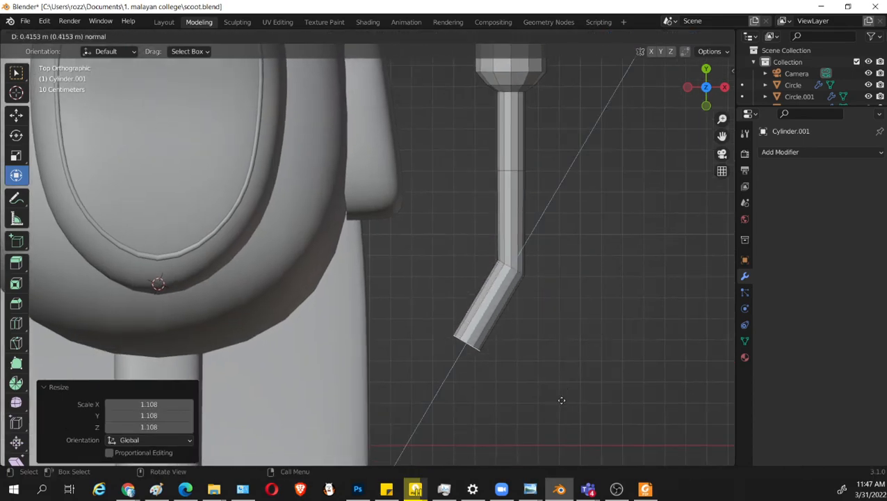
click(565, 389)
key(r)
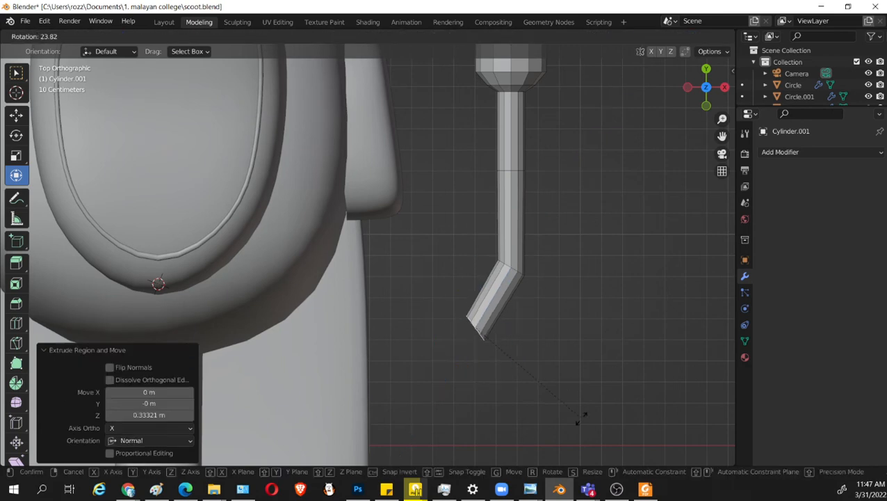
click(583, 416)
key(s)
click(582, 414)
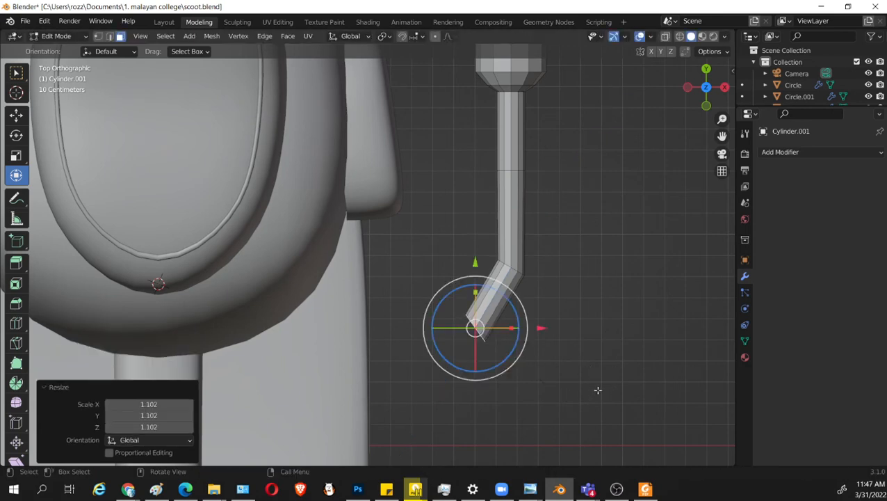
Extrude the pipe's end face another 0.289 m or so and rotate it about 37° so it faces the scooter body.
key(e)
click(527, 397)
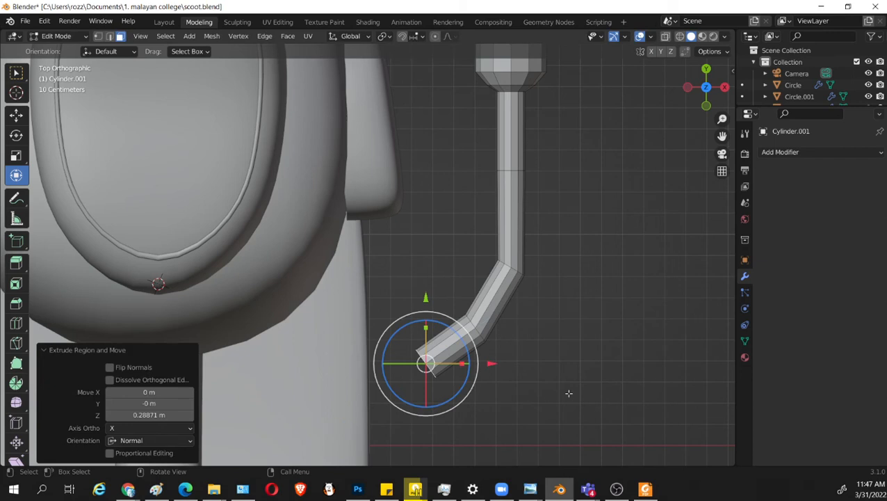
key(r)
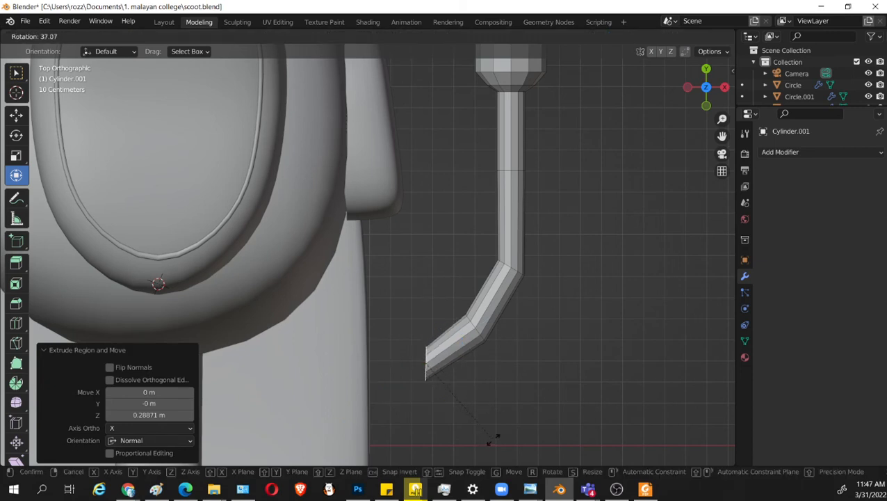
click(478, 397)
Move the rotated end face slightly along positive Y and scale it by about 1.047.
drag(426, 295, 426, 277)
key(a)
click(442, 342)
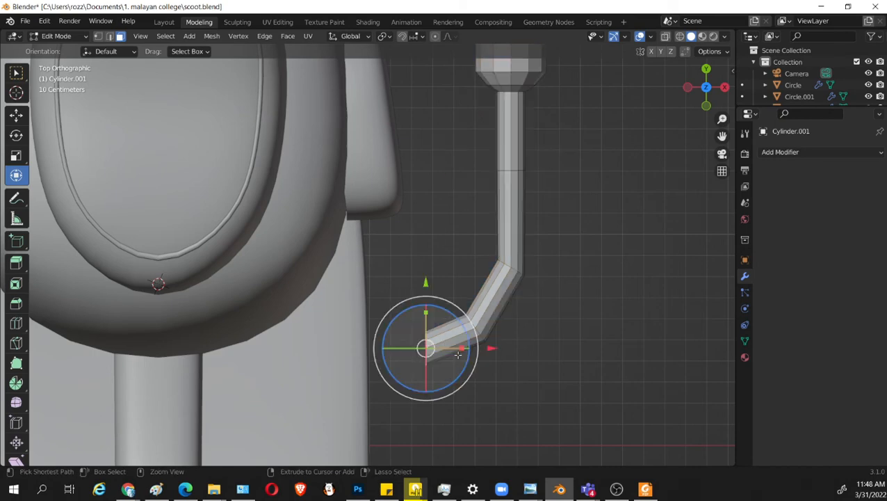
key(s)
click(501, 345)
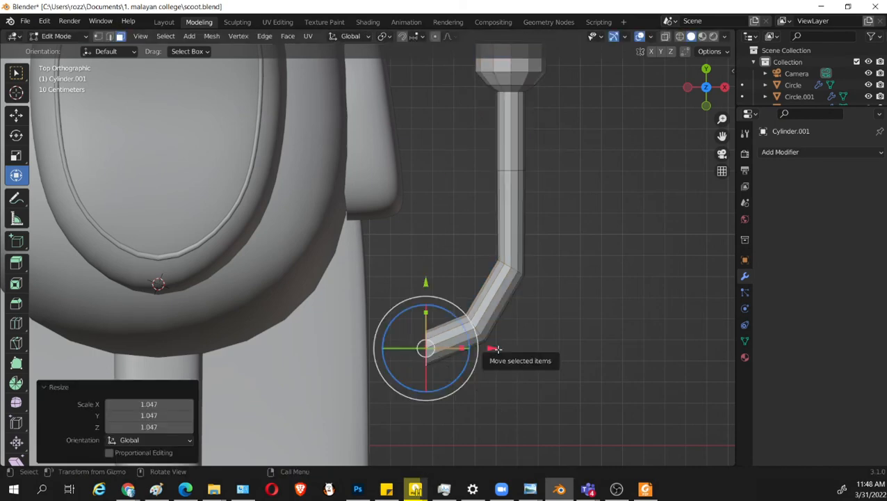
Extrude the end face about 0.367 m towards the body and pull it back about 0.201 m along X.
key(e)
click(421, 350)
scroll(493, 357, down, 3)
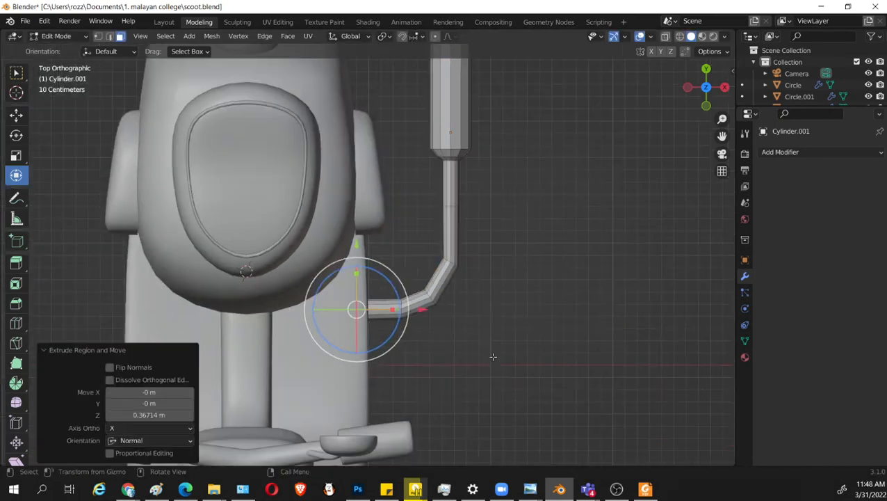
key(g)
key(x)
click(453, 284)
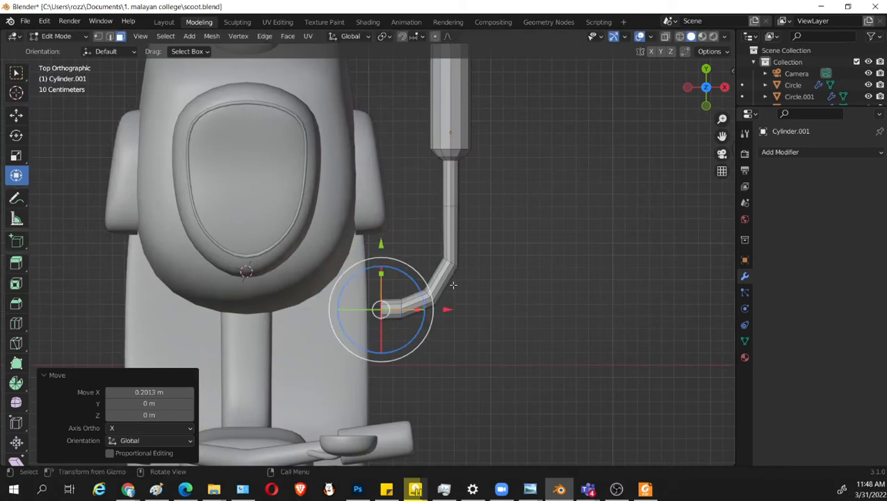
Select the whole linked exhaust mesh and move it about -0.494 m along X against the scooter body.
key(l)
key(g)
key(x)
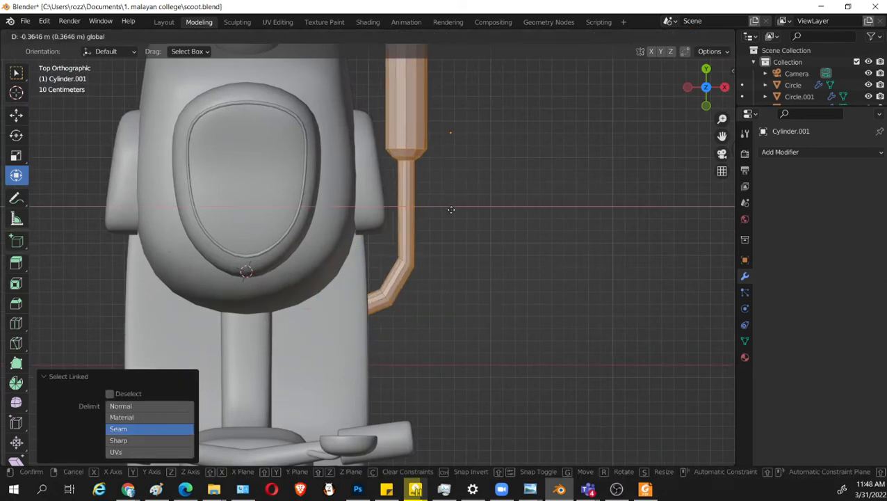
click(436, 213)
middle_drag(575, 365, 481, 303)
In right wireframe view, select the front end section of the bent pipe and scale it by about 0.895.
key(KP_3)
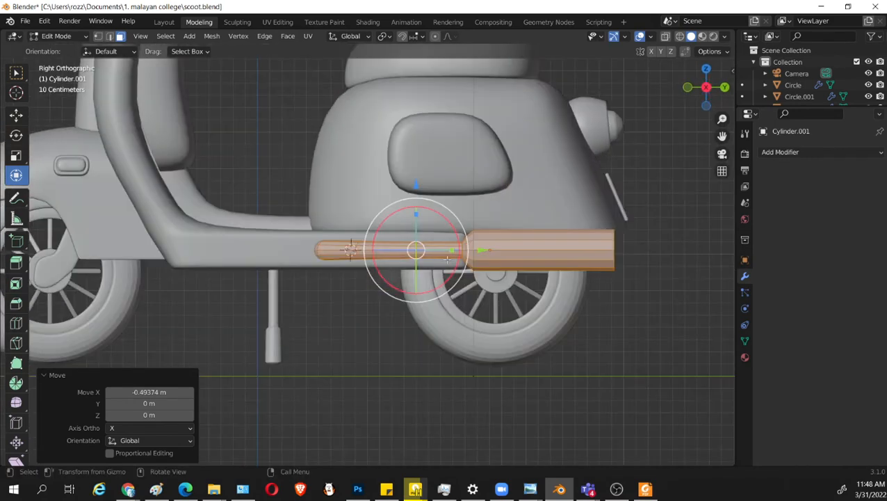
key(shift+z)
drag(227, 164, 269, 208)
scroll(353, 309, up, 3)
key(shift+z)
key(shift+z)
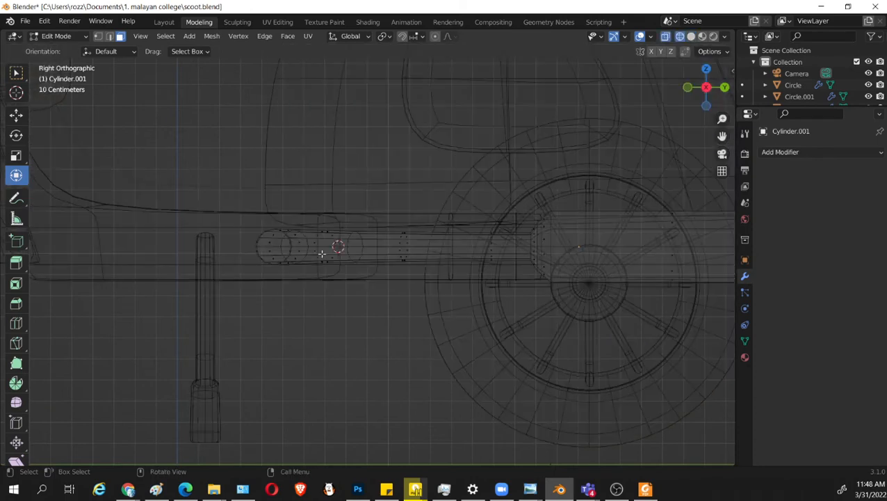
drag(176, 151, 316, 279)
key(s)
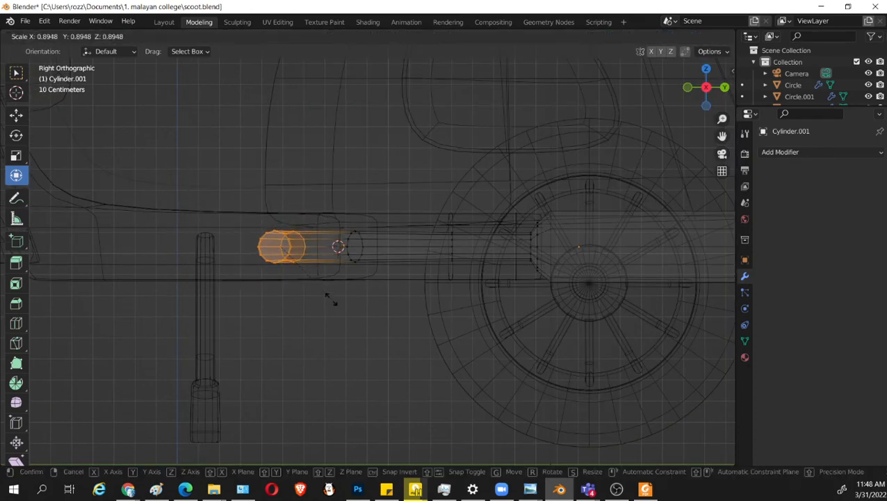
click(330, 299)
Scale the ring behind the pipe's front bend by about 0.953 and the front end section by about 0.982.
drag(381, 184, 341, 293)
key(s)
click(381, 313)
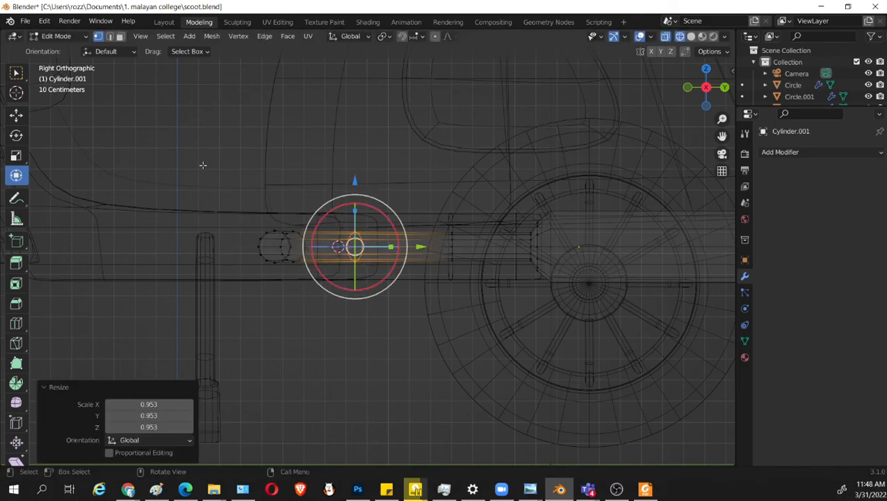
drag(197, 156, 313, 298)
key(s)
click(332, 313)
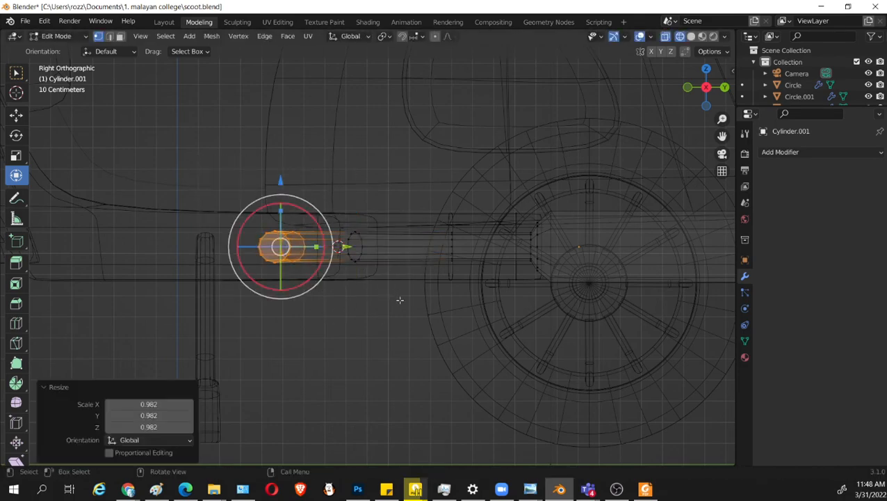
Select the pipe's front bend section and move it along positive Y towards the muffler to shorten the pipe.
drag(123, 116, 380, 312)
key(shift+z)
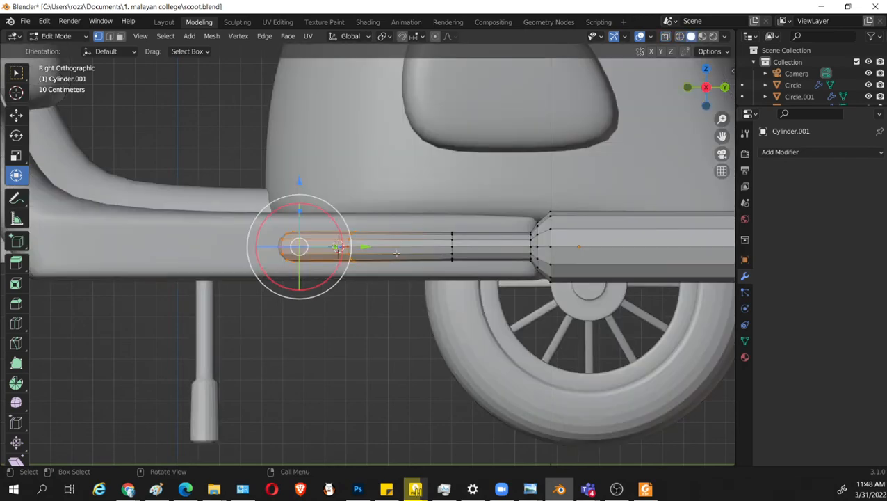
mouse_move(365, 249)
mouse_down()
mouse_move(433, 254)
mouse_move(488, 245)
mouse_up()
Select the two foremost ring sections of the shortened pipe and scale them by about 0.942.
key(shift+z)
drag(297, 189, 419, 292)
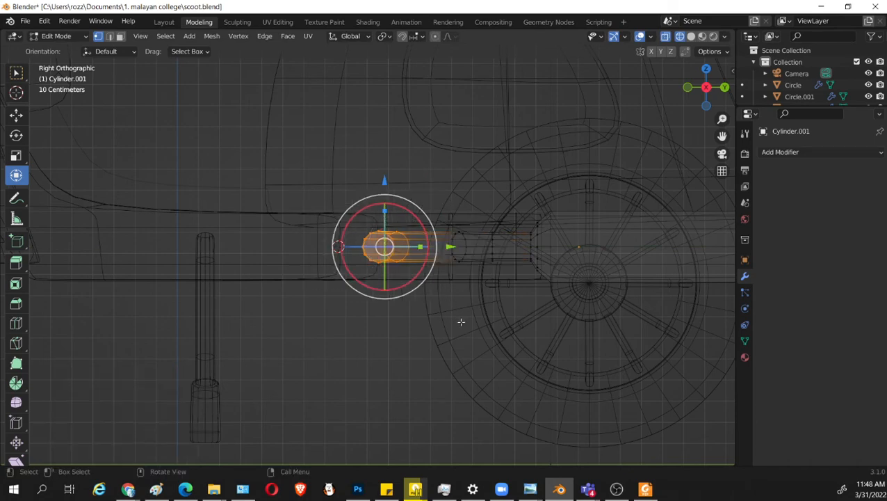
key(s)
click(460, 320)
middle_drag(425, 317, 511, 355)
key(shift+z)
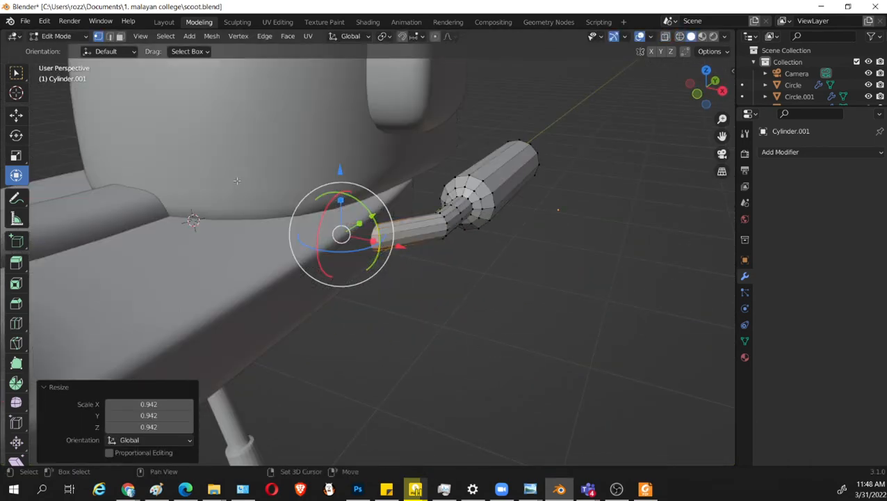
Select the pipe's end section entering the body in wireframe and scale it by about 0.961.
key(shift+z)
drag(240, 153, 368, 328)
key(s)
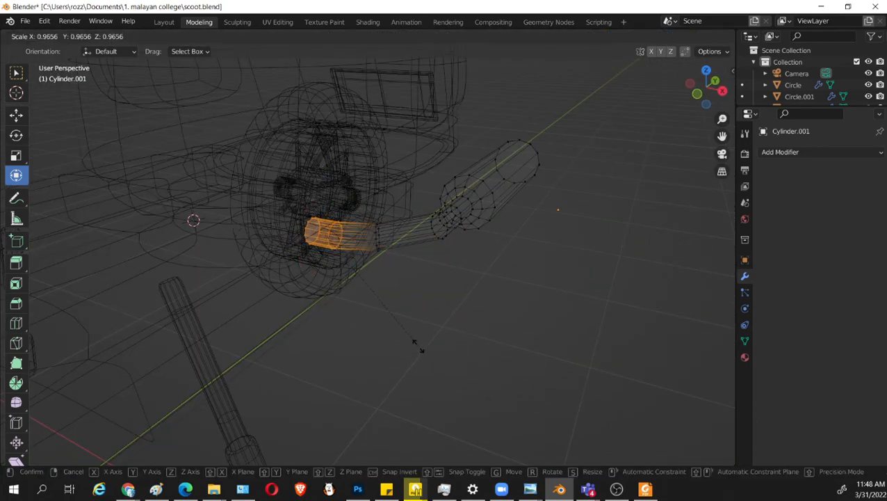
click(415, 344)
key(shift+z)
middle_drag(415, 344, 473, 296)
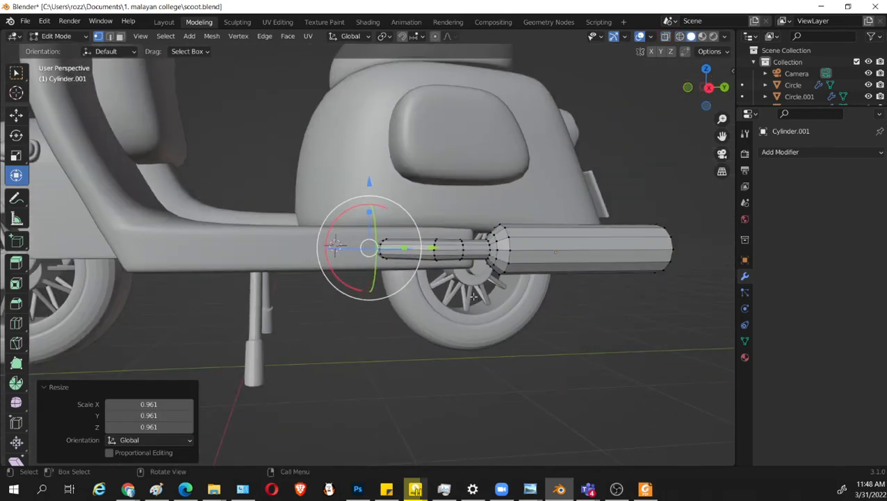
In right view, select the pipe's front end section and move it about 0.117 m along Y.
key(shift+z)
key(KP_3)
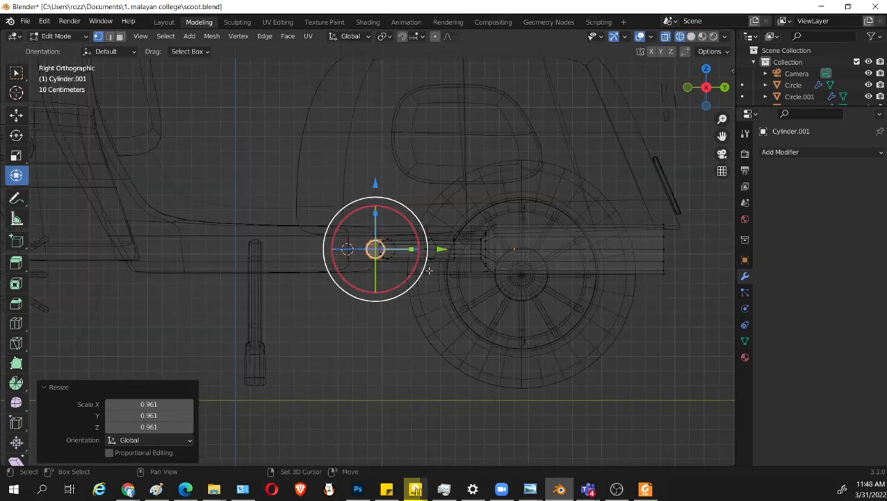
key(shift+z)
drag(305, 181, 366, 313)
key(shift+z)
drag(309, 161, 412, 331)
drag(456, 250, 470, 250)
key(shift+z)
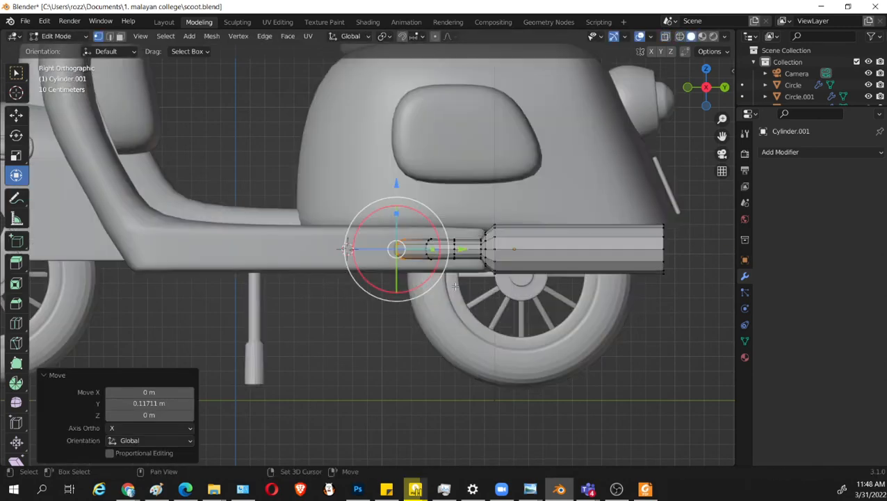
mouse_move(470, 250)
middle_down()
mouse_move(574, 336)
mouse_move(512, 319)
middle_up()
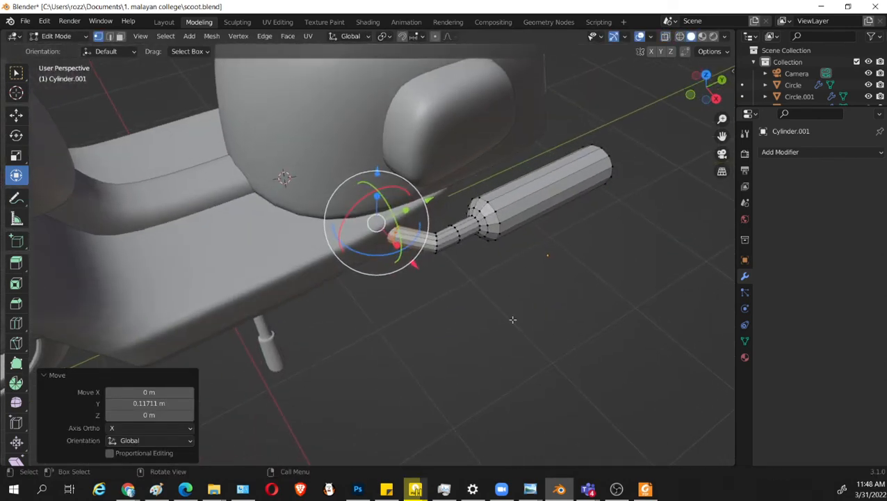
Select the muffler body with its straight pipe section and move them about -0.055 m along Y.
middle_drag(489, 258, 525, 259)
key(shift+z)
mouse_move(630, 109)
mouse_down()
mouse_move(445, 327)
mouse_move(415, 338)
mouse_up()
drag(534, 246, 527, 231)
key(shift+z)
middle_drag(534, 277, 500, 264)
drag(567, 252, 556, 255)
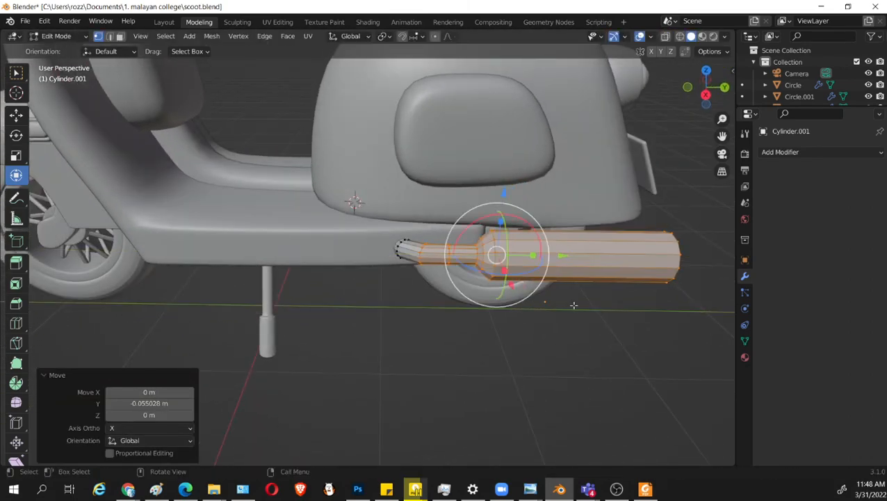
middle_drag(556, 255, 545, 308)
Select the muffler's rear end ring and move it about -0.152 m along Y to shorten the muffler.
key(shift+z)
middle_drag(600, 303, 571, 297)
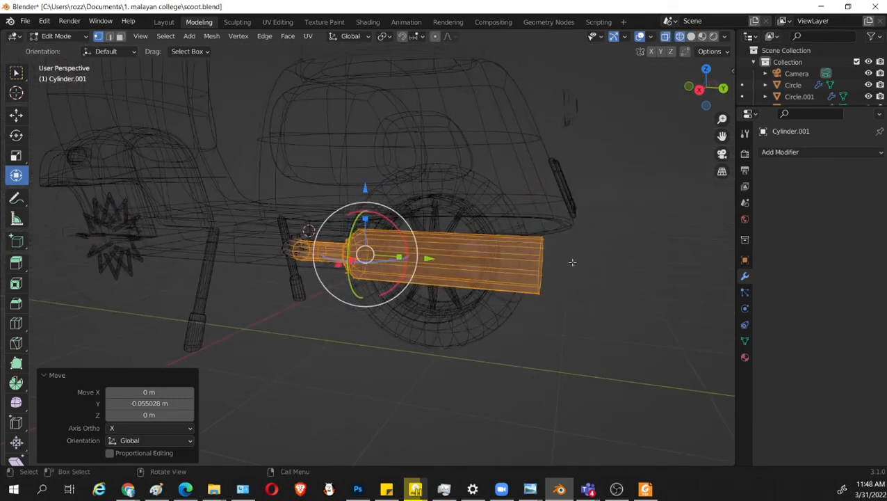
drag(614, 189, 514, 348)
key(shift+z)
drag(611, 274, 585, 267)
key(KP_3)
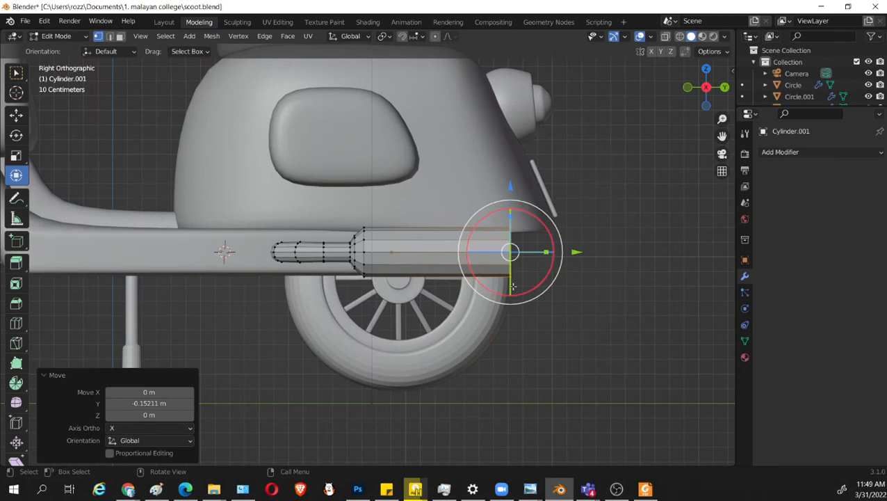
Select the whole linked exhaust, rotate it about -7.62° in right view and raise it about 0.038 m along Z.
key(l)
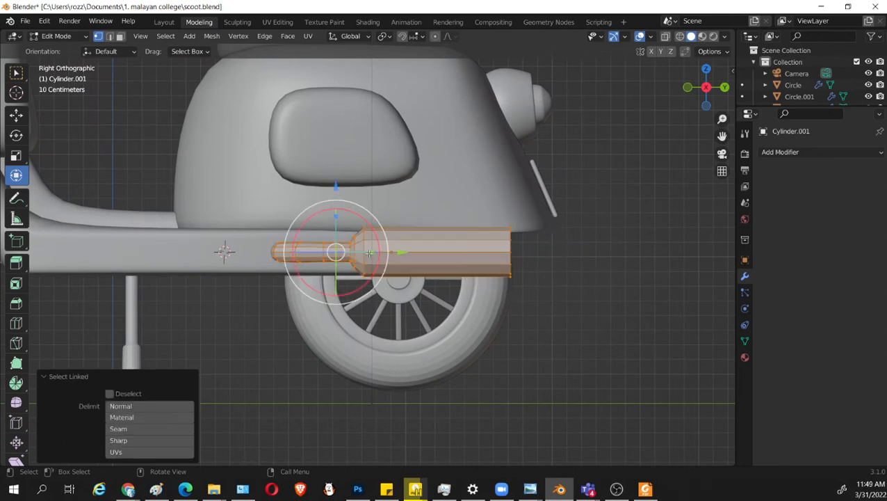
key(r)
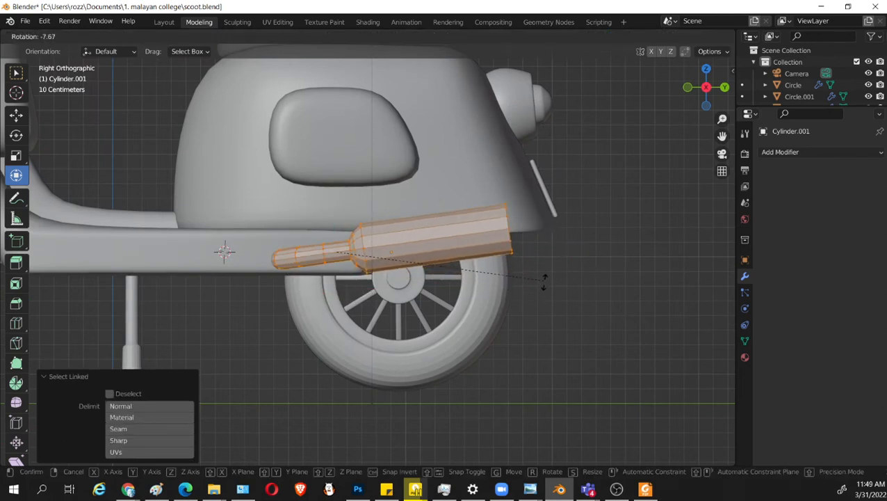
click(544, 279)
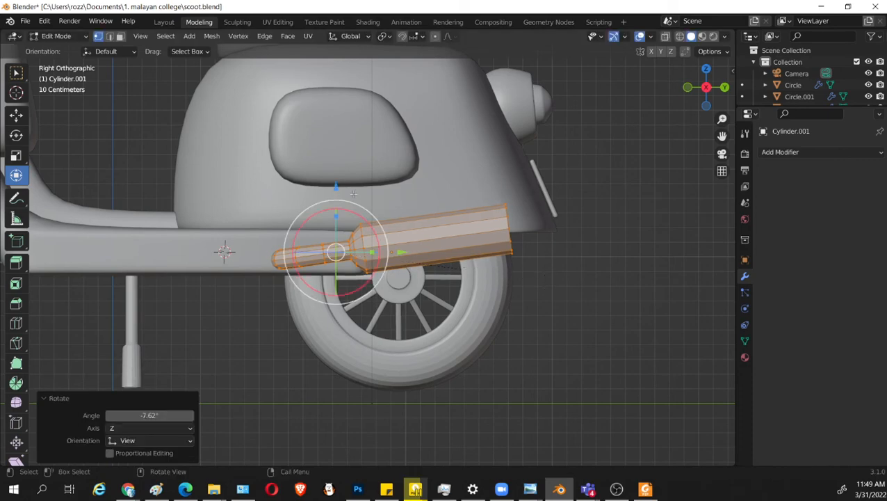
drag(334, 185, 333, 180)
key(e)
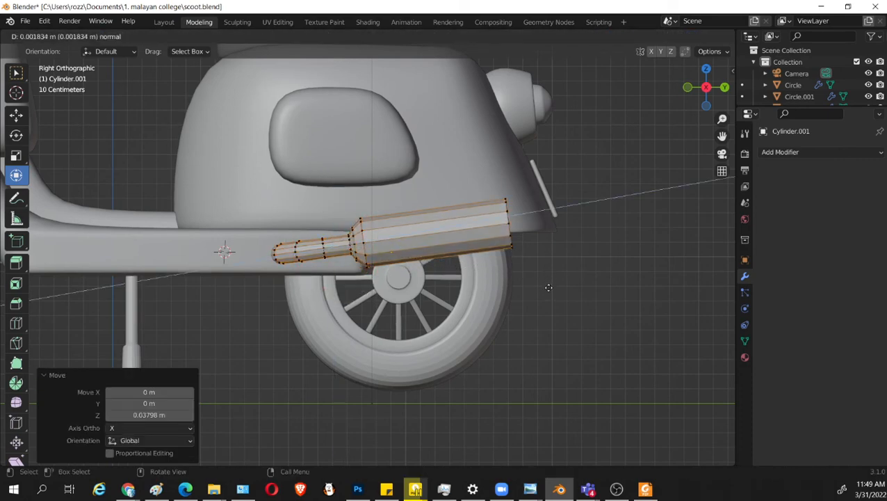
click(550, 286)
key(ctrl+z)
key(e)
right_click(578, 296)
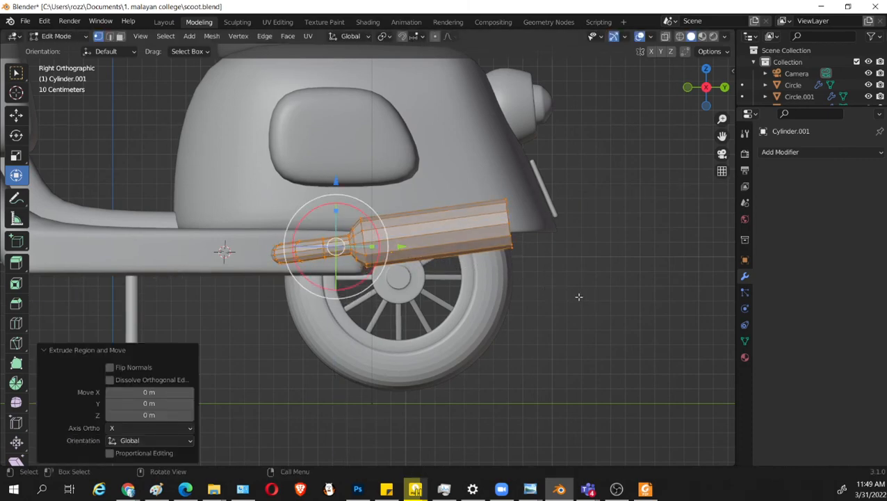
key(ctrl+z)
Rotate the whole exhaust about 1.65° in right view to reduce its tilt.
key(r)
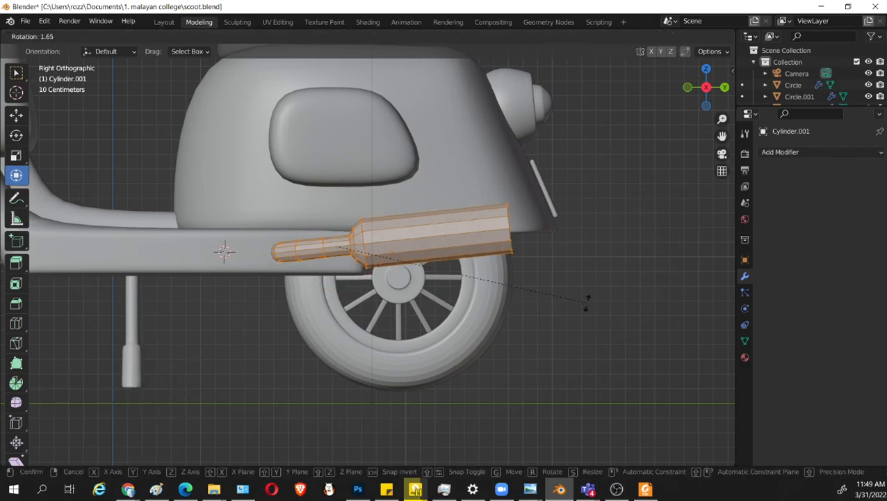
click(586, 301)
Select the muffler's rear end ring, set the transform orientation to Normal and move it about 0.077 m along its Z axis.
key(shift+z)
drag(588, 163, 487, 297)
key(shift+z)
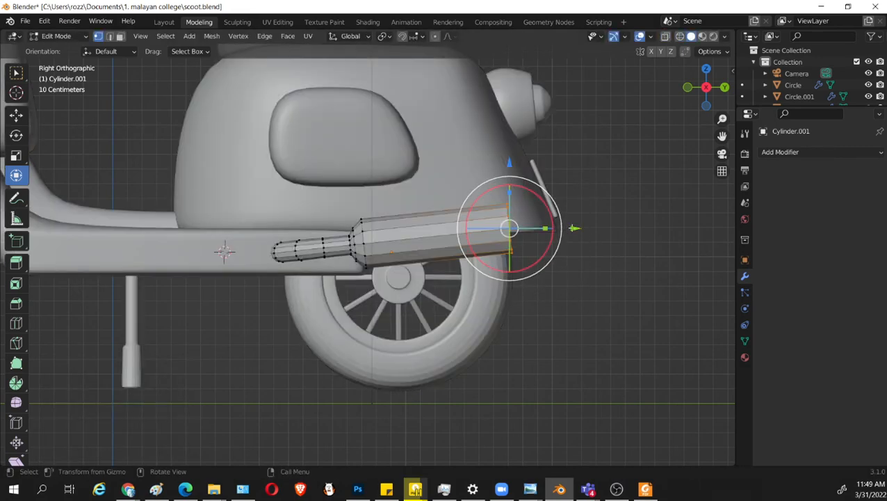
click(351, 41)
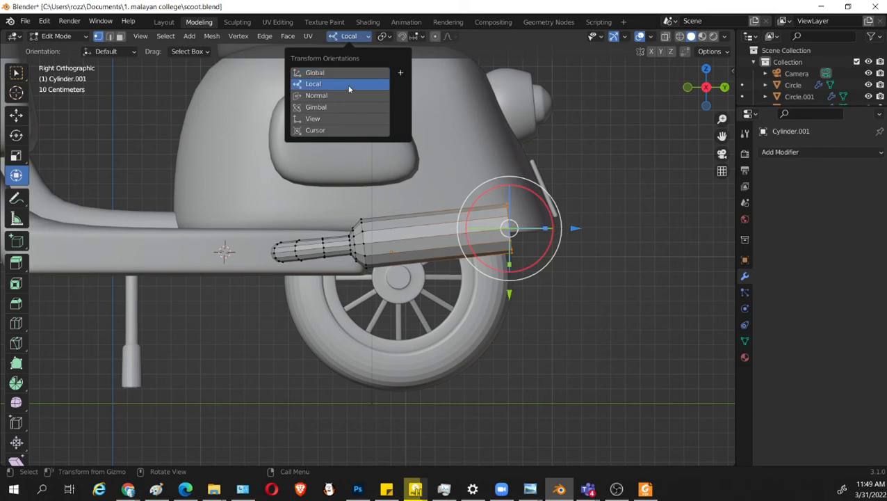
click(335, 100)
mouse_move(576, 222)
mouse_down()
mouse_move(596, 219)
mouse_move(588, 221)
mouse_up()
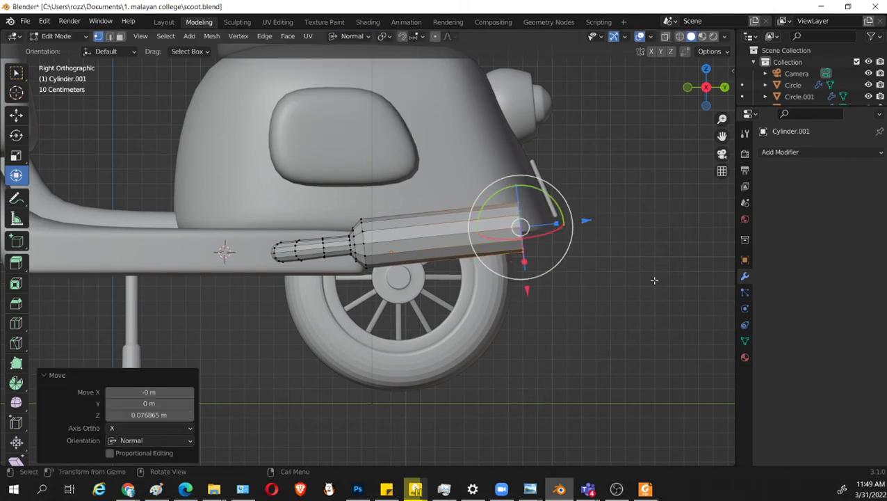
key(r)
right_click(599, 333)
key(shift+r)
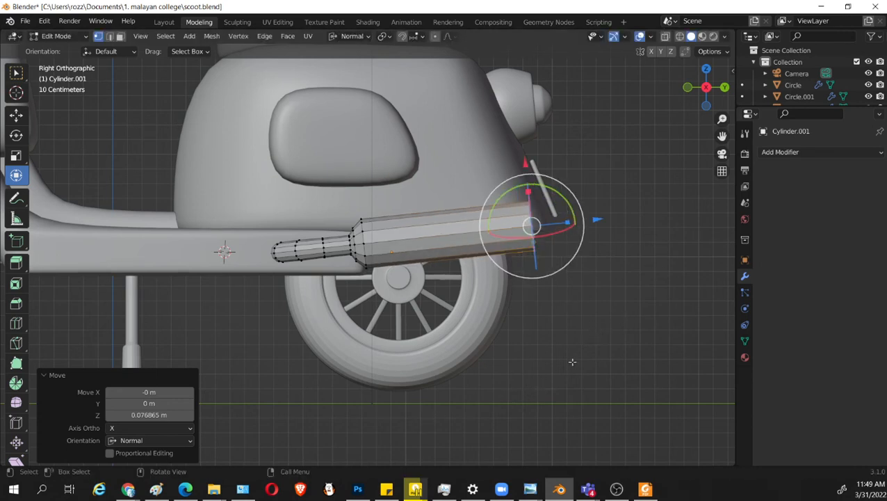
key(ctrl+z)
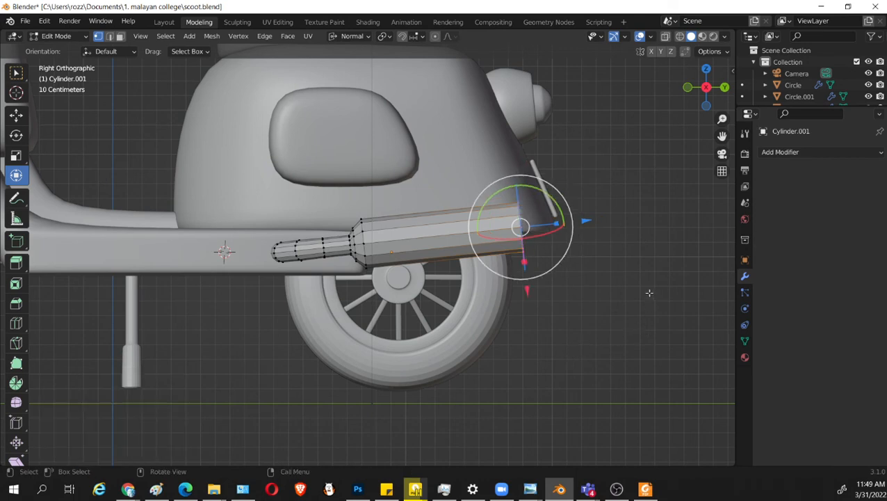
Rotate the muffler's rear end ring about 31.2° in right view and scale it to about 1.099 for a slanted cut.
key(r)
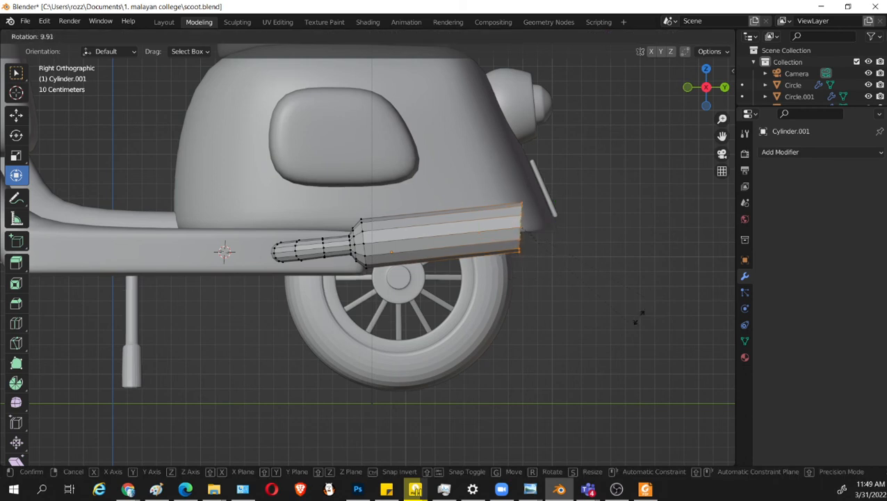
click(597, 350)
key(s)
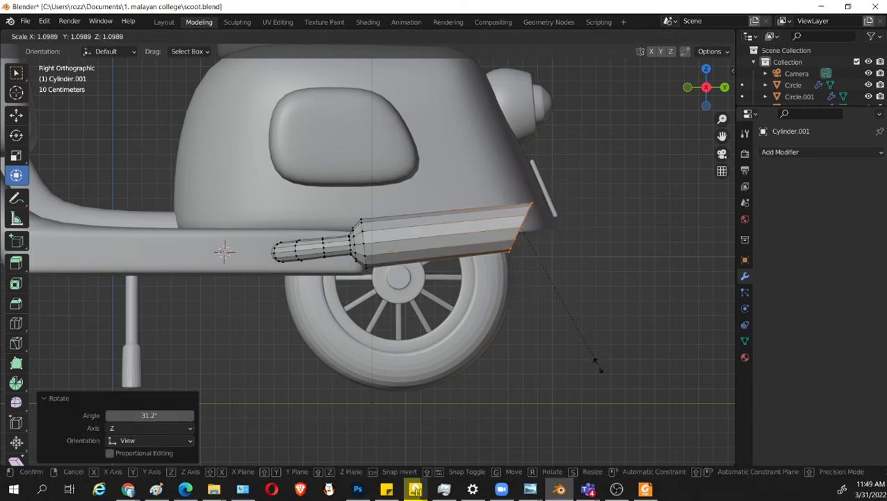
click(597, 366)
middle_drag(596, 367, 569, 340)
Extrude the muffler's slanted end face inward in its plane twice, scaling to about 0.687 and about 0.606.
key(s)
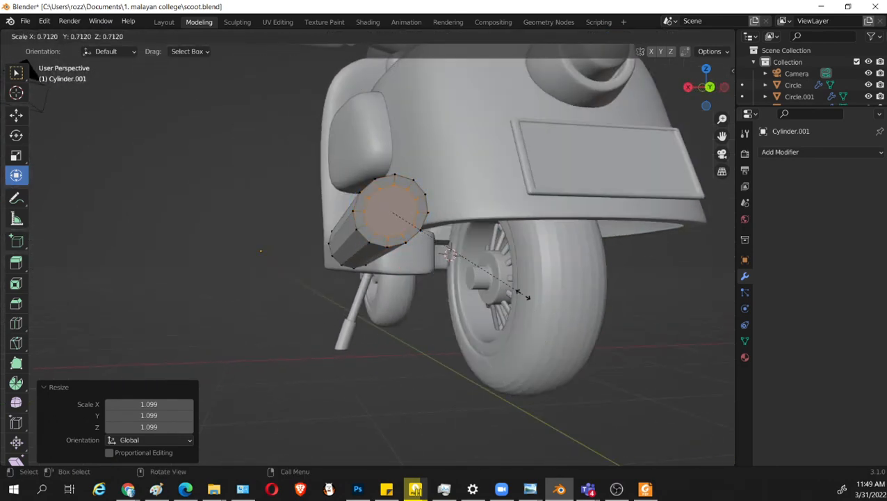
click(521, 293)
middle_drag(522, 293, 575, 328)
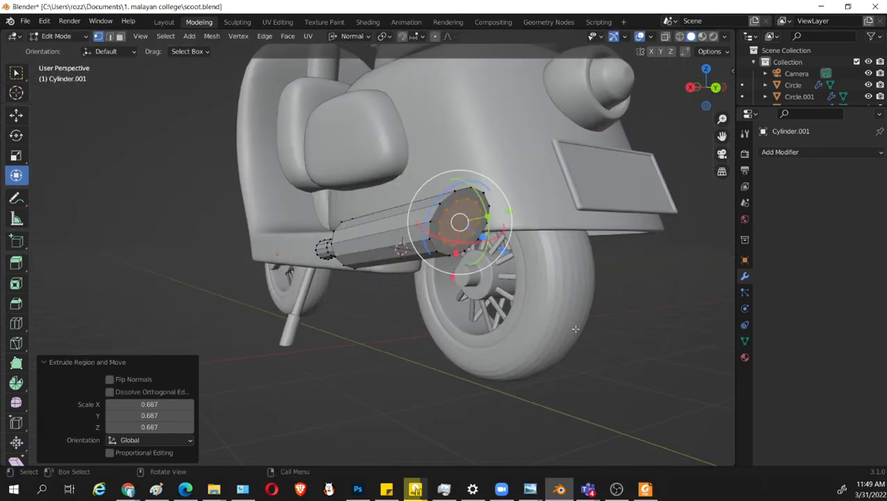
key(e)
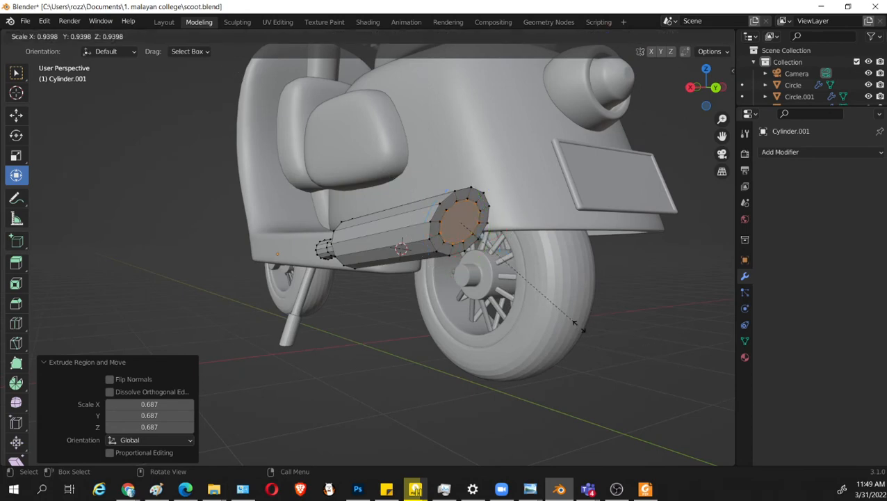
click(545, 301)
middle_drag(544, 300, 382, 51)
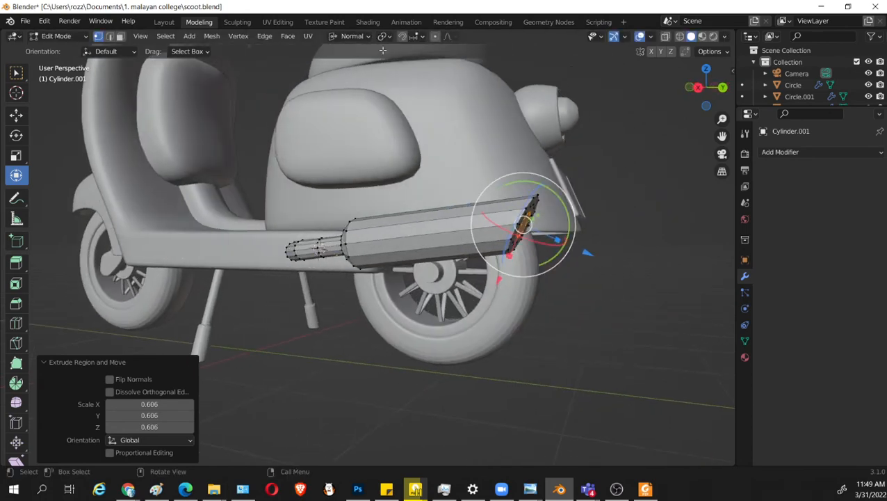
Set the transform orientation to Global and extrude the inner end face about -0.107 m along its normal into the muffler.
click(344, 37)
click(337, 72)
middle_drag(336, 72, 675, 303)
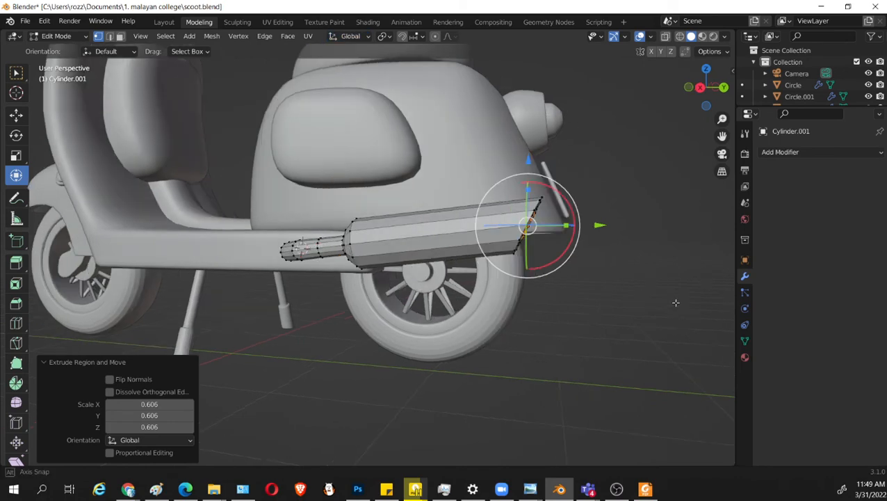
key(e)
click(598, 248)
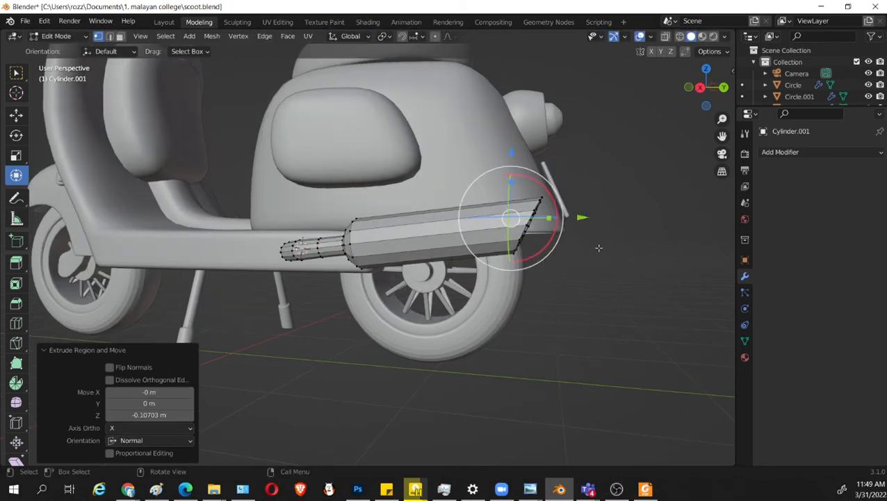
key(KP_1)
key(KP_3)
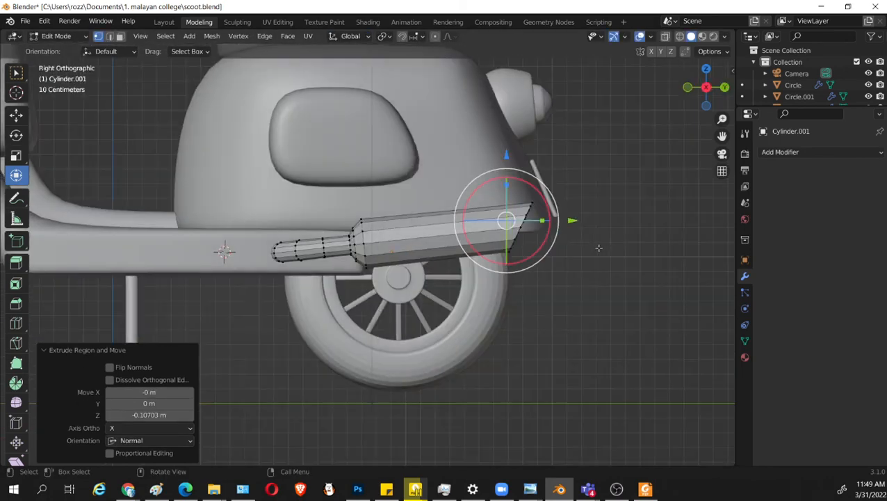
In wireframe right view, flatten the extruded inner ring along Y and move it down and forward, deeper into the muffler.
key(shift+z)
drag(505, 167, 504, 161)
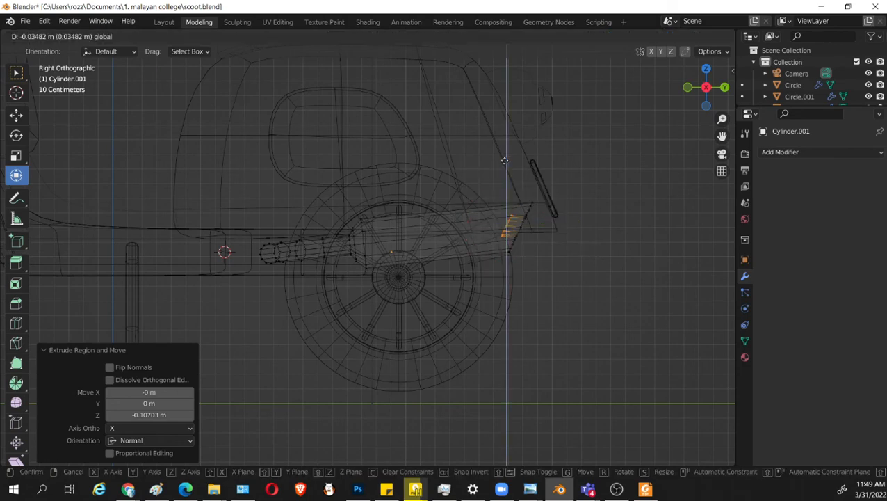
click(504, 161)
drag(537, 228, 512, 233)
mouse_move(571, 229)
mouse_down()
mouse_move(467, 187)
mouse_move(452, 169)
mouse_up()
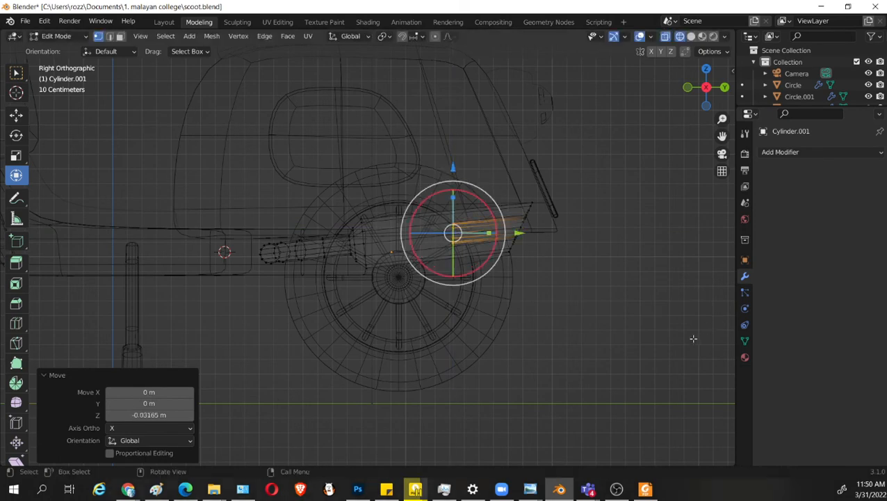
Save the file, return to solid shading in Object Mode and add a Subdivision Surface modifier to the exhaust.
key(ctrl+s)
key(shift+z)
middle_drag(606, 271, 529, 321)
key(Tab)
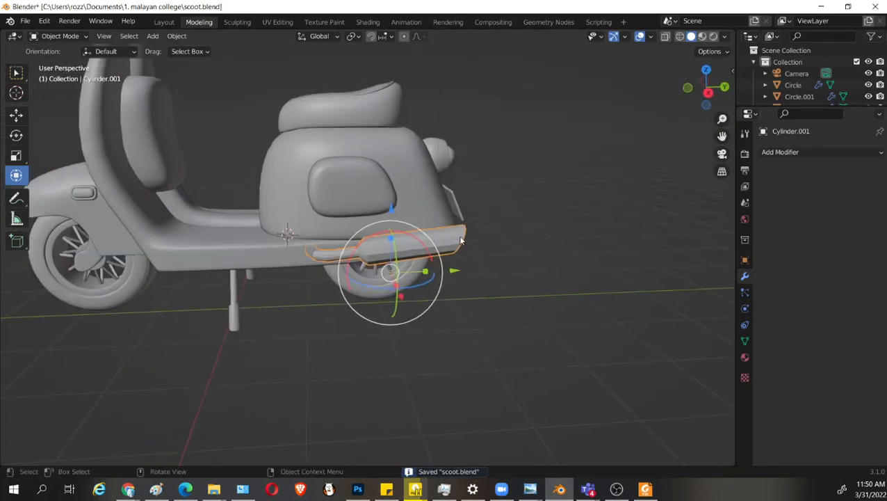
click(780, 152)
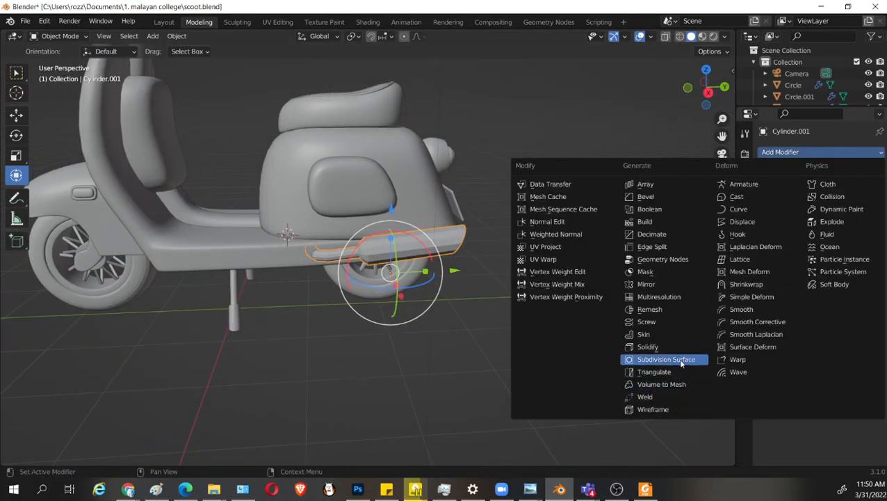
click(650, 358)
scroll(536, 297, up, 1)
Add supporting loop cuts at the muffler body's rear end (factor -0.943), at its front shoulder (0.940) and on the pipe beside the neck.
key(Tab)
scroll(536, 297, up, 2)
key(g)
key(g)
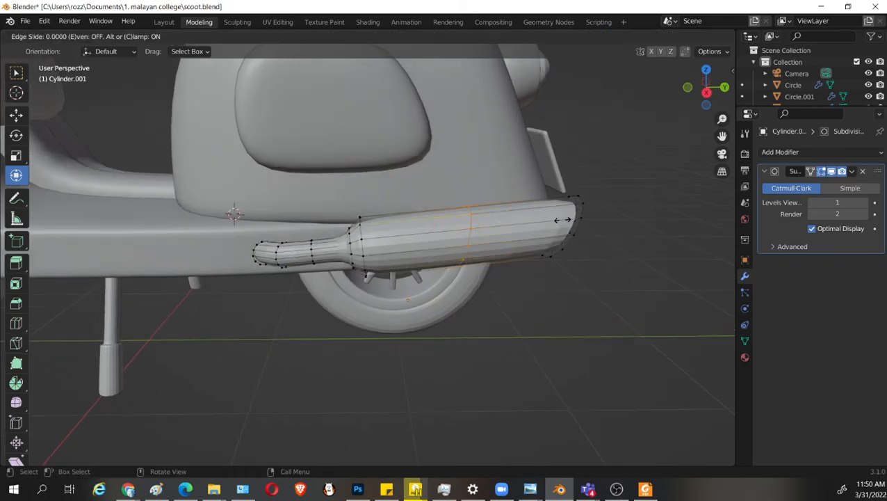
click(667, 227)
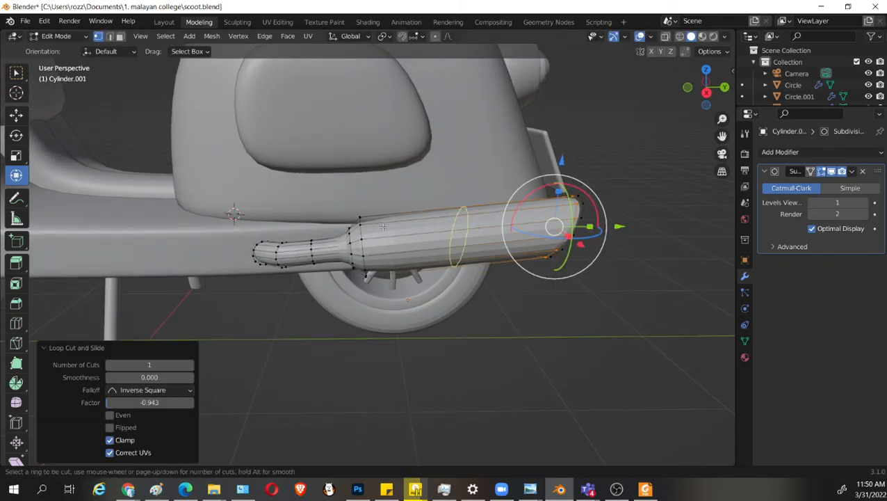
key(g)
key(g)
click(344, 245)
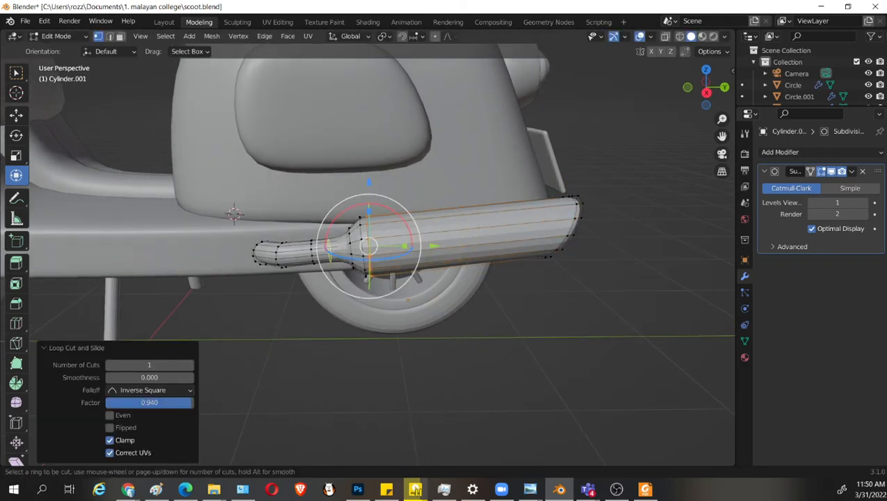
key(g)
key(g)
click(340, 250)
Return to Object Mode, save the file and shade the exhaust smooth.
middle_drag(364, 271, 520, 231)
key(Tab)
key(ctrl+s)
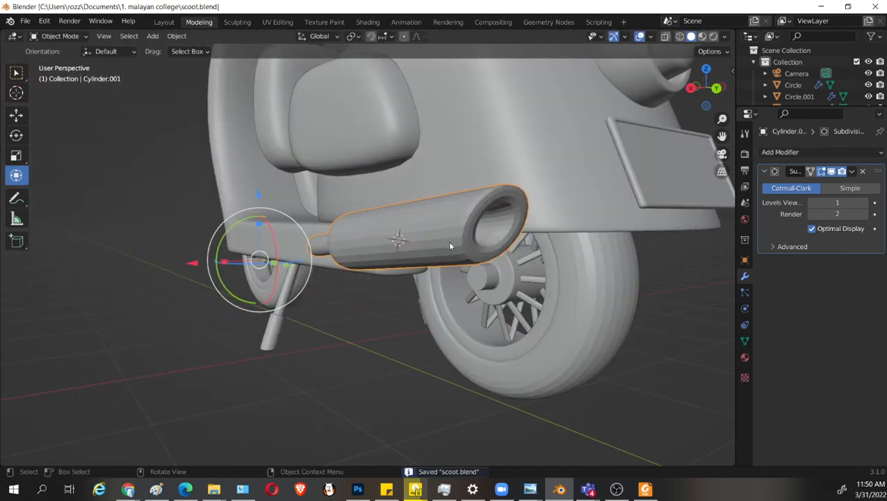
middle_drag(450, 246, 483, 281)
right_click(480, 221)
click(487, 218)
click(582, 369)
Add a mesh cylinder at the 3D cursor and scale it to about 0.231.
key(shift+a)
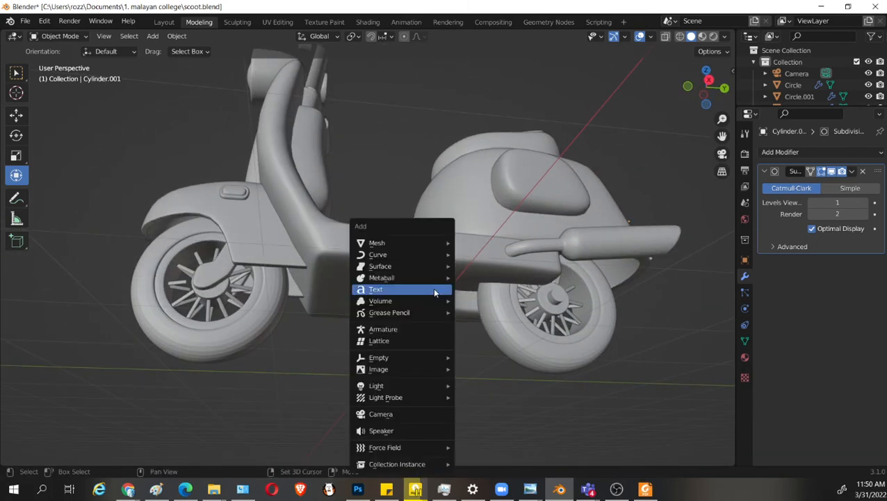
mouse_move(422, 242)
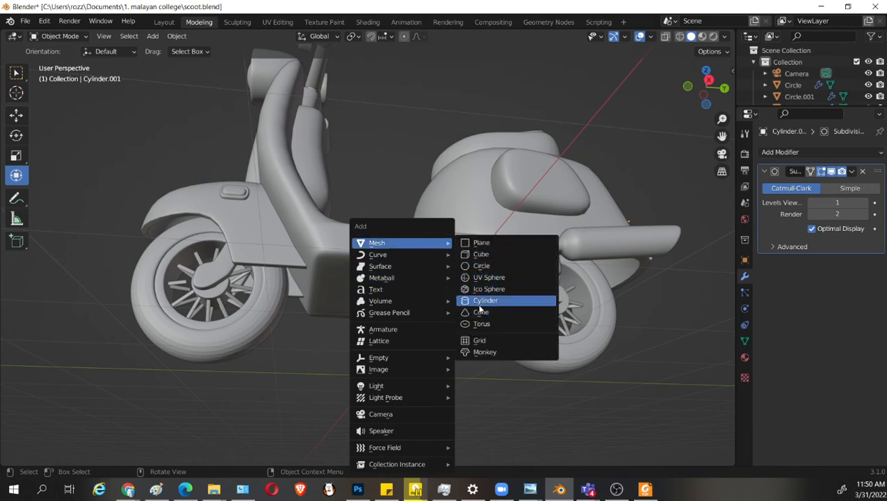
click(481, 301)
key(s)
click(457, 300)
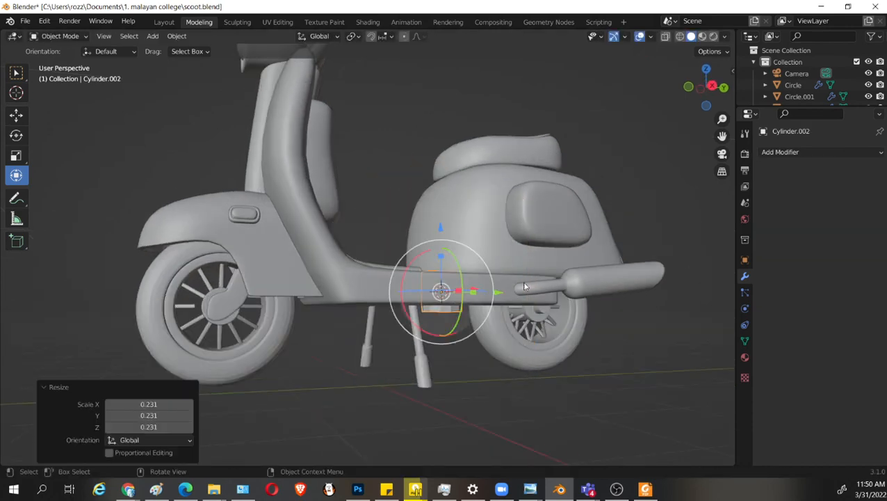
Rotate the new cylinder in front view so its axis lies along X, and shift it sideways along X toward the exhaust side.
key(KP_3)
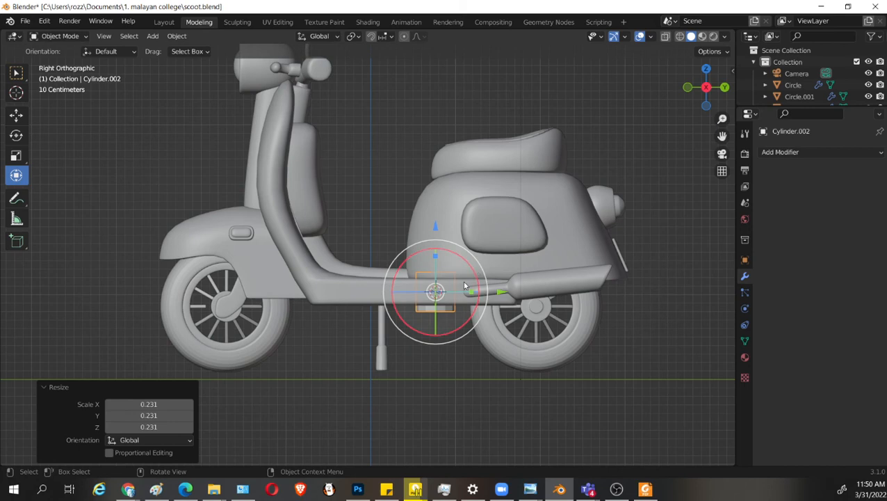
key(KP_1)
key(r)
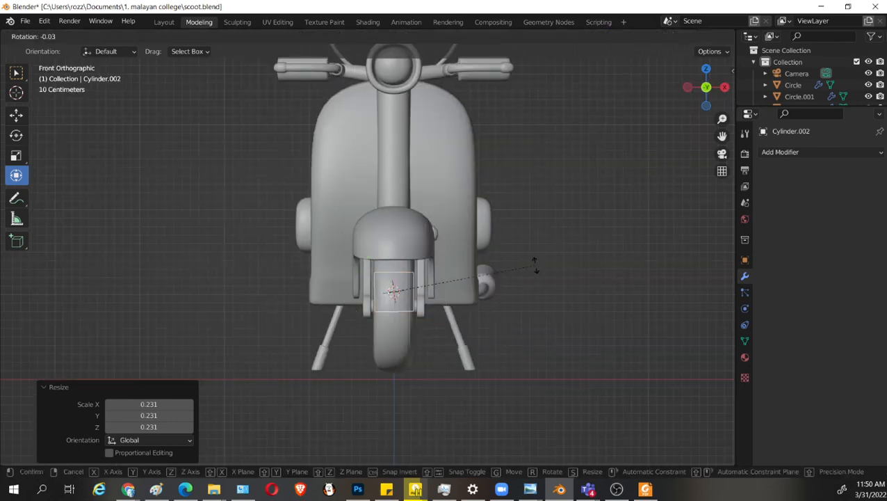
key(Return)
drag(455, 292, 505, 291)
Move the cylinder about 0.164 m along Y, narrow it along X and shift it about -0.039 m and -0.015 m along X.
scroll(567, 358, up, 2)
middle_drag(567, 359, 492, 282)
drag(481, 324, 483, 350)
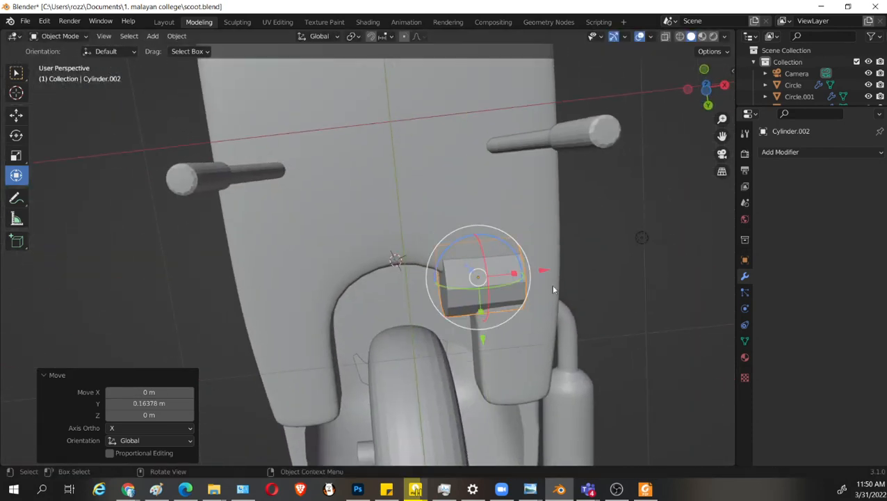
drag(540, 268, 499, 302)
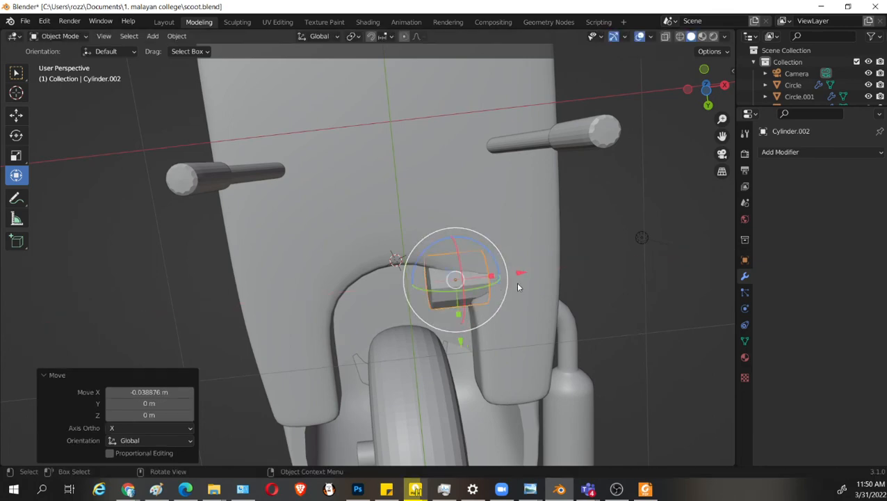
drag(514, 272, 506, 272)
Move the cylinder about -0.325 m along Z below the floorboard, and raise it about 0.054 m in right view.
middle_drag(480, 284, 508, 330)
middle_drag(422, 319, 452, 306)
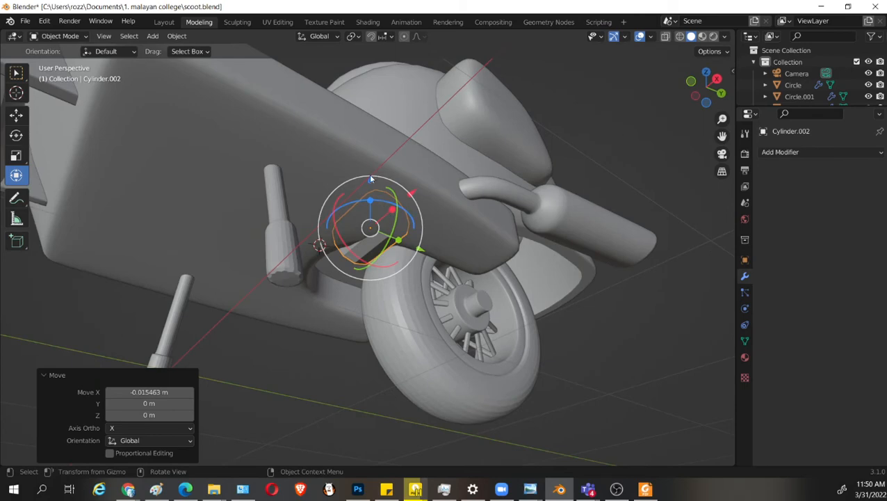
drag(370, 178, 372, 224)
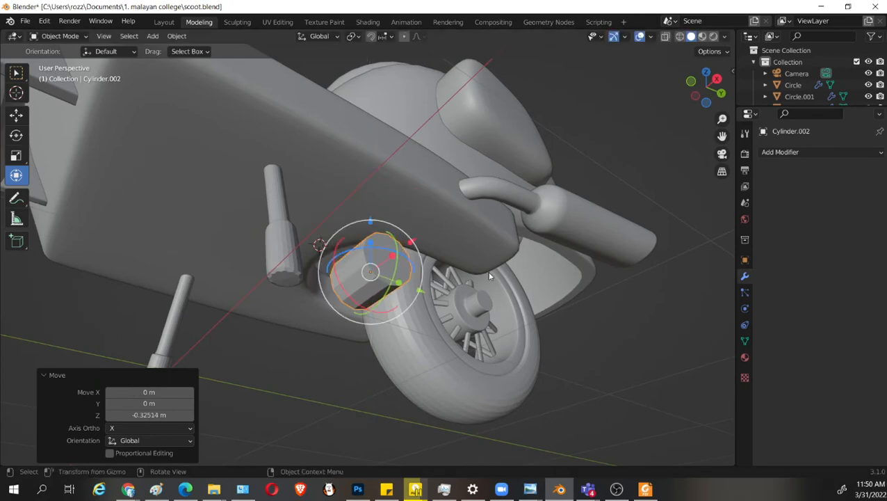
key(KP_3)
scroll(467, 306, up, 2)
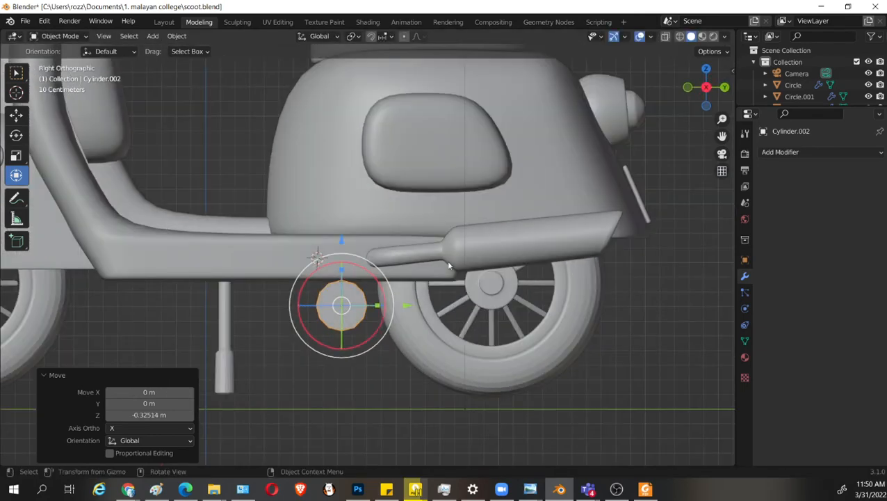
drag(343, 245, 342, 237)
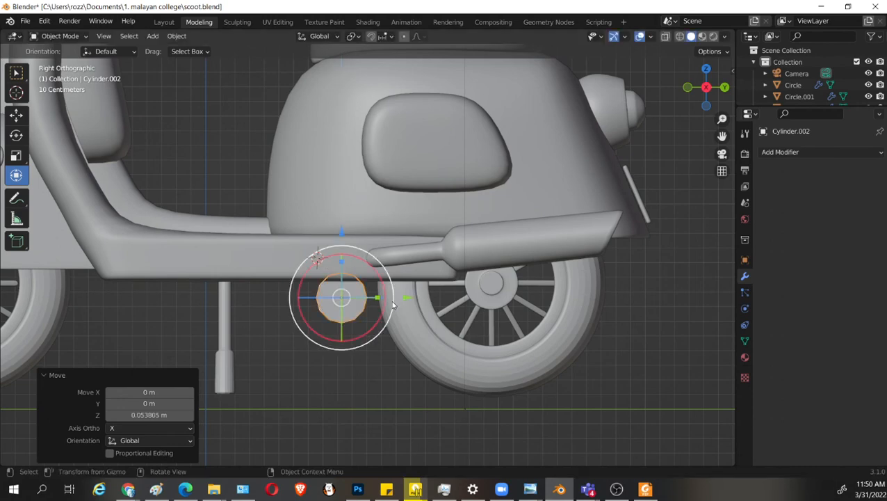
Move the cylinder about -0.165 m along Y, away from the rear wheel.
drag(394, 299, 377, 289)
scroll(387, 325, up, 1)
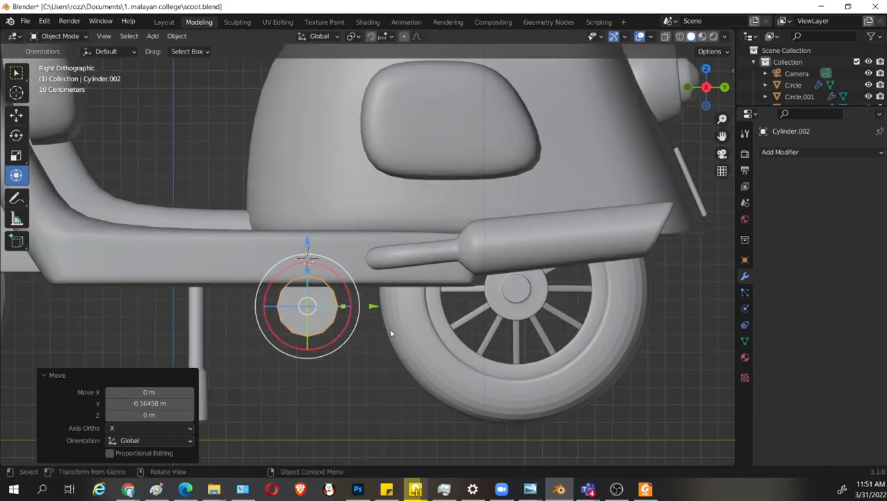
shift+middle_drag(382, 324, 462, 228)
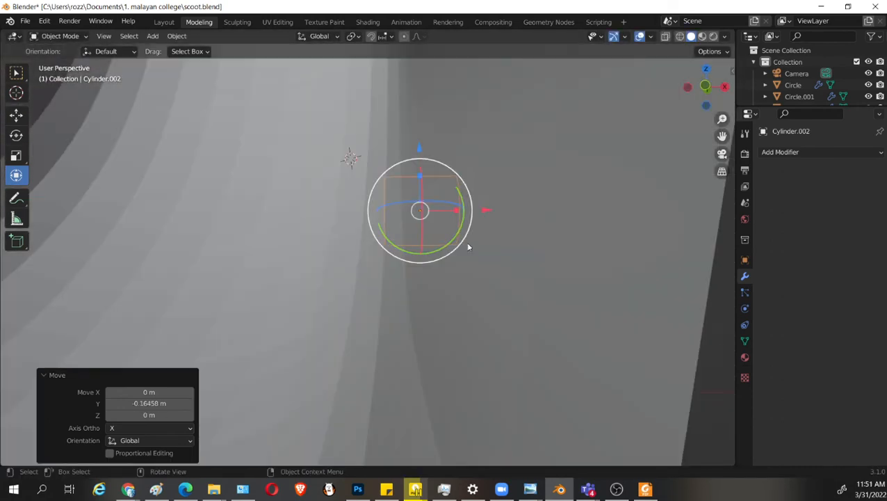
Move the cylinder about -0.345 m along X to the scooter's centreline, and stretch it along X by about 3.255.
key(KP_1)
scroll(471, 212, down, 2)
key(g)
key(x)
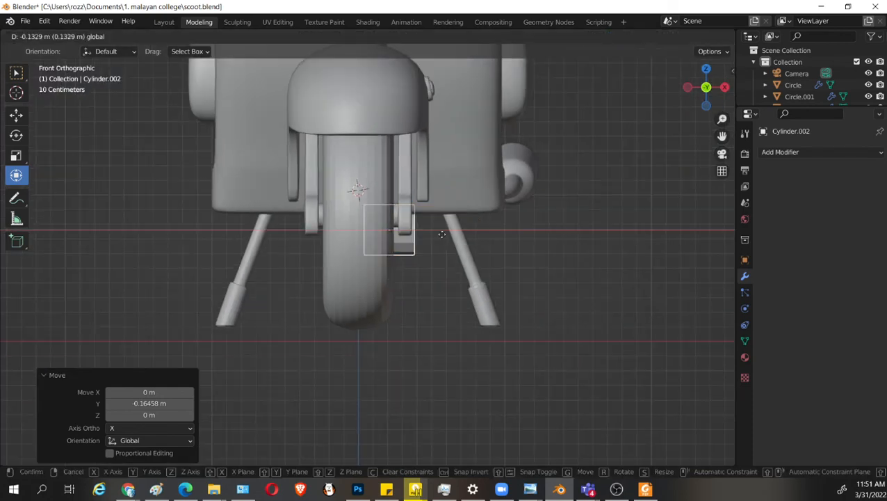
click(402, 242)
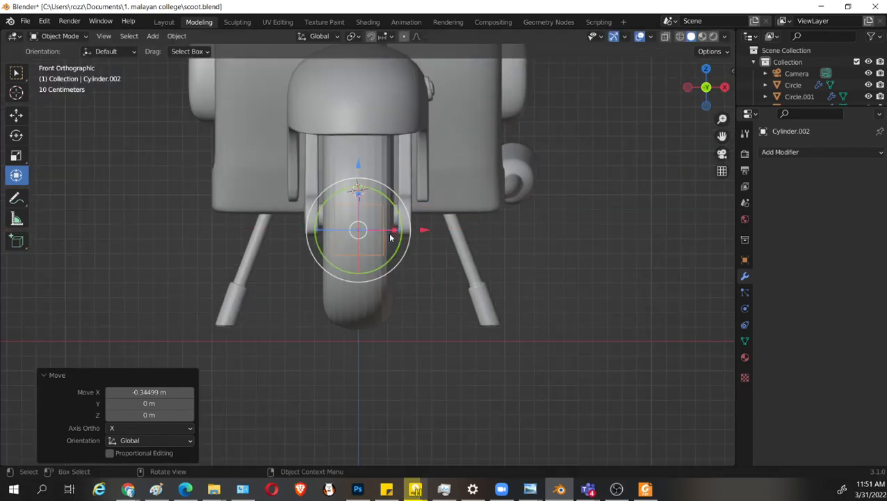
key(s)
key(x)
click(543, 268)
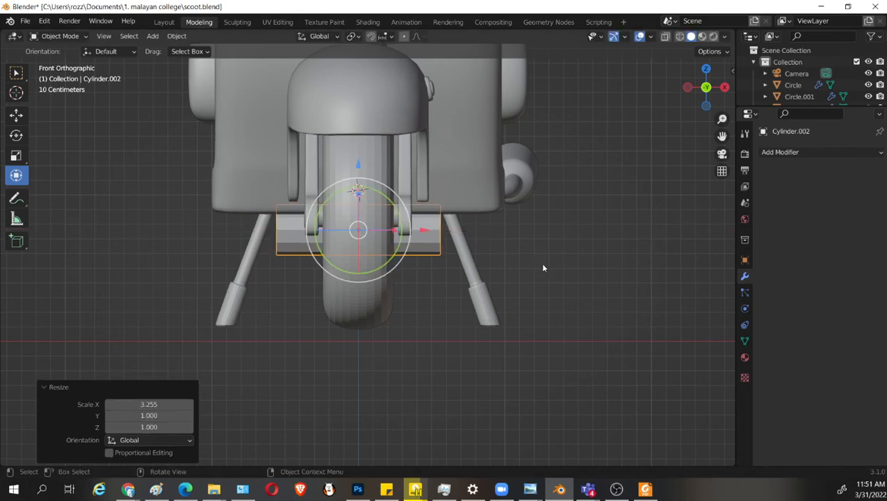
Select both end faces of the cylinder and inset them twice, by about 0.187 m and 0.350 m.
middle_drag(543, 268, 351, 272)
scroll(409, 295, up, 2)
key(Tab)
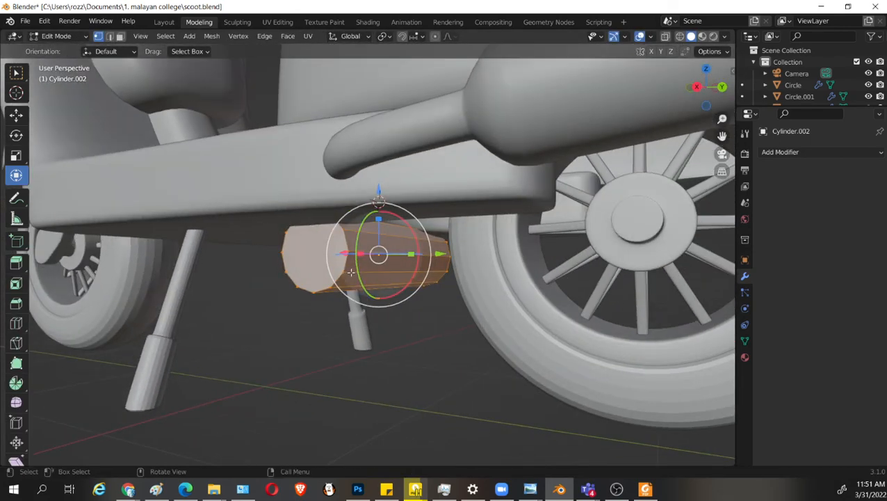
key(3)
click(310, 259)
middle_drag(478, 403, 468, 283)
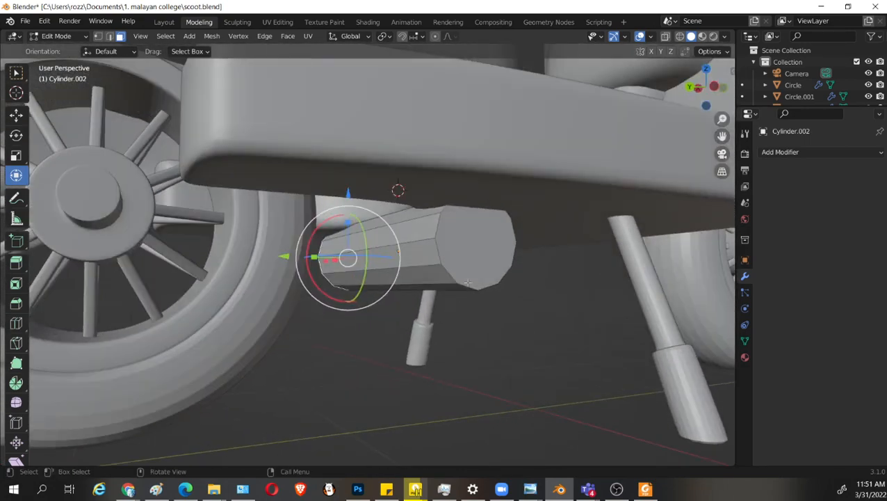
shift+click(481, 249)
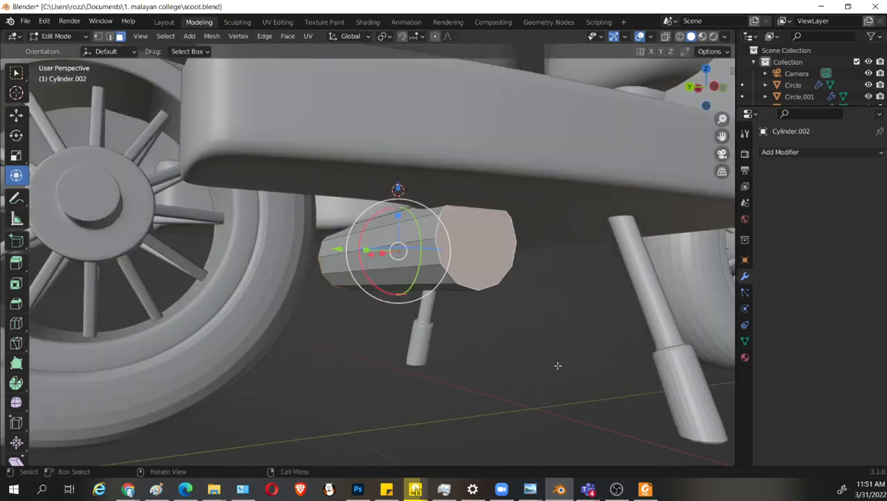
key(i)
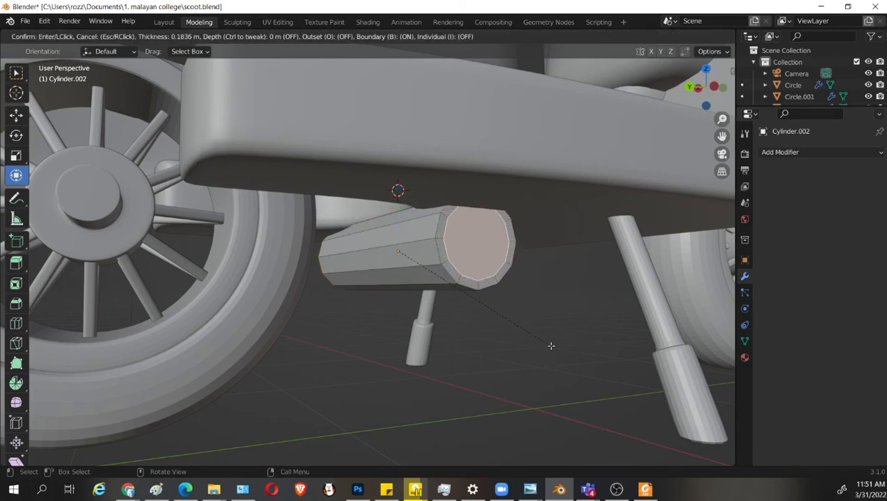
click(556, 346)
key(i)
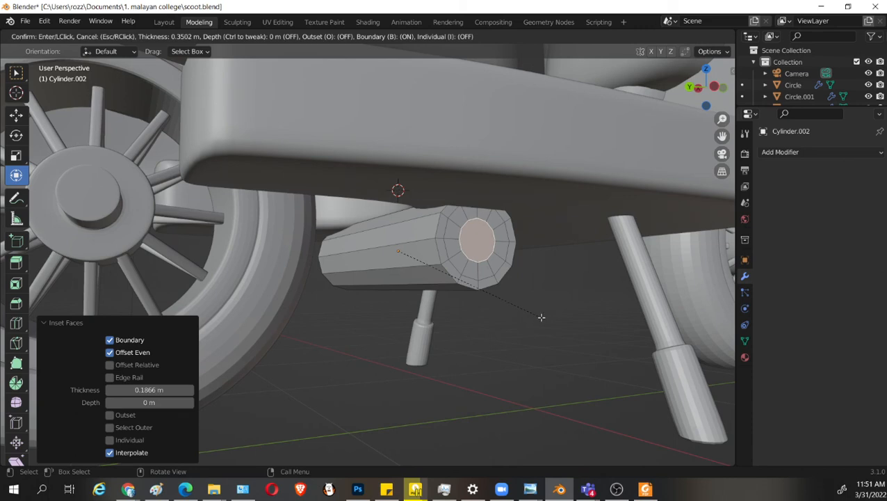
click(542, 317)
Add a loop cut close to each end of the cylinder, with slide factors of about -0.956 and 0.94.
middle_drag(387, 327, 311, 264)
key(ctrl+r)
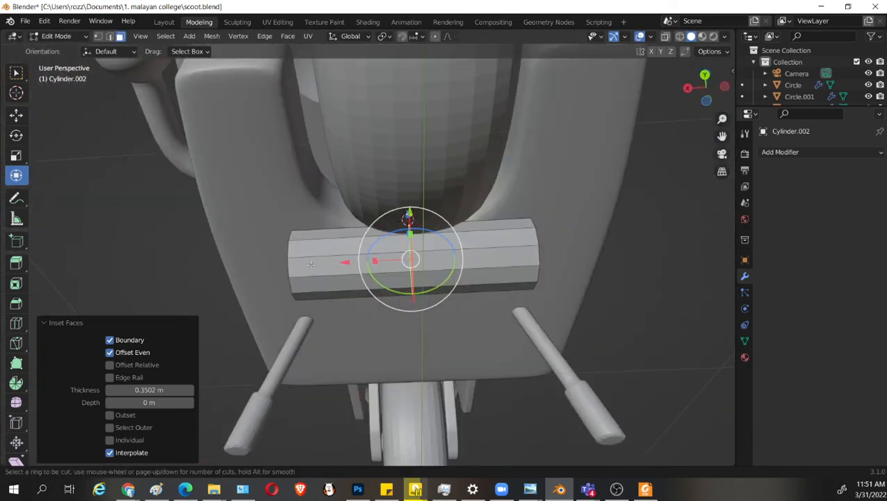
click(311, 264)
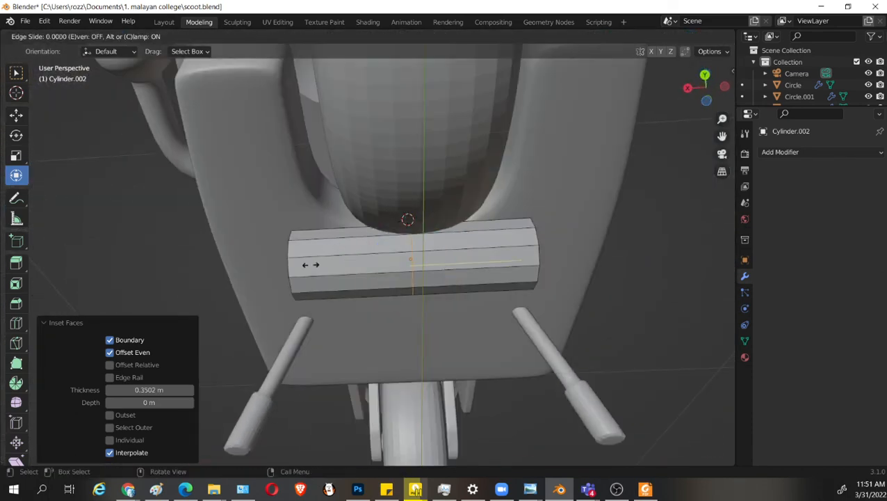
click(202, 281)
key(ctrl+r)
click(471, 264)
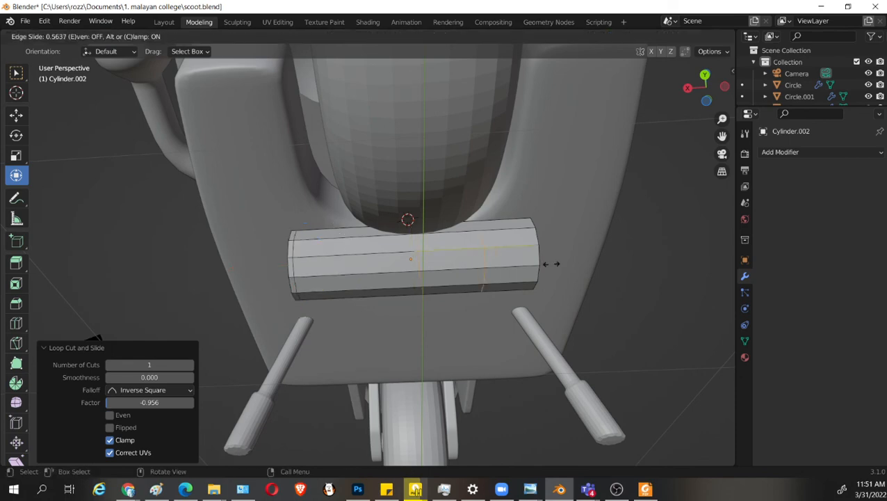
click(598, 270)
Add a Subdivision Surface modifier with viewport level 2 to the cylinder, and save the file.
middle_drag(425, 280, 526, 318)
key(Tab)
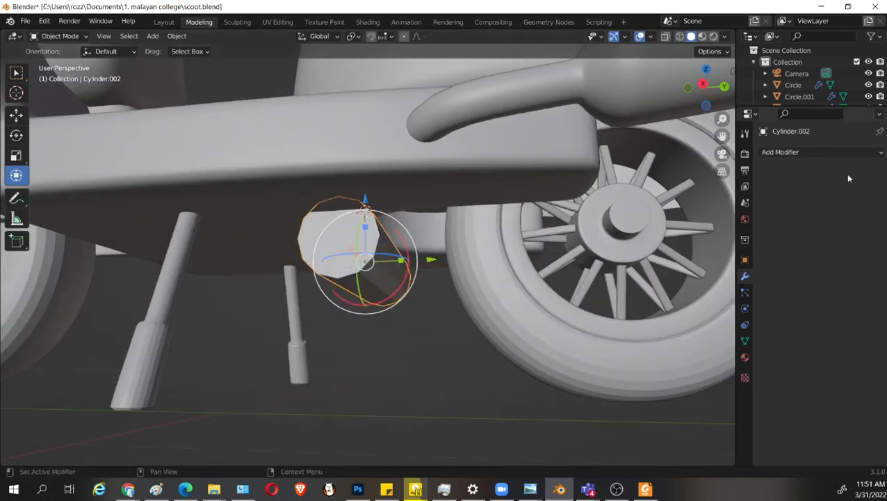
click(821, 152)
click(666, 359)
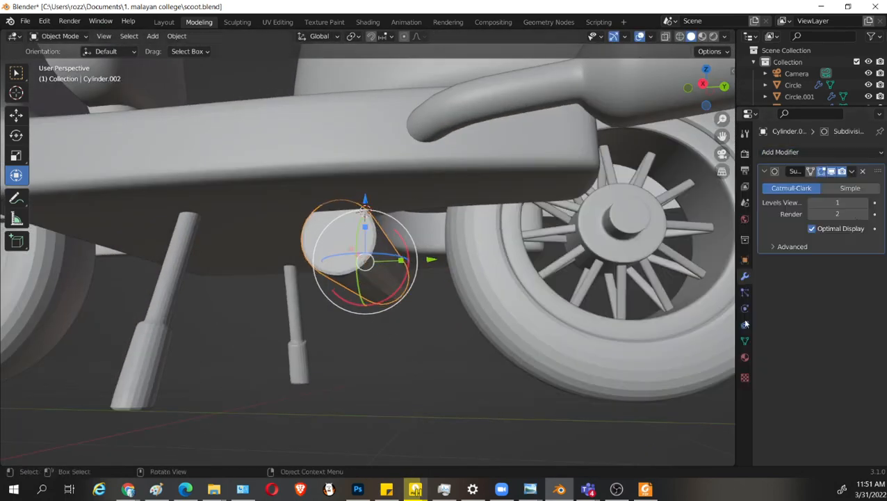
click(865, 202)
key(Tab)
middle_drag(402, 364, 420, 338)
key(Tab)
key(ctrl+s)
Select the innermost faces at both ends of the cylinder in face select mode.
key(Tab)
scroll(357, 255, up, 3)
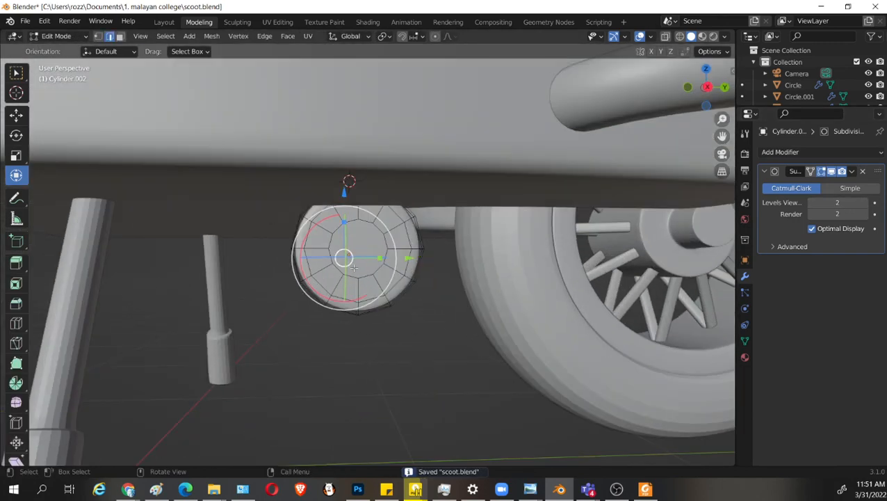
key(3)
key(KP_3)
key(shift+z)
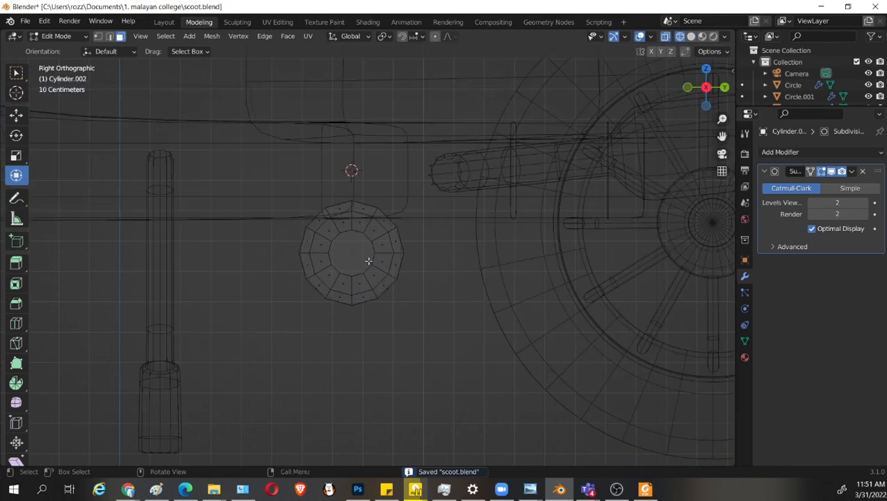
click(349, 251)
middle_drag(369, 307, 314, 362)
key(shift+z)
mouse_move(420, 344)
middle_down()
mouse_move(451, 326)
mouse_move(443, 332)
mouse_move(517, 336)
middle_up()
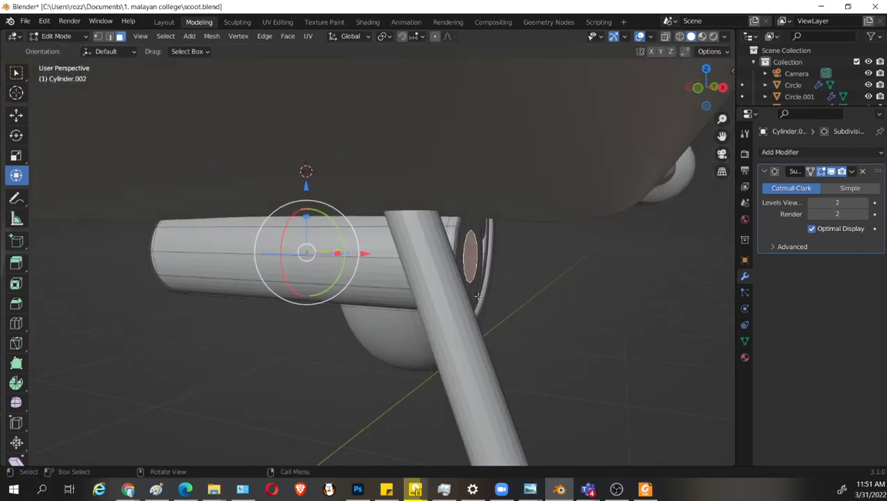
Extrude the inner face at the cylinder's exhaust-side end by about 0.0095 m and 0.019 m, and shrink it slightly.
click(473, 265)
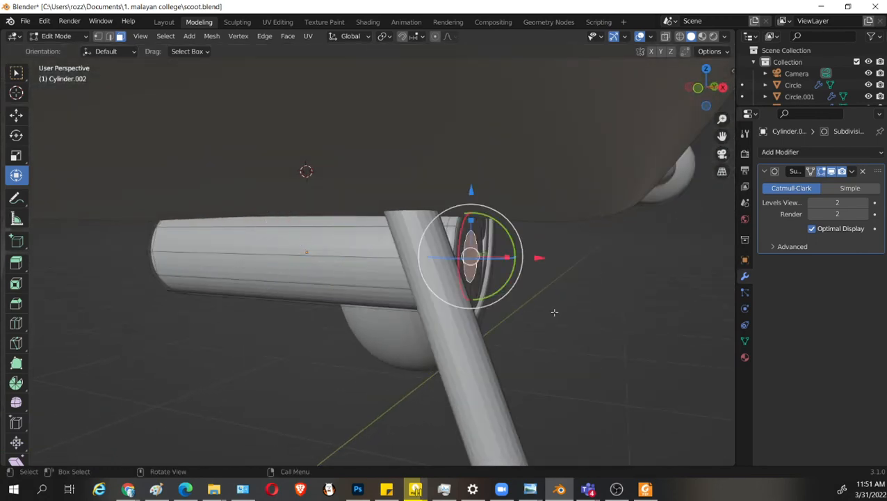
key(e)
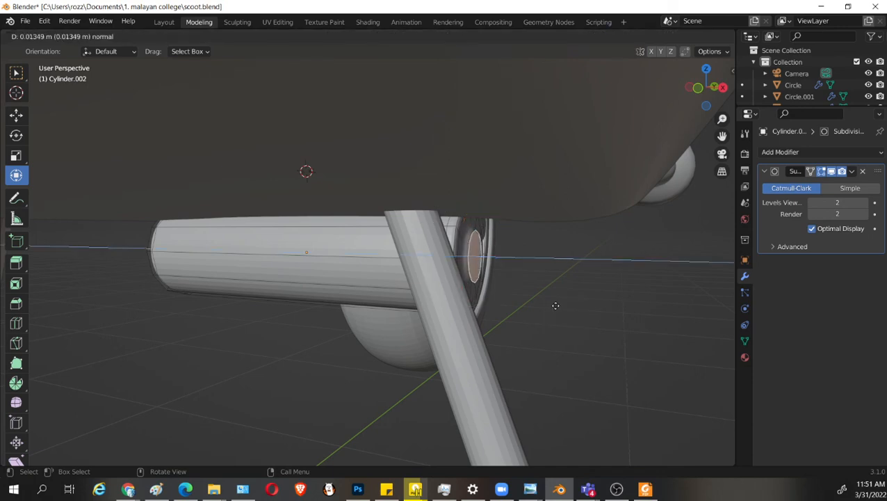
click(555, 305)
key(e)
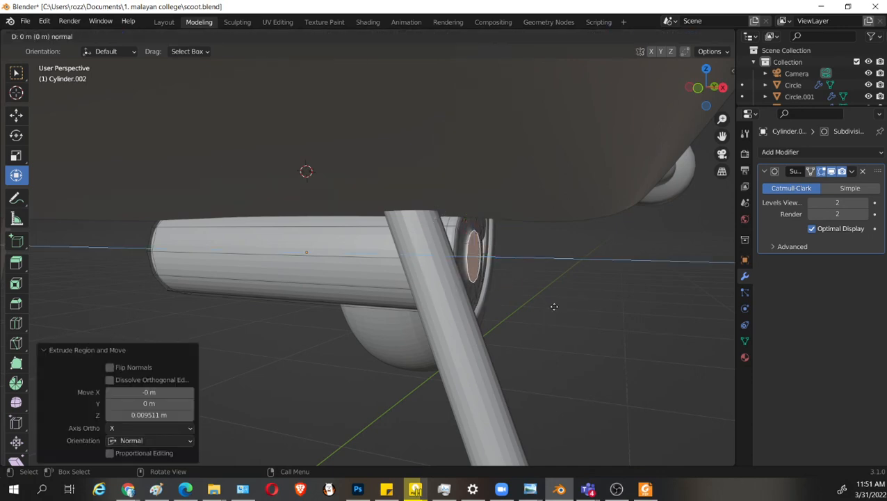
click(560, 308)
middle_drag(565, 311, 512, 336)
key(s)
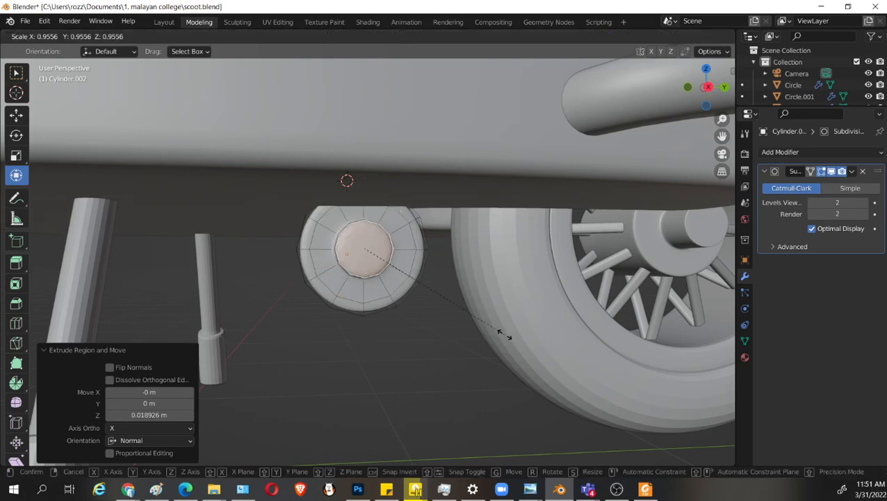
click(494, 330)
Extrude the inner face at the cylinder's opposite end twice, about 0.014 m each, and shrink it slightly.
key(Tab)
middle_drag(344, 313, 543, 321)
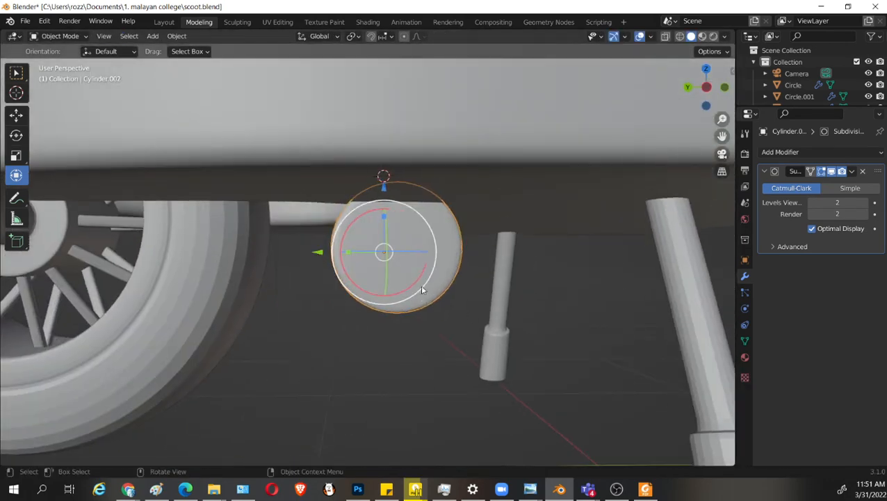
key(Tab)
click(415, 253)
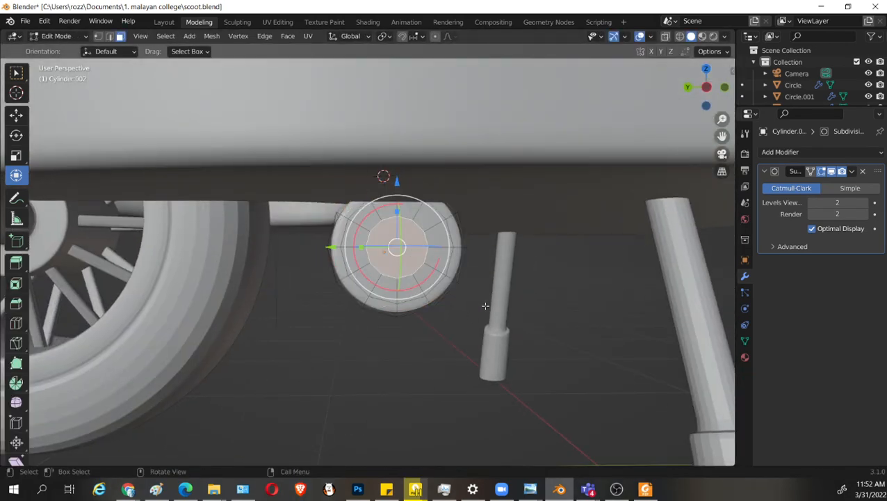
middle_drag(485, 305, 553, 326)
key(e)
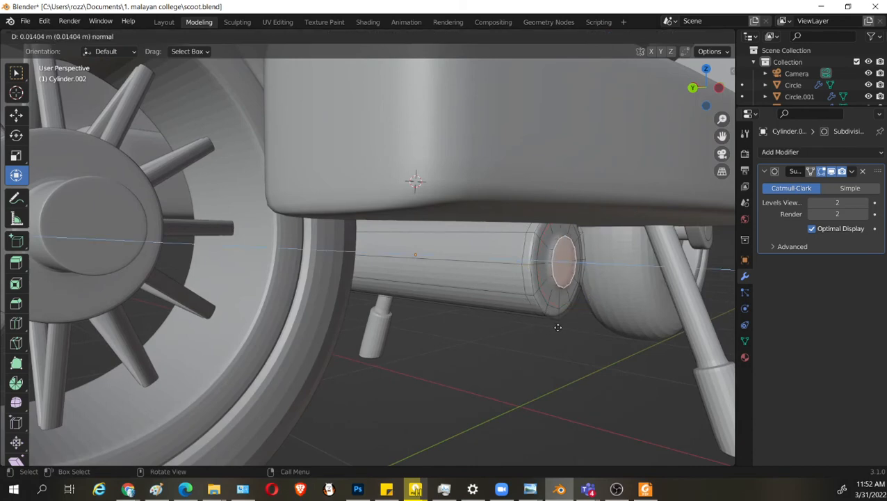
click(557, 327)
key(e)
click(623, 350)
key(s)
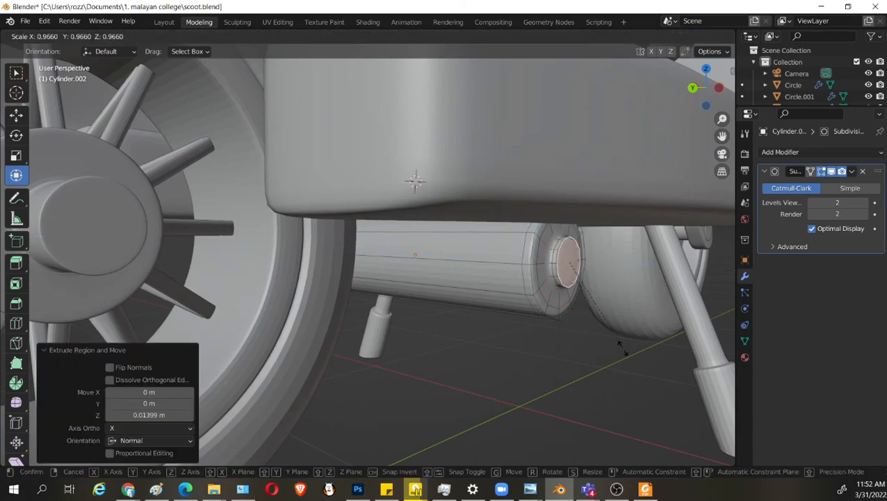
click(610, 339)
Return the cylinder to Object Mode and save the scooter file.
scroll(537, 346, down, 2)
middle_drag(498, 358, 527, 360)
key(Tab)
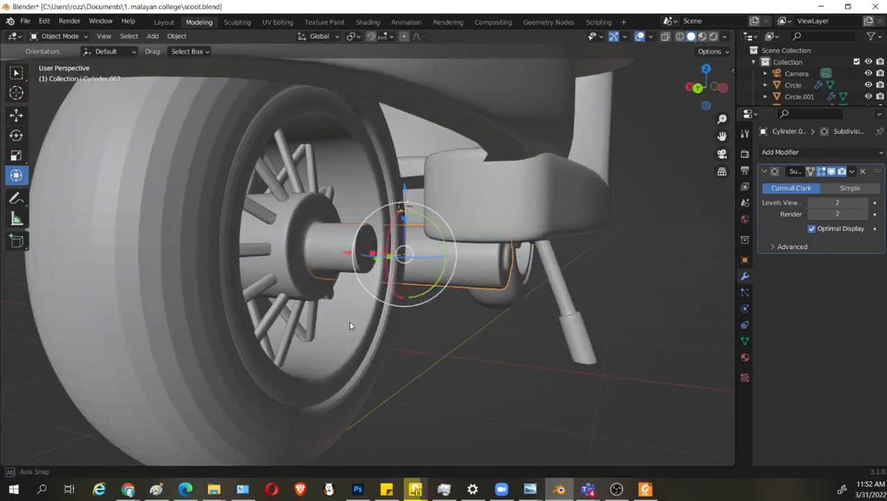
middle_drag(350, 322, 484, 321)
key(ctrl+s)
Examine the finished cylinder beneath the floorboard from the side, save again and deselect it.
scroll(433, 335, down, 3)
scroll(386, 299, up, 3)
right_click(346, 270)
click(343, 266)
middle_drag(344, 270, 379, 269)
drag(362, 252, 357, 252)
middle_drag(614, 317, 453, 374)
key(Tab)
key(Tab)
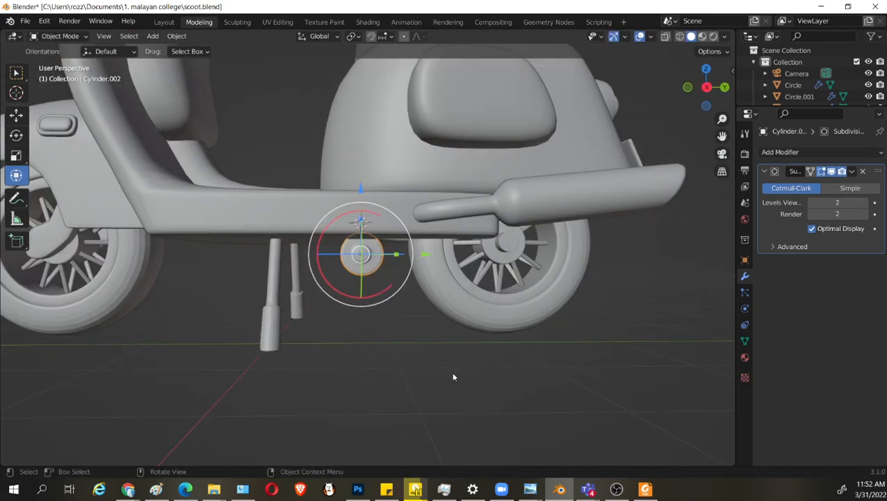
key(ctrl+s)
click(545, 356)
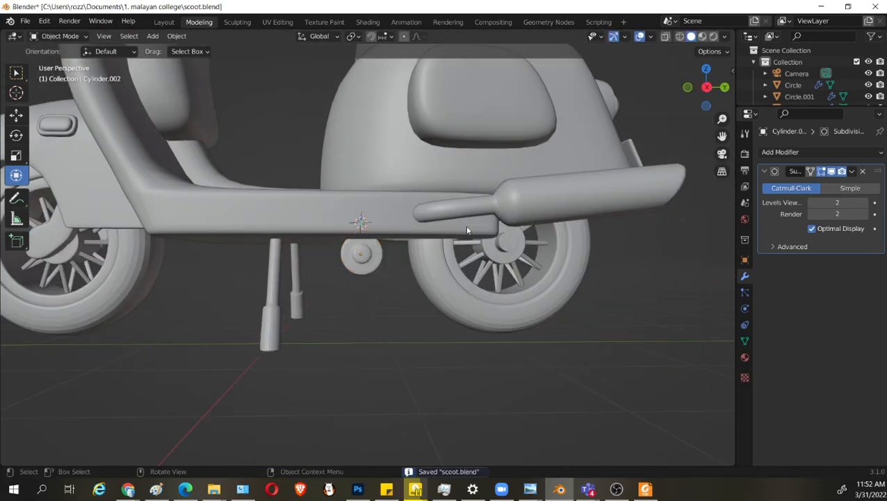
Select the exhaust muffler and shift it about -0.037 m along Y.
click(499, 206)
drag(581, 143, 576, 162)
middle_drag(565, 196, 607, 226)
drag(612, 193, 599, 194)
middle_drag(599, 194, 481, 277)
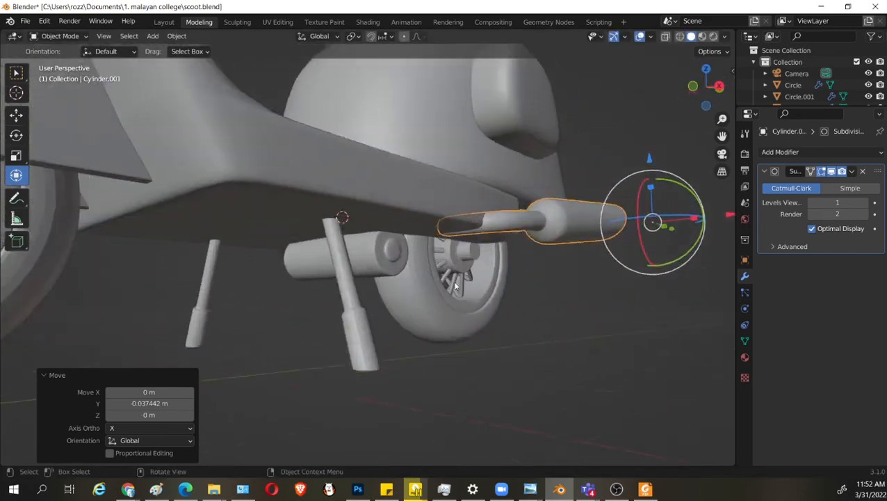
scroll(636, 249, up, 1)
middle_drag(545, 289, 476, 312)
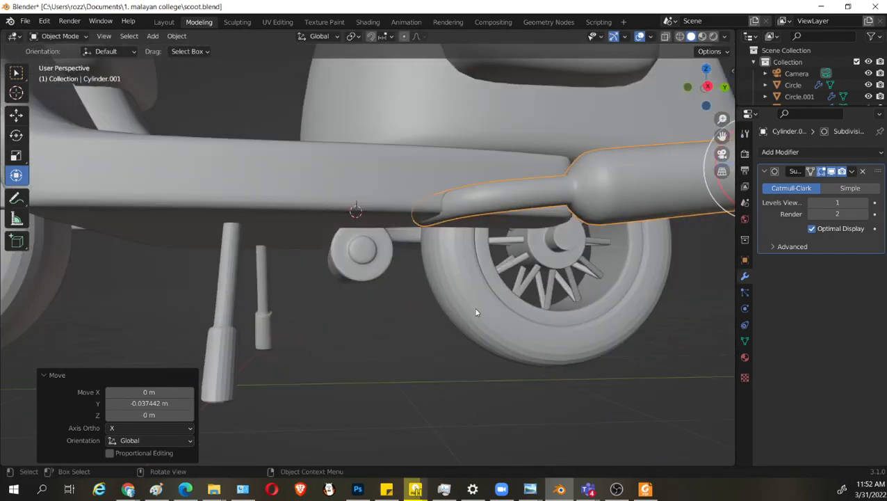
Set the exhaust muffler's origin to its geometry.
key(ctrl+KP_1)
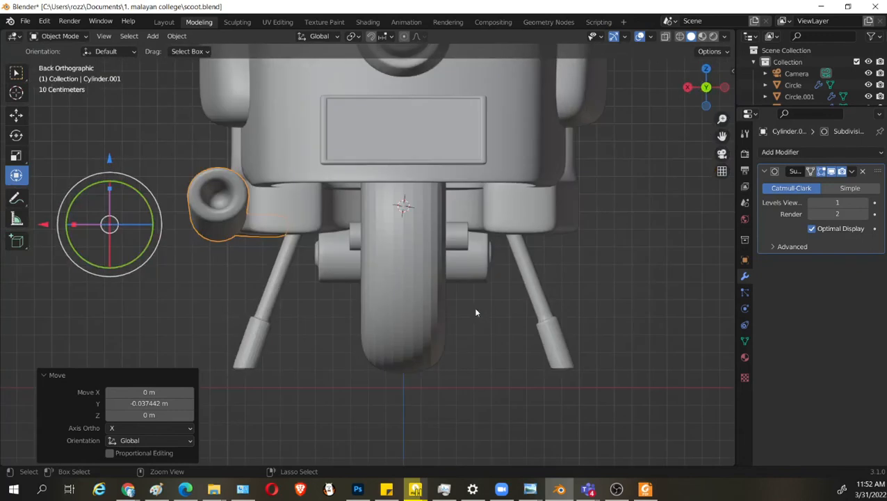
key(Tab)
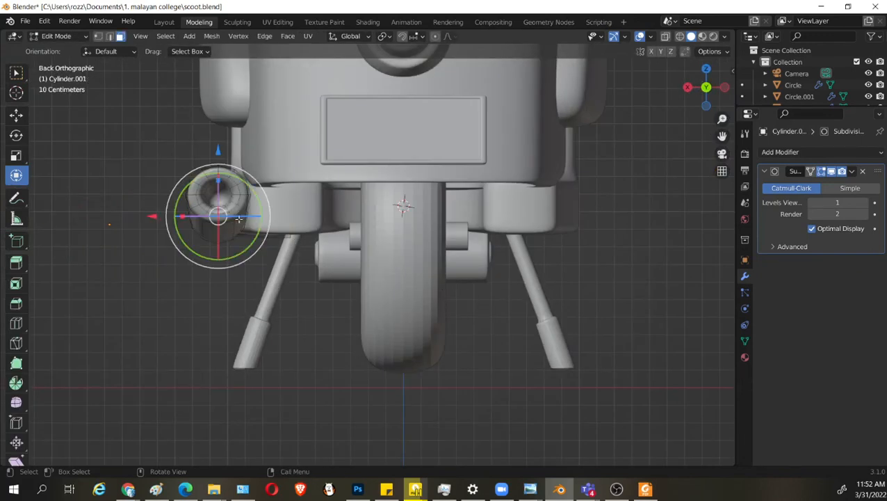
key(Tab)
click(177, 36)
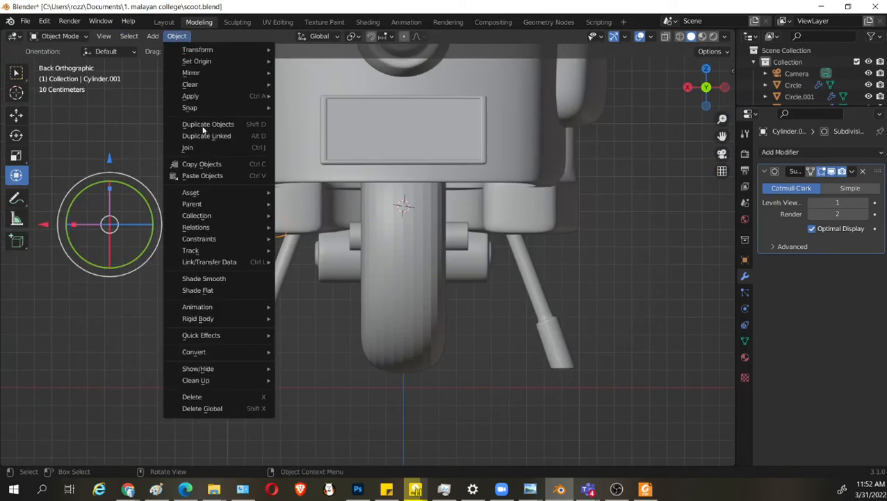
mouse_move(243, 63)
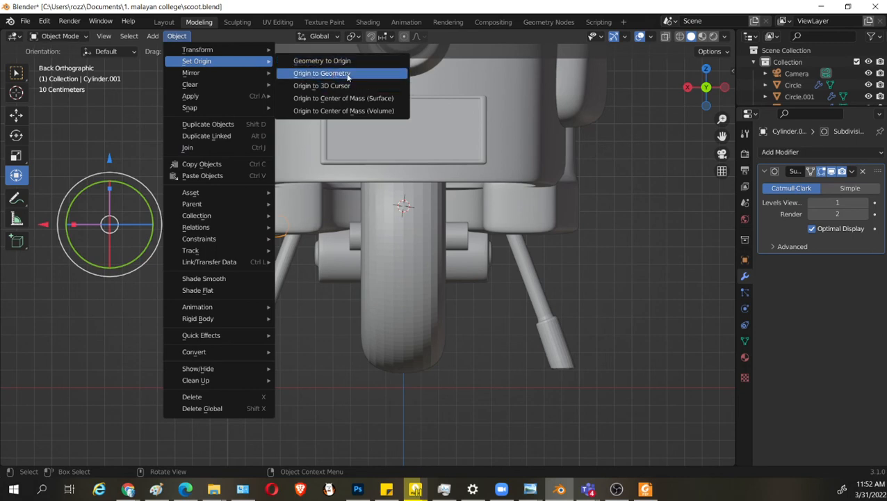
click(348, 74)
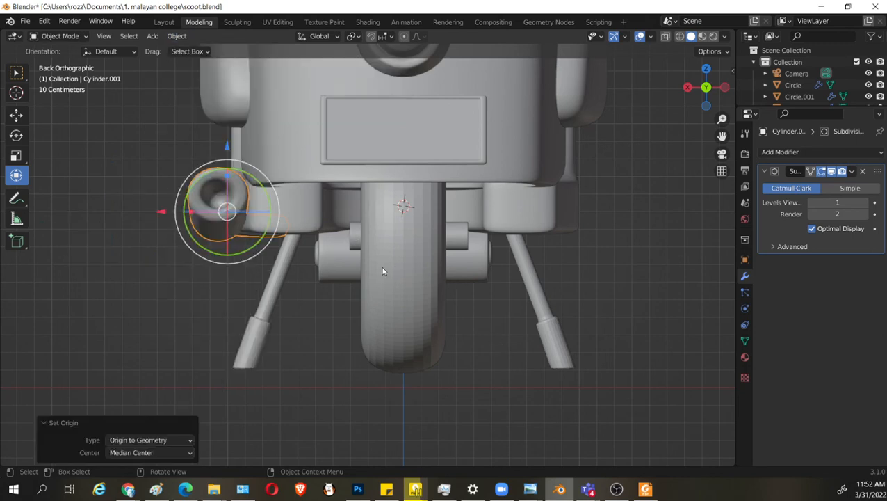
middle_drag(382, 271, 411, 298)
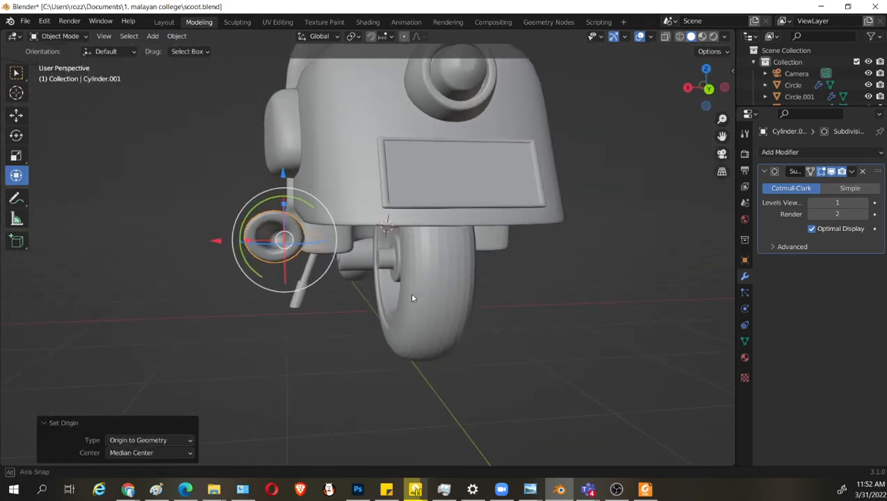
key(r)
click(471, 296)
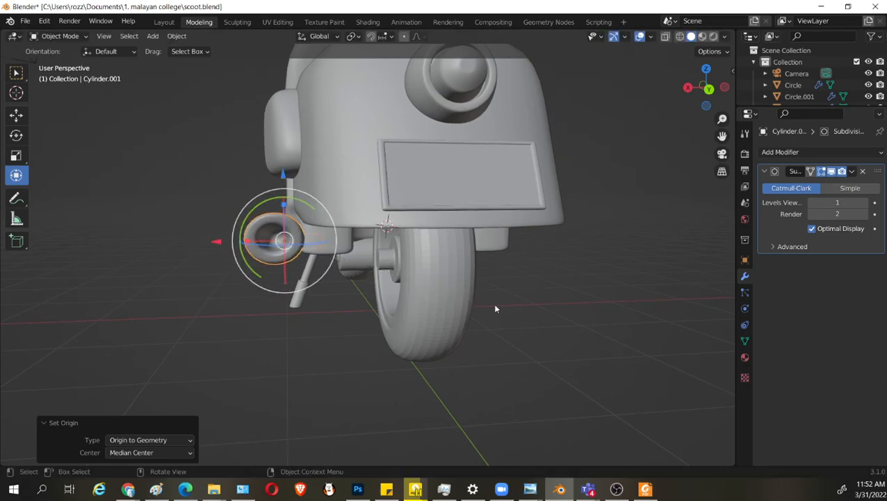
key(r)
click(528, 329)
Rotate the exhaust muffler about 18.2° around the global Y axis.
middle_drag(526, 328, 577, 328)
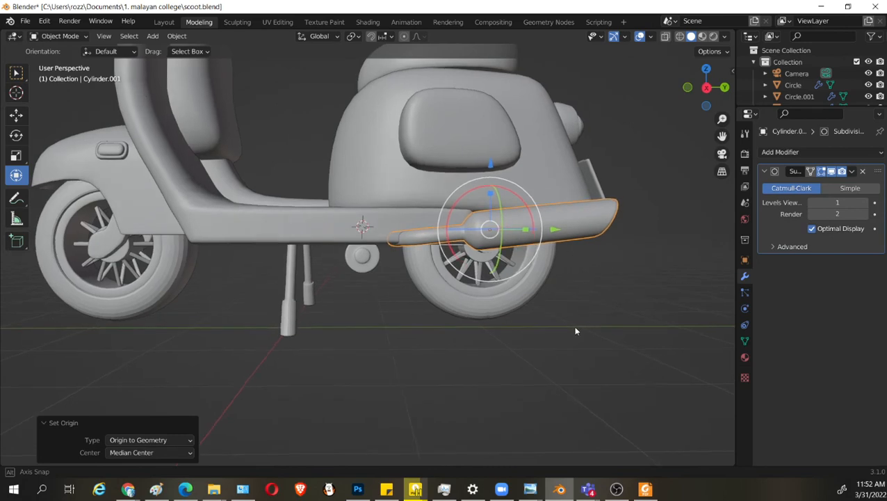
key(r)
key(y)
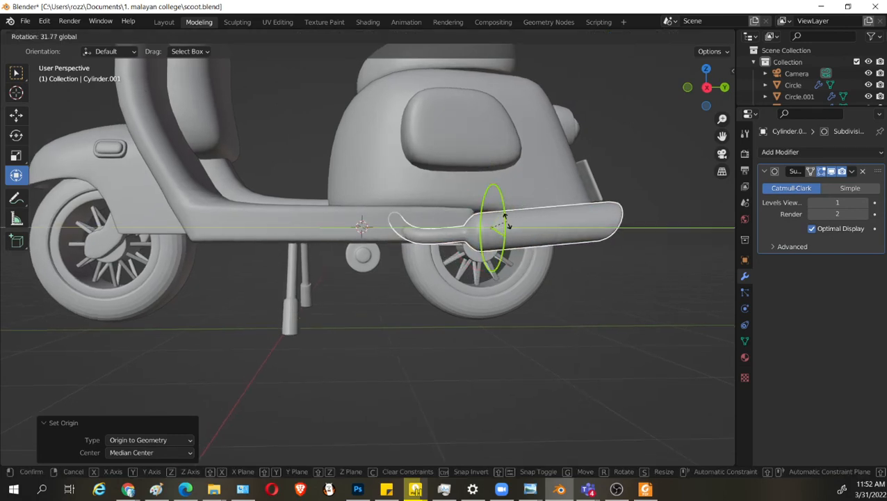
click(510, 219)
Lower the exhaust muffler about 0.069 m along Z and save the scooter file.
middle_drag(510, 285, 489, 186)
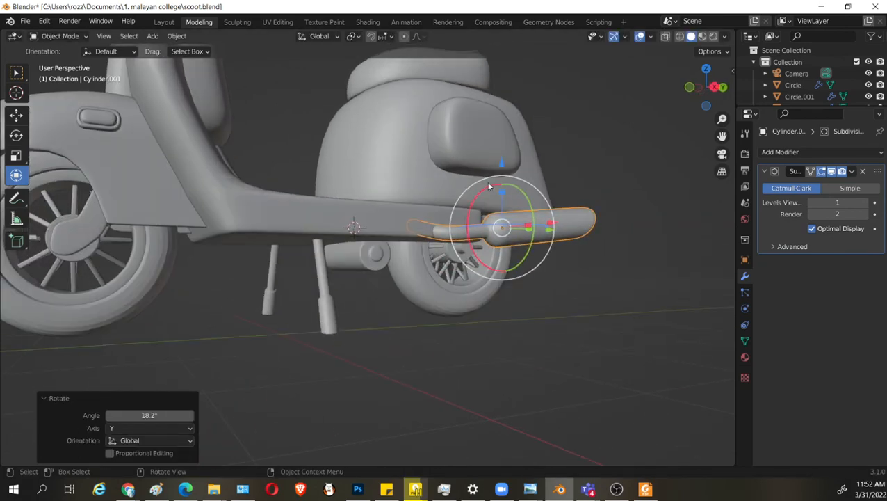
key(g)
key(z)
click(501, 171)
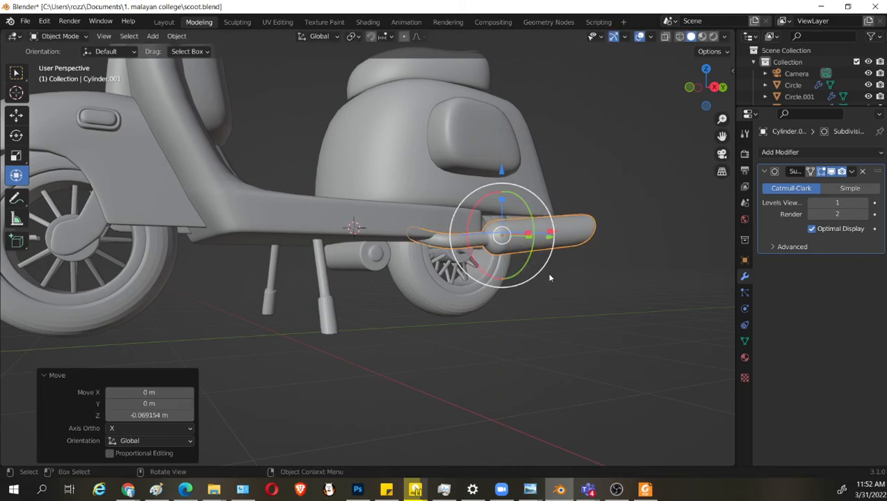
key(Tab)
middle_drag(550, 277, 566, 236)
key(Tab)
key(ctrl+s)
Rotate the exhaust muffler slightly around the Z axis, check it from below and save the file.
key(r)
key(z)
click(379, 365)
key(Tab)
scroll(434, 344, up, 3)
key(Tab)
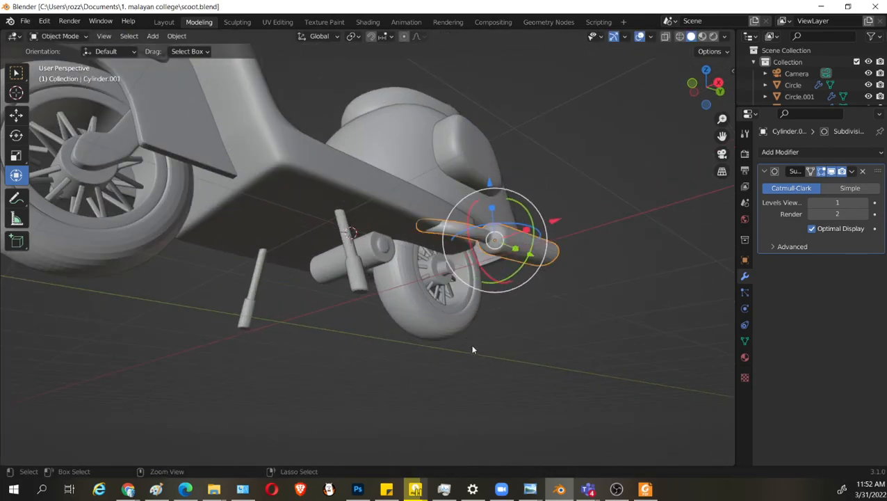
key(ctrl+s)
Deselect the exhaust muffler, examine the whole scooter from several sides and save the file again.
scroll(469, 358, down, 4)
middle_drag(470, 362, 398, 373)
shift+middle_drag(433, 366, 475, 360)
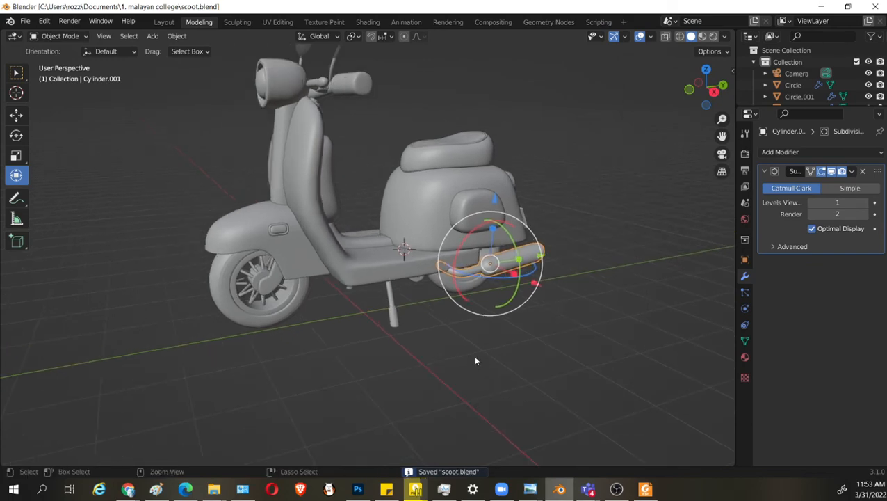
middle_drag(434, 323, 390, 297)
click(598, 369)
scroll(469, 333, up, 2)
middle_drag(353, 261, 489, 317)
scroll(479, 328, down, 2)
scroll(498, 308, down, 2)
key(ctrl+s)
middle_drag(534, 340, 544, 322)
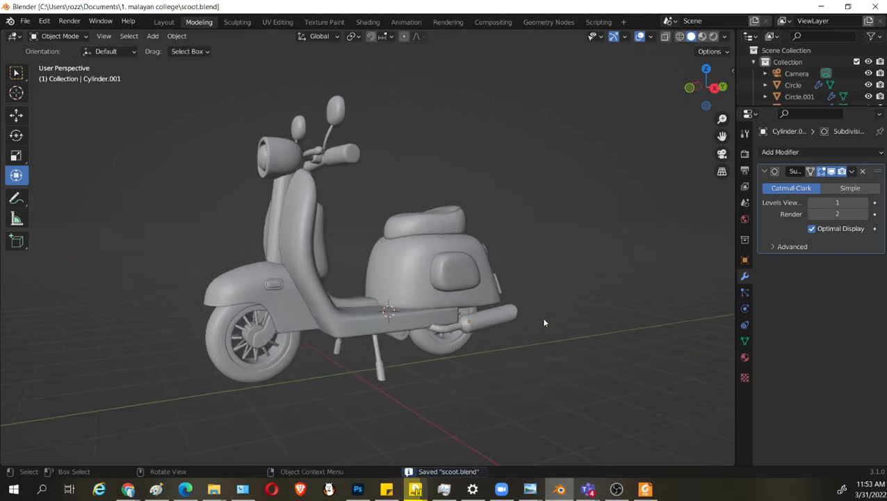
click(615, 490)
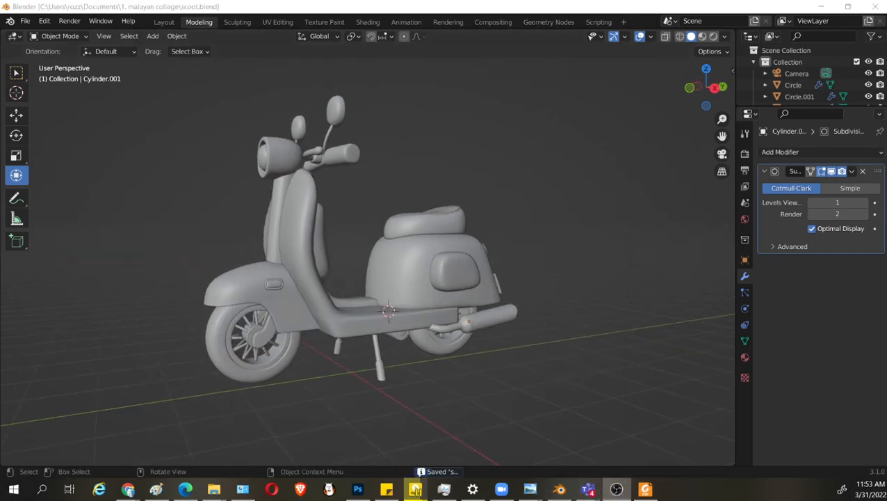